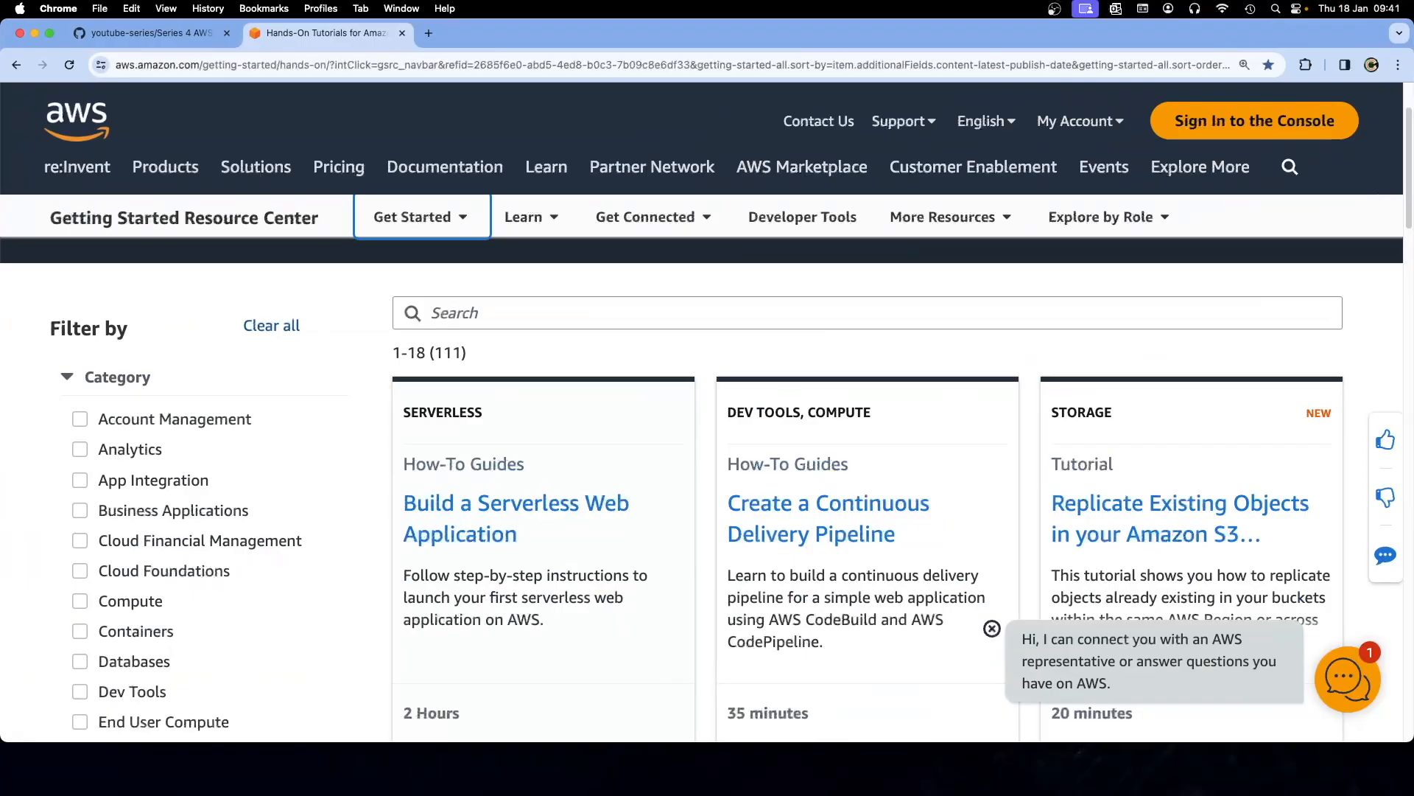
Filter the Getting Started tutorials to the Analytics category
{"action": "left_click", "coordinate": [80, 451]}
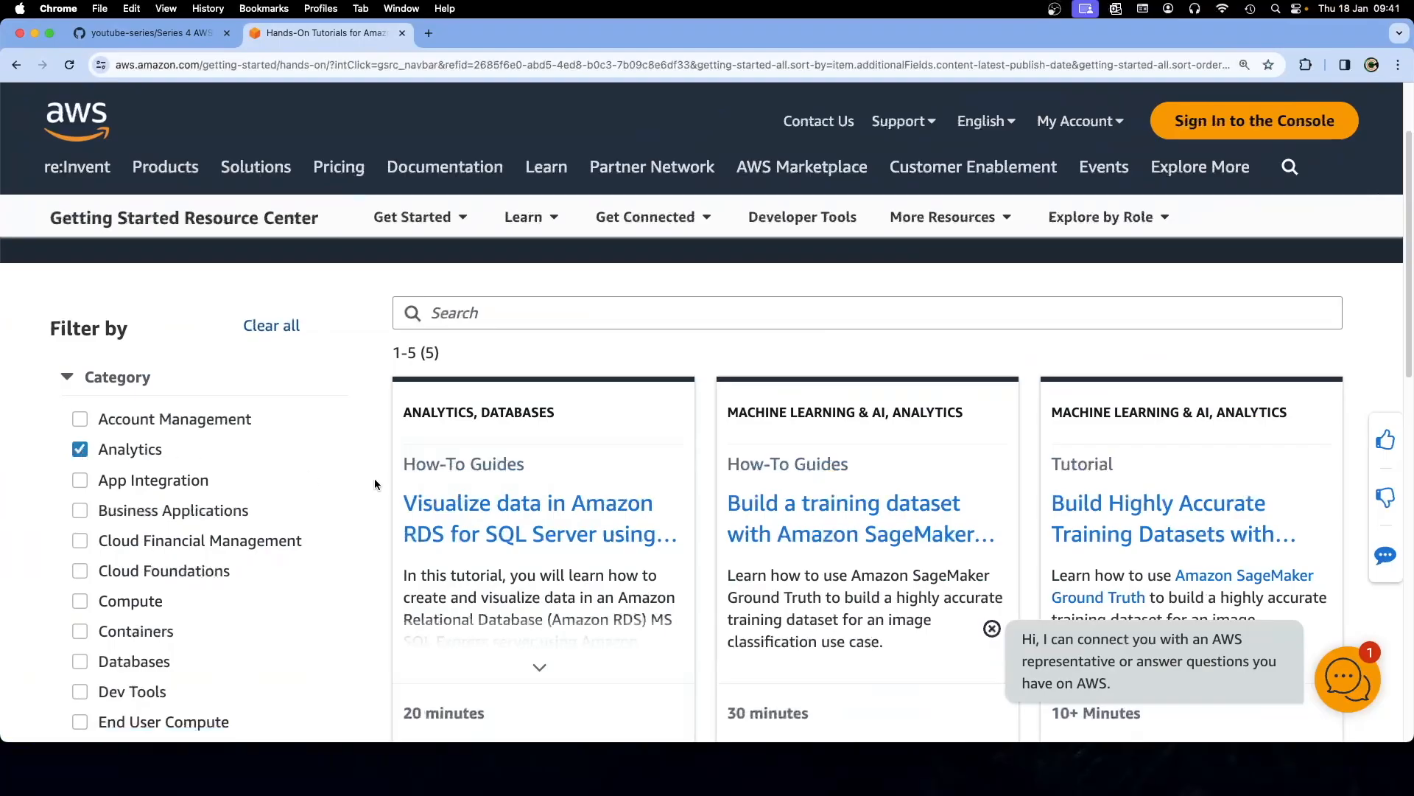
{"action": "scroll", "coordinate": [375, 480], "scroll_direction": "down", "scroll_amount": 2}
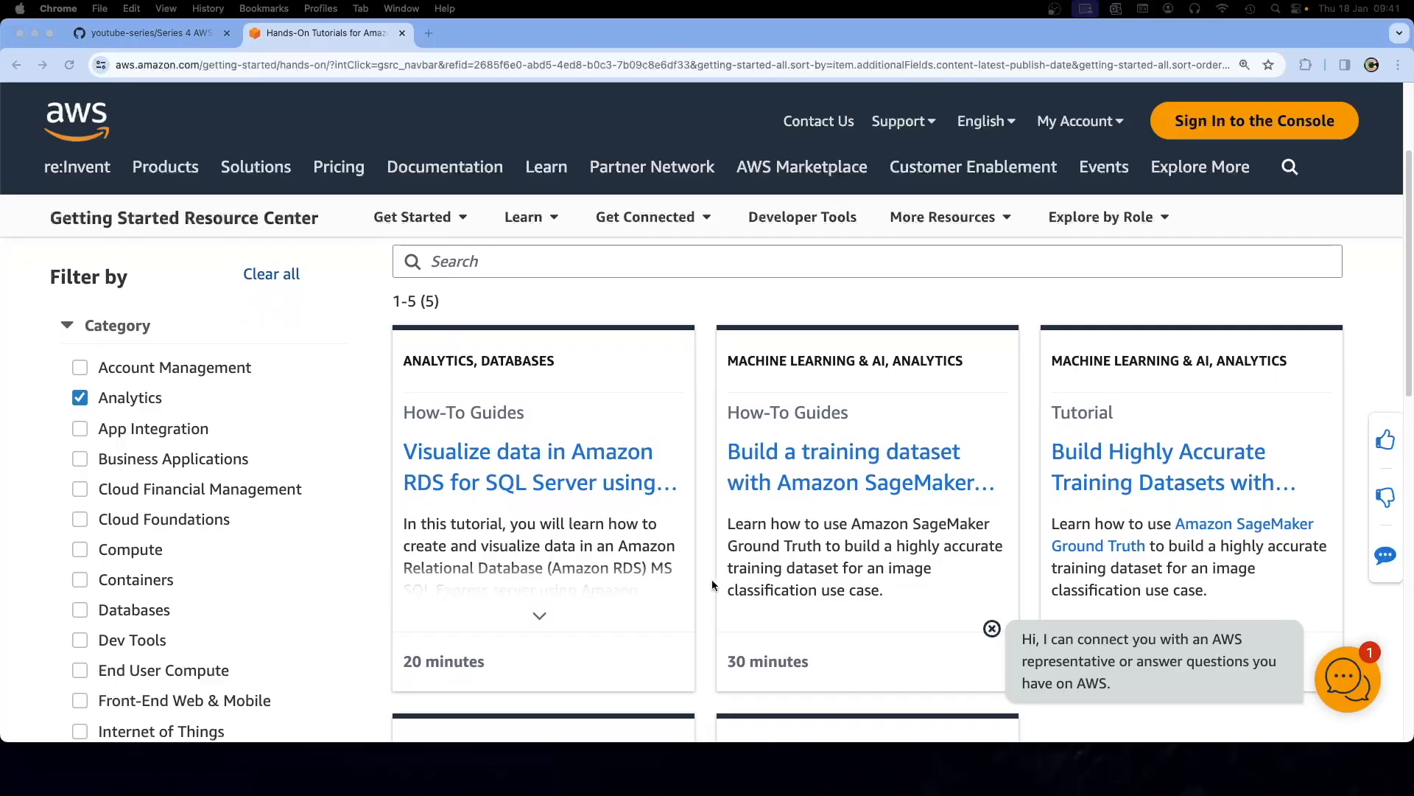
{"action": "mouse_move", "coordinate": [648, 551]}
{"action": "scroll", "coordinate": [651, 551], "scroll_direction": "down", "scroll_amount": 2}
{"action": "scroll", "coordinate": [639, 537], "scroll_direction": "down", "scroll_amount": 8}
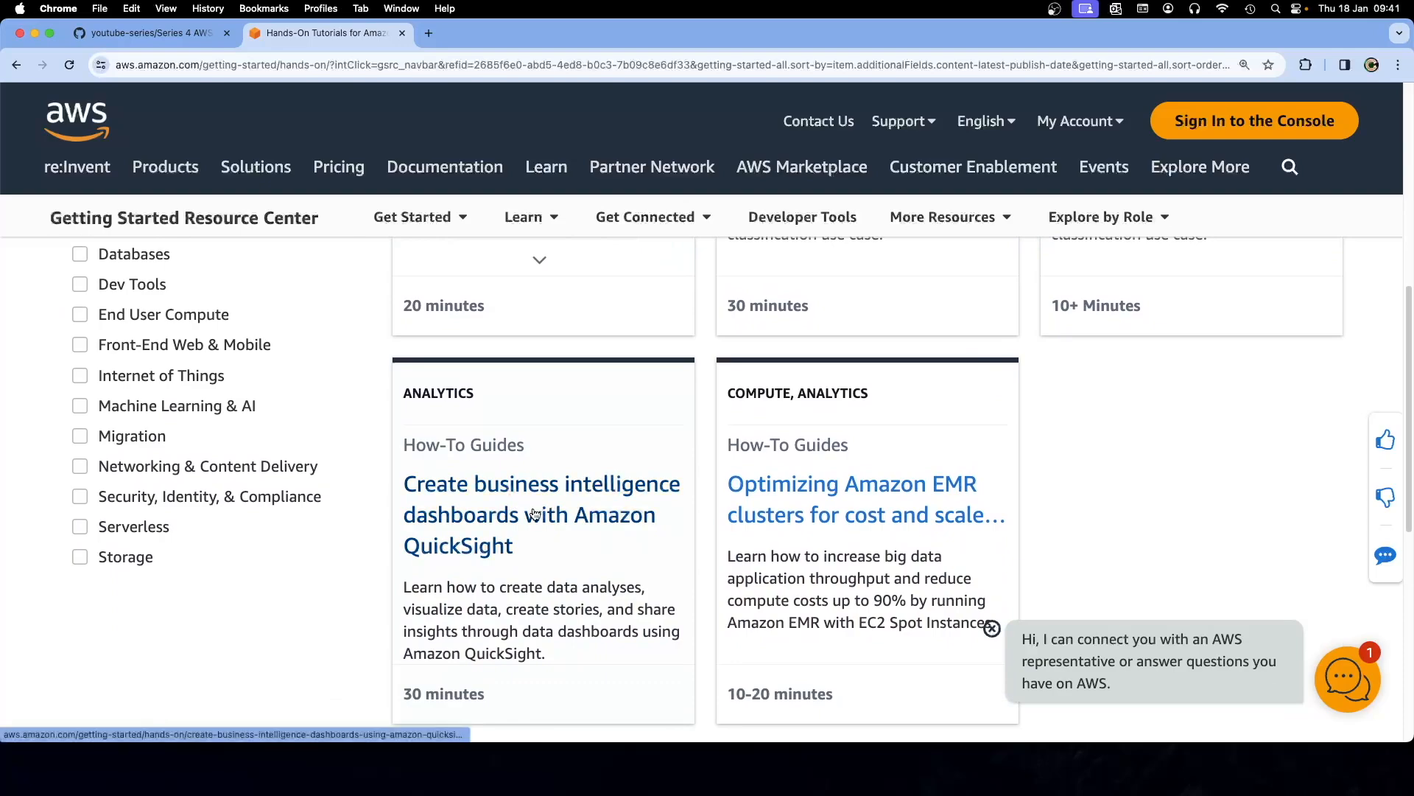
Open the 'Create business intelligence dashboards with Amazon QuickSight' tutorial in a new tab and view it
{"action": "right_click", "coordinate": [536, 514]}
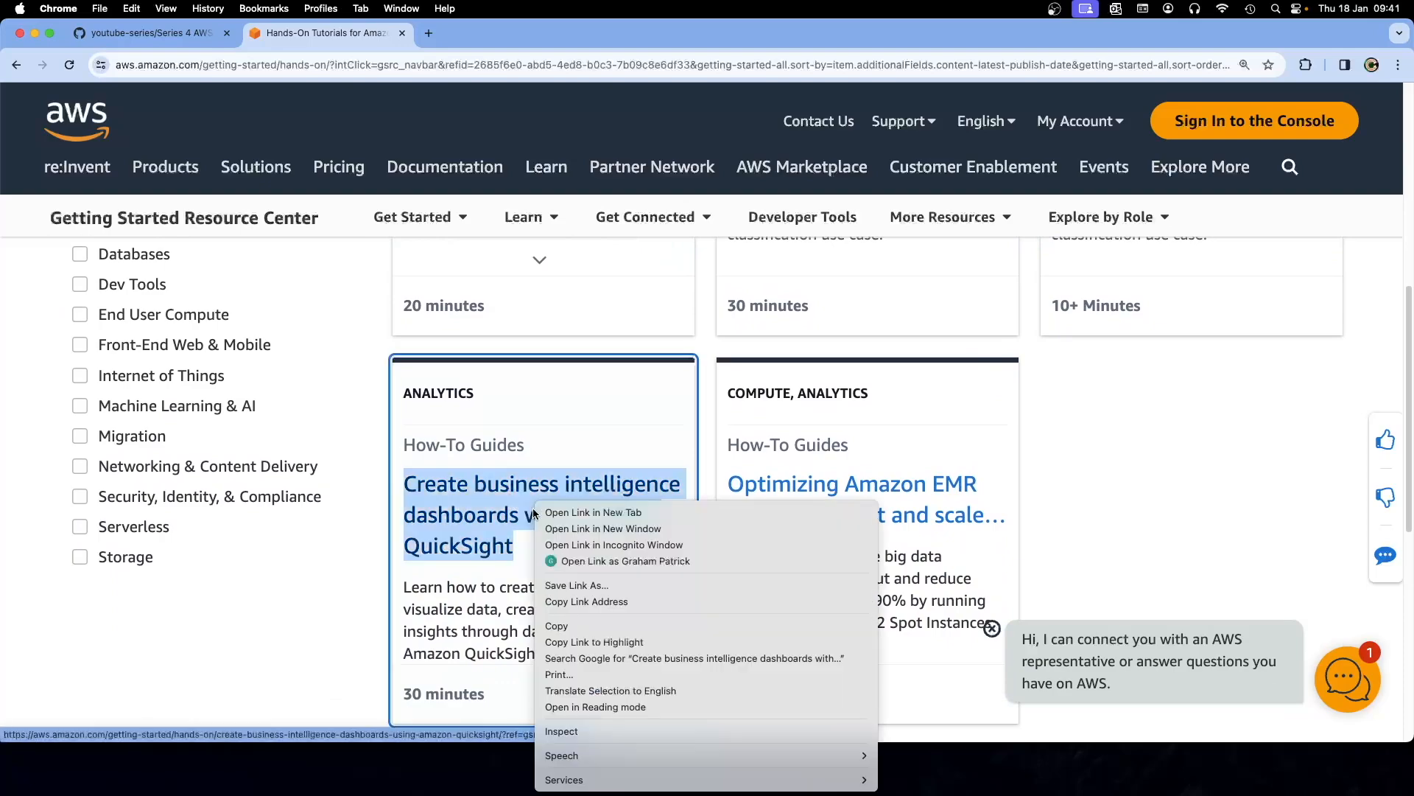
{"action": "left_click", "coordinate": [560, 513]}
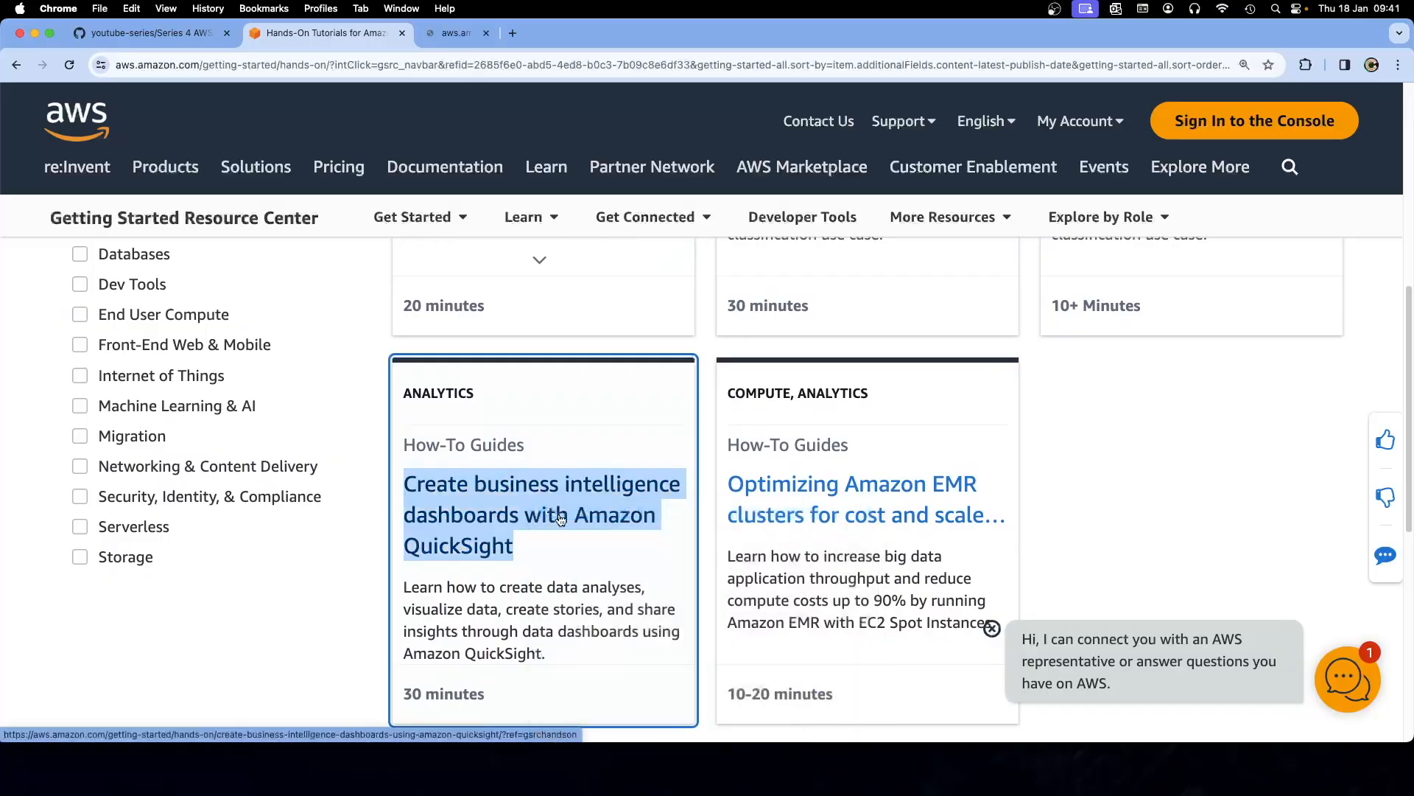
{"action": "scroll", "coordinate": [615, 388], "scroll_direction": "up", "scroll_amount": 3}
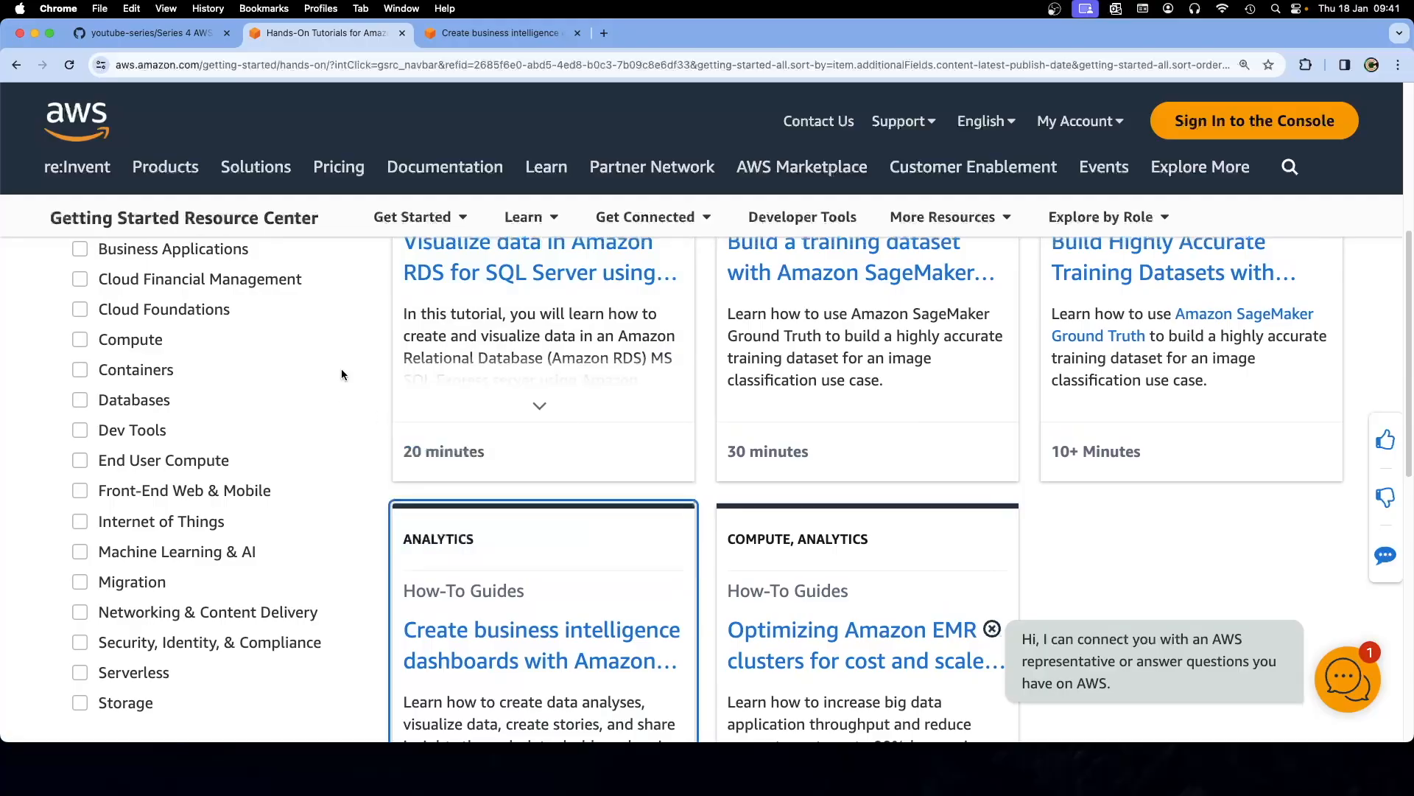
{"action": "scroll", "coordinate": [342, 373], "scroll_direction": "up", "scroll_amount": 3}
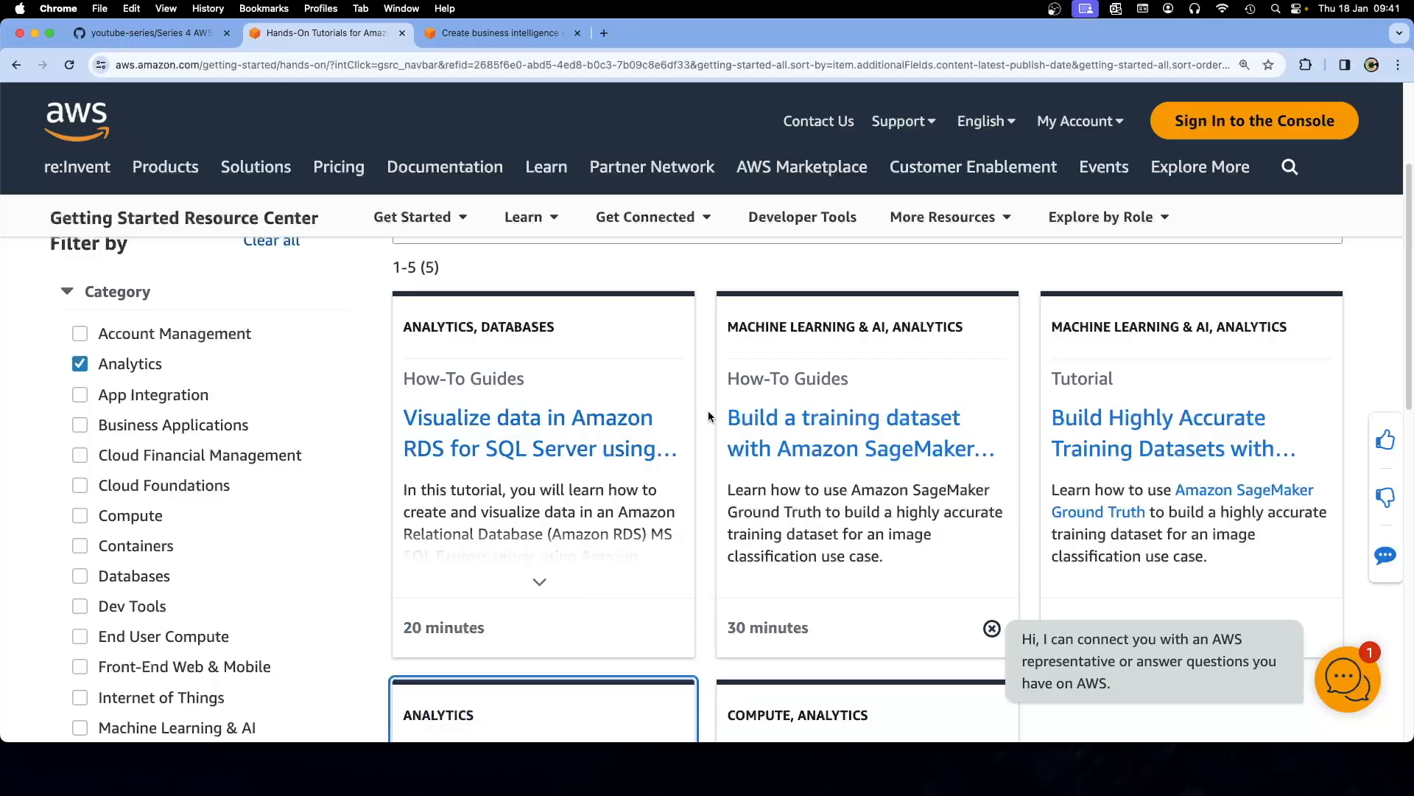
{"action": "scroll", "coordinate": [709, 417], "scroll_direction": "down", "scroll_amount": 1}
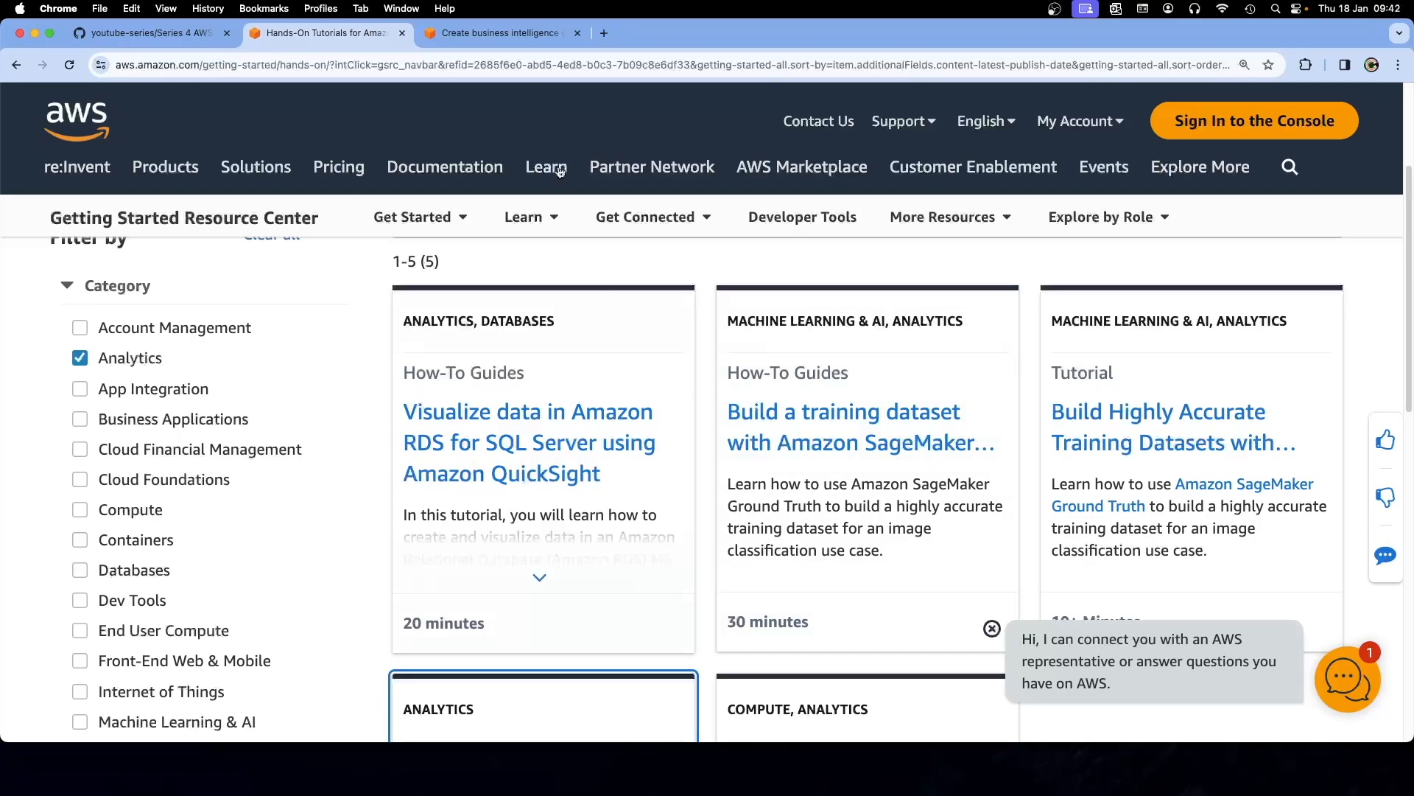
{"action": "left_click", "coordinate": [503, 38]}
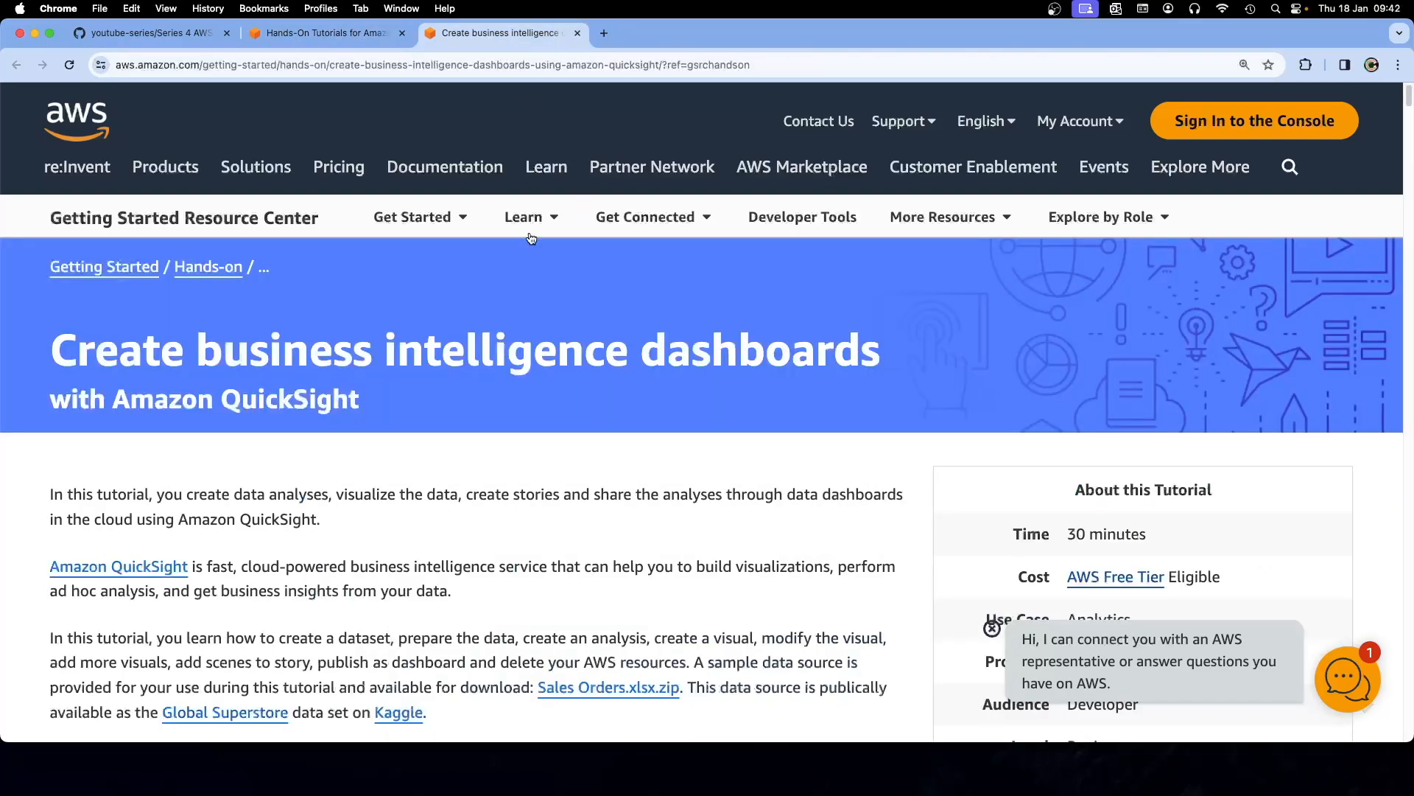
Open the 4.2.1 QuickSight hands-on notes file in VS Code
{"action": "scroll", "coordinate": [575, 443], "scroll_direction": "down", "scroll_amount": 1}
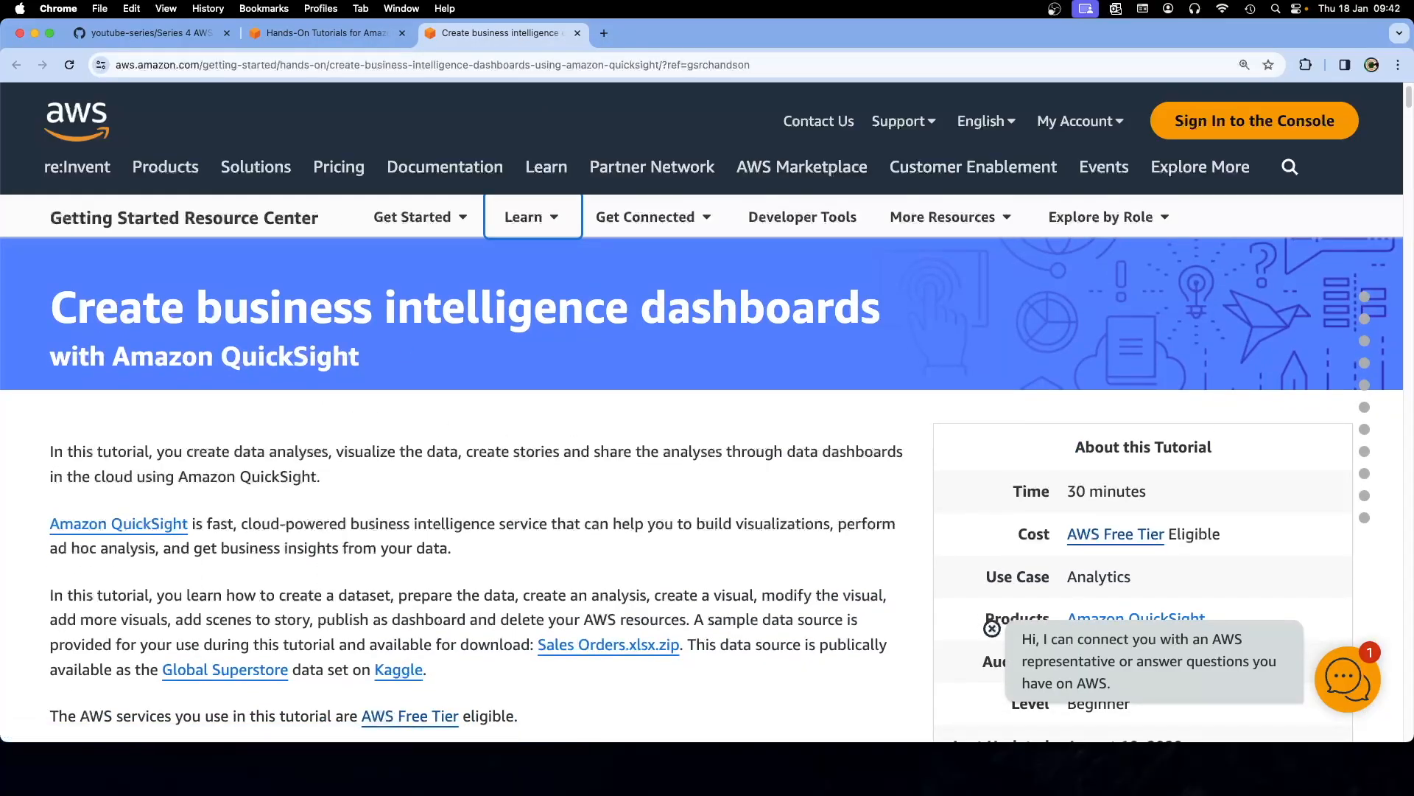
{"action": "key", "text": "super+Tab"}
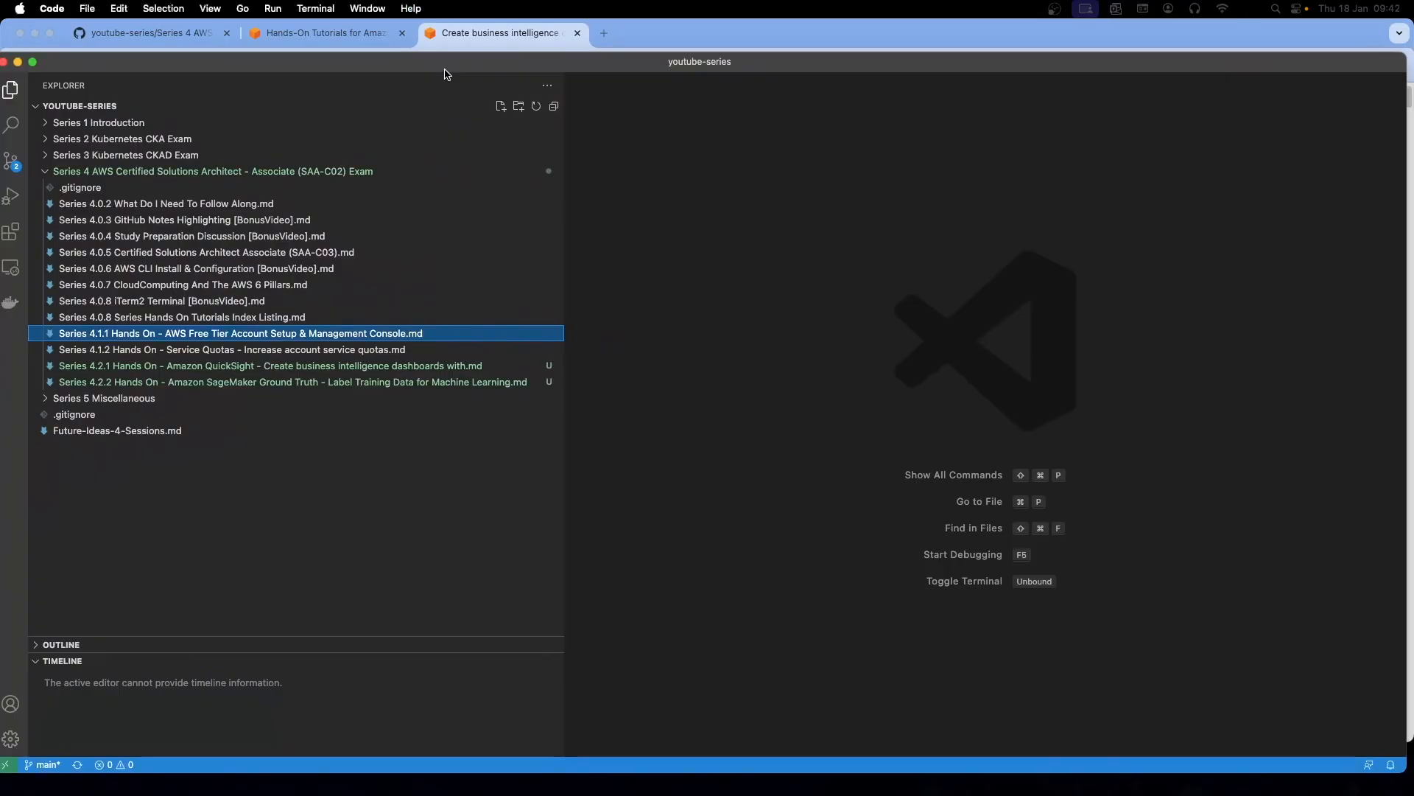
{"action": "left_click", "coordinate": [293, 368]}
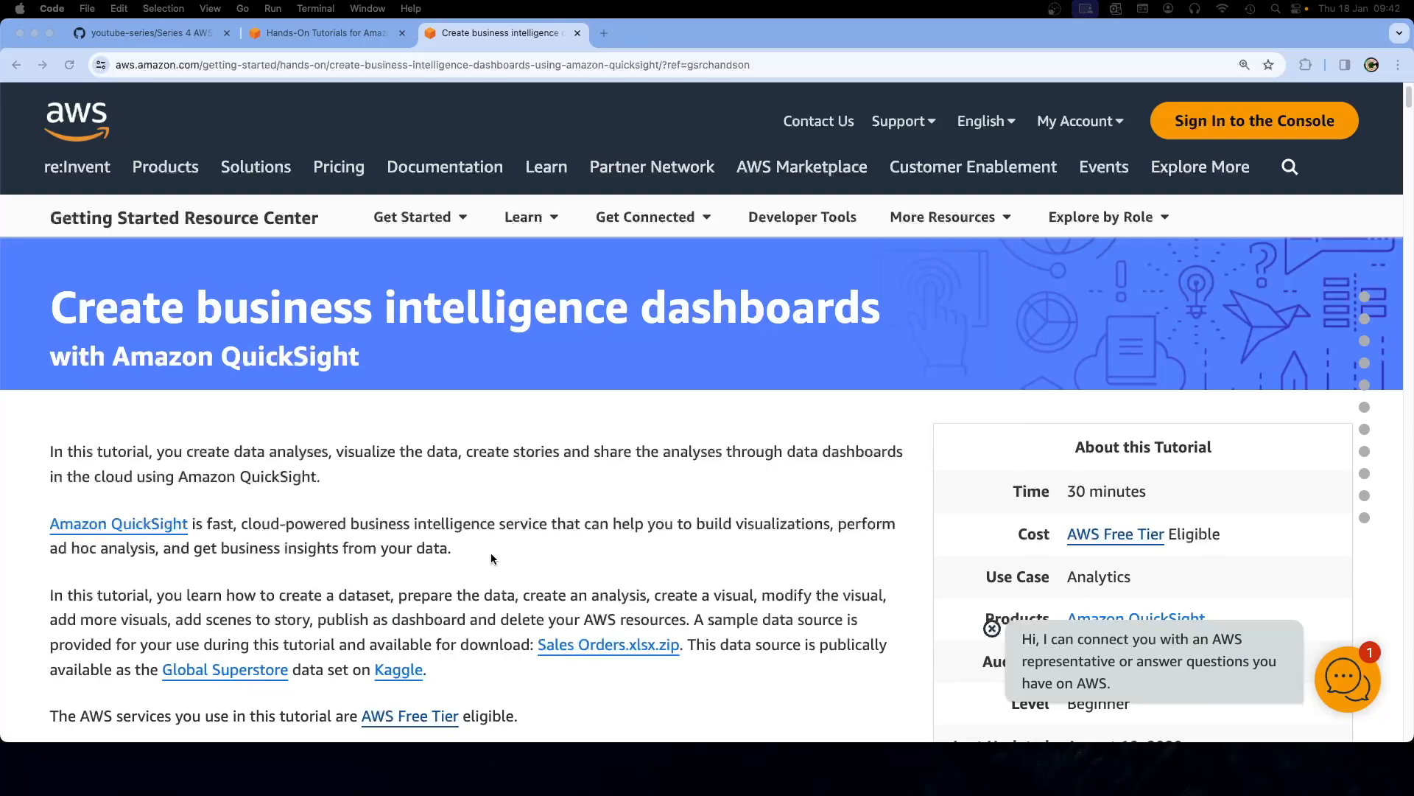
Read the QuickSight tutorial down to Step 1 and Step 2 on account creation
{"action": "scroll", "coordinate": [491, 558], "scroll_direction": "down", "scroll_amount": 2}
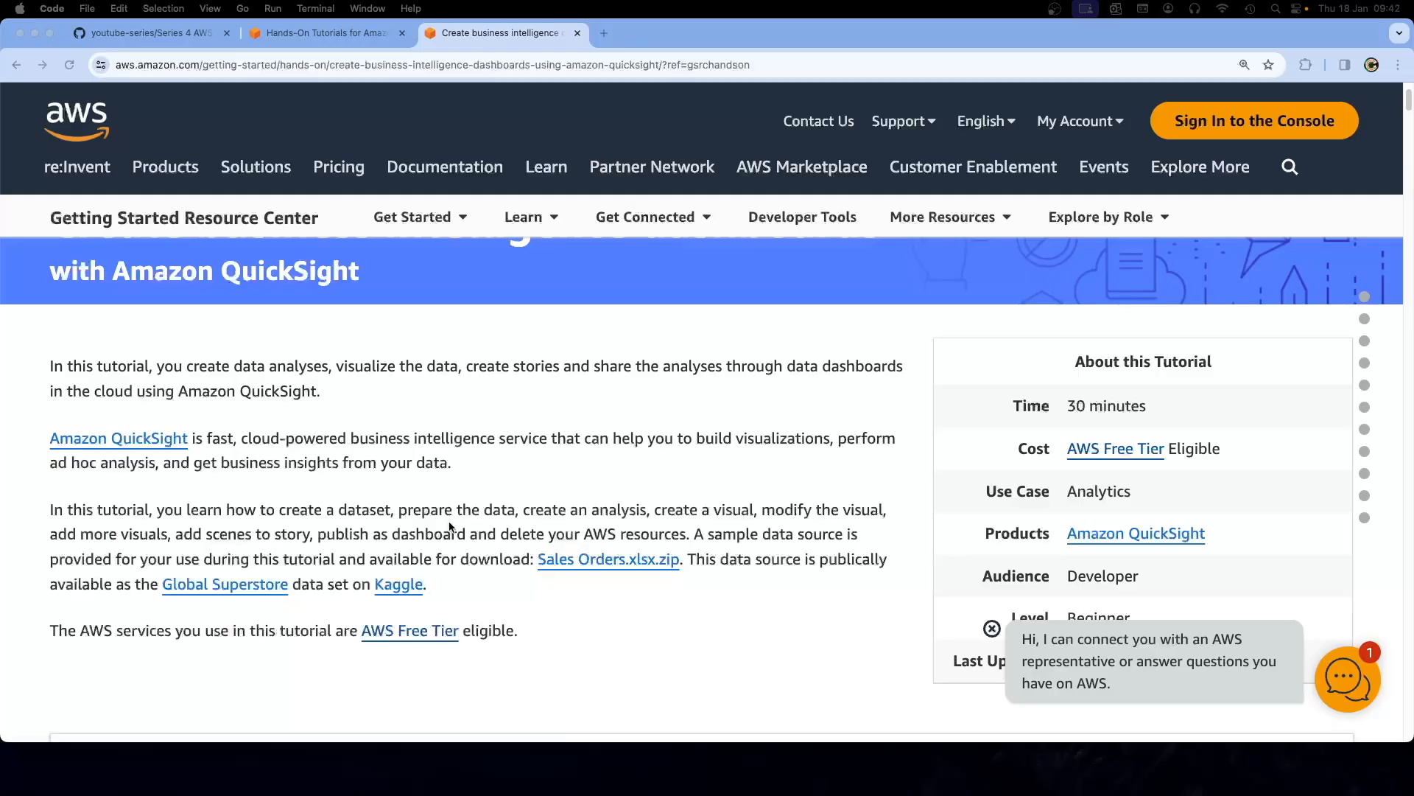
{"action": "scroll", "coordinate": [461, 534], "scroll_direction": "down", "scroll_amount": 2}
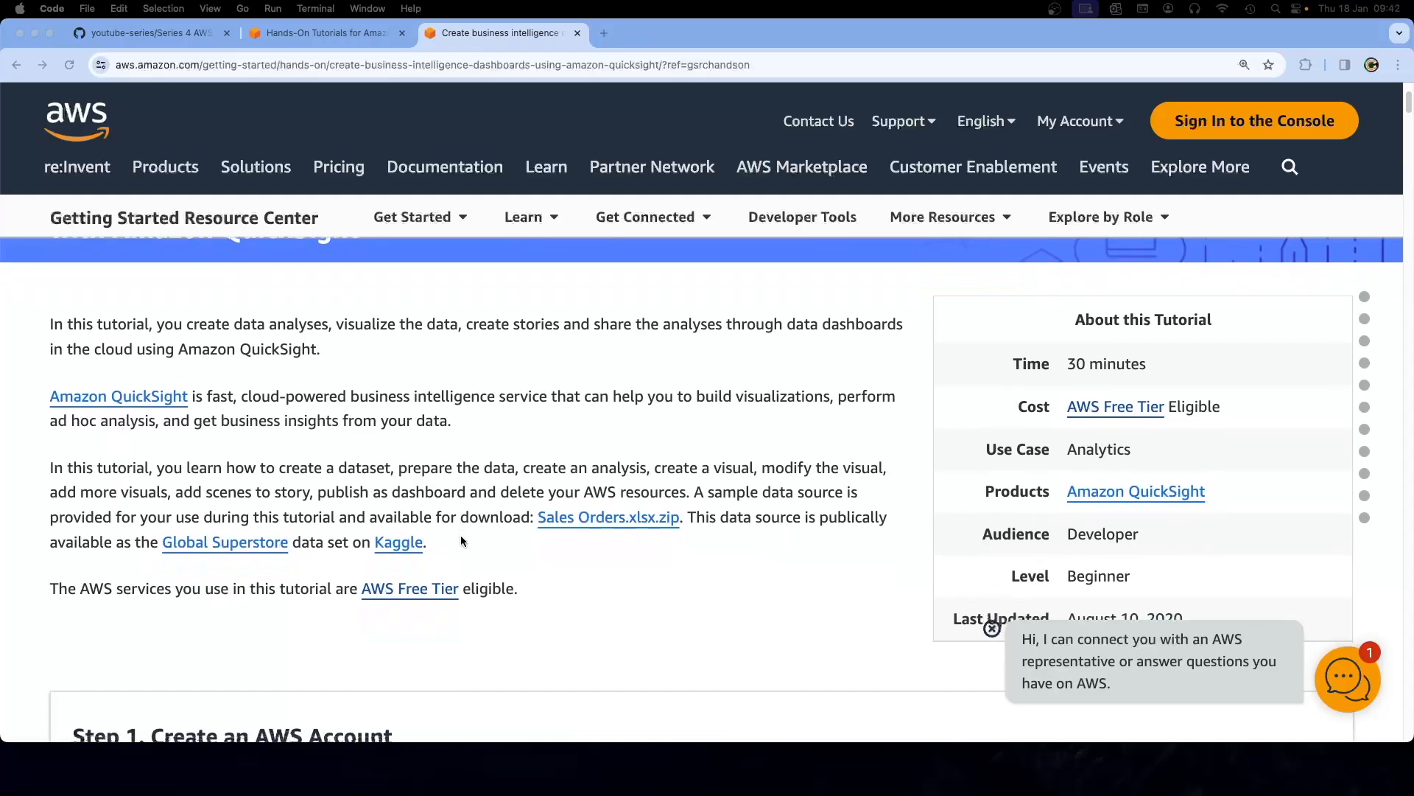
{"action": "scroll", "coordinate": [461, 542], "scroll_direction": "down", "scroll_amount": 2}
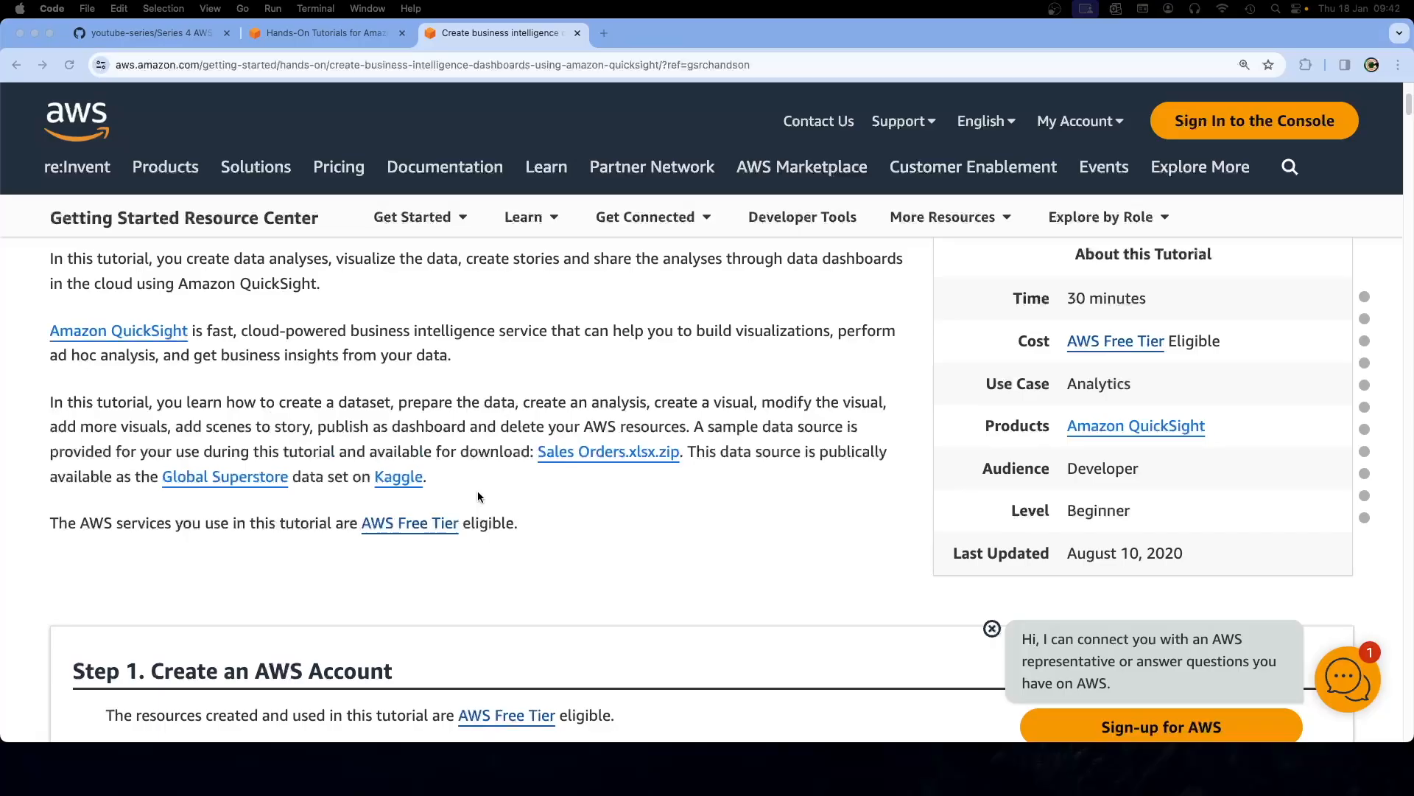
{"action": "scroll", "coordinate": [478, 497], "scroll_direction": "down", "scroll_amount": 5}
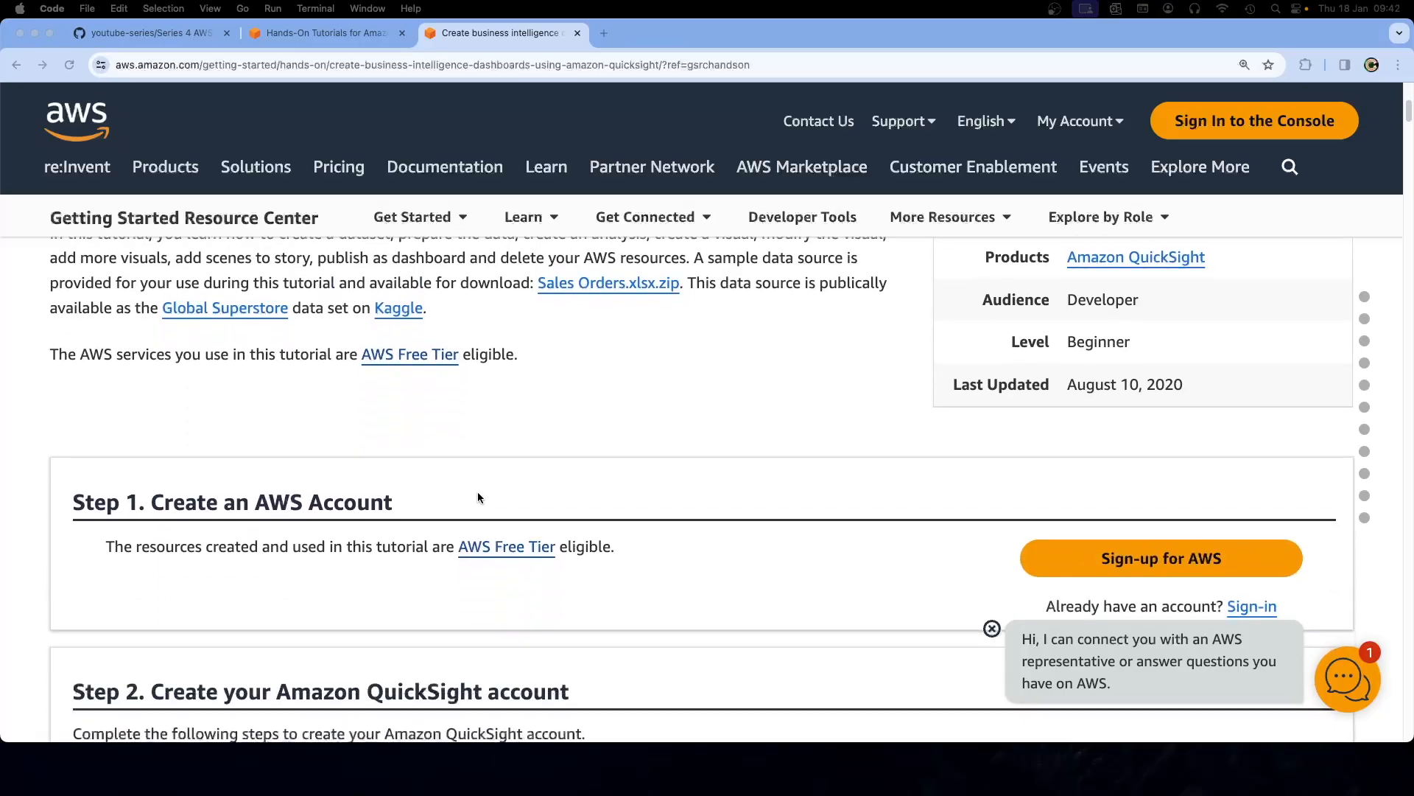
{"action": "scroll", "coordinate": [478, 492], "scroll_direction": "down", "scroll_amount": 2}
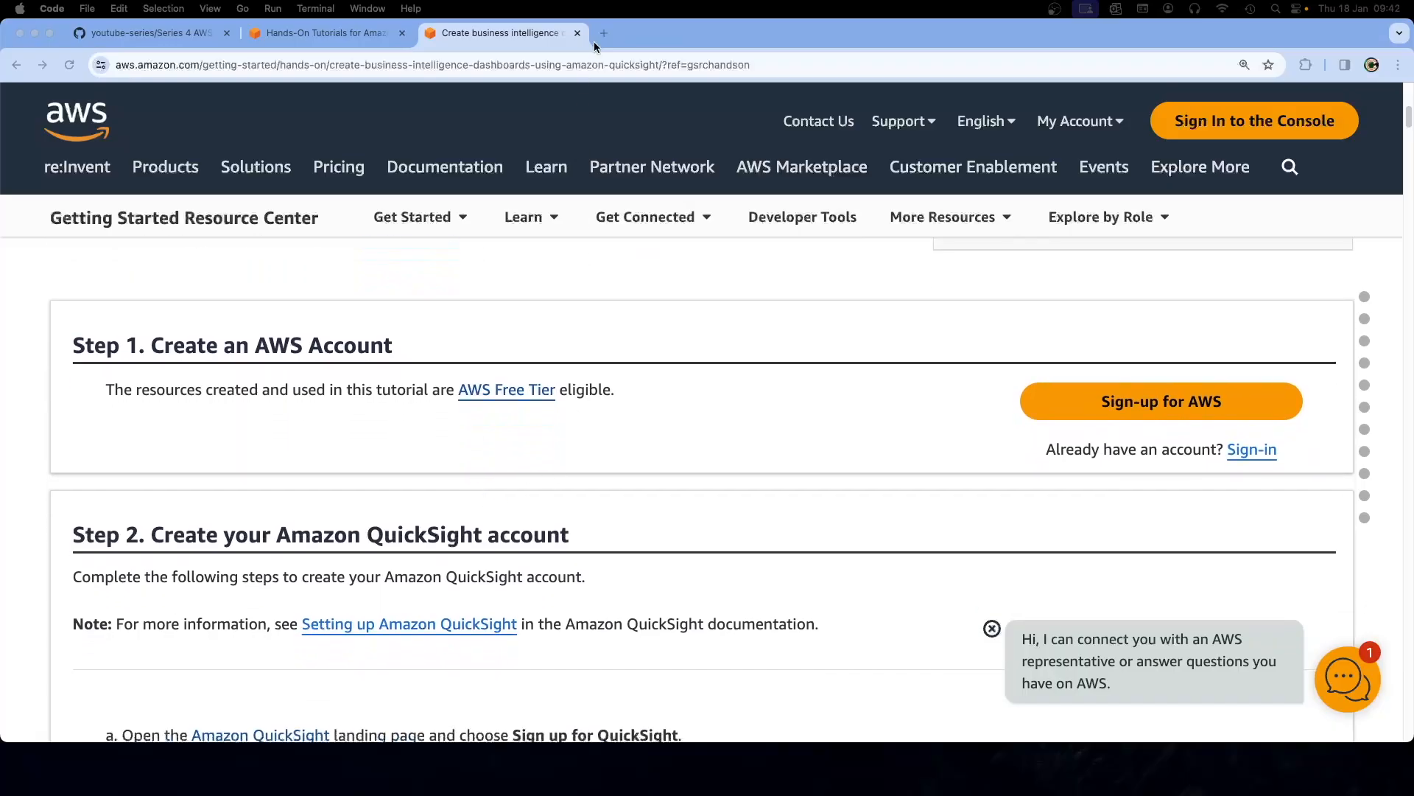
Open the AWS sign-up page in a new tab and fill in the root user e-mail and account name
{"action": "left_click", "coordinate": [1014, 421]}
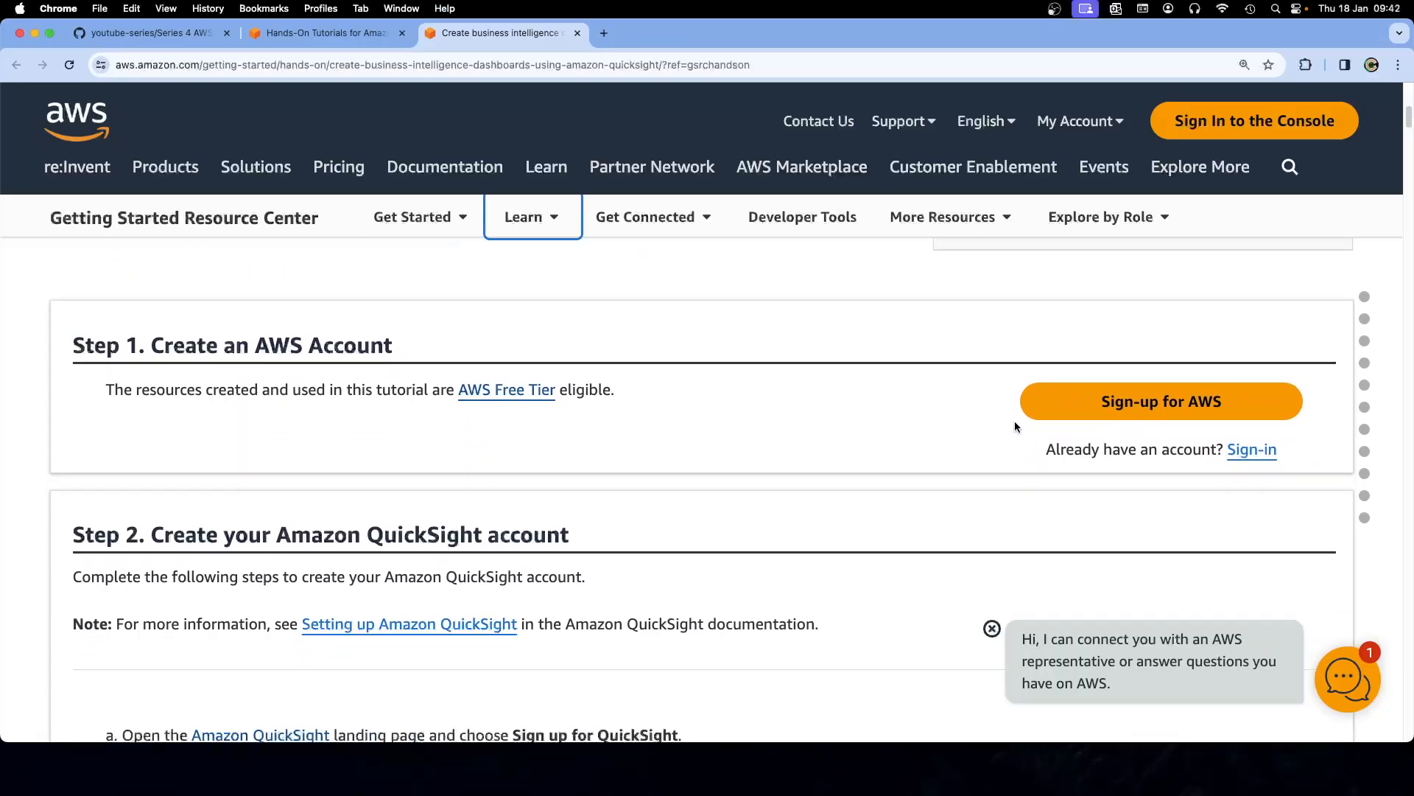
{"action": "right_click", "coordinate": [1079, 411]}
{"action": "left_click", "coordinate": [1092, 422]}
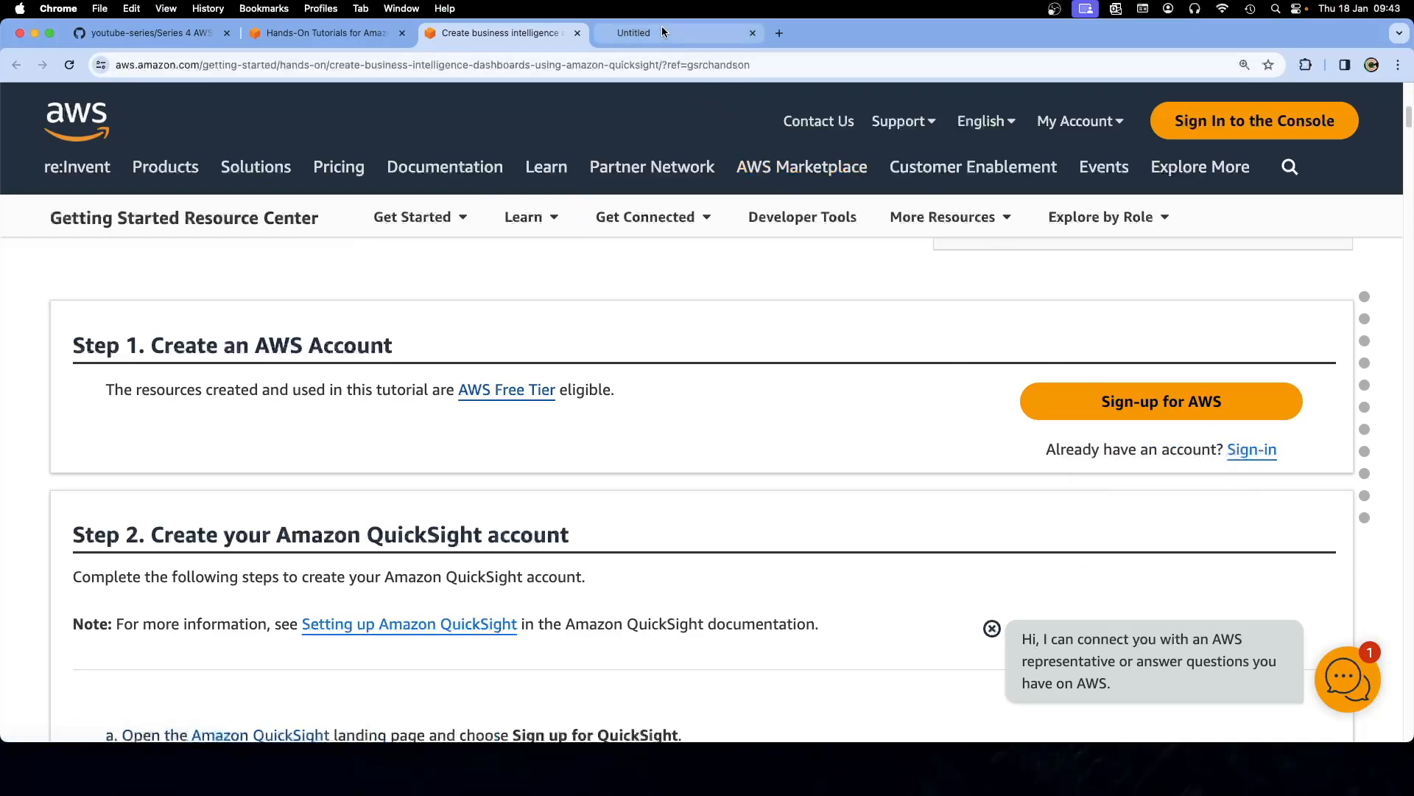
{"action": "left_click", "coordinate": [663, 39]}
{"action": "left_click", "coordinate": [812, 382]}
{"action": "left_click", "coordinate": [857, 420]}
{"action": "left_click", "coordinate": [825, 464]}
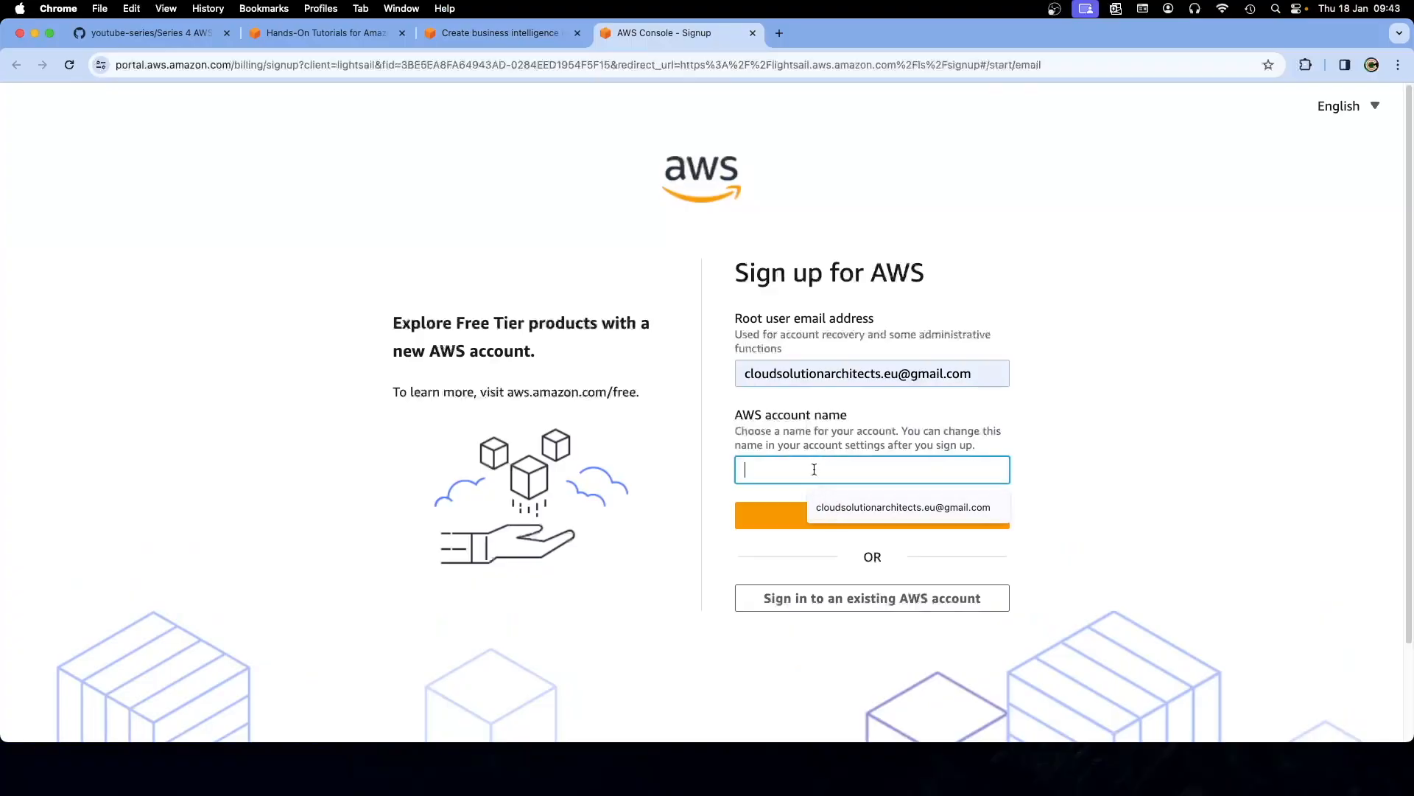
{"action": "left_click", "coordinate": [845, 508]}
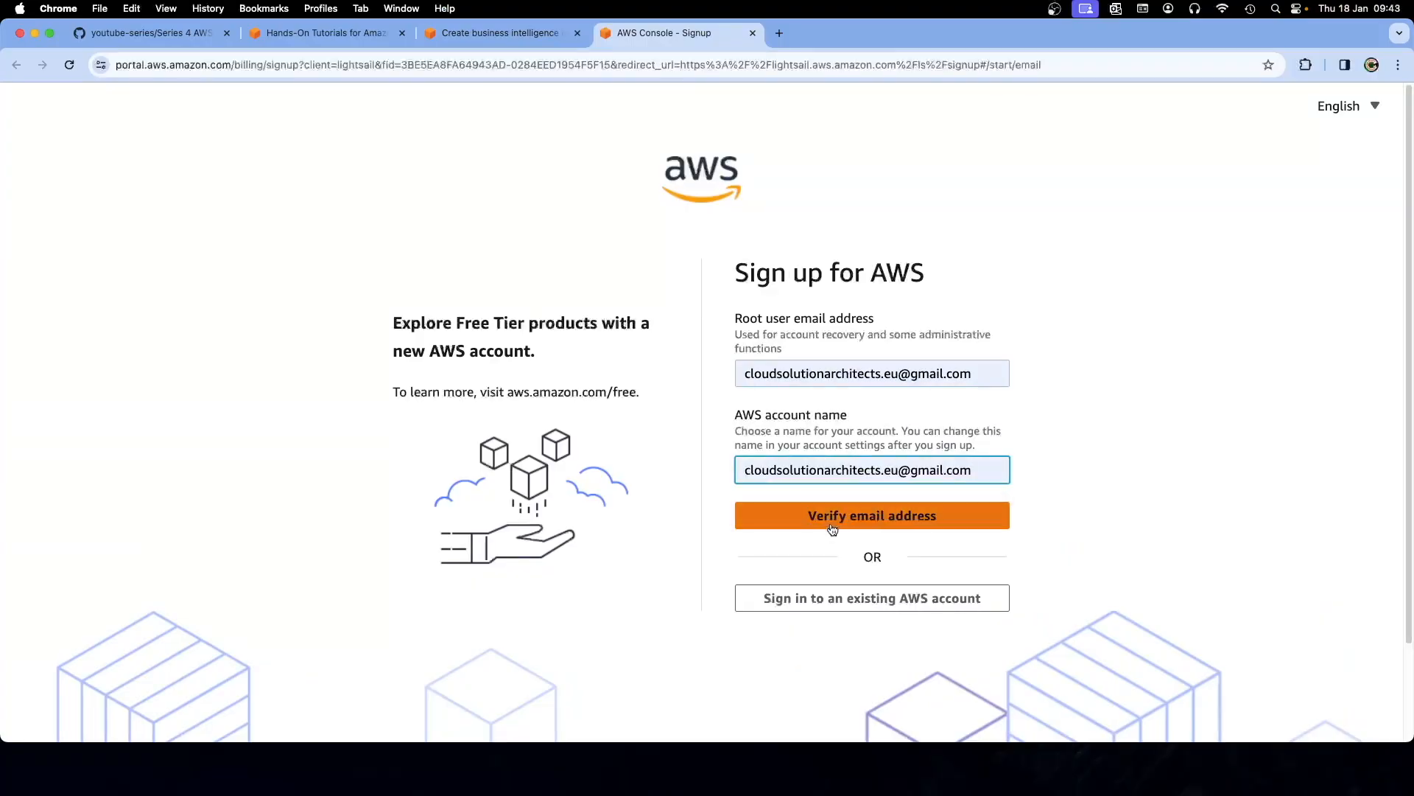
Close the sign-up page and sign in to the AWS console as root user instead
{"action": "left_click", "coordinate": [518, 29]}
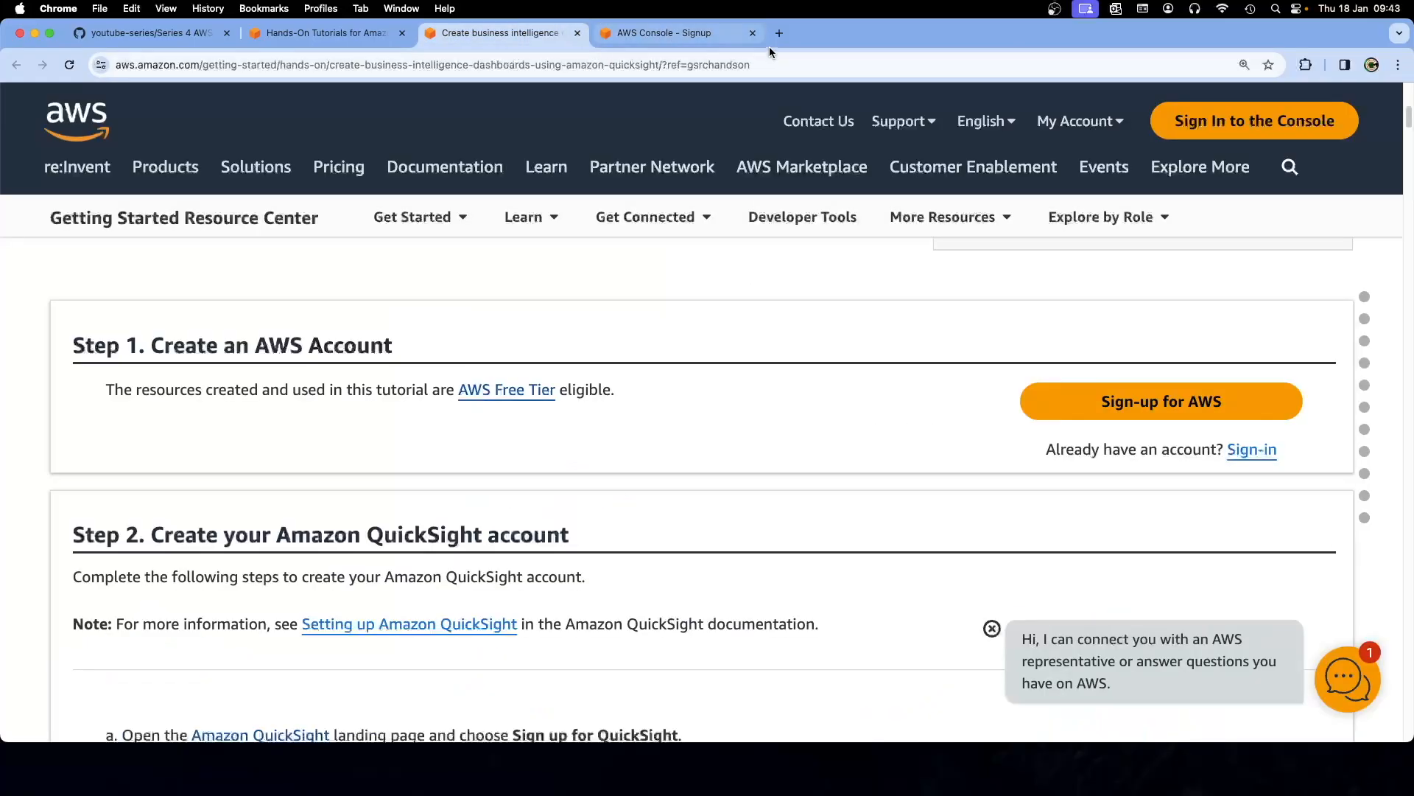
{"action": "right_click", "coordinate": [1168, 133]}
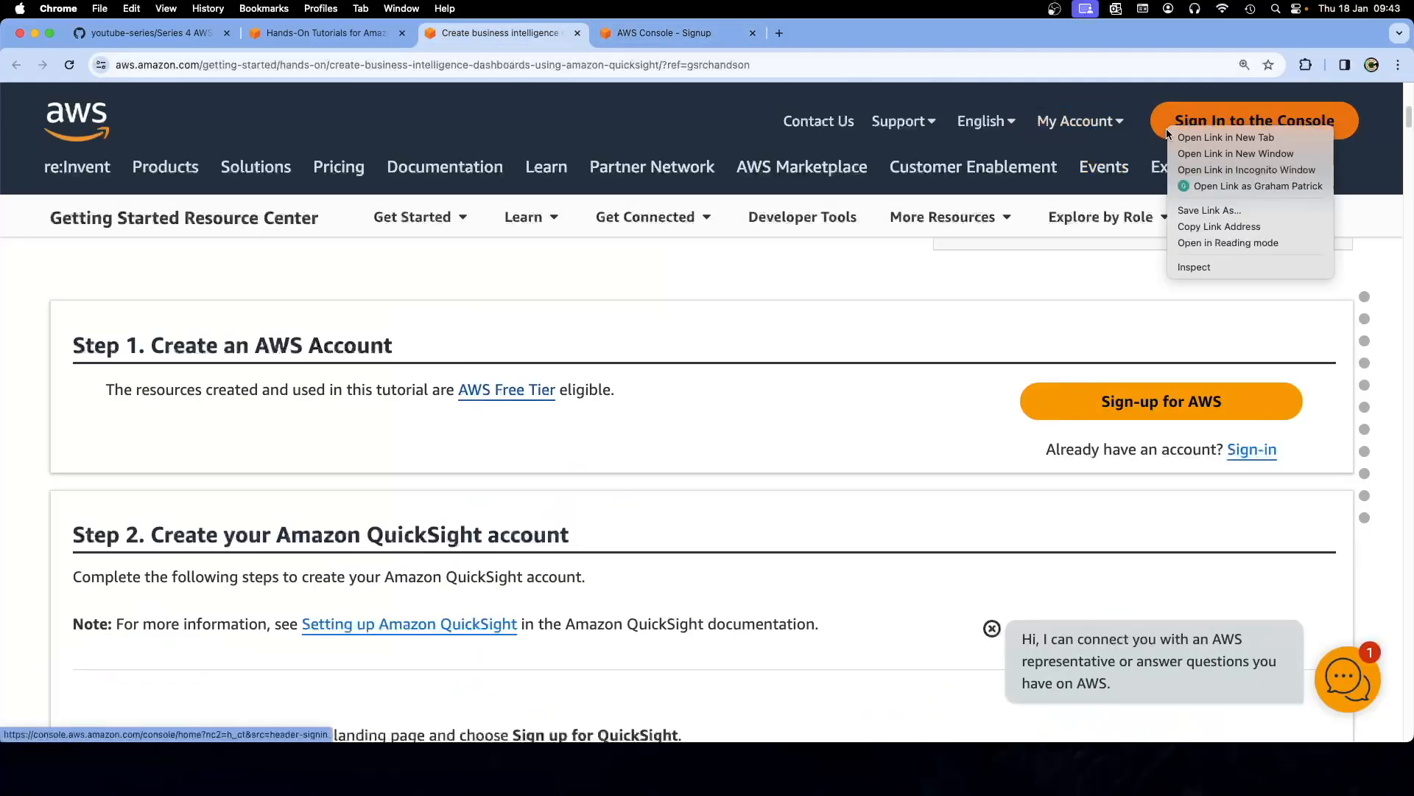
{"action": "left_click", "coordinate": [1183, 140]}
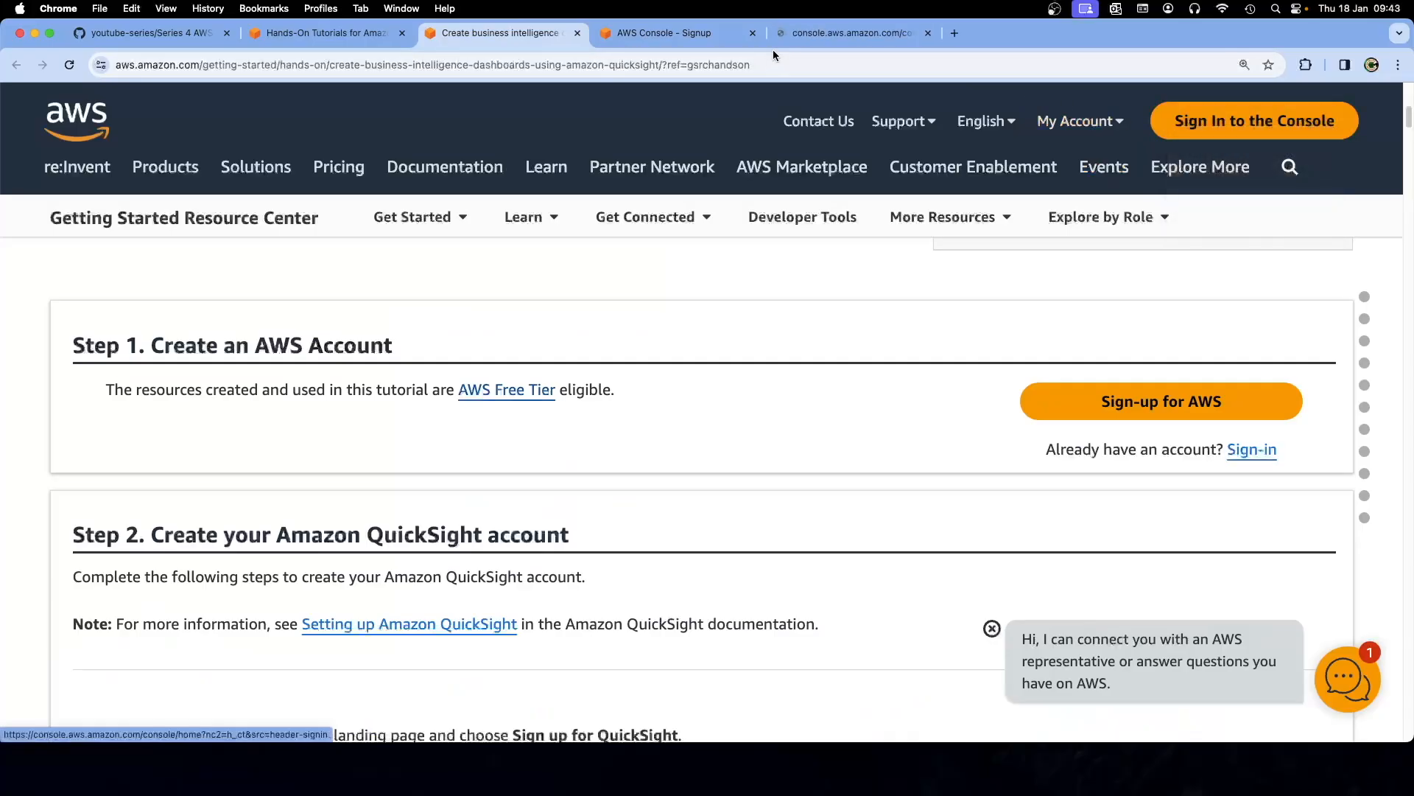
{"action": "left_click", "coordinate": [752, 33]}
{"action": "left_click", "coordinate": [690, 41]}
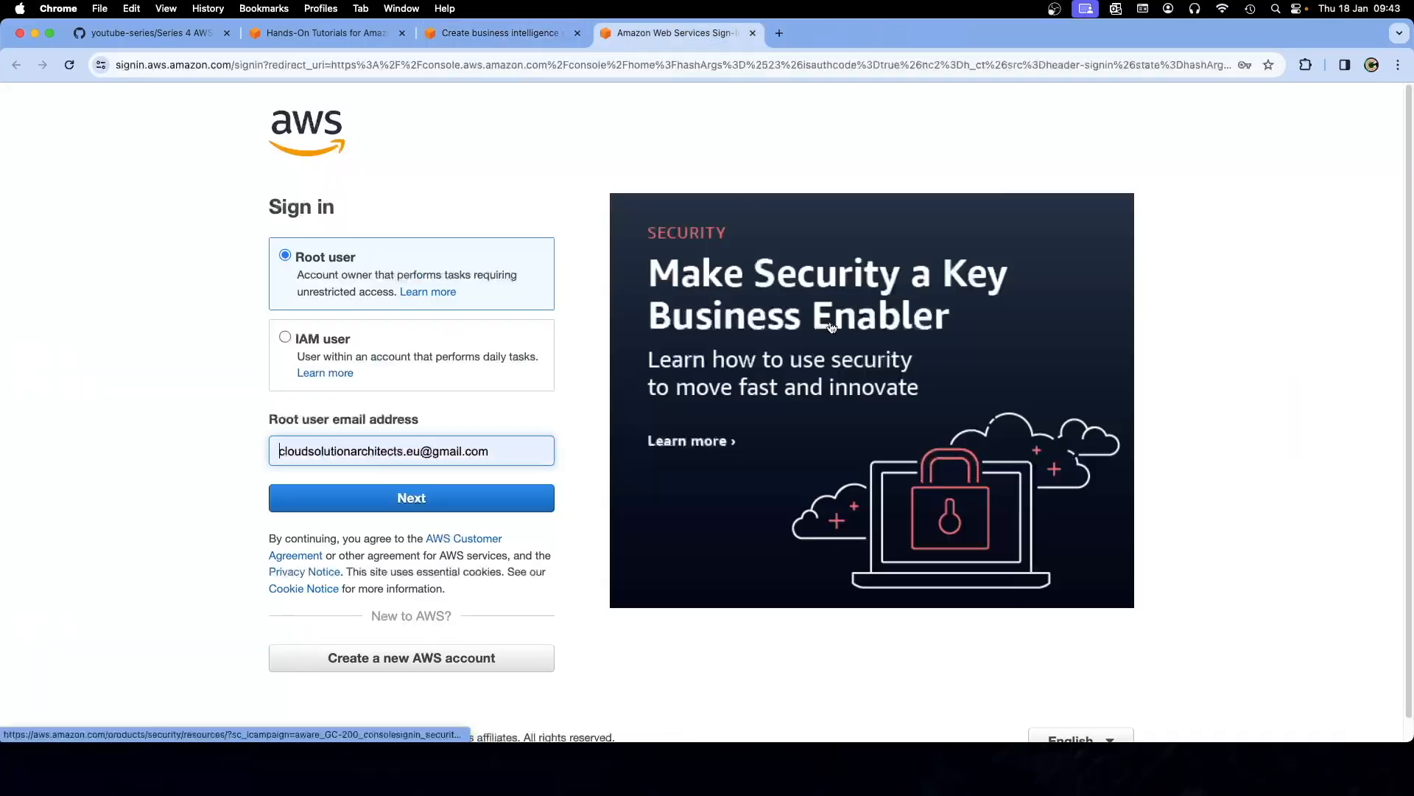
{"action": "left_click", "coordinate": [331, 498]}
{"action": "left_click", "coordinate": [352, 364]}
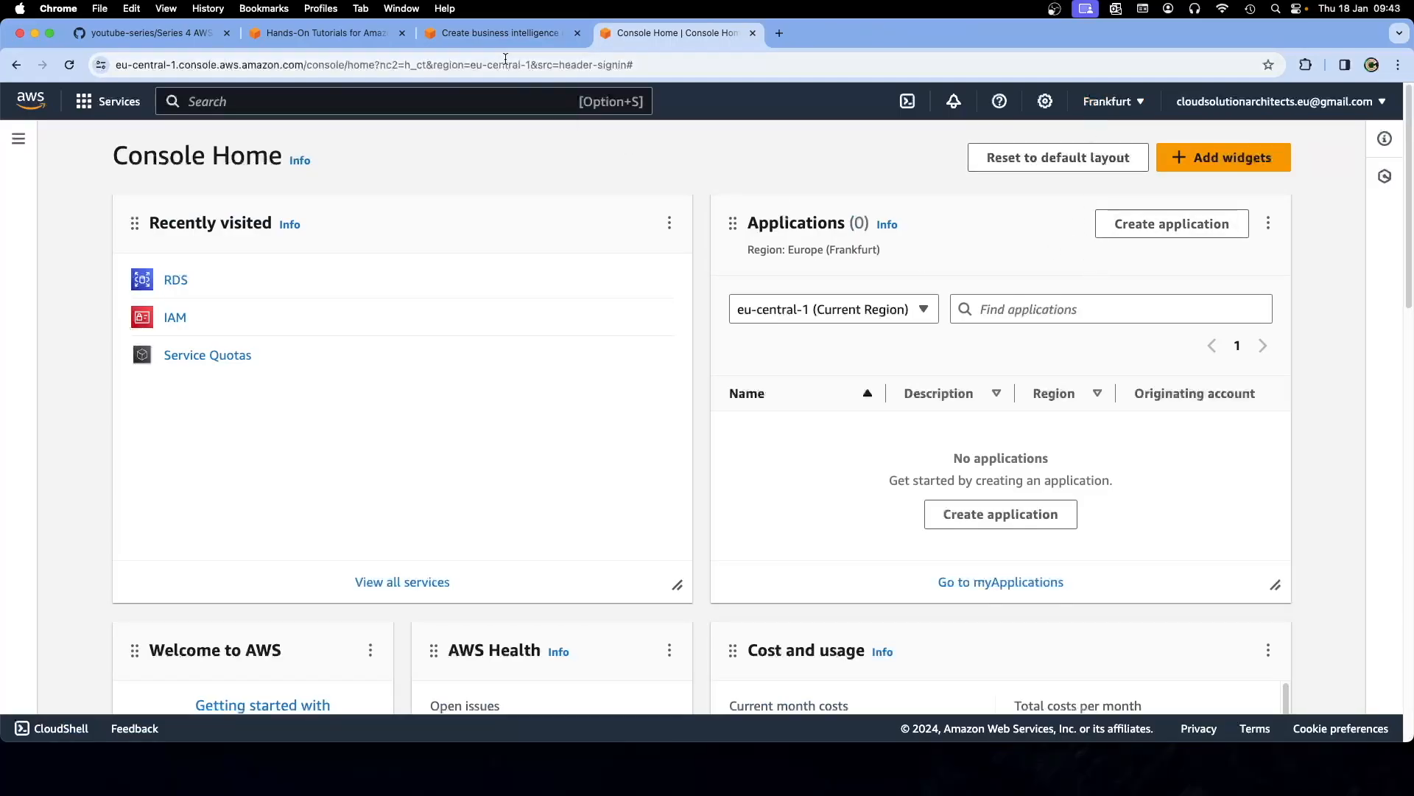
{"action": "left_click", "coordinate": [494, 38]}
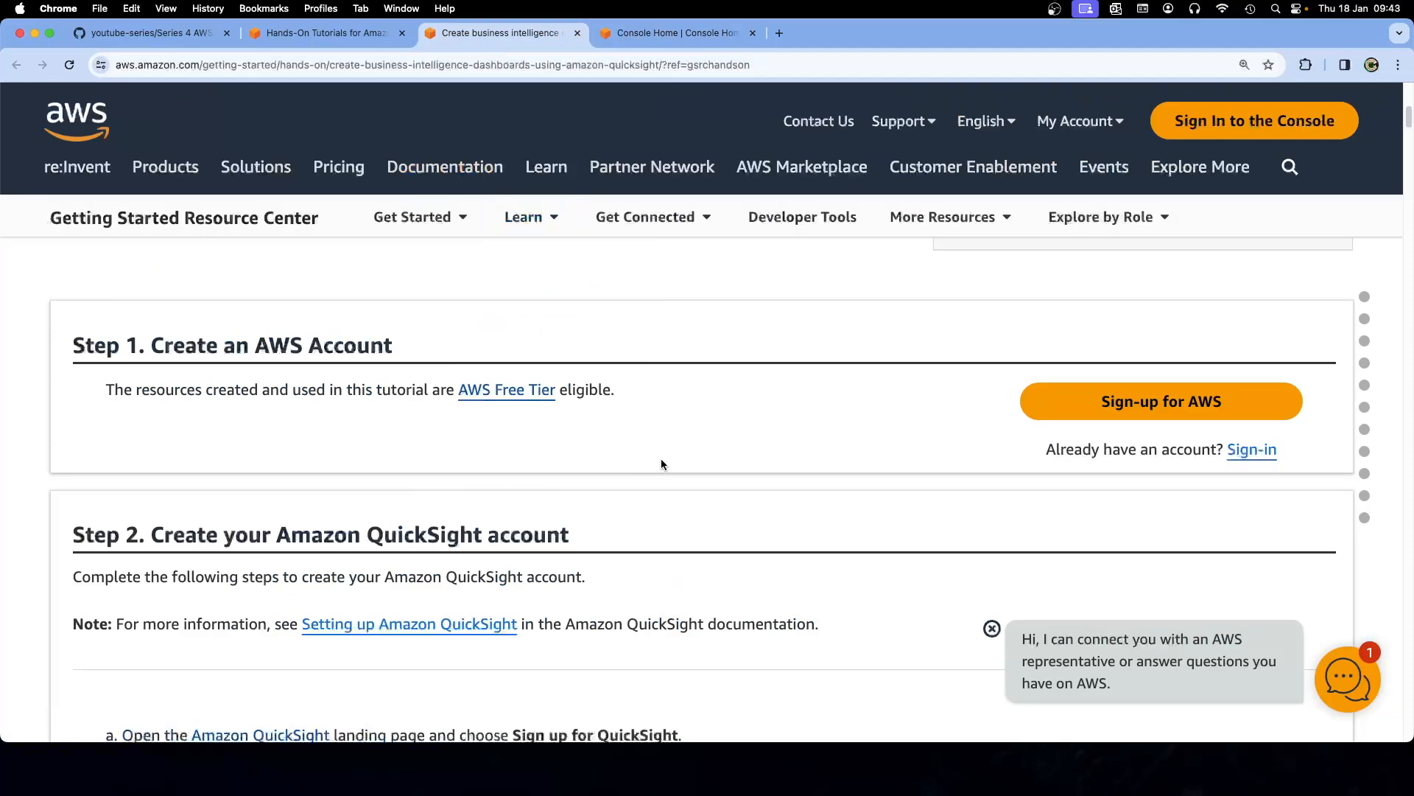
Open the 'Setting up Amazon QuickSight' documentation in a new tab and review it
{"action": "scroll", "coordinate": [660, 464], "scroll_direction": "down", "scroll_amount": 3}
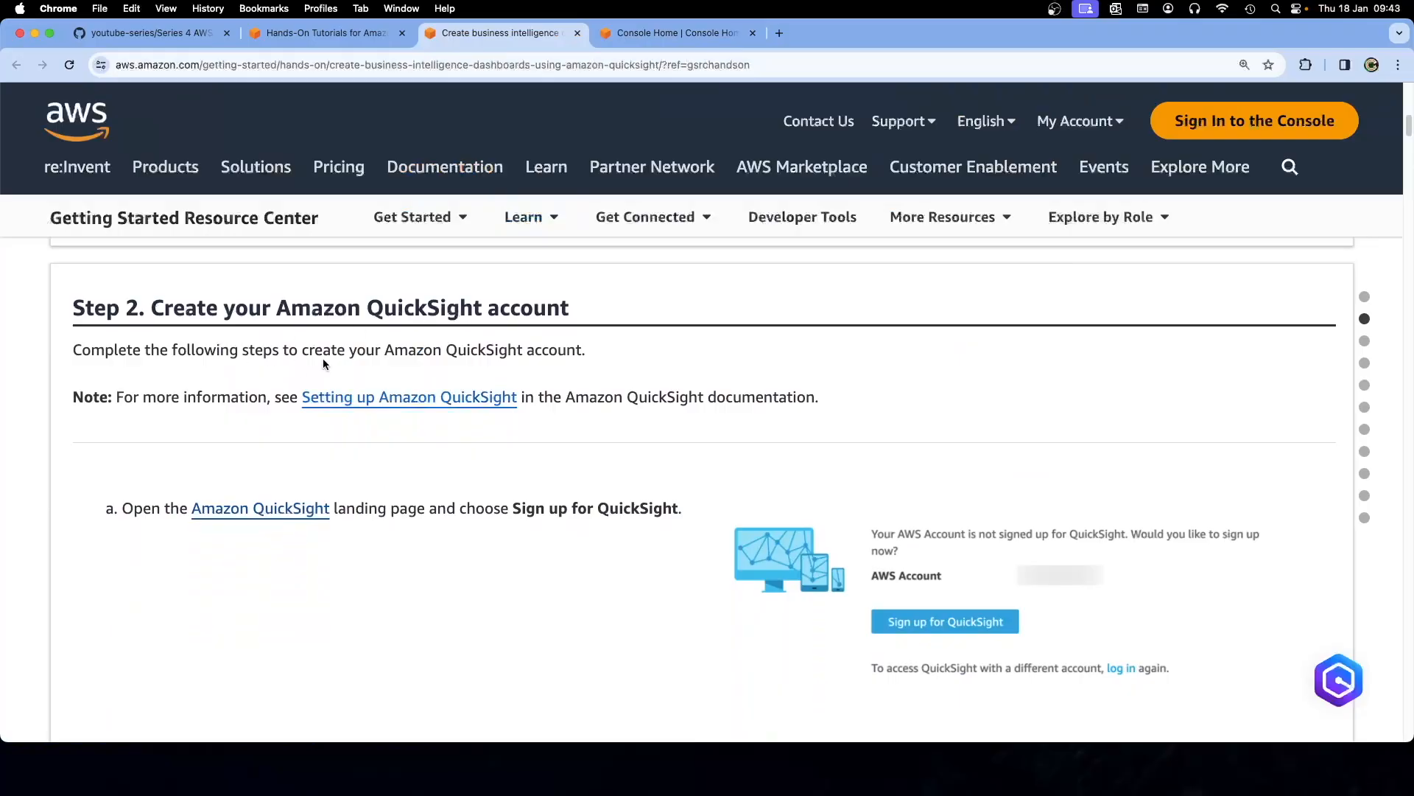
{"action": "right_click", "coordinate": [350, 404]}
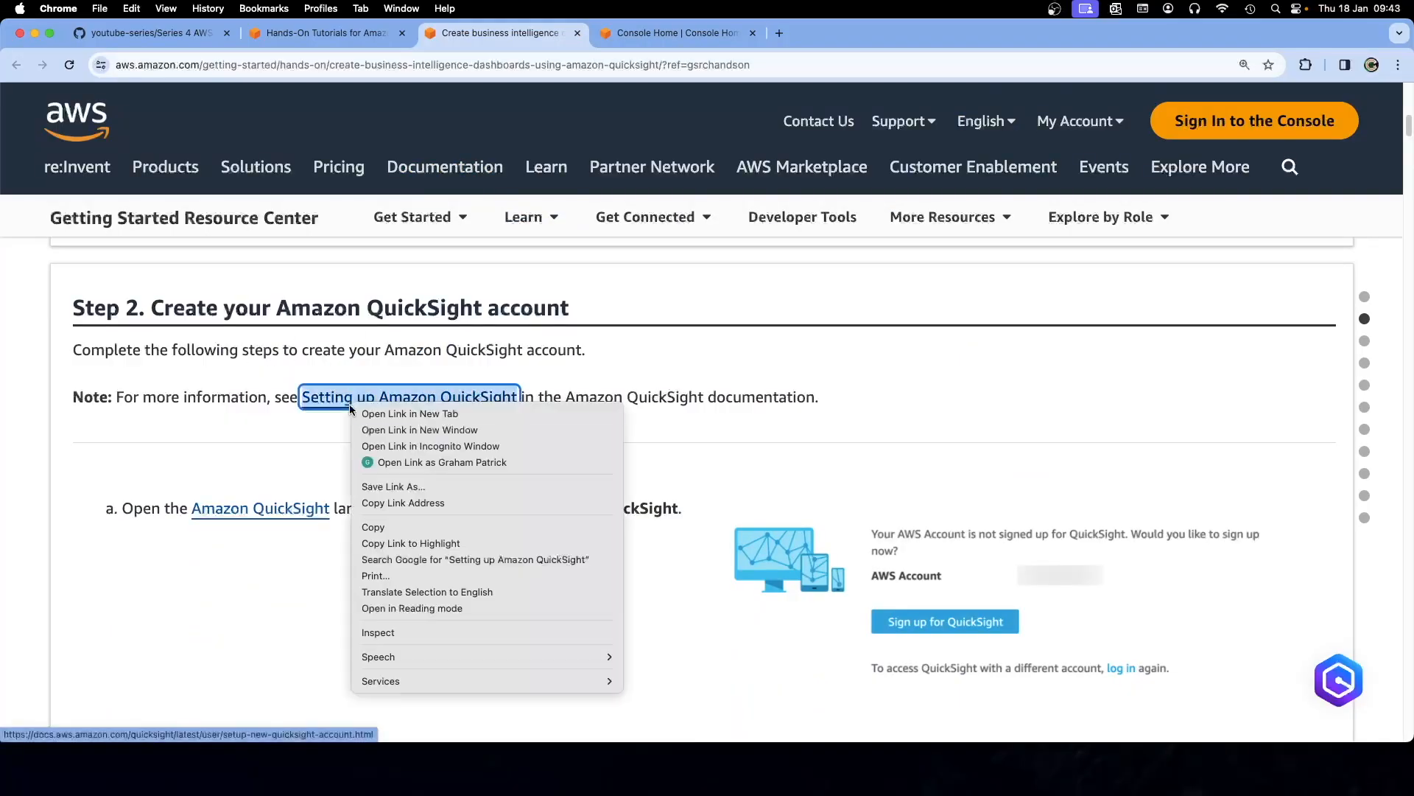
{"action": "left_click", "coordinate": [373, 414]}
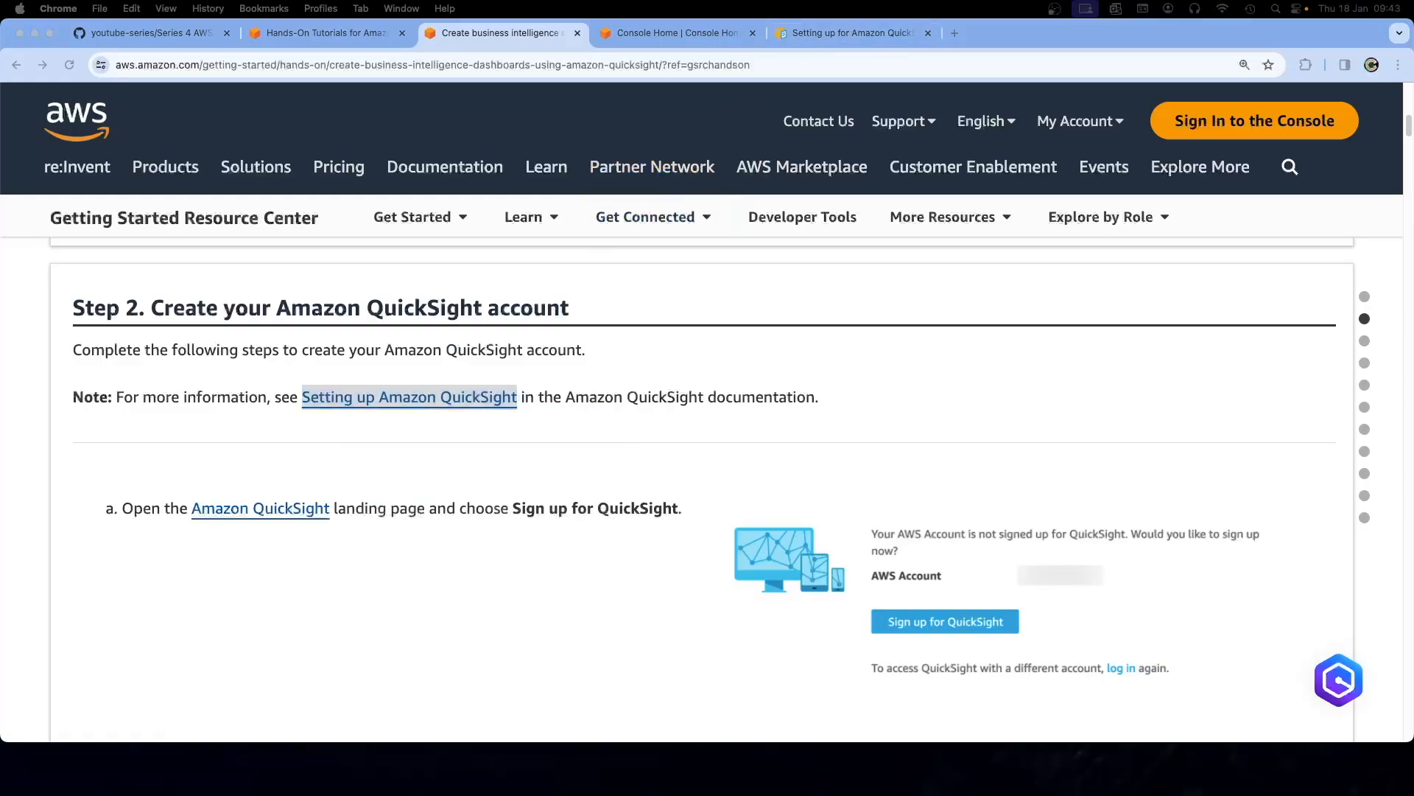
{"action": "left_click", "coordinate": [851, 31]}
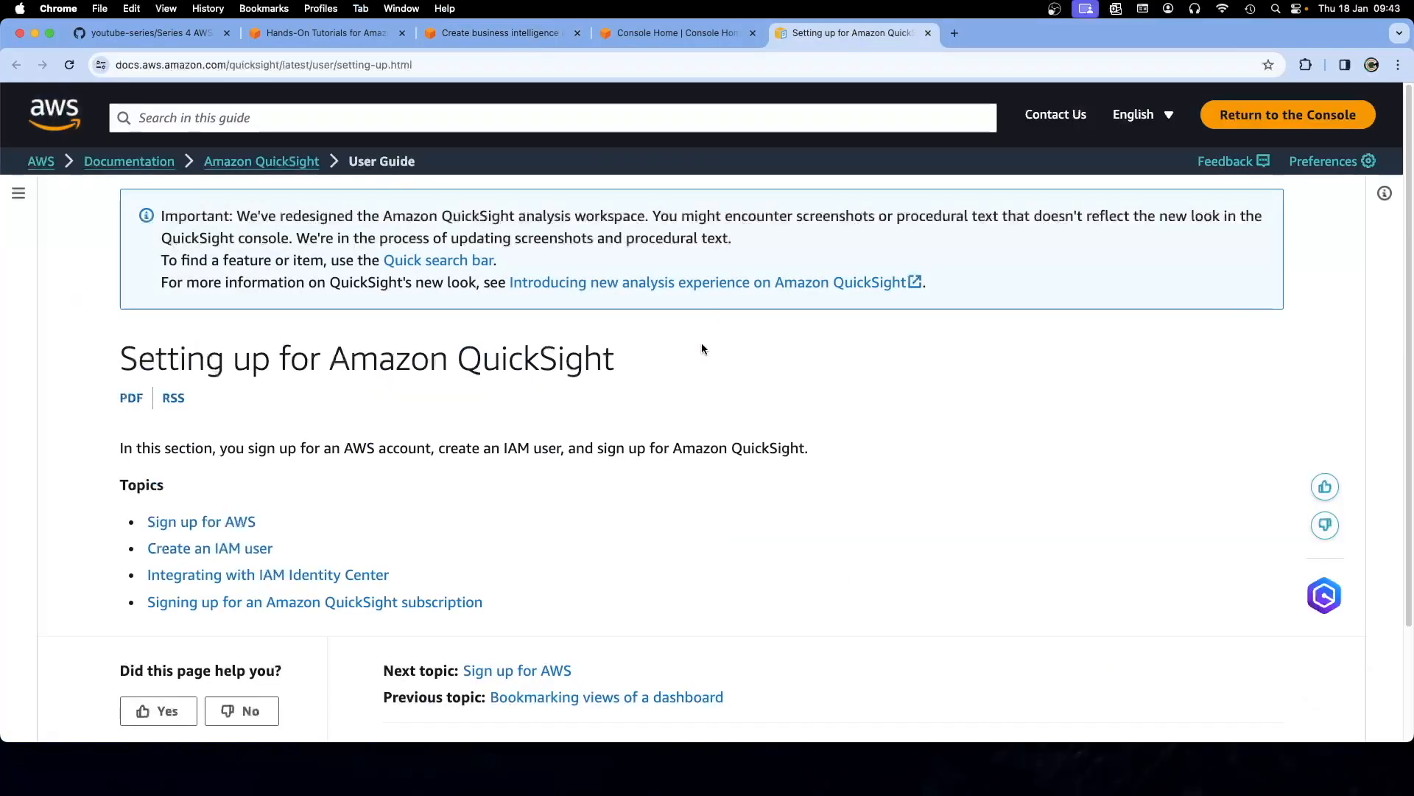
{"action": "scroll", "coordinate": [678, 420], "scroll_direction": "down", "scroll_amount": 2}
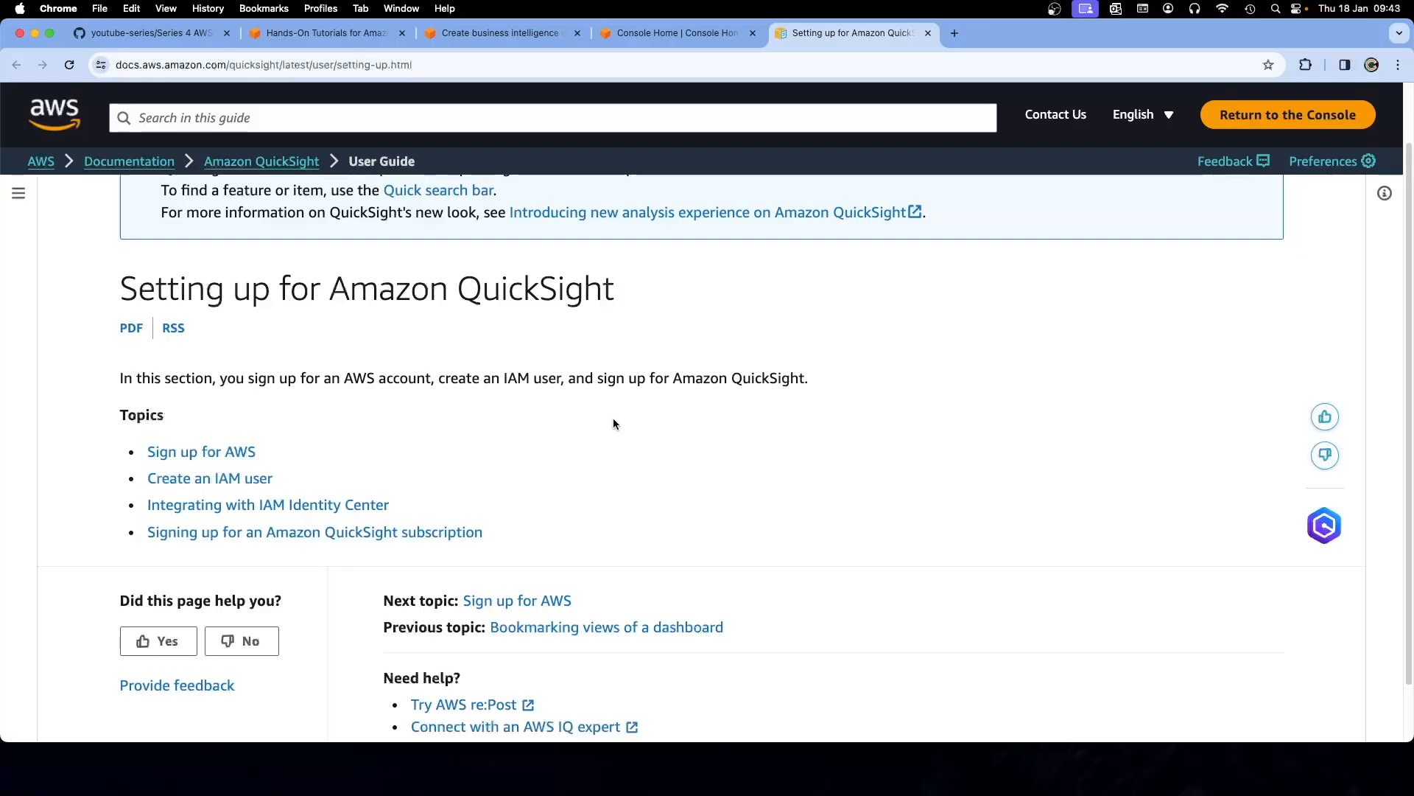
{"action": "scroll", "coordinate": [614, 419], "scroll_direction": "down", "scroll_amount": 1}
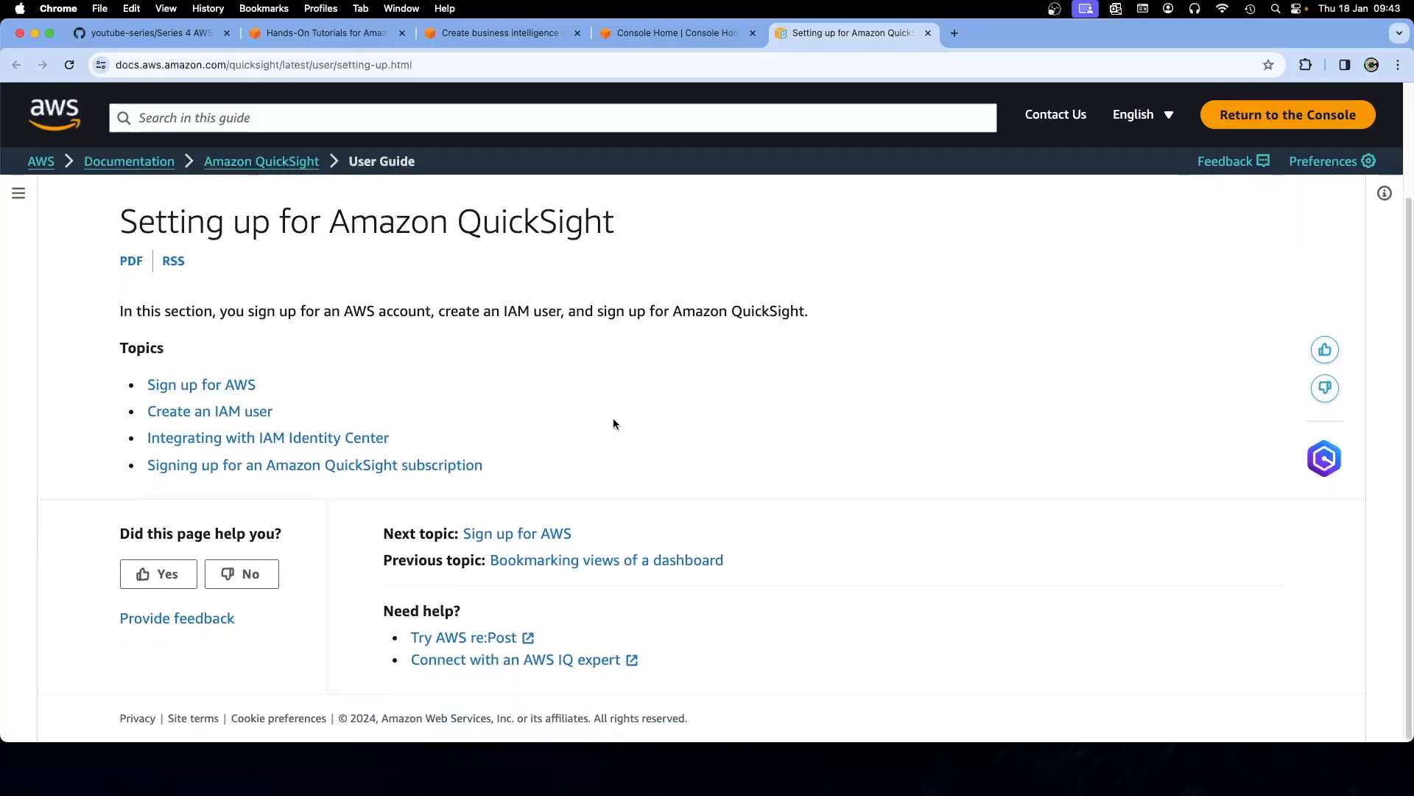
{"action": "scroll", "coordinate": [613, 419], "scroll_direction": "up", "scroll_amount": 2}
{"action": "scroll", "coordinate": [615, 421], "scroll_direction": "up", "scroll_amount": 1}
{"action": "scroll", "coordinate": [618, 426], "scroll_direction": "down", "scroll_amount": 3}
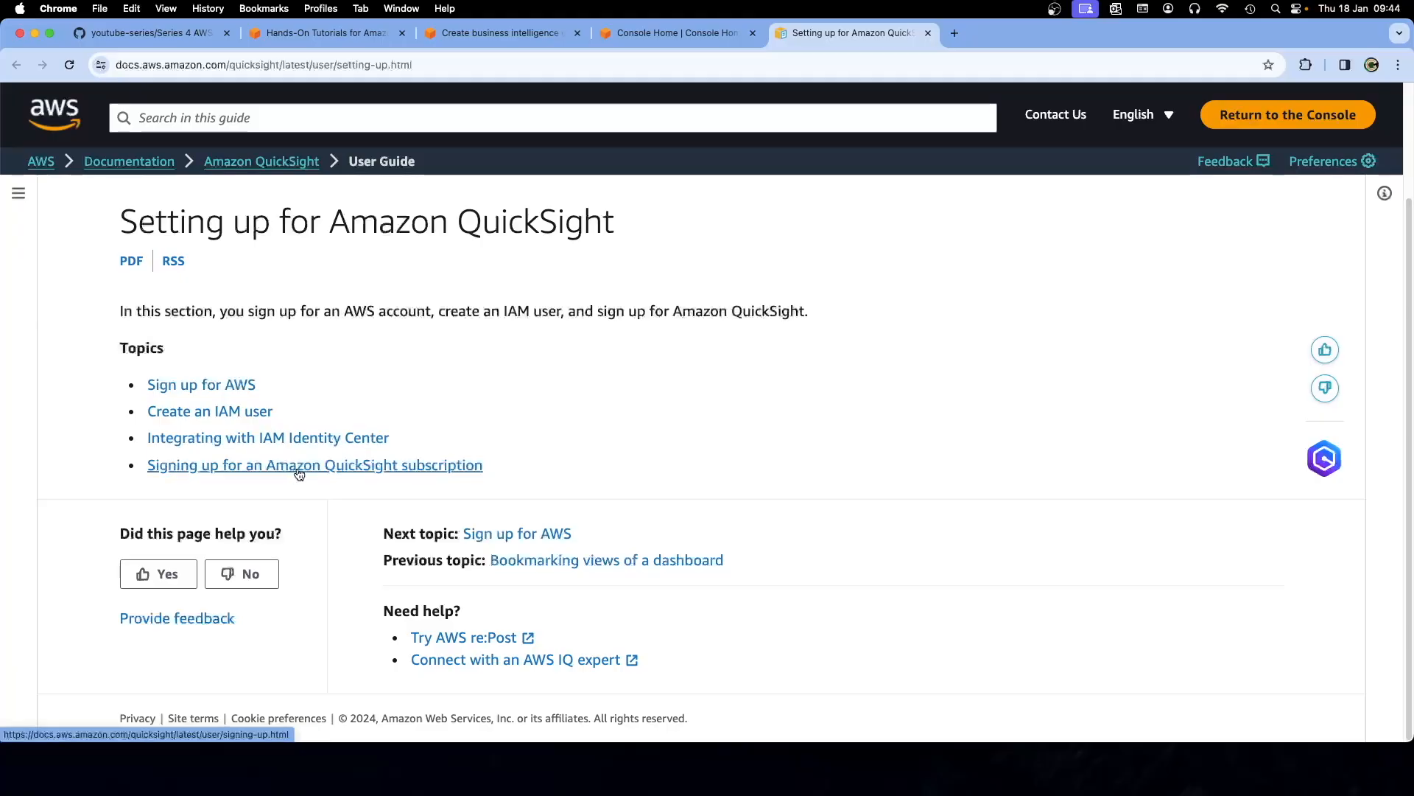
Open the Amazon QuickSight landing page from the tutorial in a new tab
{"action": "left_click", "coordinate": [670, 32]}
{"action": "left_click", "coordinate": [458, 37]}
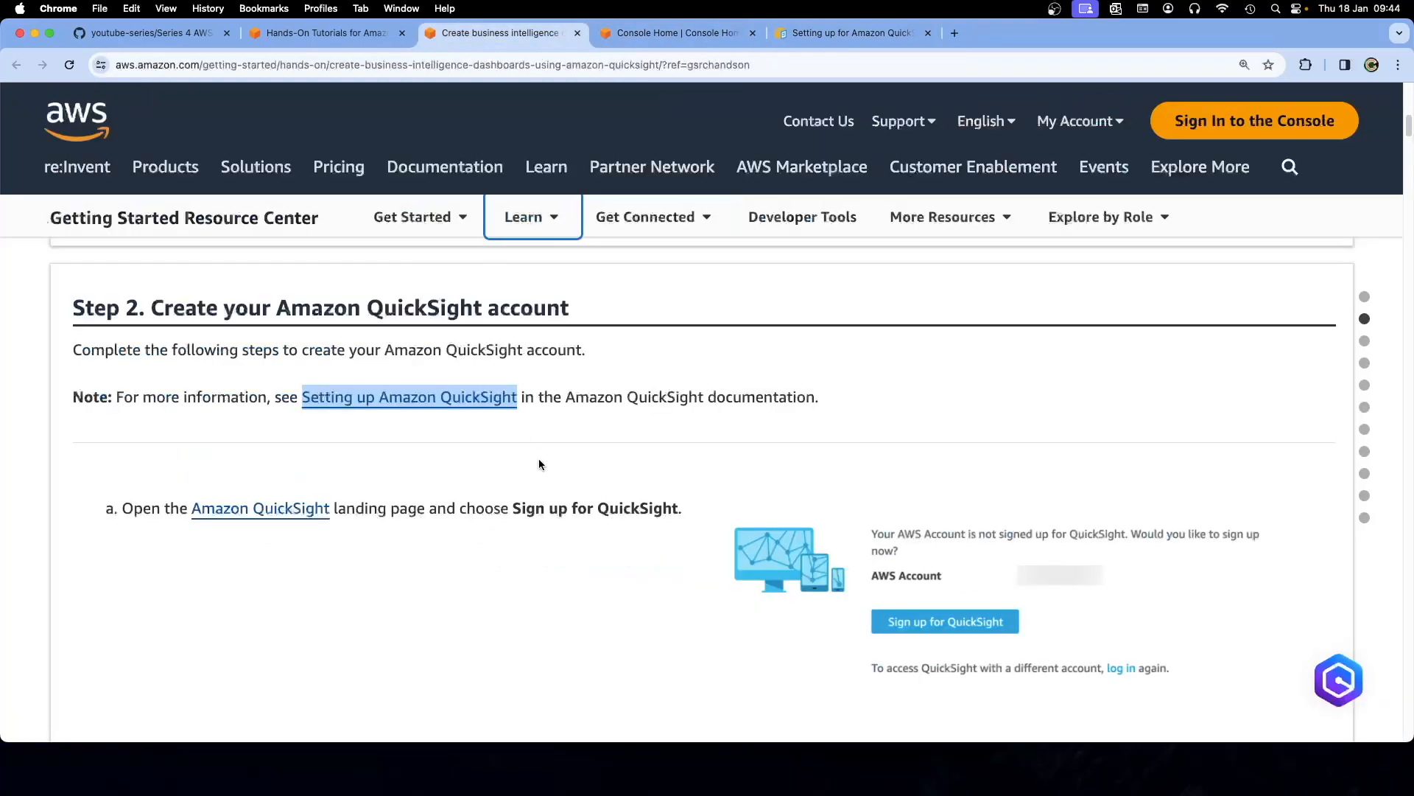
{"action": "scroll", "coordinate": [539, 464], "scroll_direction": "down", "scroll_amount": 2}
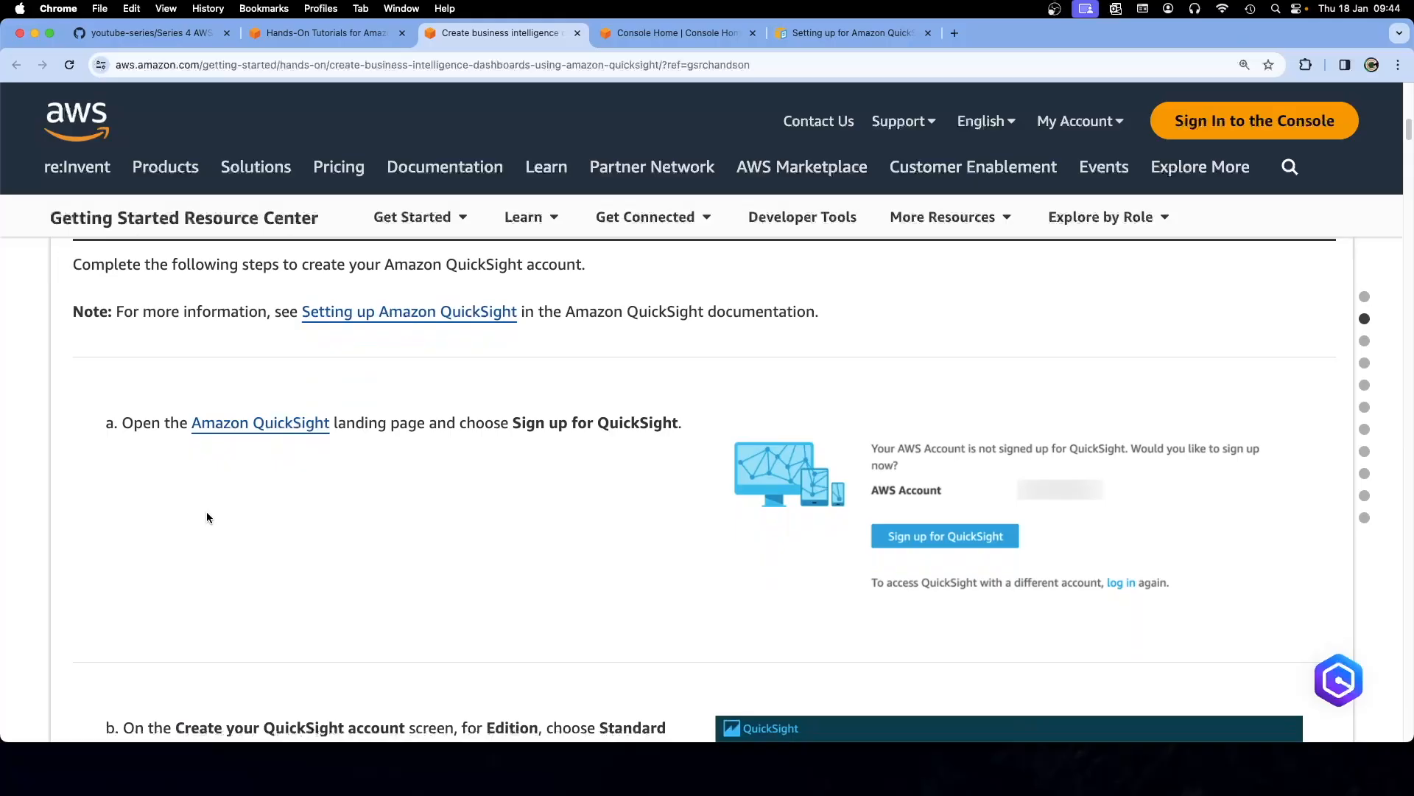
{"action": "right_click", "coordinate": [235, 427]}
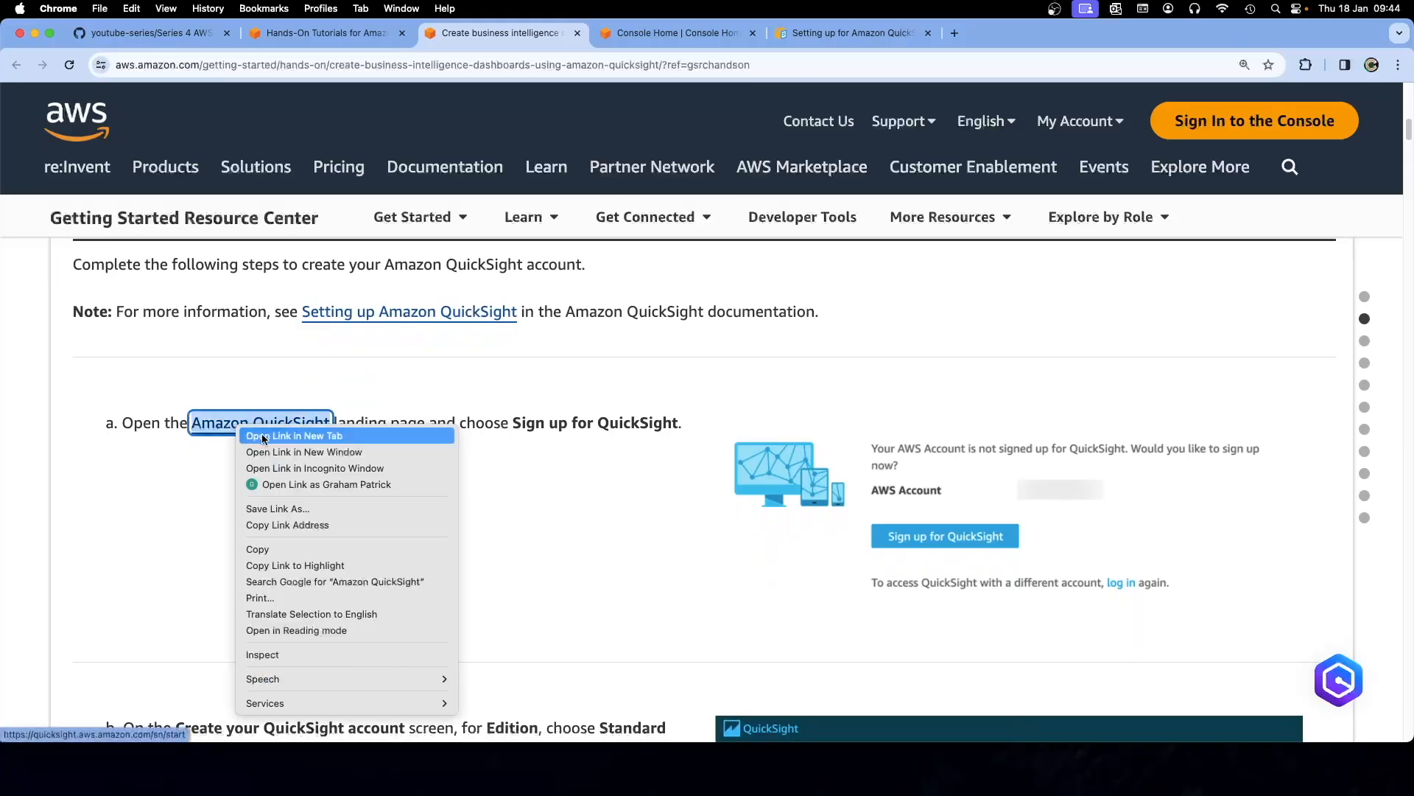
{"action": "left_click", "coordinate": [317, 436]}
{"action": "left_click", "coordinate": [1019, 42]}
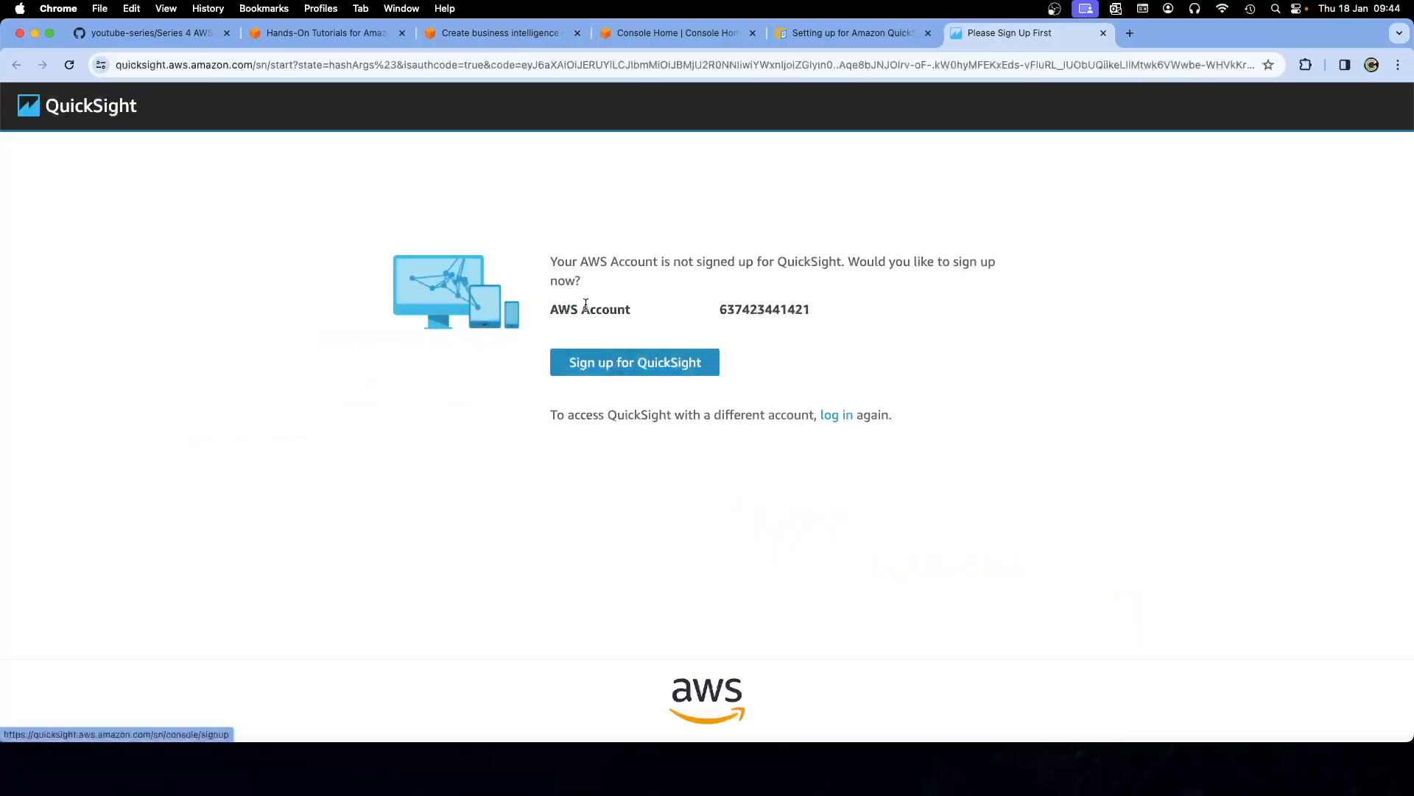
Start the QuickSight sign-up and continue with the Enterprise edition
{"action": "double_click", "coordinate": [724, 308]}
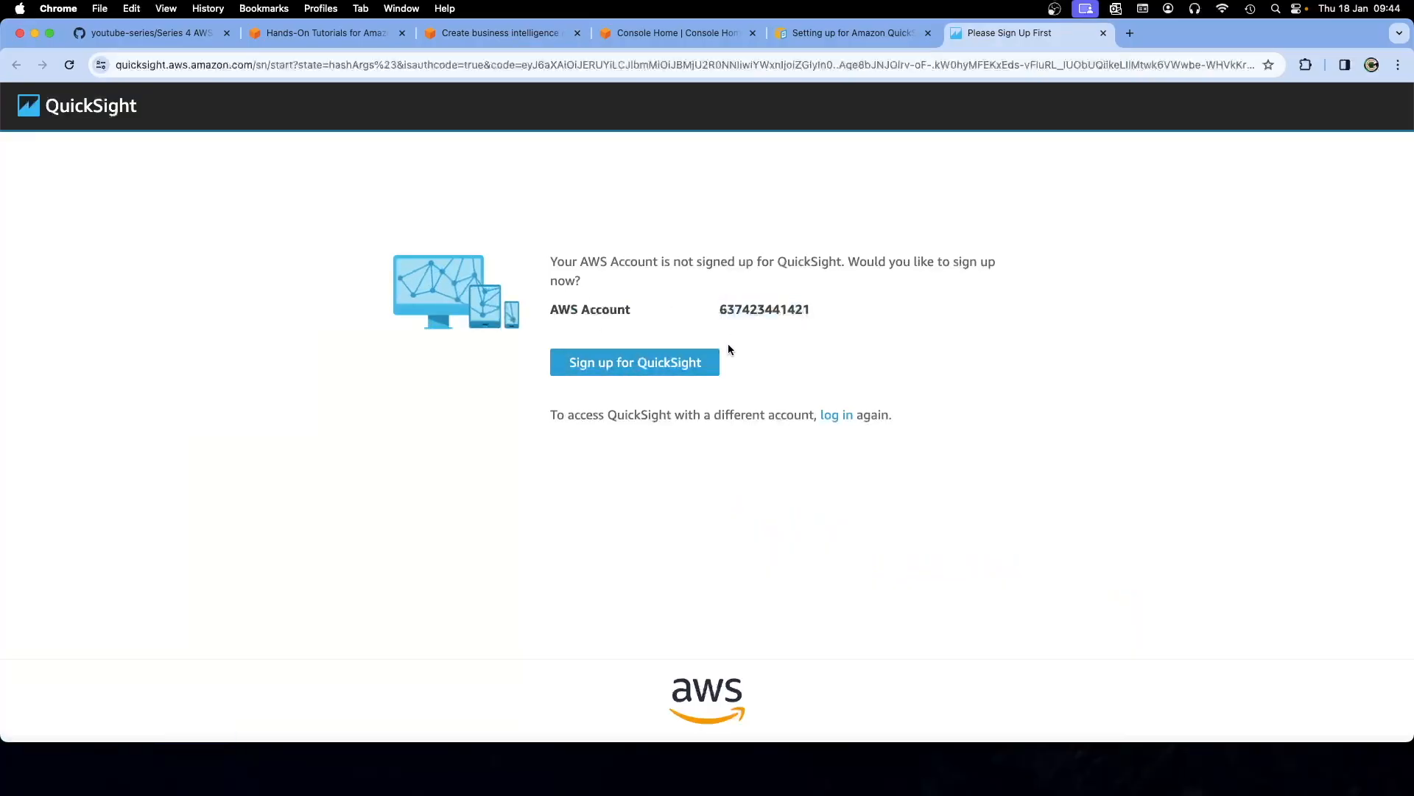
{"action": "left_click", "coordinate": [647, 364]}
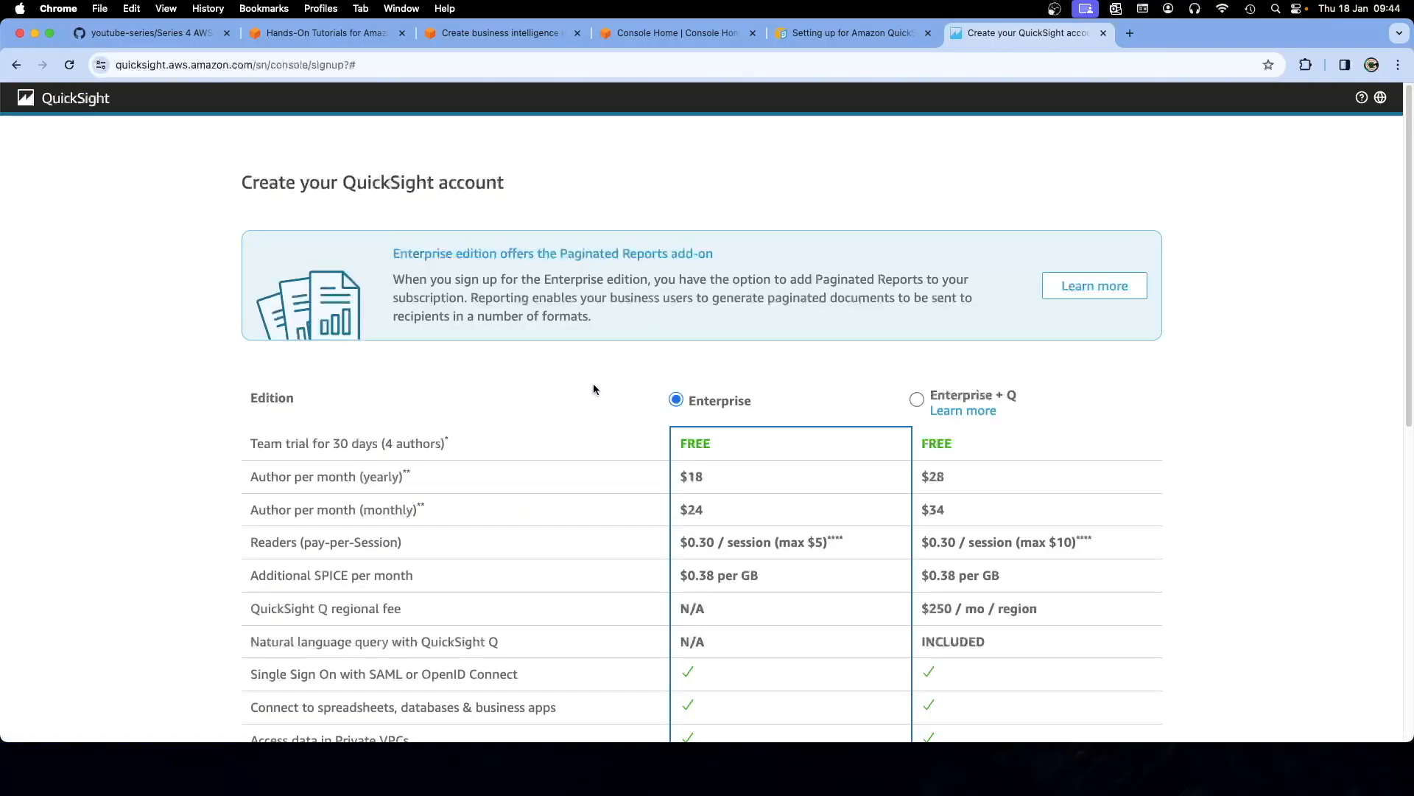
{"action": "scroll", "coordinate": [593, 388], "scroll_direction": "down", "scroll_amount": 3}
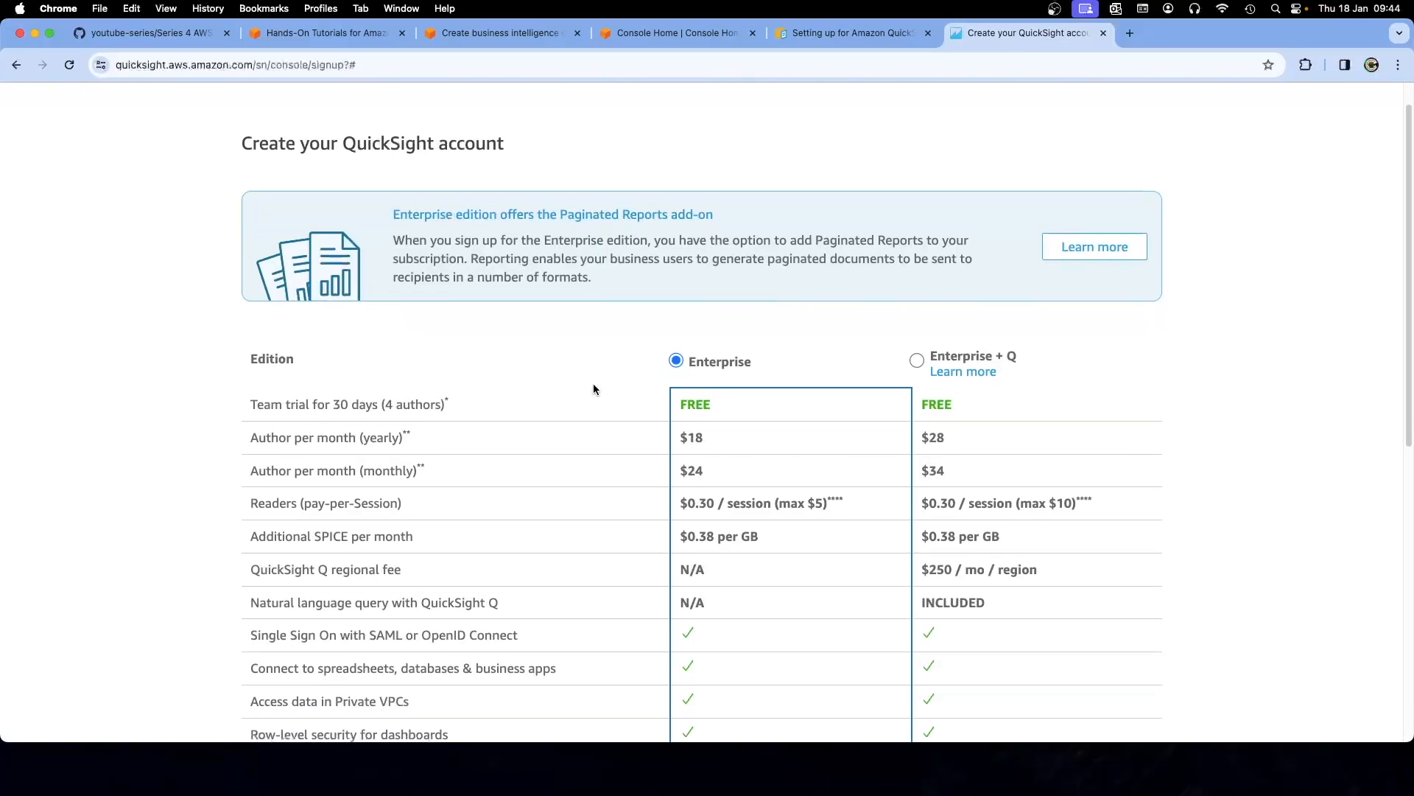
{"action": "scroll", "coordinate": [594, 389], "scroll_direction": "down", "scroll_amount": 4}
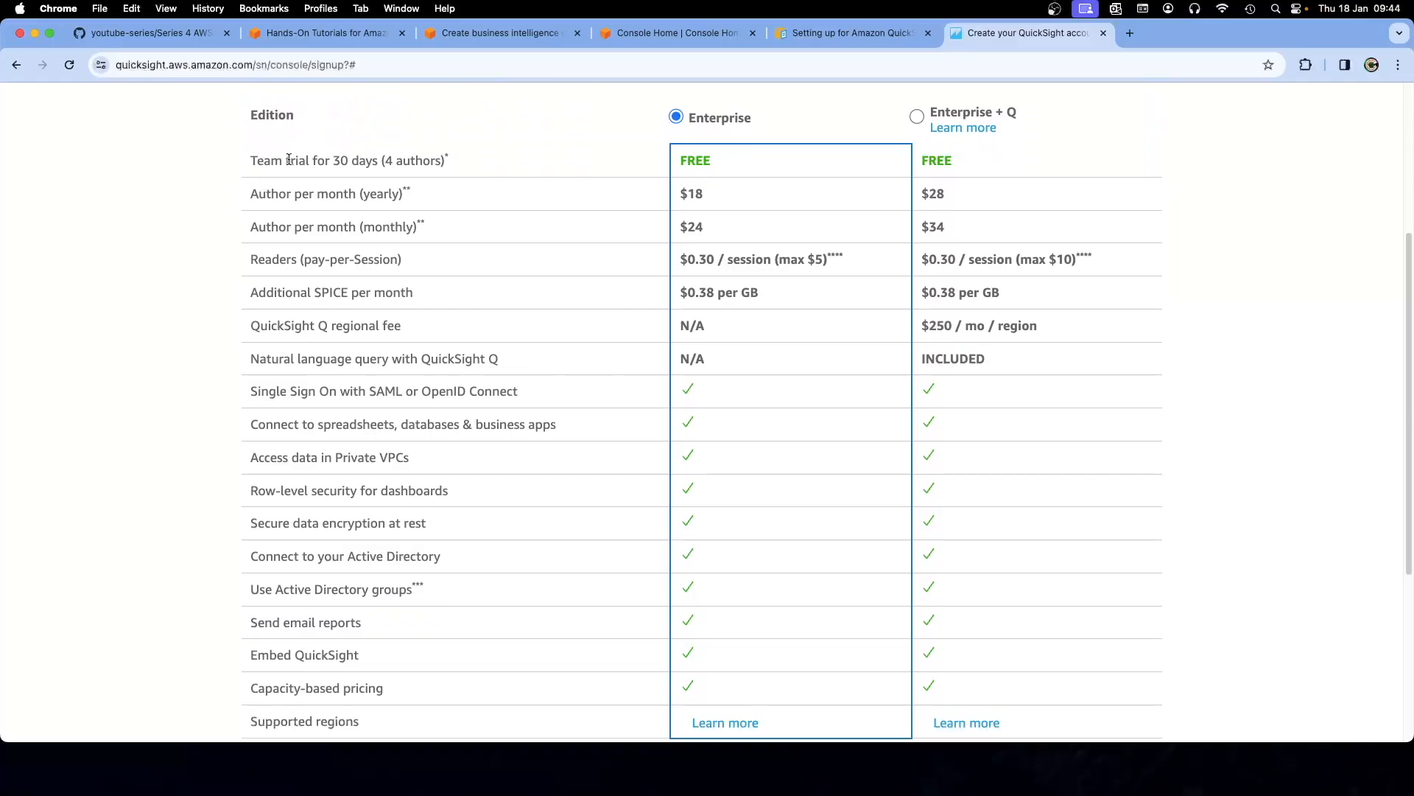
{"action": "scroll", "coordinate": [565, 288], "scroll_direction": "up", "scroll_amount": 1}
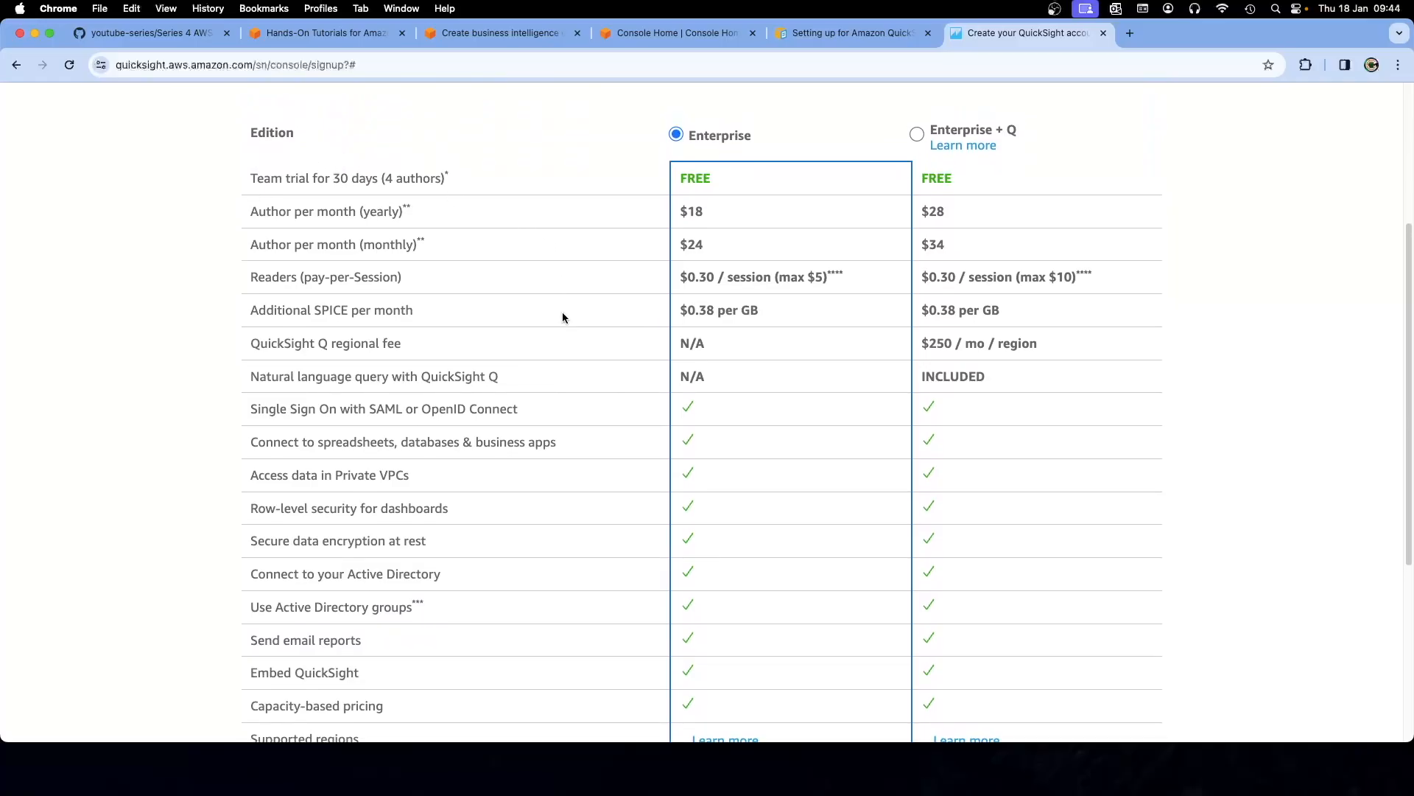
{"action": "scroll", "coordinate": [562, 311], "scroll_direction": "down", "scroll_amount": 10}
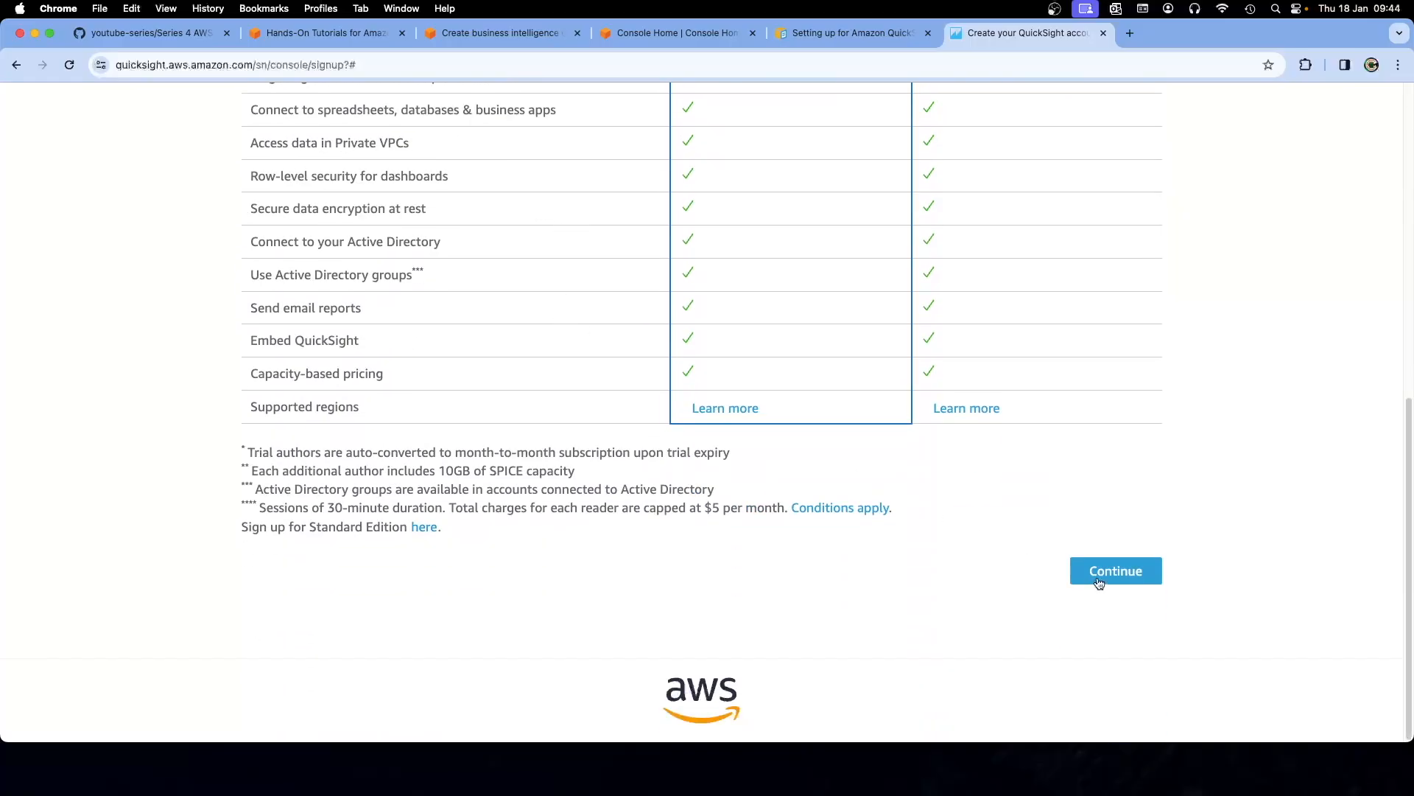
{"action": "left_click", "coordinate": [1114, 581]}
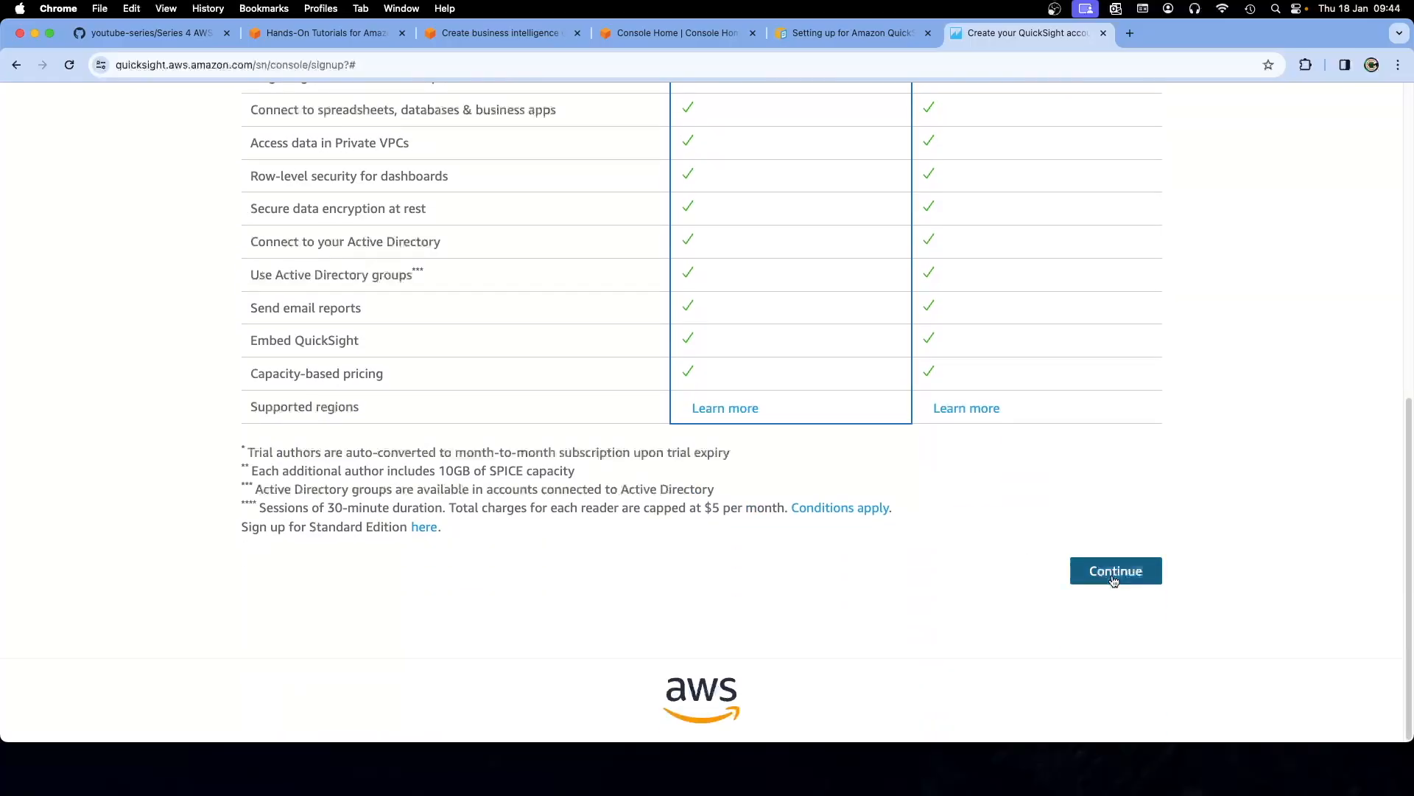
Close the QuickSight setup documentation tab
{"action": "scroll", "coordinate": [806, 475], "scroll_direction": "up", "scroll_amount": 1}
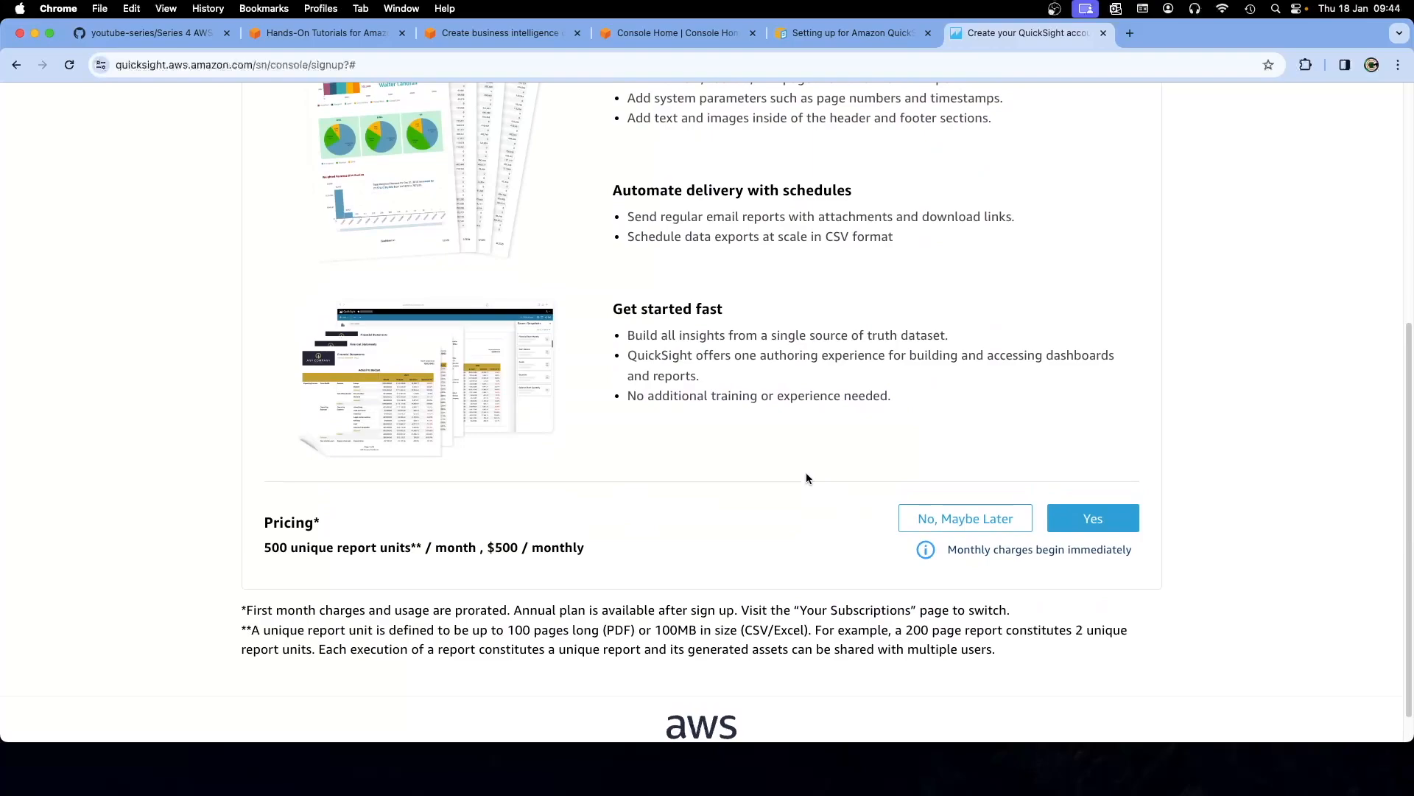
{"action": "scroll", "coordinate": [810, 480], "scroll_direction": "up", "scroll_amount": 5}
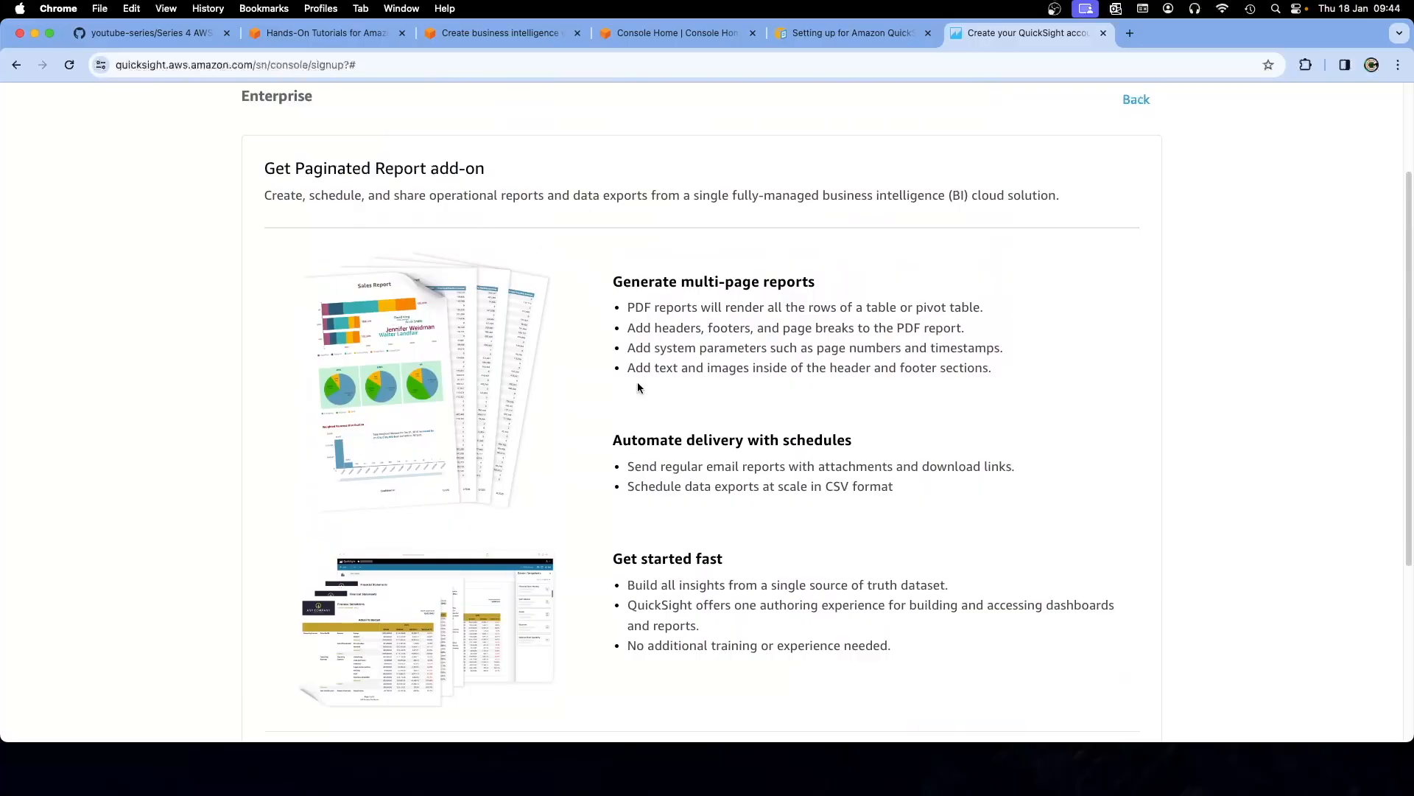
{"action": "scroll", "coordinate": [638, 378], "scroll_direction": "down", "scroll_amount": 4}
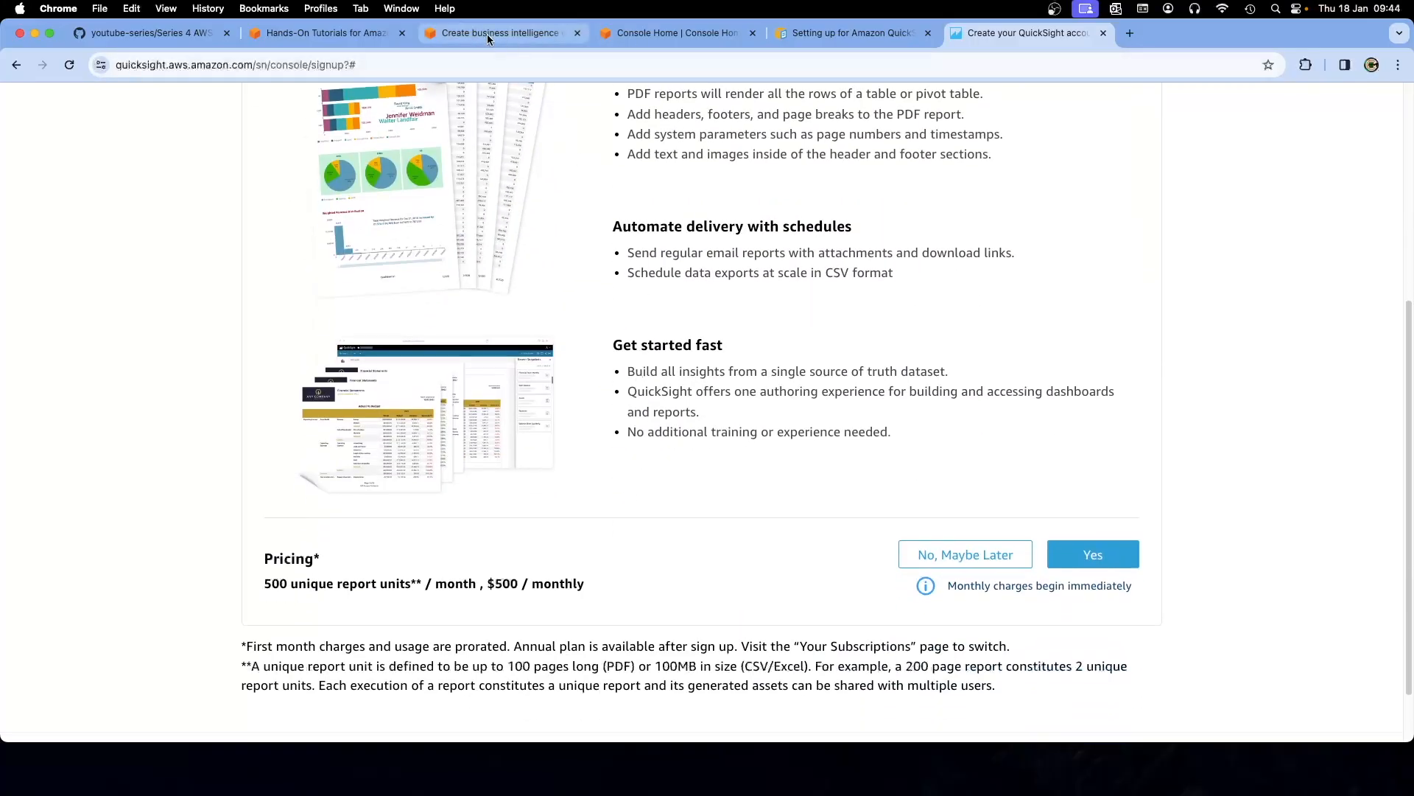
{"action": "left_click", "coordinate": [487, 34]}
{"action": "left_click", "coordinate": [649, 34]}
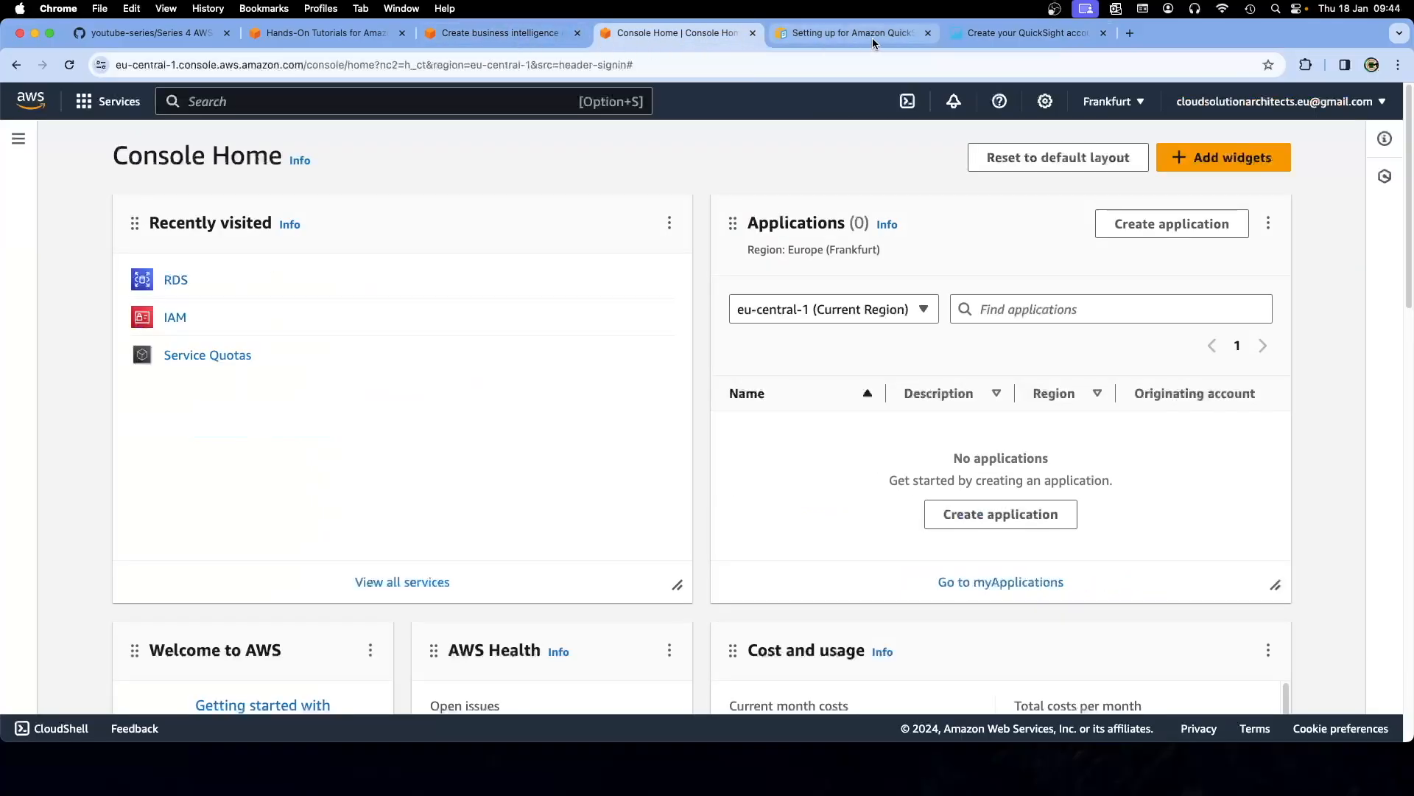
{"action": "left_click", "coordinate": [927, 33]}
Read tutorial step b on choosing Standard edition, then go back to the QuickSight sign-up tab
{"action": "left_click", "coordinate": [516, 33]}
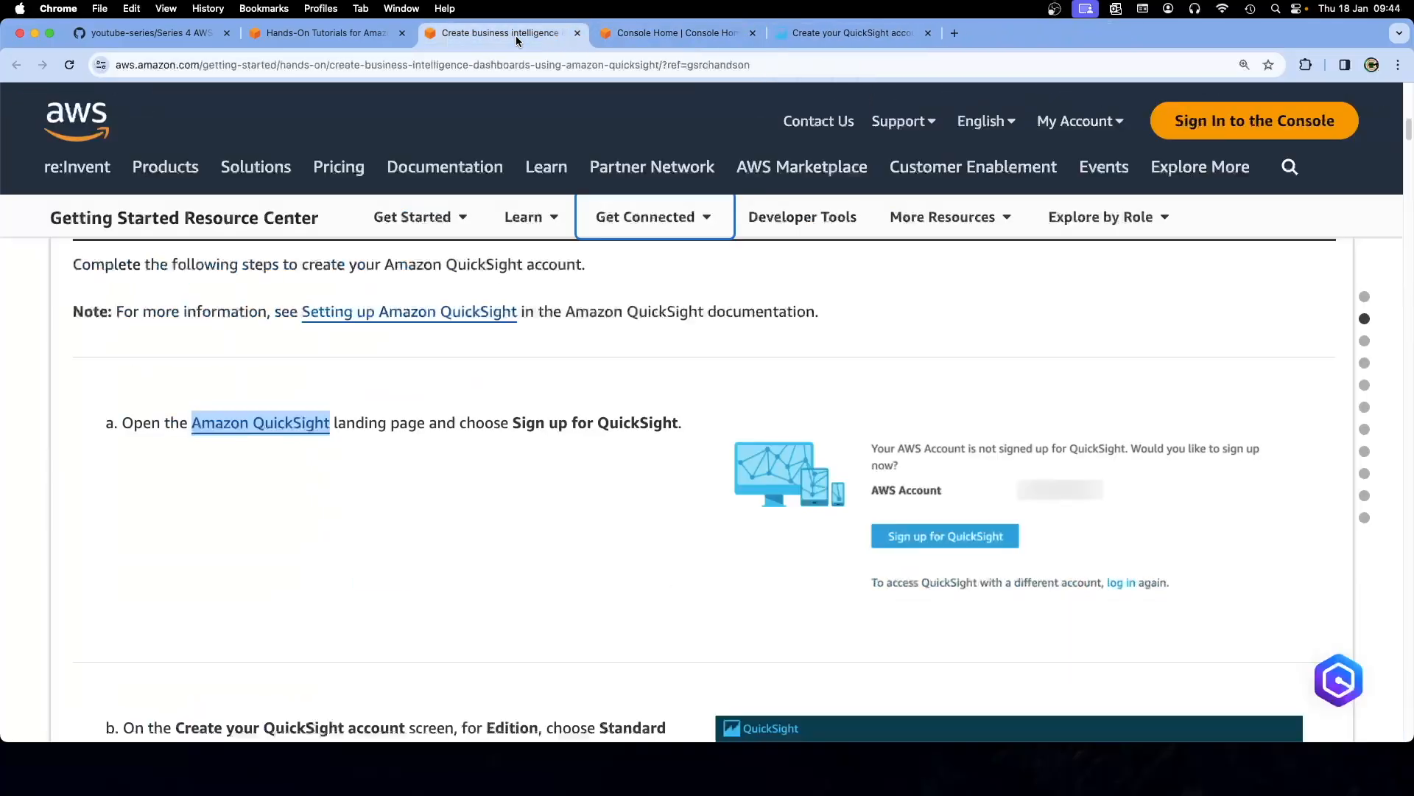
{"action": "key", "text": "shift+Tab"}
{"action": "left_click", "coordinate": [534, 453]}
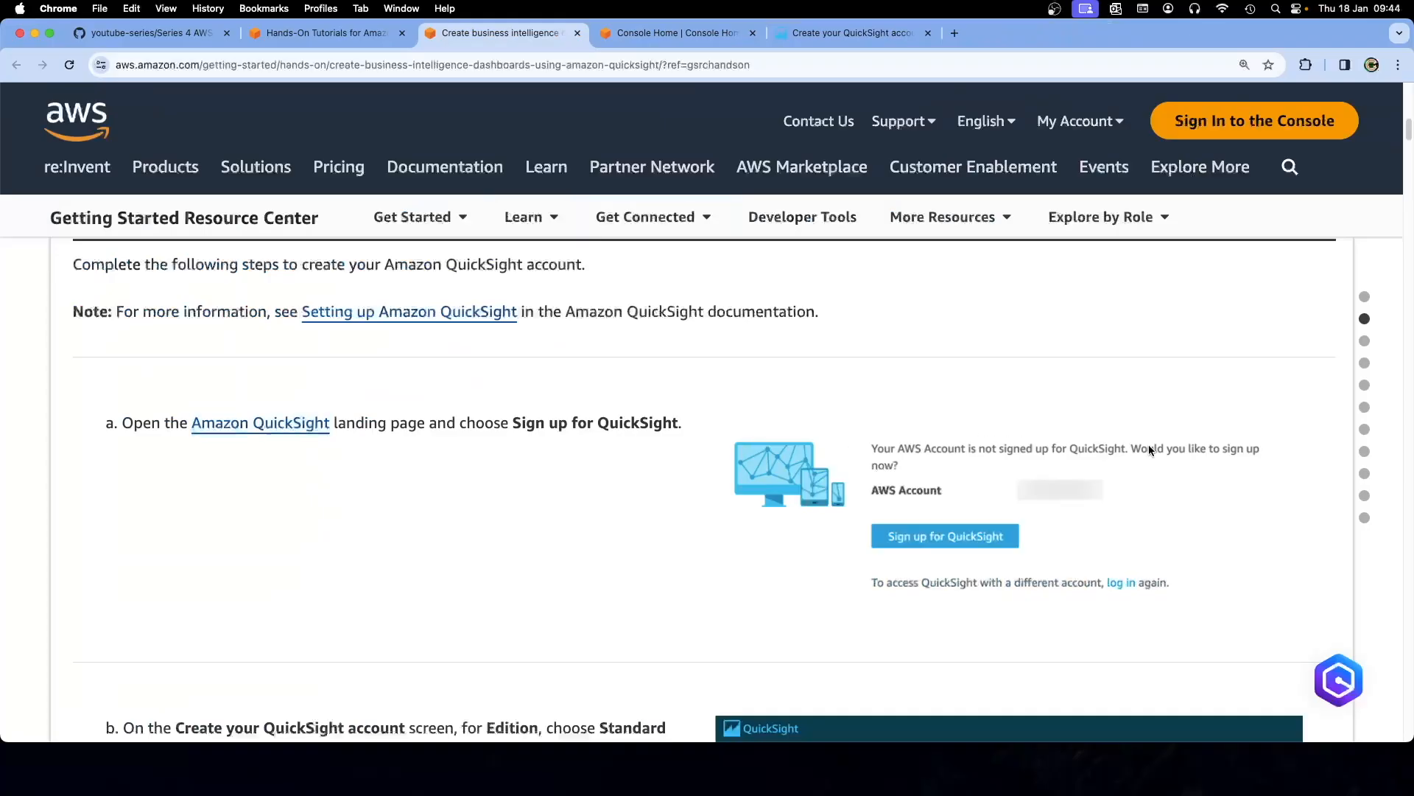
{"action": "scroll", "coordinate": [738, 554], "scroll_direction": "down", "scroll_amount": 3}
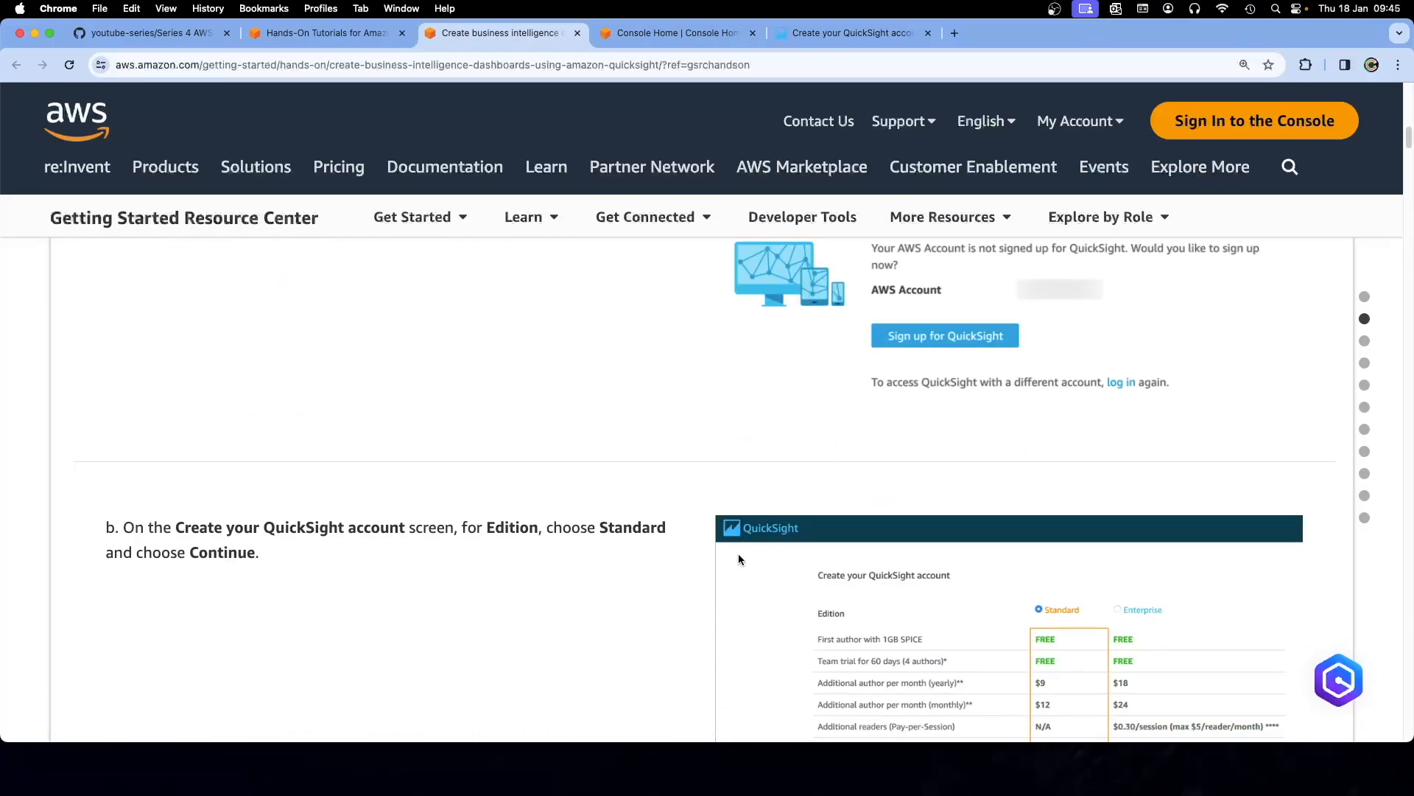
{"action": "scroll", "coordinate": [738, 559], "scroll_direction": "down", "scroll_amount": 1}
{"action": "scroll", "coordinate": [696, 551], "scroll_direction": "down", "scroll_amount": 3}
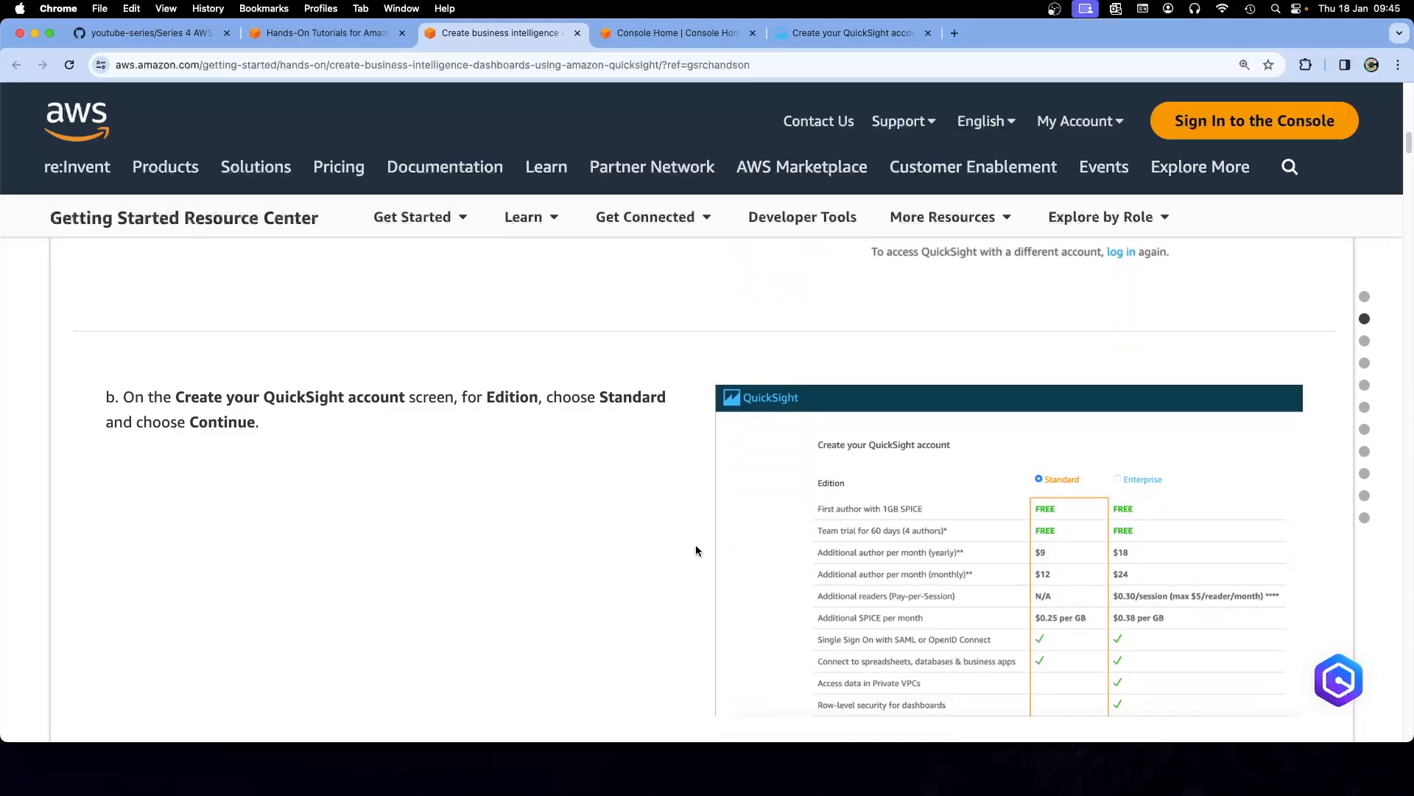
{"action": "scroll", "coordinate": [706, 436], "scroll_direction": "up", "scroll_amount": 3}
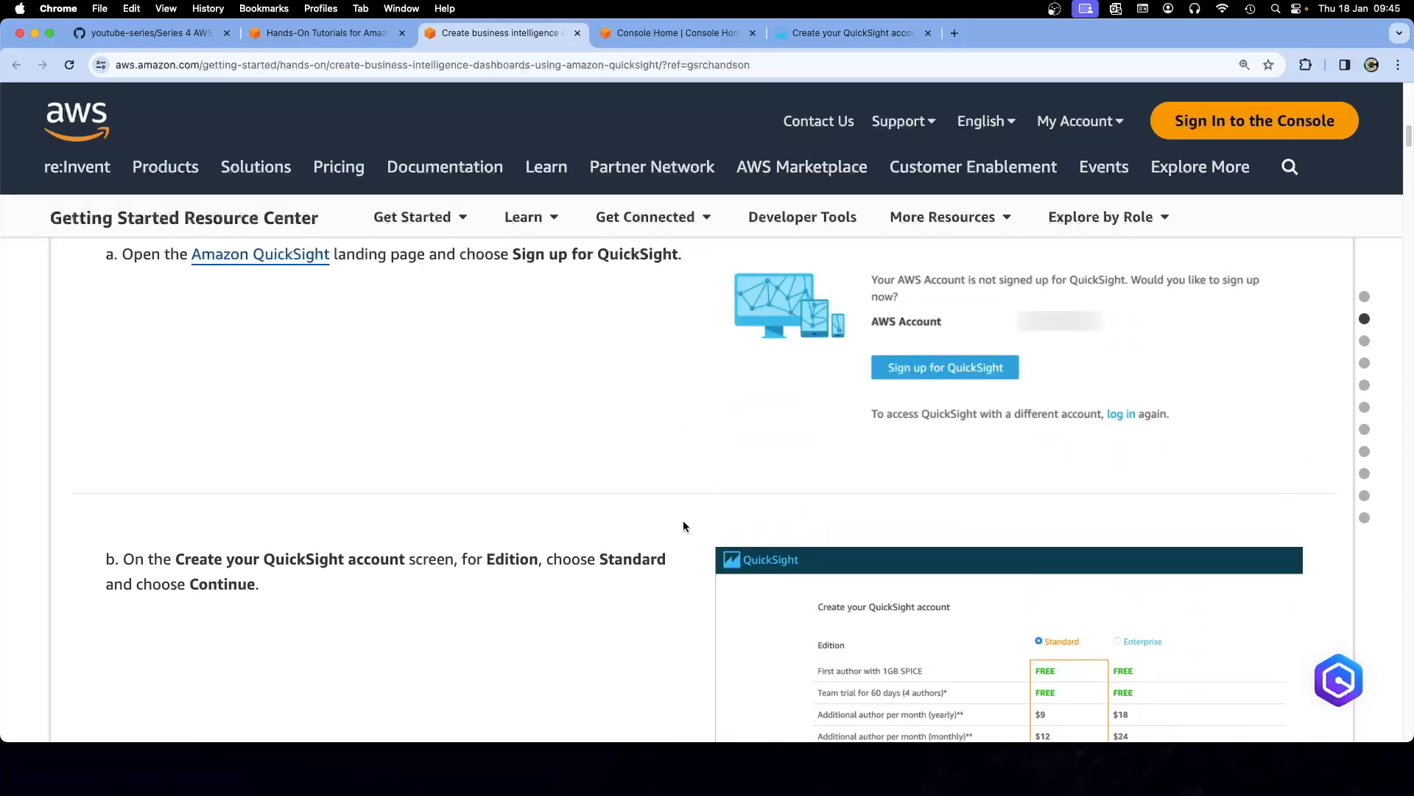
{"action": "scroll", "coordinate": [683, 520], "scroll_direction": "down", "scroll_amount": 3}
{"action": "scroll", "coordinate": [653, 471], "scroll_direction": "down", "scroll_amount": 1}
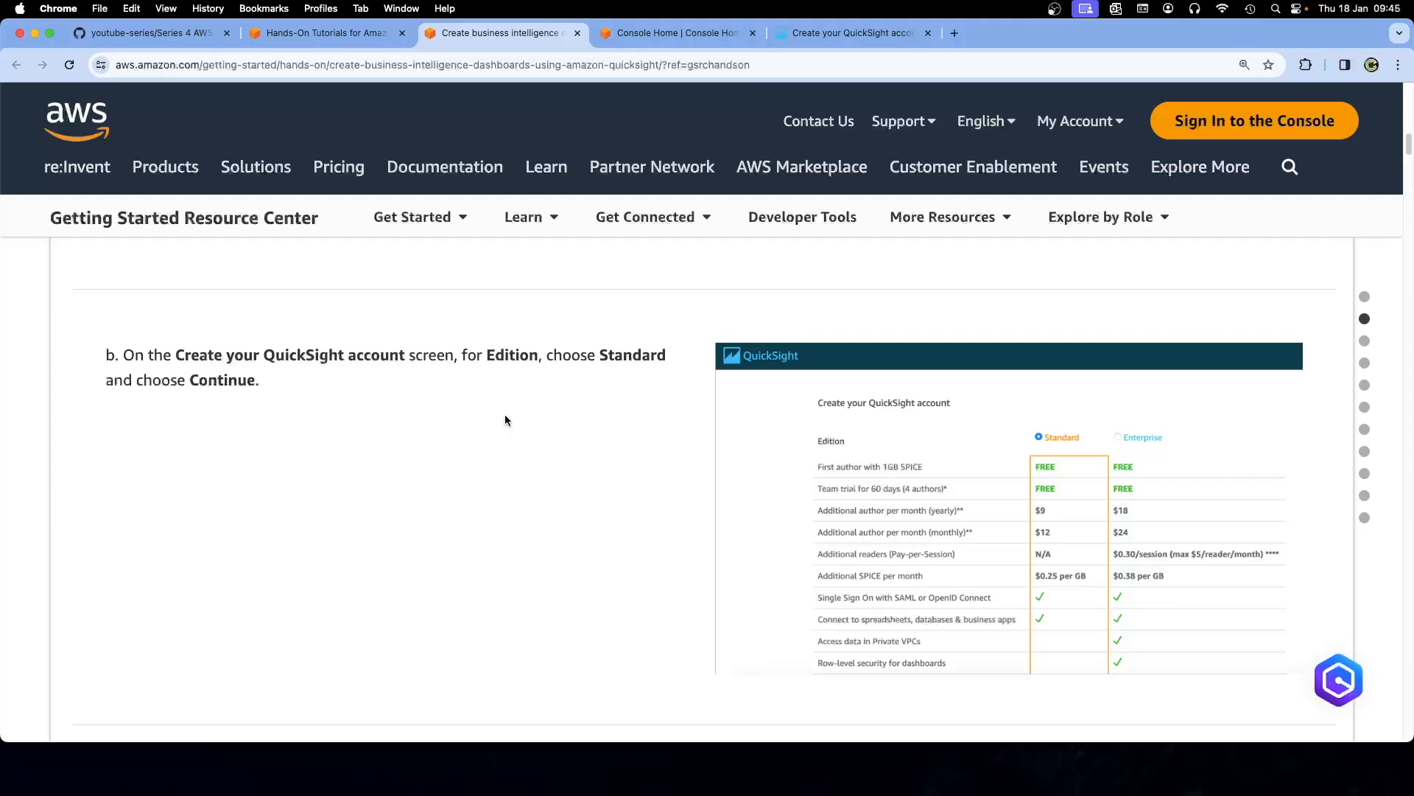
{"action": "left_click", "coordinate": [810, 34]}
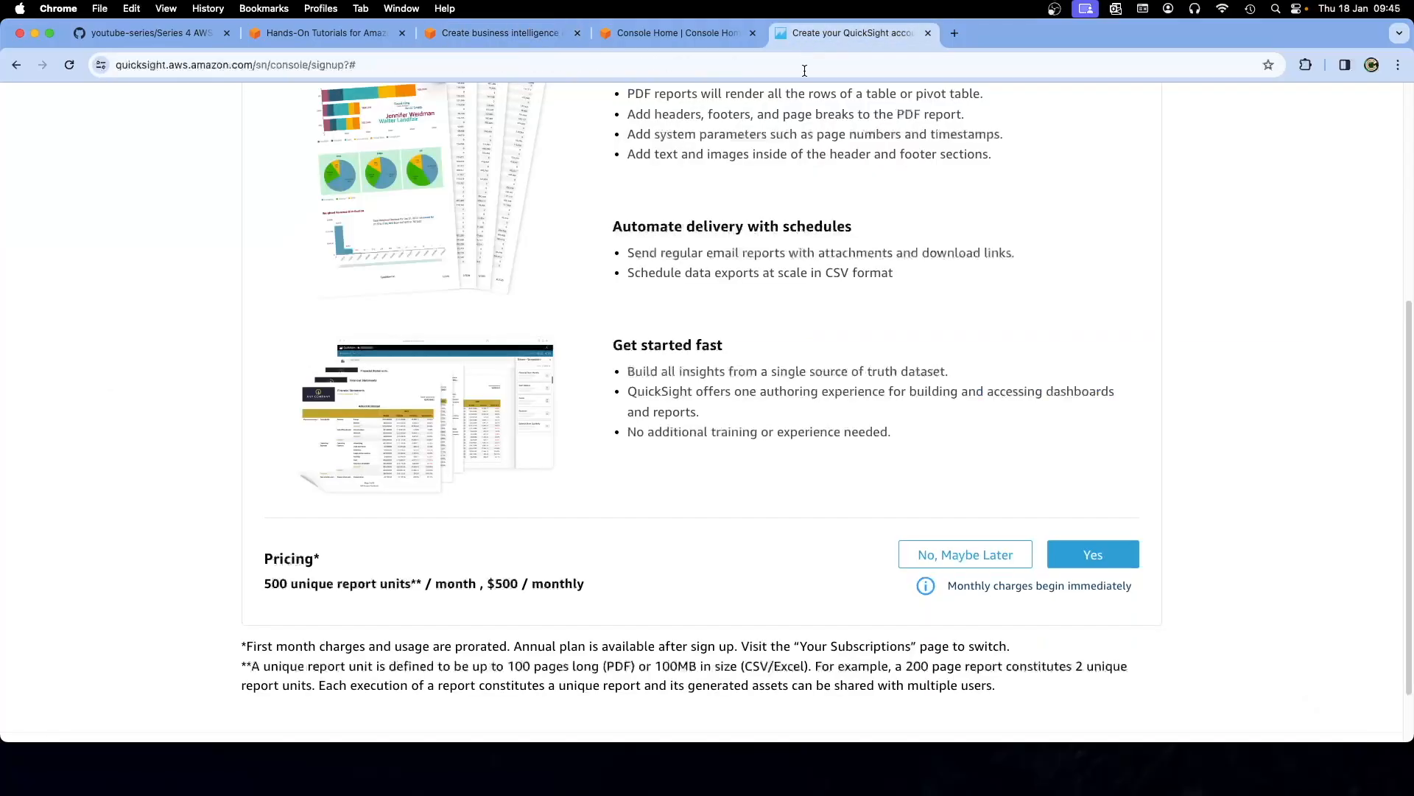
Compare the QuickSight edition table with the tutorial's edition instructions, reordering the console and tutorial tabs
{"action": "scroll", "coordinate": [811, 448], "scroll_direction": "up", "scroll_amount": 5}
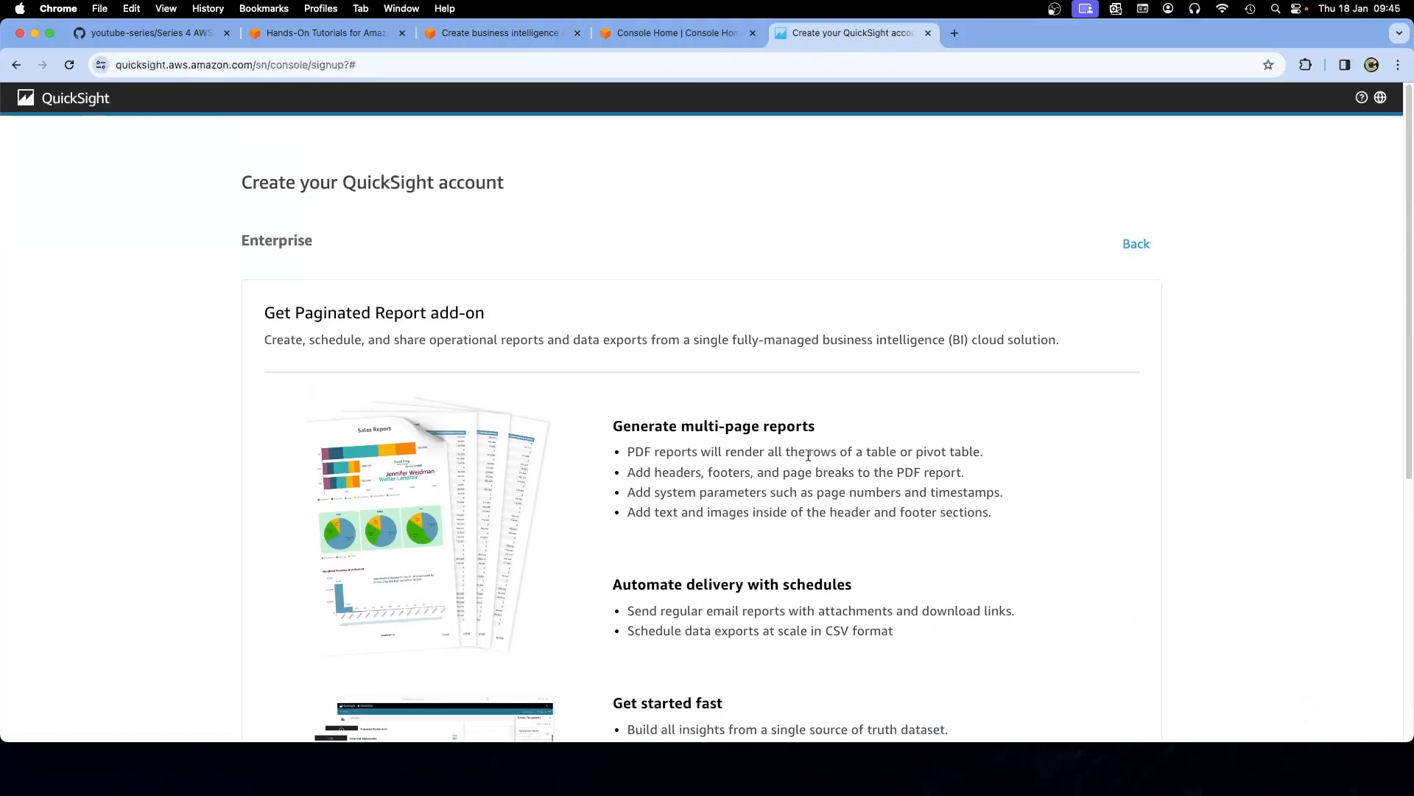
{"action": "left_click", "coordinate": [1138, 244]}
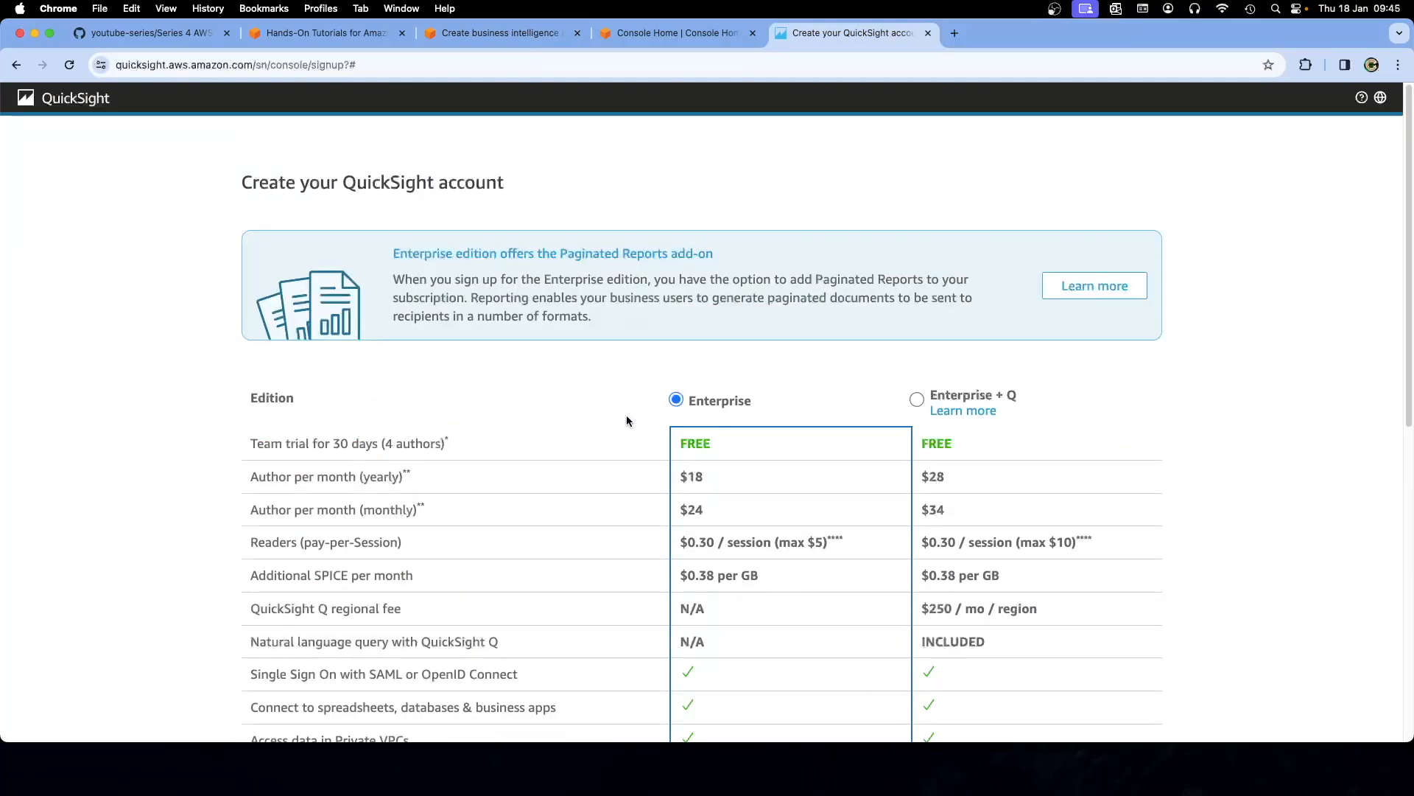
{"action": "scroll", "coordinate": [627, 417], "scroll_direction": "down", "scroll_amount": 5}
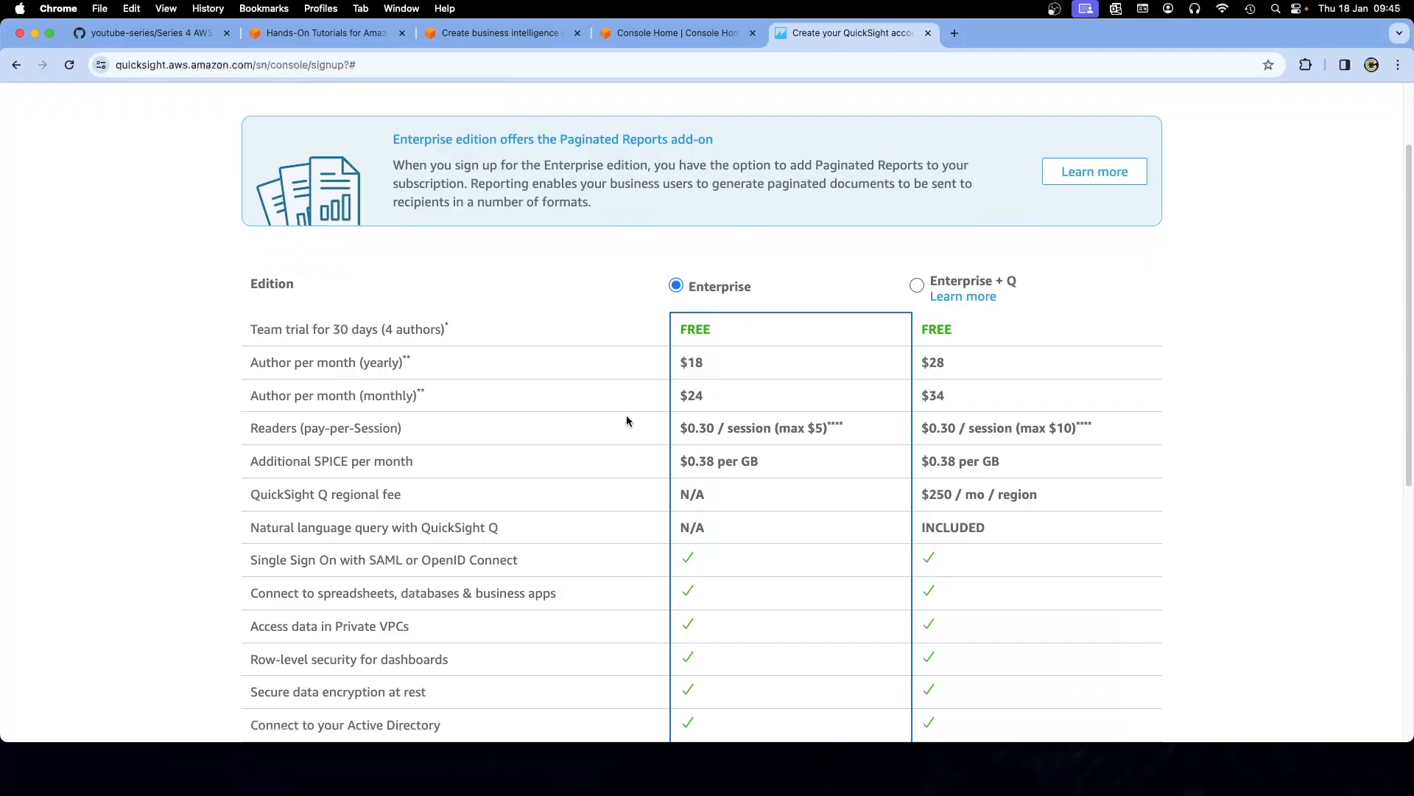
{"action": "scroll", "coordinate": [627, 421], "scroll_direction": "down", "scroll_amount": 3}
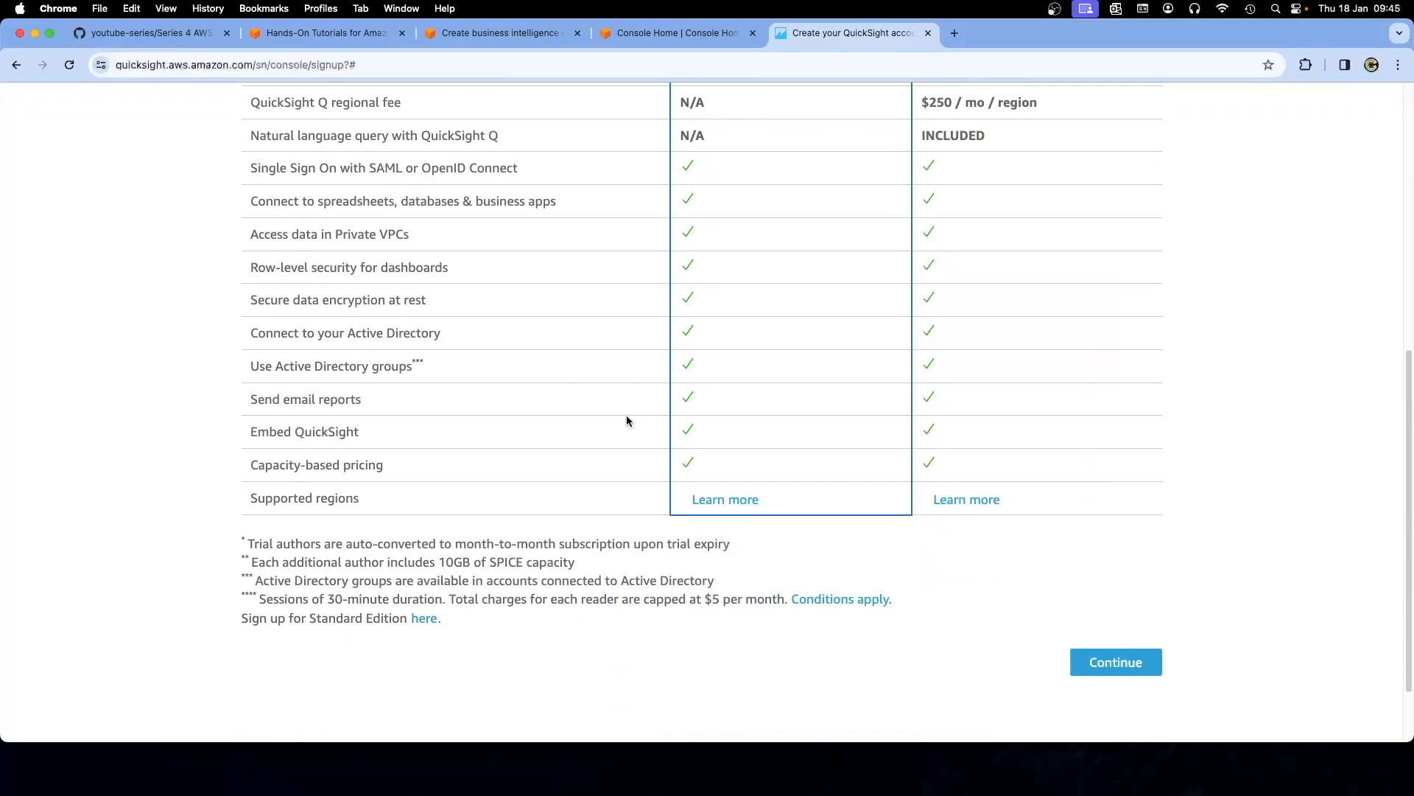
{"action": "scroll", "coordinate": [626, 421], "scroll_direction": "up", "scroll_amount": 6}
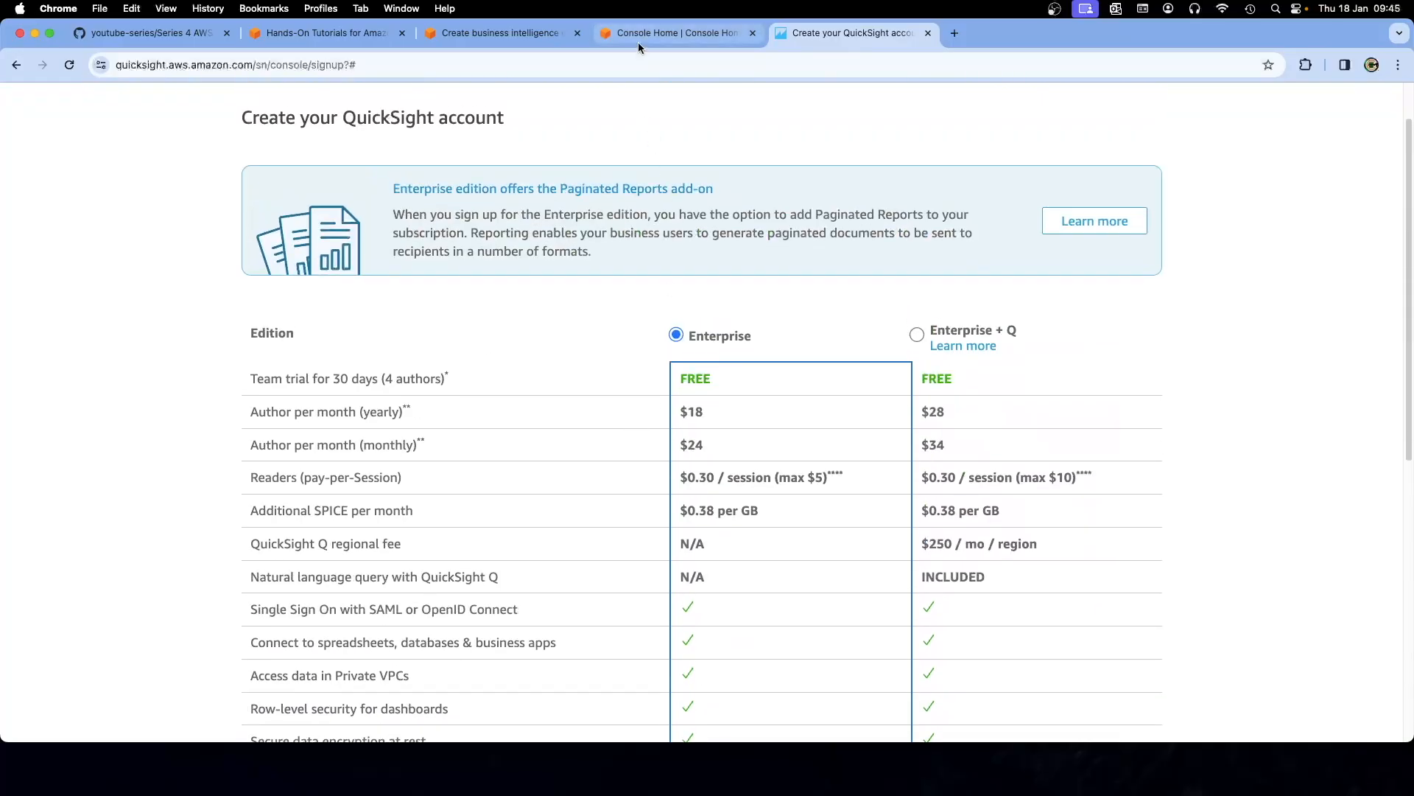
{"action": "left_click", "coordinate": [638, 42]}
{"action": "left_click", "coordinate": [490, 33]}
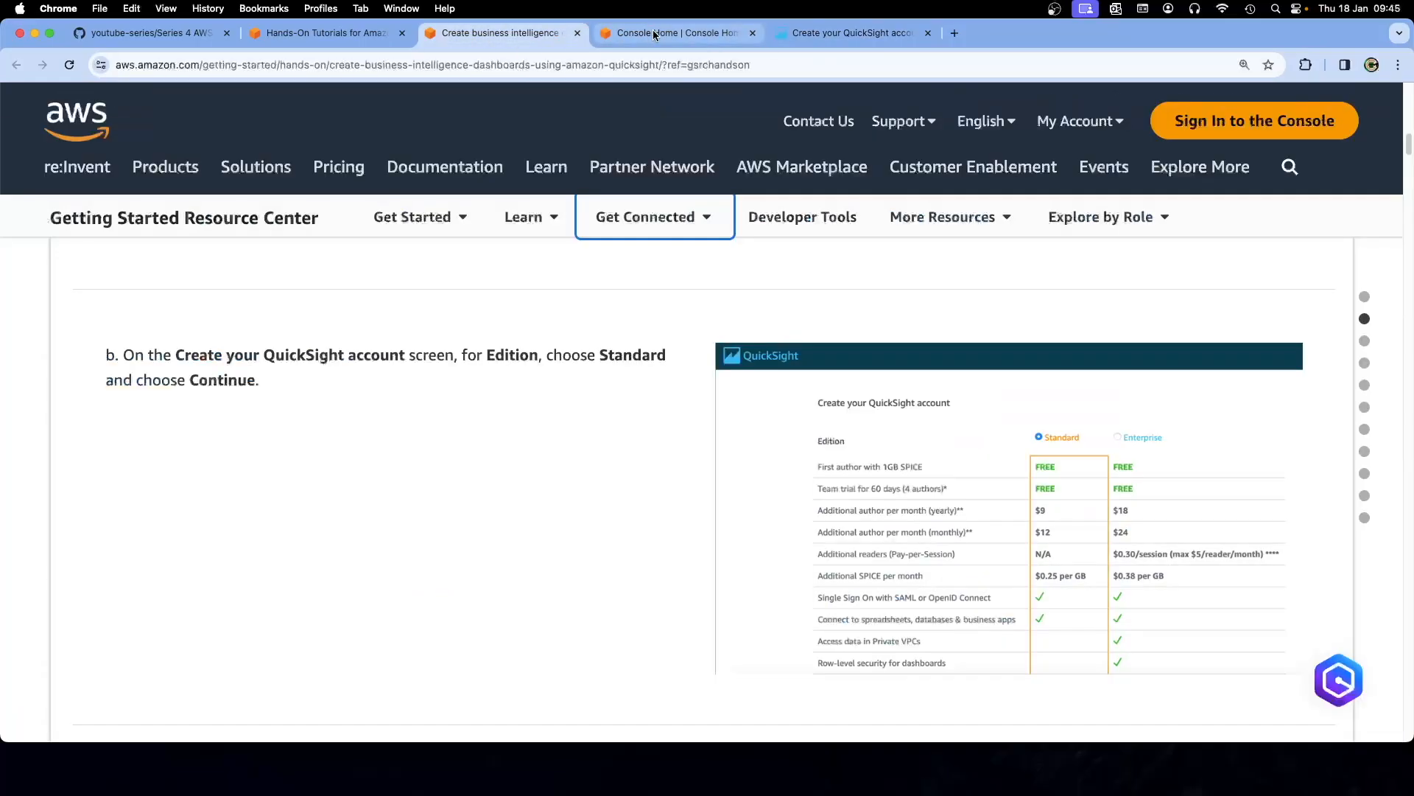
{"action": "left_click_drag", "start_coordinate": [655, 33], "coordinate": [500, 33]}
{"action": "left_click", "coordinate": [629, 33]}
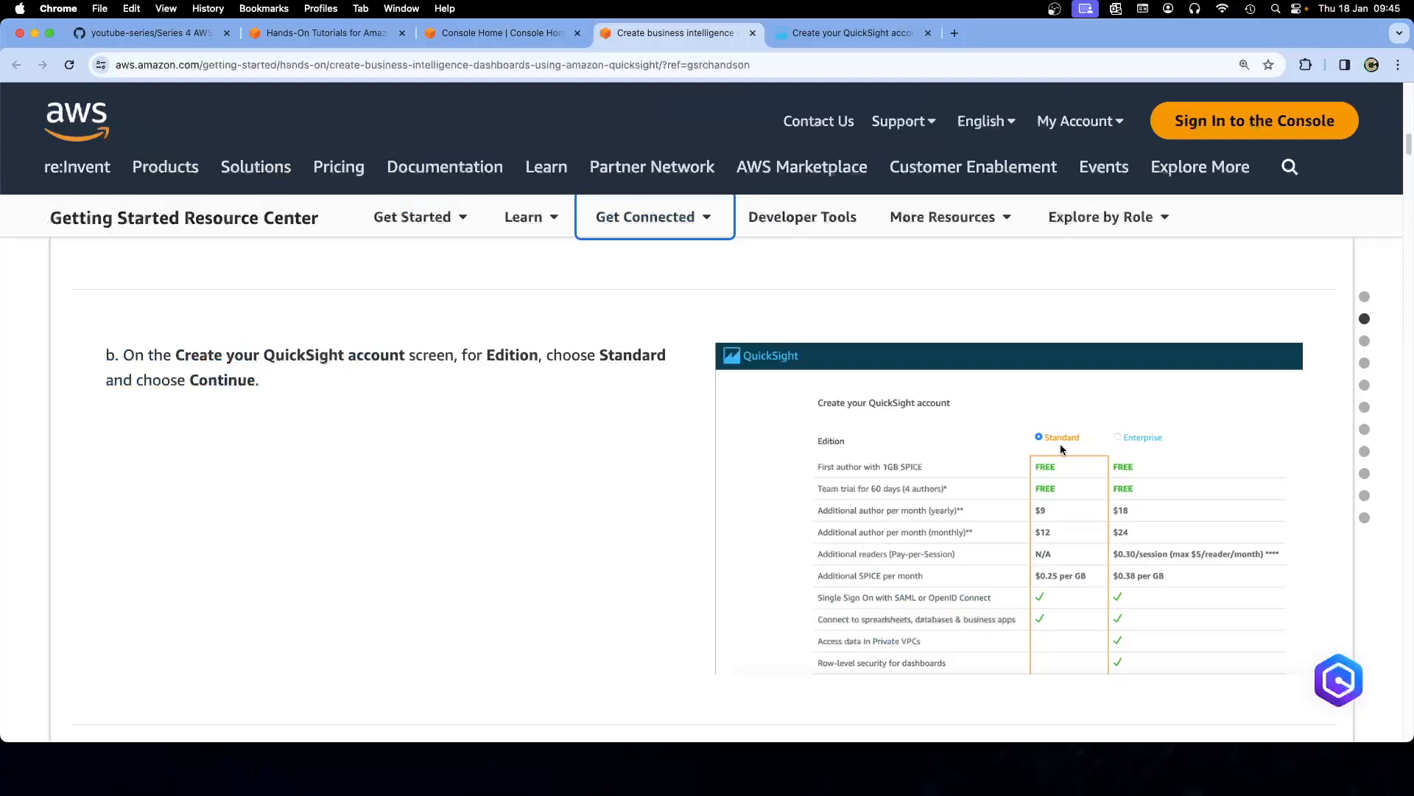
{"action": "left_click", "coordinate": [834, 37]}
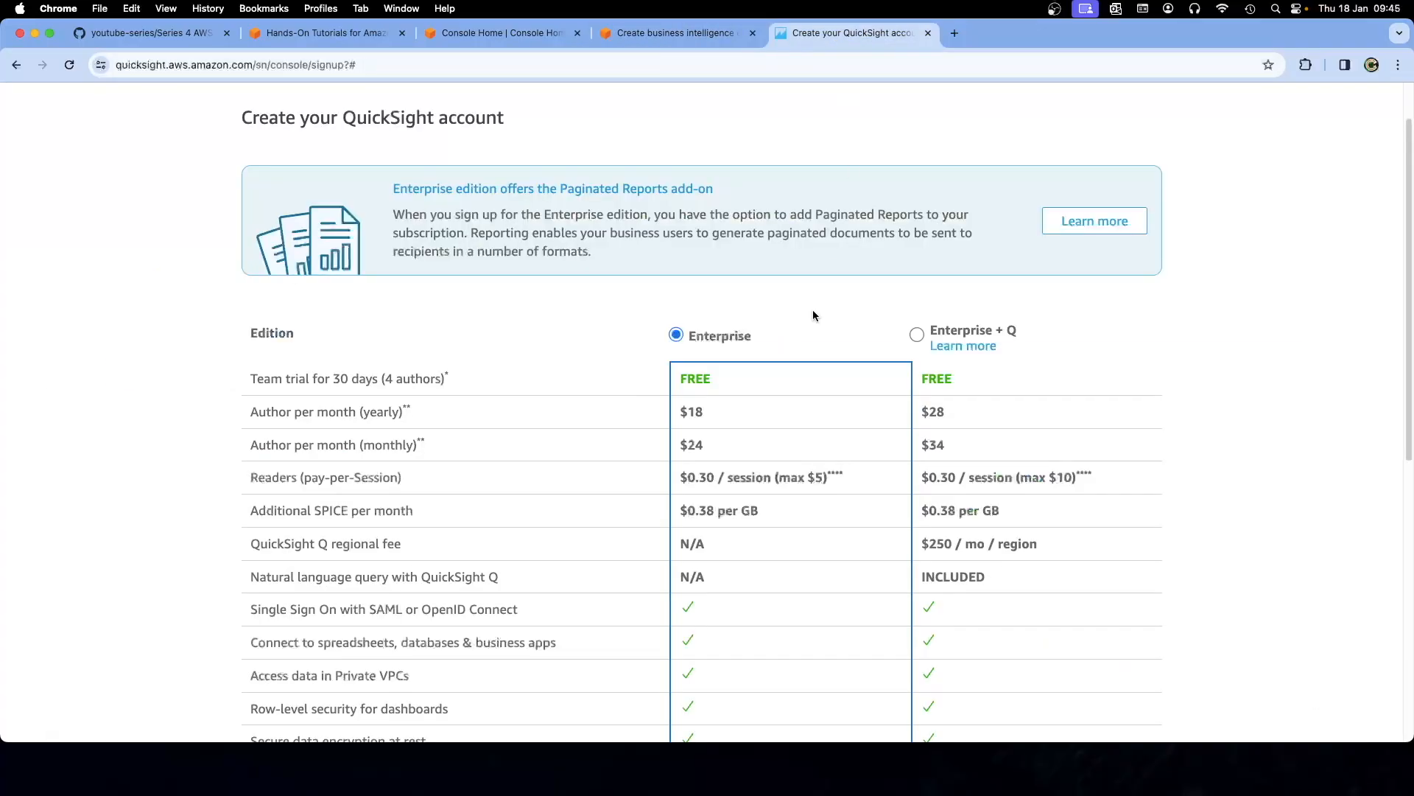
{"action": "left_click", "coordinate": [640, 34]}
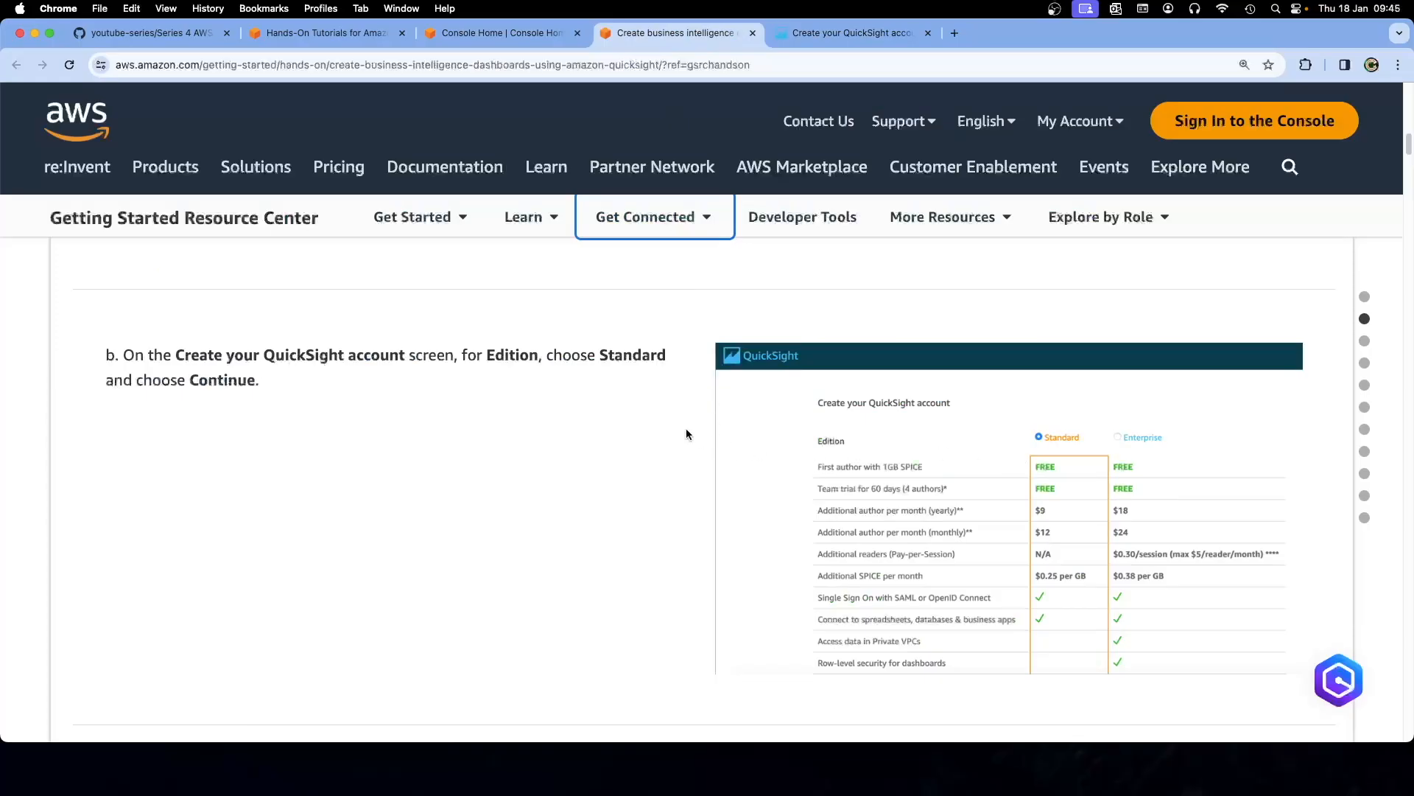
{"action": "scroll", "coordinate": [652, 450], "scroll_direction": "down", "scroll_amount": 5}
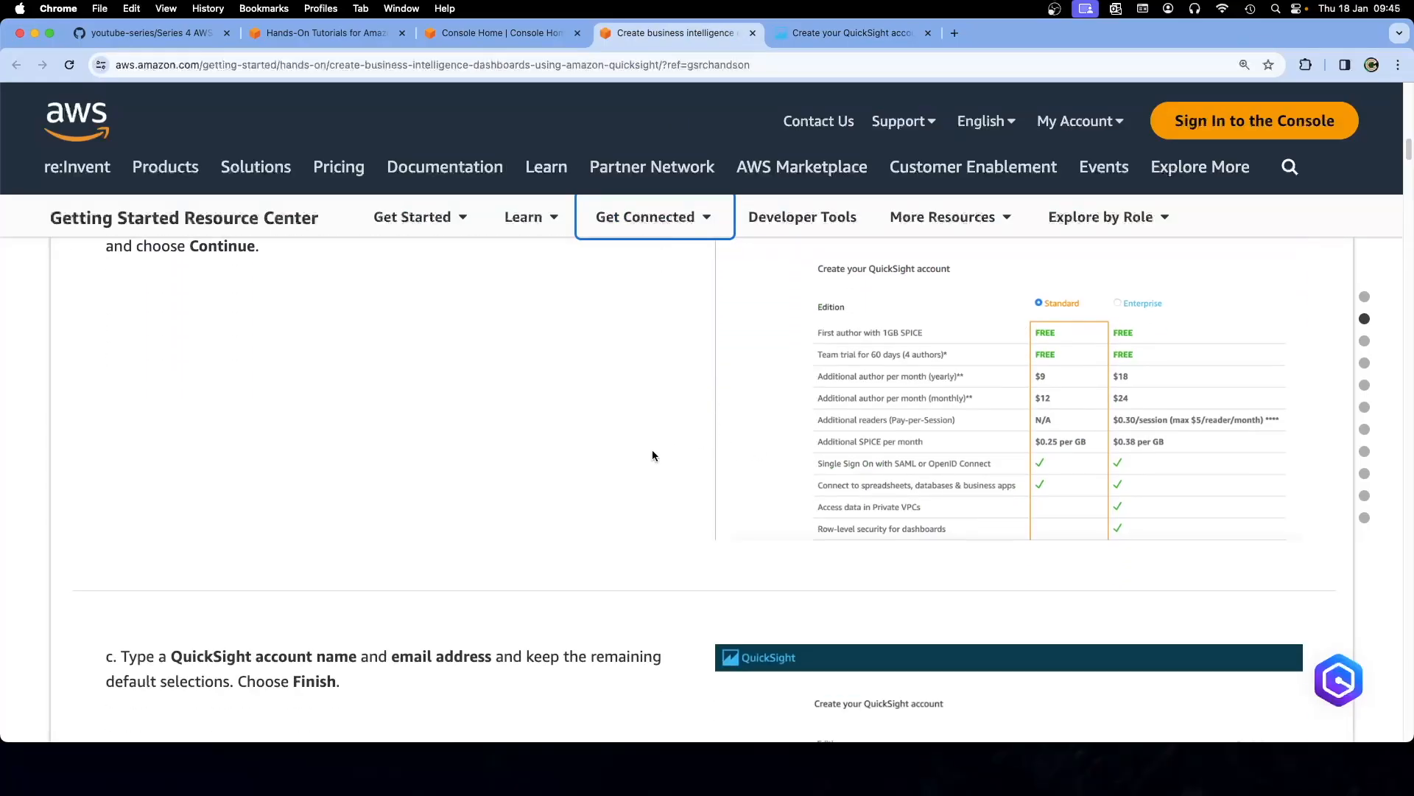
{"action": "scroll", "coordinate": [652, 455], "scroll_direction": "down", "scroll_amount": 2}
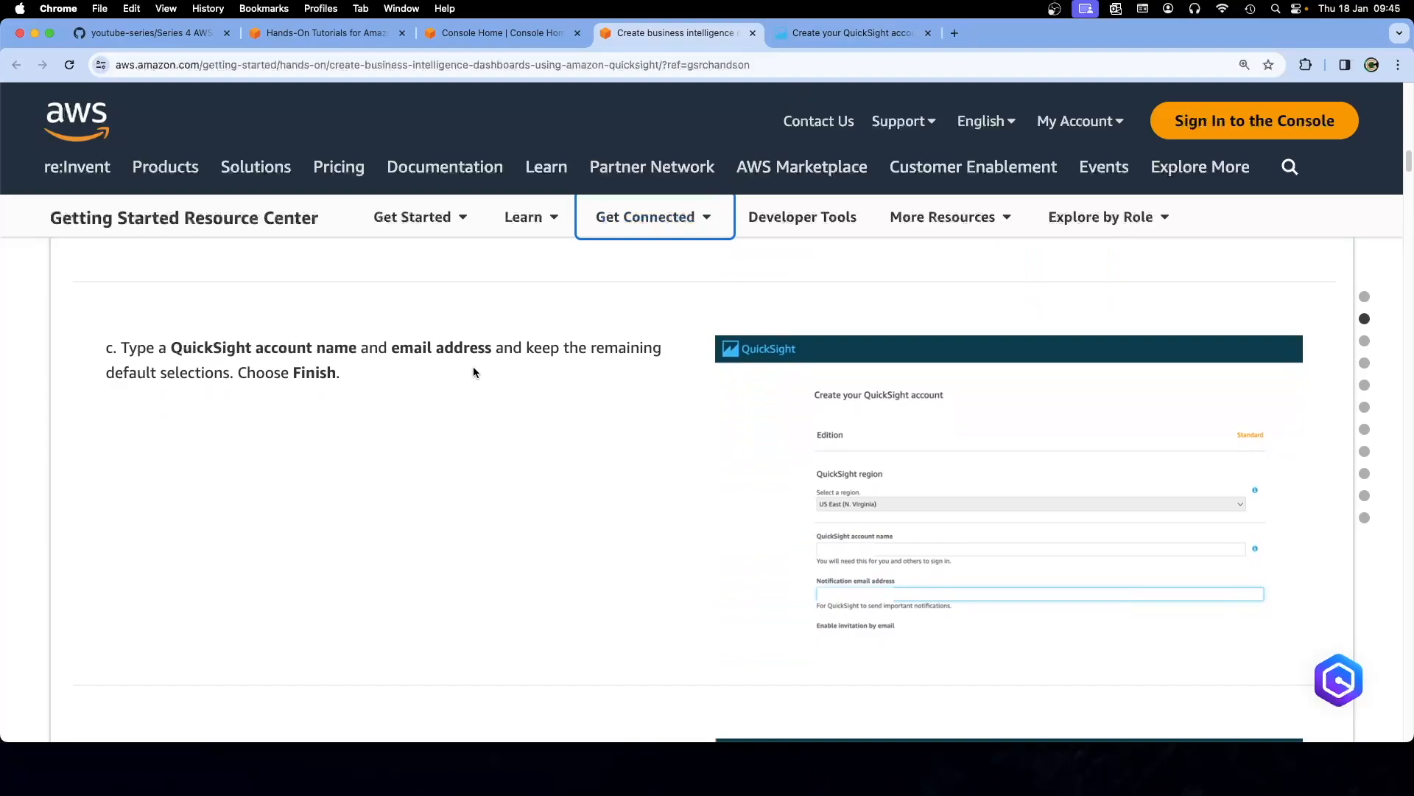
Continue with Enterprise edition and decline the $500/month Paginated Report add-on
{"action": "left_click", "coordinate": [838, 37]}
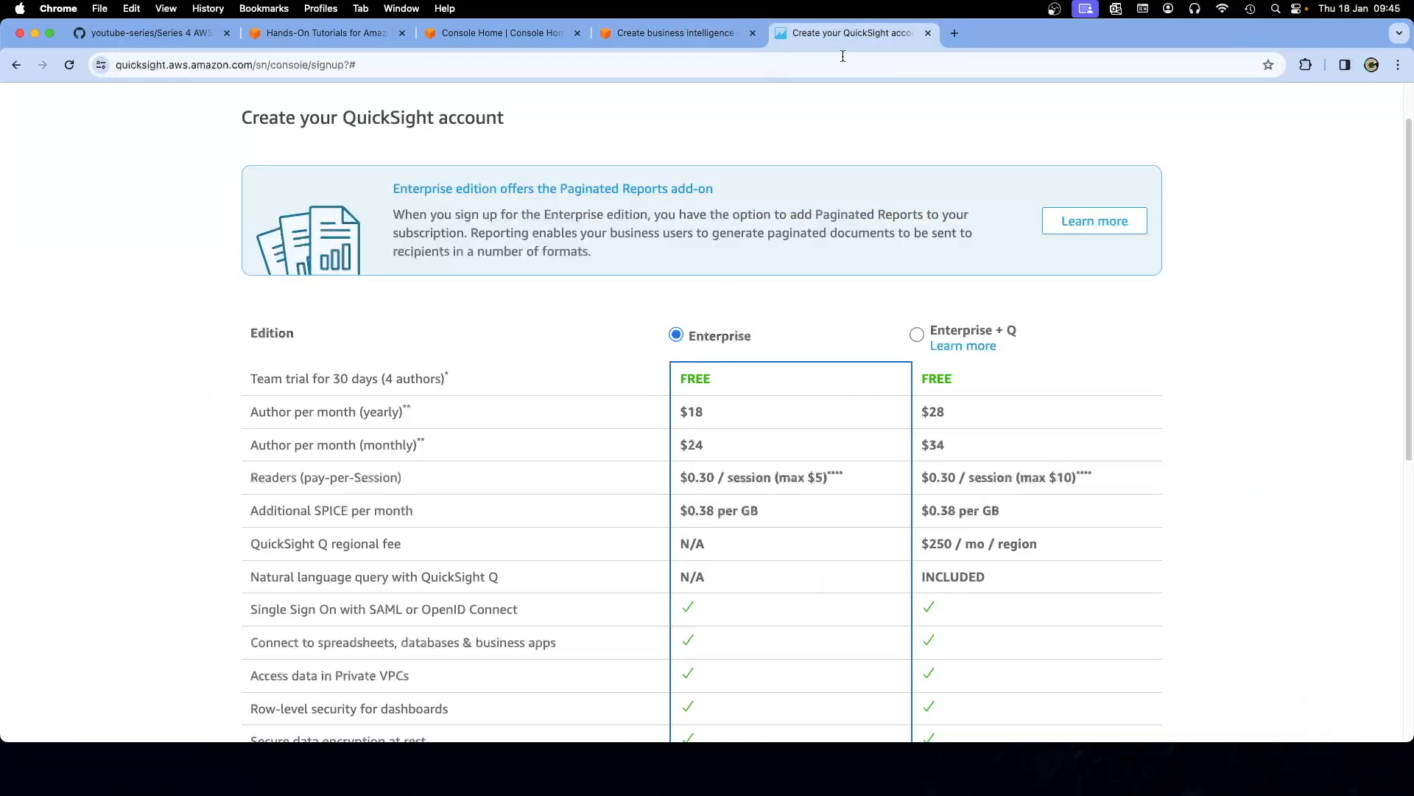
{"action": "scroll", "coordinate": [808, 371], "scroll_direction": "down", "scroll_amount": 2}
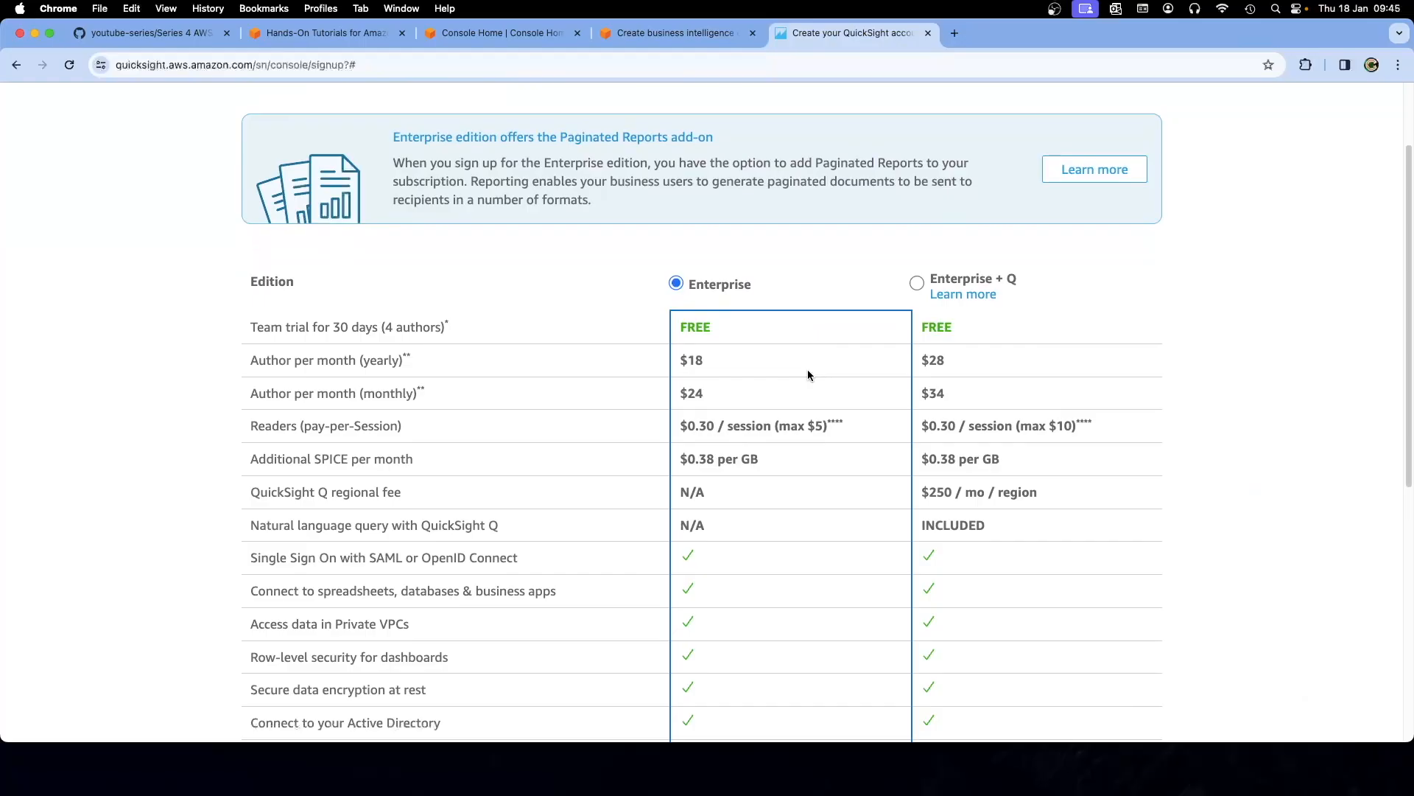
{"action": "scroll", "coordinate": [807, 375], "scroll_direction": "down", "scroll_amount": 10}
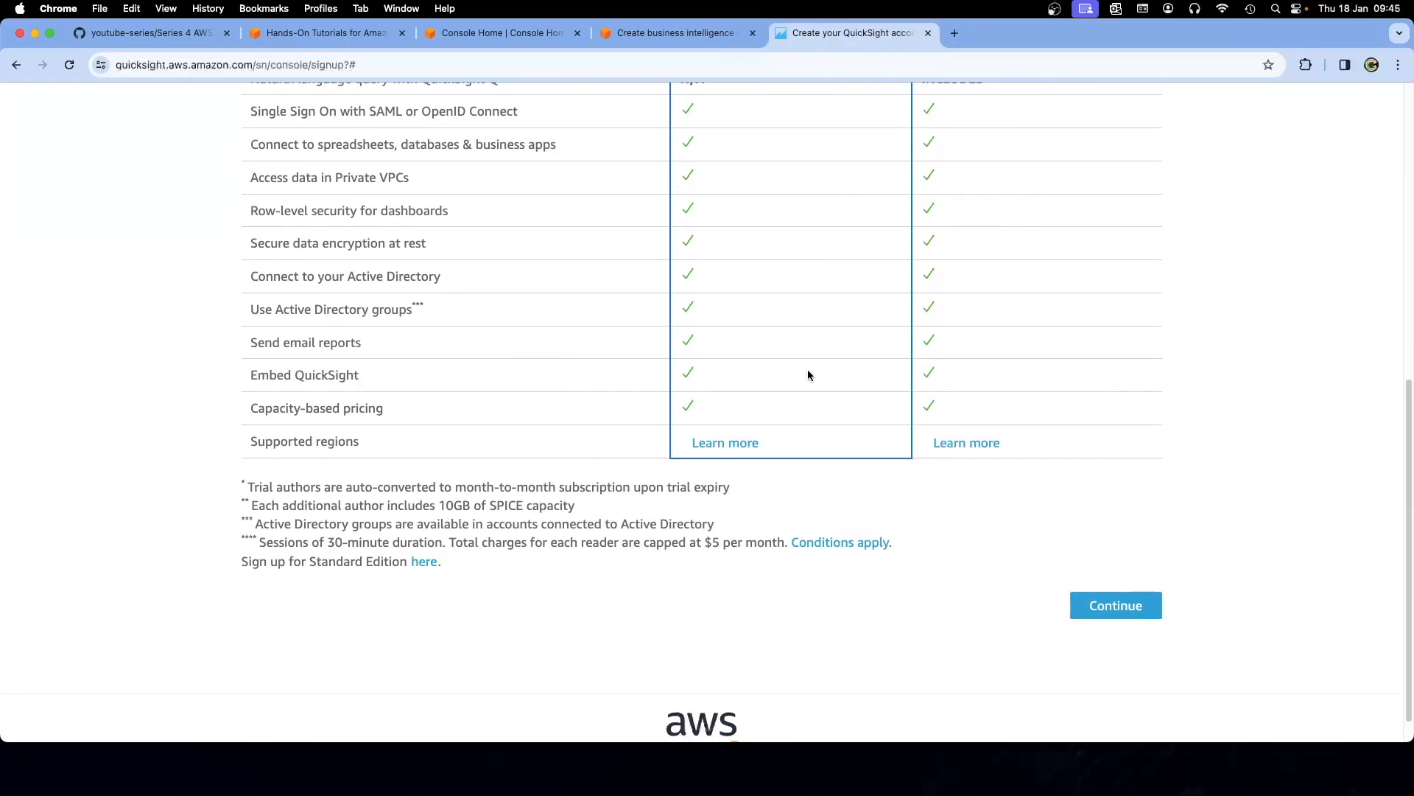
{"action": "left_click", "coordinate": [1118, 605]}
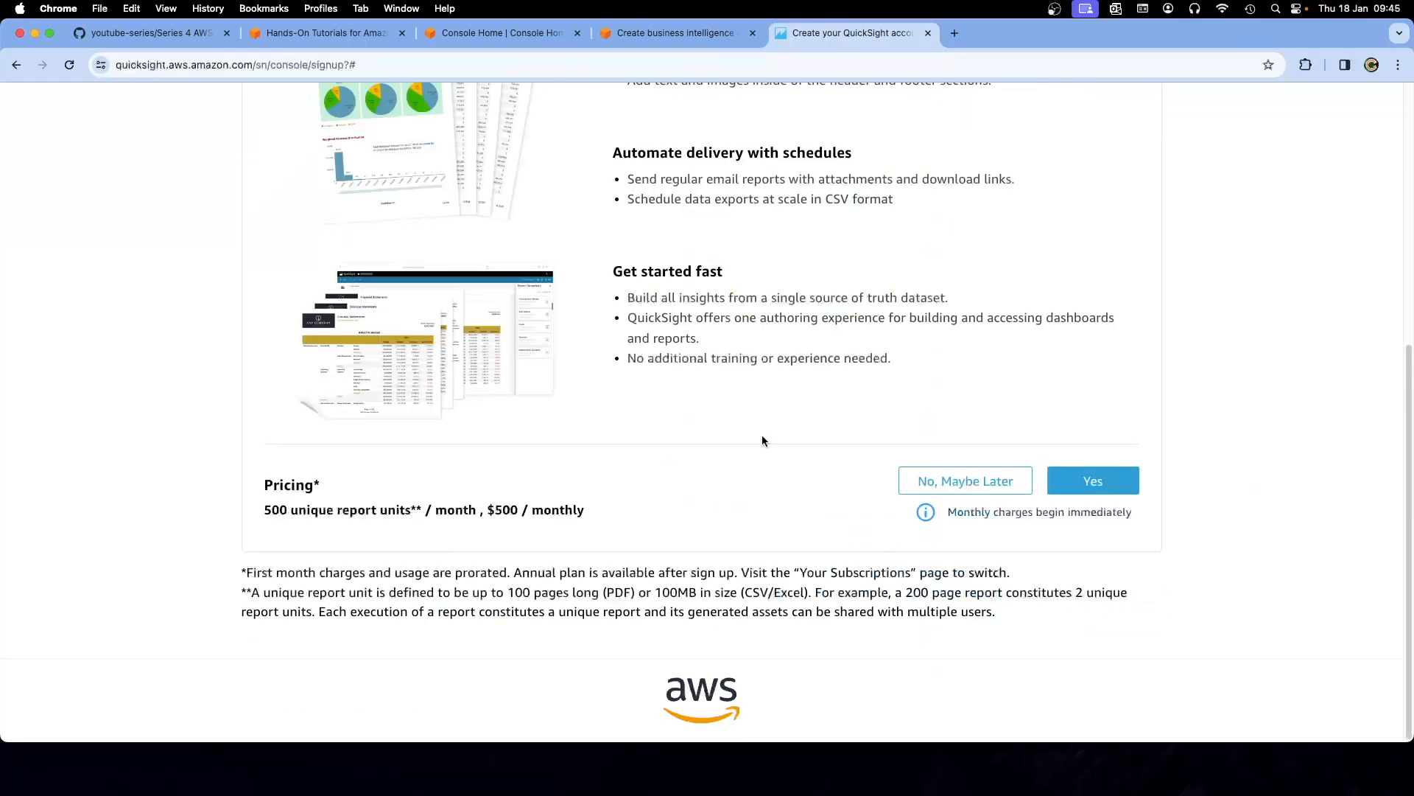
{"action": "scroll", "coordinate": [825, 434], "scroll_direction": "up", "scroll_amount": 4}
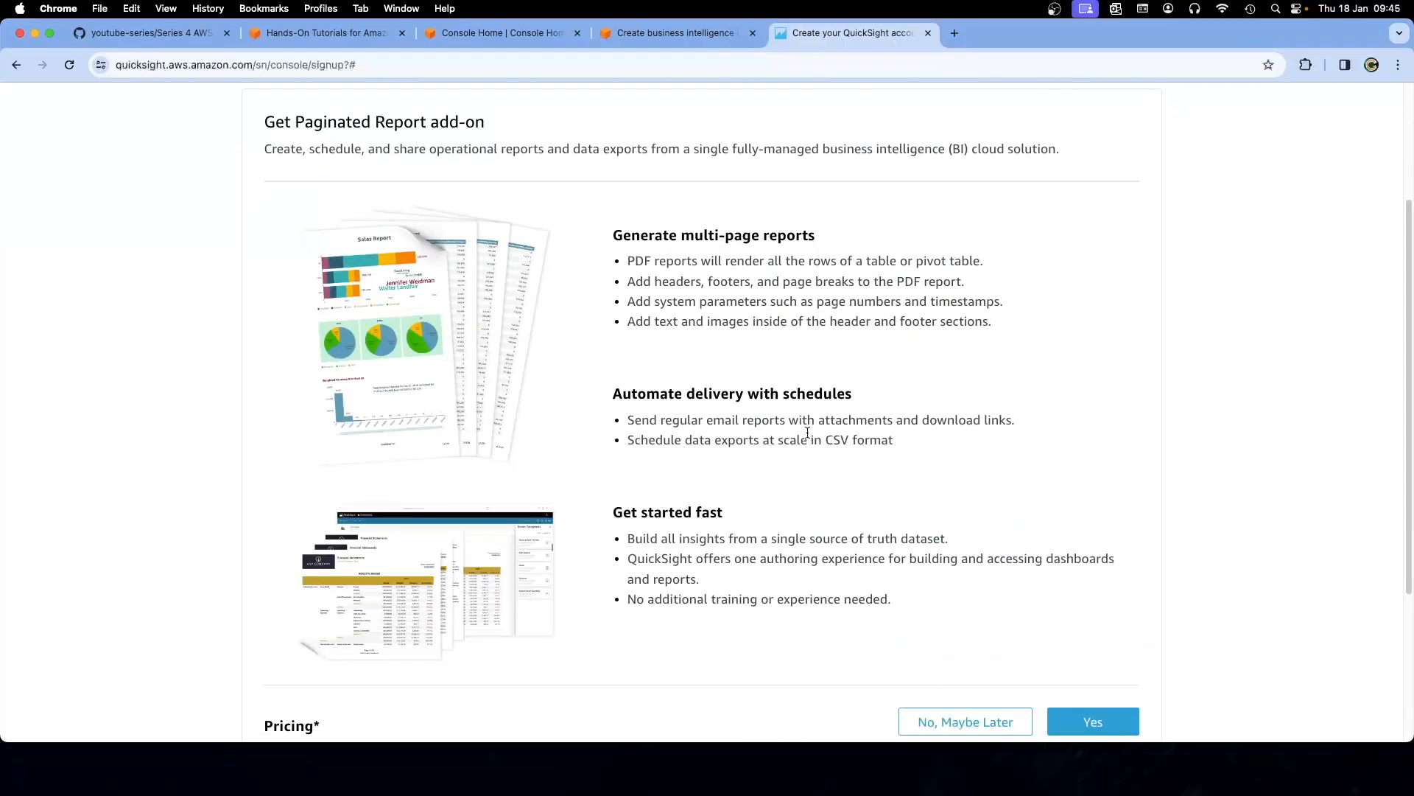
{"action": "scroll", "coordinate": [808, 434], "scroll_direction": "down", "scroll_amount": 3}
{"action": "left_click", "coordinate": [975, 490]}
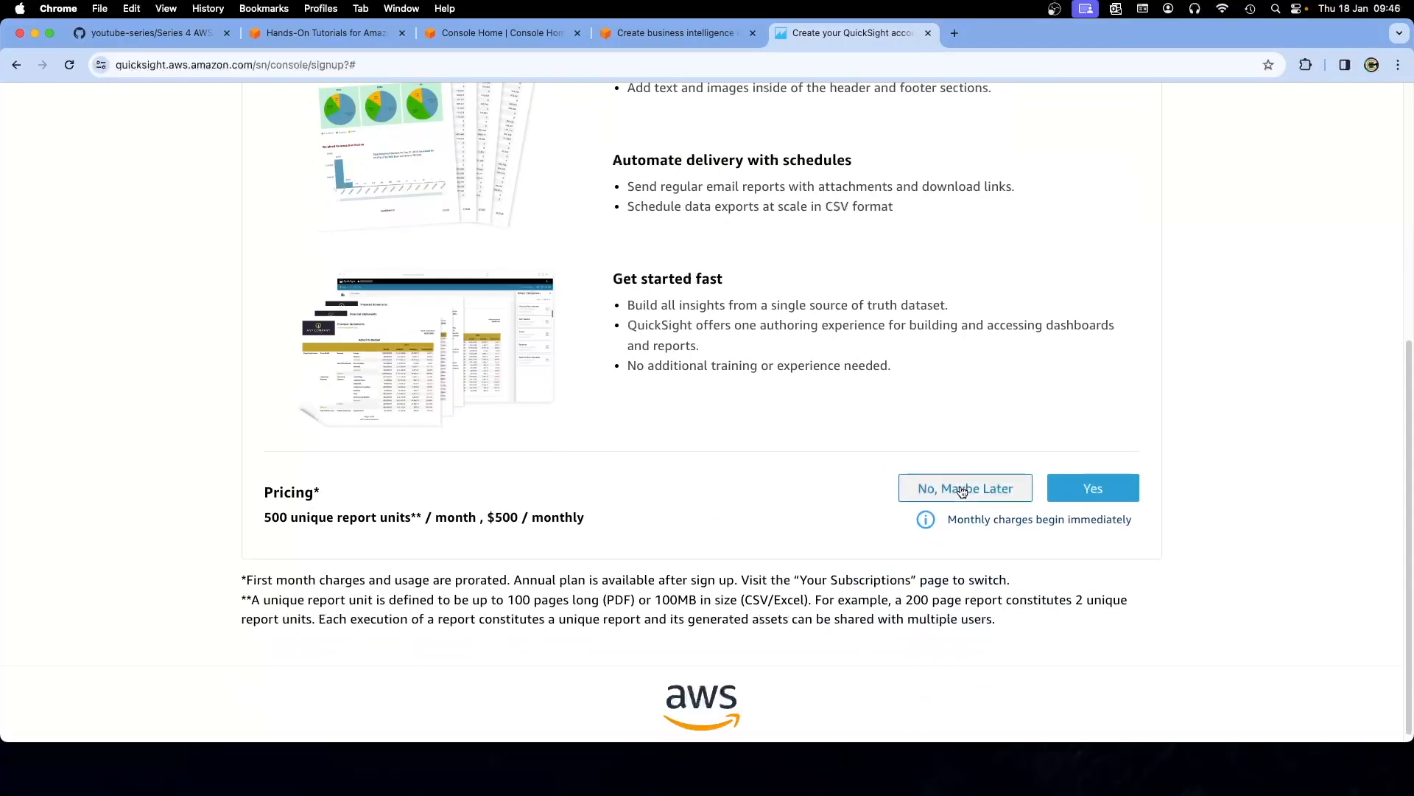
Review the tutorial's step c on the account details to enter
{"action": "scroll", "coordinate": [740, 457], "scroll_direction": "up", "scroll_amount": 2}
{"action": "scroll", "coordinate": [732, 458], "scroll_direction": "up", "scroll_amount": 5}
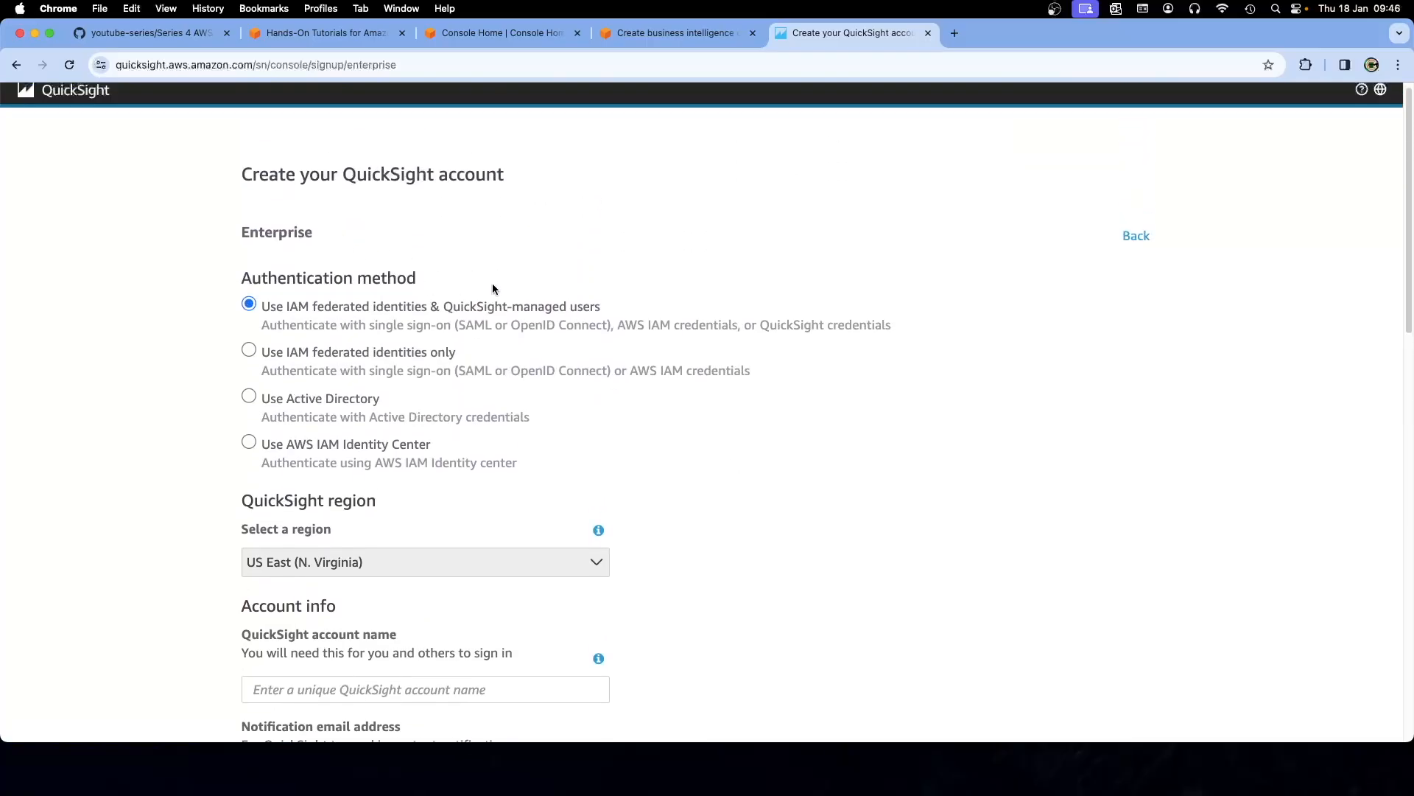
{"action": "scroll", "coordinate": [492, 287], "scroll_direction": "down", "scroll_amount": 1}
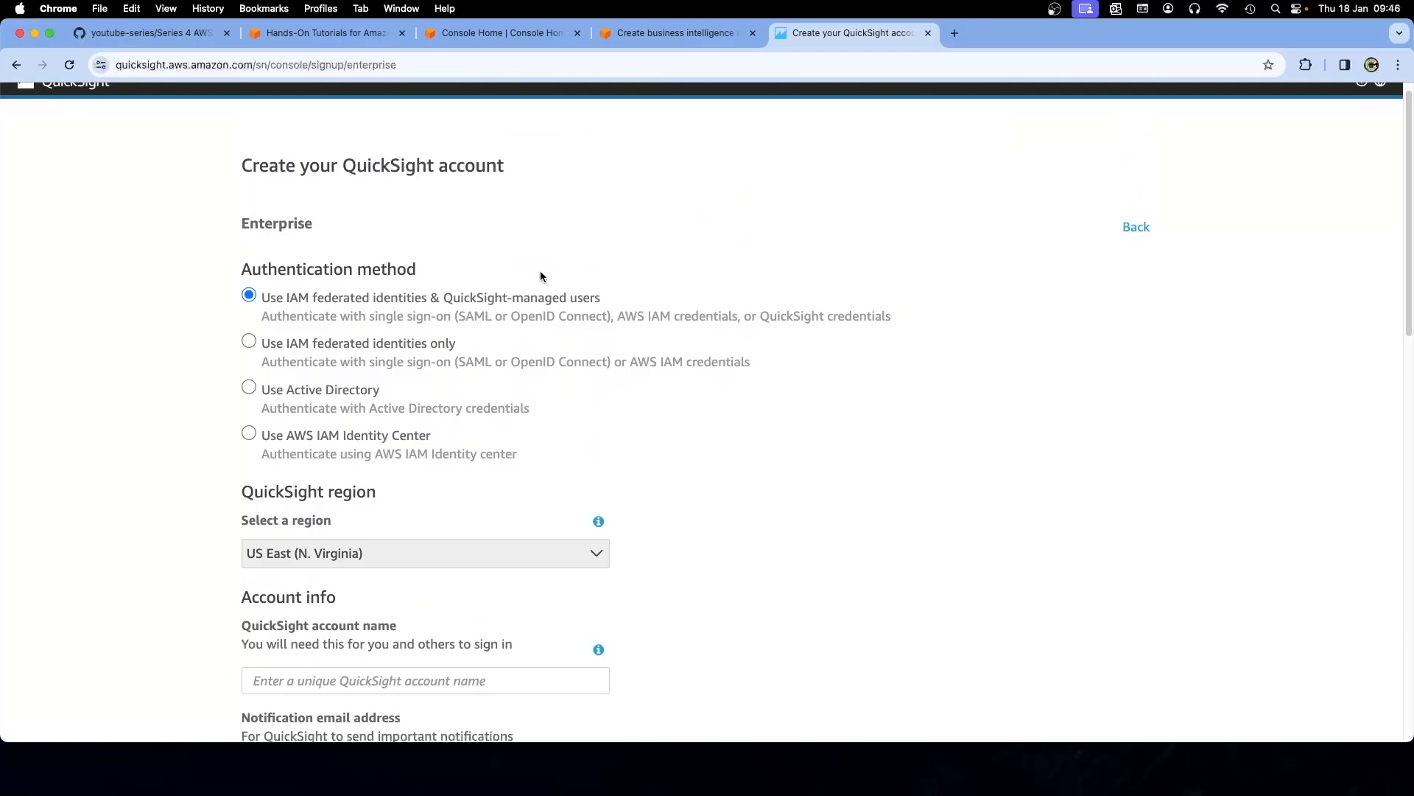
{"action": "left_click", "coordinate": [658, 31]}
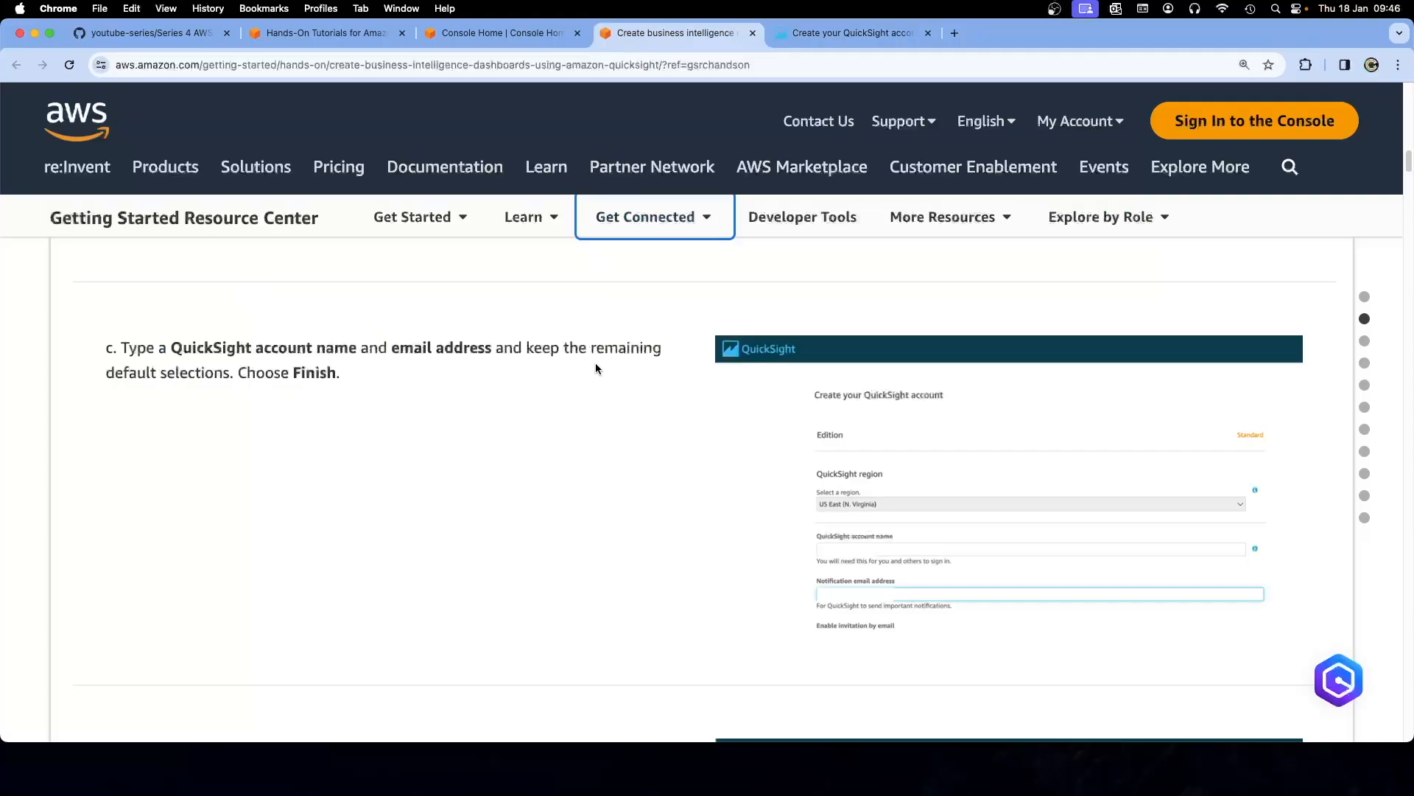
{"action": "scroll", "coordinate": [616, 425], "scroll_direction": "down", "scroll_amount": 4}
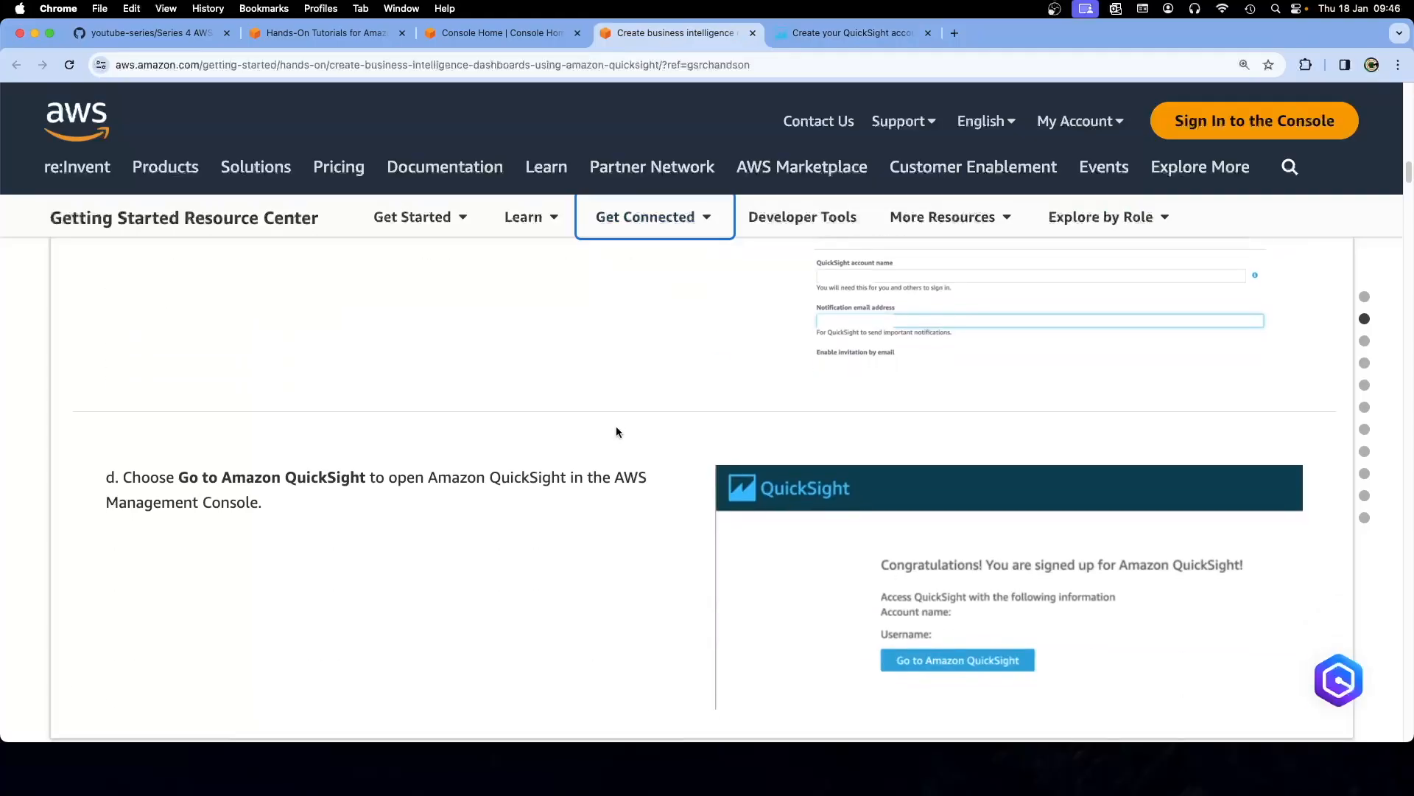
{"action": "scroll", "coordinate": [617, 429], "scroll_direction": "up", "scroll_amount": 3}
{"action": "scroll", "coordinate": [616, 432], "scroll_direction": "up", "scroll_amount": 3}
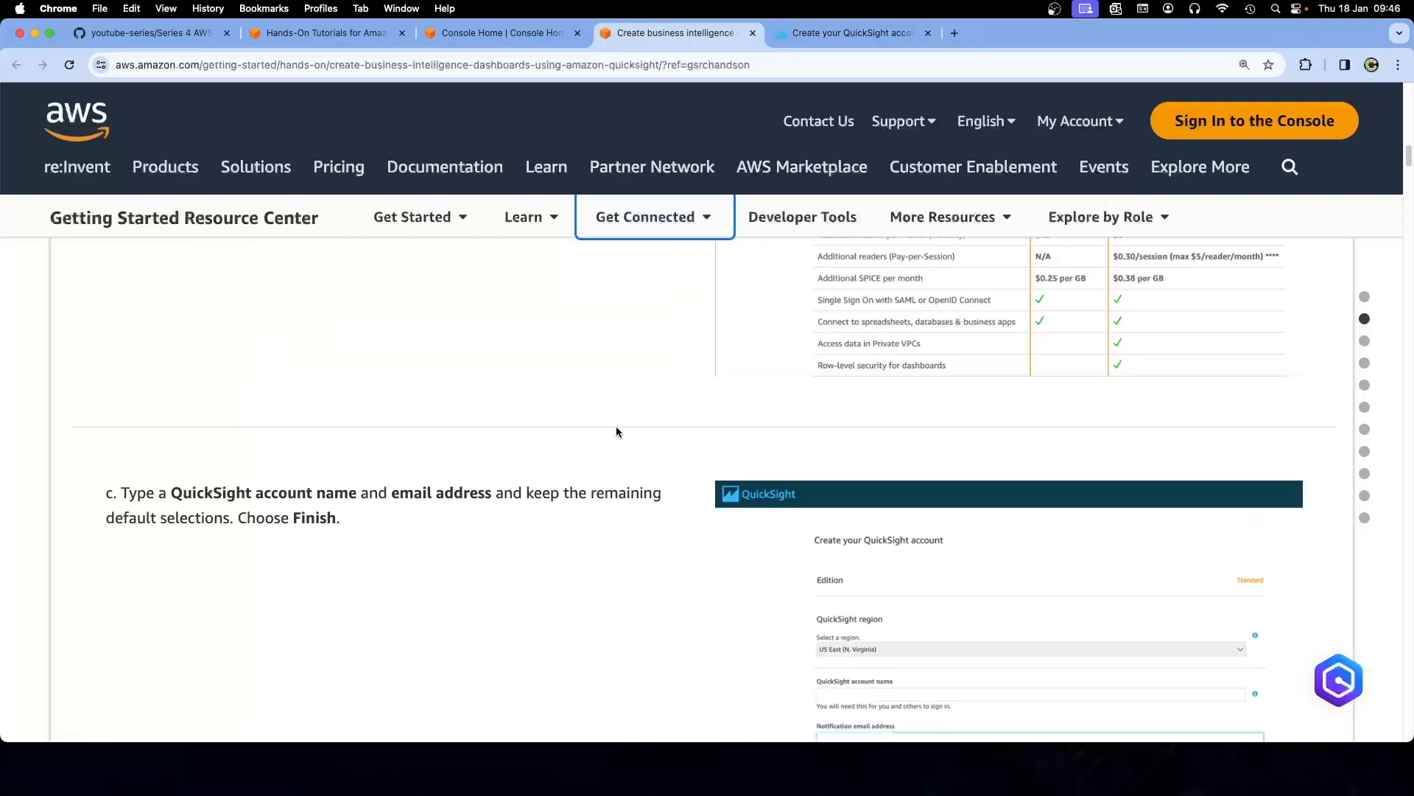
{"action": "scroll", "coordinate": [616, 432], "scroll_direction": "down", "scroll_amount": 3}
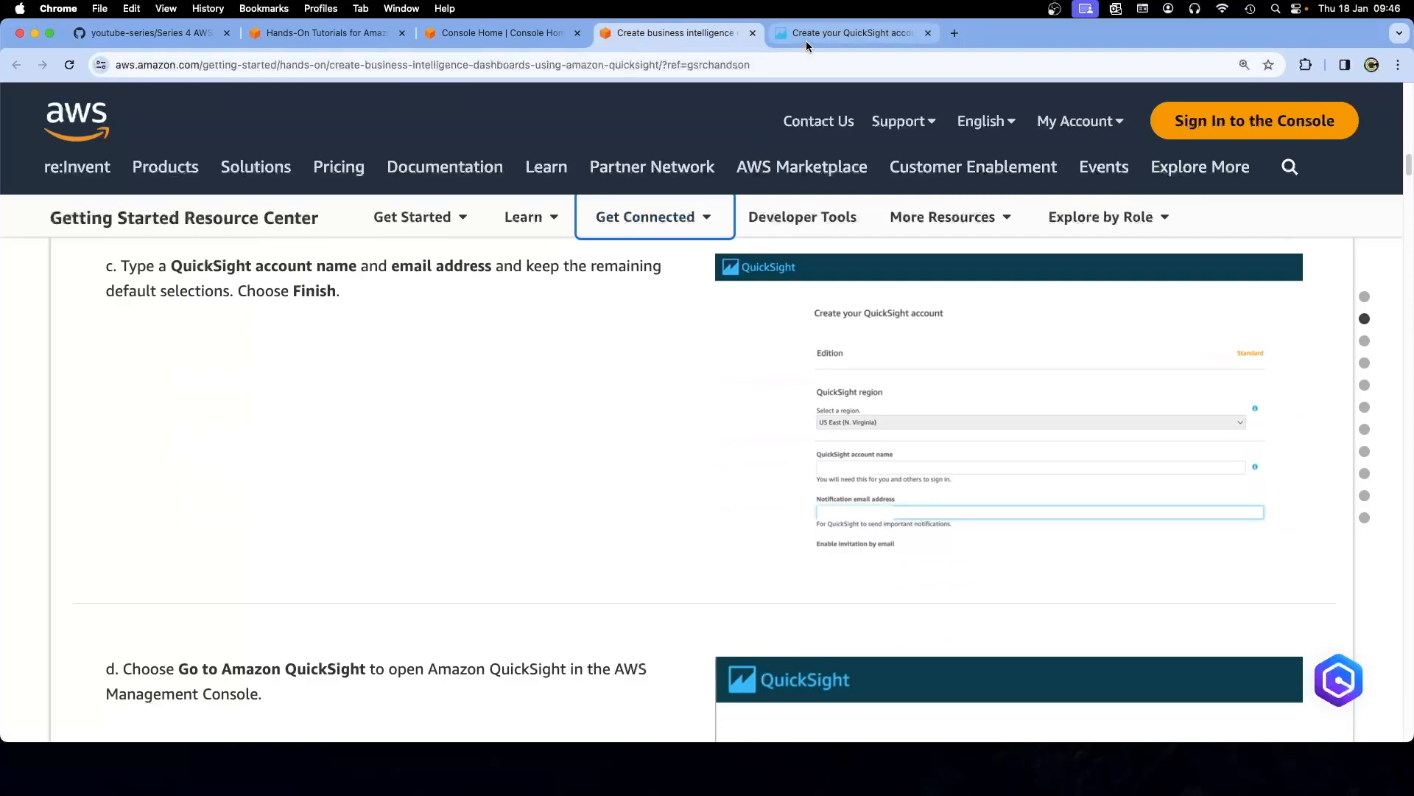
Return to the Enterprise signup form and expand the QuickSight region list
{"action": "left_click", "coordinate": [810, 34]}
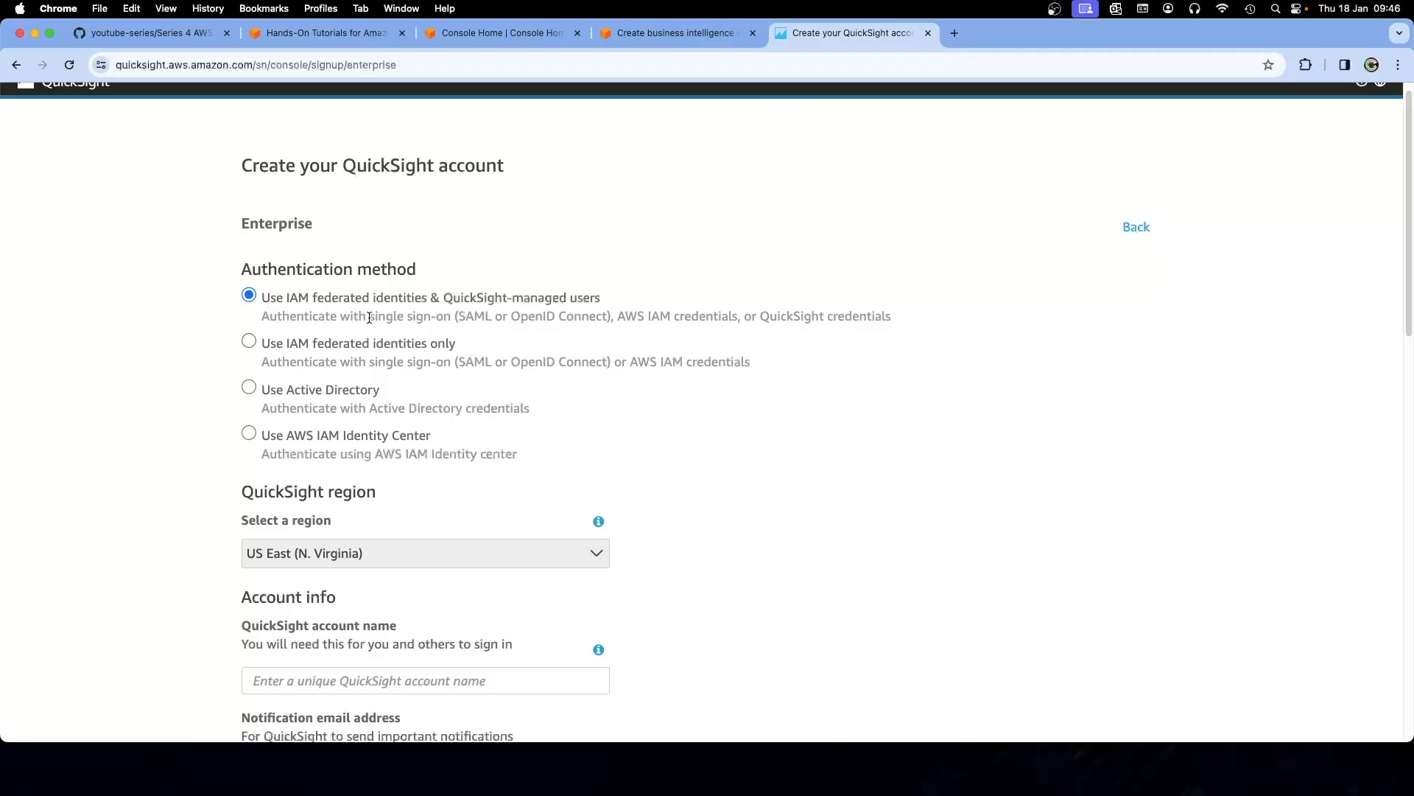
{"action": "scroll", "coordinate": [166, 394], "scroll_direction": "down", "scroll_amount": 2}
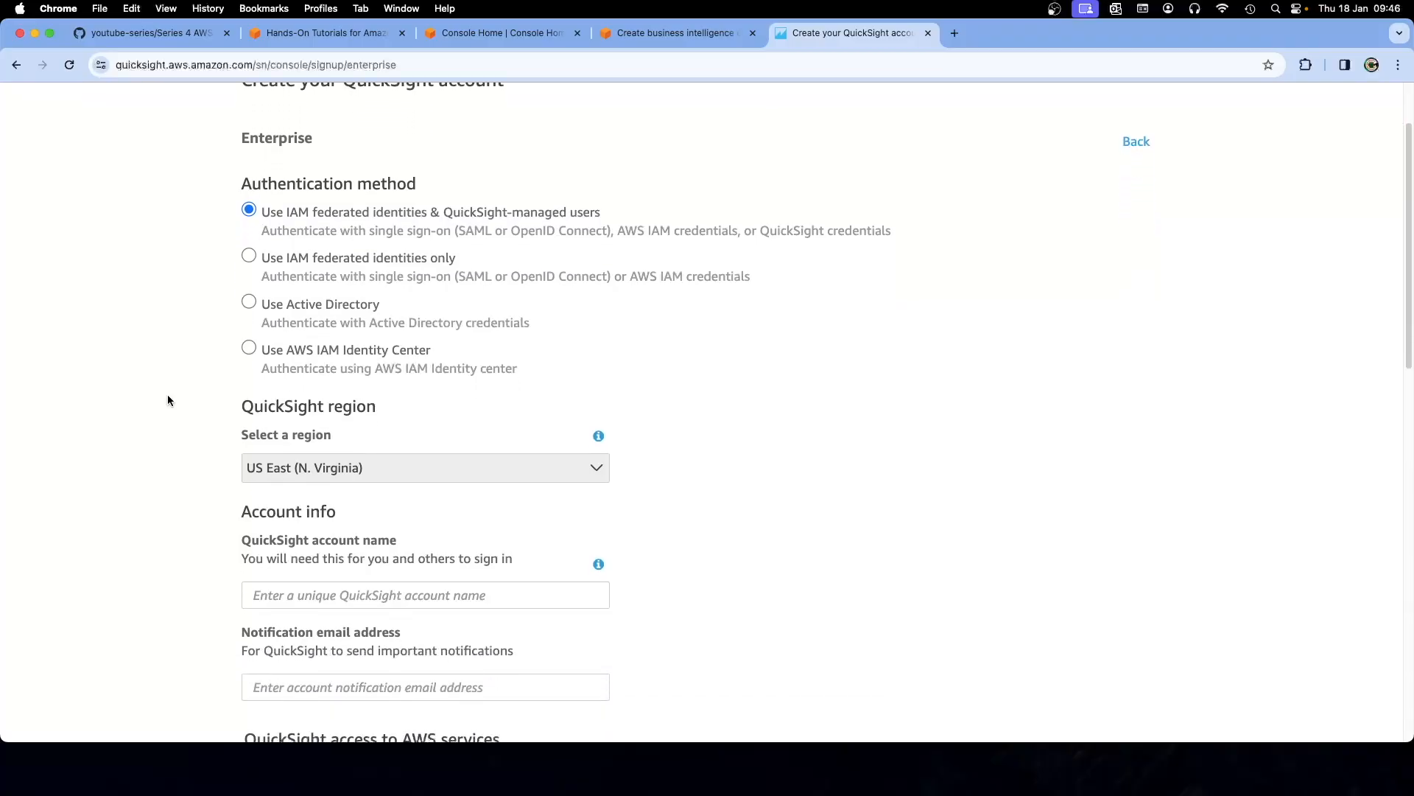
{"action": "scroll", "coordinate": [167, 394], "scroll_direction": "down", "scroll_amount": 2}
{"action": "left_click", "coordinate": [328, 390]}
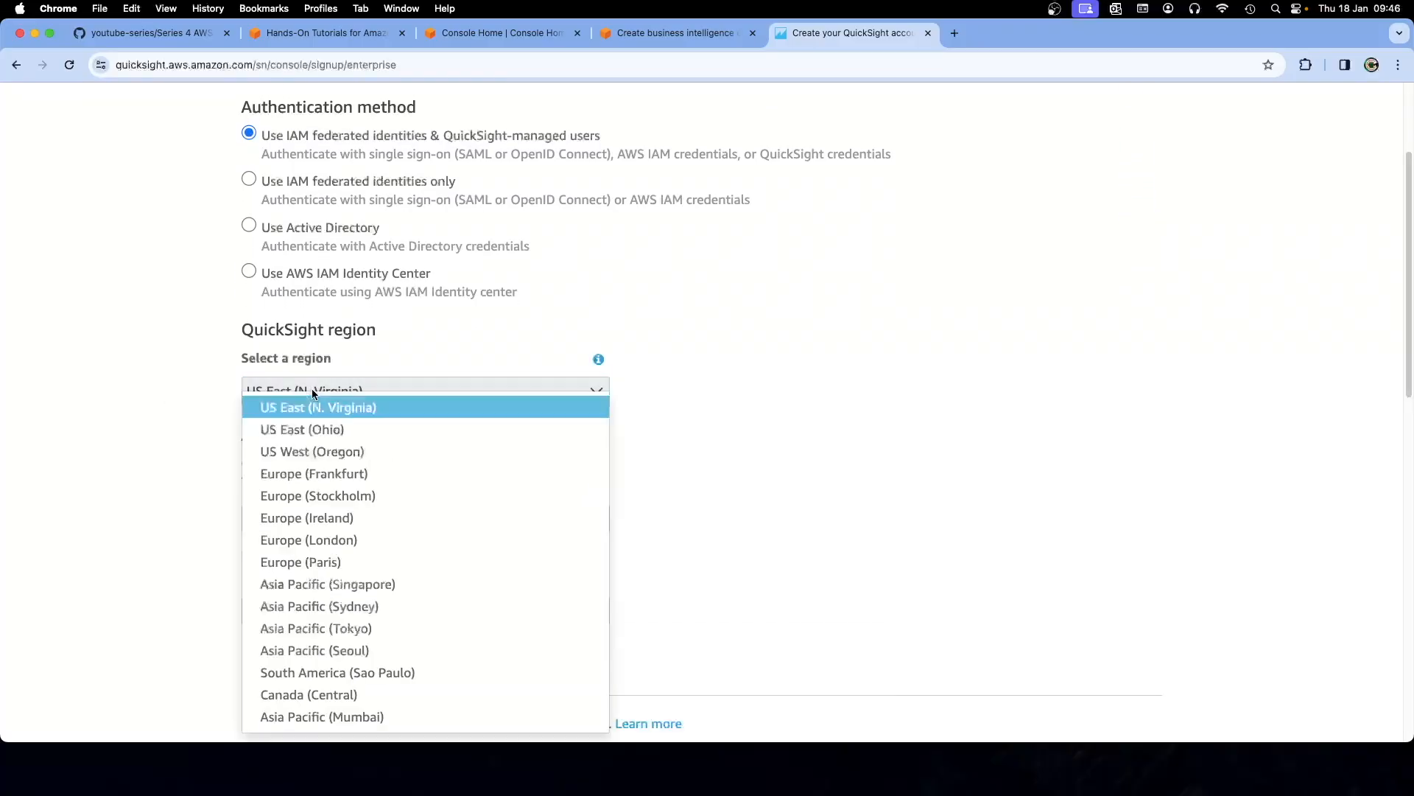
Change the QuickSight region to Europe (Frankfurt) and confirm
{"action": "left_click", "coordinate": [350, 482]}
{"action": "left_click", "coordinate": [909, 252]}
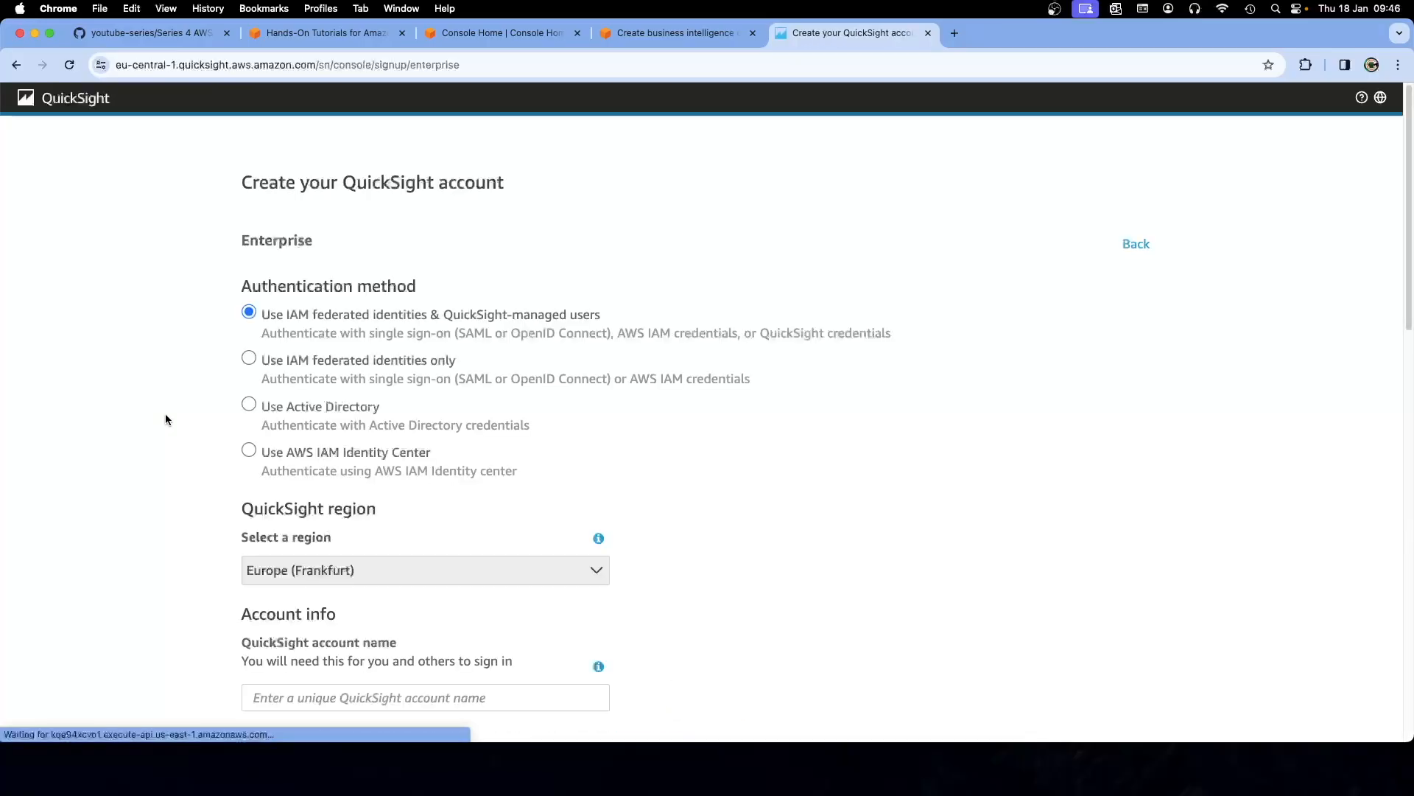
{"action": "scroll", "coordinate": [165, 417], "scroll_direction": "down", "scroll_amount": 5}
Enter the QuickSight account name on the signup form
{"action": "left_click", "coordinate": [295, 347]}
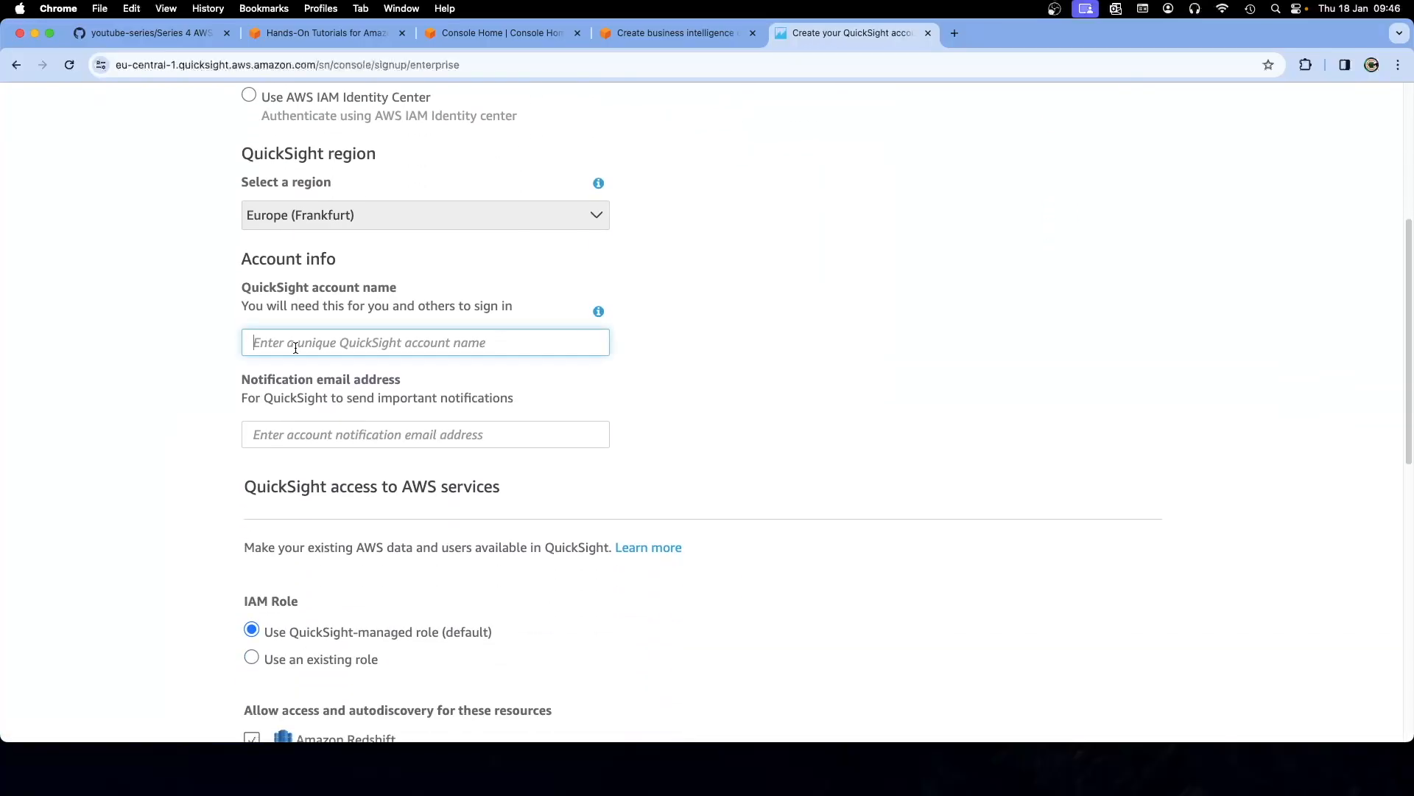
{"action": "left_click", "coordinate": [519, 33]}
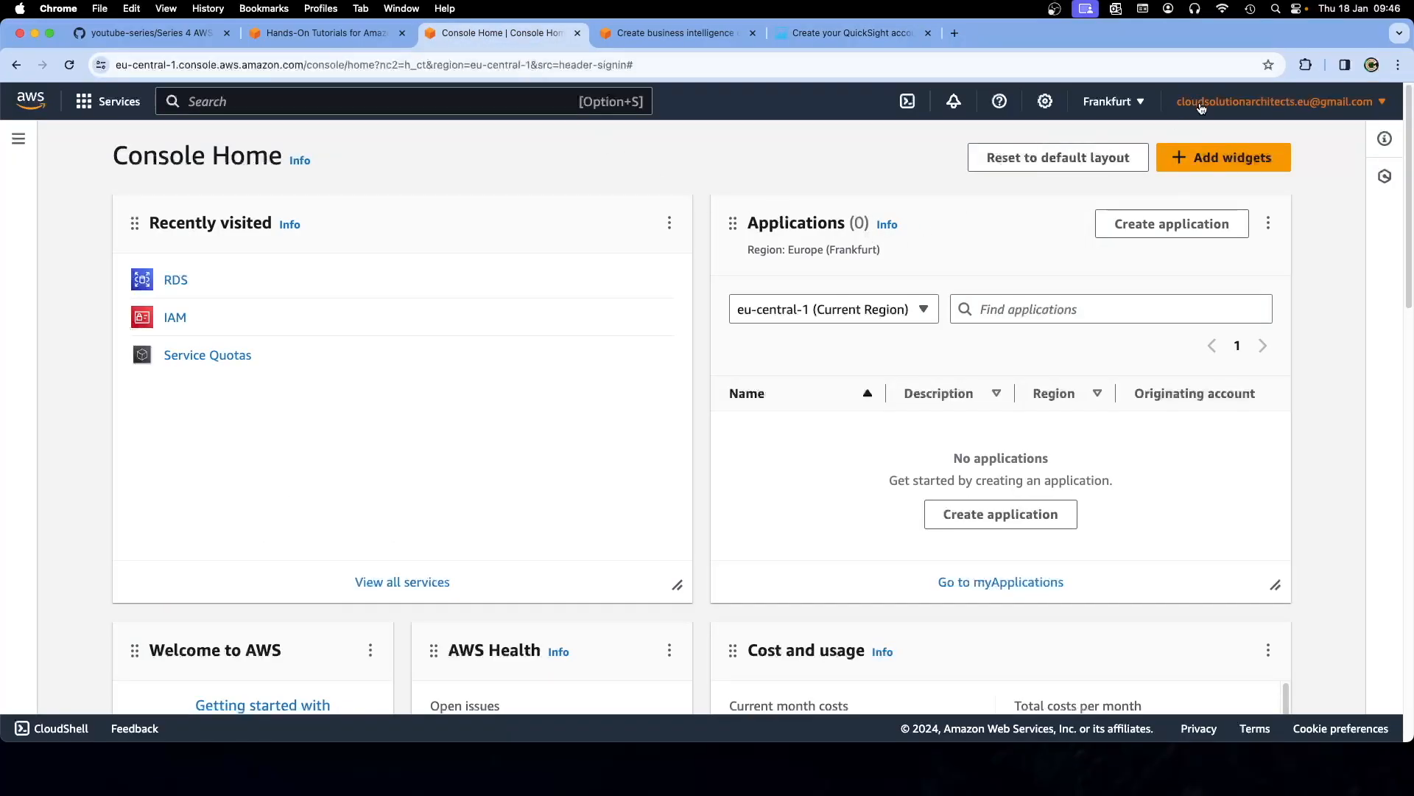
{"action": "left_click", "coordinate": [800, 36]}
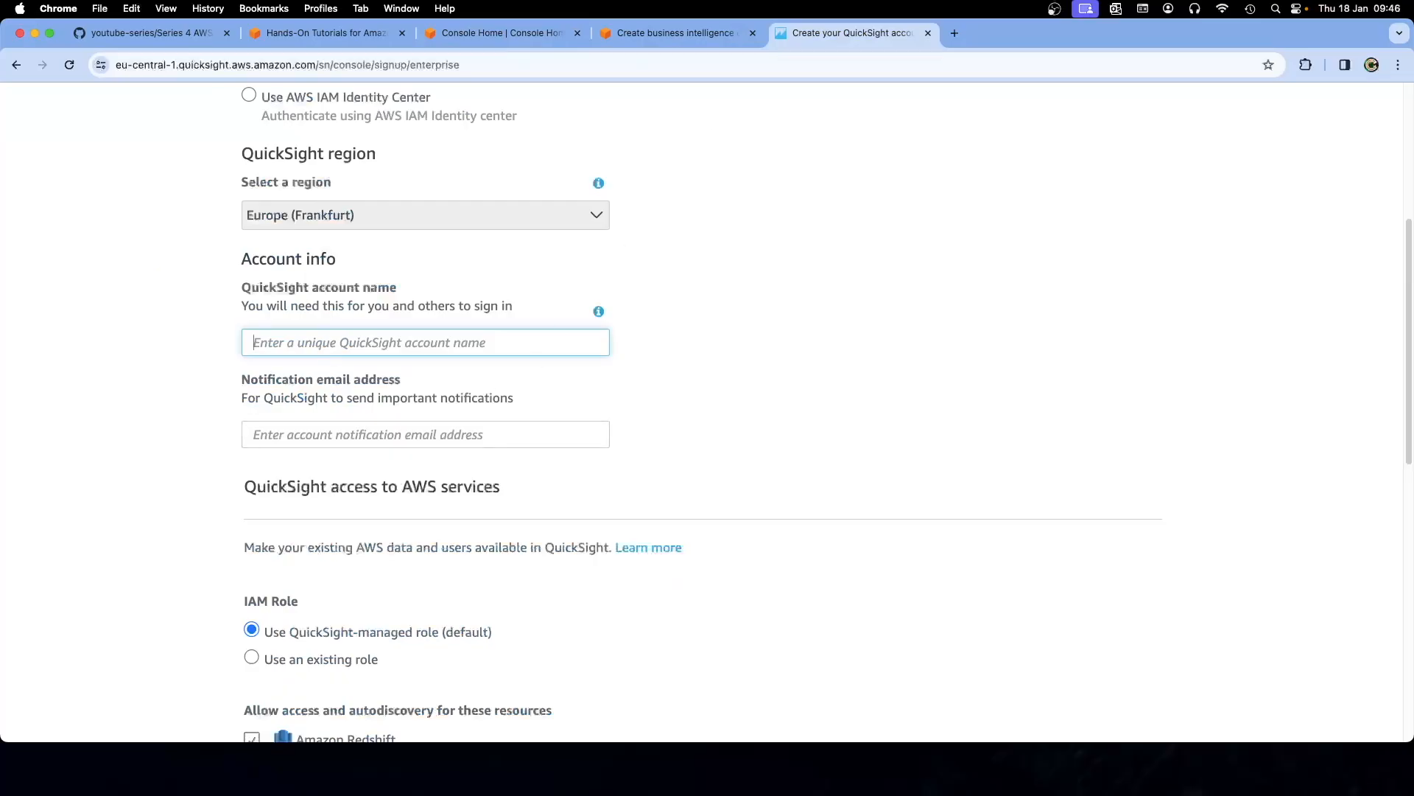
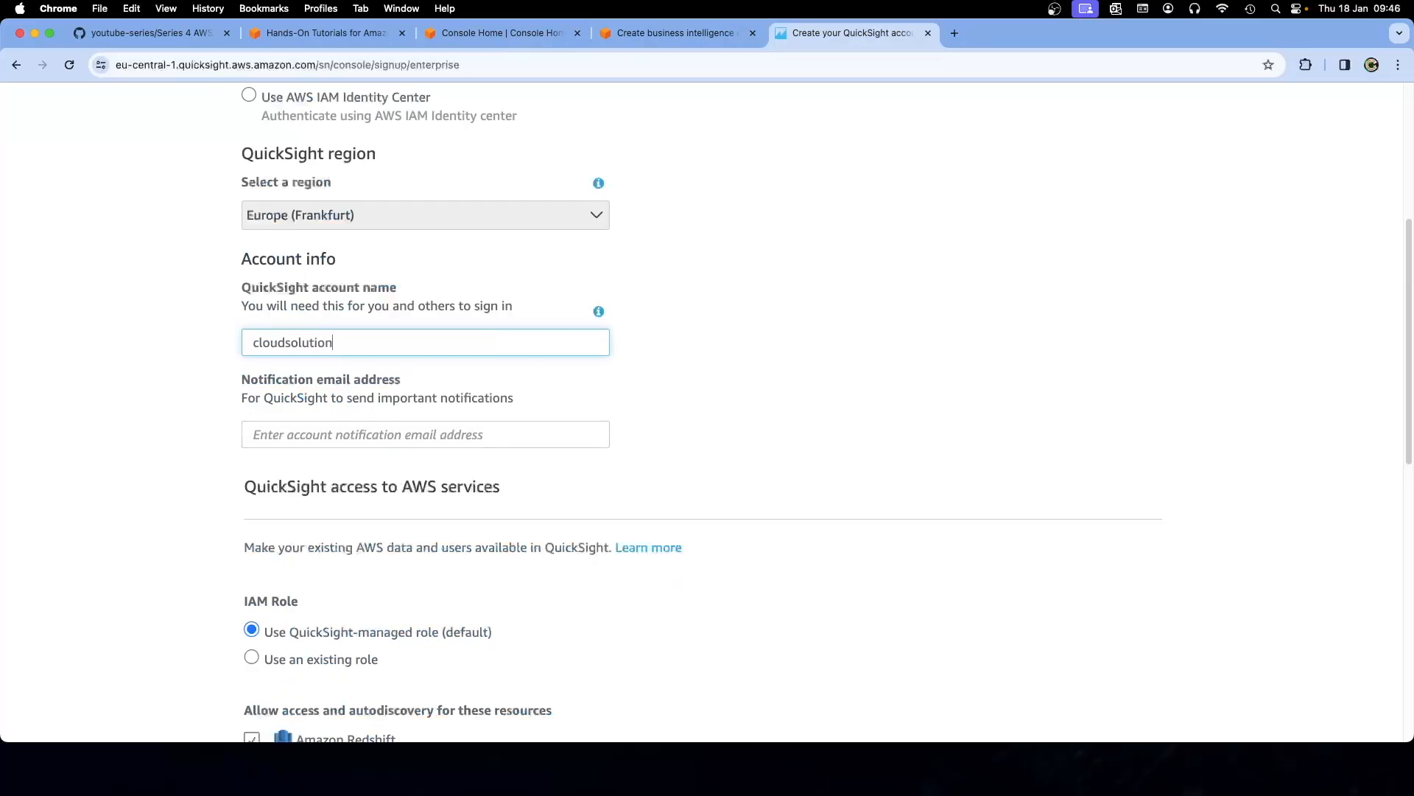
{"action": "left_click", "coordinate": [144, 348]}
{"action": "left_click", "coordinate": [686, 37]}
{"action": "left_click", "coordinate": [536, 39]}
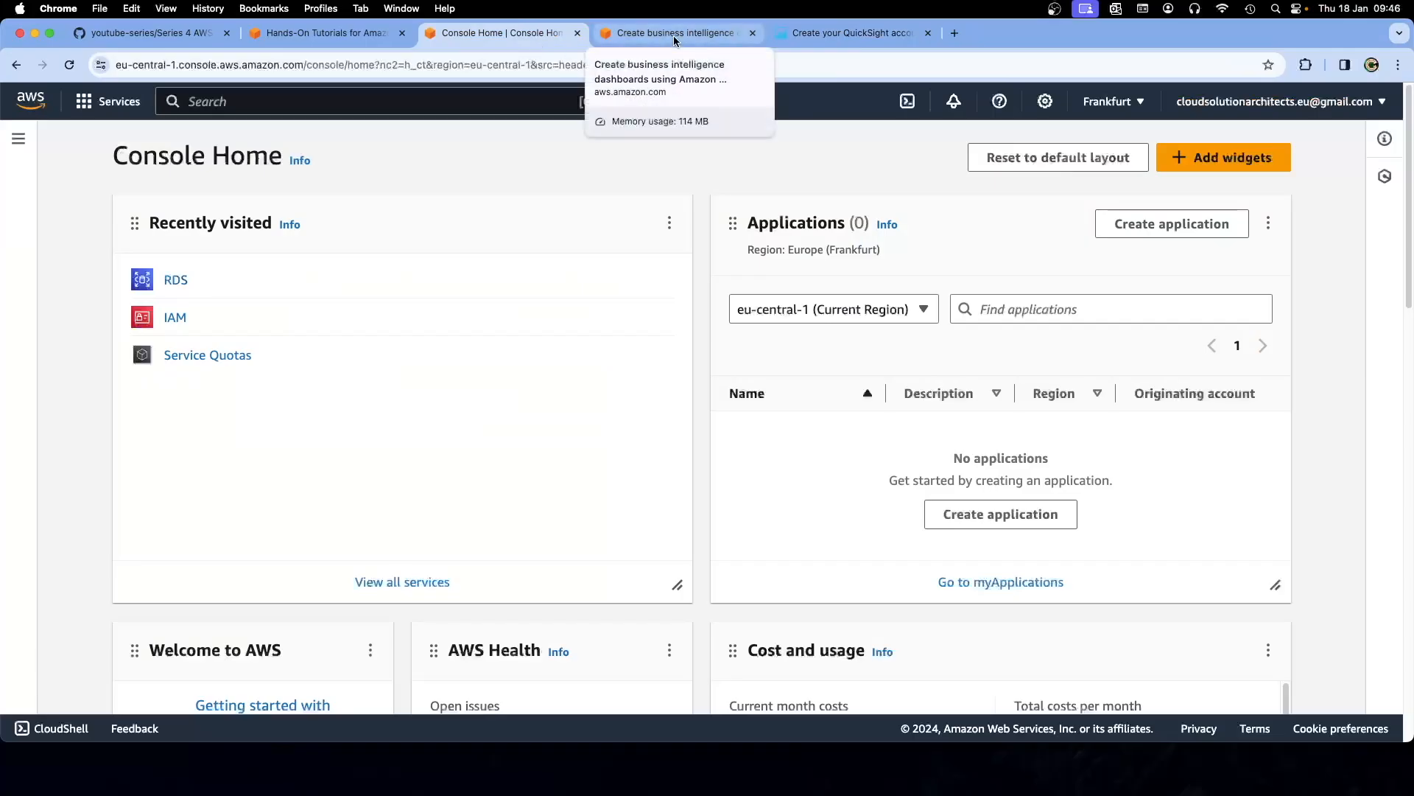
{"action": "left_click", "coordinate": [674, 35]}
{"action": "left_click", "coordinate": [847, 33]}
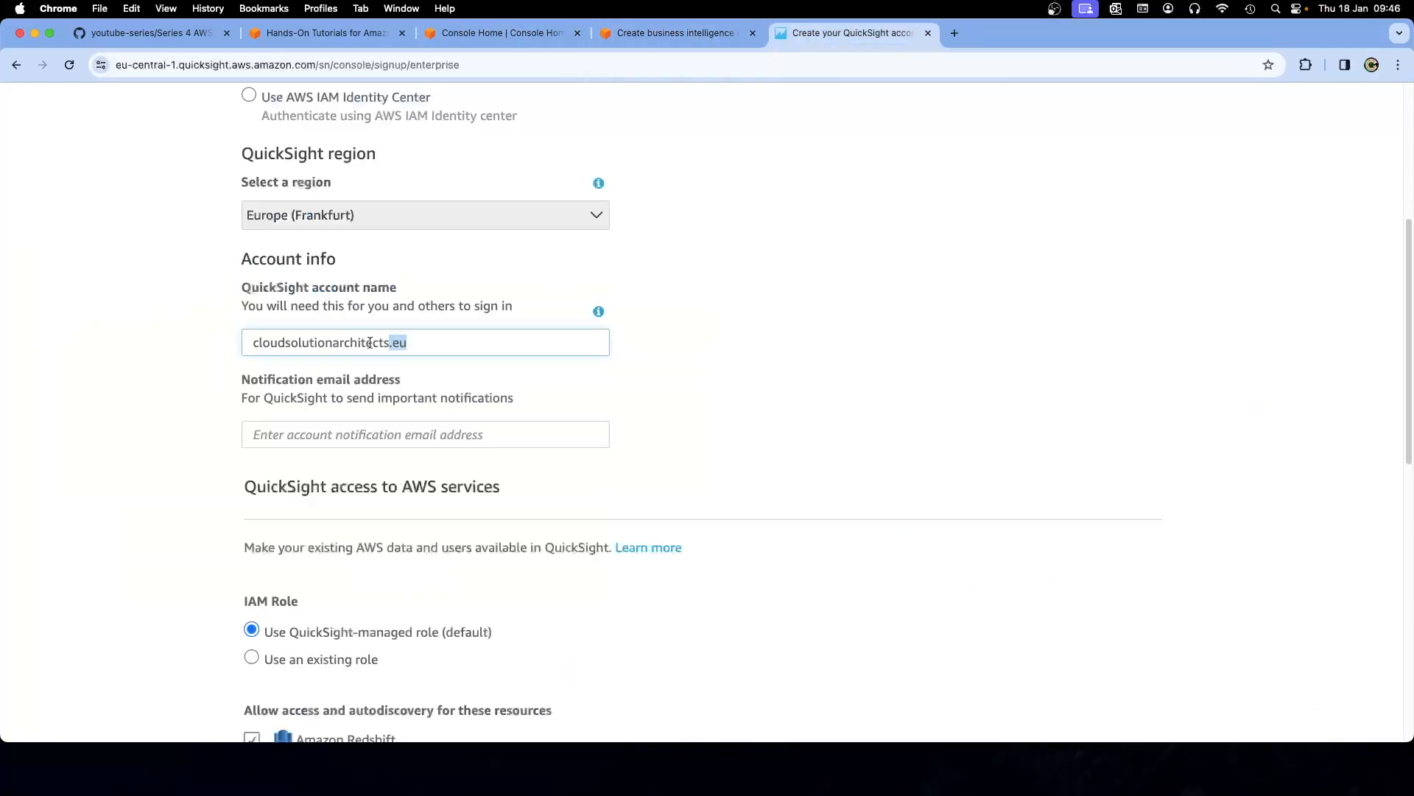
{"action": "left_click_drag", "start_coordinate": [407, 341], "coordinate": [249, 347]}
{"action": "key", "text": "super+c"}
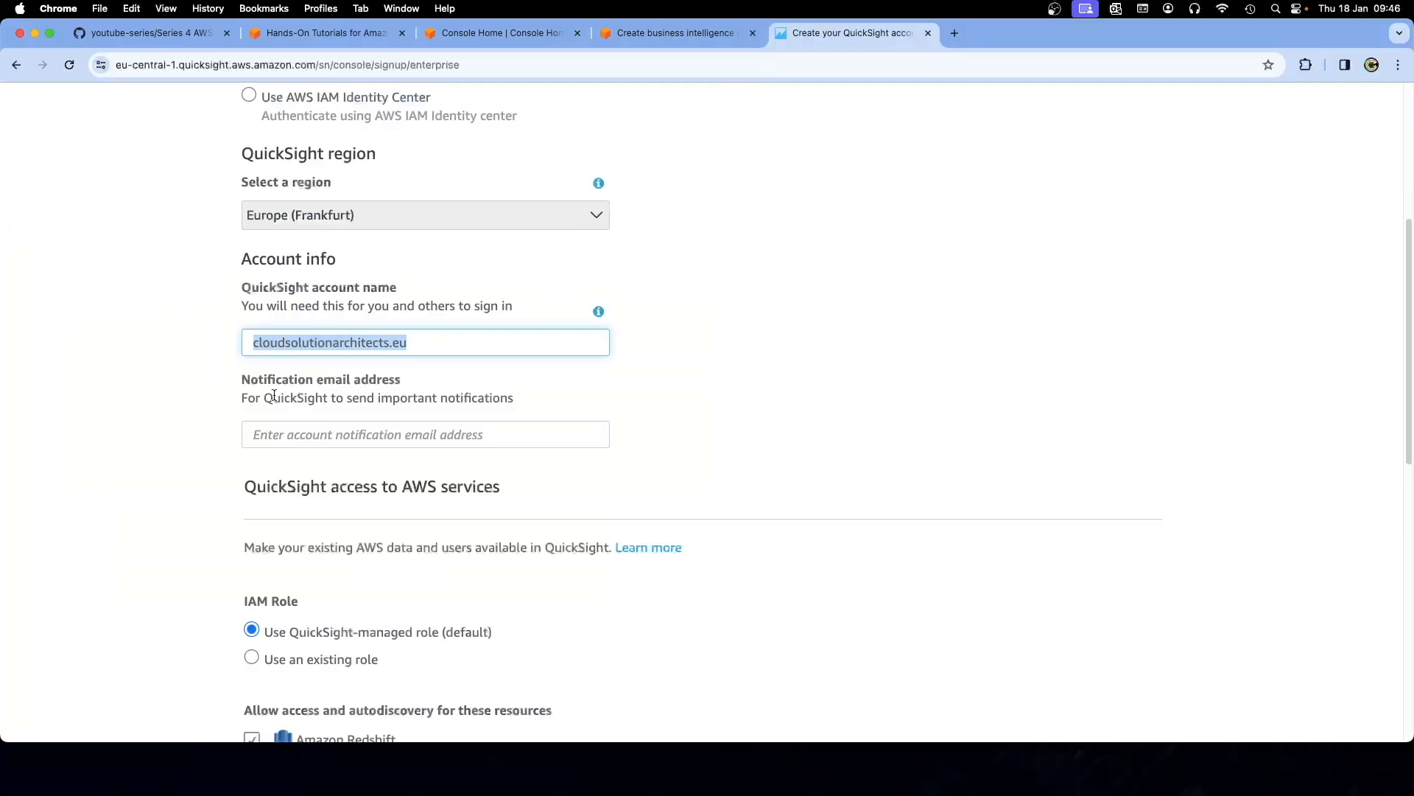
{"action": "left_click", "coordinate": [282, 423]}
{"action": "key", "text": "super+v"}
{"action": "type", "text": "@gmail.com"}
{"action": "left_click", "coordinate": [166, 415]}
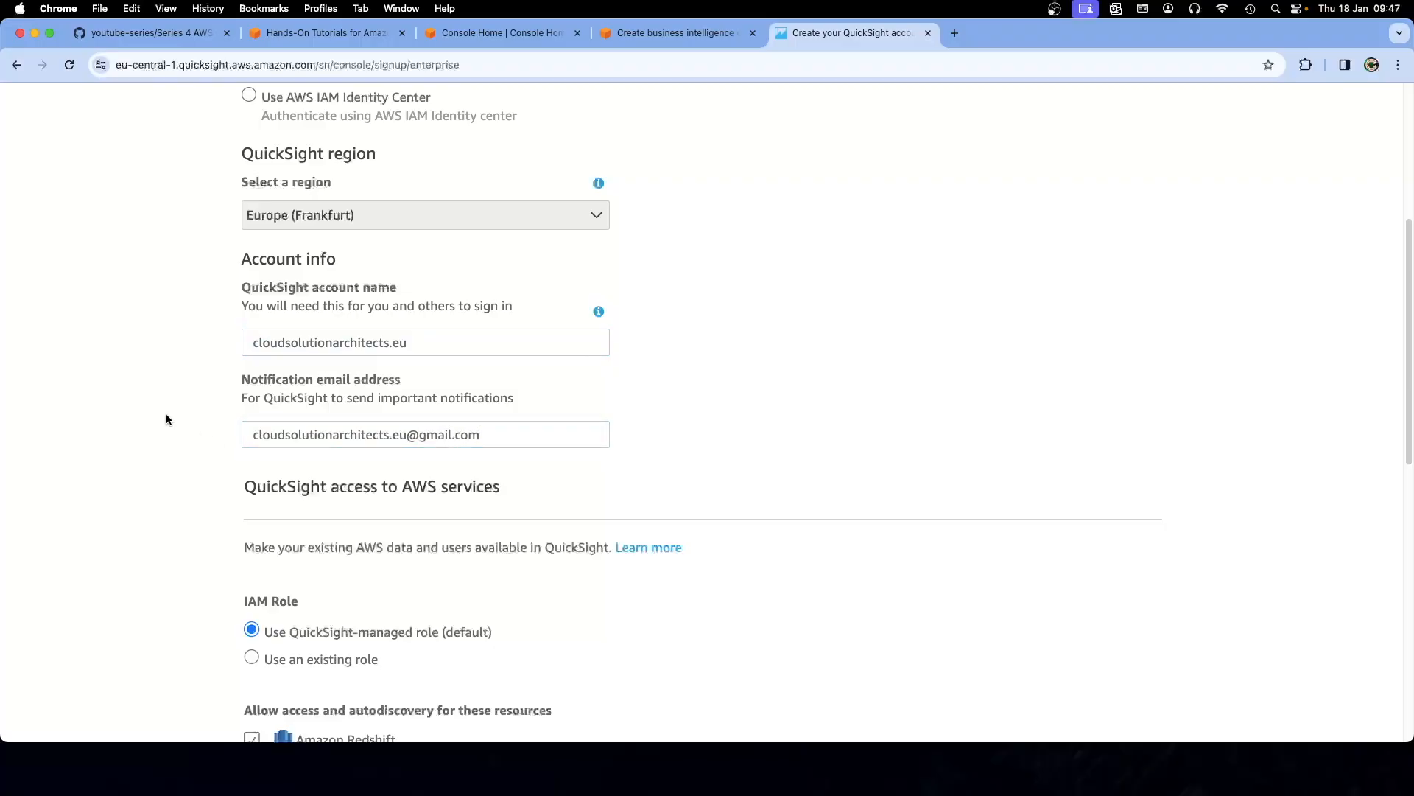
{"action": "scroll", "coordinate": [166, 414], "scroll_direction": "down", "scroll_amount": 3}
{"action": "scroll", "coordinate": [166, 433], "scroll_direction": "down", "scroll_amount": 2}
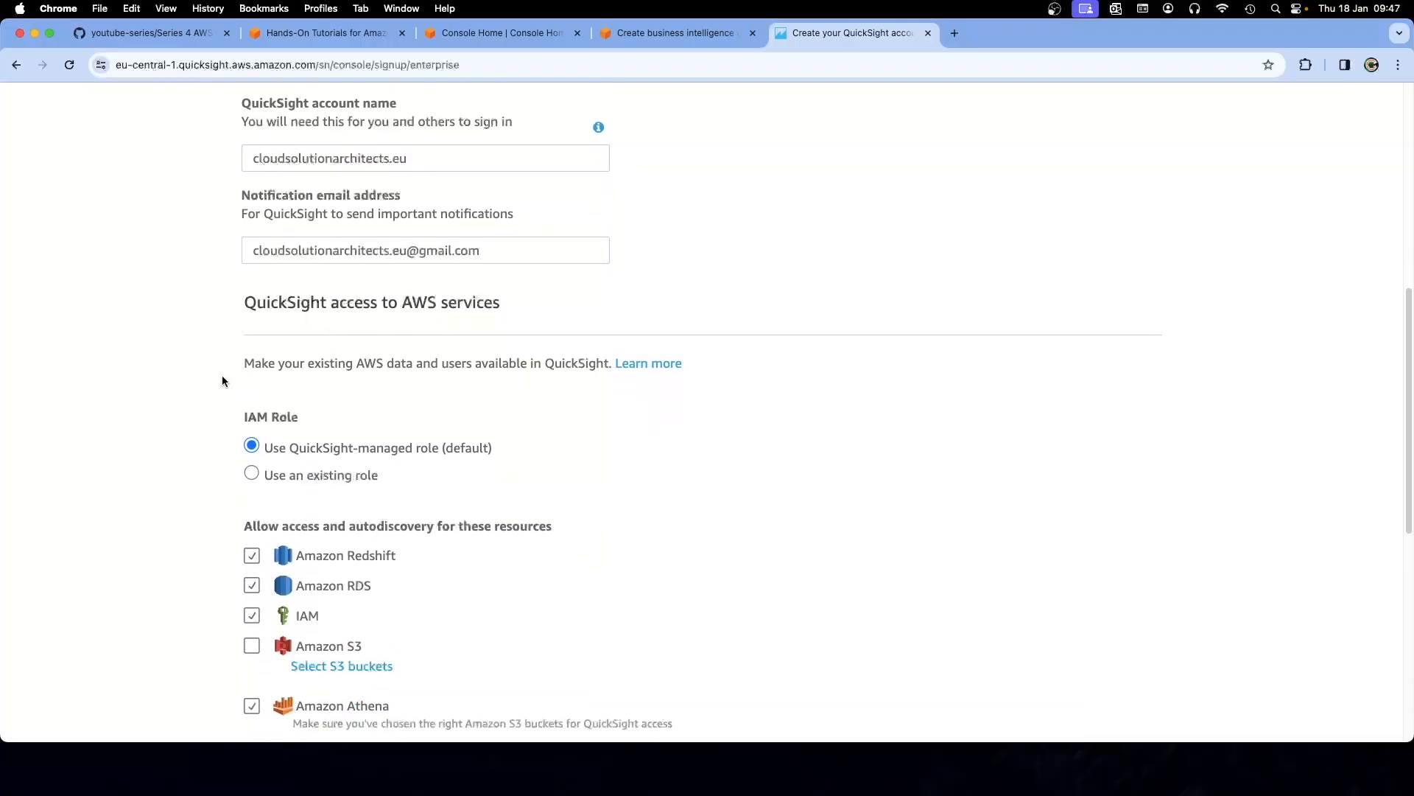
{"action": "scroll", "coordinate": [222, 379], "scroll_direction": "down", "scroll_amount": 1}
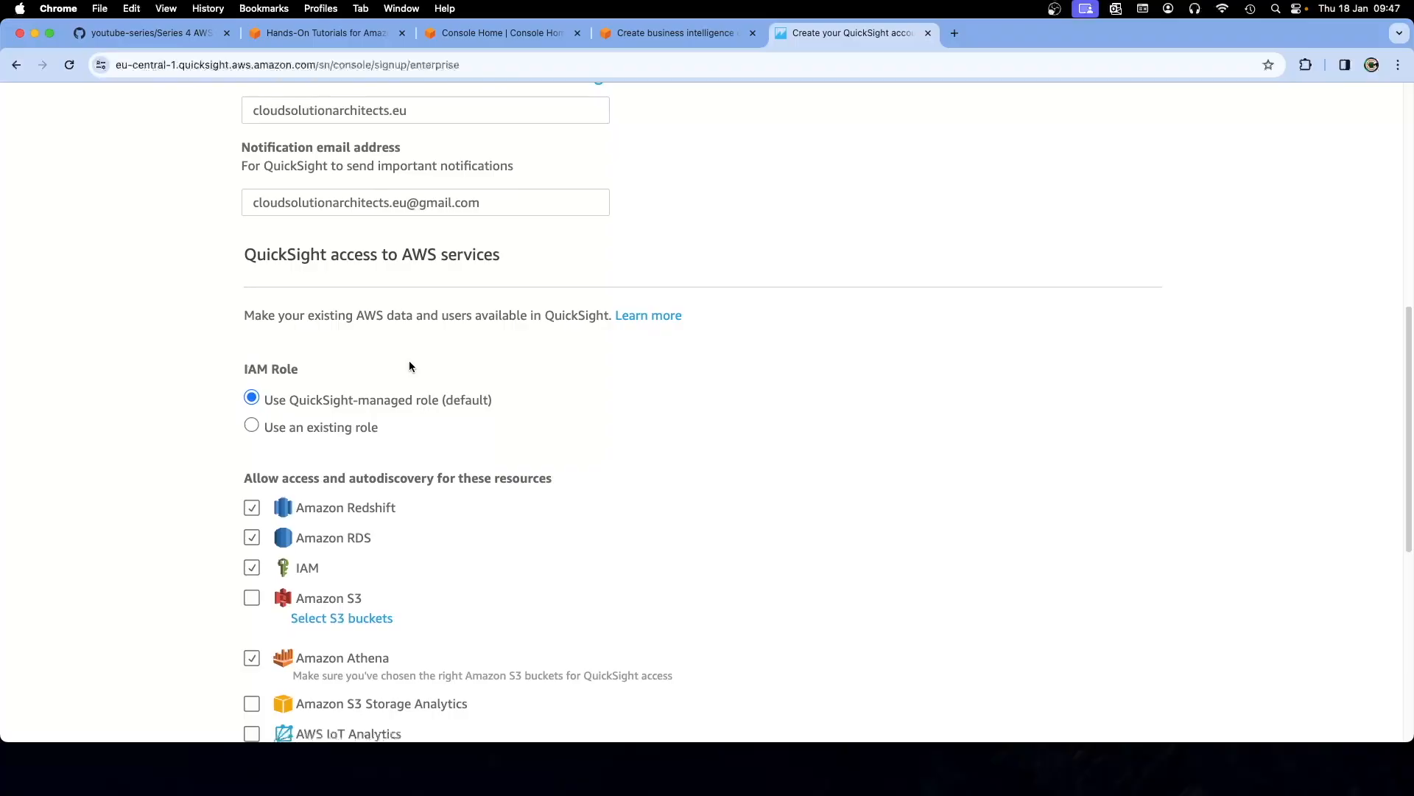
{"action": "scroll", "coordinate": [410, 362], "scroll_direction": "down", "scroll_amount": 2}
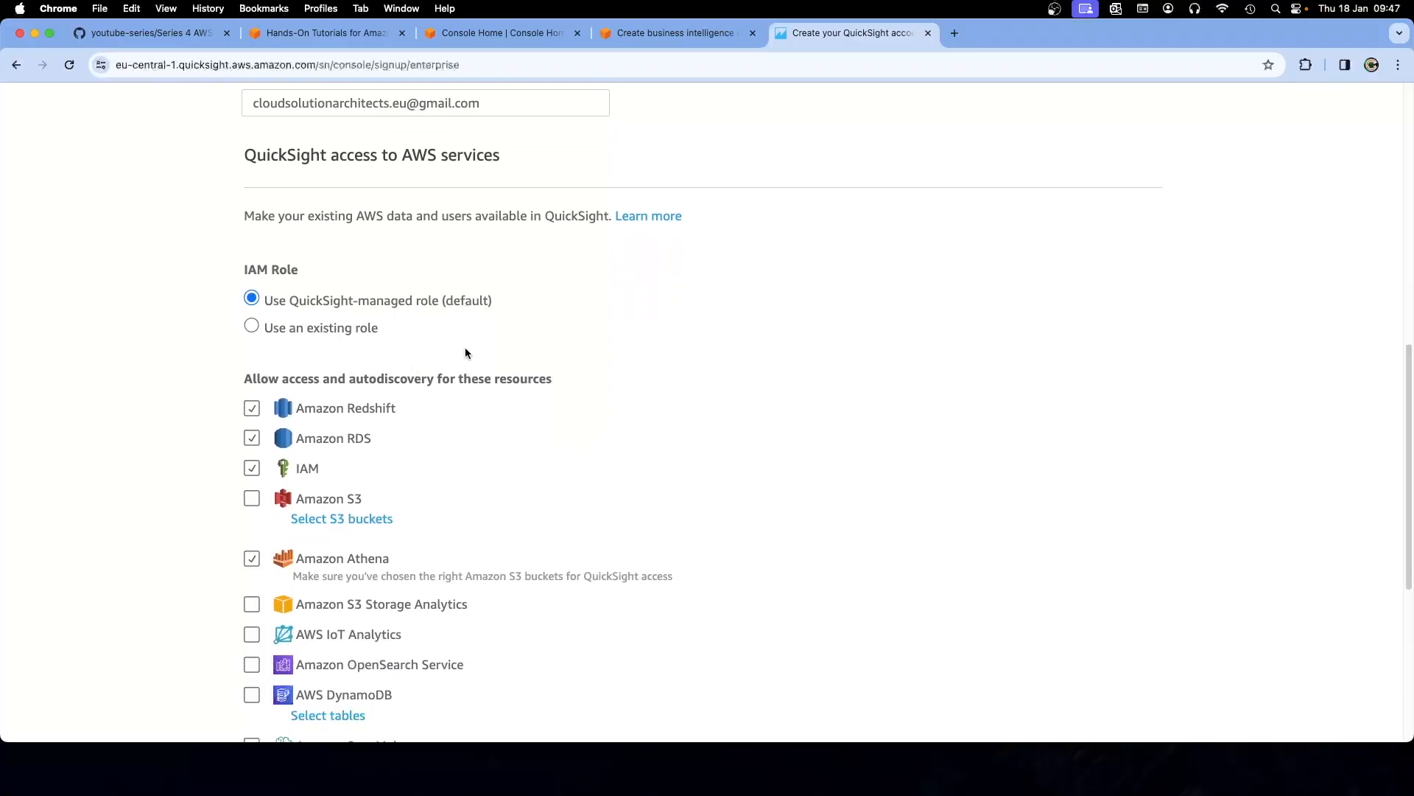
{"action": "scroll", "coordinate": [466, 349], "scroll_direction": "down", "scroll_amount": 2}
{"action": "scroll", "coordinate": [471, 376], "scroll_direction": "down", "scroll_amount": 1}
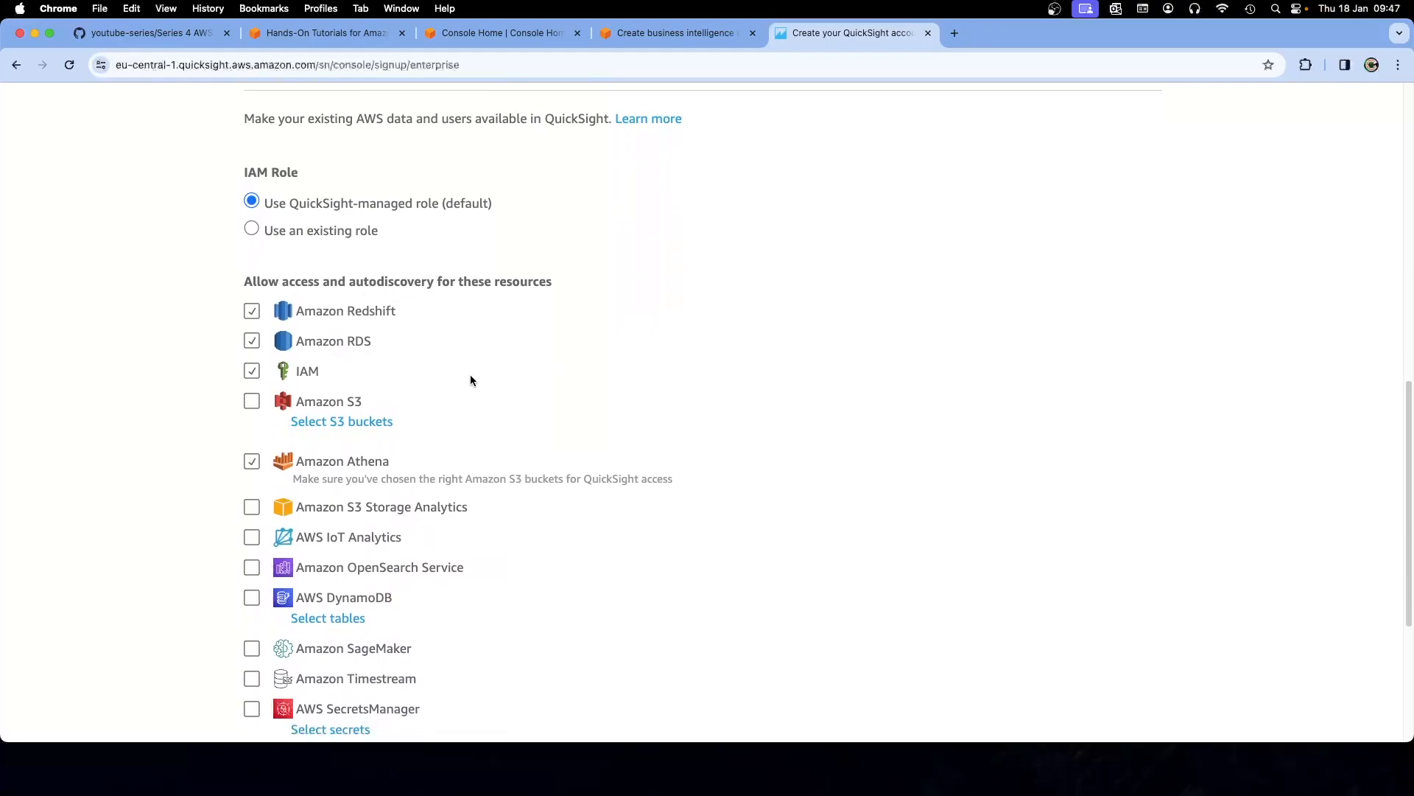
{"action": "left_click", "coordinate": [543, 33]}
{"action": "left_click", "coordinate": [650, 33]}
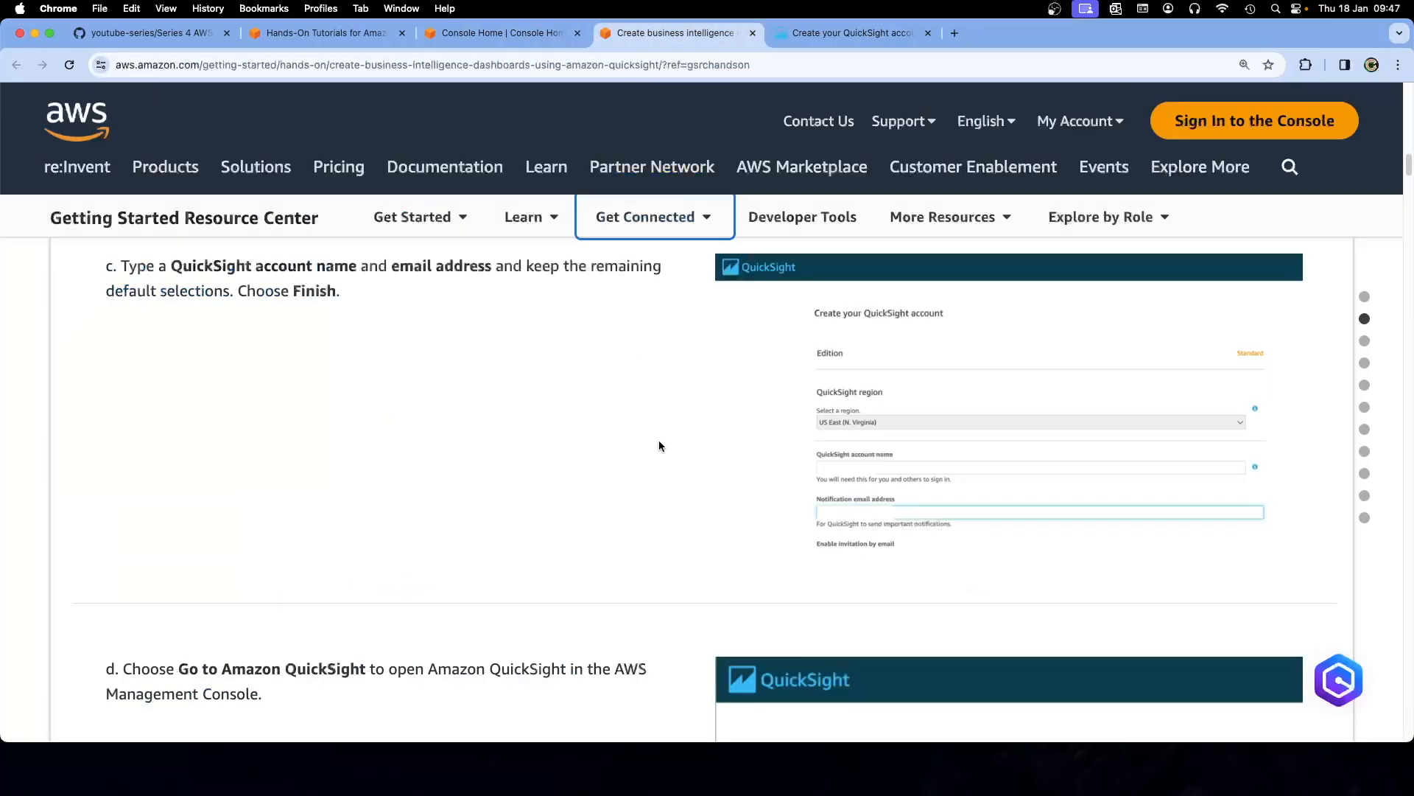
{"action": "scroll", "coordinate": [659, 442], "scroll_direction": "down", "scroll_amount": 1}
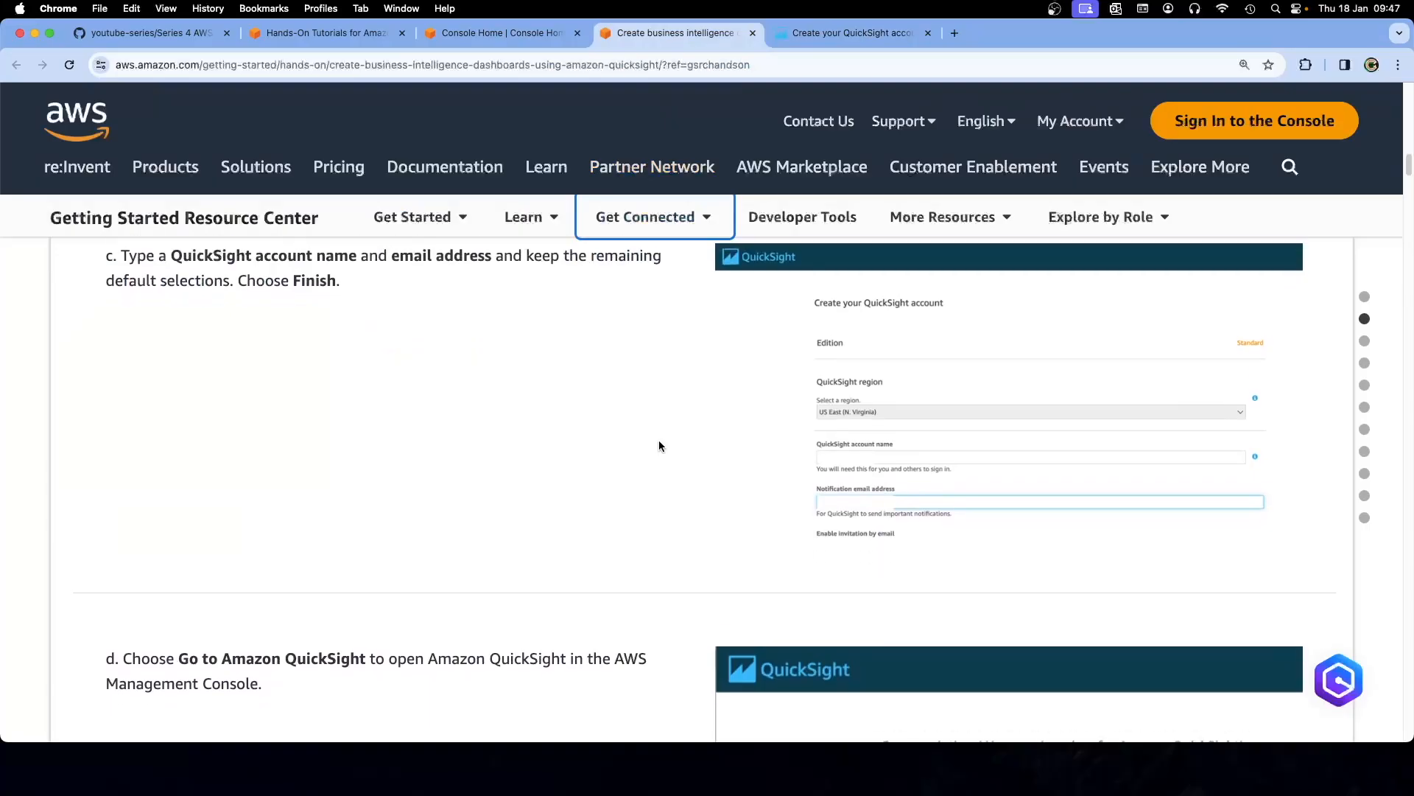
{"action": "scroll", "coordinate": [659, 446], "scroll_direction": "up", "scroll_amount": 1}
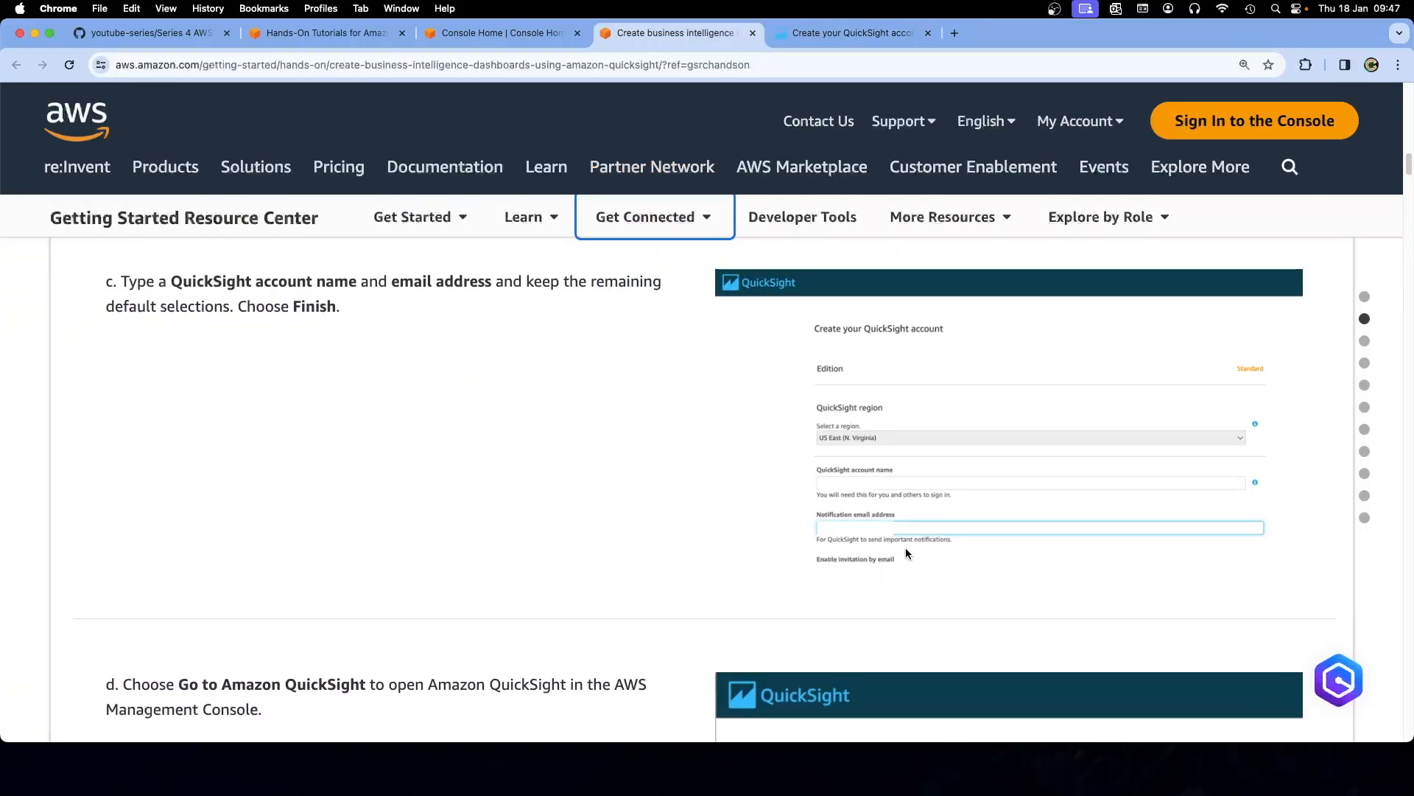
{"action": "scroll", "coordinate": [620, 474], "scroll_direction": "down", "scroll_amount": 5}
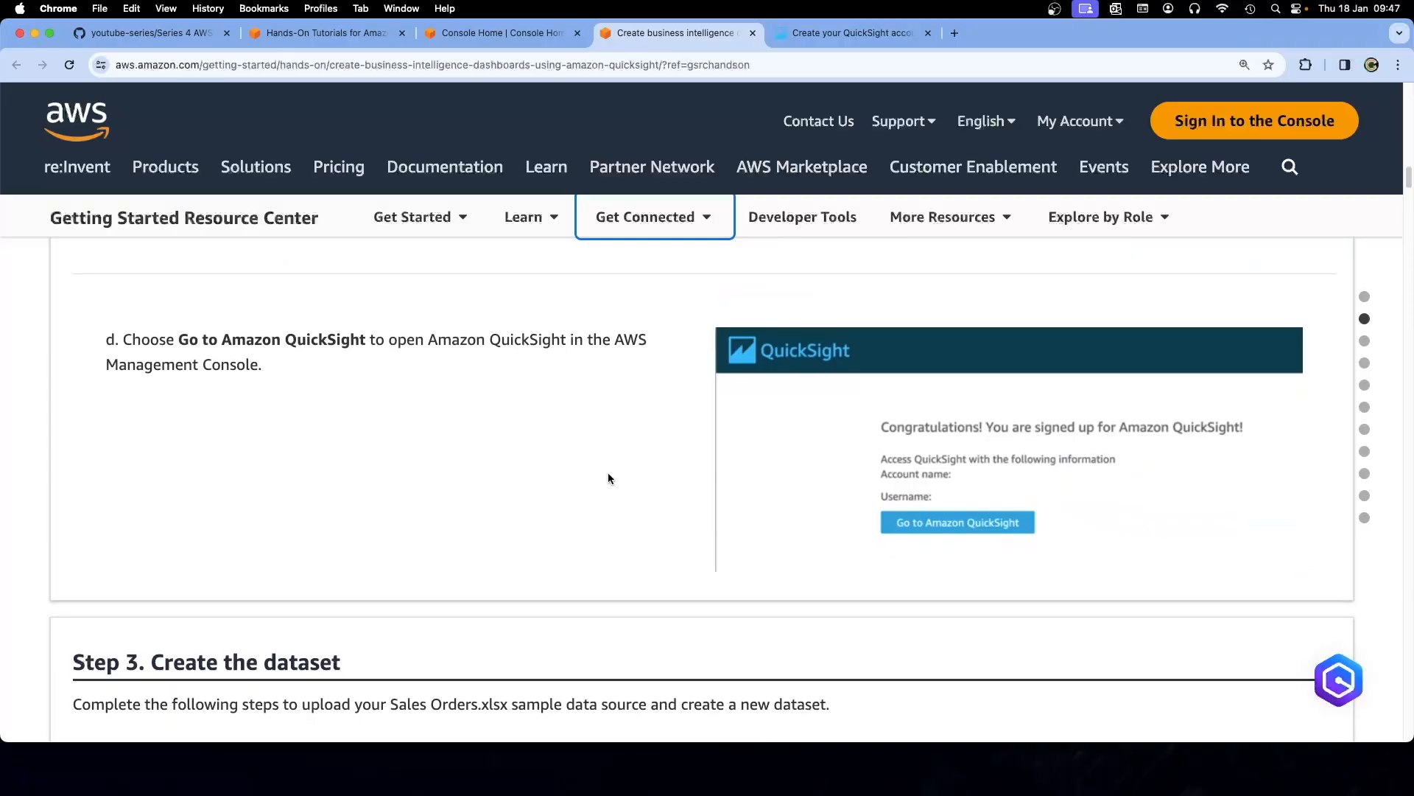
{"action": "left_click", "coordinate": [810, 41]}
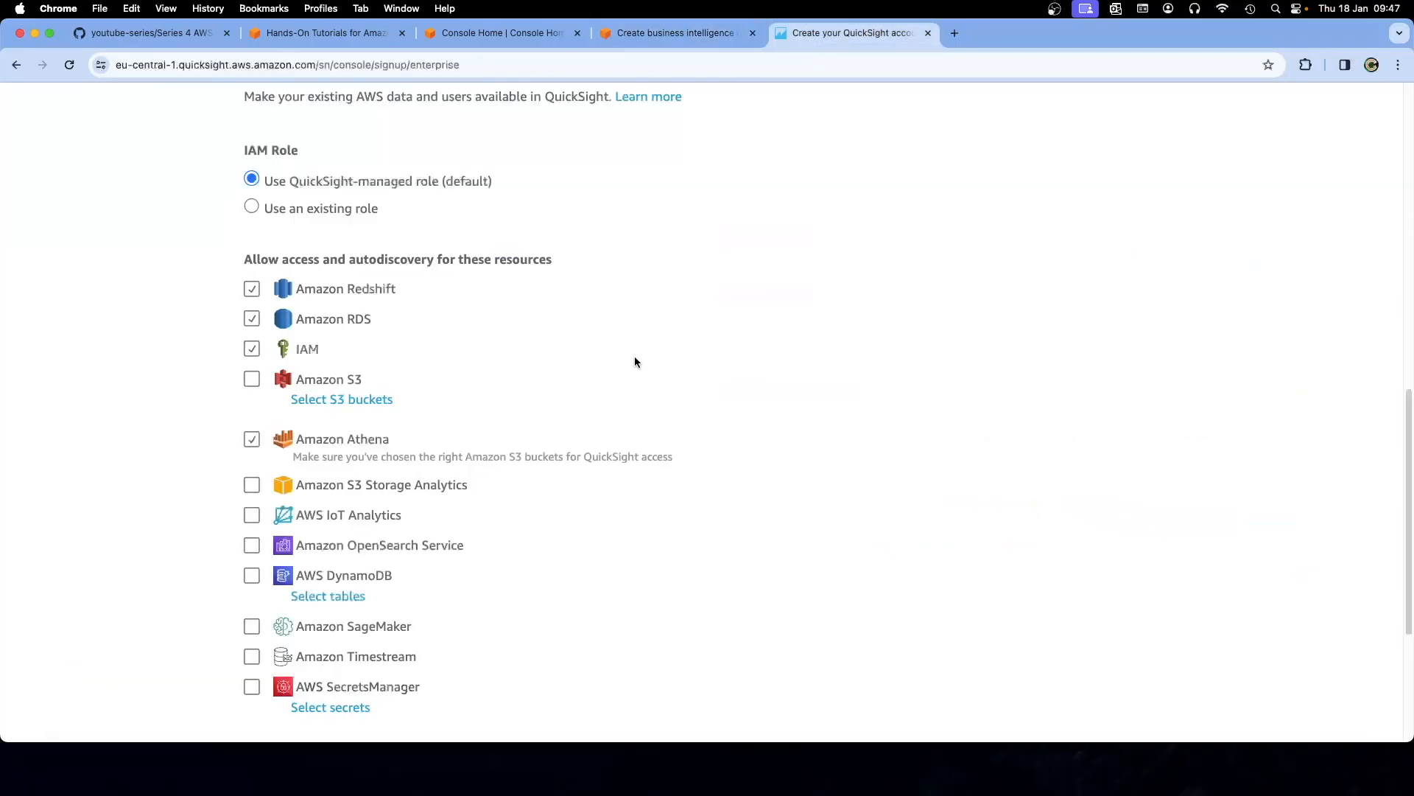
{"action": "left_click", "coordinate": [252, 378]}
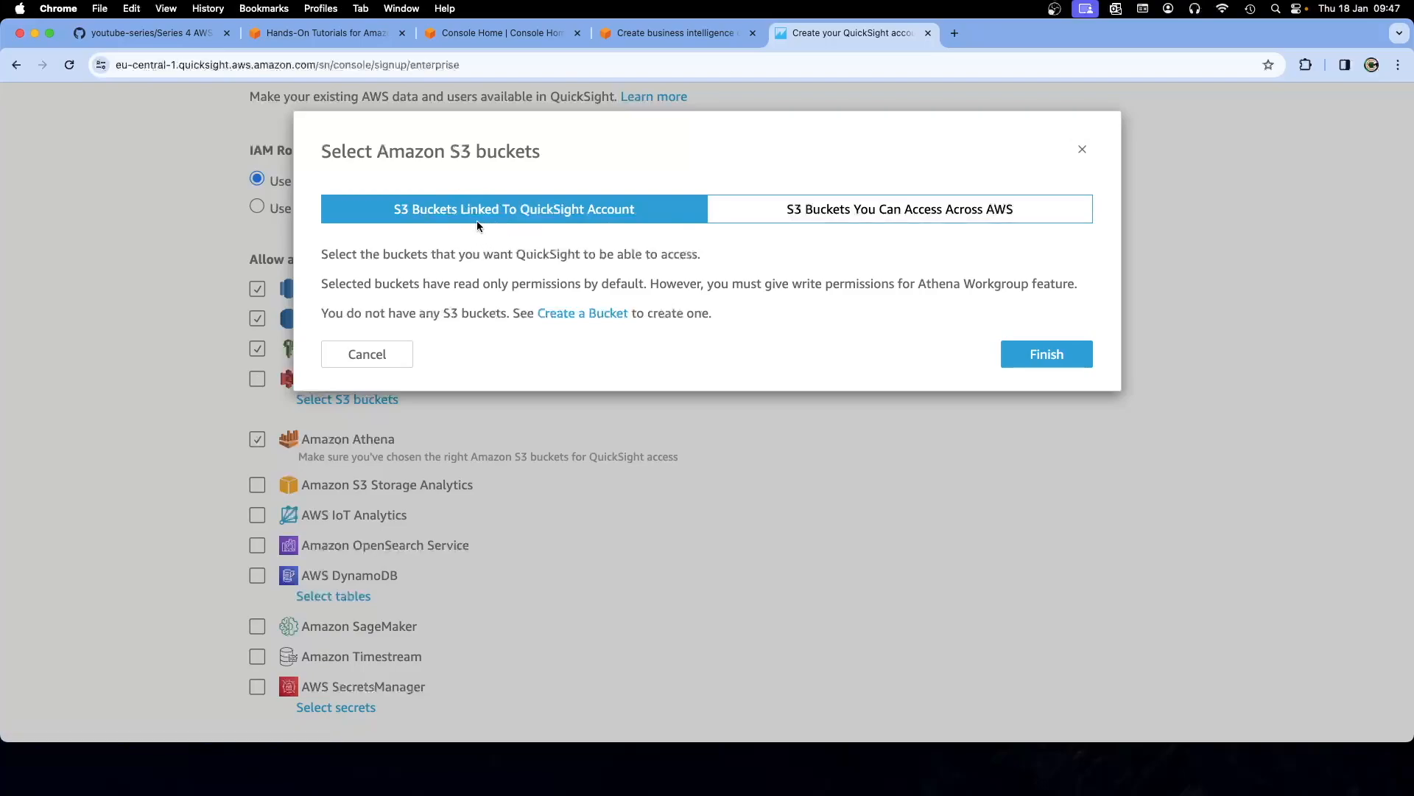
{"action": "left_click", "coordinate": [1082, 149]}
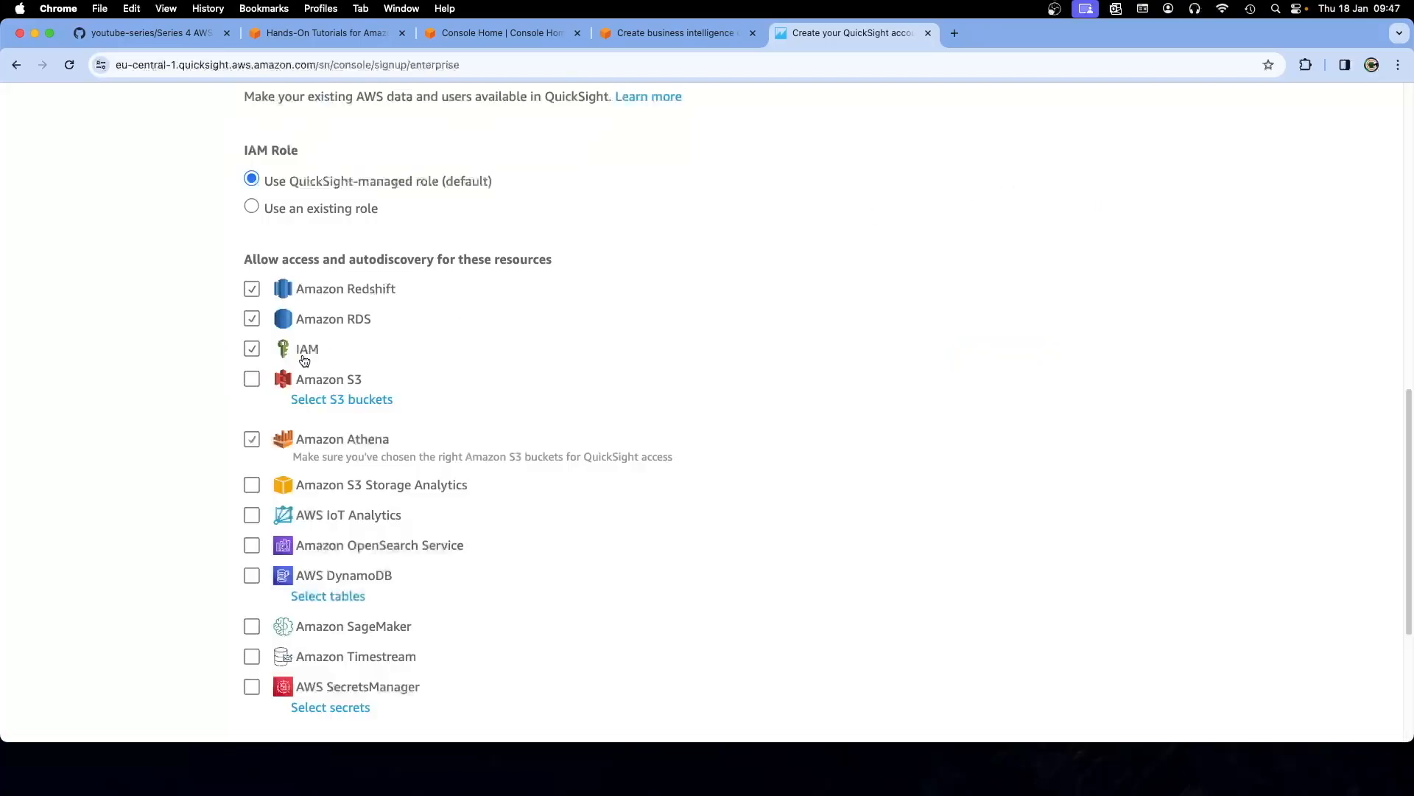
{"action": "scroll", "coordinate": [176, 398], "scroll_direction": "down", "scroll_amount": 1}
{"action": "scroll", "coordinate": [176, 398], "scroll_direction": "down", "scroll_amount": 3}
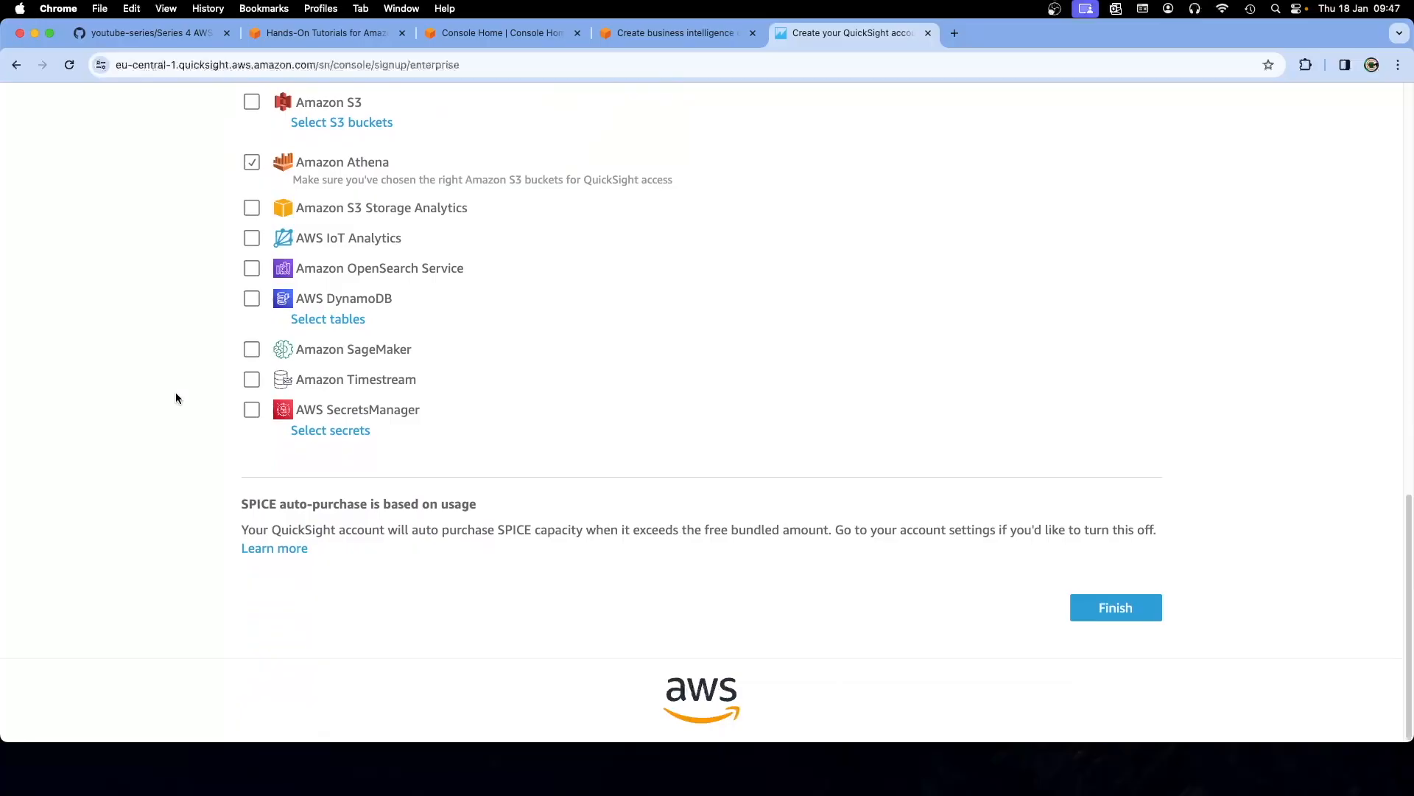
{"action": "left_click", "coordinate": [657, 35]}
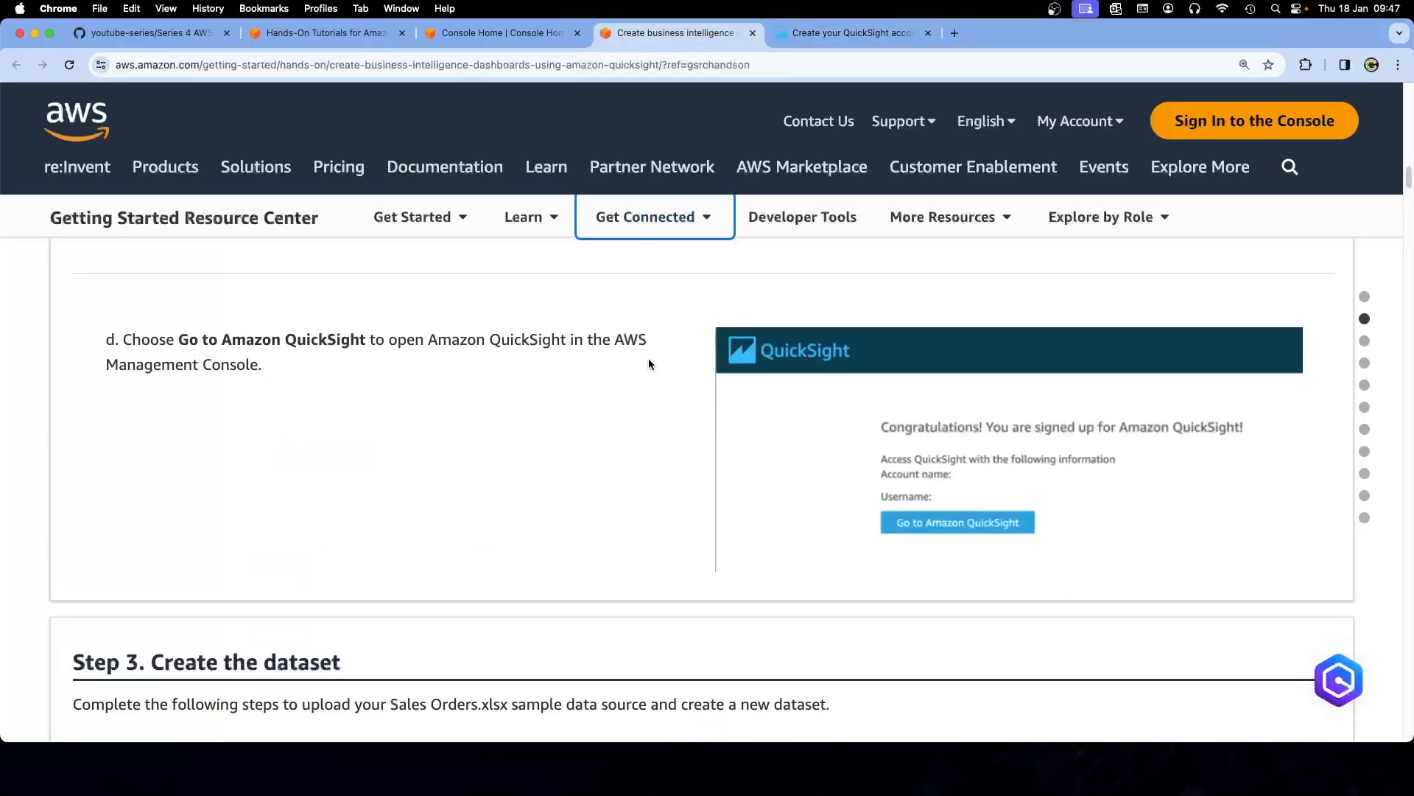
{"action": "scroll", "coordinate": [648, 364], "scroll_direction": "down", "scroll_amount": 5}
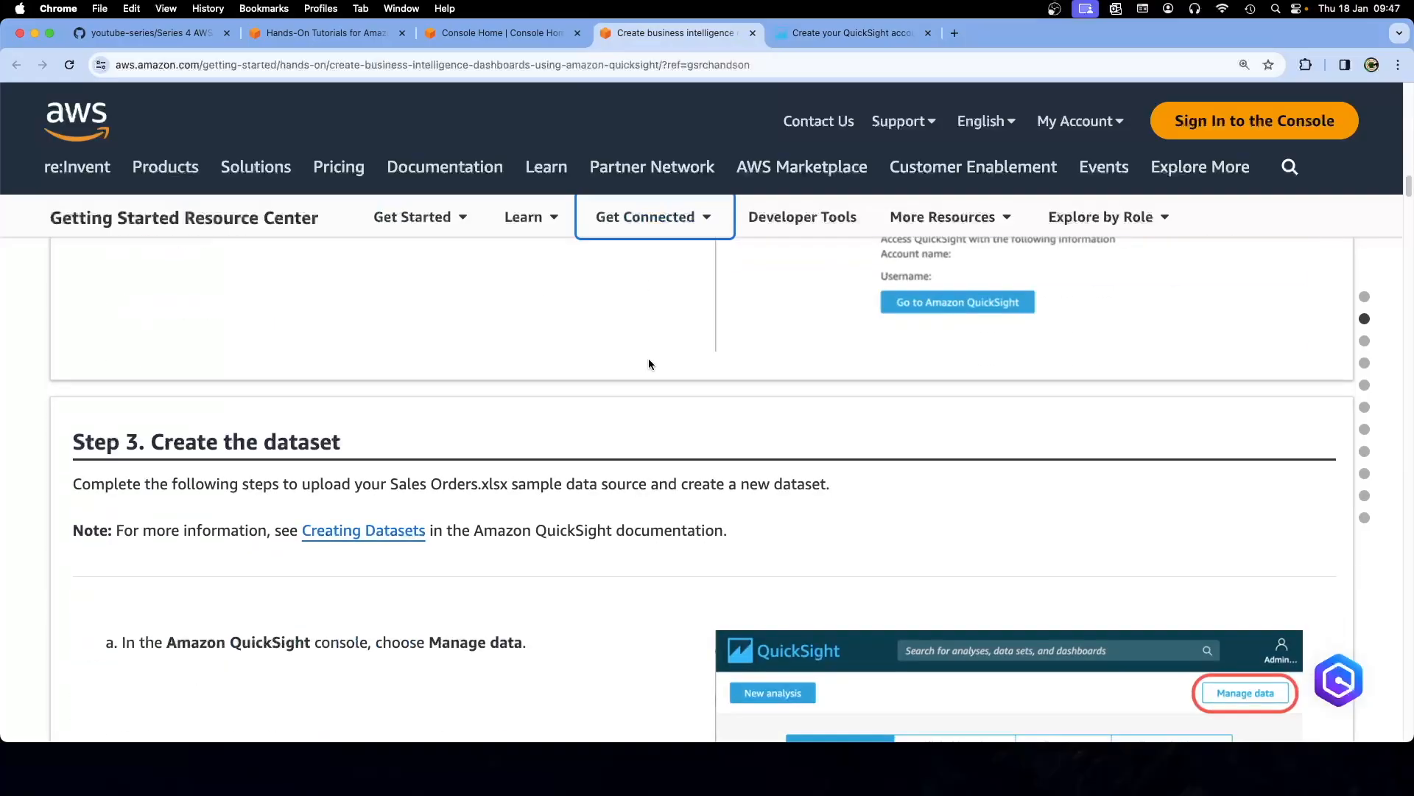
{"action": "scroll", "coordinate": [648, 363], "scroll_direction": "down", "scroll_amount": 2}
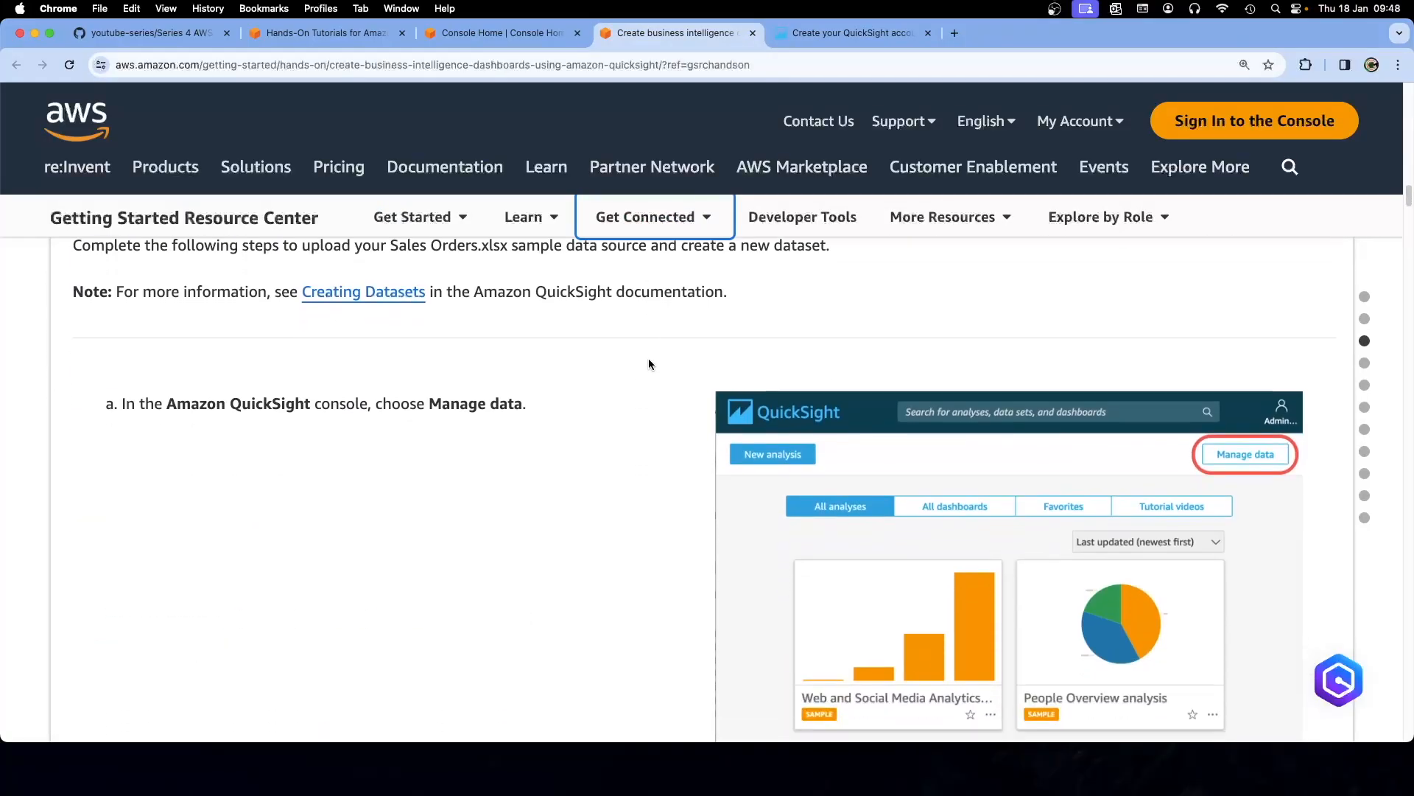
{"action": "scroll", "coordinate": [648, 363], "scroll_direction": "down", "scroll_amount": 7}
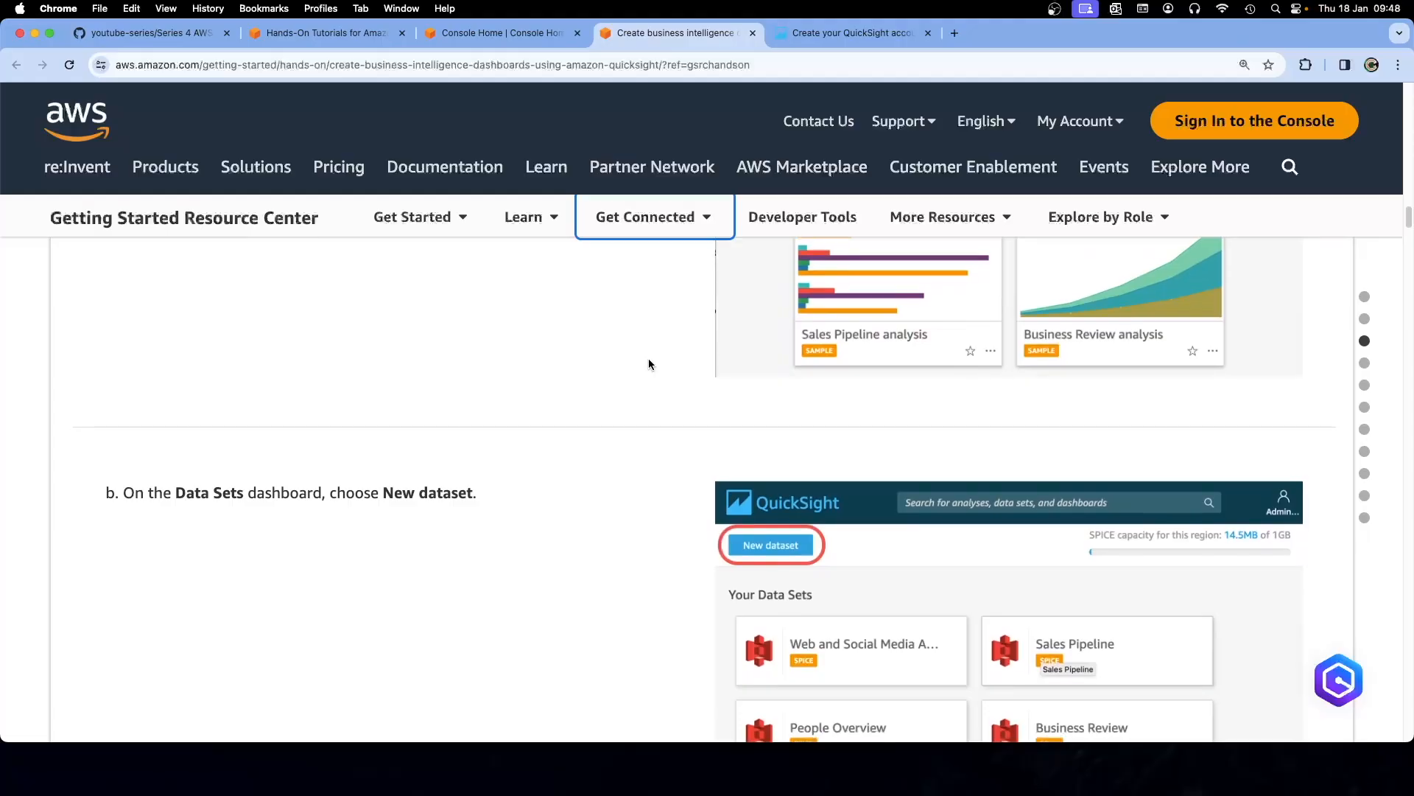
{"action": "scroll", "coordinate": [648, 364], "scroll_direction": "down", "scroll_amount": 2}
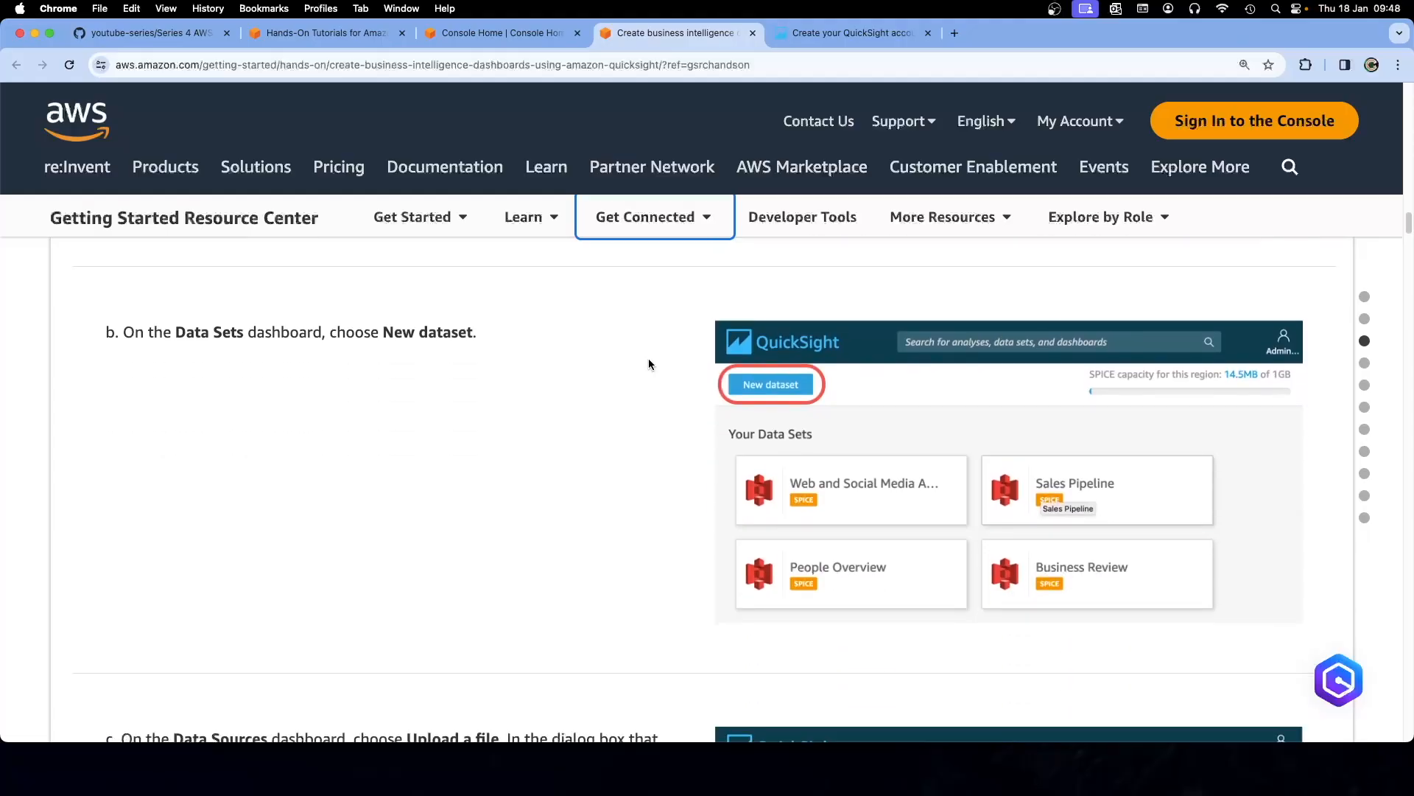
{"action": "scroll", "coordinate": [648, 361], "scroll_direction": "up", "scroll_amount": 20}
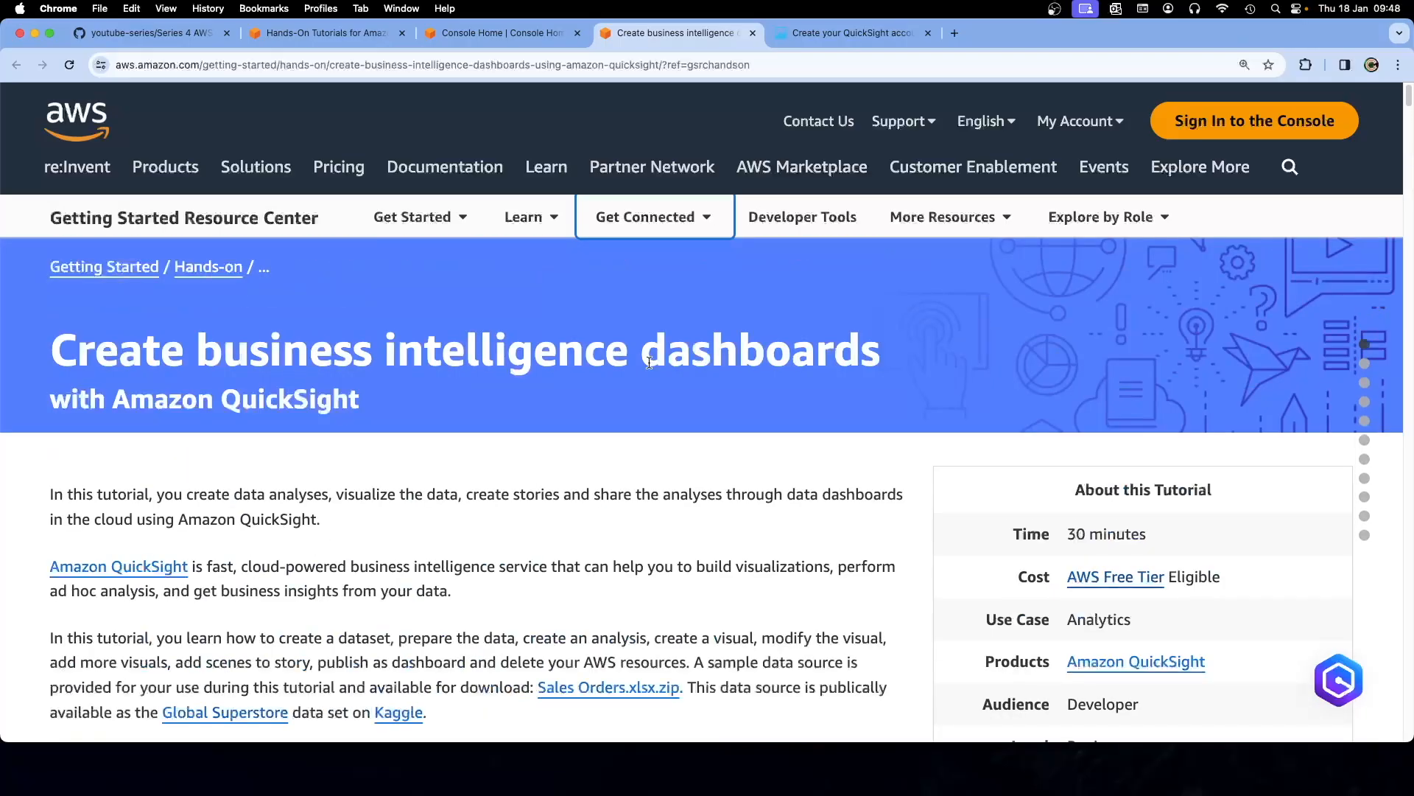
{"action": "scroll", "coordinate": [649, 363], "scroll_direction": "down", "scroll_amount": 2}
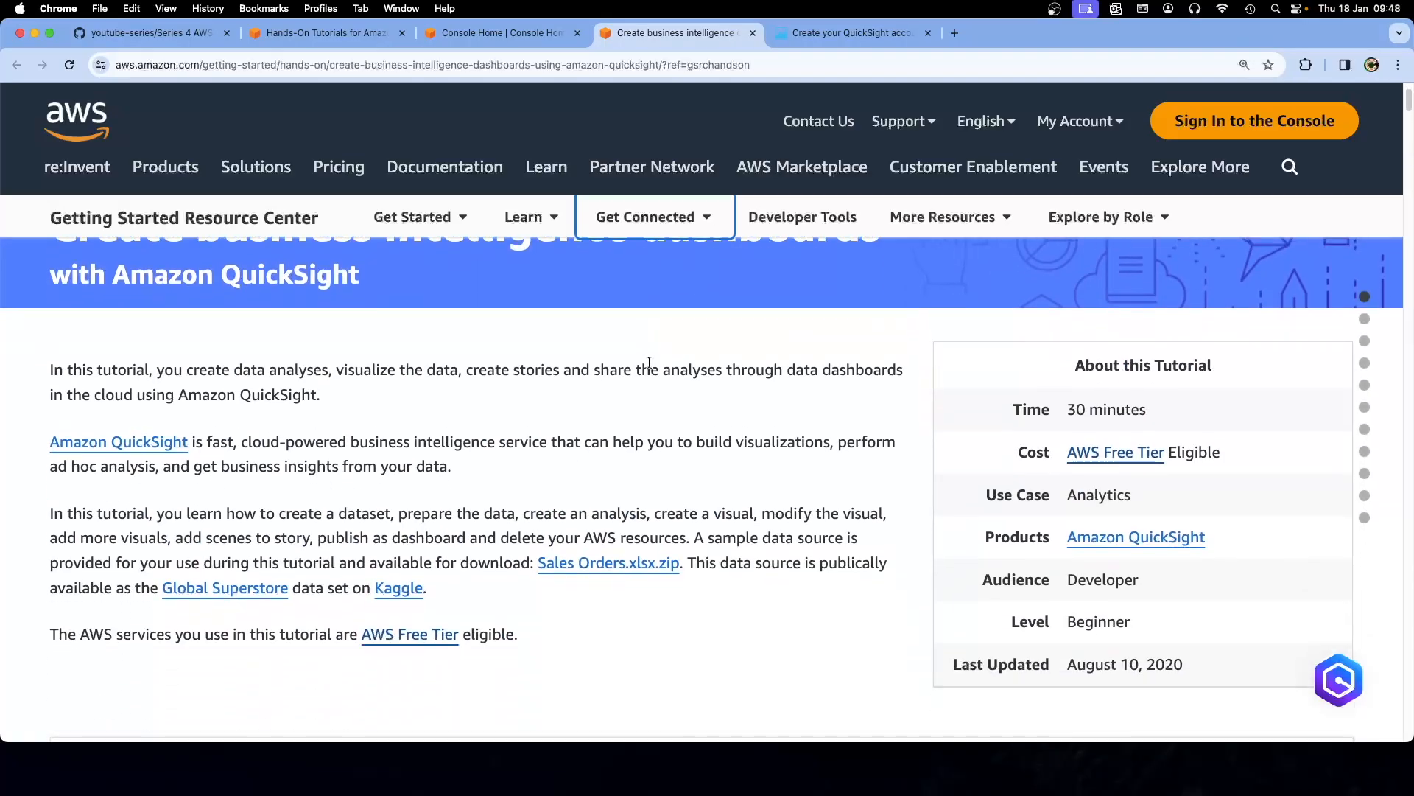
{"action": "scroll", "coordinate": [649, 362], "scroll_direction": "down", "scroll_amount": 2}
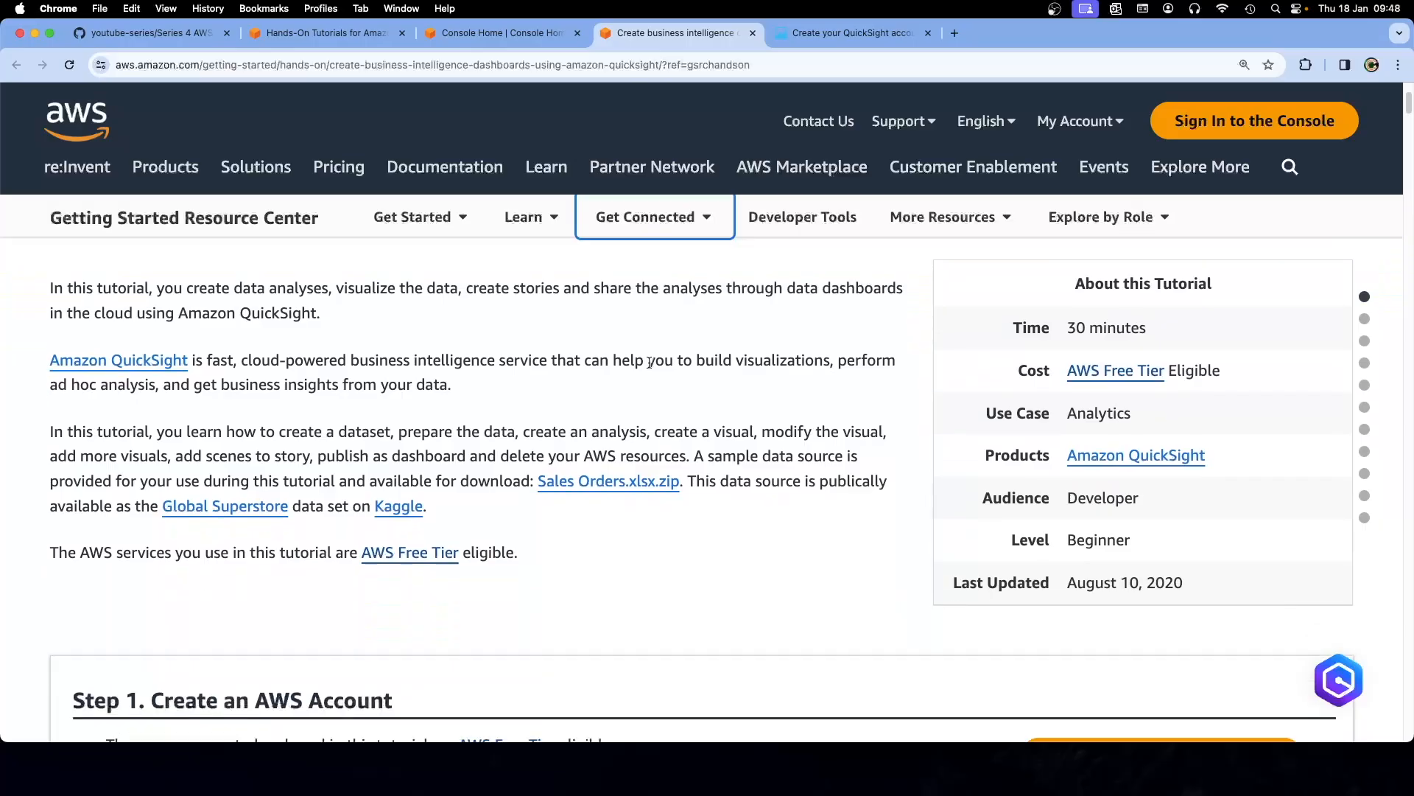
{"action": "scroll", "coordinate": [649, 362], "scroll_direction": "down", "scroll_amount": 10}
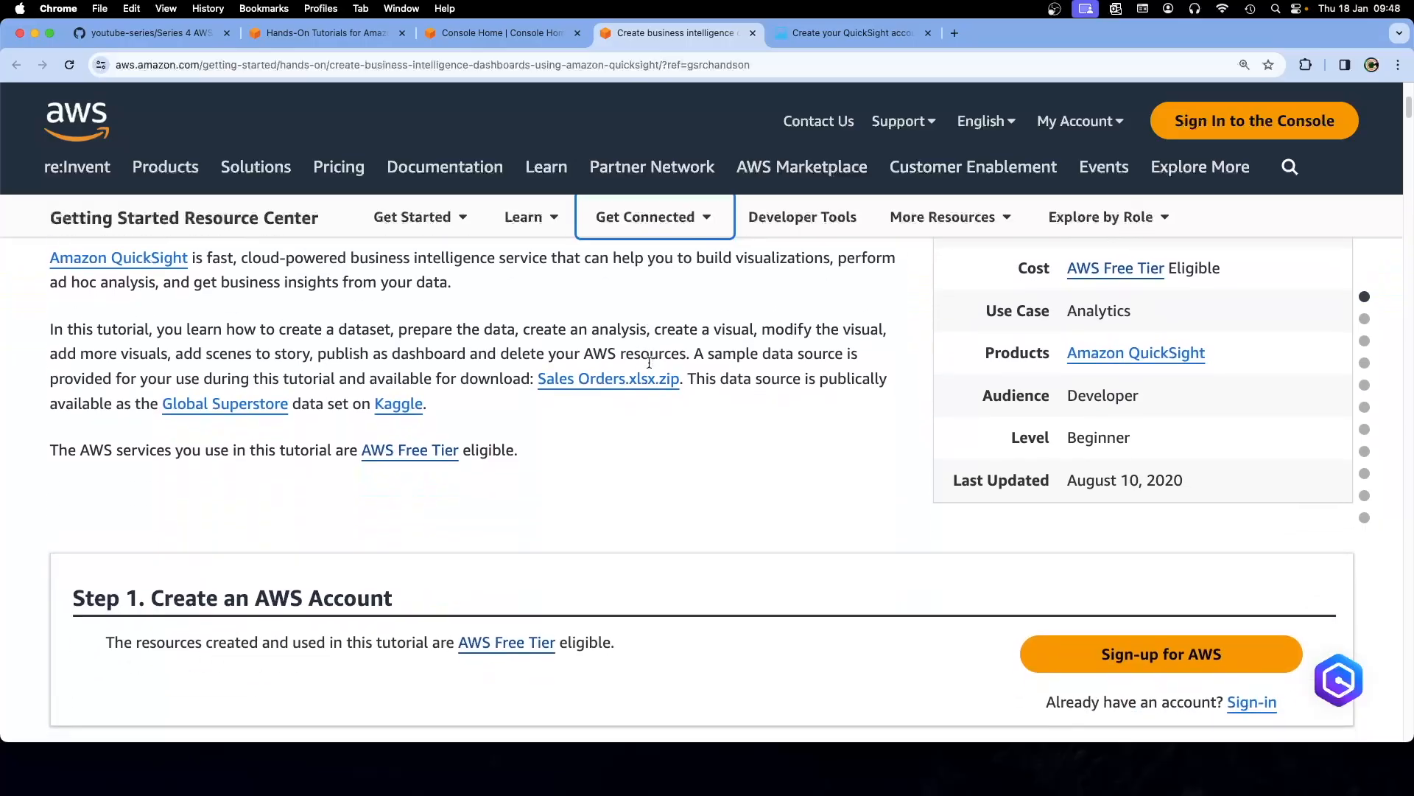
{"action": "scroll", "coordinate": [649, 363], "scroll_direction": "down", "scroll_amount": 10}
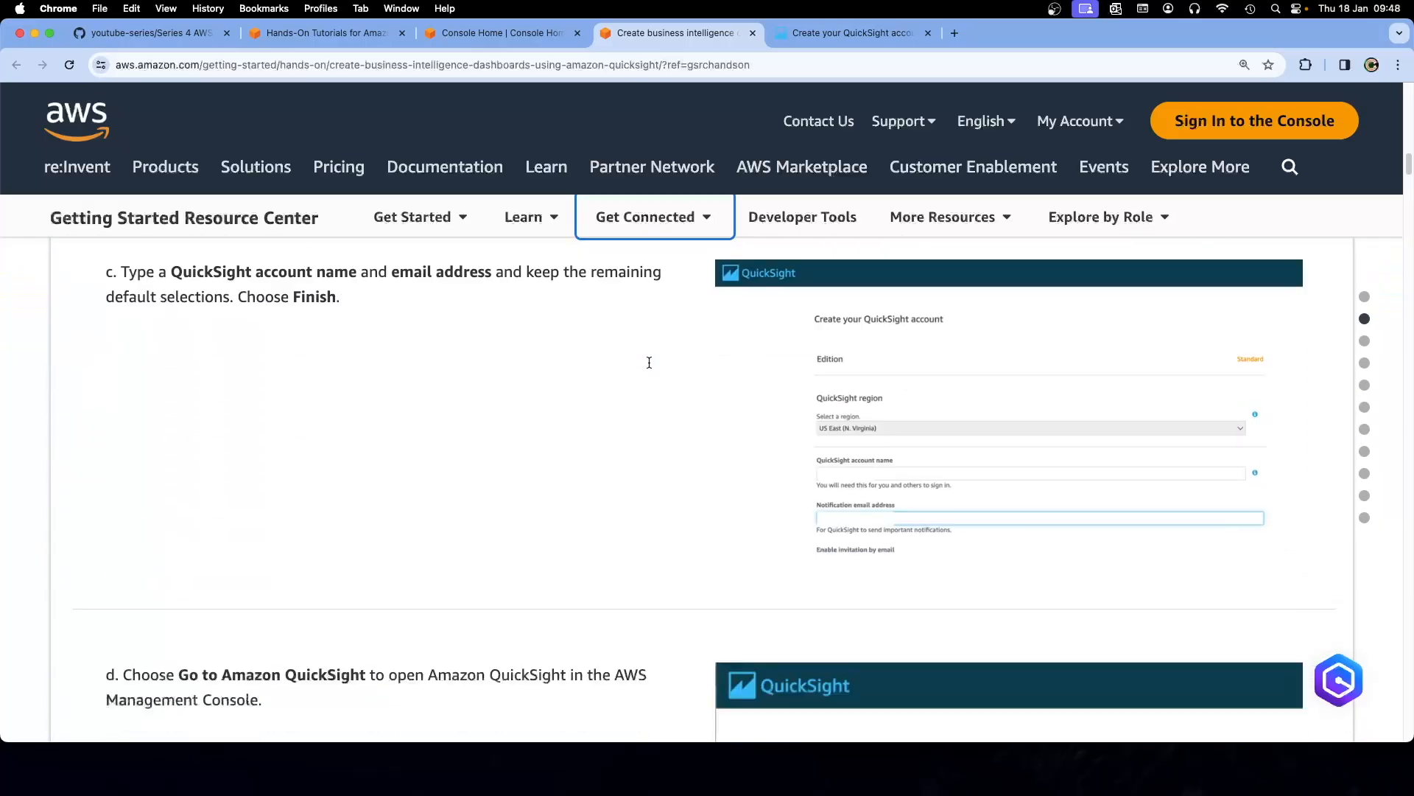
{"action": "left_click", "coordinate": [811, 33]}
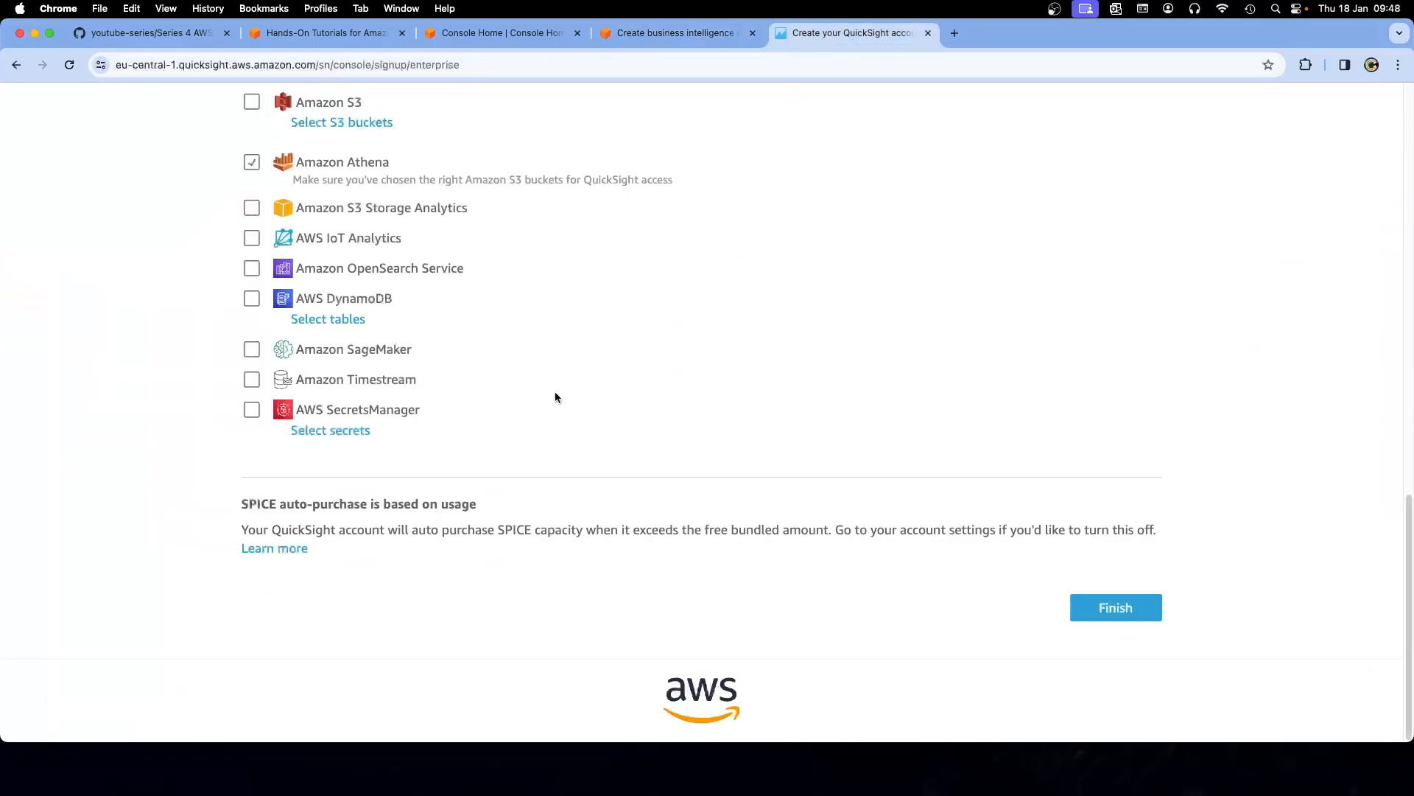
Submit the signup form, then return to it after the invalid account name error
{"action": "scroll", "coordinate": [555, 391], "scroll_direction": "up", "scroll_amount": 3}
{"action": "scroll", "coordinate": [556, 399], "scroll_direction": "up", "scroll_amount": 2}
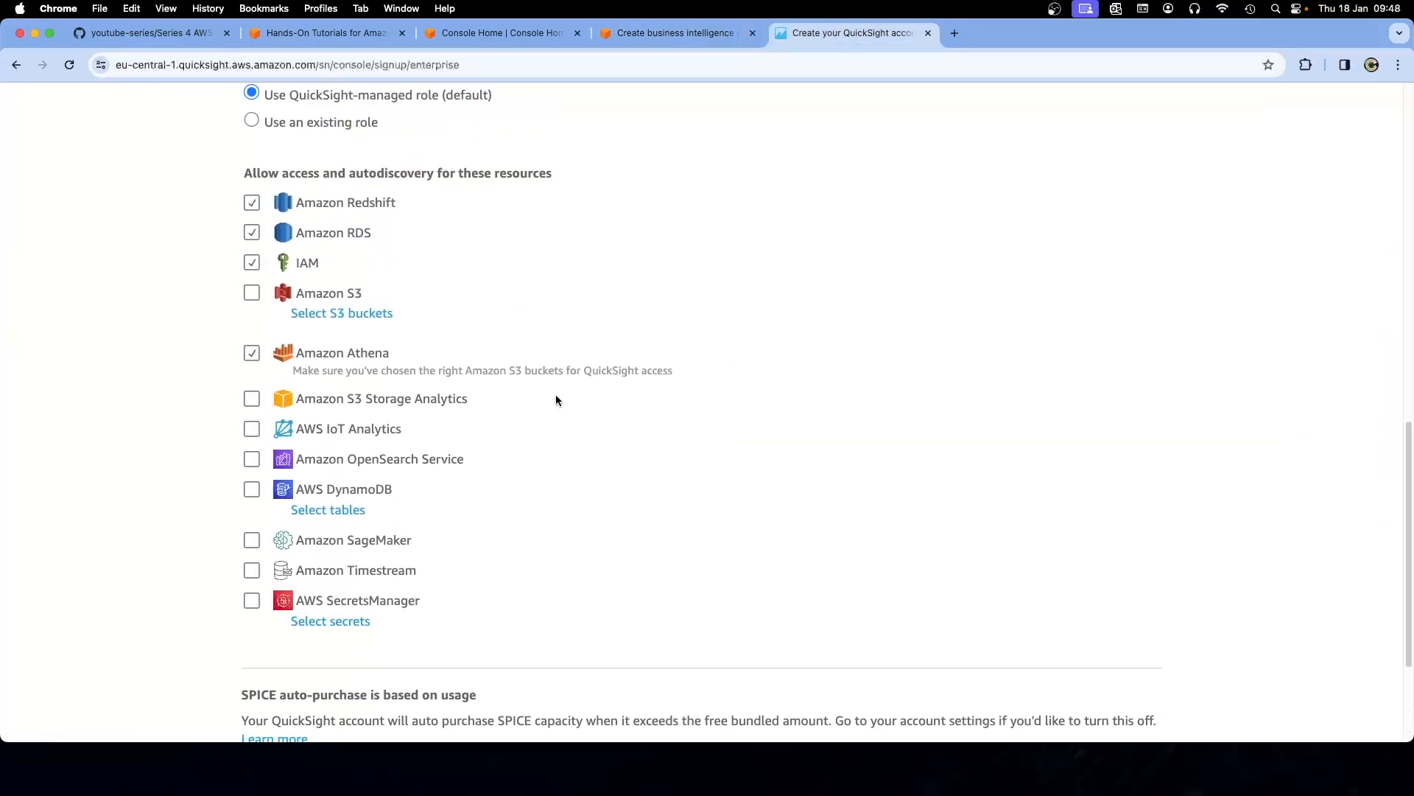
{"action": "scroll", "coordinate": [555, 398], "scroll_direction": "down", "scroll_amount": 1}
{"action": "scroll", "coordinate": [555, 396], "scroll_direction": "down", "scroll_amount": 5}
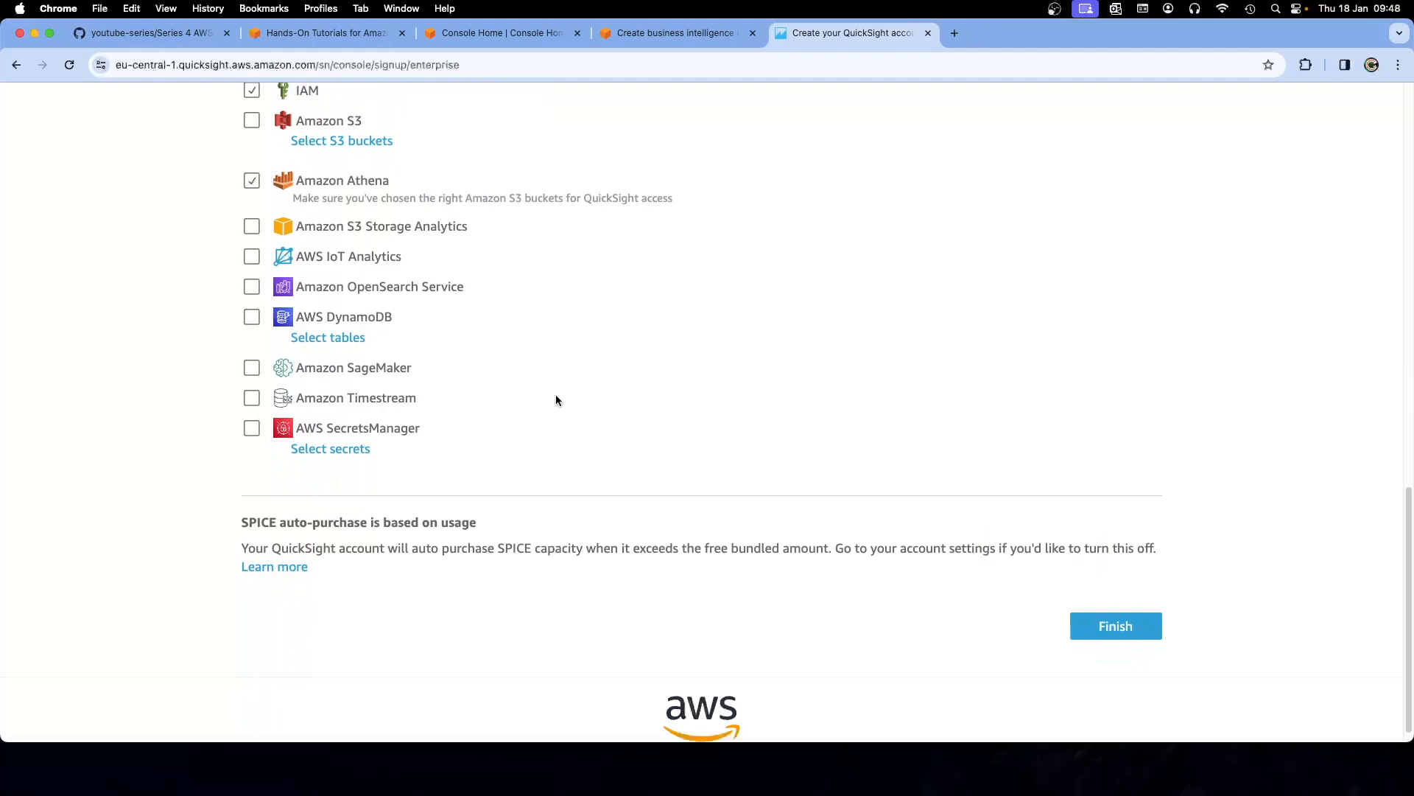
{"action": "left_click", "coordinate": [1114, 605]}
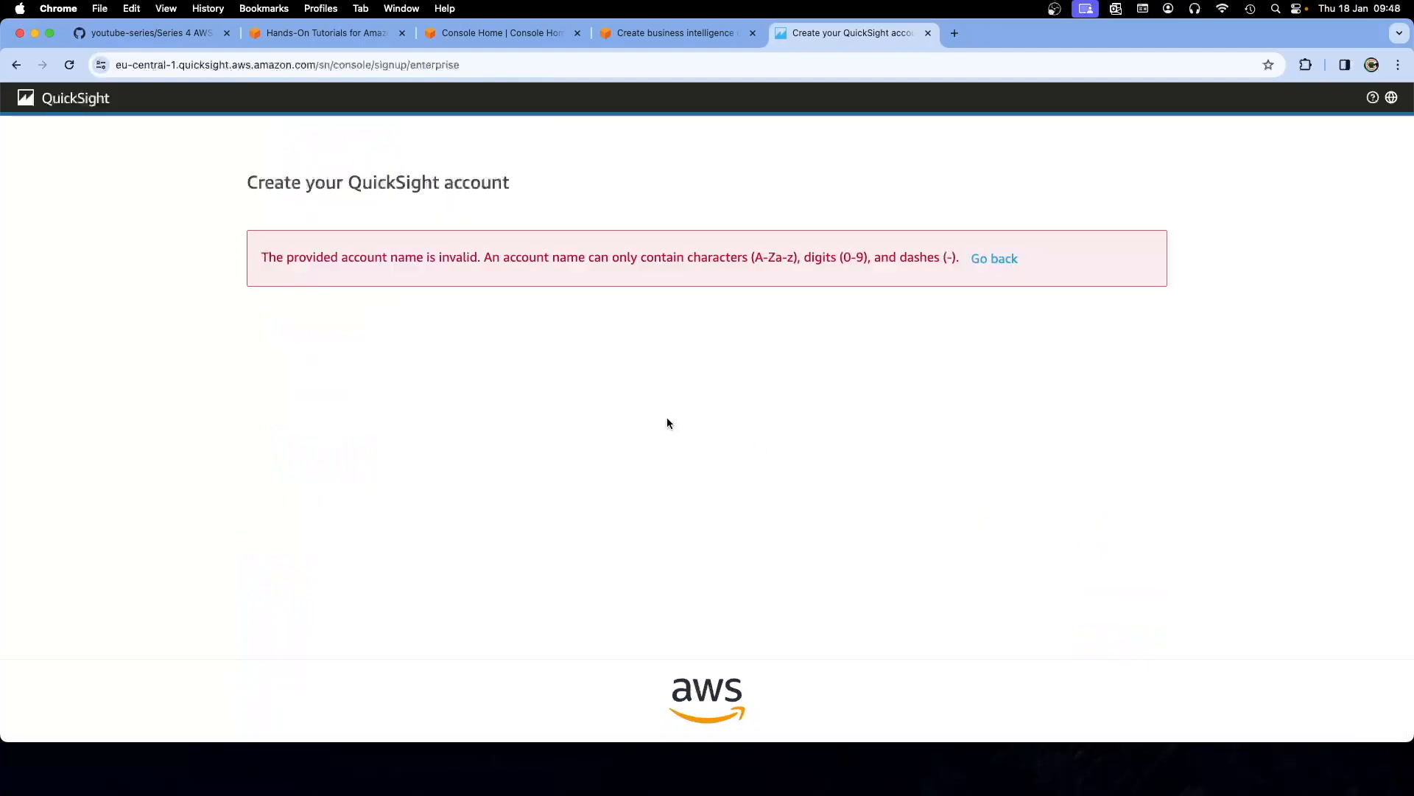
{"action": "left_click", "coordinate": [995, 258]}
Change the account name's '.eu' ending to '_eu' using the saved suggestion
{"action": "scroll", "coordinate": [640, 427], "scroll_direction": "down", "scroll_amount": 3}
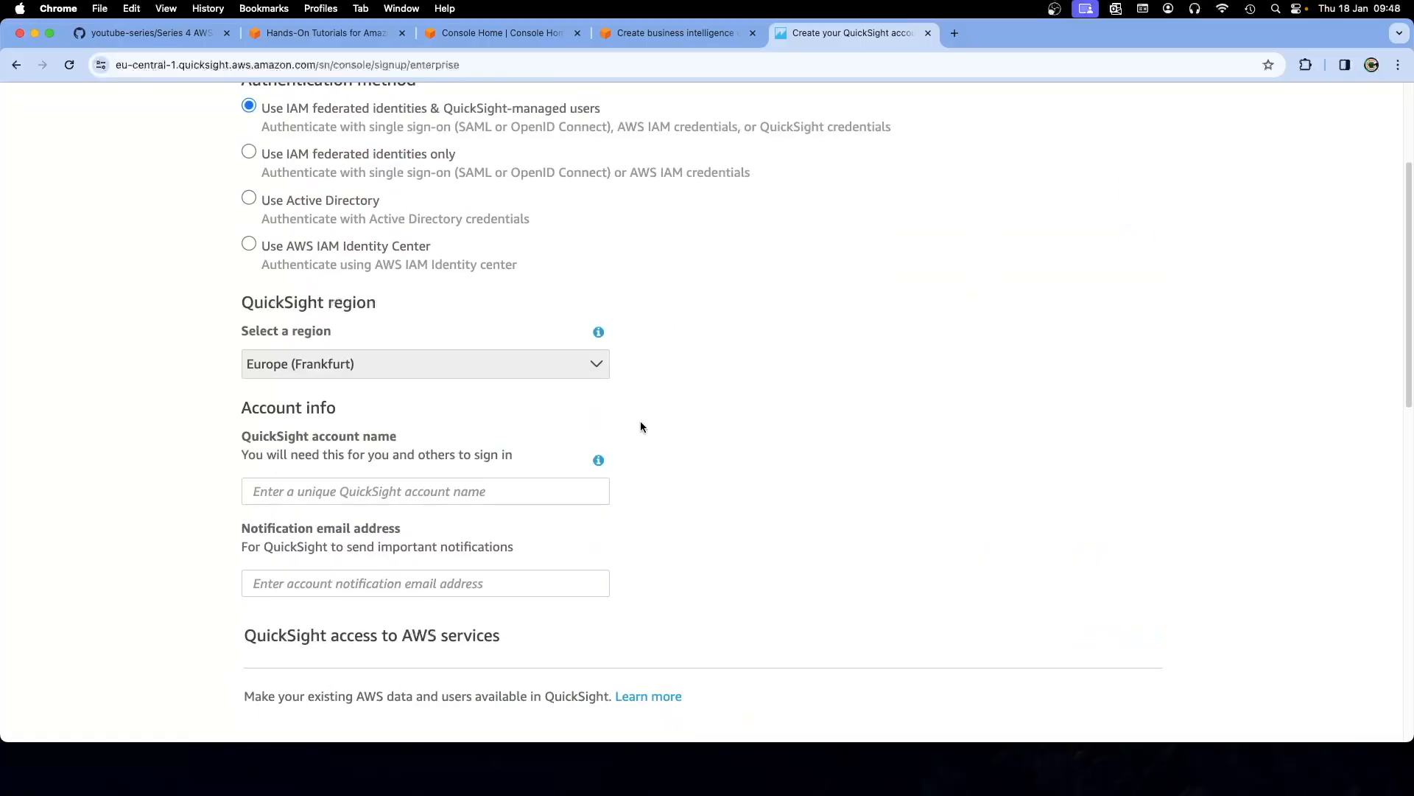
{"action": "left_click", "coordinate": [367, 483]}
{"action": "left_click", "coordinate": [376, 523]}
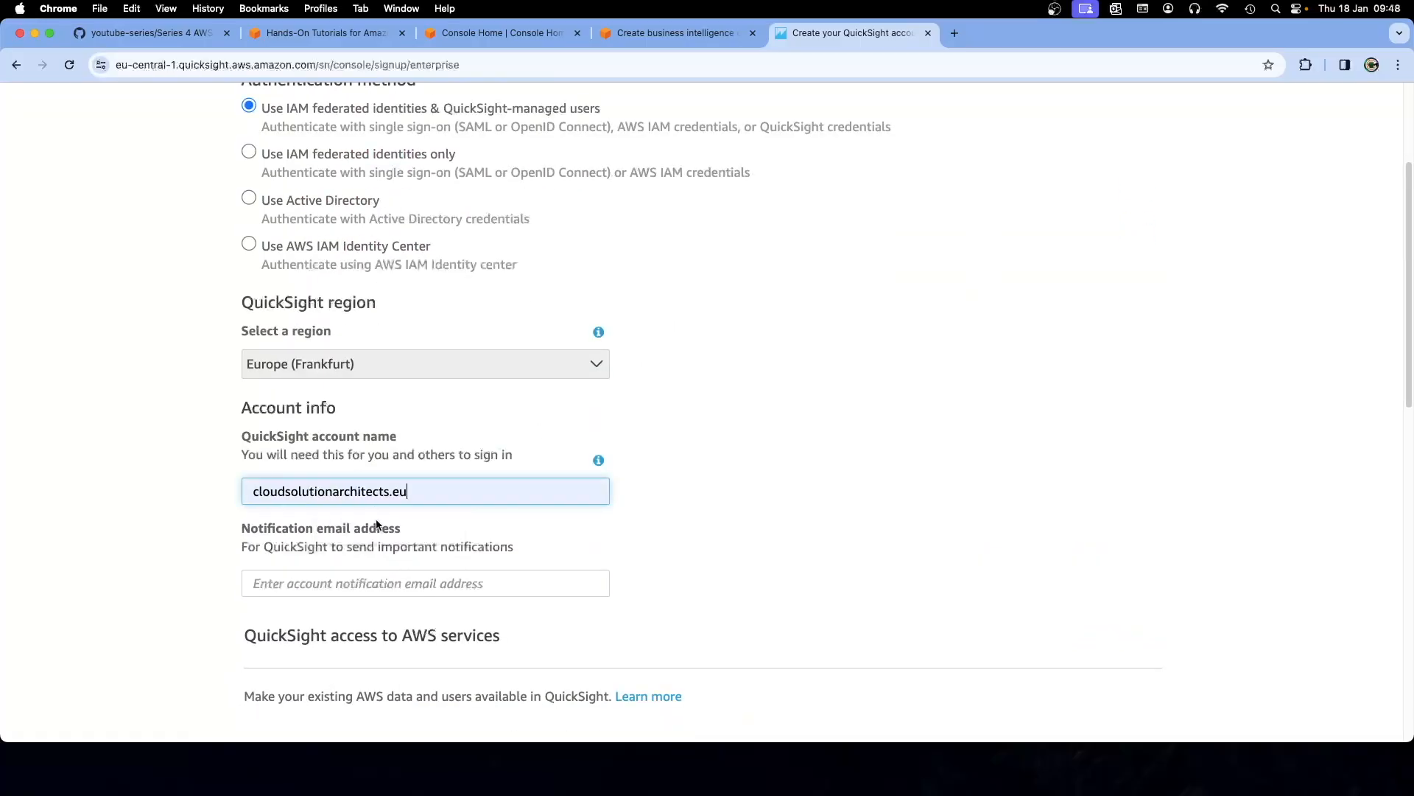
{"action": "key", "text": "BackSpace"}
{"action": "key", "text": "BackSpace"}
{"action": "key", "text": "BackSpace"}
{"action": "left_click", "coordinate": [167, 413]}
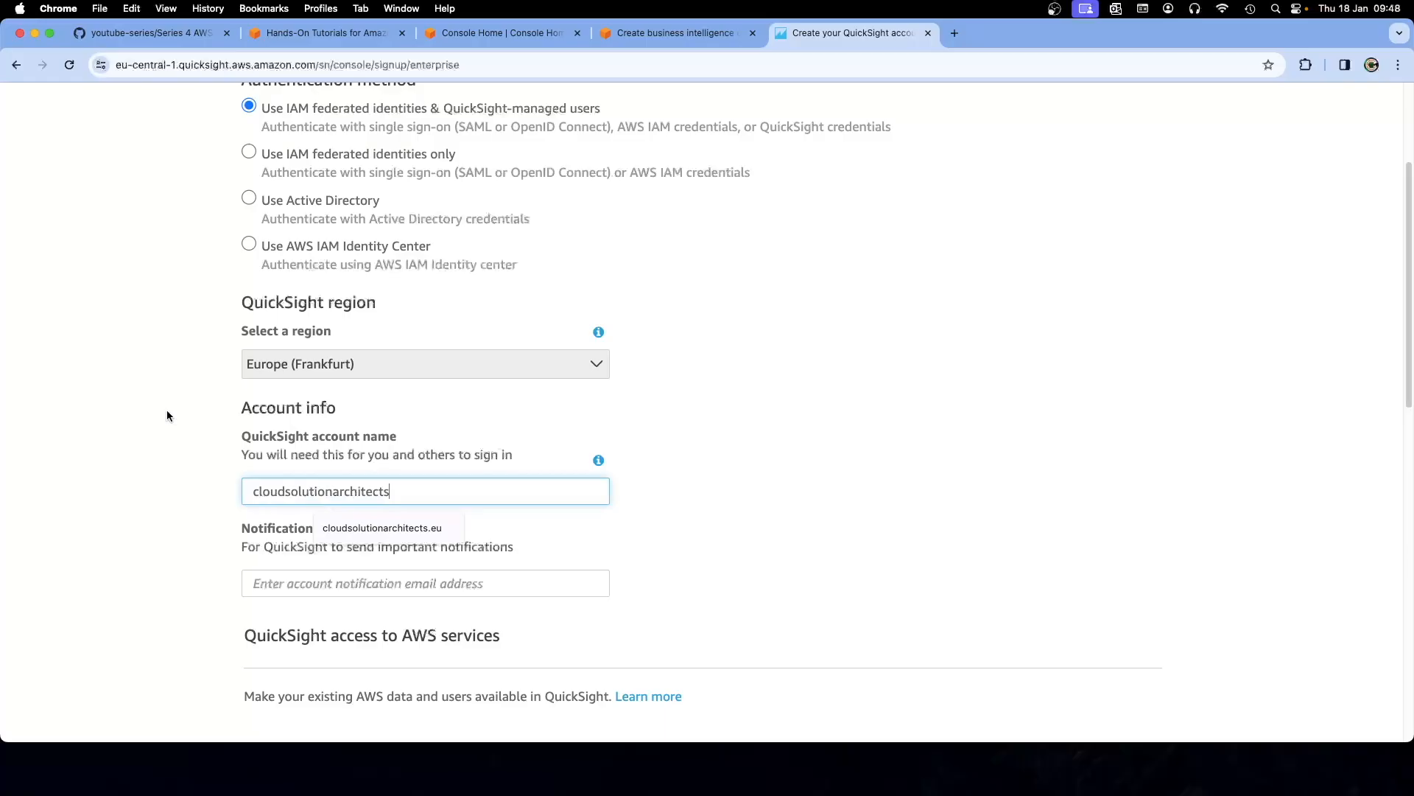
{"action": "left_click", "coordinate": [392, 492]}
{"action": "type", "text": "_eu"}
Fill the notification email from autofill, resubmit, and return after the name is rejected again
{"action": "left_click", "coordinate": [73, 462]}
{"action": "left_click", "coordinate": [293, 583]}
{"action": "left_click", "coordinate": [357, 621]}
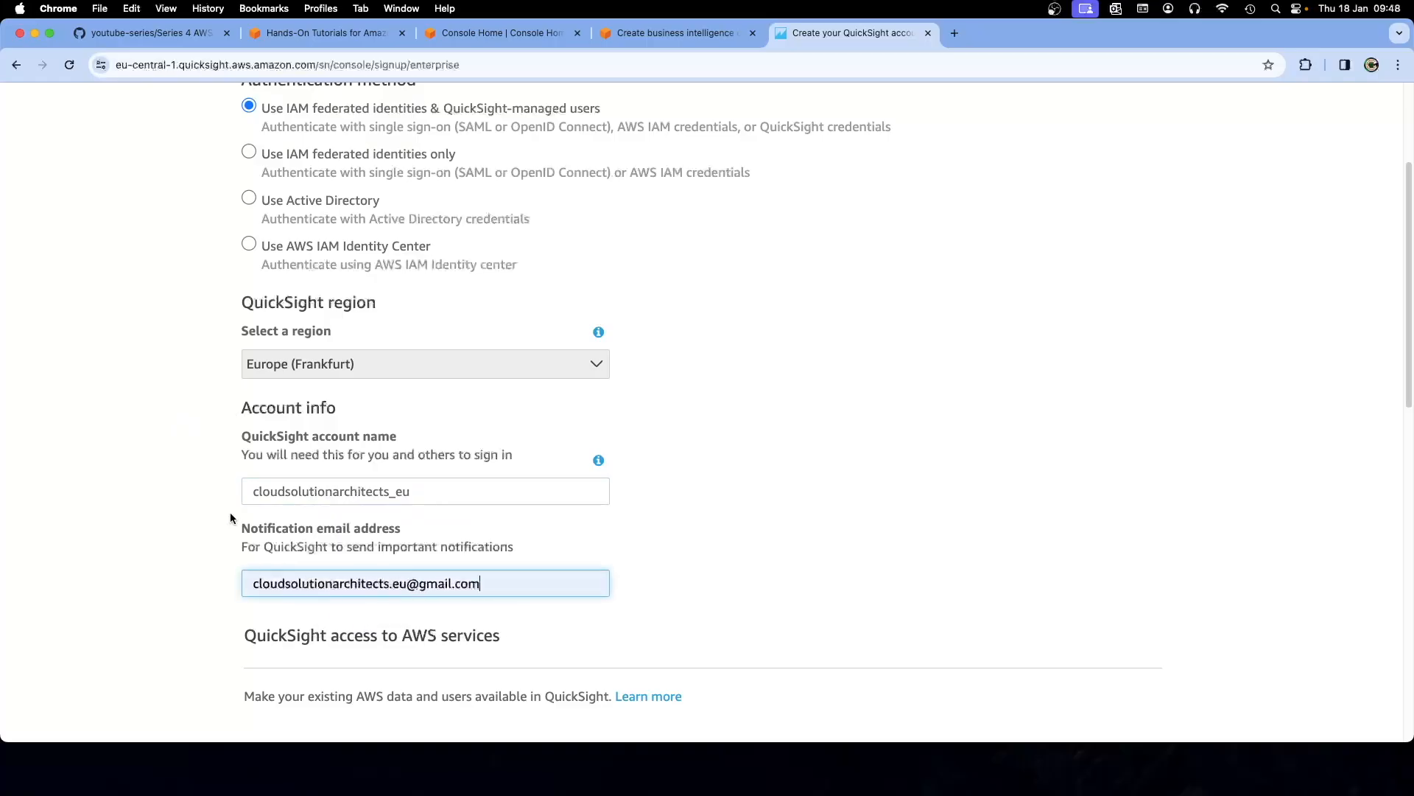
{"action": "left_click", "coordinate": [189, 483]}
{"action": "scroll", "coordinate": [189, 483], "scroll_direction": "down", "scroll_amount": 4}
{"action": "scroll", "coordinate": [188, 484], "scroll_direction": "down", "scroll_amount": 8}
{"action": "left_click", "coordinate": [1114, 607]}
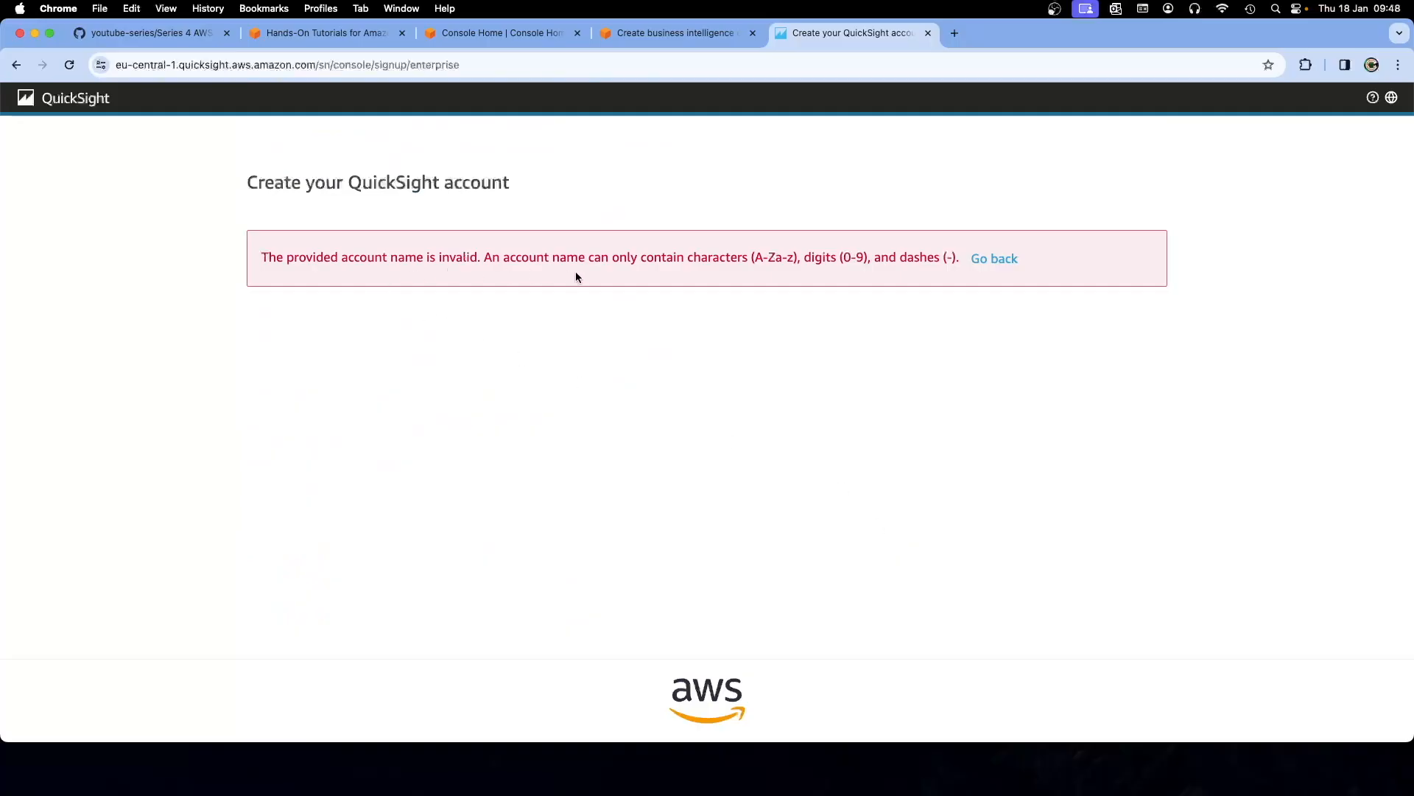
{"action": "left_click", "coordinate": [991, 258]}
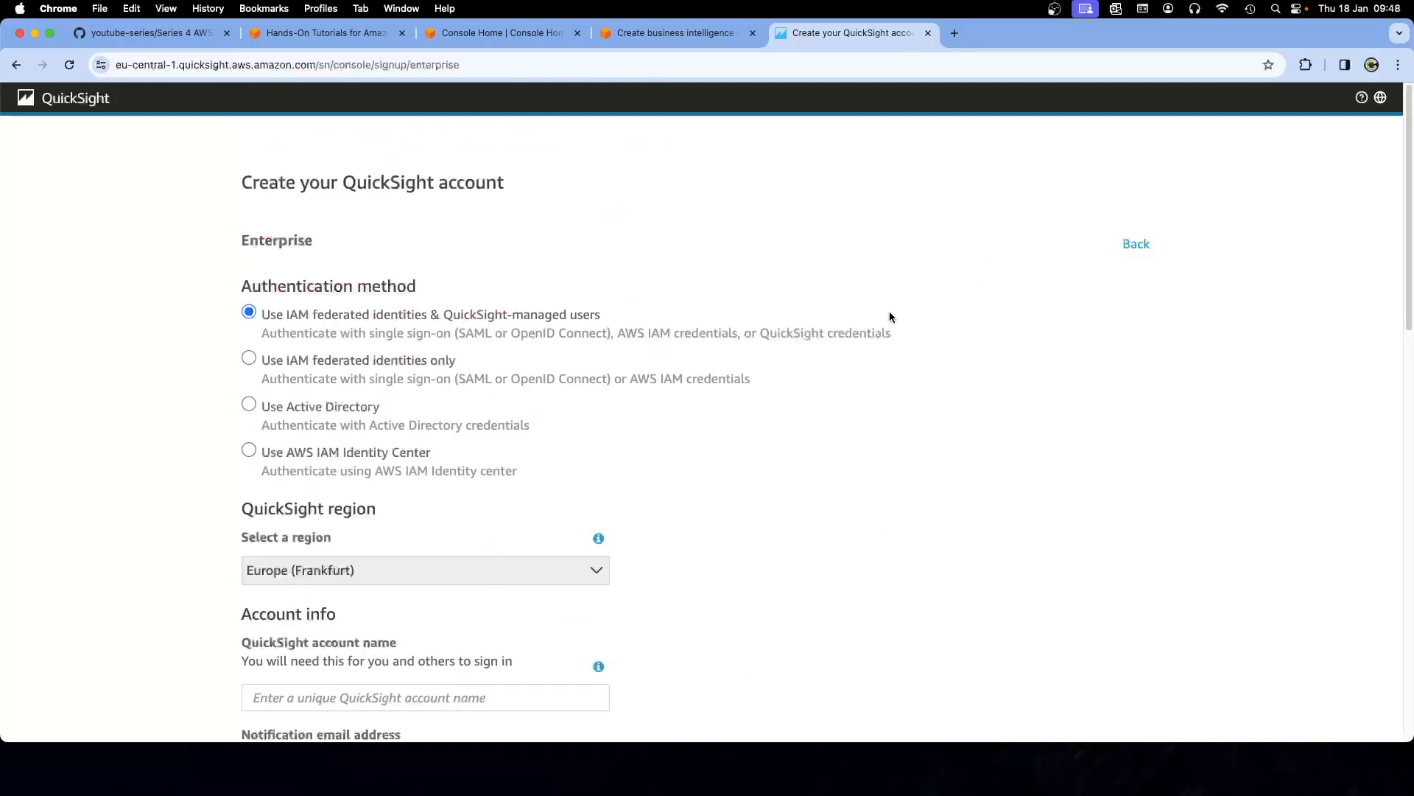
Set the account name to 'cloudsolutionarchitects-eu', using a dash instead of the dot
{"action": "scroll", "coordinate": [500, 449], "scroll_direction": "down", "scroll_amount": 4}
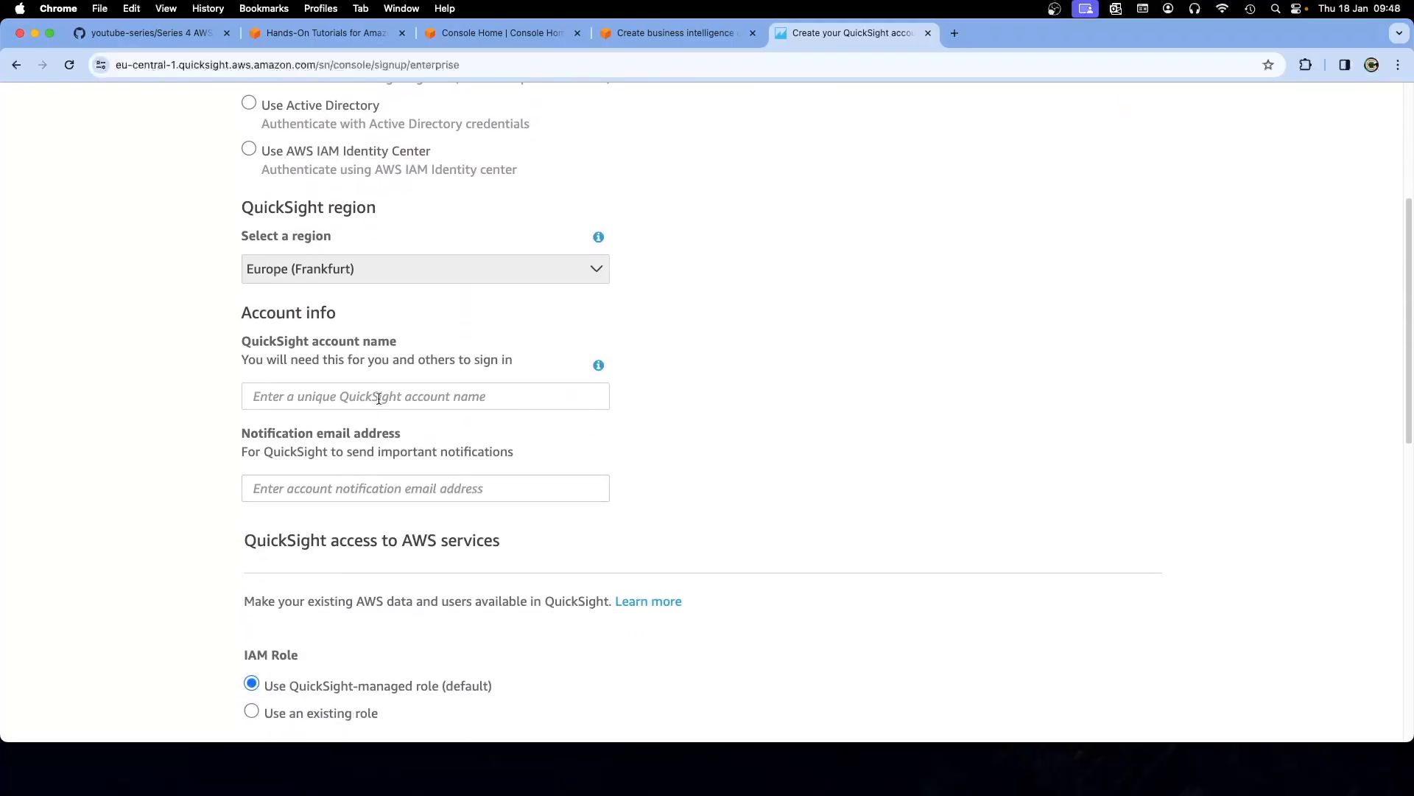
{"action": "left_click", "coordinate": [379, 398]}
{"action": "left_click", "coordinate": [382, 433]}
{"action": "left_click", "coordinate": [393, 397]}
{"action": "key", "text": "BackSpace"}
{"action": "type", "text": "-"}
Fill the notification email from autofill and submit the signup to create the account
{"action": "key", "text": "Tab"}
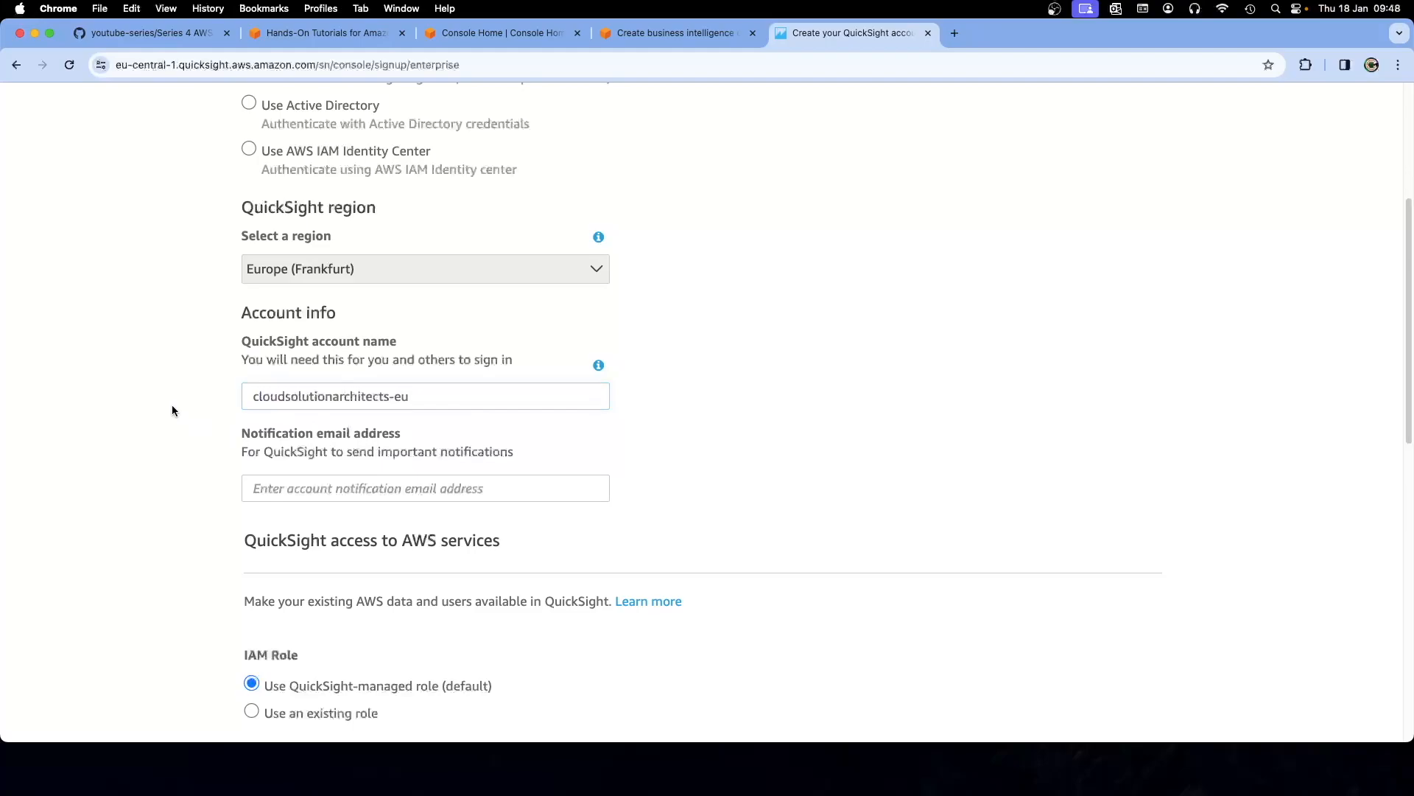
{"action": "key", "text": "Down"}
{"action": "key", "text": "Return"}
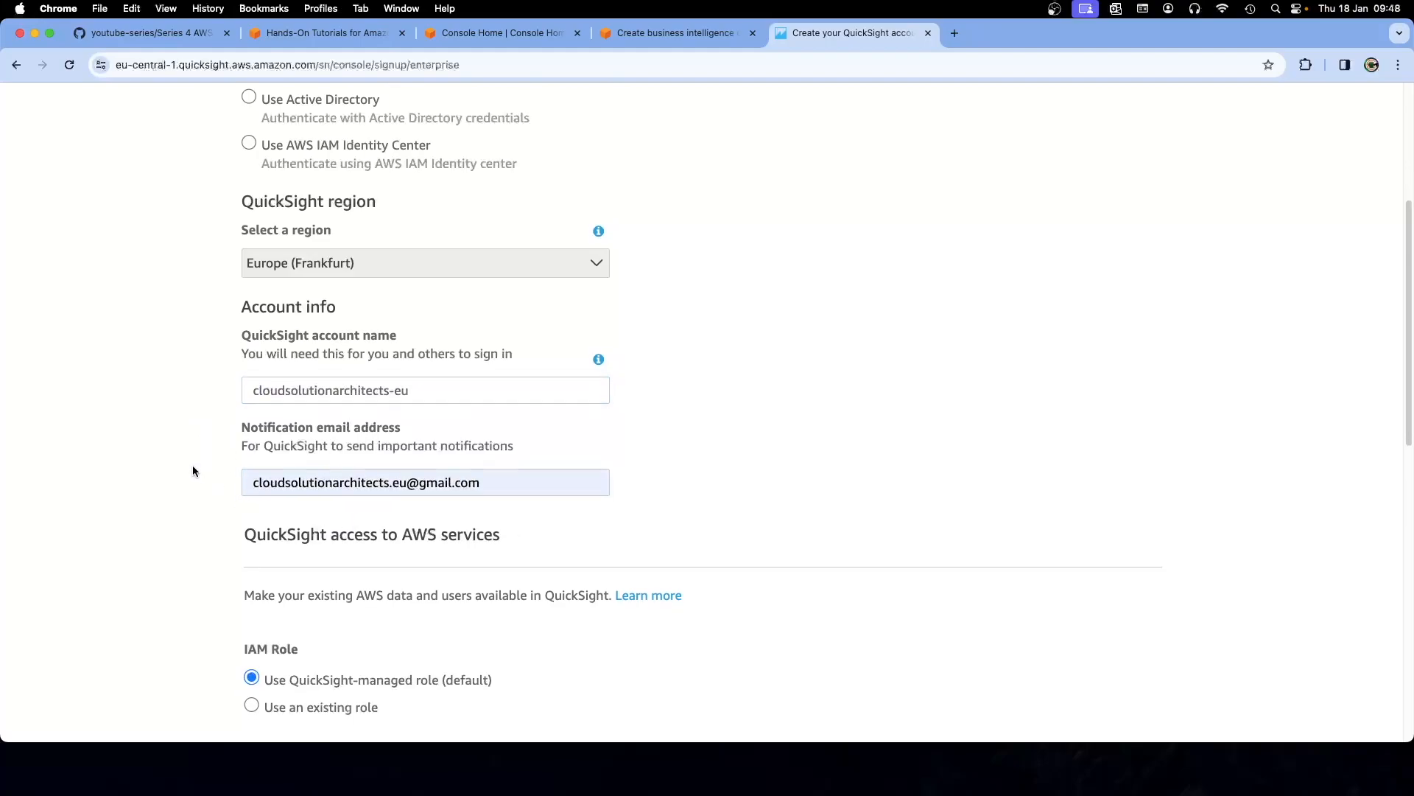
{"action": "scroll", "coordinate": [193, 470], "scroll_direction": "down", "scroll_amount": 10}
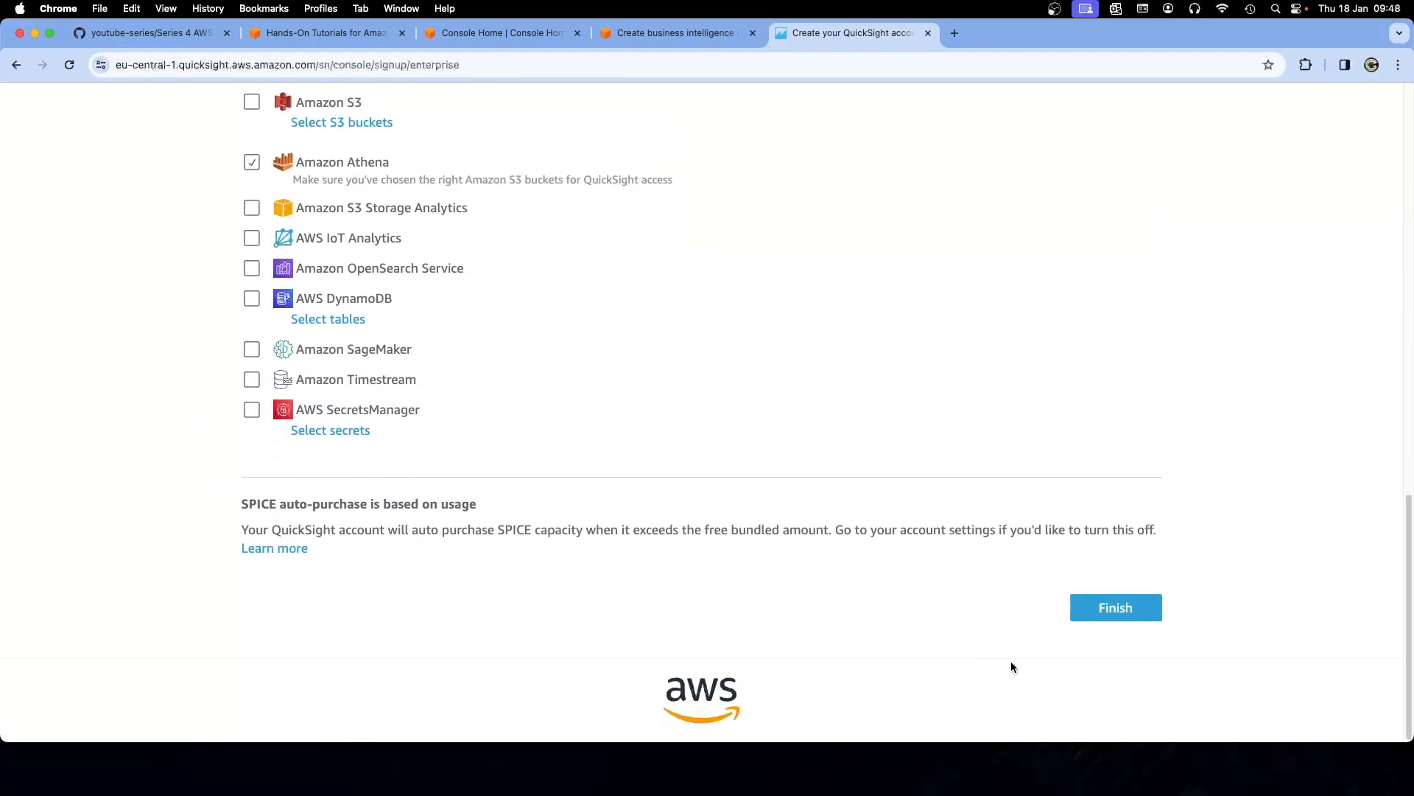
{"action": "scroll", "coordinate": [768, 439], "scroll_direction": "up", "scroll_amount": 3}
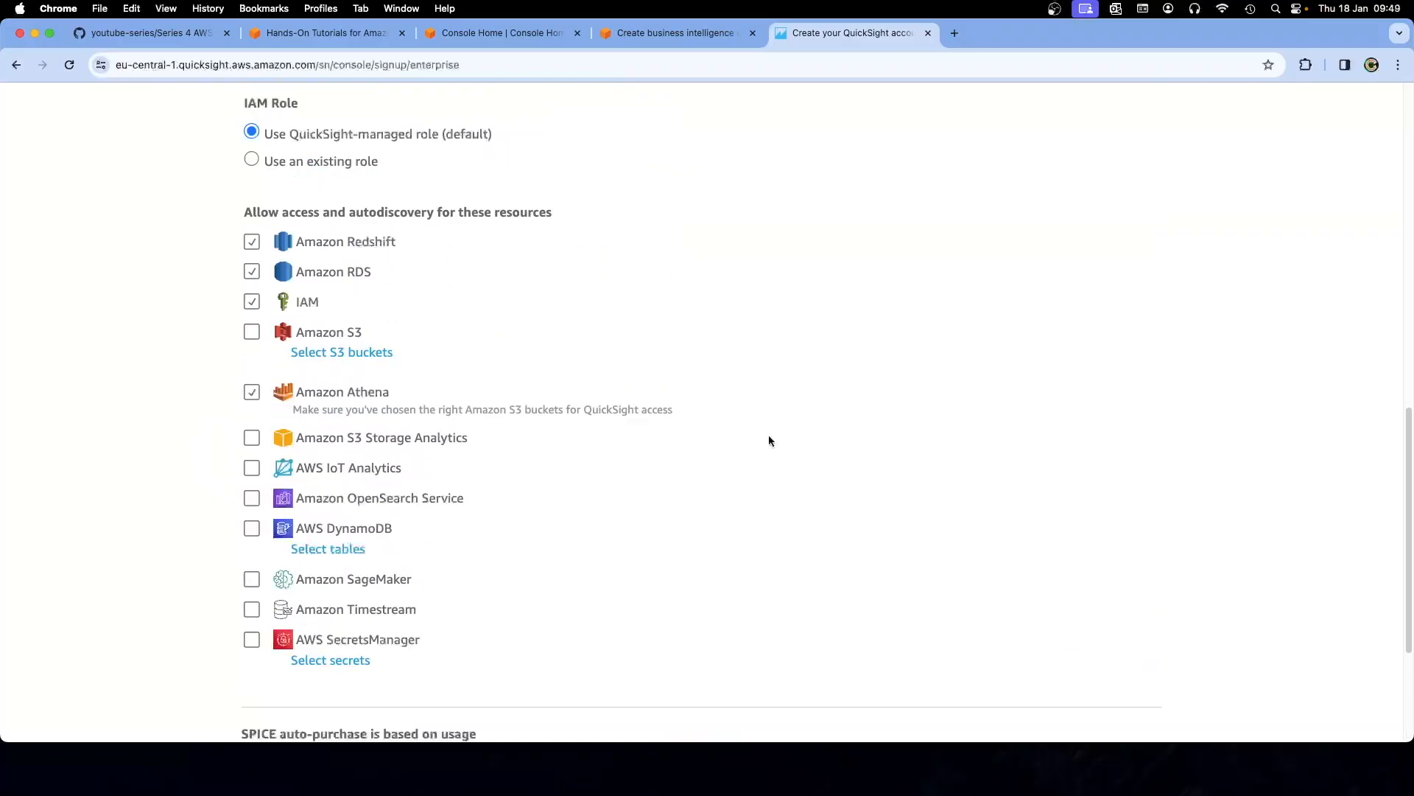
{"action": "scroll", "coordinate": [768, 440], "scroll_direction": "up", "scroll_amount": 7}
{"action": "scroll", "coordinate": [769, 440], "scroll_direction": "down", "scroll_amount": 7}
{"action": "scroll", "coordinate": [768, 440], "scroll_direction": "down", "scroll_amount": 4}
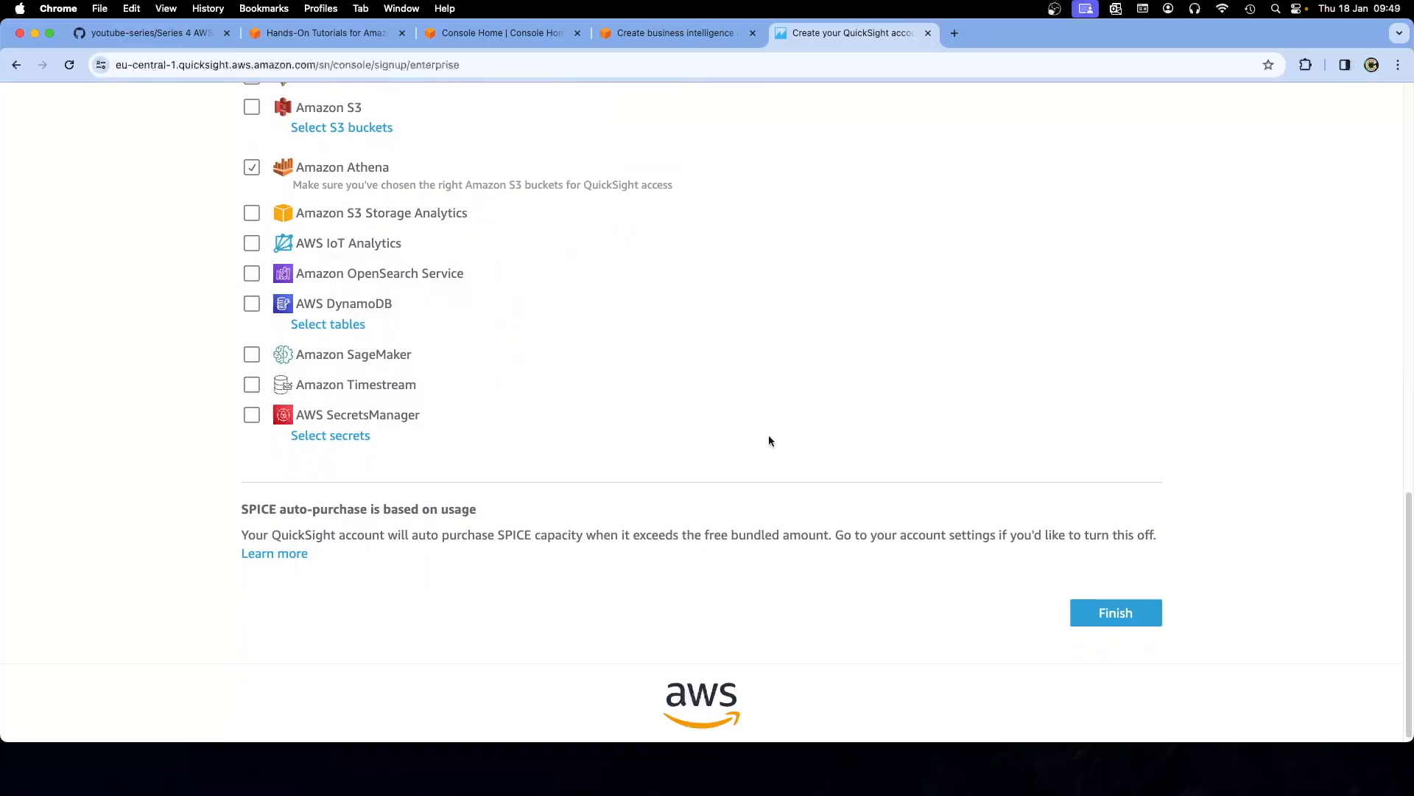
{"action": "left_click", "coordinate": [1113, 611]}
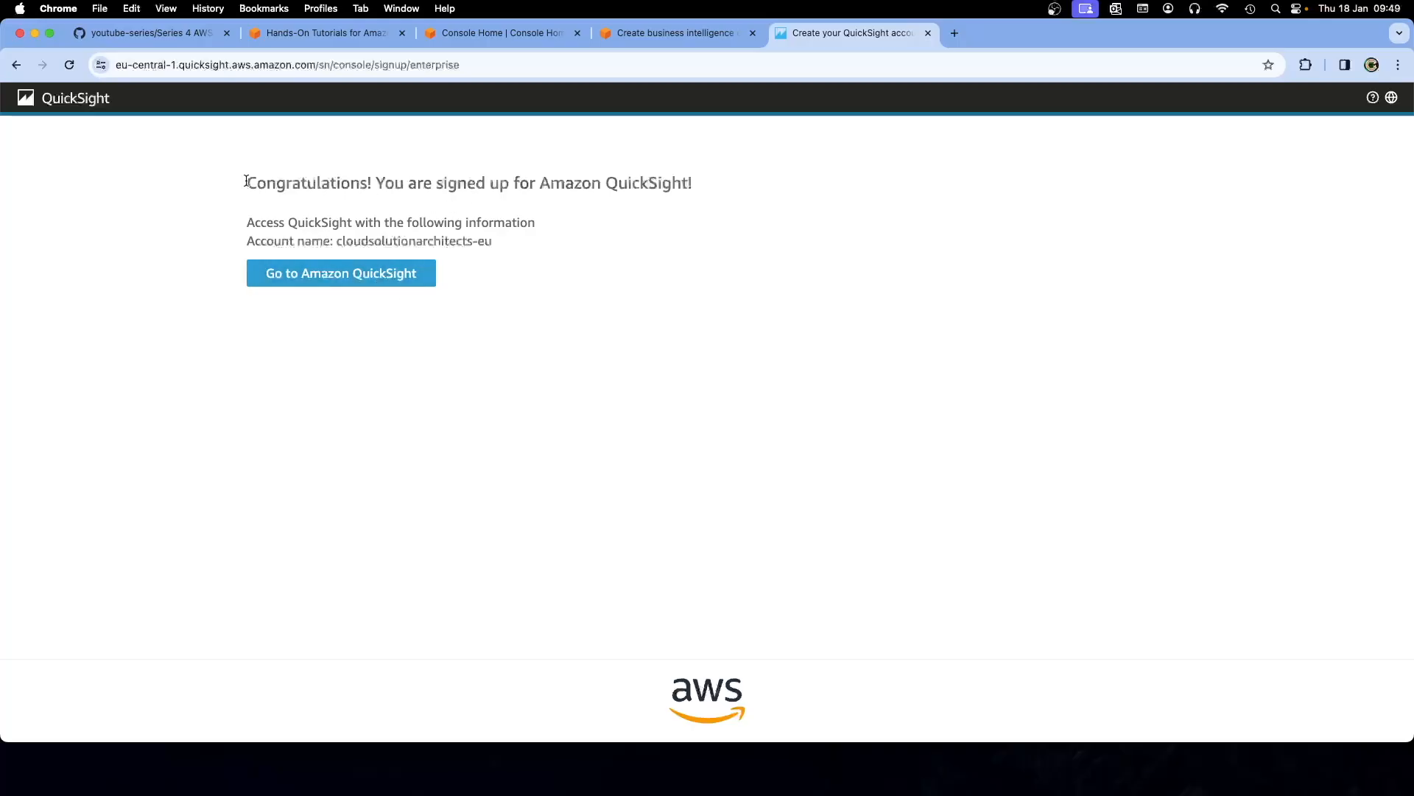
Highlight the Congratulations message, then switch to the AWS Console Home tab
{"action": "left_click_drag", "start_coordinate": [246, 181], "coordinate": [502, 248]}
{"action": "left_click", "coordinate": [622, 205]}
{"action": "left_click", "coordinate": [520, 34]}
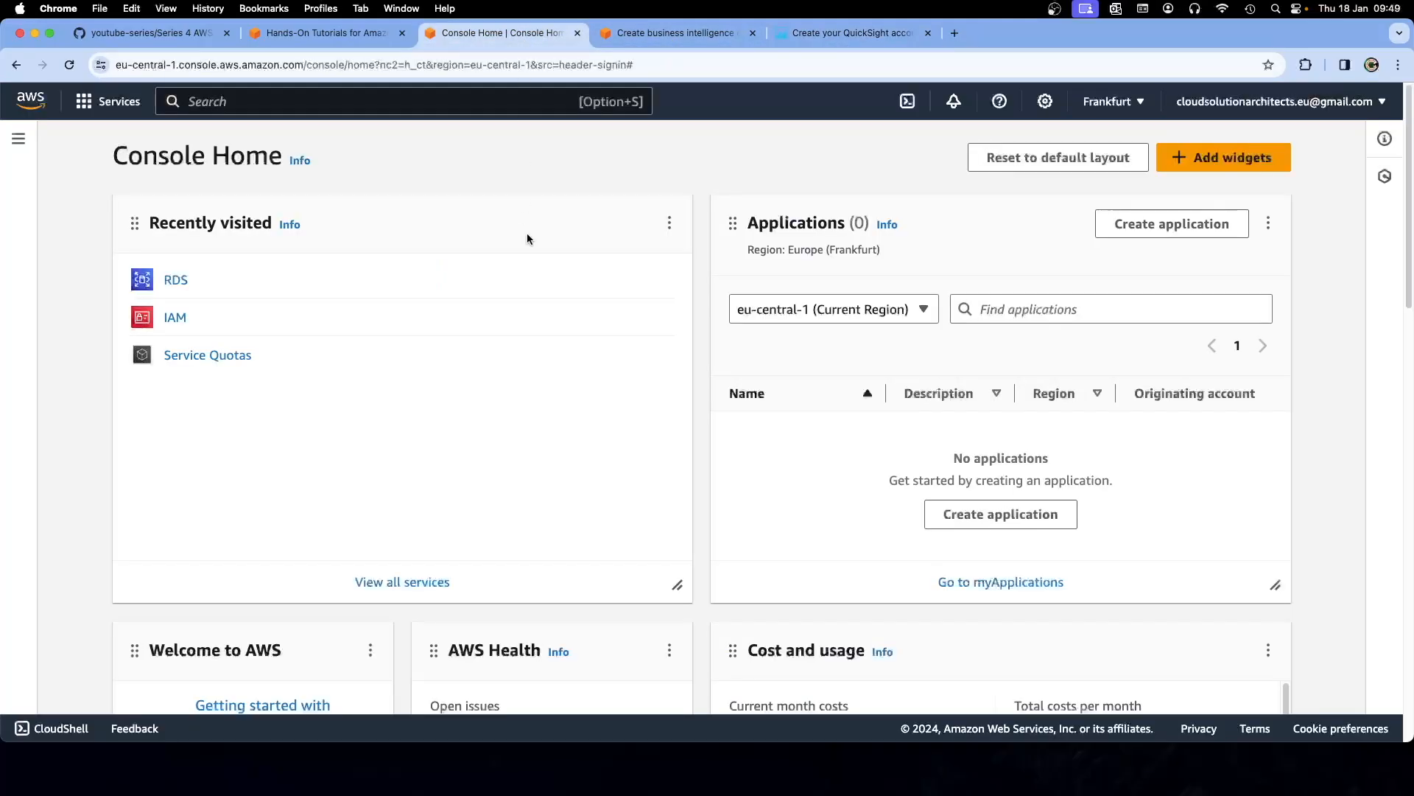
Read the tutorial's signup steps b–d and Step 3, highlighting the 'Create the dataset' heading
{"action": "left_click", "coordinate": [666, 34]}
{"action": "scroll", "coordinate": [616, 355], "scroll_direction": "down", "scroll_amount": 2}
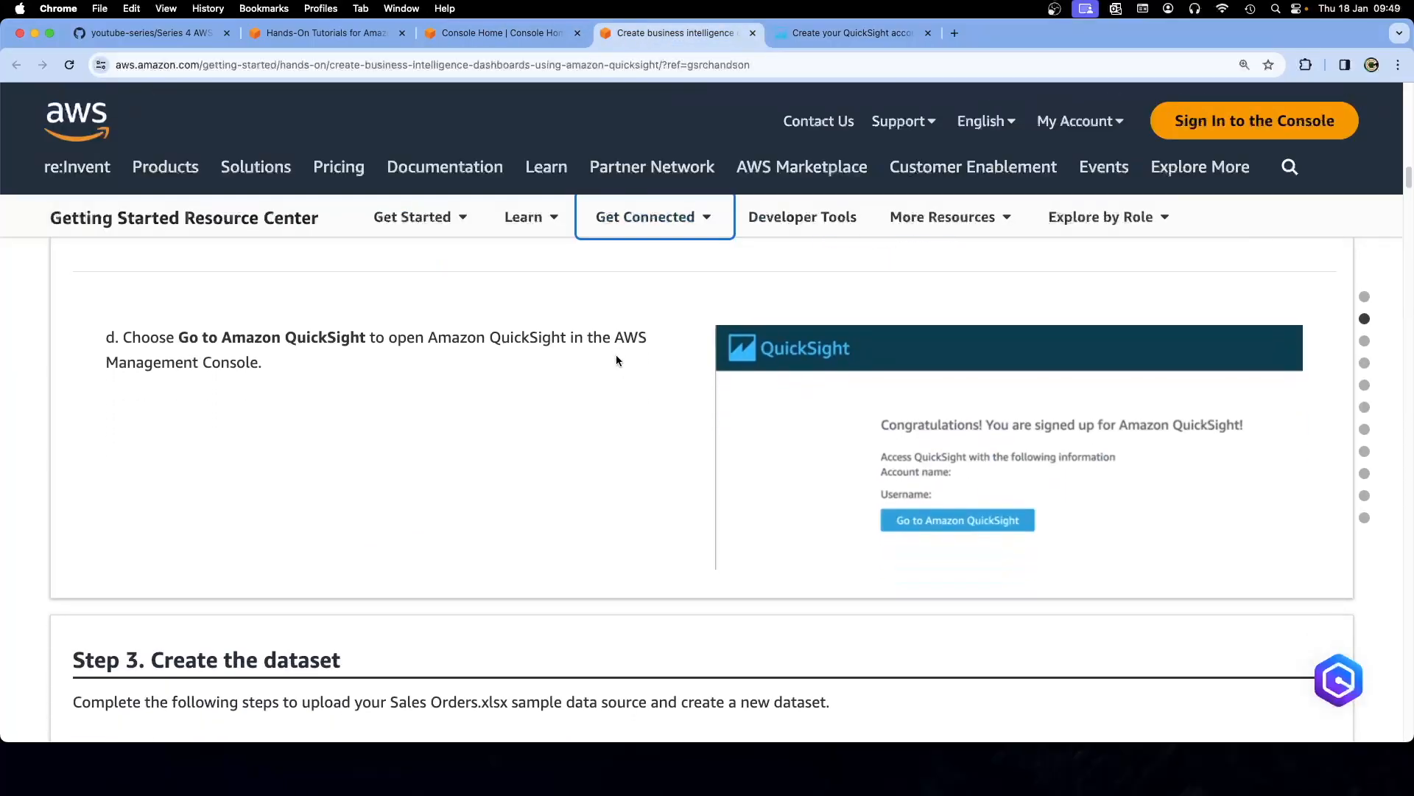
{"action": "scroll", "coordinate": [617, 356], "scroll_direction": "up", "scroll_amount": 4}
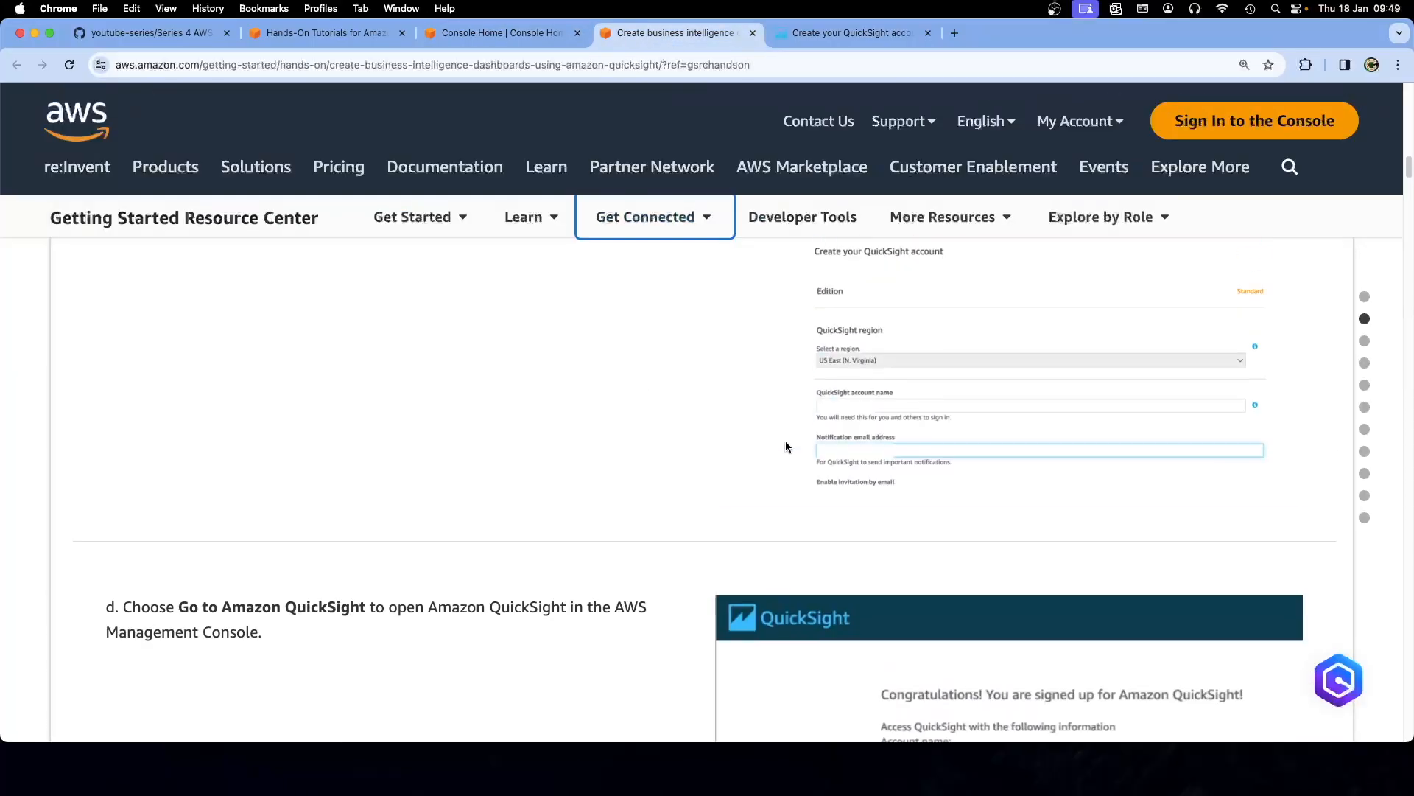
{"action": "scroll", "coordinate": [785, 447], "scroll_direction": "up", "scroll_amount": 2}
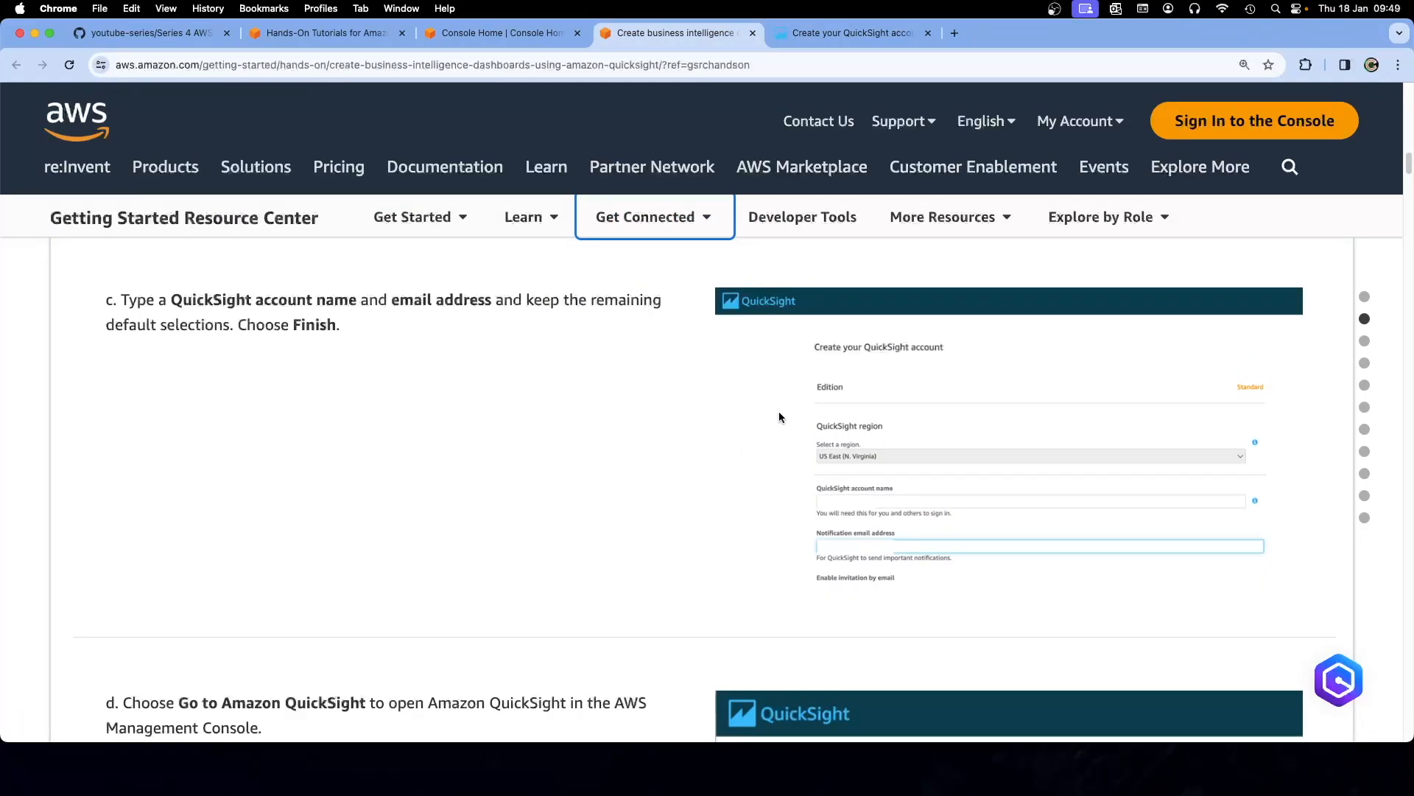
{"action": "scroll", "coordinate": [683, 418], "scroll_direction": "up", "scroll_amount": 7}
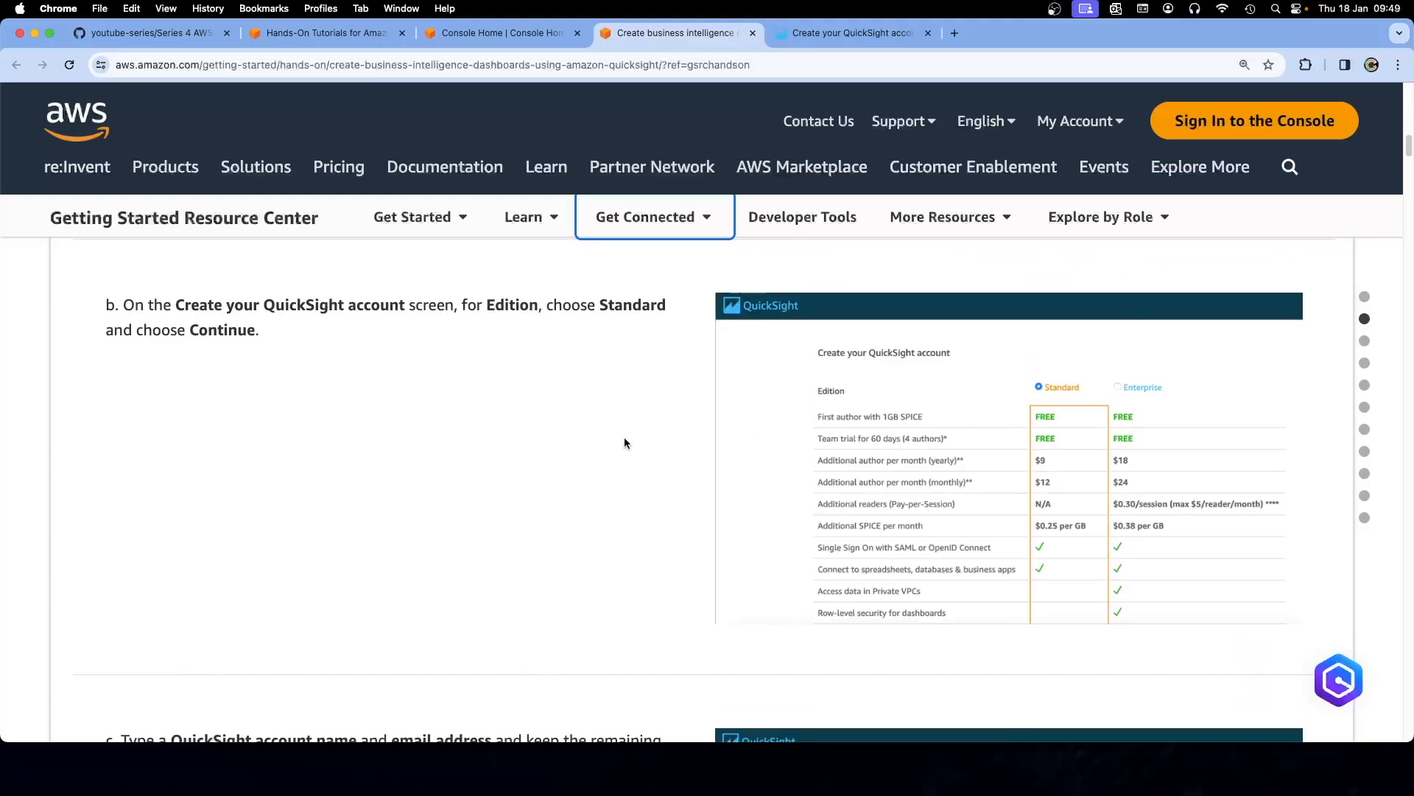
{"action": "scroll", "coordinate": [637, 440], "scroll_direction": "down", "scroll_amount": 9}
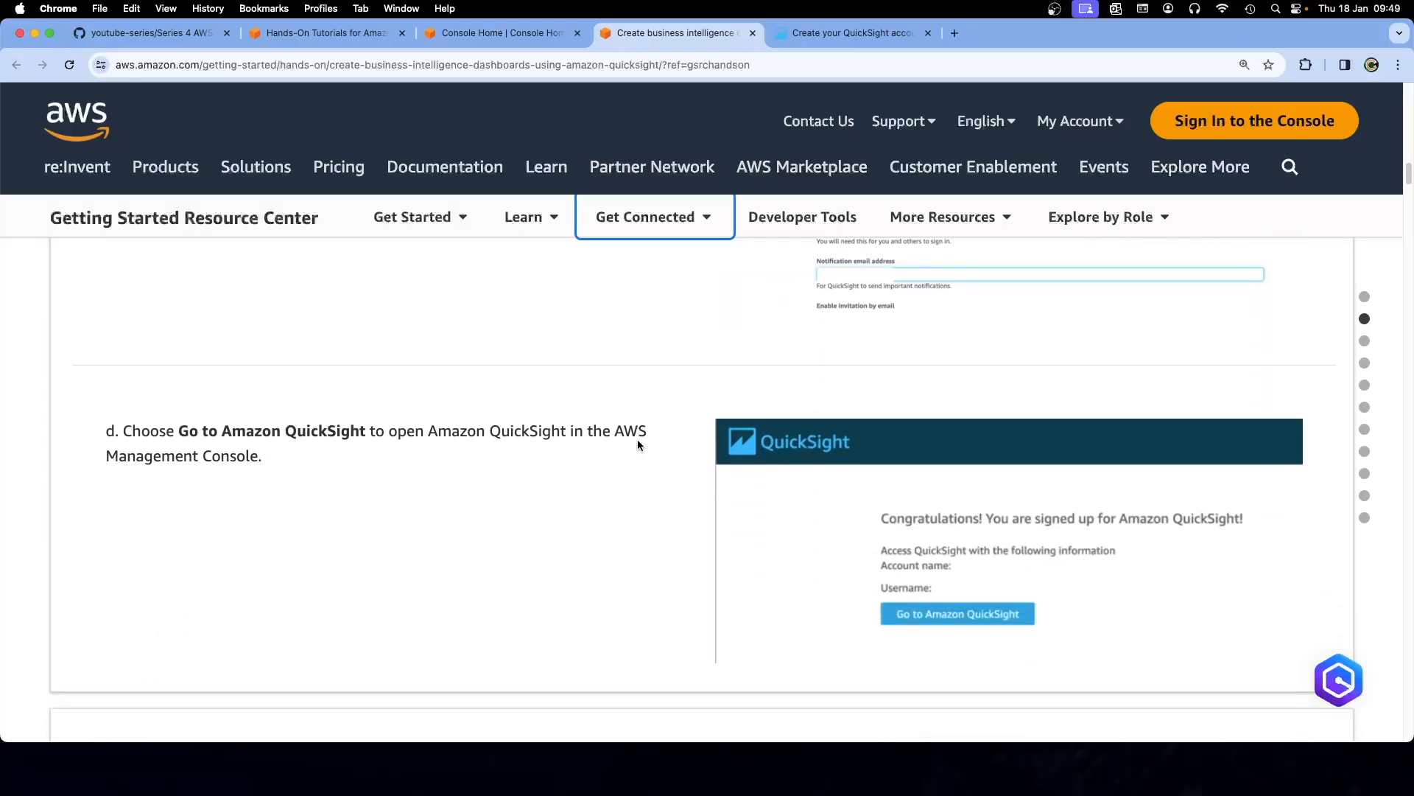
{"action": "scroll", "coordinate": [638, 439], "scroll_direction": "down", "scroll_amount": 3}
{"action": "scroll", "coordinate": [638, 442], "scroll_direction": "down", "scroll_amount": 3}
{"action": "scroll", "coordinate": [638, 442], "scroll_direction": "down", "scroll_amount": 3}
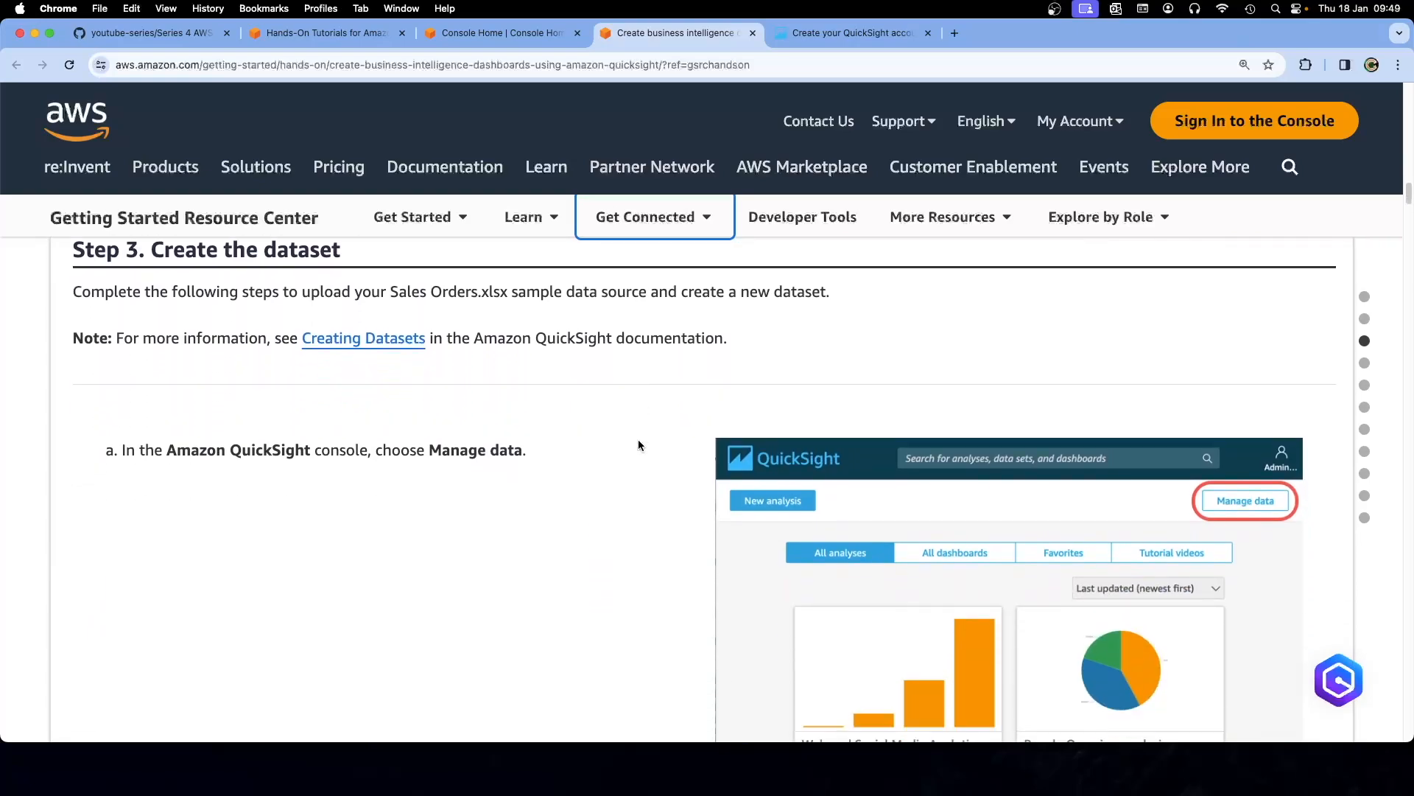
{"action": "scroll", "coordinate": [584, 390], "scroll_direction": "up", "scroll_amount": 1}
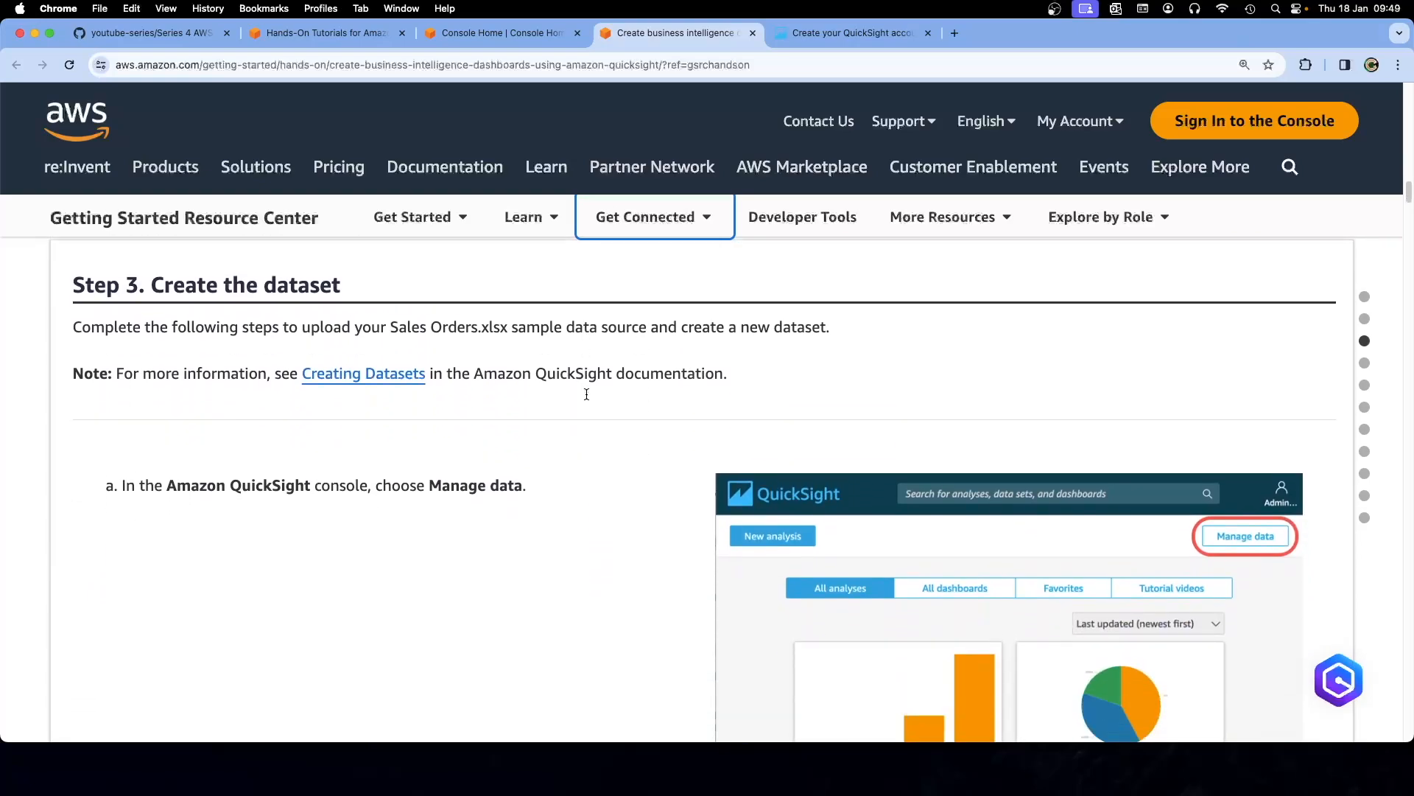
{"action": "left_click_drag", "start_coordinate": [153, 284], "coordinate": [340, 285]}
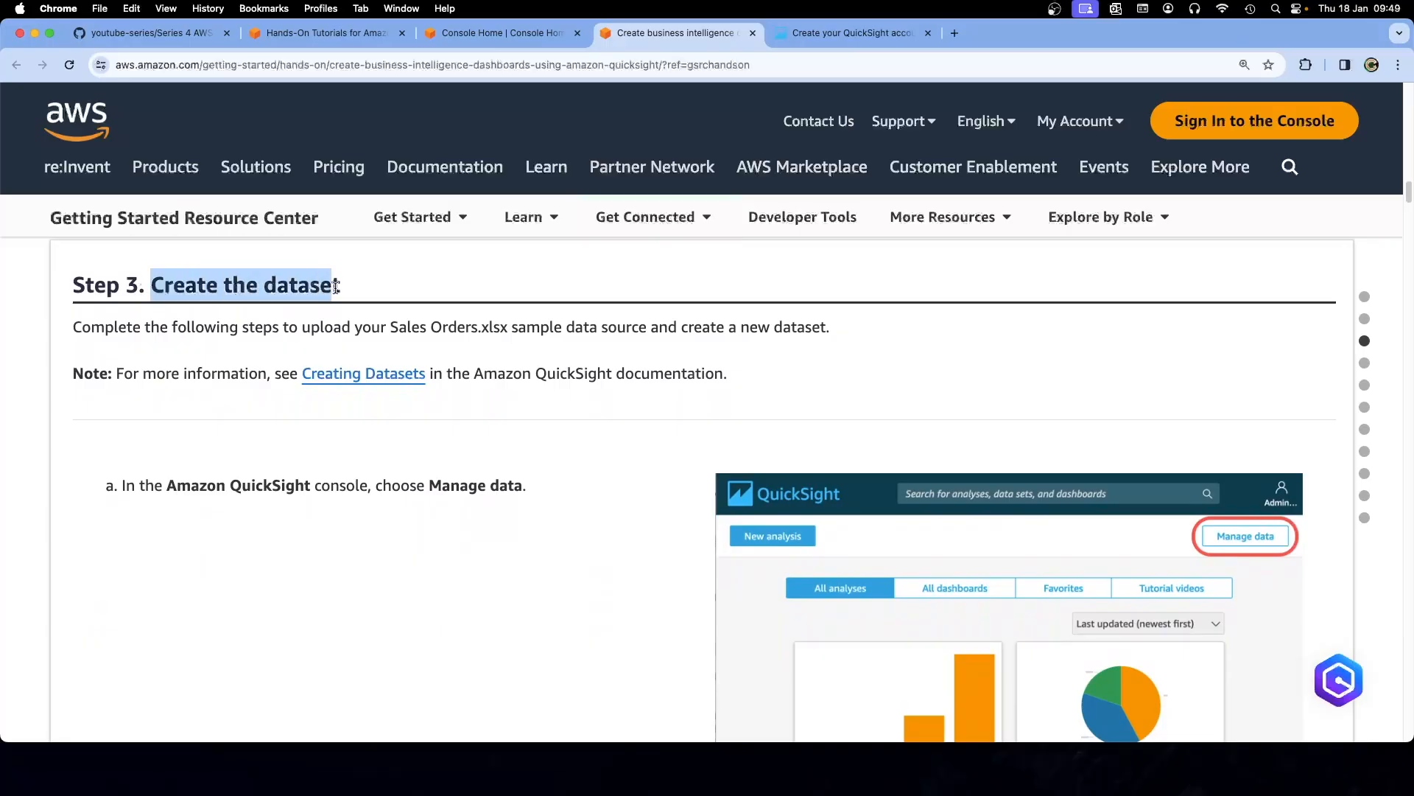
Go to Amazon QuickSight with the new account and step through the welcome tour to Get Started
{"action": "left_click", "coordinate": [833, 35]}
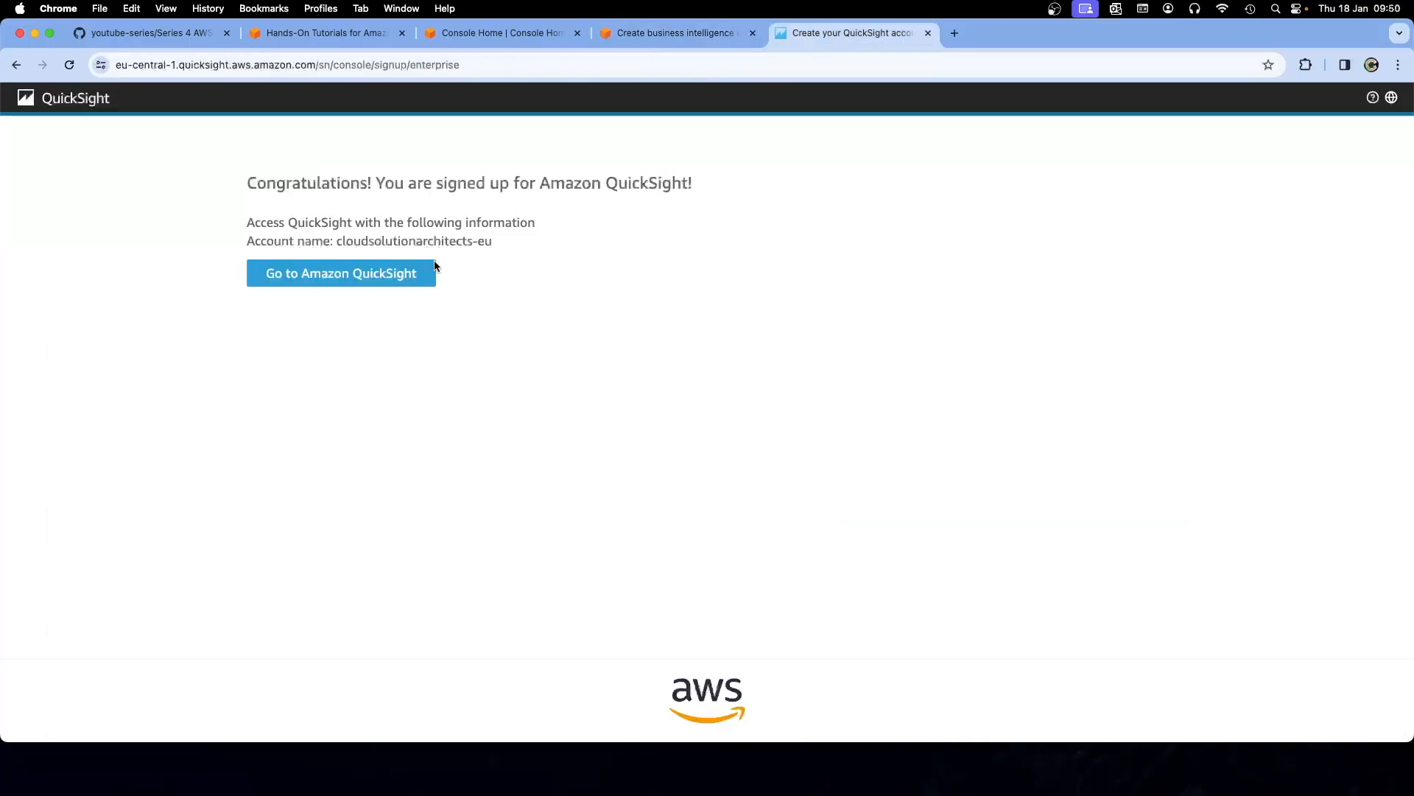
{"action": "left_click", "coordinate": [337, 276]}
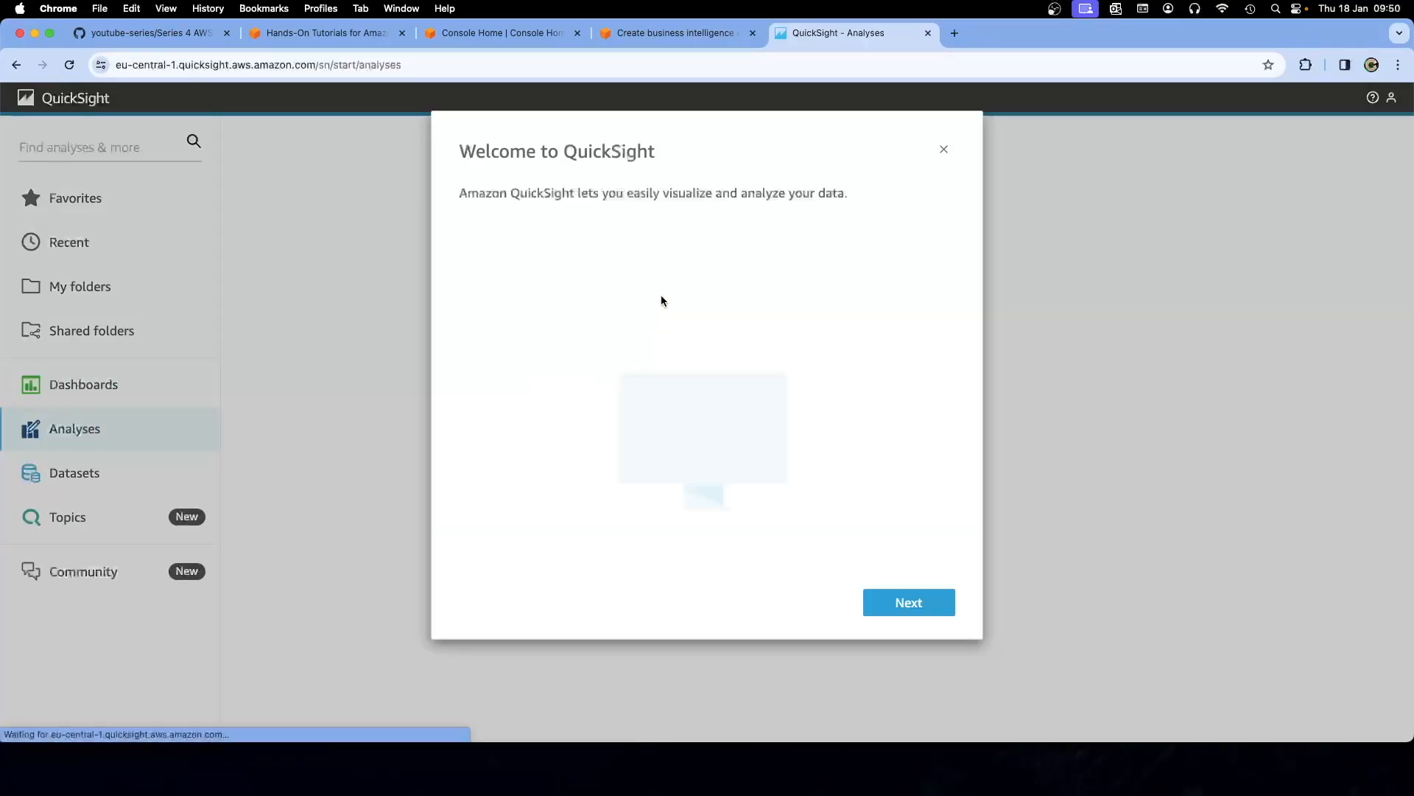
{"action": "left_click", "coordinate": [924, 600]}
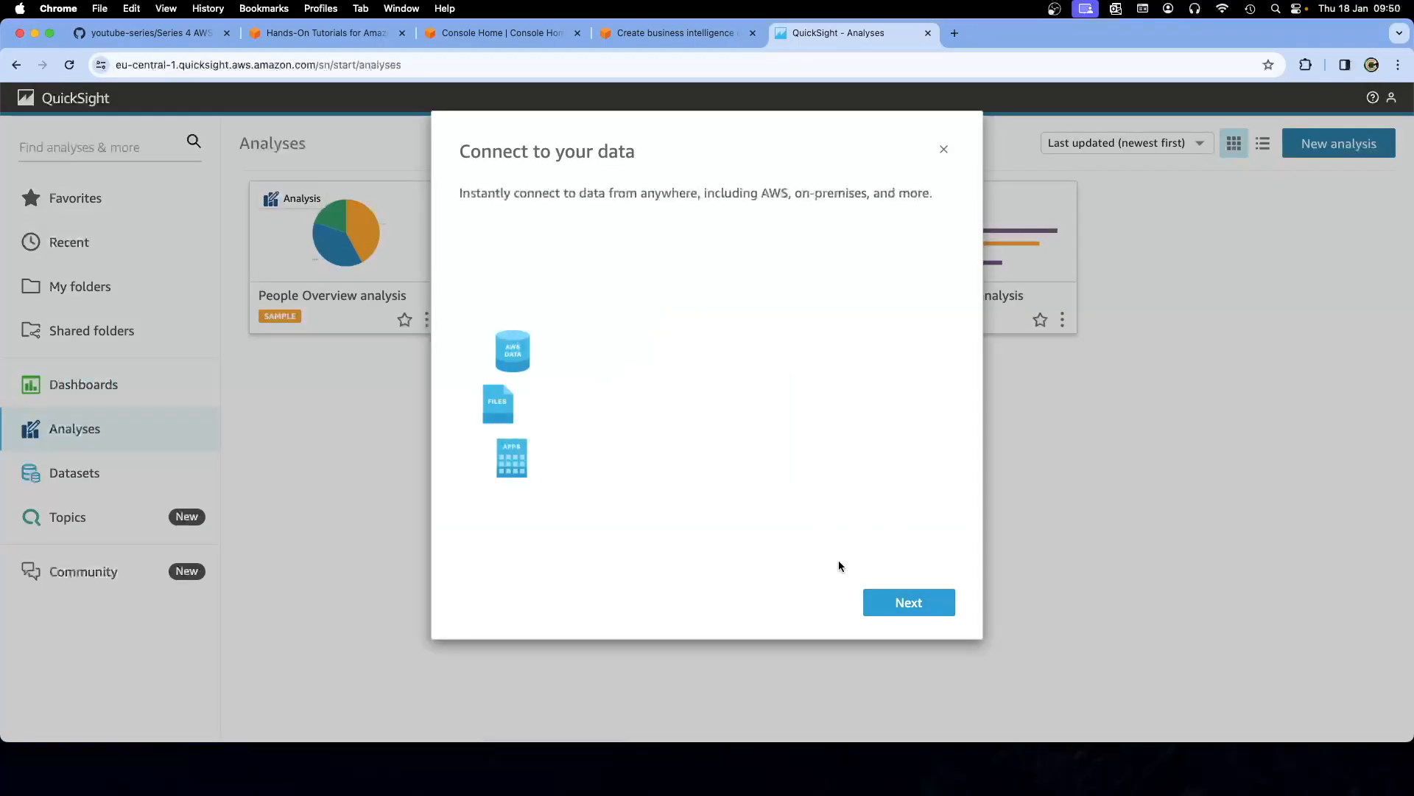
{"action": "left_click", "coordinate": [900, 603]}
{"action": "left_click", "coordinate": [900, 603]}
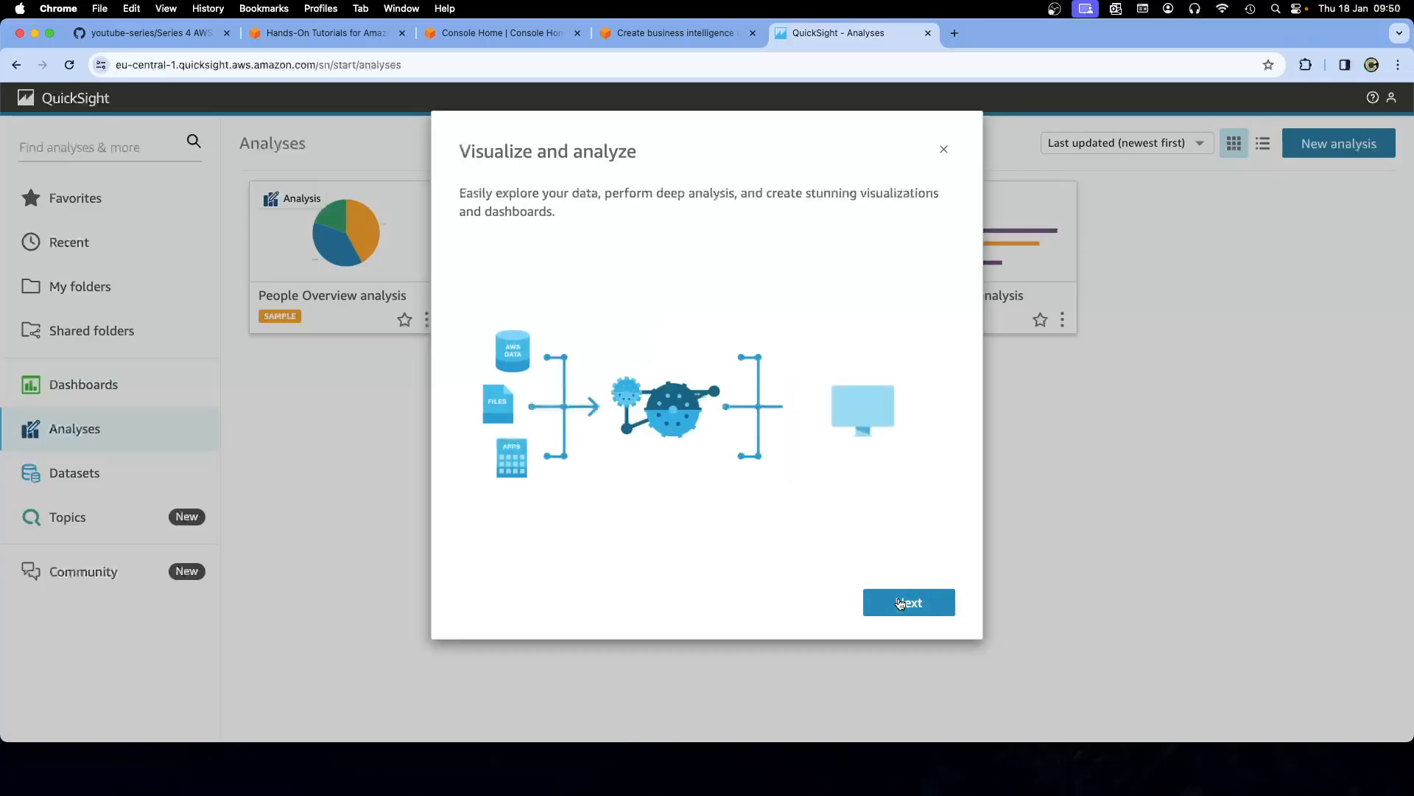
{"action": "left_click", "coordinate": [899, 602]}
{"action": "left_click", "coordinate": [900, 602]}
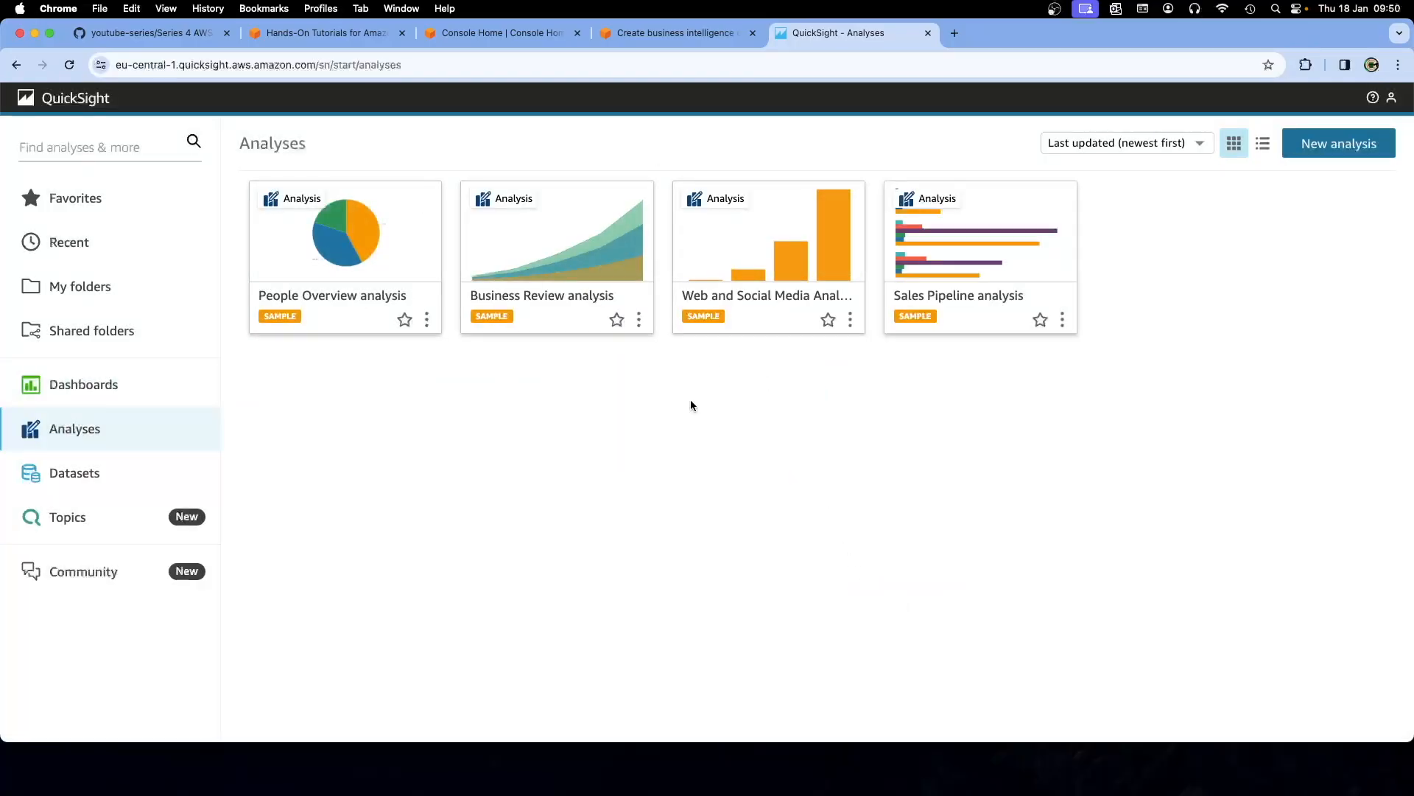
Download Sales Orders.xlsx.zip from the link in the tutorial's introduction
{"action": "left_click", "coordinate": [643, 37]}
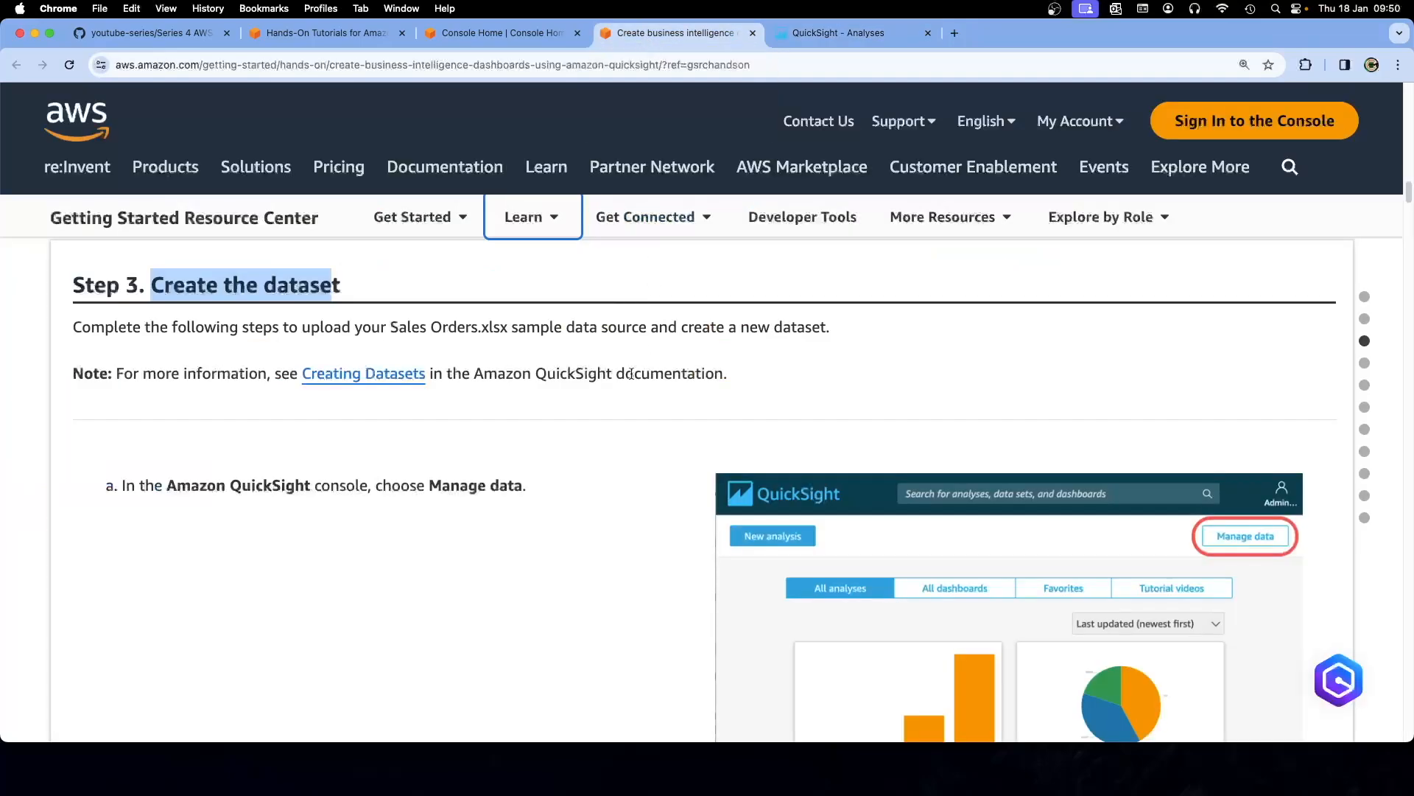
{"action": "scroll", "coordinate": [631, 375], "scroll_direction": "down", "scroll_amount": 1}
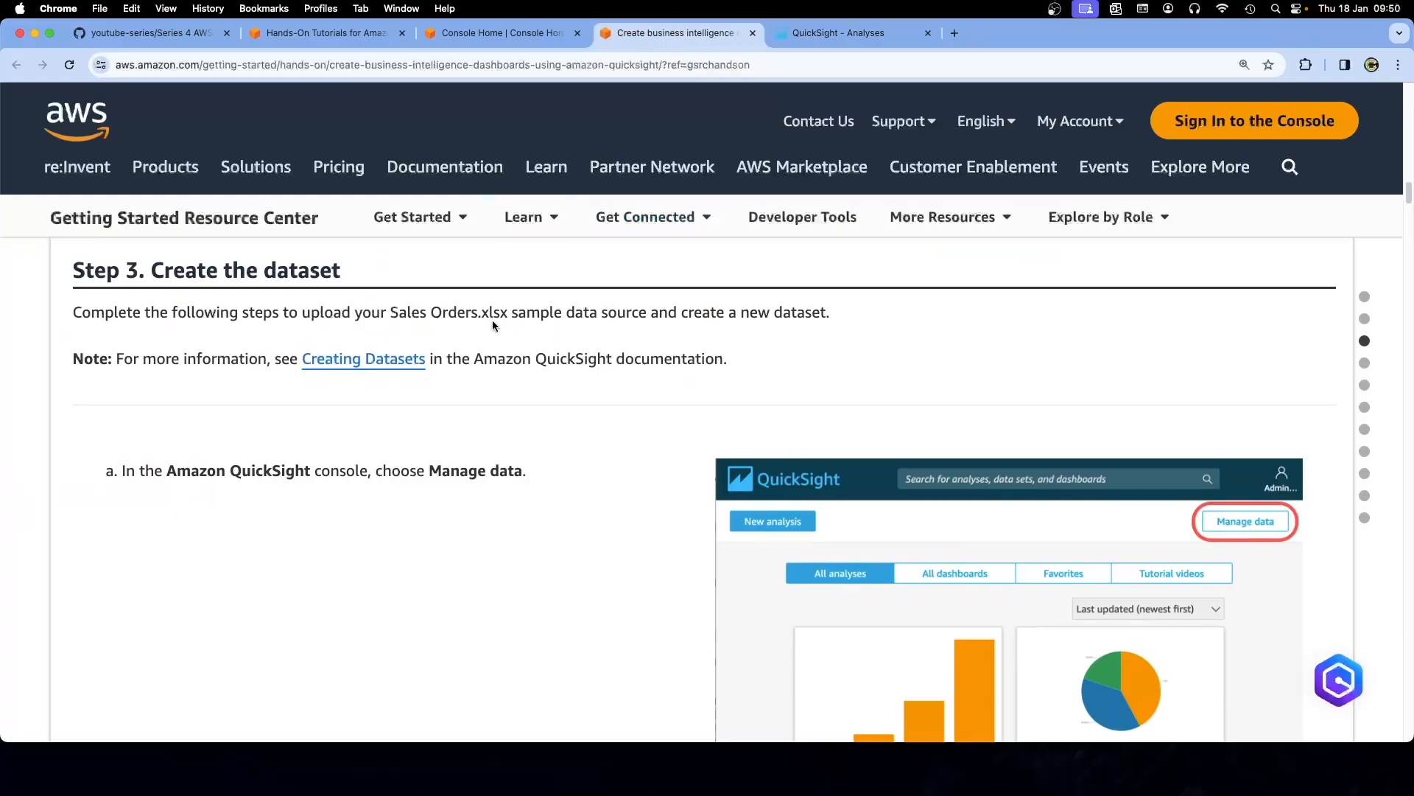
{"action": "scroll", "coordinate": [520, 337], "scroll_direction": "up", "scroll_amount": 10}
{"action": "scroll", "coordinate": [521, 345], "scroll_direction": "up", "scroll_amount": 5}
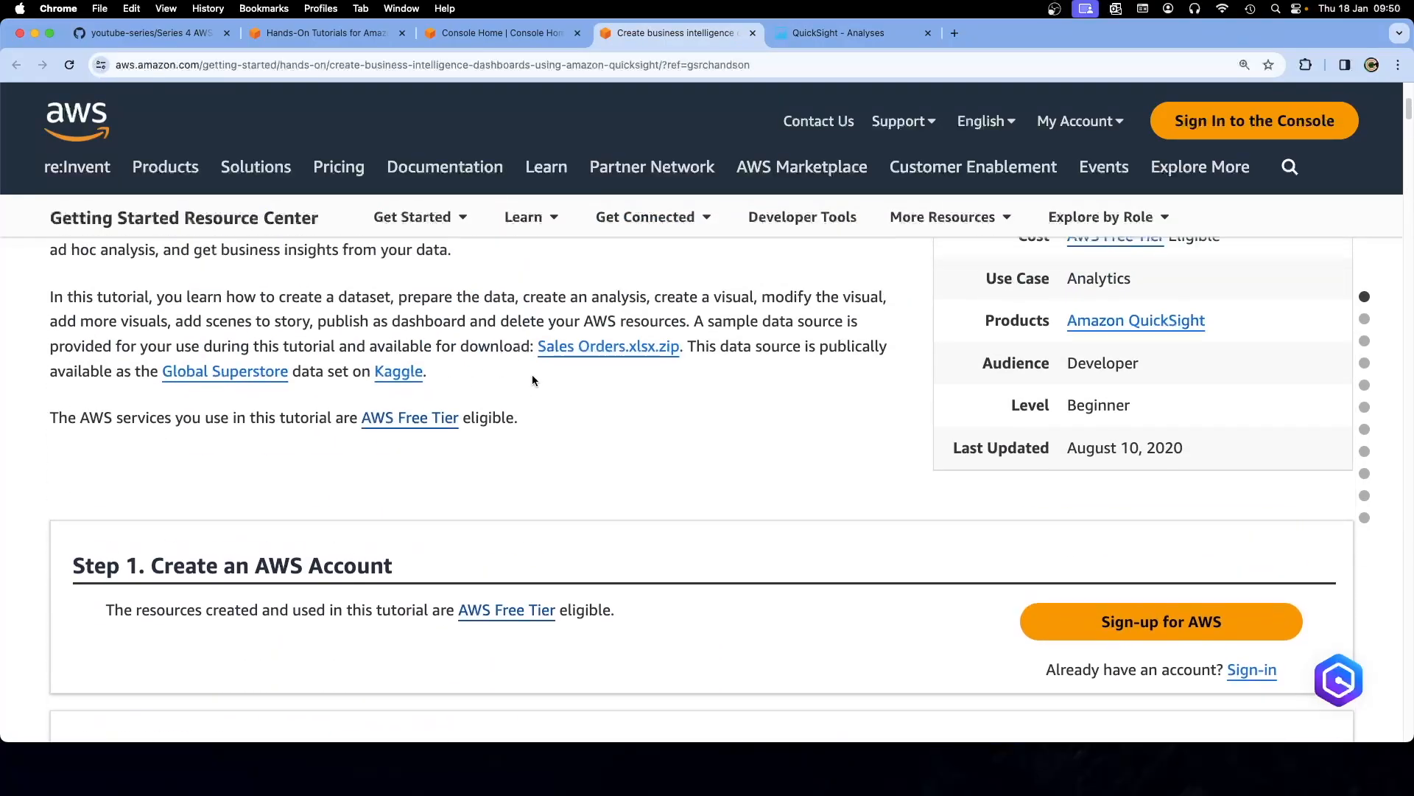
{"action": "right_click", "coordinate": [588, 348]}
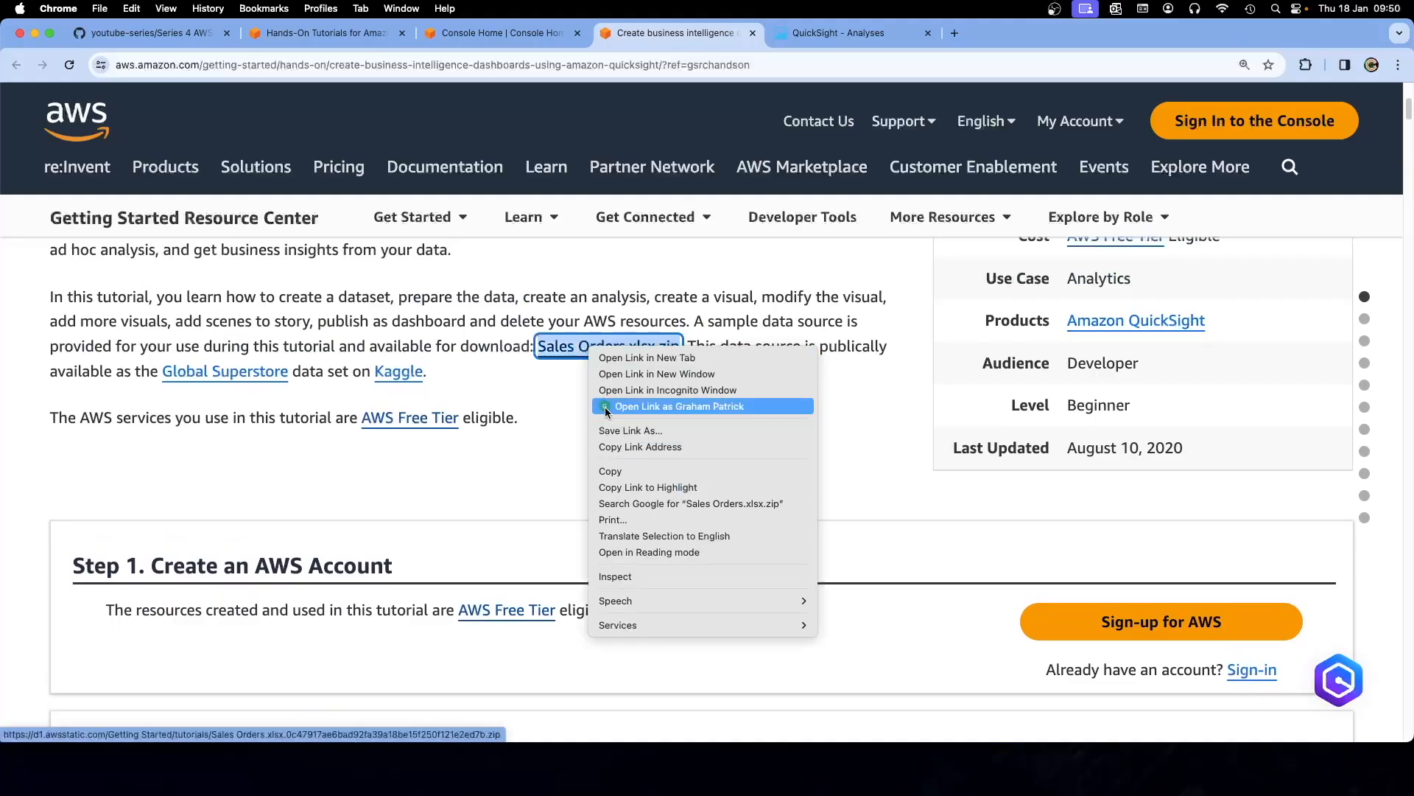
{"action": "left_click", "coordinate": [579, 379]}
{"action": "right_click", "coordinate": [582, 352]}
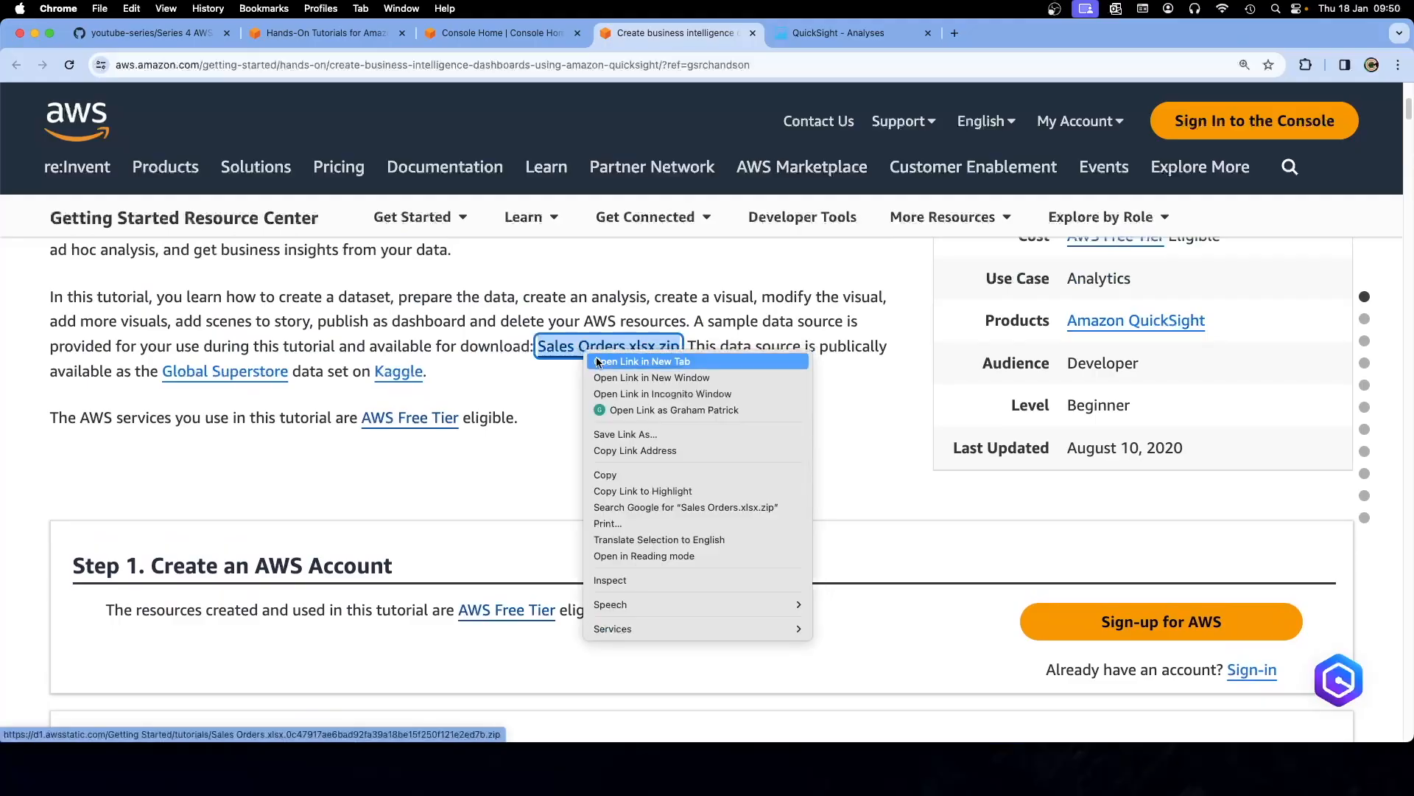
{"action": "left_click", "coordinate": [634, 361]}
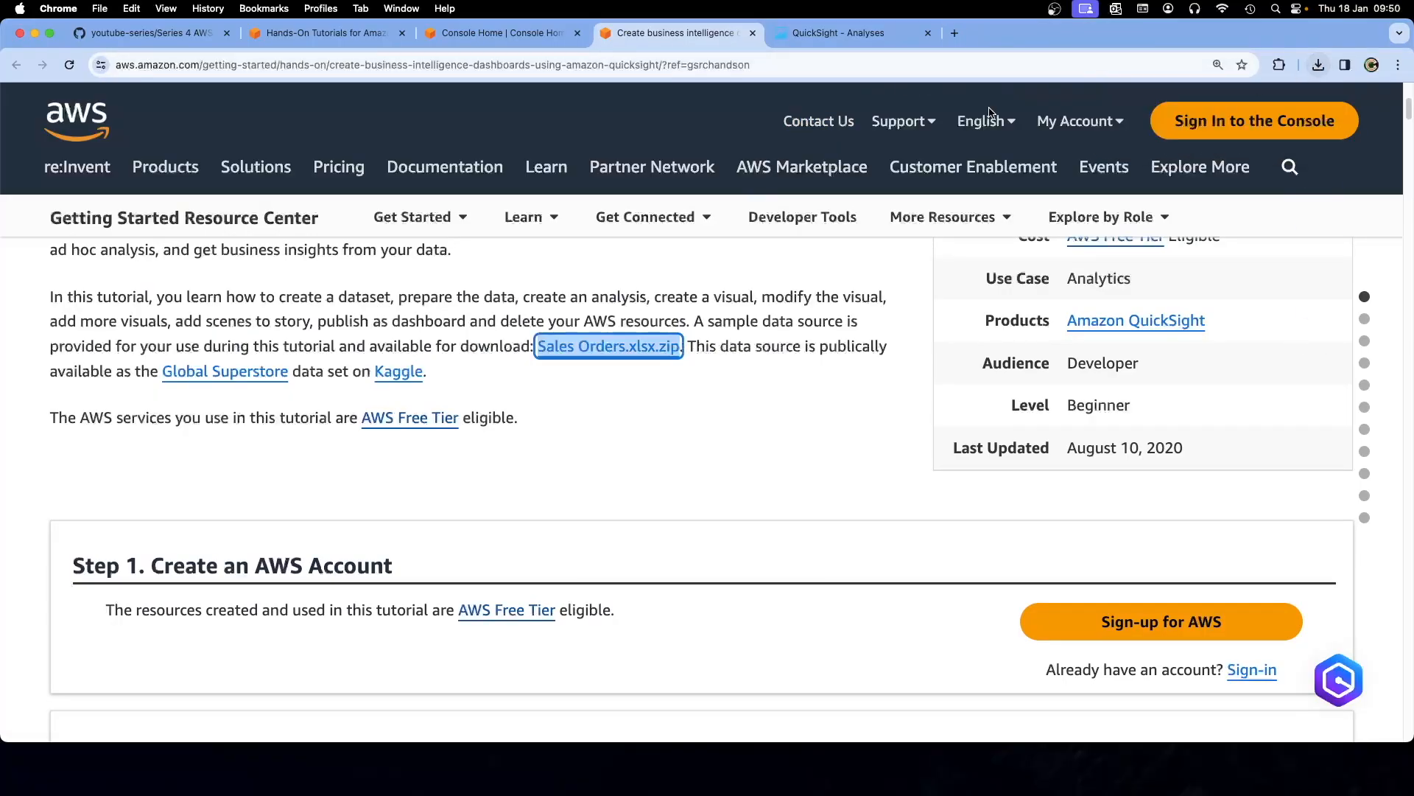
{"action": "key", "text": "super+Tab"}
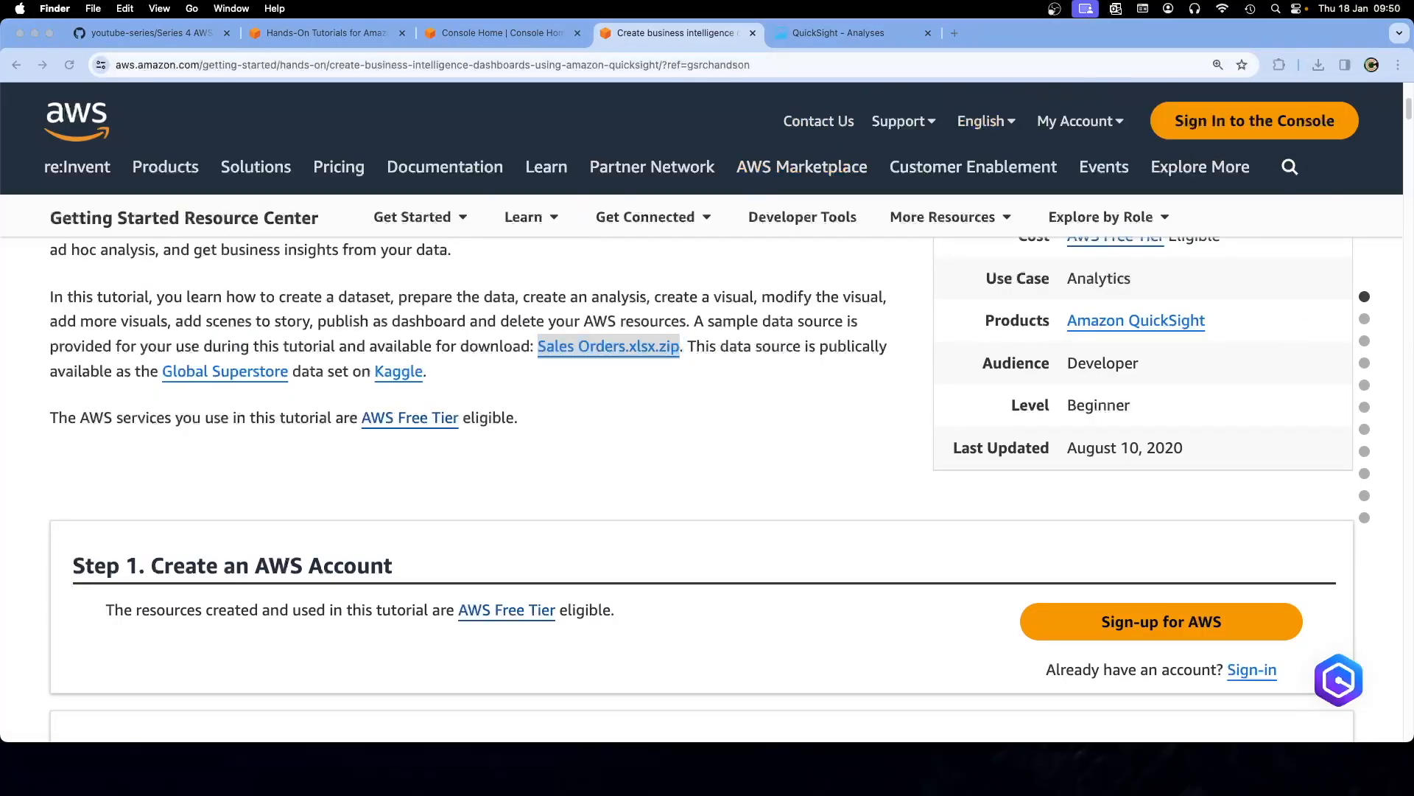
{"action": "key", "text": "super+w"}
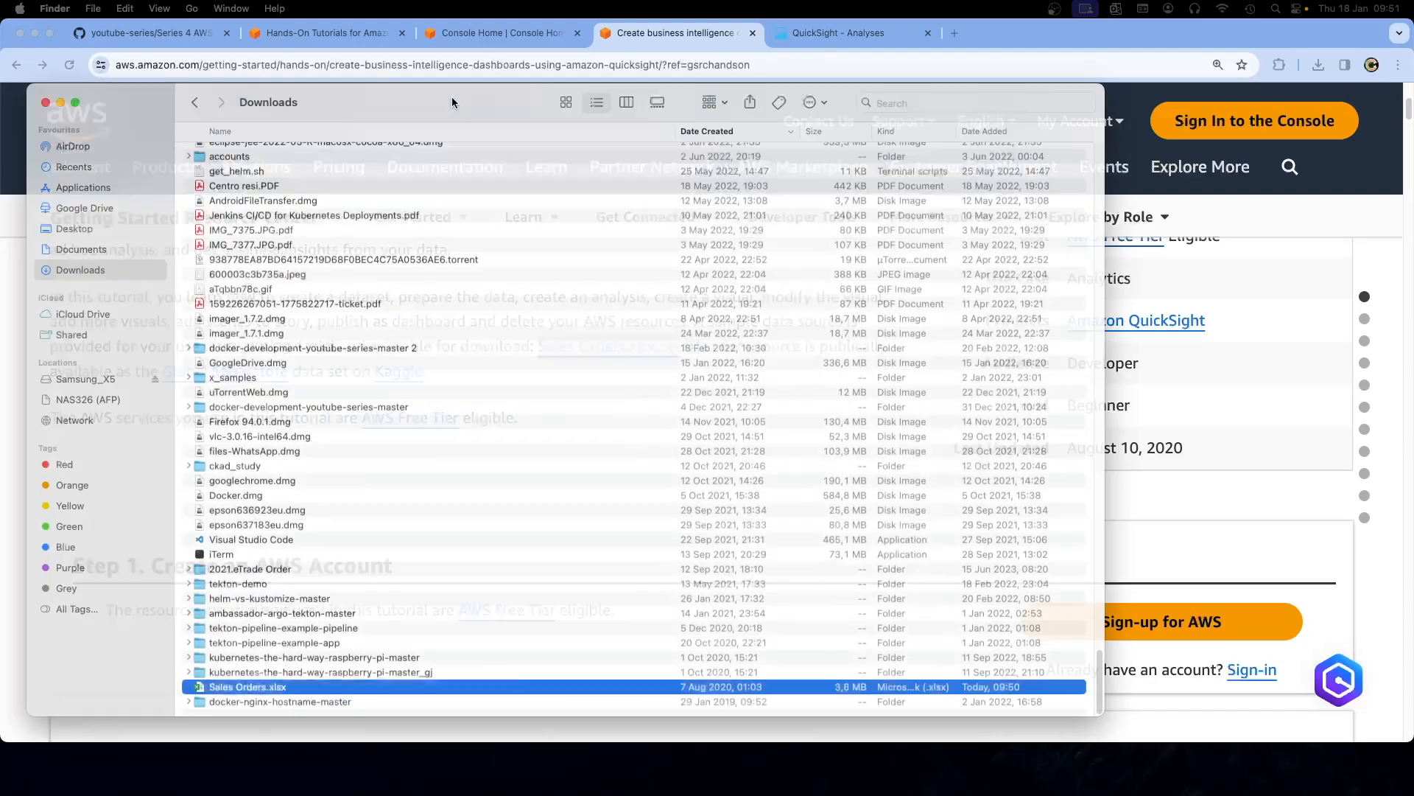
{"action": "left_click_drag", "start_coordinate": [452, 96], "coordinate": [547, 78]}
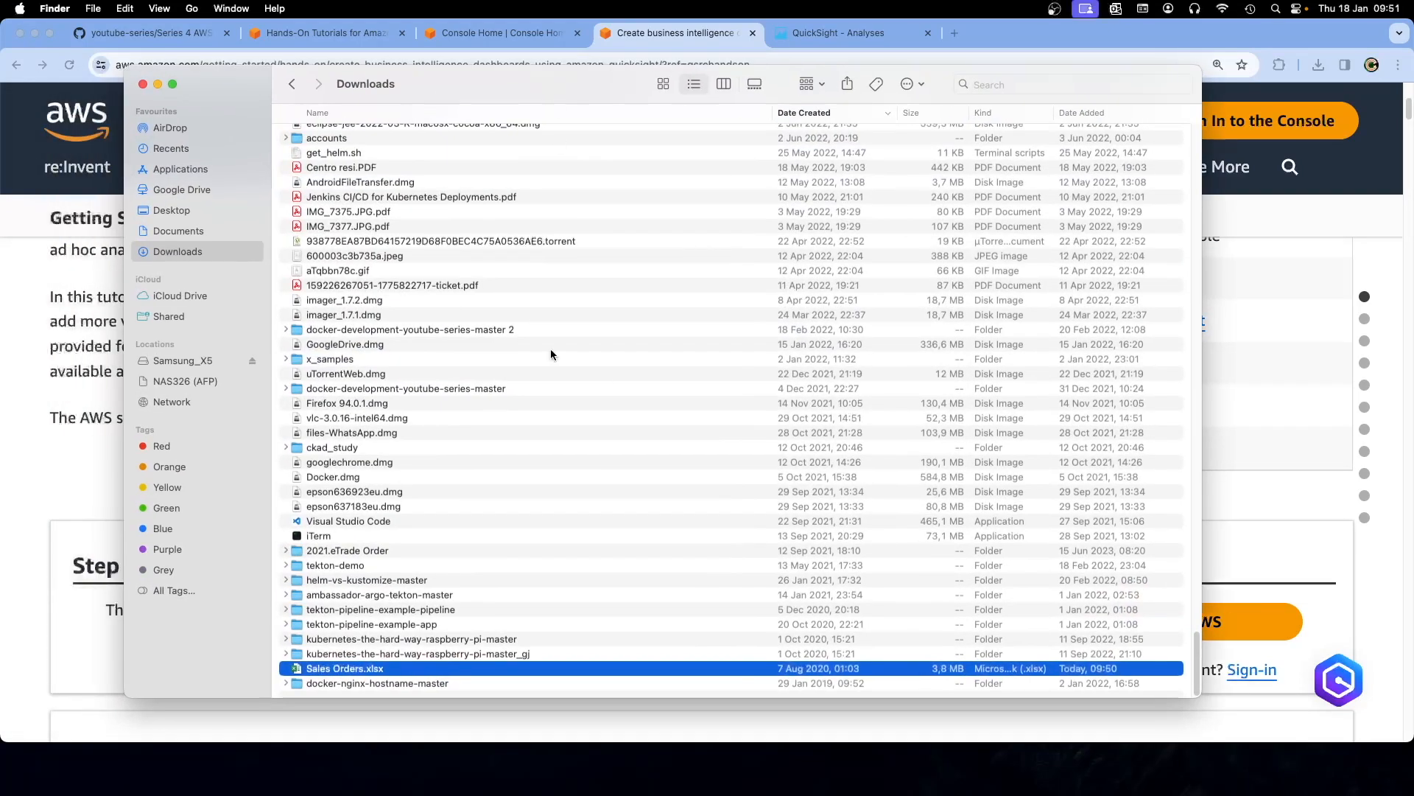
{"action": "left_click_drag", "start_coordinate": [575, 87], "coordinate": [0, 113]}
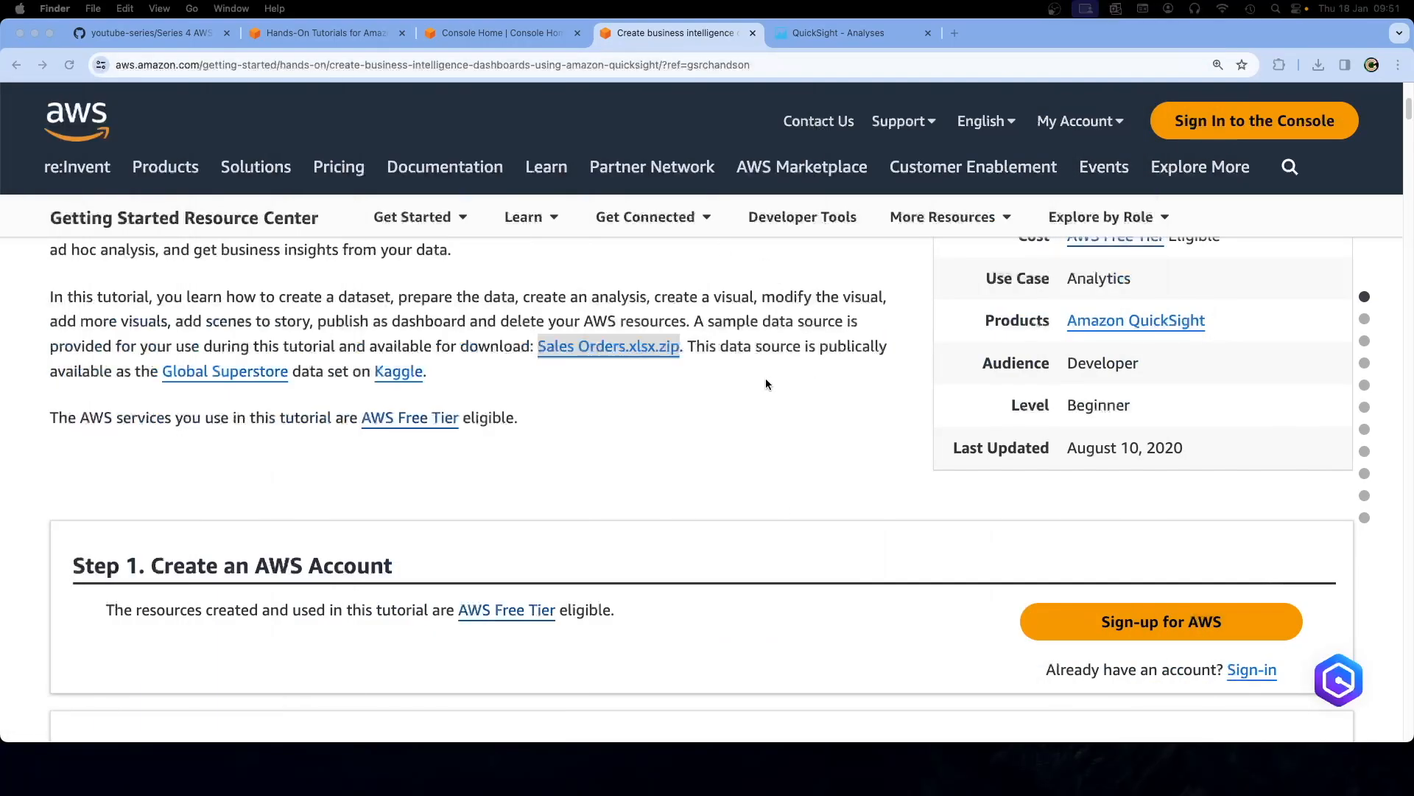
{"action": "left_click", "coordinate": [688, 395]}
Scroll the tutorial to Step 3a 'Manage data', then switch to the QuickSight Analyses tab
{"action": "scroll", "coordinate": [688, 395], "scroll_direction": "down", "scroll_amount": 15}
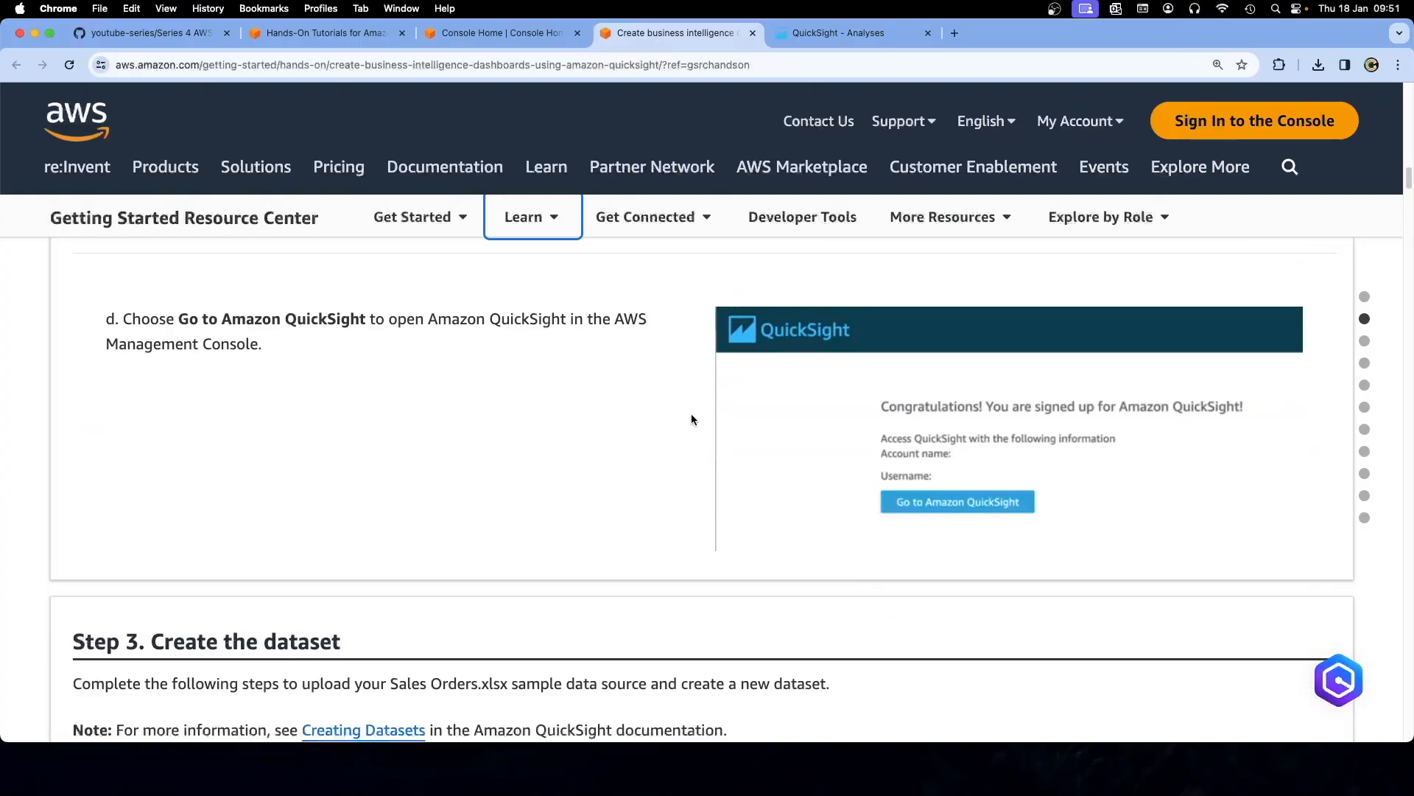
{"action": "scroll", "coordinate": [691, 416], "scroll_direction": "down", "scroll_amount": 5}
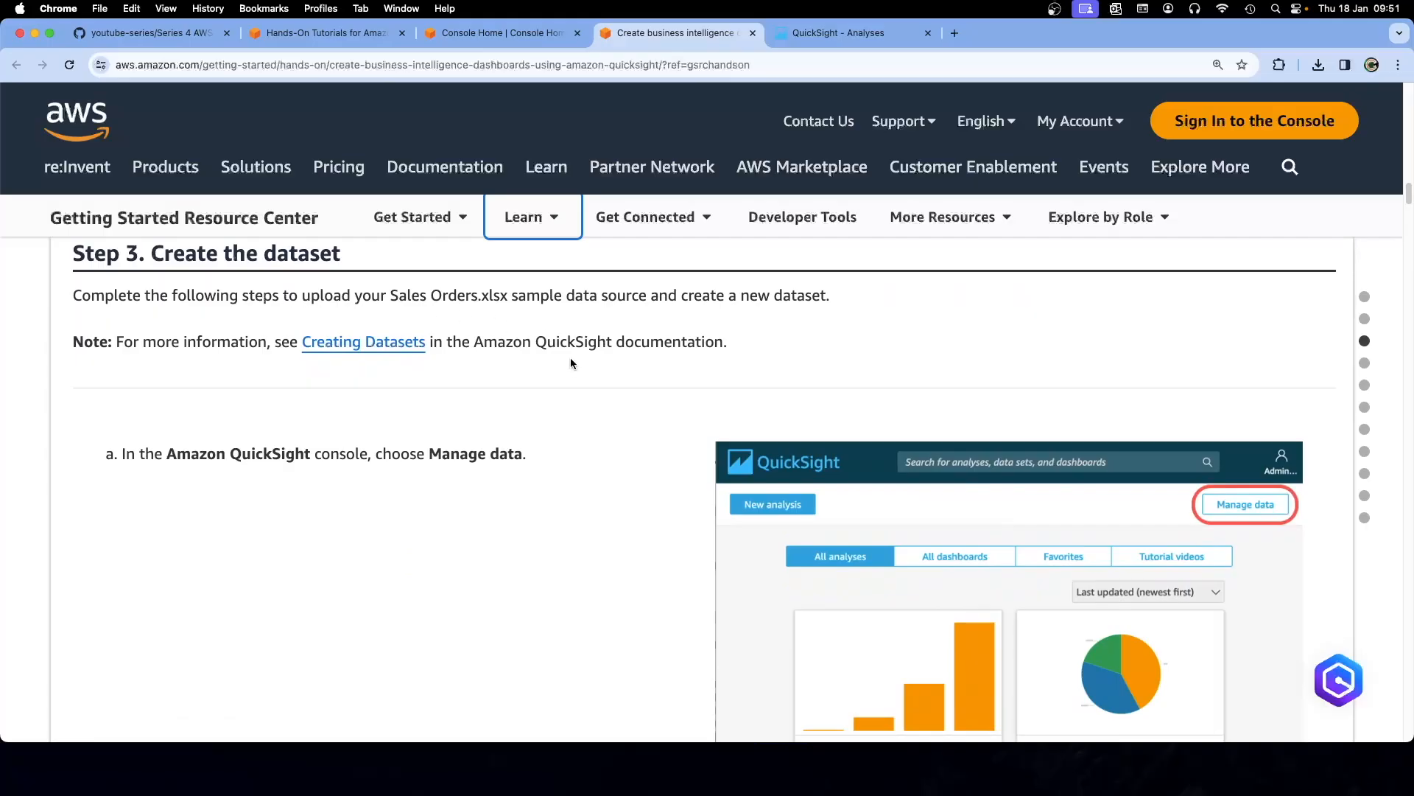
{"action": "scroll", "coordinate": [571, 359], "scroll_direction": "down", "scroll_amount": 3}
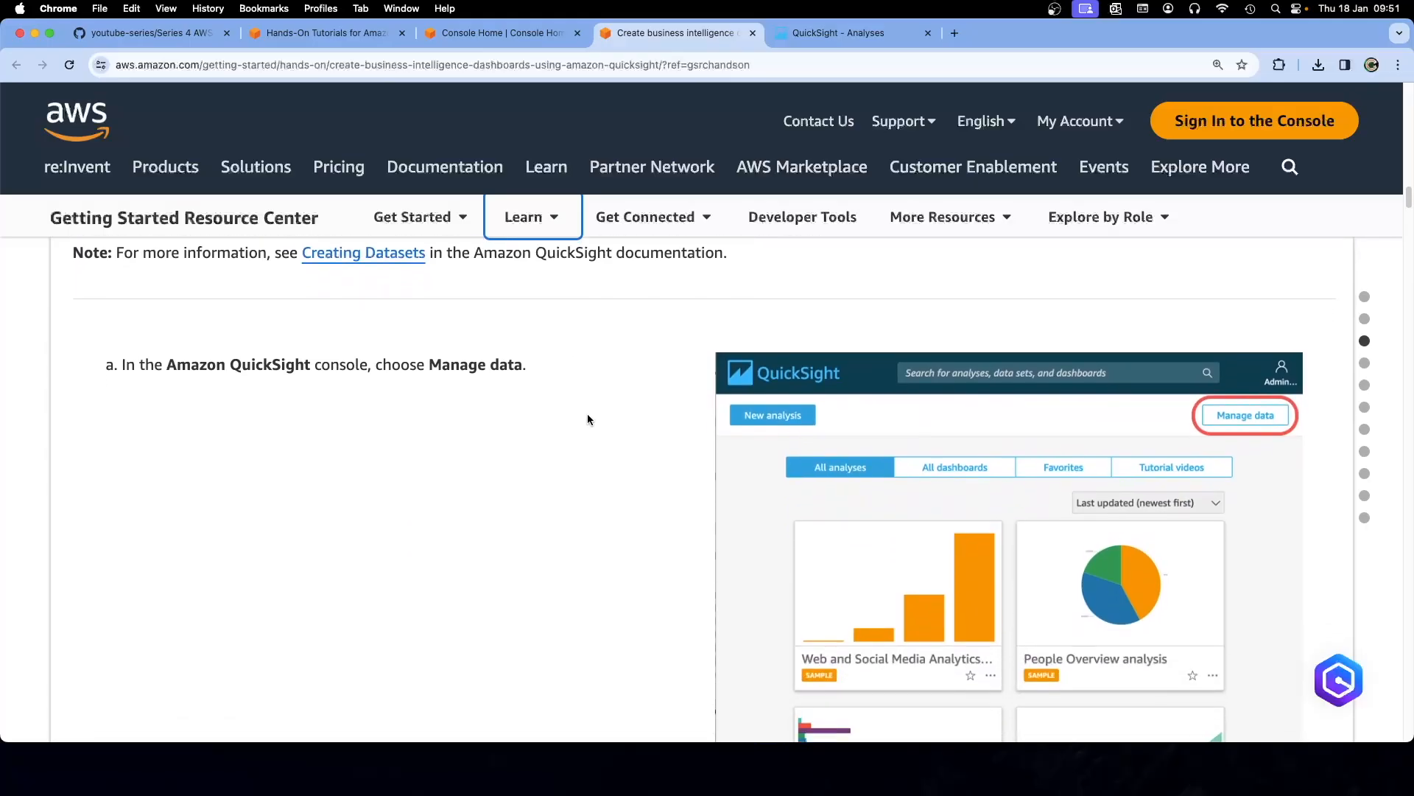
{"action": "scroll", "coordinate": [591, 421], "scroll_direction": "down", "scroll_amount": 2}
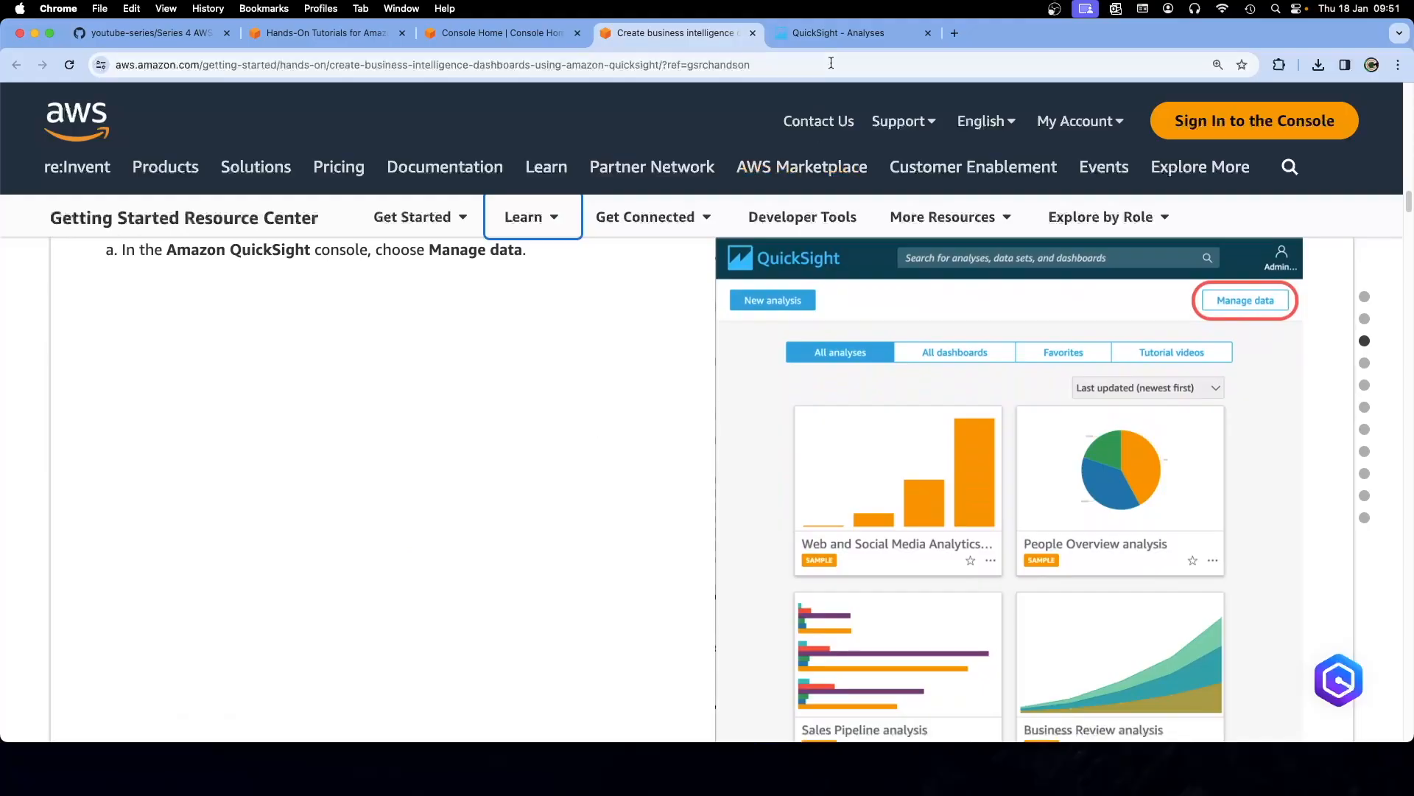
{"action": "left_click", "coordinate": [829, 37]}
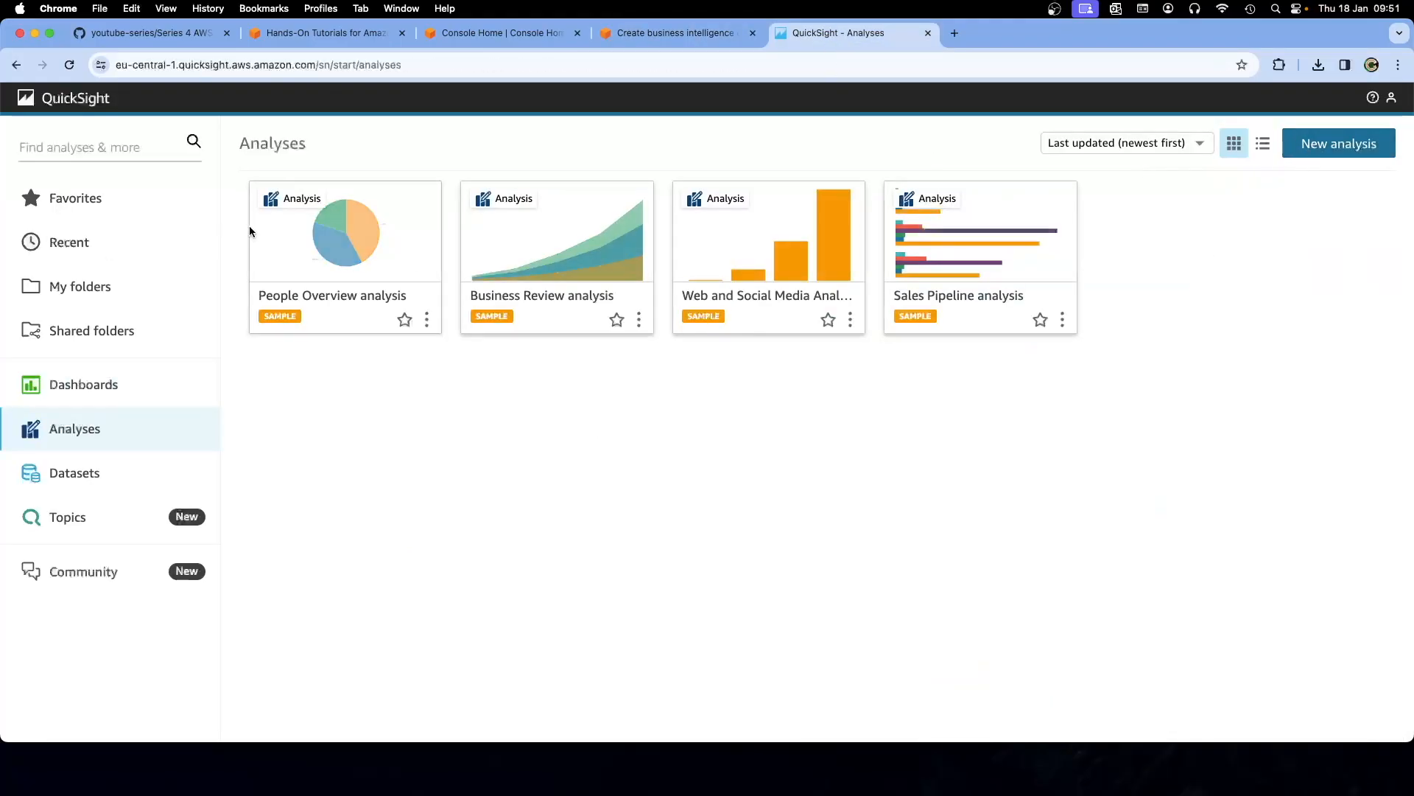
Show the analyses as a list, peek at New analysis, and dismiss the What's New announcement
{"action": "left_click", "coordinate": [650, 37]}
{"action": "key", "text": "Tab"}
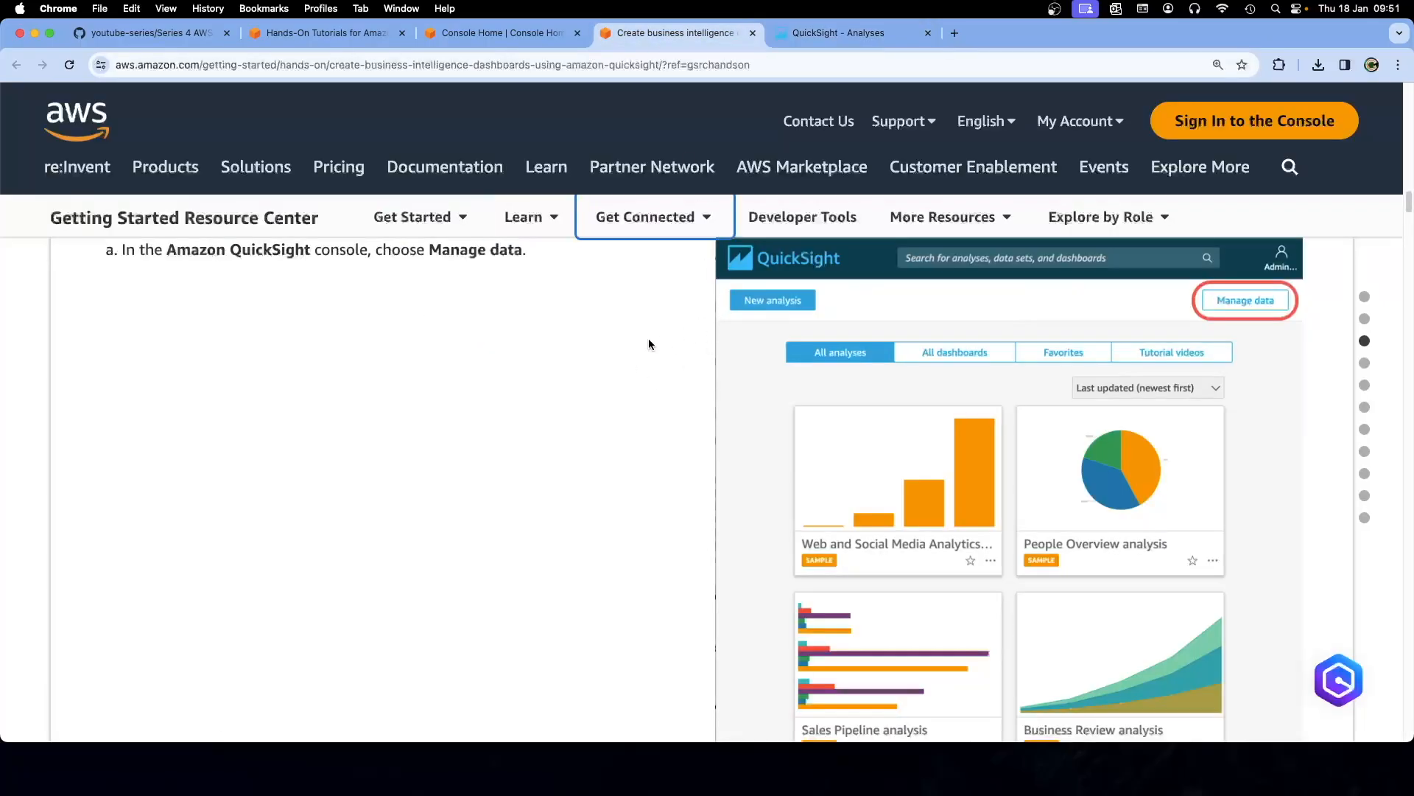
{"action": "left_click", "coordinate": [868, 35]}
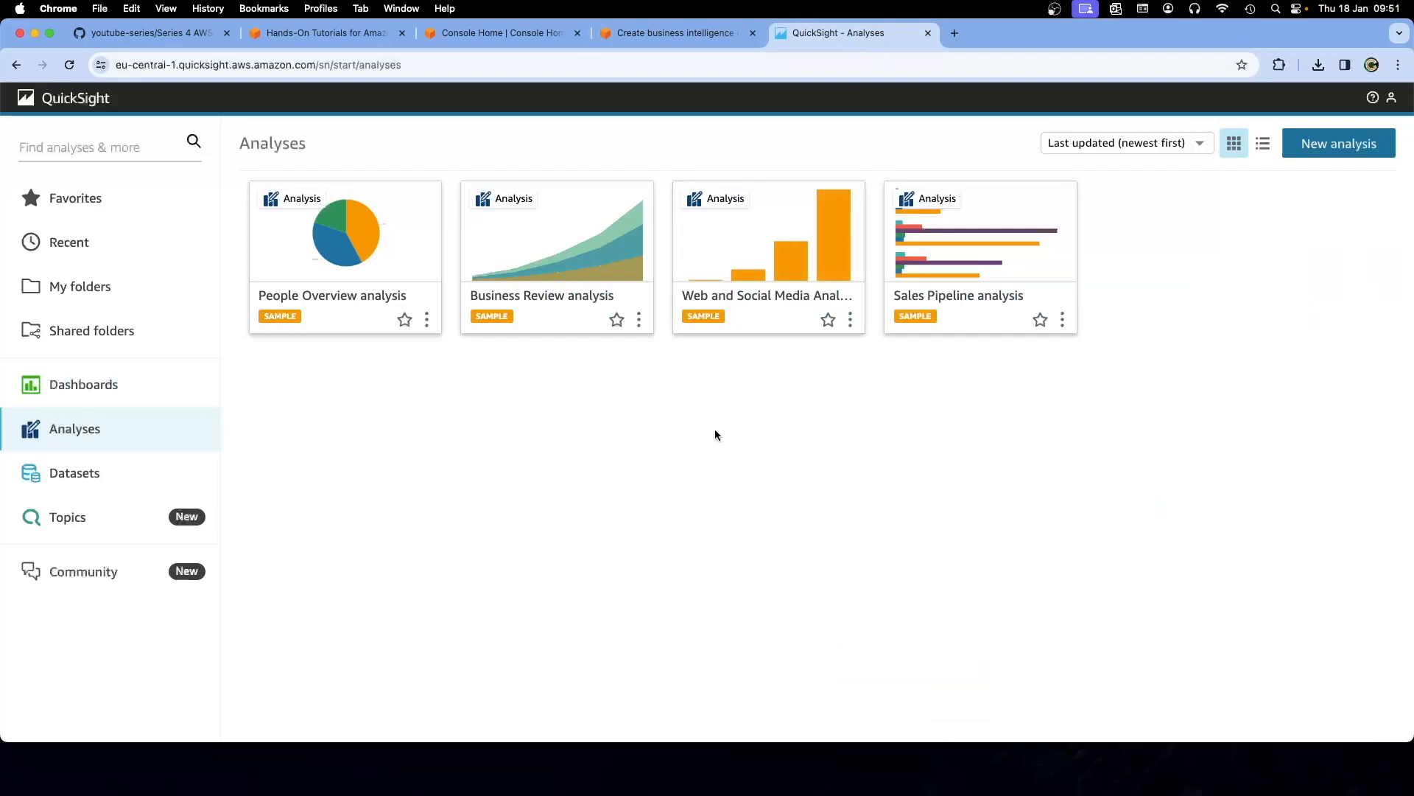
{"action": "left_click", "coordinate": [1266, 144]}
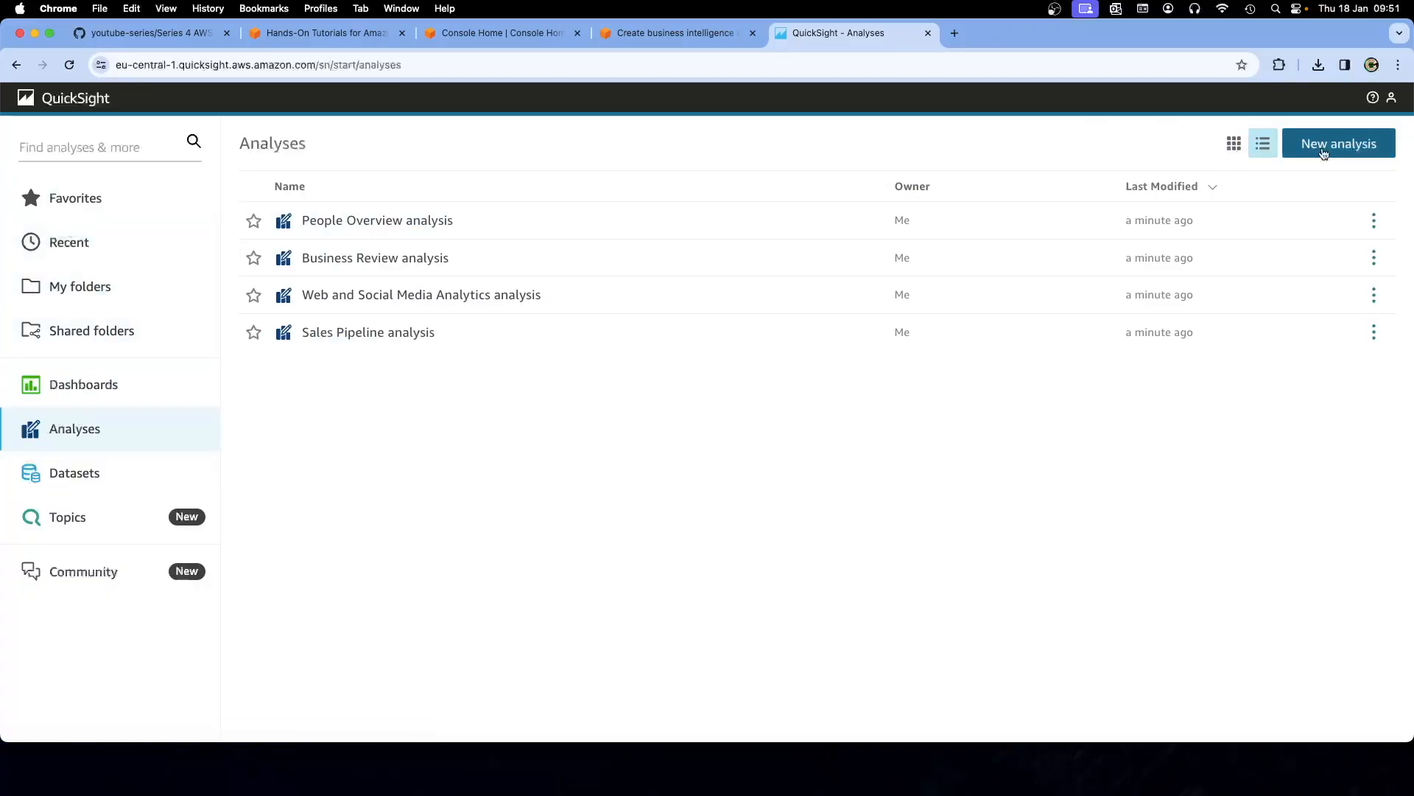
{"action": "left_click", "coordinate": [1324, 153]}
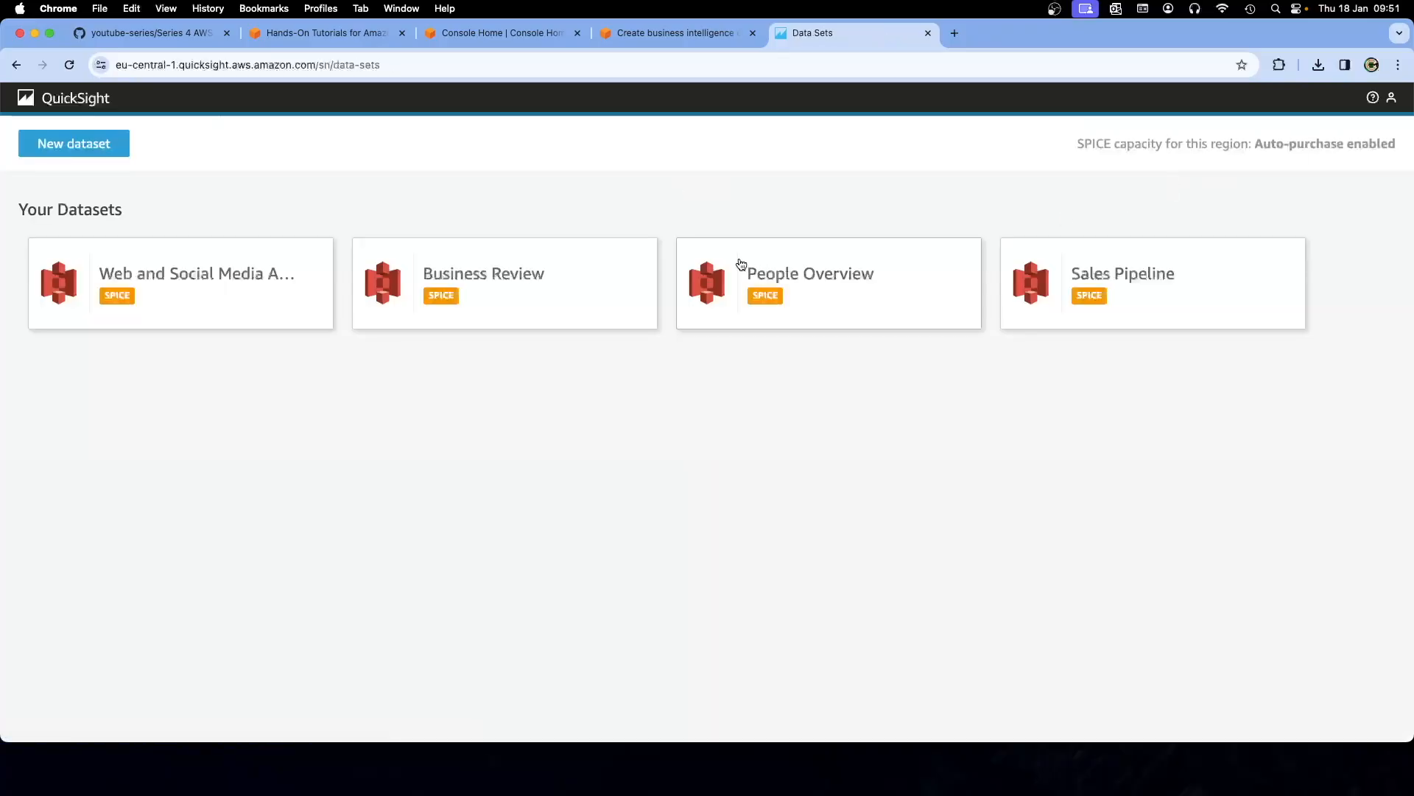
{"action": "left_click", "coordinate": [17, 66]}
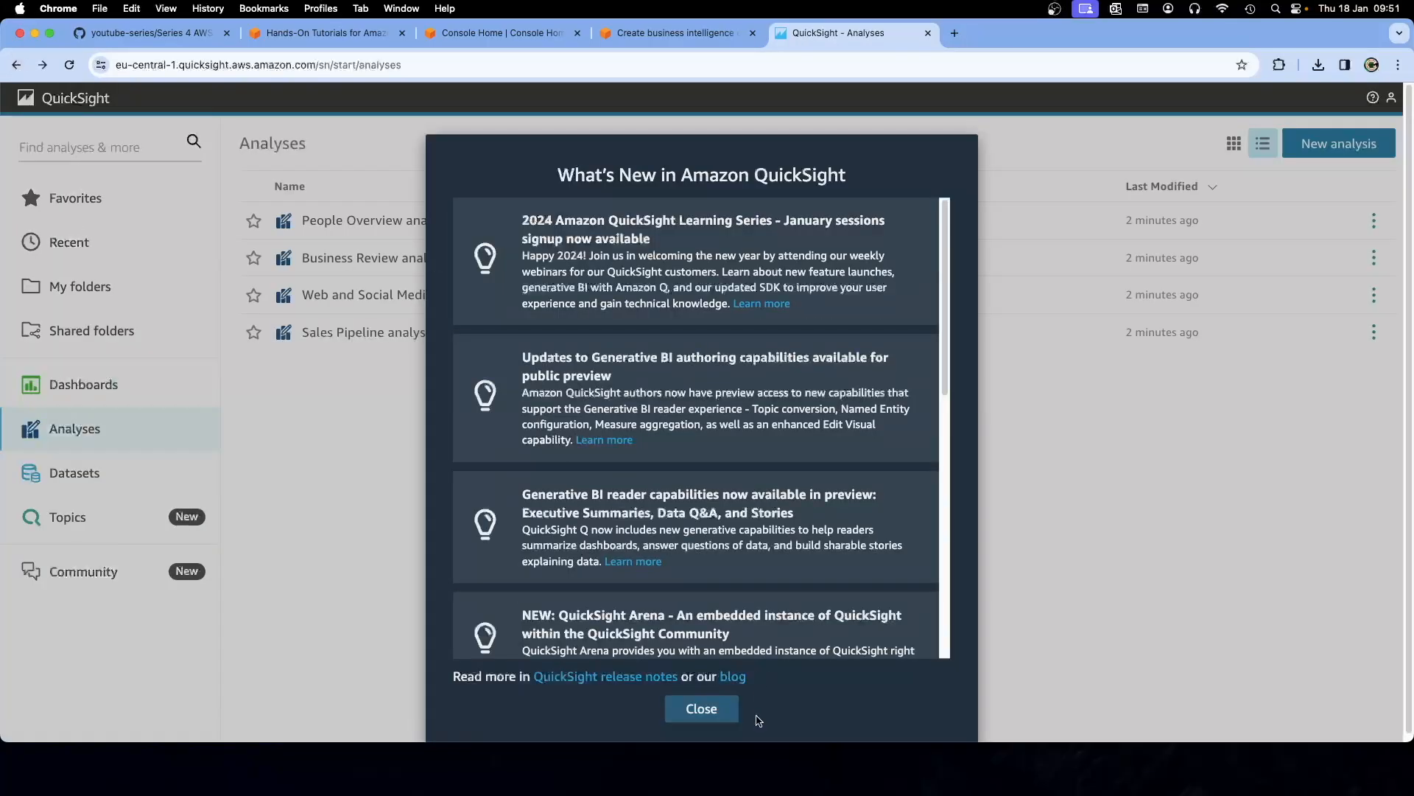
{"action": "left_click", "coordinate": [701, 709]}
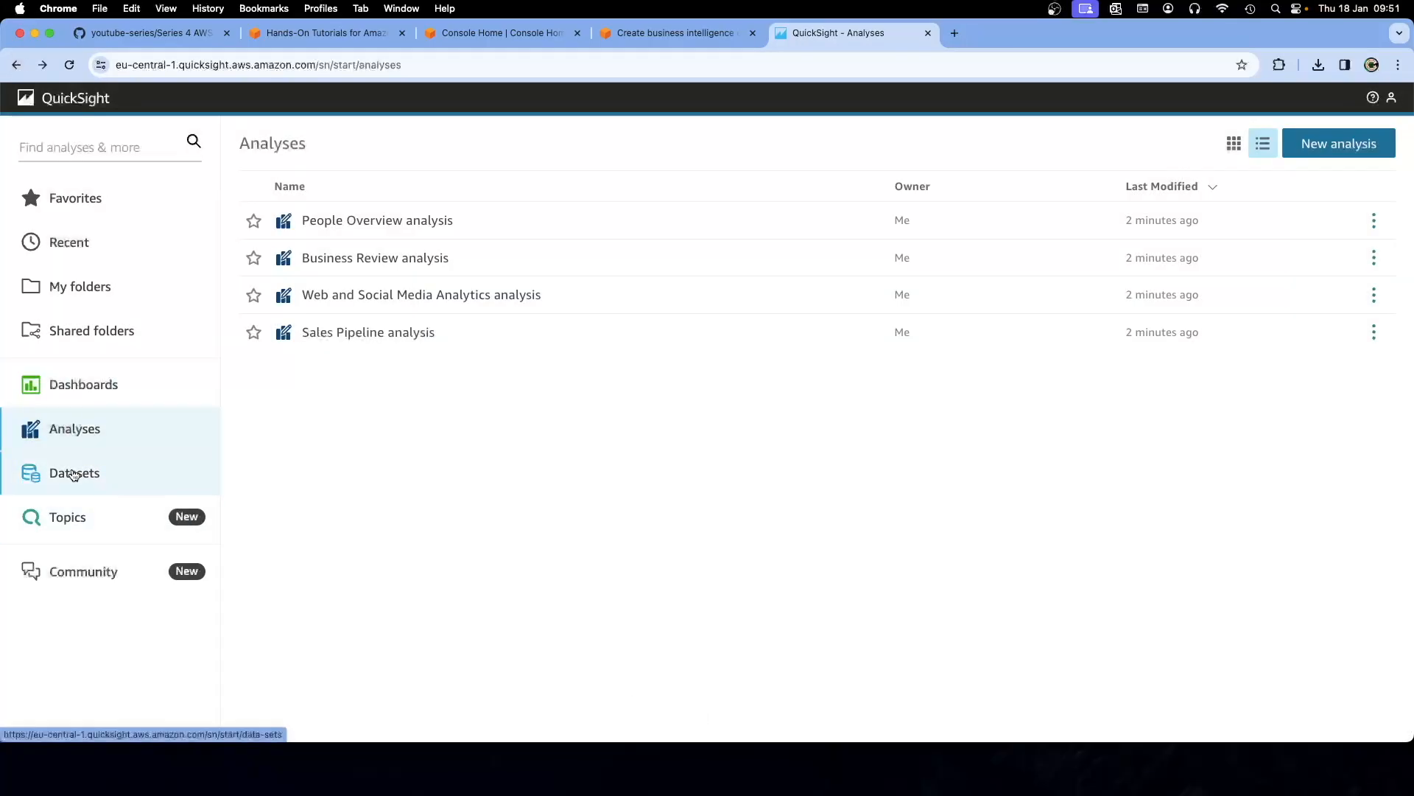
Browse Datasets, Topics, Dashboards, Shared folders and My folders, then return to the tutorial
{"action": "left_click", "coordinate": [74, 474]}
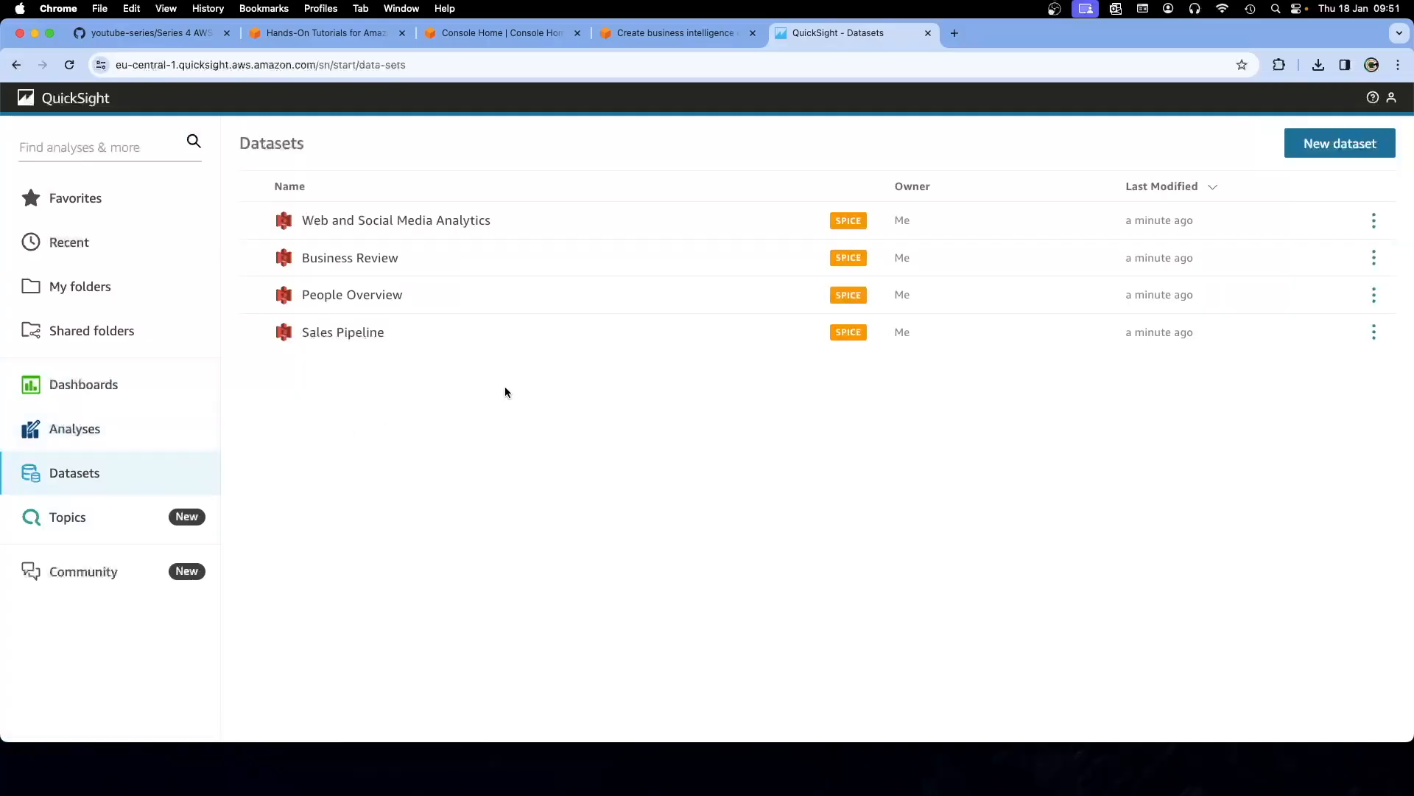
{"action": "left_click", "coordinate": [66, 517]}
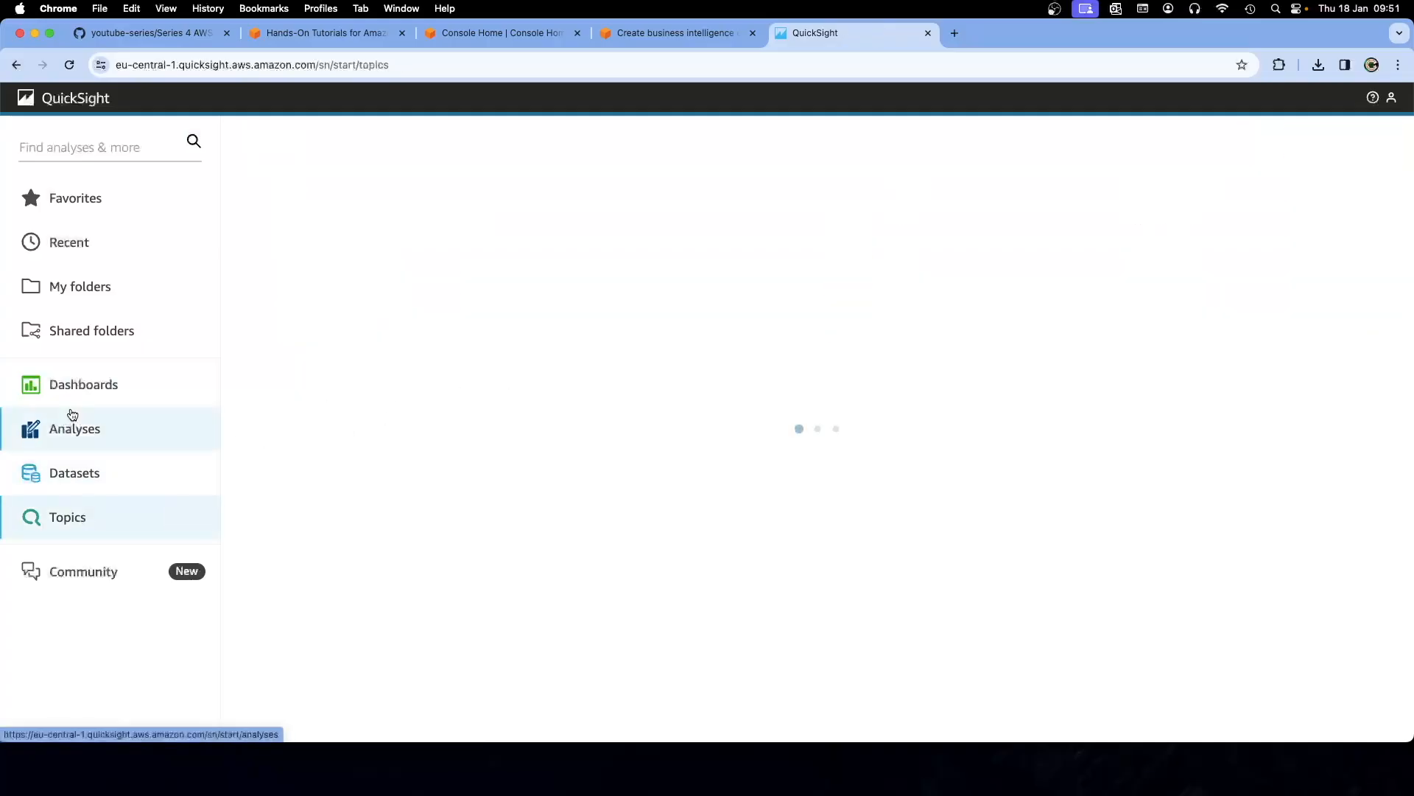
{"action": "left_click", "coordinate": [72, 388]}
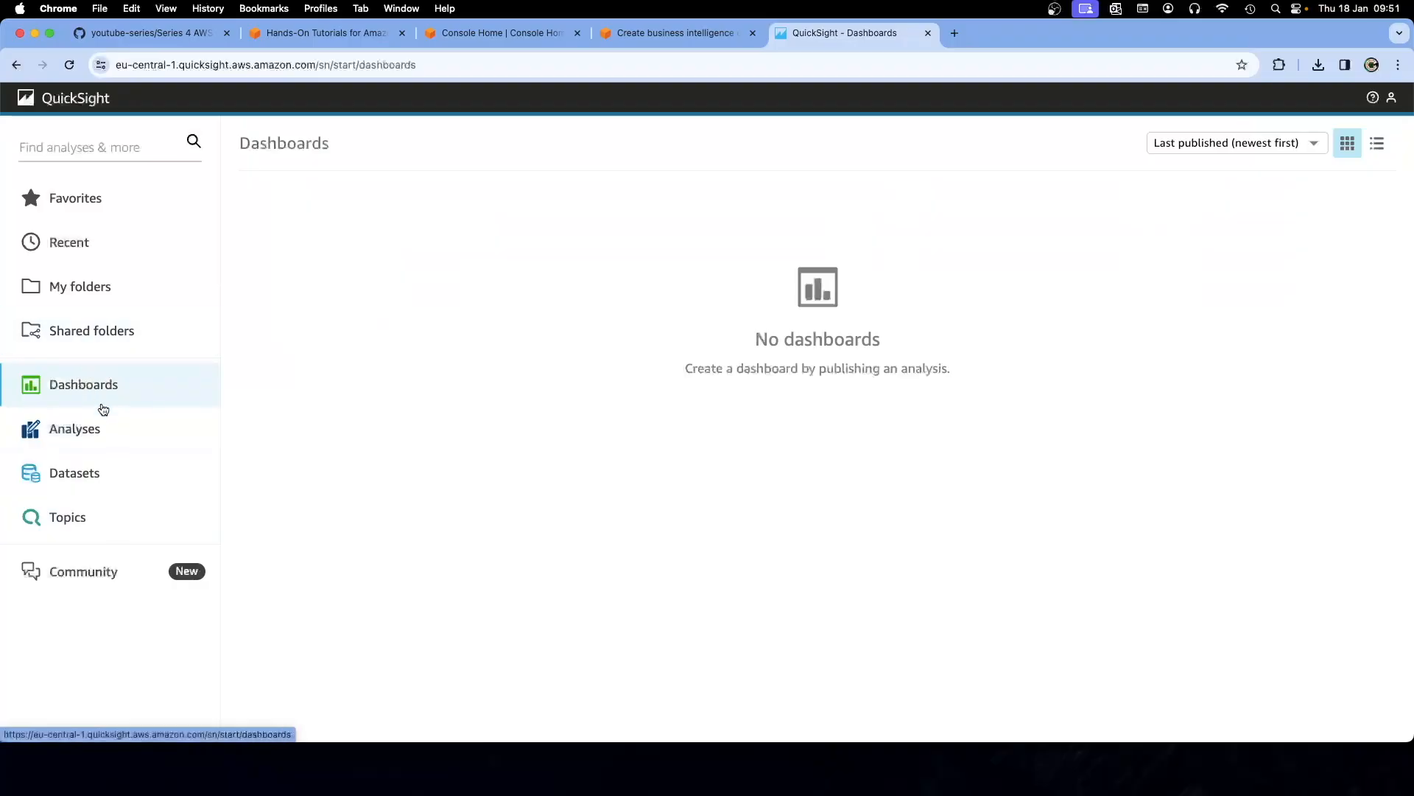
{"action": "left_click", "coordinate": [89, 343]}
{"action": "left_click", "coordinate": [89, 293]}
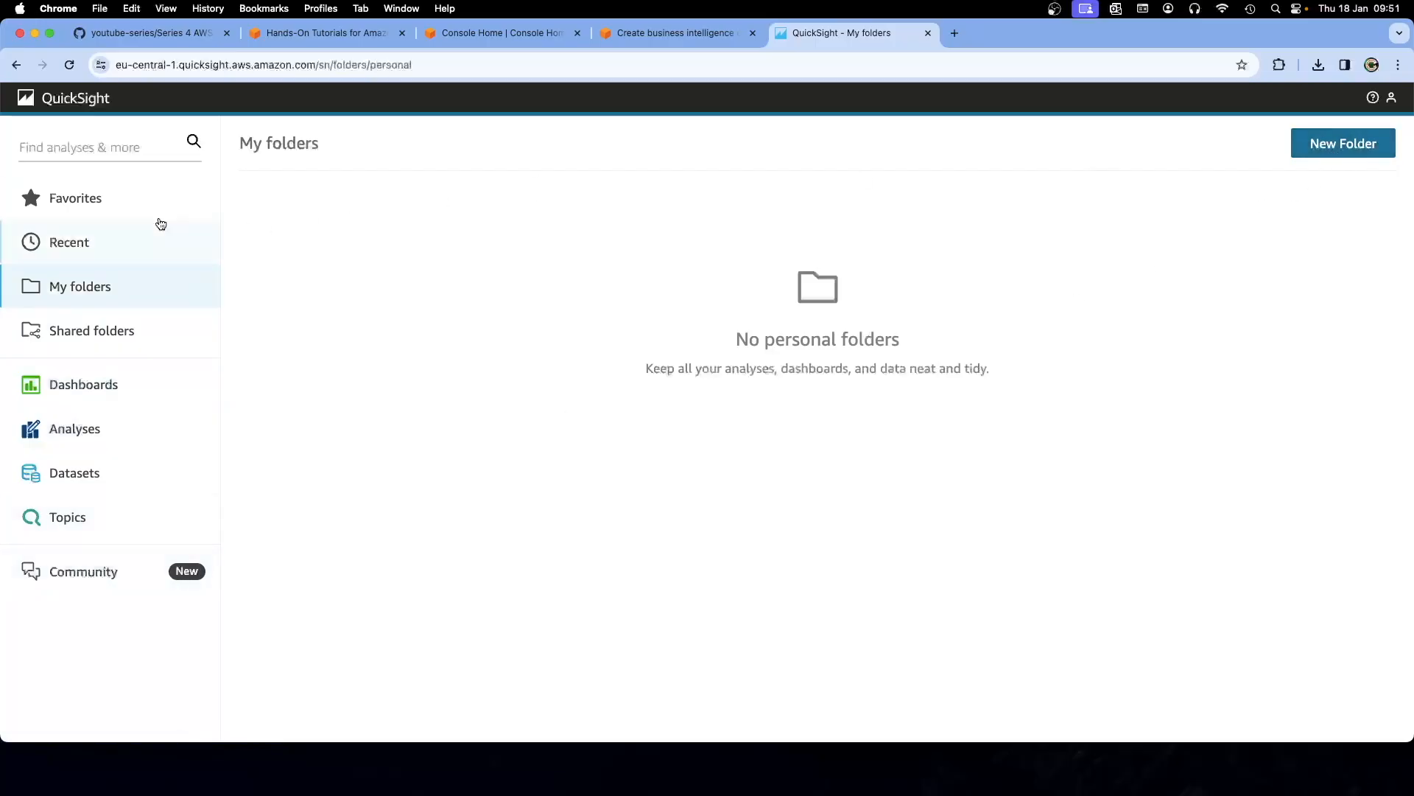
{"action": "left_click", "coordinate": [102, 148]}
{"action": "type", "text": "d"}
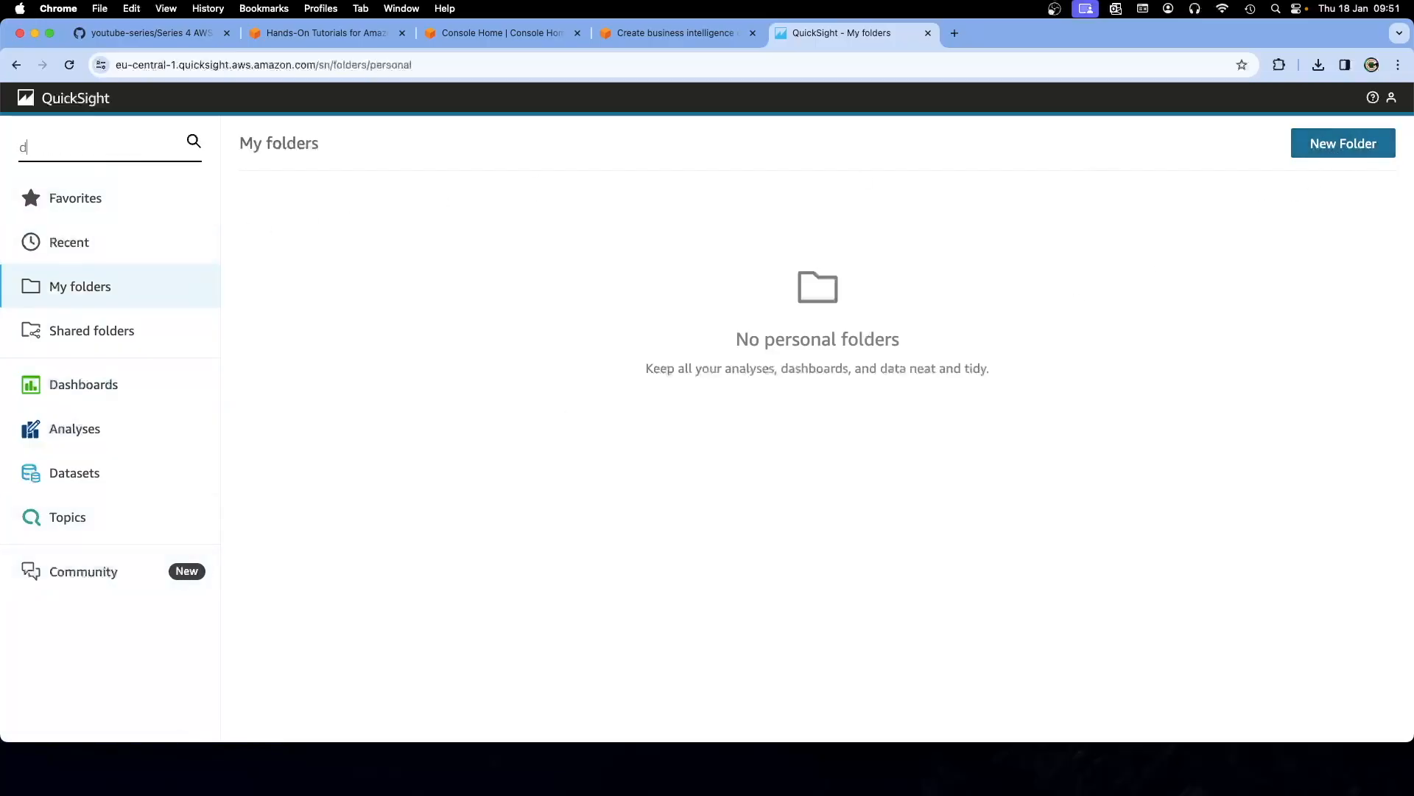
{"action": "key", "text": "BackSpace"}
{"action": "left_click", "coordinate": [675, 32]}
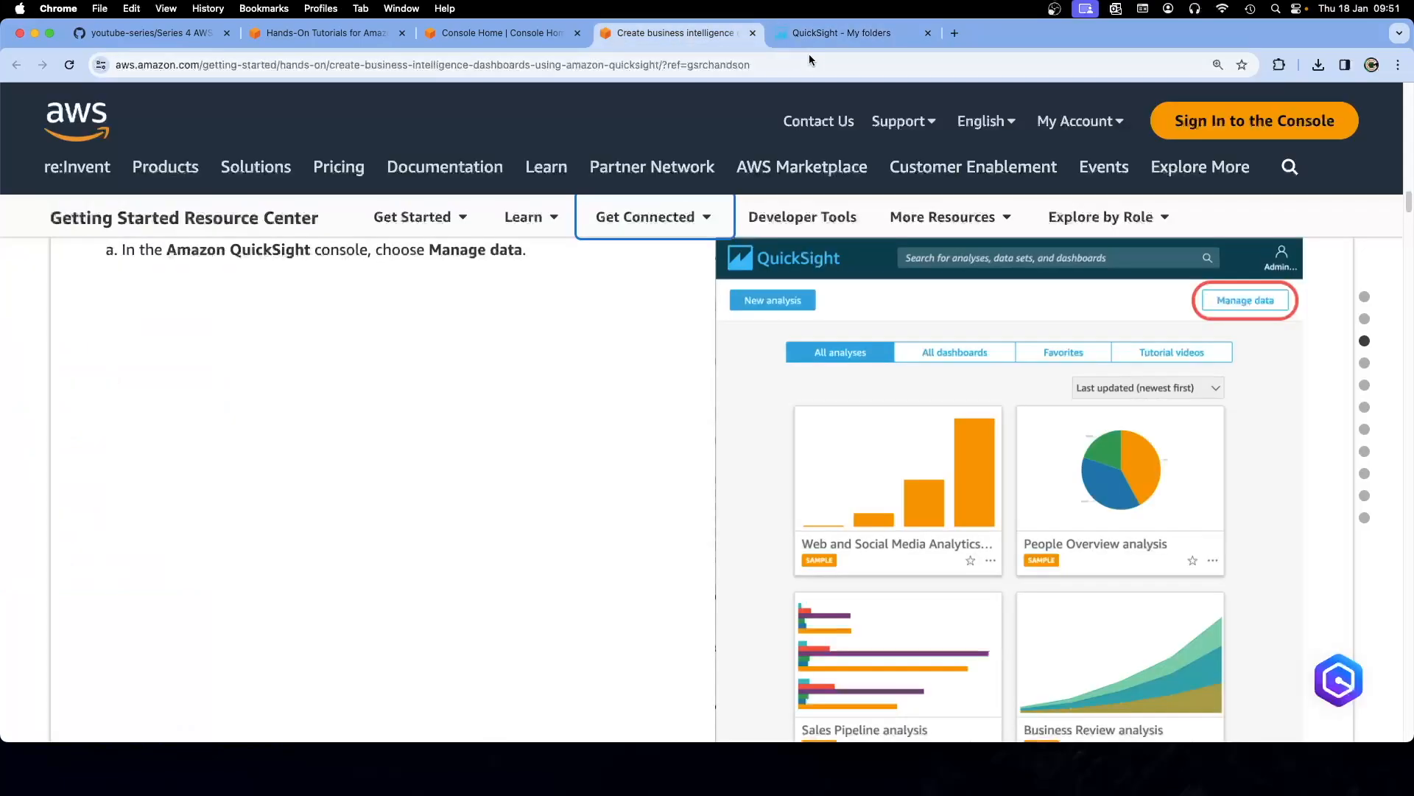
Search QuickSight for 'Manage Dta', then move through Dashboards and Analyses to the Datasets list
{"action": "left_click", "coordinate": [830, 34]}
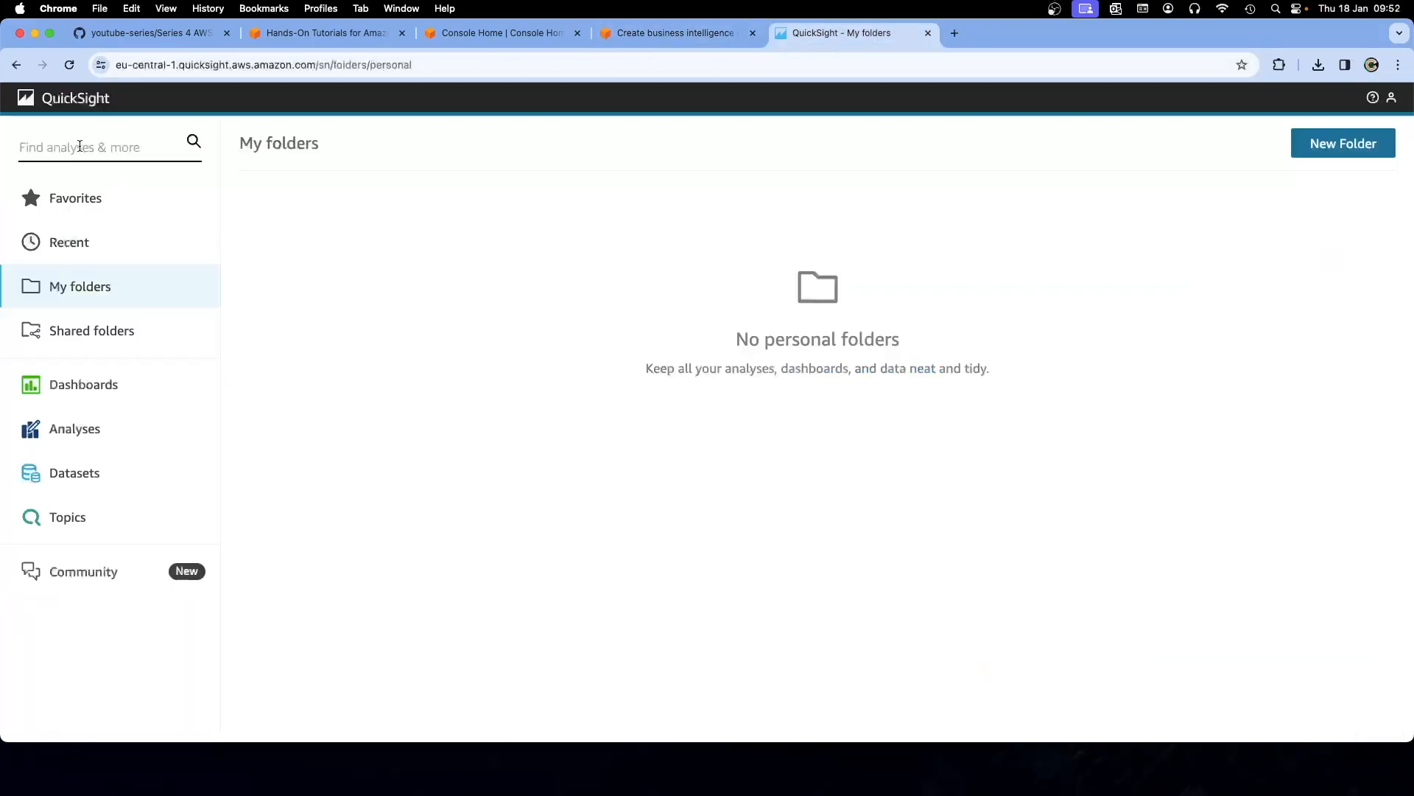
{"action": "type", "text": "Manage Dta"}
{"action": "key", "text": "Return"}
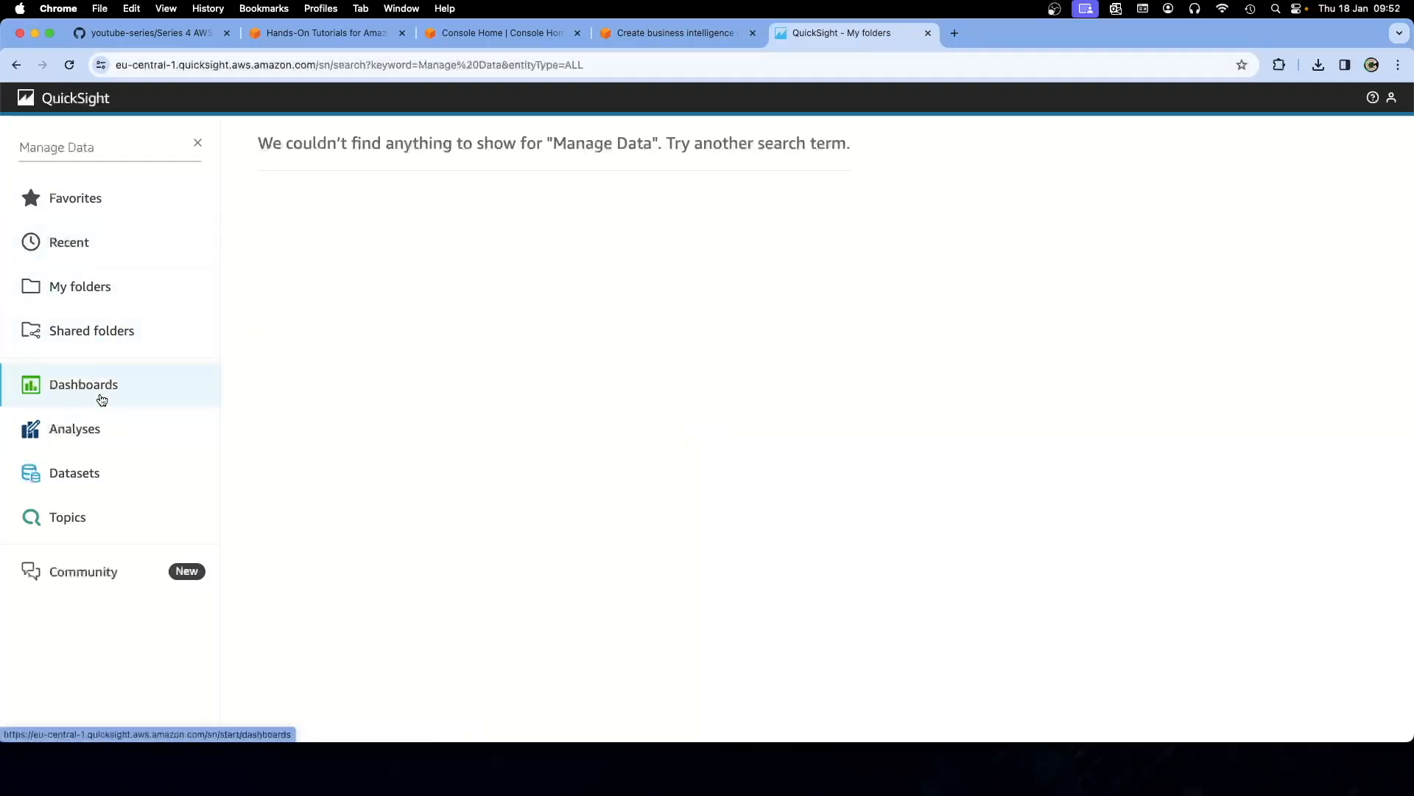
{"action": "left_click", "coordinate": [102, 398]}
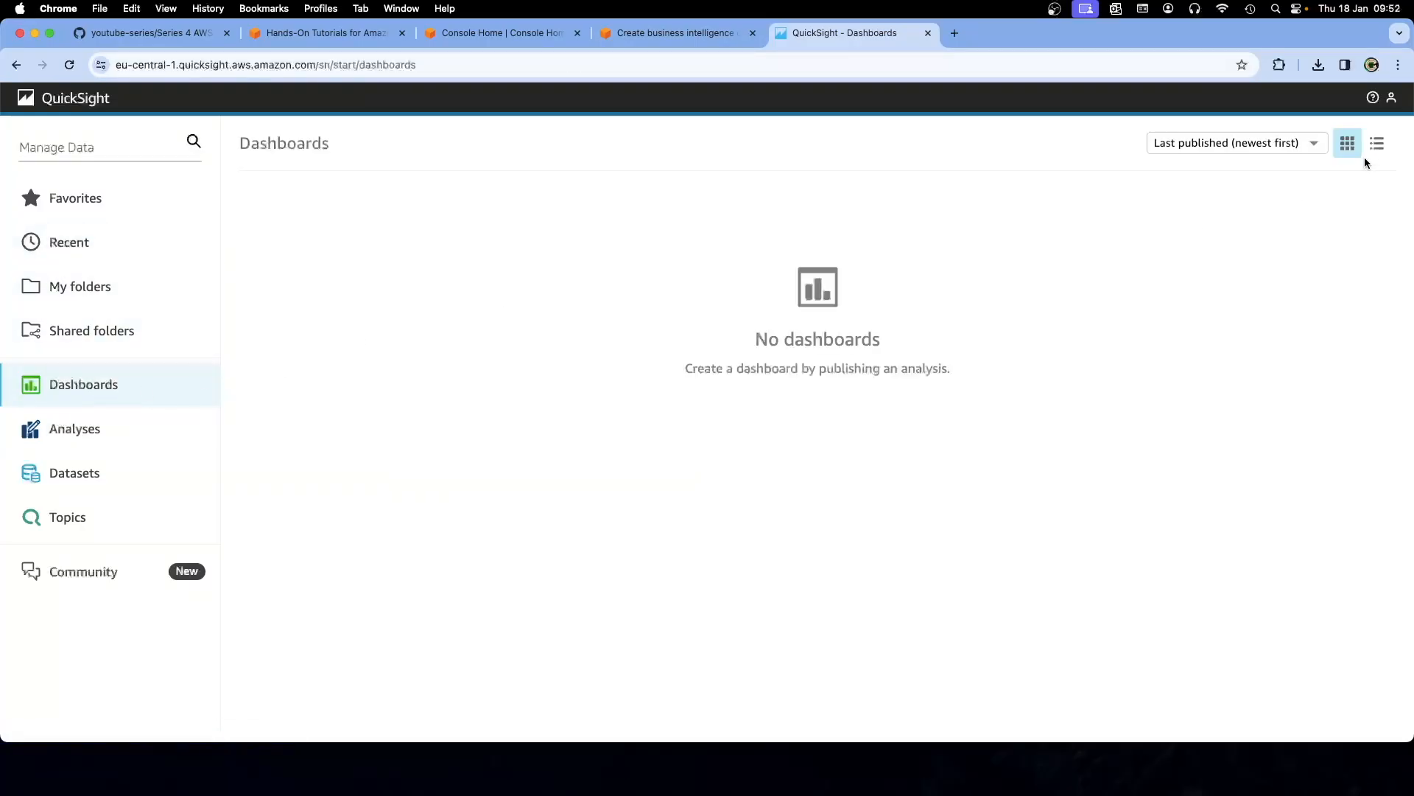
{"action": "left_click", "coordinate": [130, 428]}
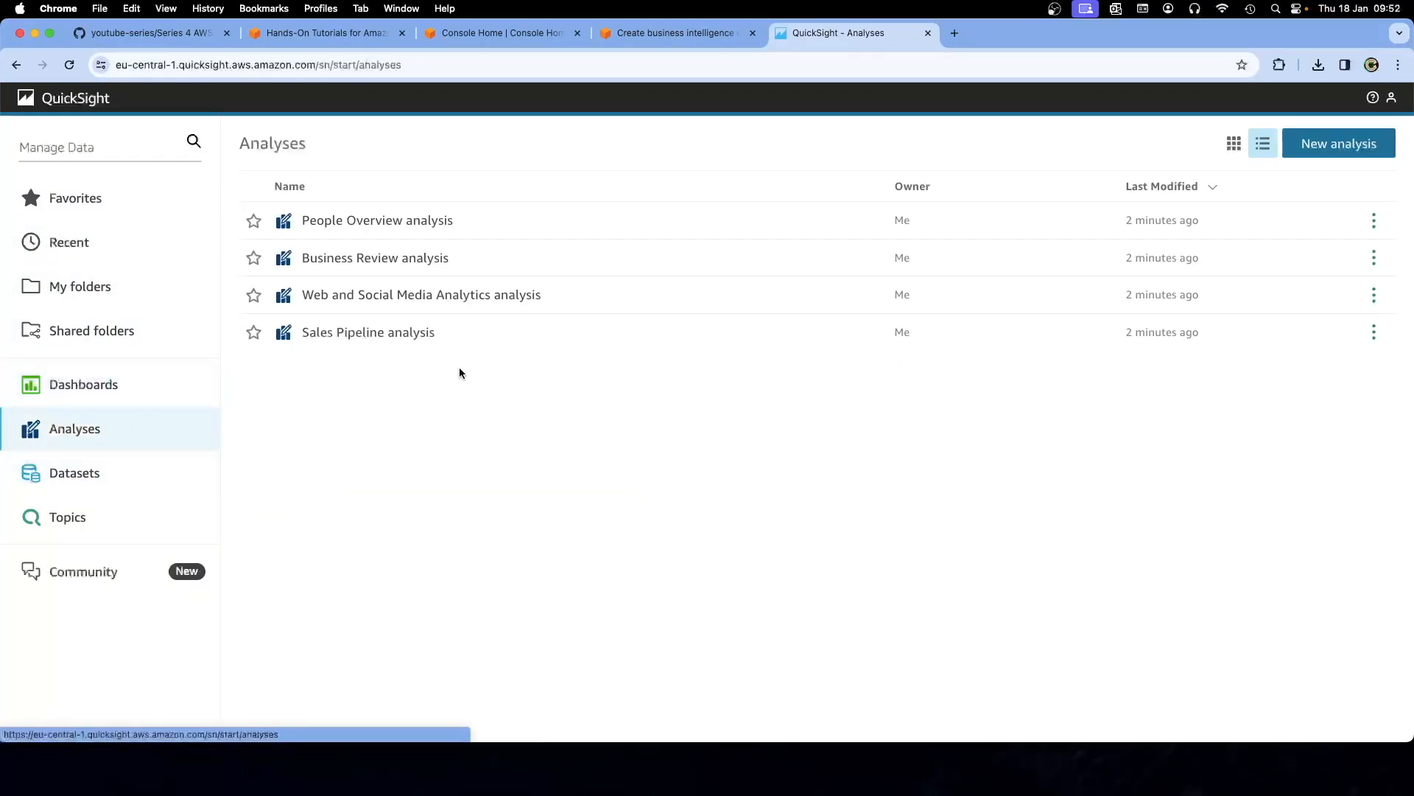
{"action": "left_click", "coordinate": [1338, 142]}
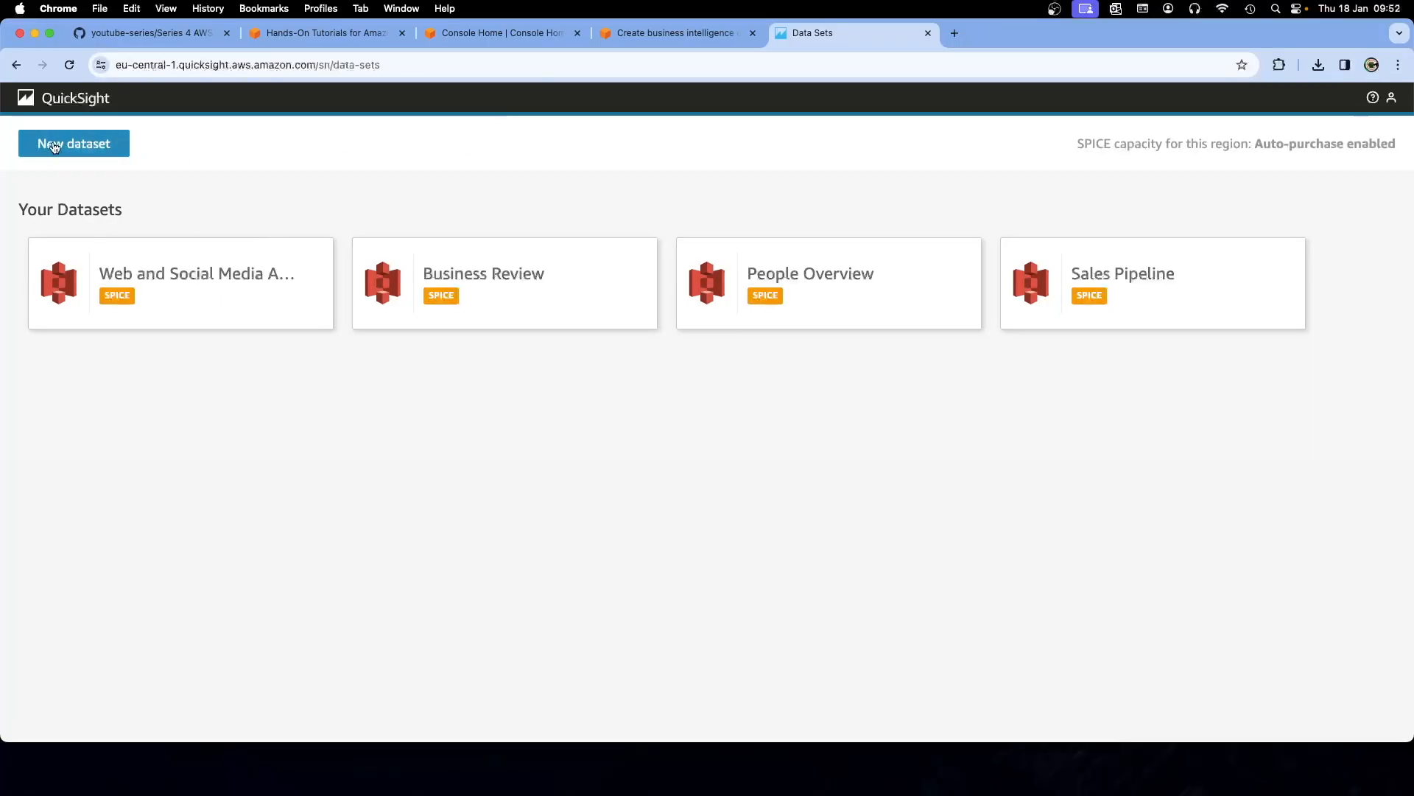
Glance at the New dataset source options, then return to the Analyses list via the logo
{"action": "left_click", "coordinate": [112, 143]}
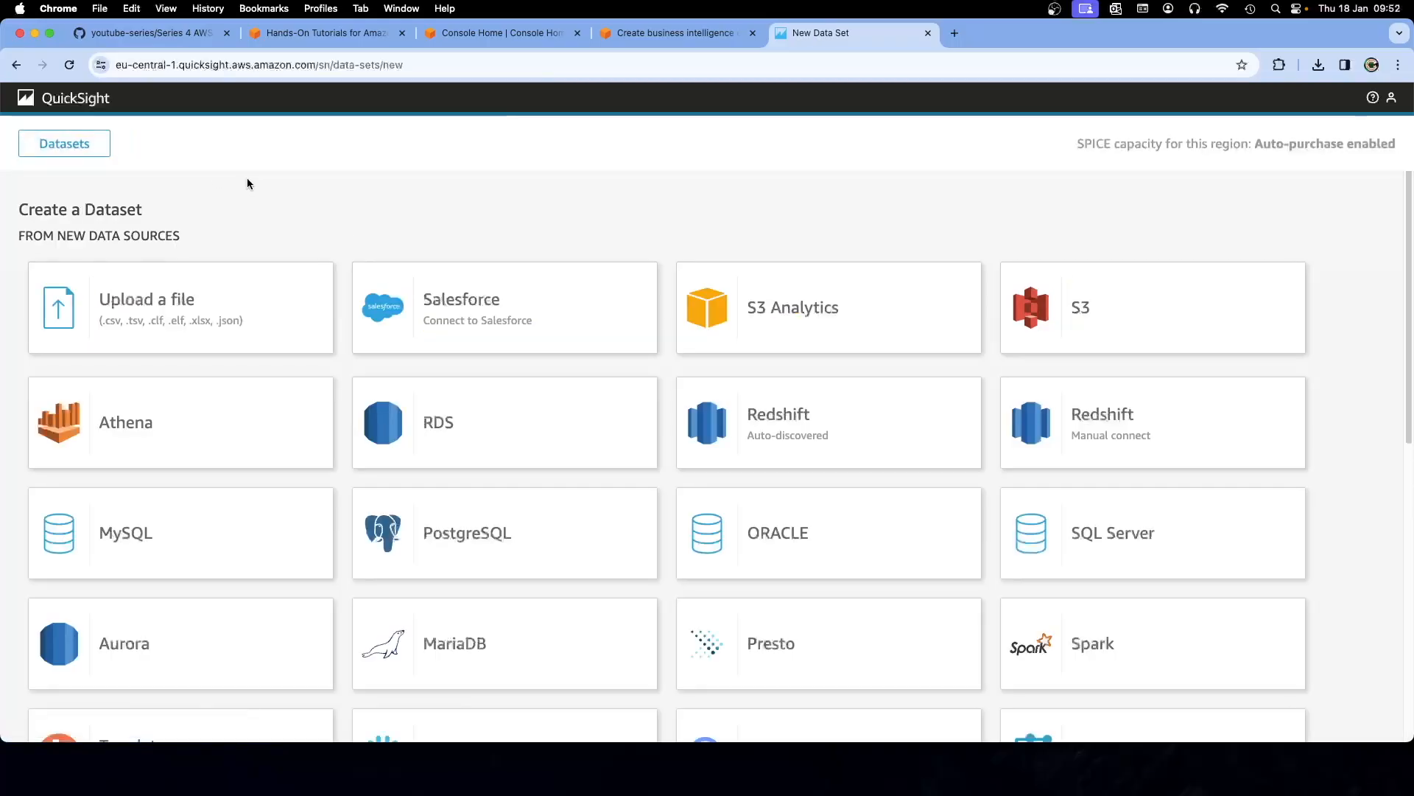
{"action": "left_click", "coordinate": [64, 100]}
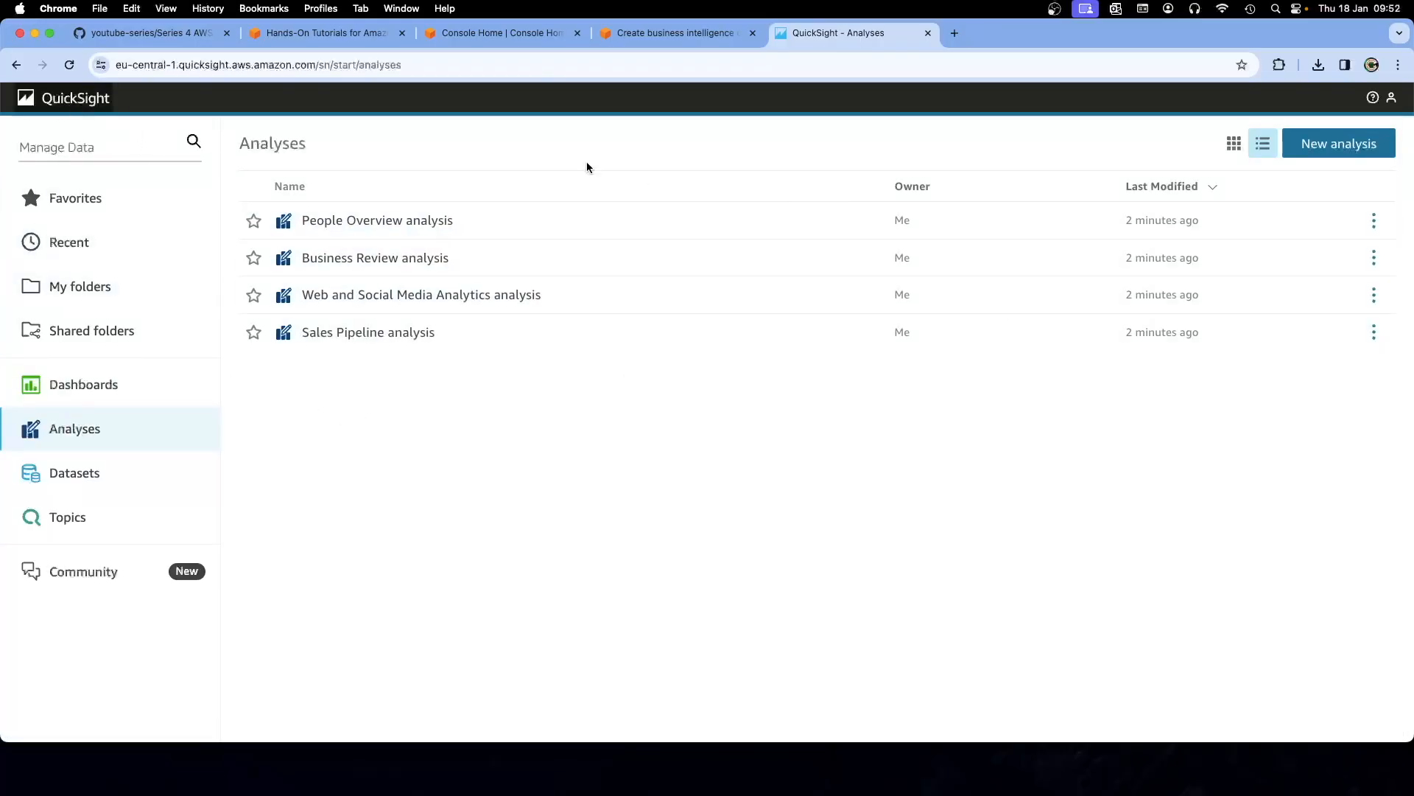
Return to the AWS tutorial and scroll to Step 3a, 'choose Manage data'
{"action": "left_click", "coordinate": [663, 33]}
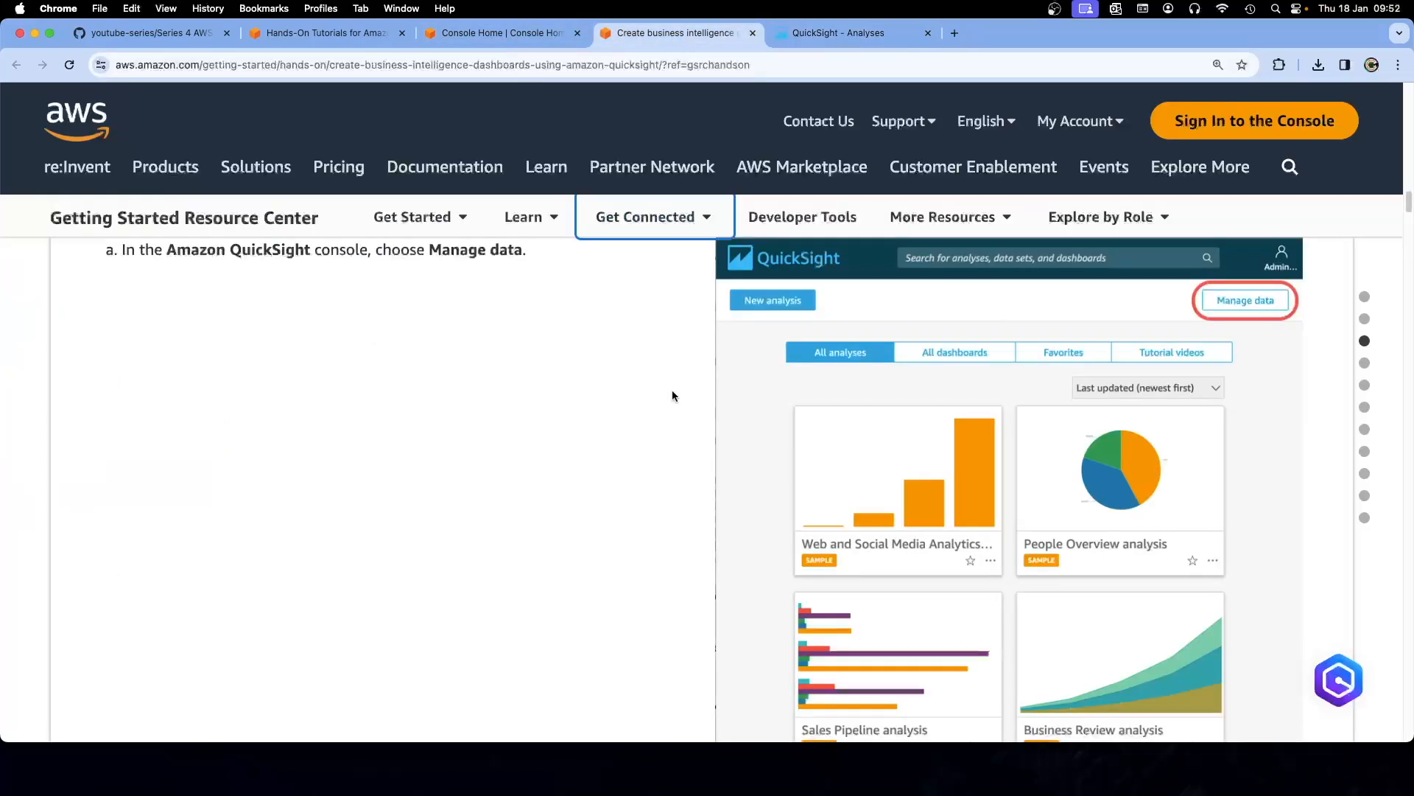
{"action": "scroll", "coordinate": [649, 396], "scroll_direction": "up", "scroll_amount": 1}
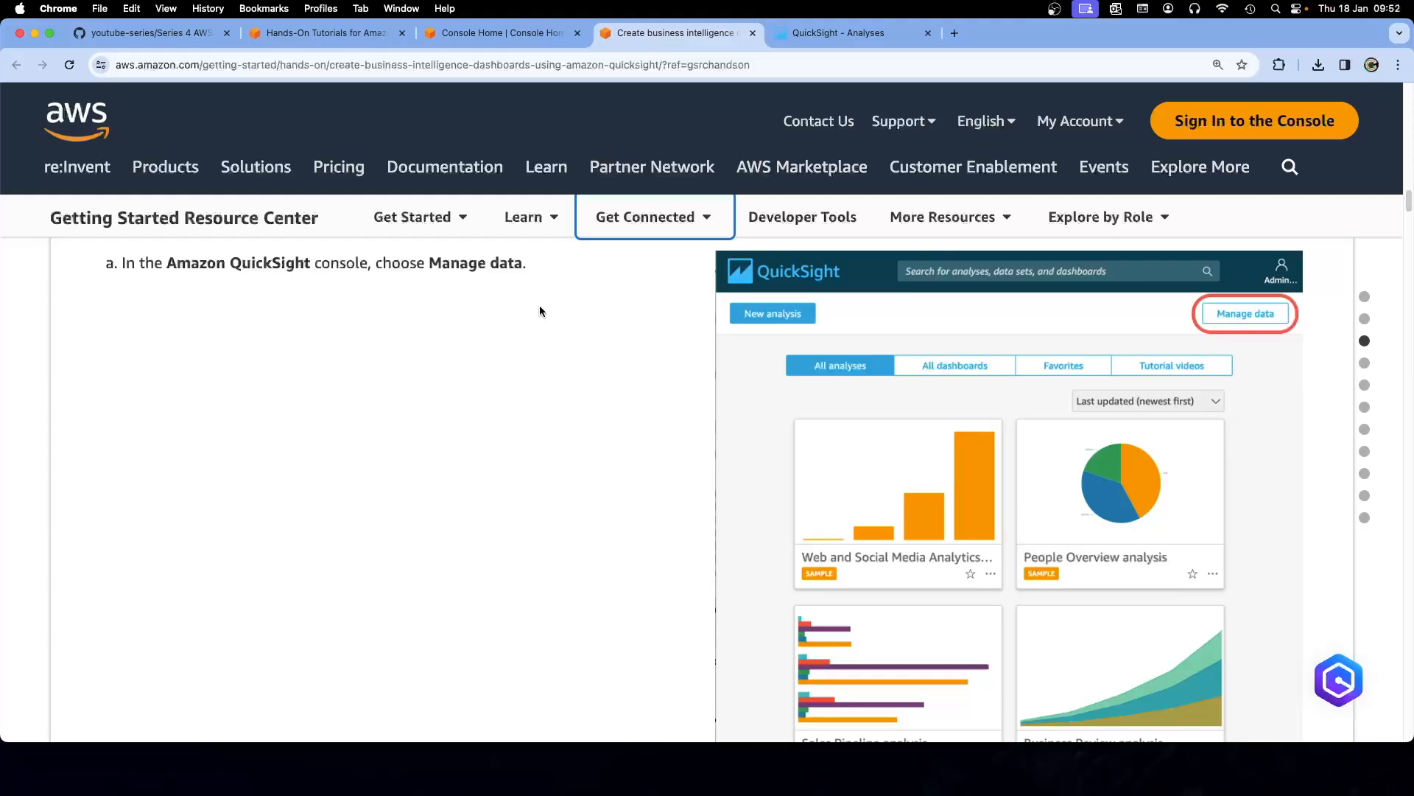
{"action": "left_click_drag", "start_coordinate": [530, 263], "coordinate": [123, 267]}
{"action": "left_click", "coordinate": [316, 316]}
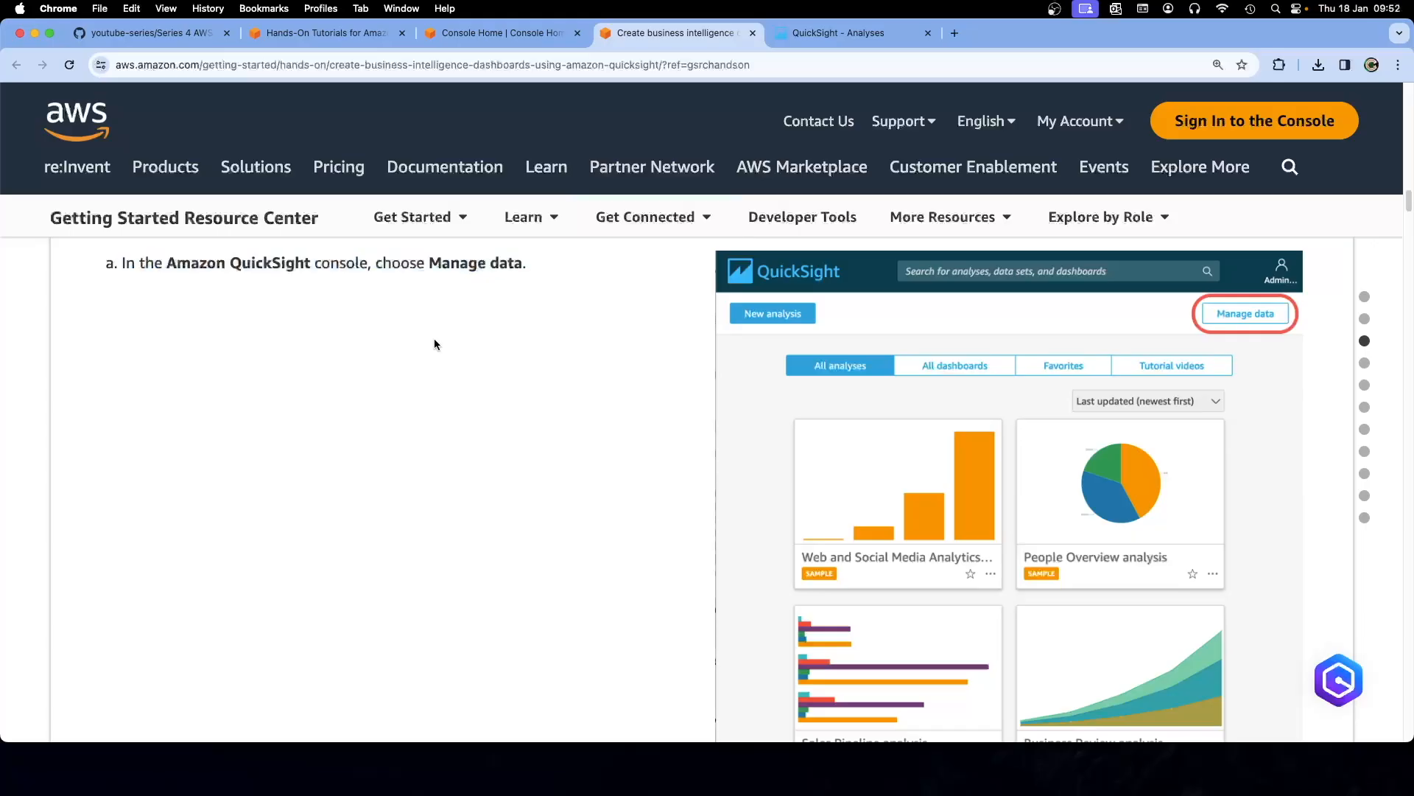
{"action": "scroll", "coordinate": [475, 361], "scroll_direction": "up", "scroll_amount": 1}
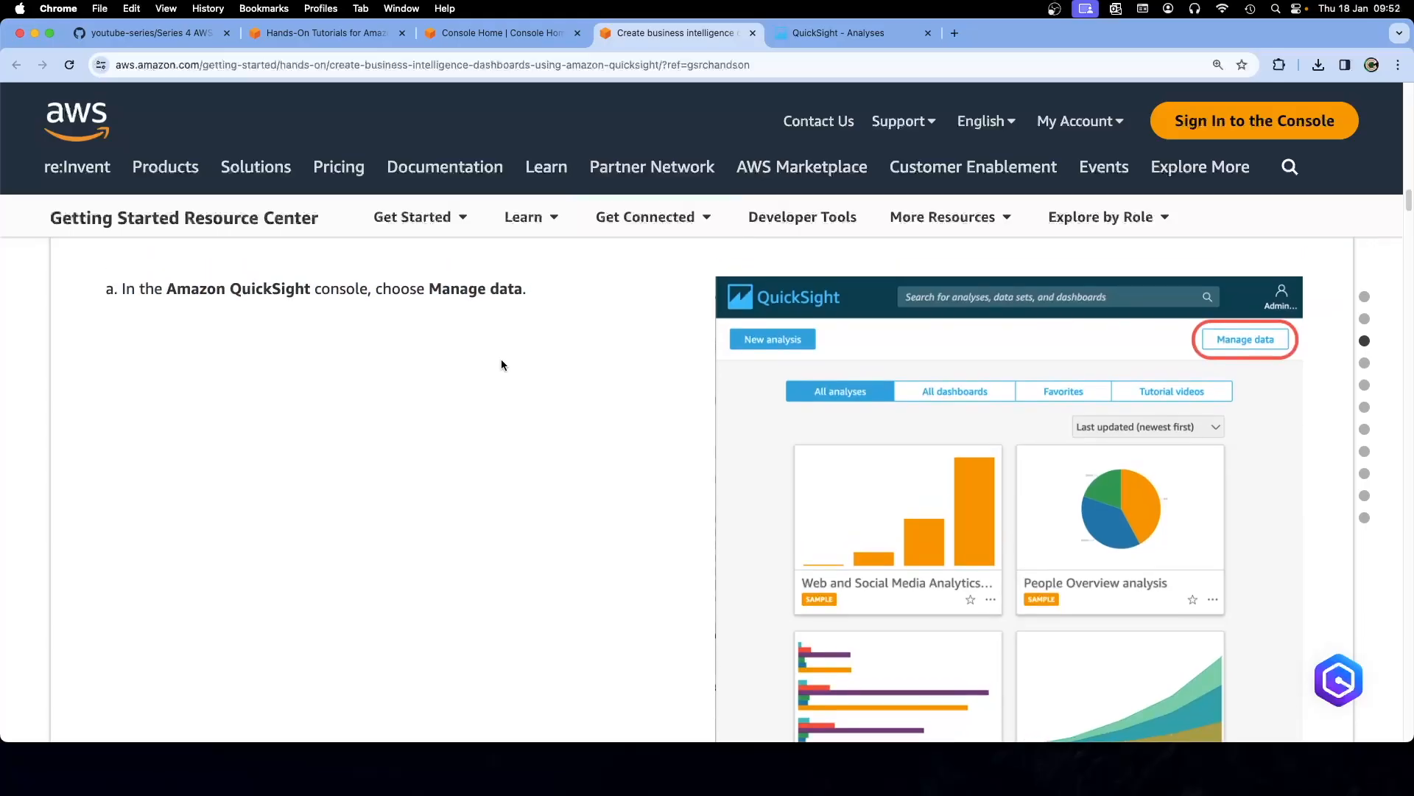
{"action": "scroll", "coordinate": [674, 352], "scroll_direction": "down", "scroll_amount": 5}
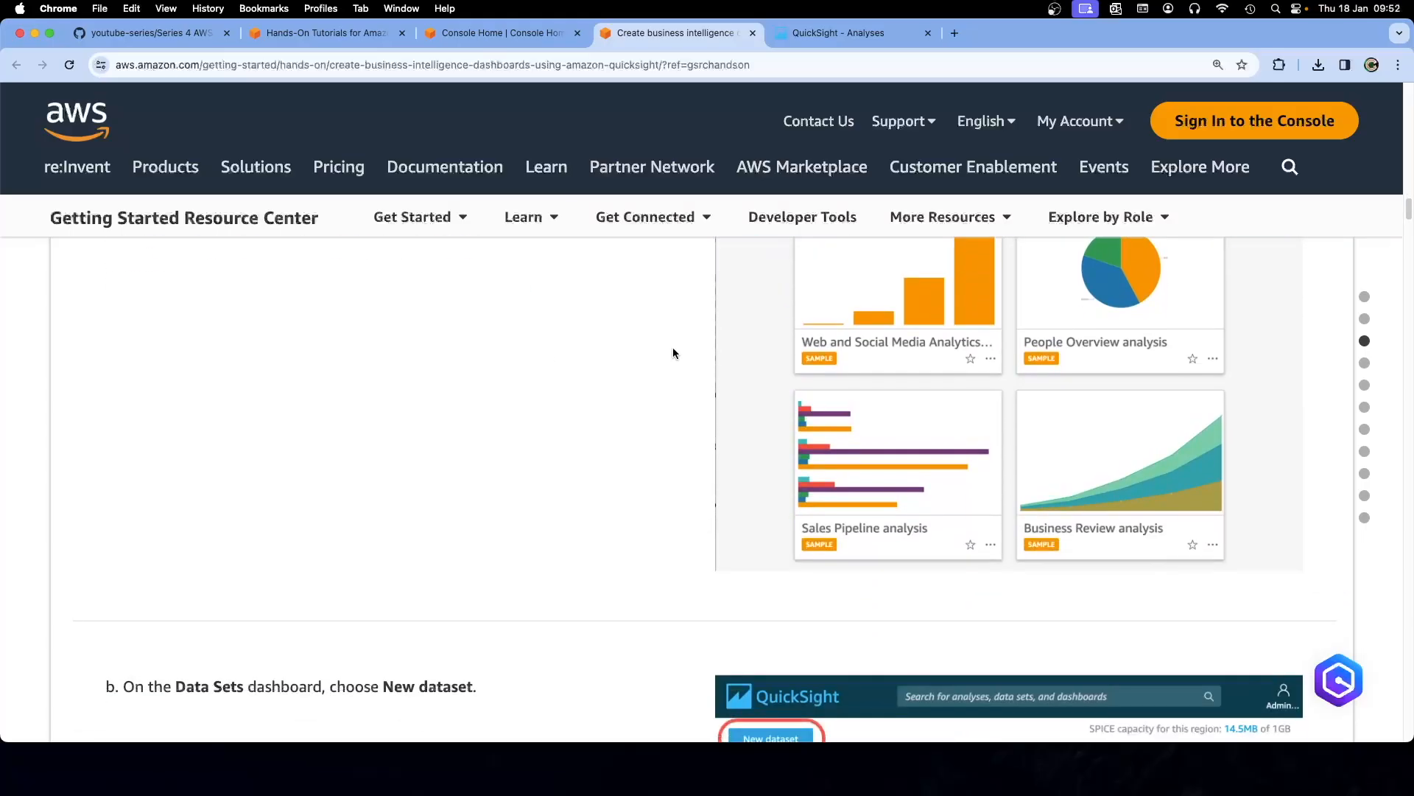
{"action": "scroll", "coordinate": [676, 355], "scroll_direction": "up", "scroll_amount": 2}
{"action": "scroll", "coordinate": [678, 357], "scroll_direction": "up", "scroll_amount": 3}
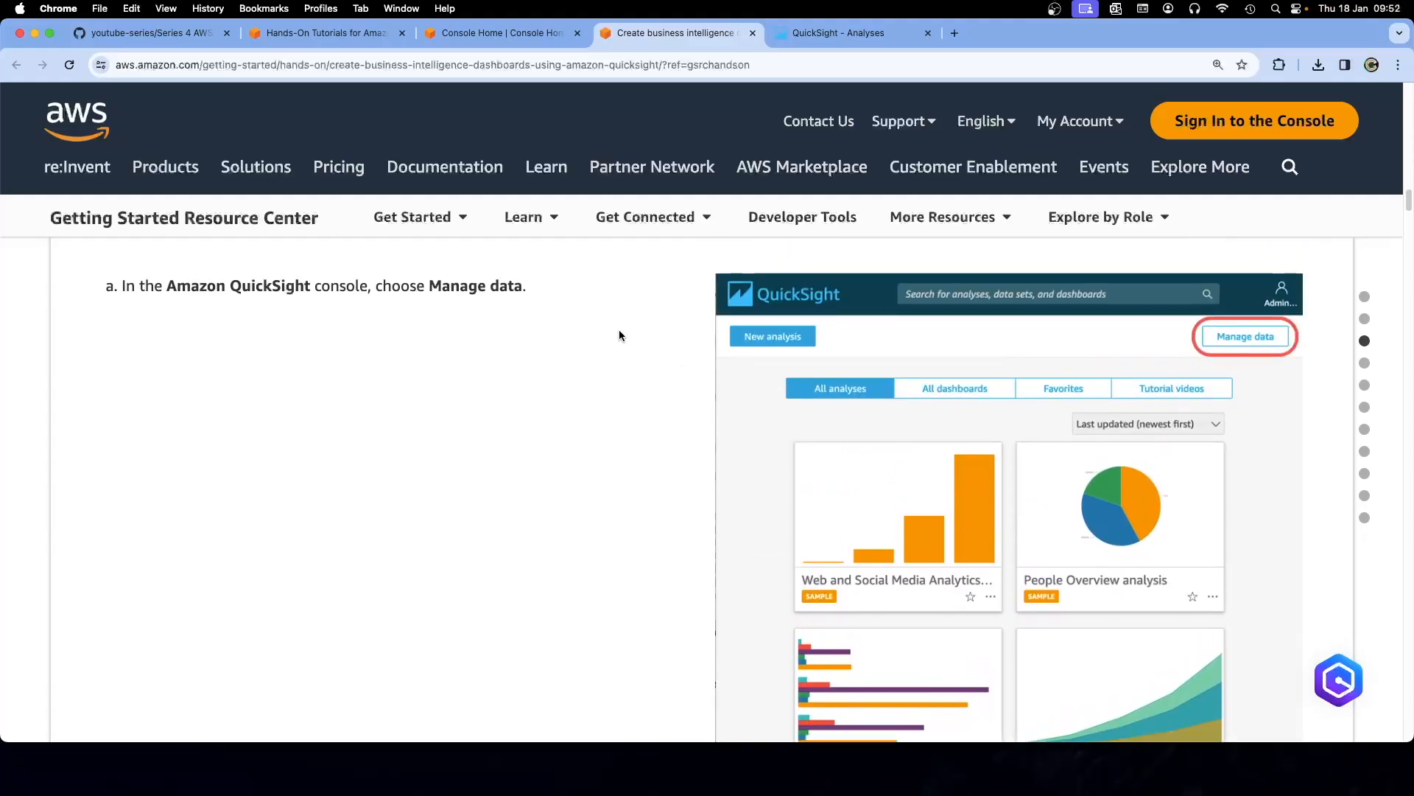
From QuickSight's Datasets list, start a New dataset, matching the tutorial's step b
{"action": "left_click", "coordinate": [818, 36]}
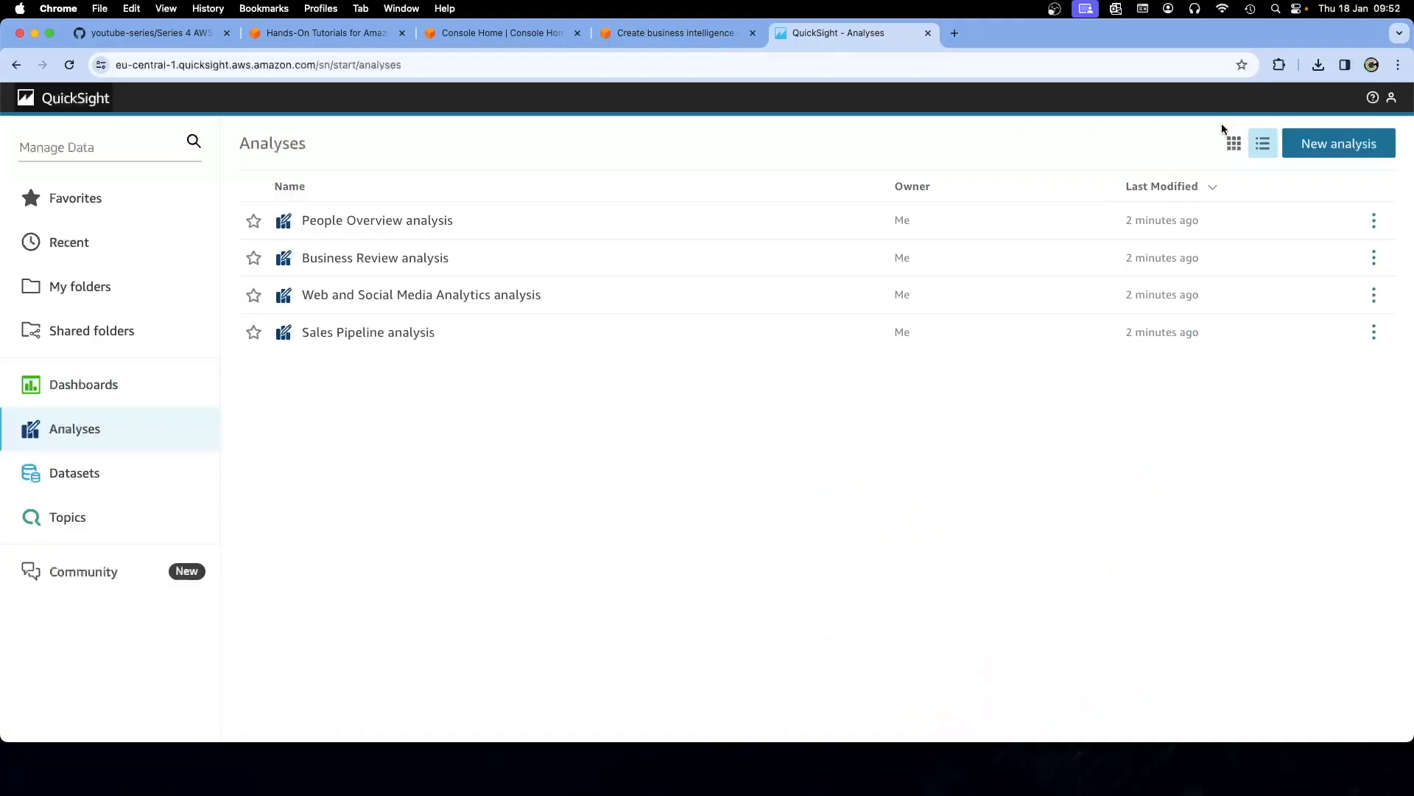
{"action": "left_click", "coordinate": [1324, 145]}
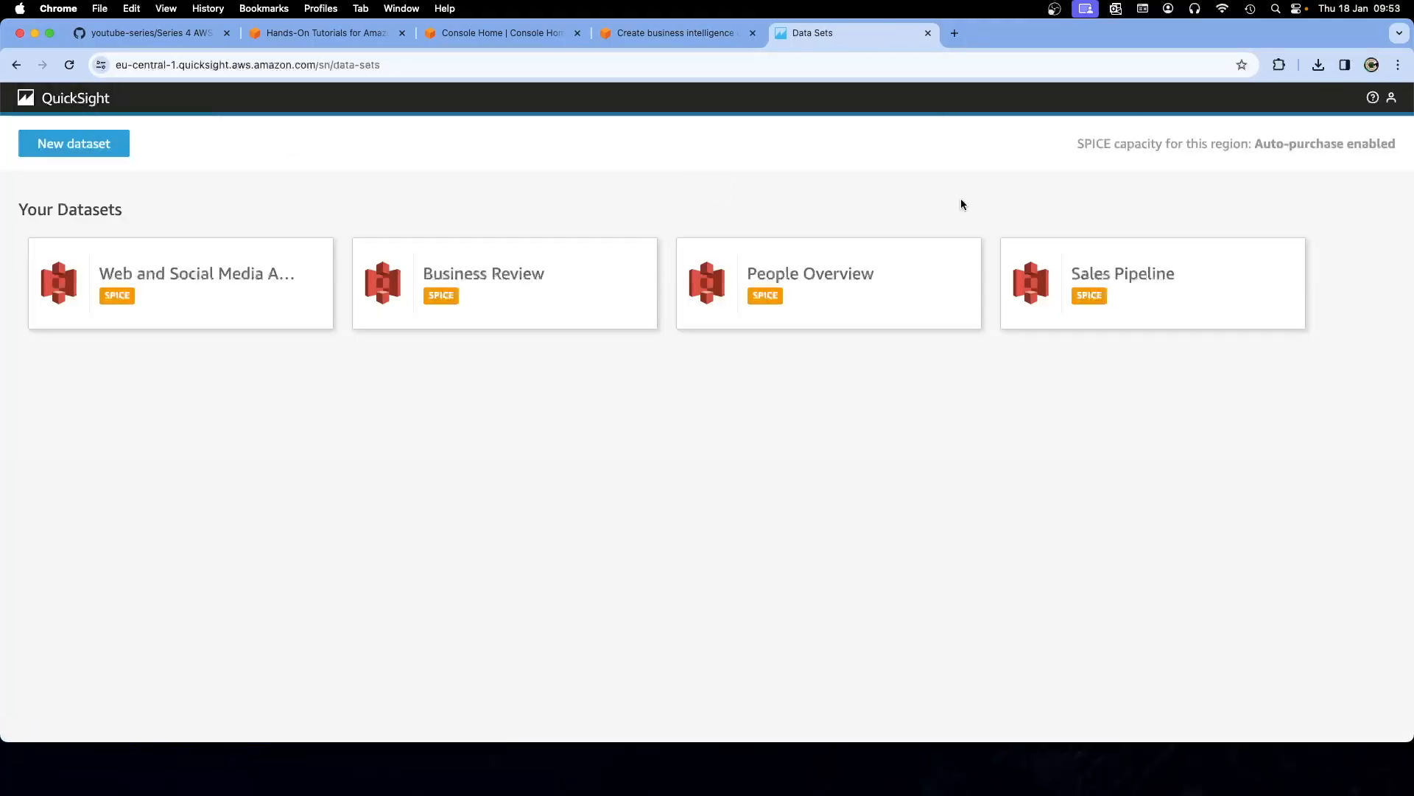
{"action": "left_click", "coordinate": [96, 150]}
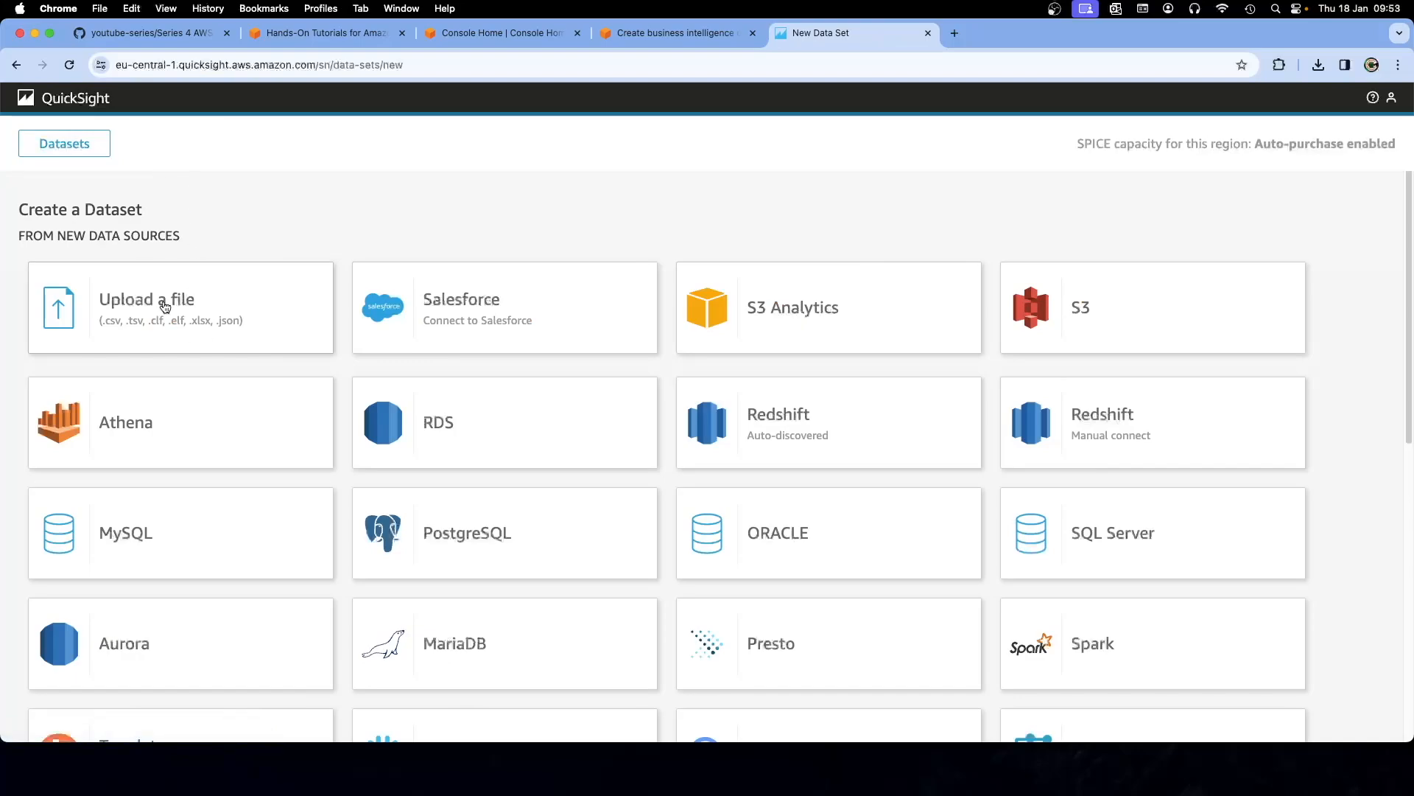
{"action": "left_click", "coordinate": [648, 31]}
Scroll the tutorial past steps b and c to step d, 'Choose your sheet'
{"action": "scroll", "coordinate": [617, 413], "scroll_direction": "down", "scroll_amount": 6}
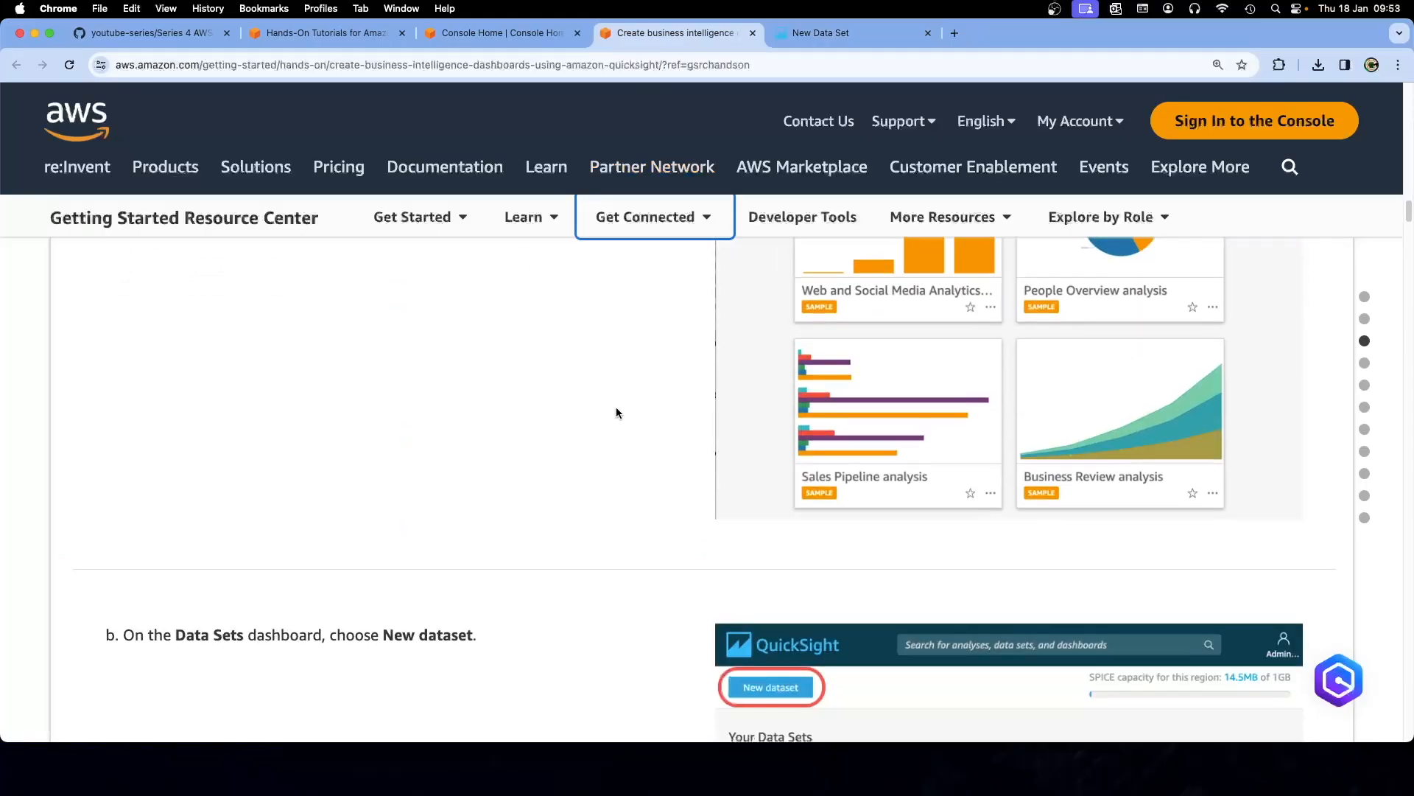
{"action": "scroll", "coordinate": [616, 413], "scroll_direction": "down", "scroll_amount": 2}
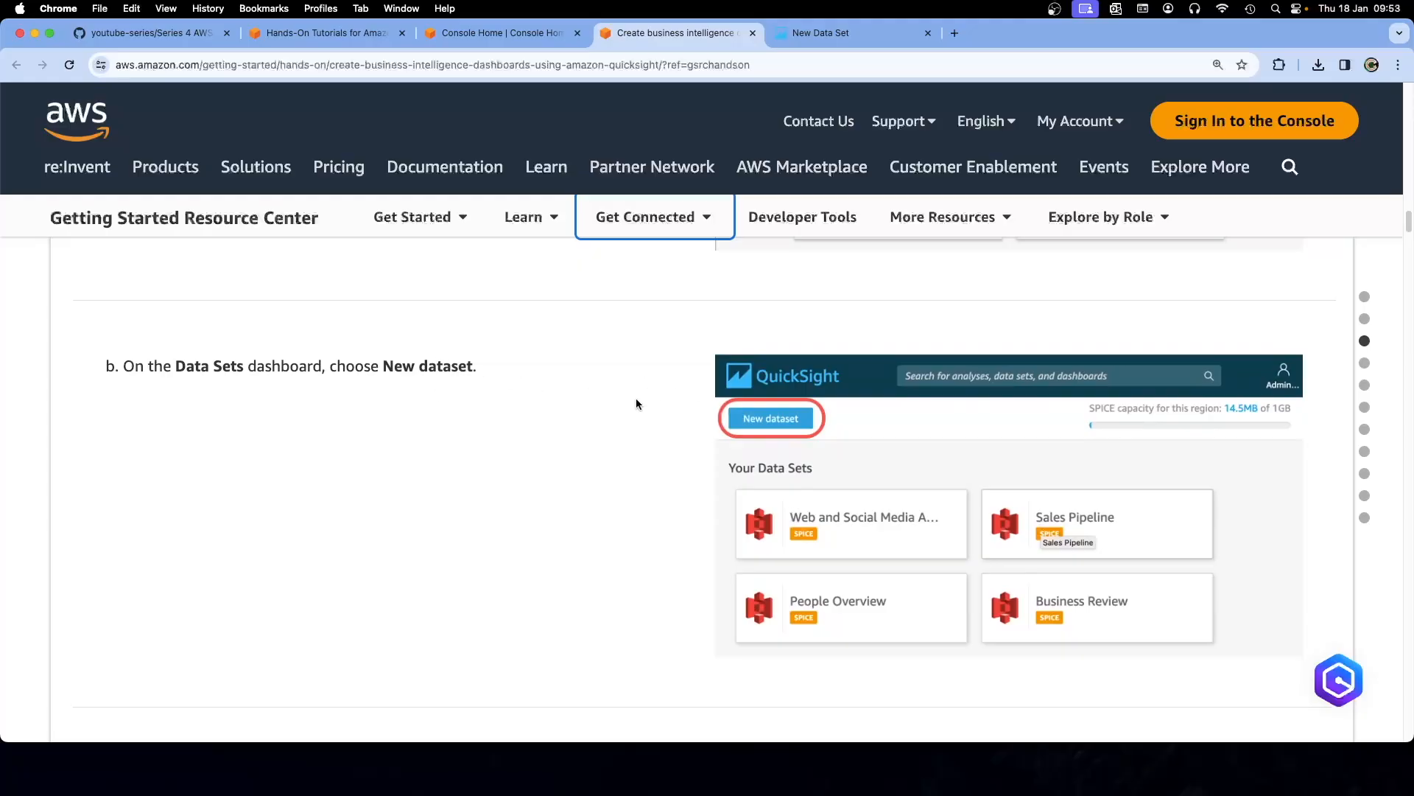
{"action": "scroll", "coordinate": [637, 402], "scroll_direction": "down", "scroll_amount": 1}
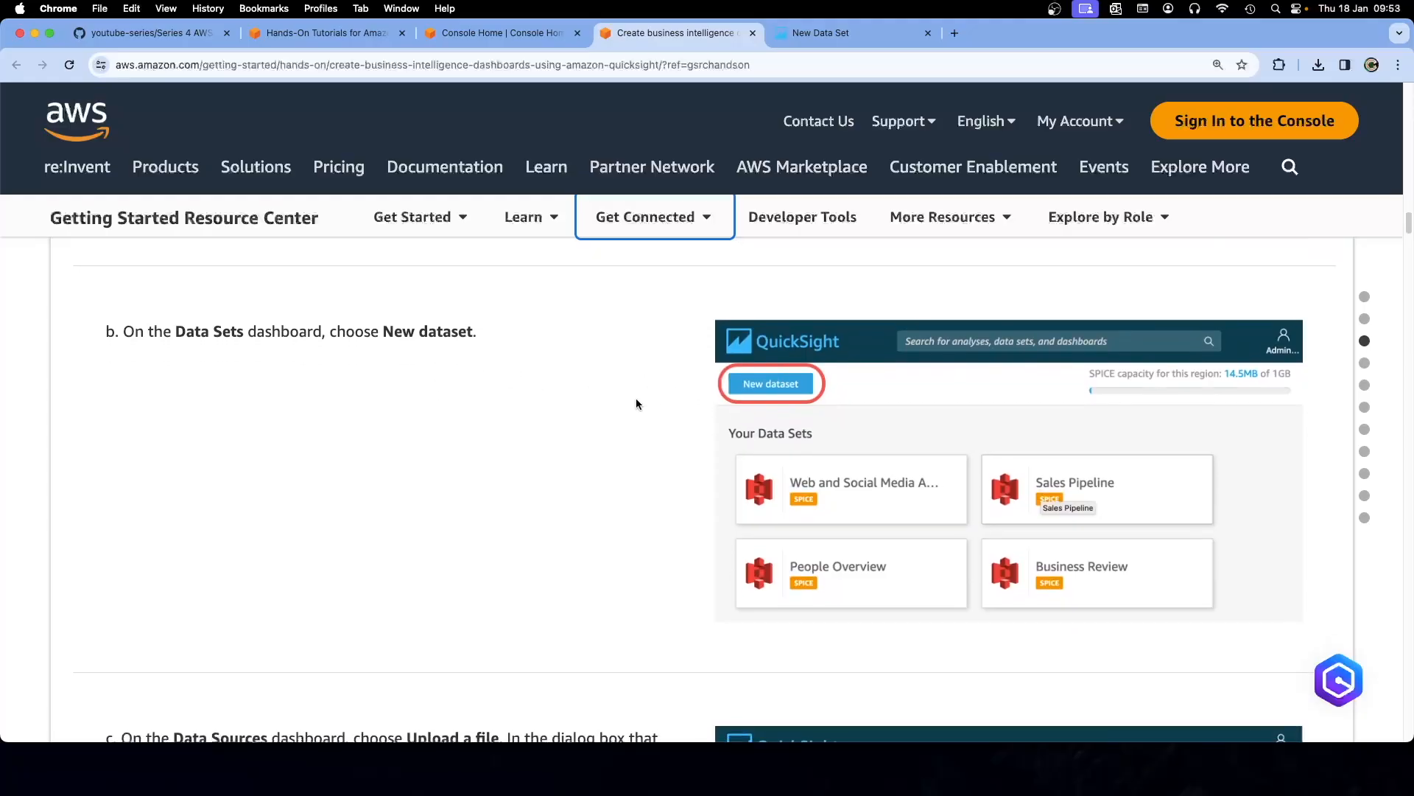
{"action": "scroll", "coordinate": [636, 404], "scroll_direction": "down", "scroll_amount": 5}
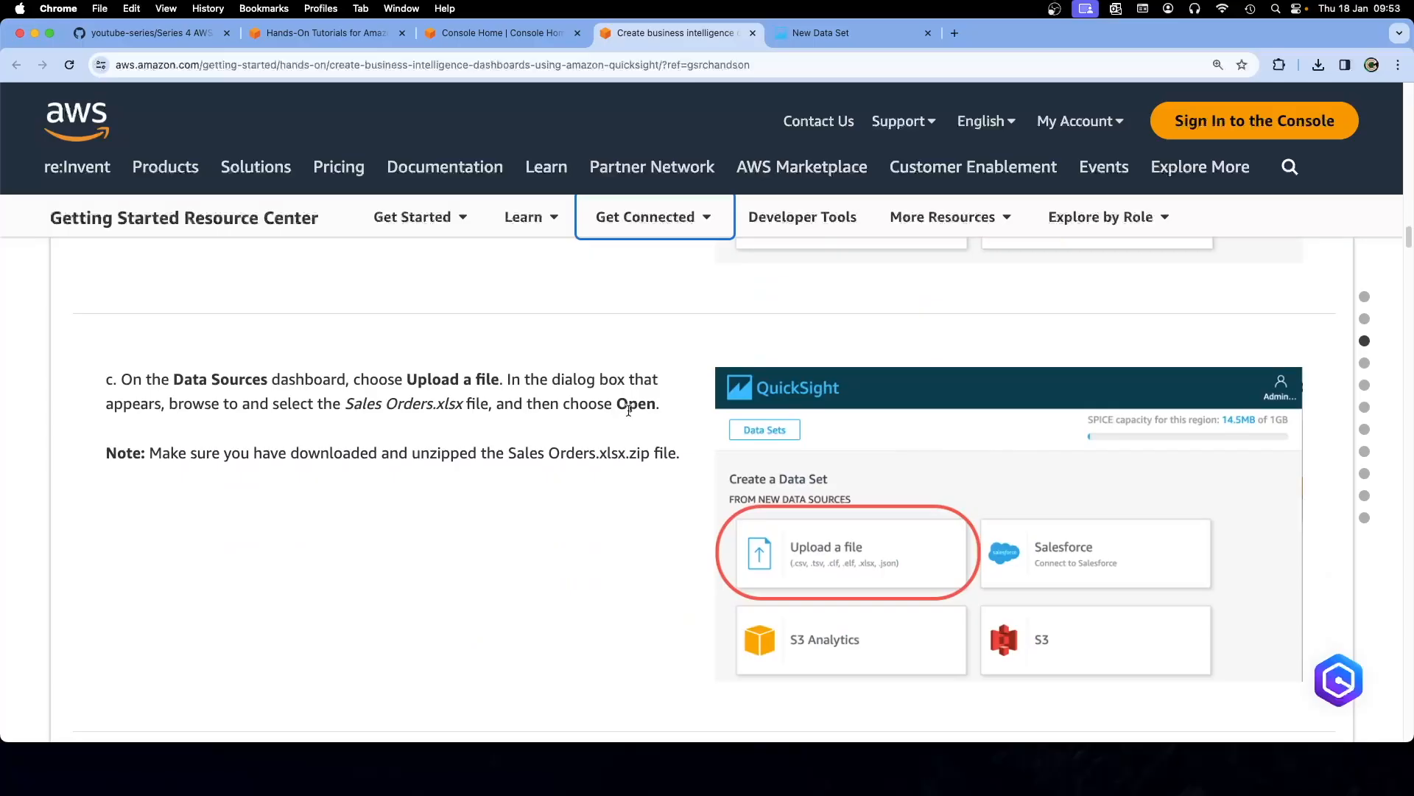
{"action": "scroll", "coordinate": [628, 410], "scroll_direction": "down", "scroll_amount": 1}
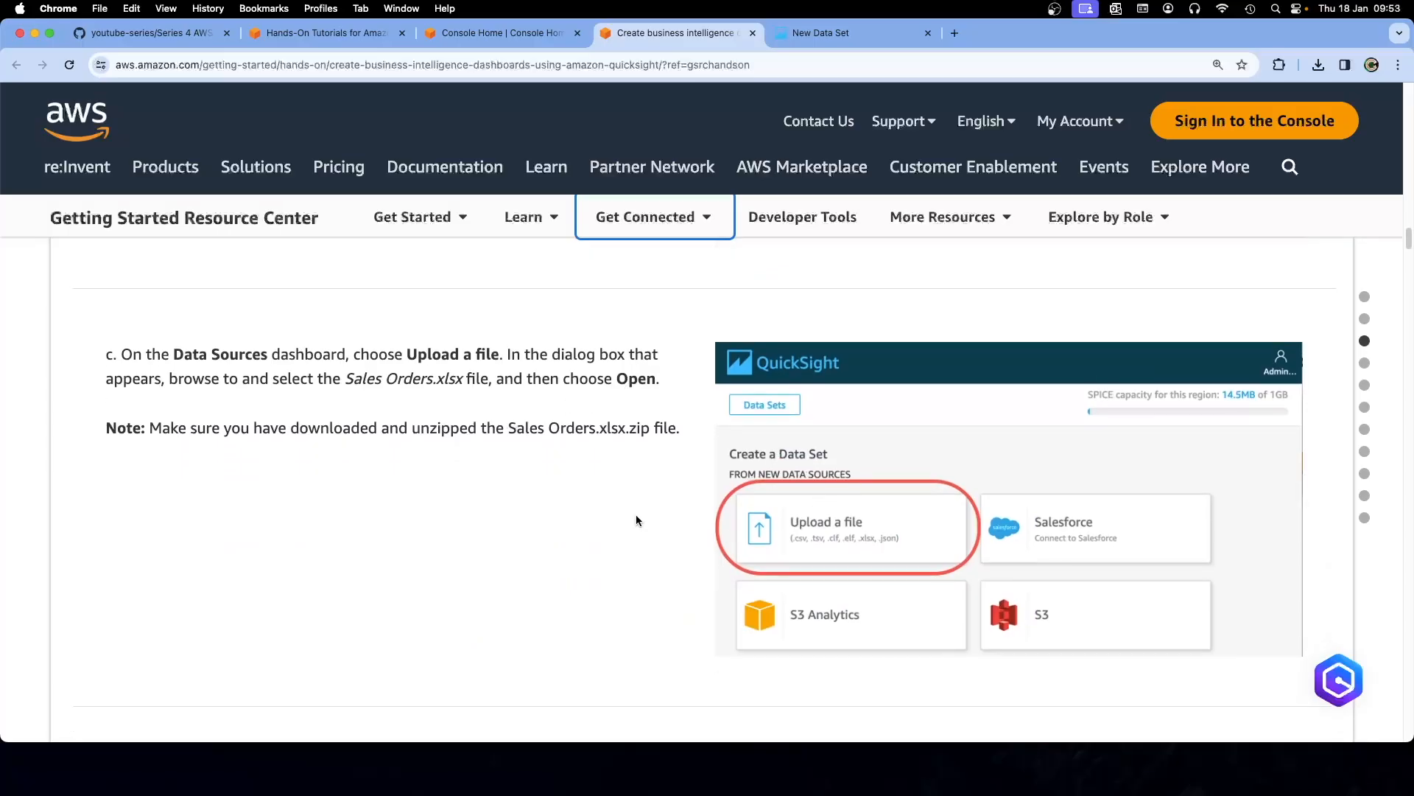
{"action": "scroll", "coordinate": [636, 520], "scroll_direction": "down", "scroll_amount": 2}
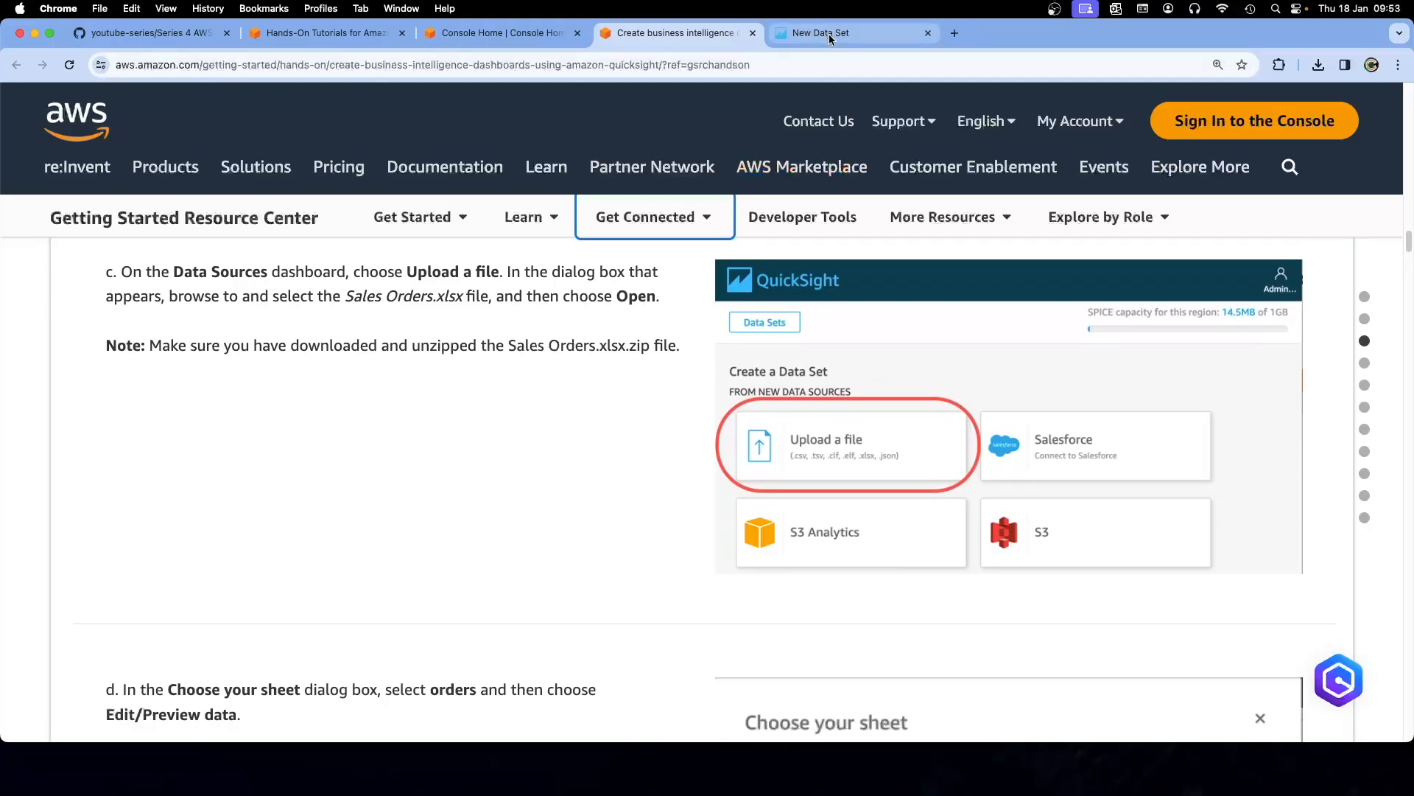
{"action": "scroll", "coordinate": [551, 476], "scroll_direction": "down", "scroll_amount": 5}
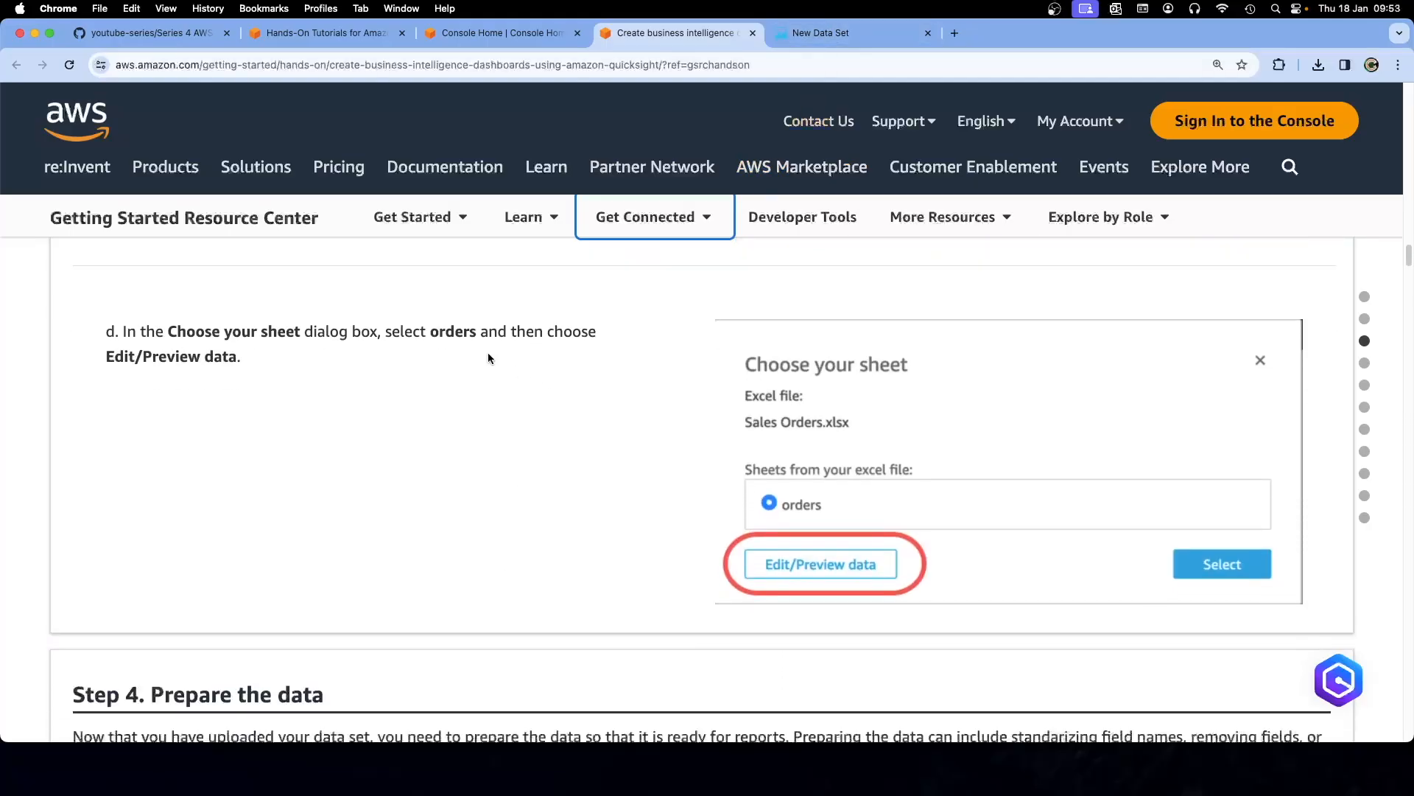
{"action": "scroll", "coordinate": [507, 357], "scroll_direction": "up", "scroll_amount": 1}
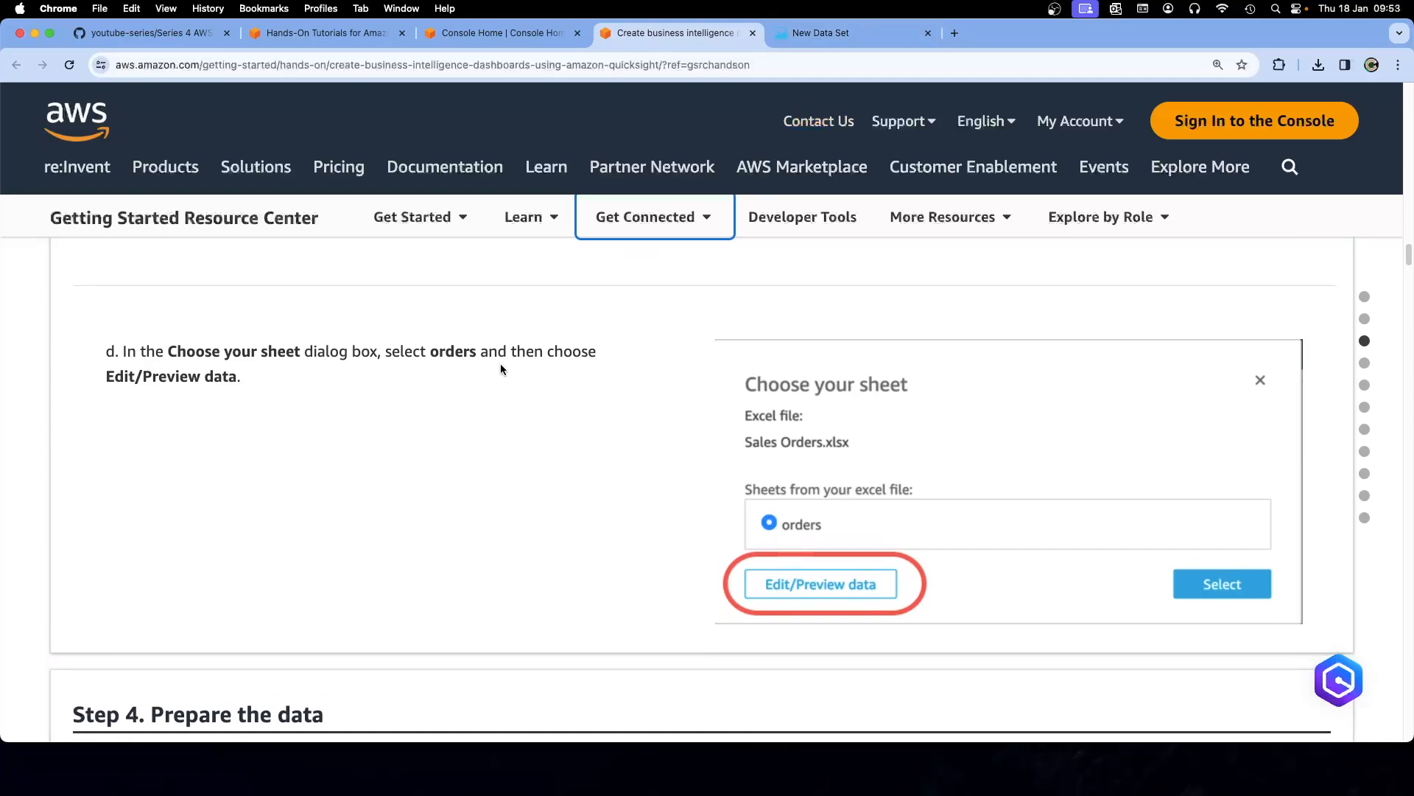
Upload Sales Orders.xlsx from Downloads, select the orders sheet, and open Edit/Preview data
{"action": "left_click", "coordinate": [825, 31]}
{"action": "left_click", "coordinate": [233, 307]}
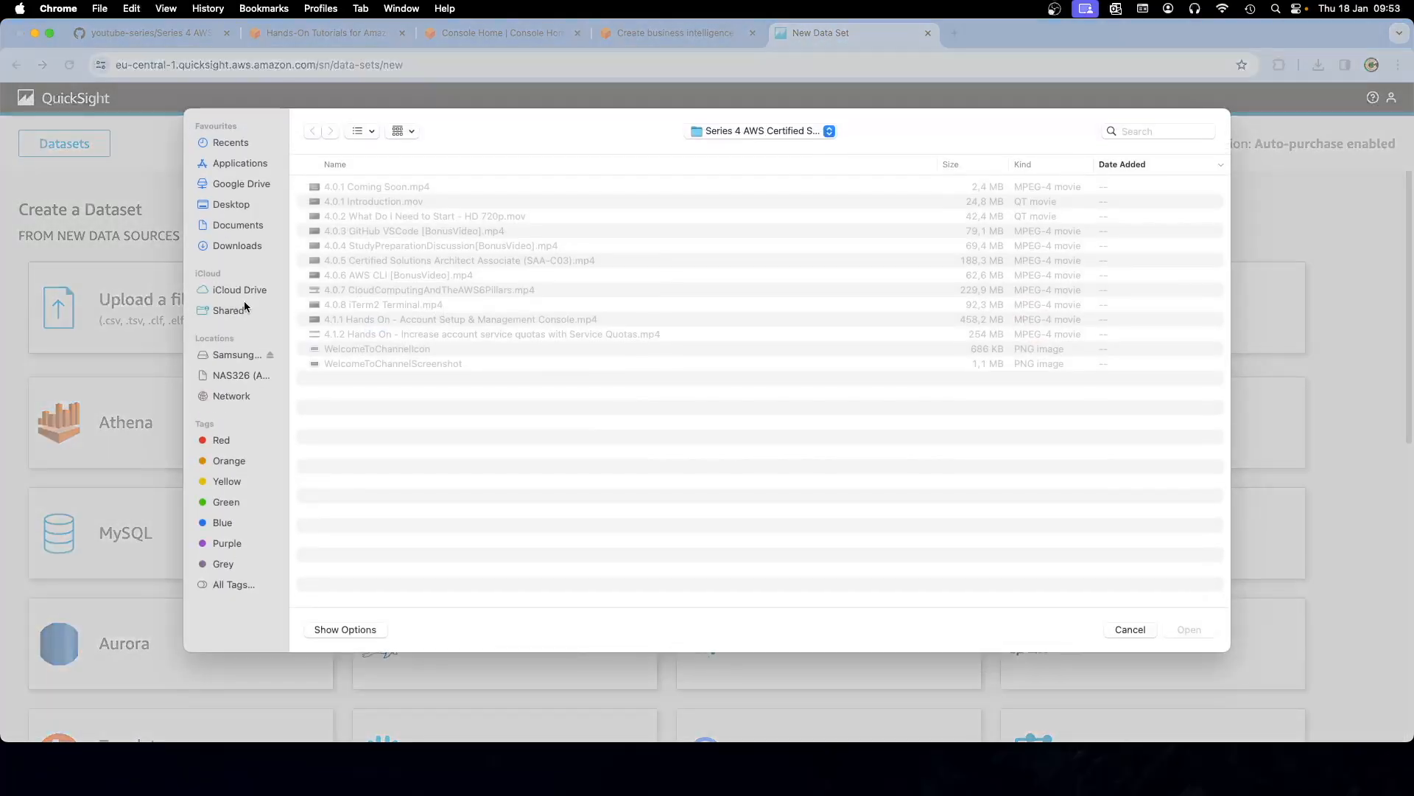
{"action": "left_click", "coordinate": [237, 247]}
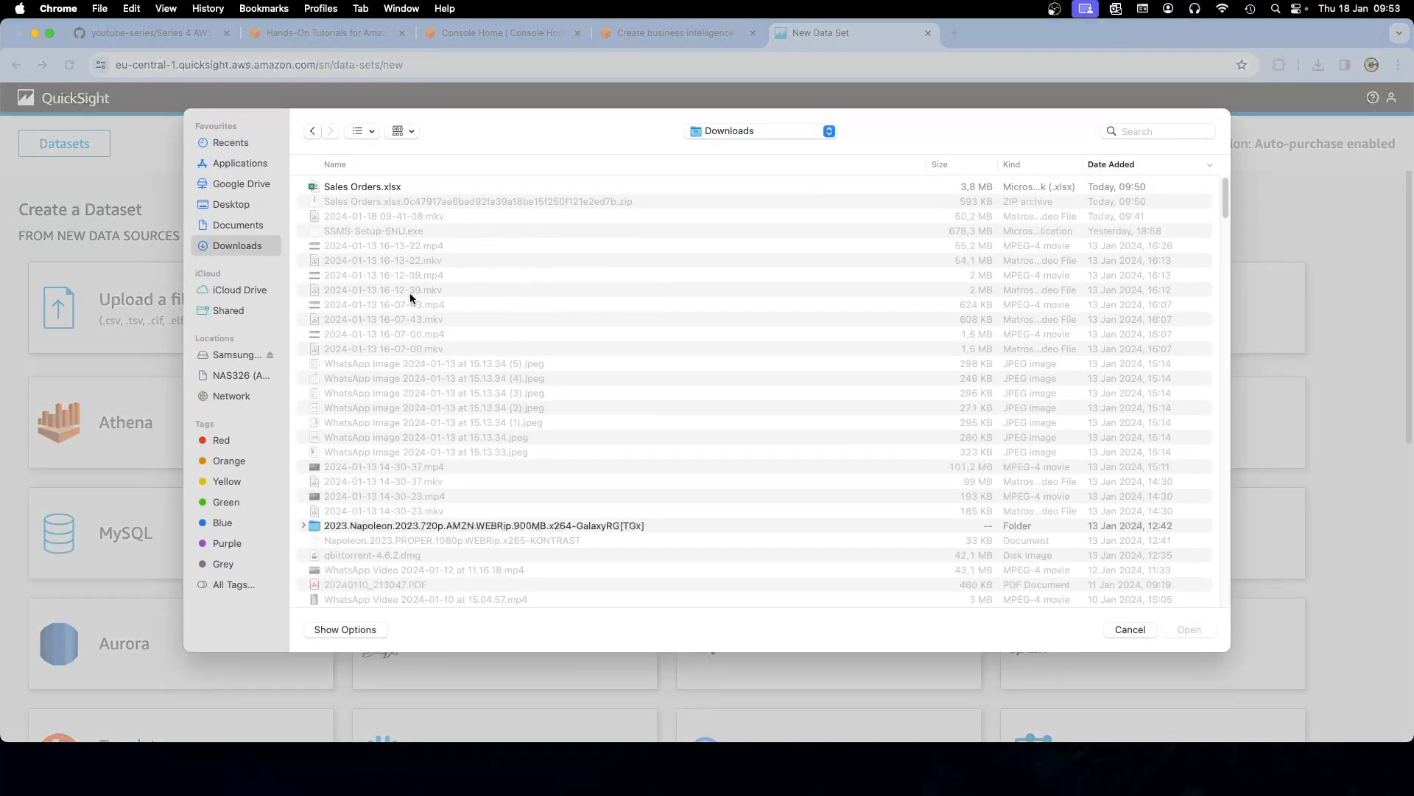
{"action": "left_click", "coordinate": [382, 188]}
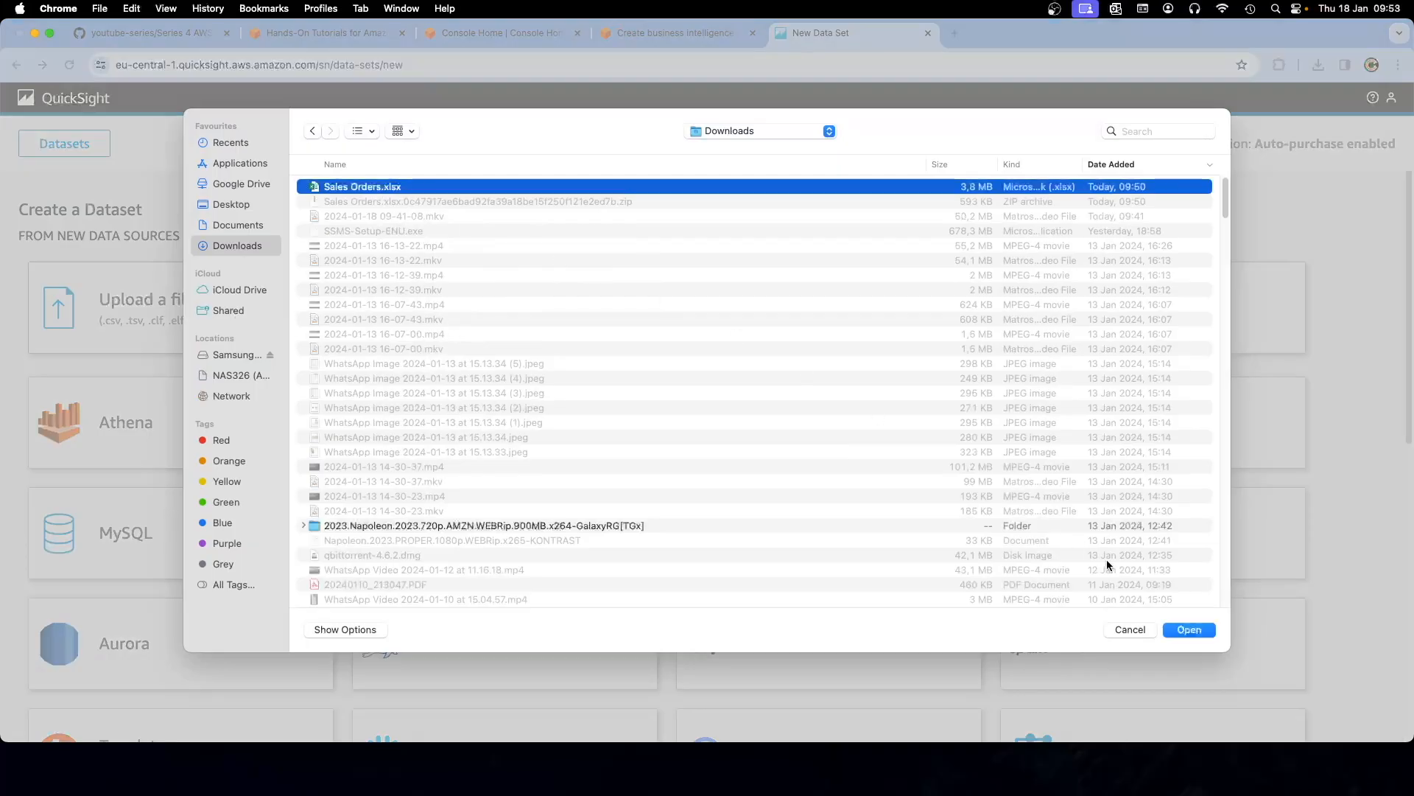
{"action": "left_click", "coordinate": [1188, 629]}
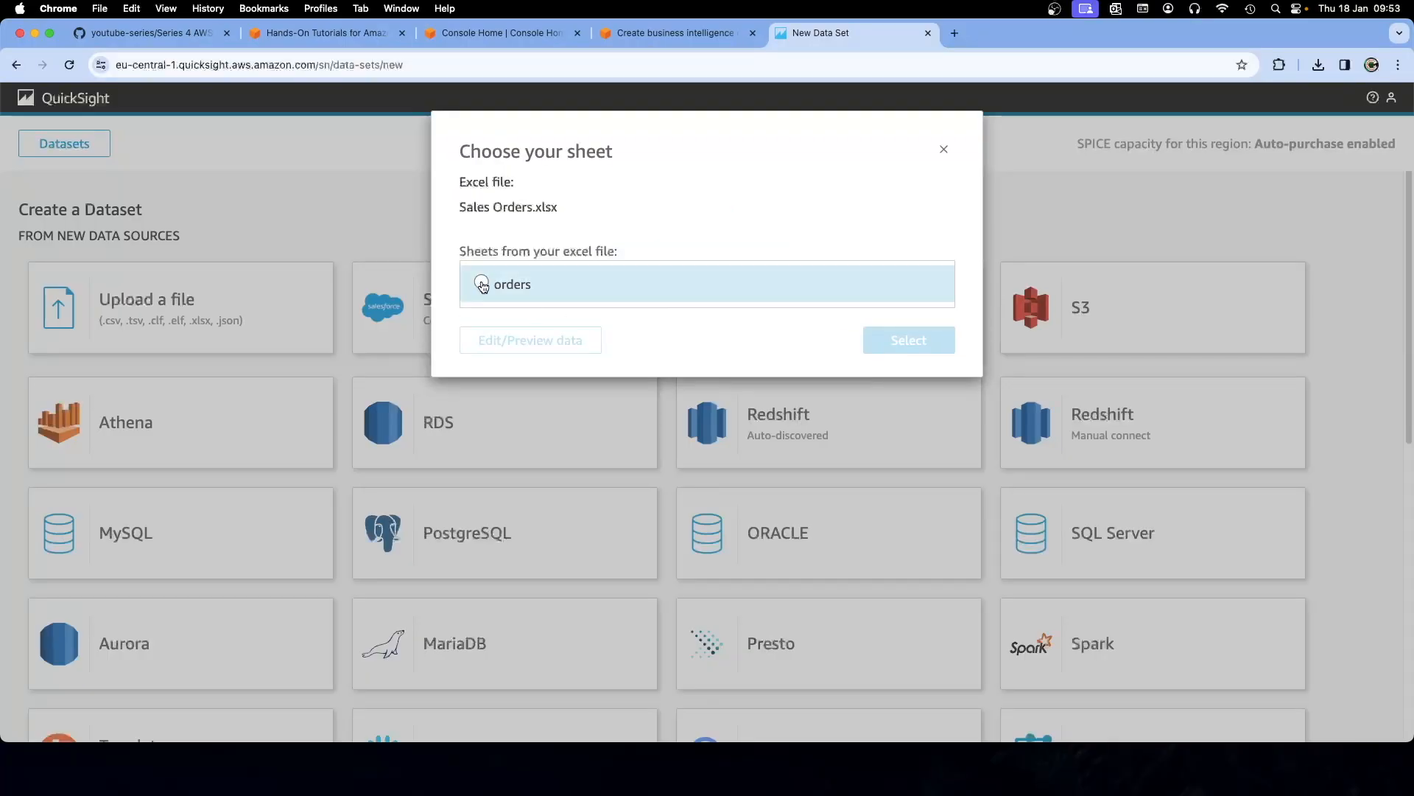
{"action": "left_click", "coordinate": [482, 284]}
{"action": "left_click", "coordinate": [675, 33]}
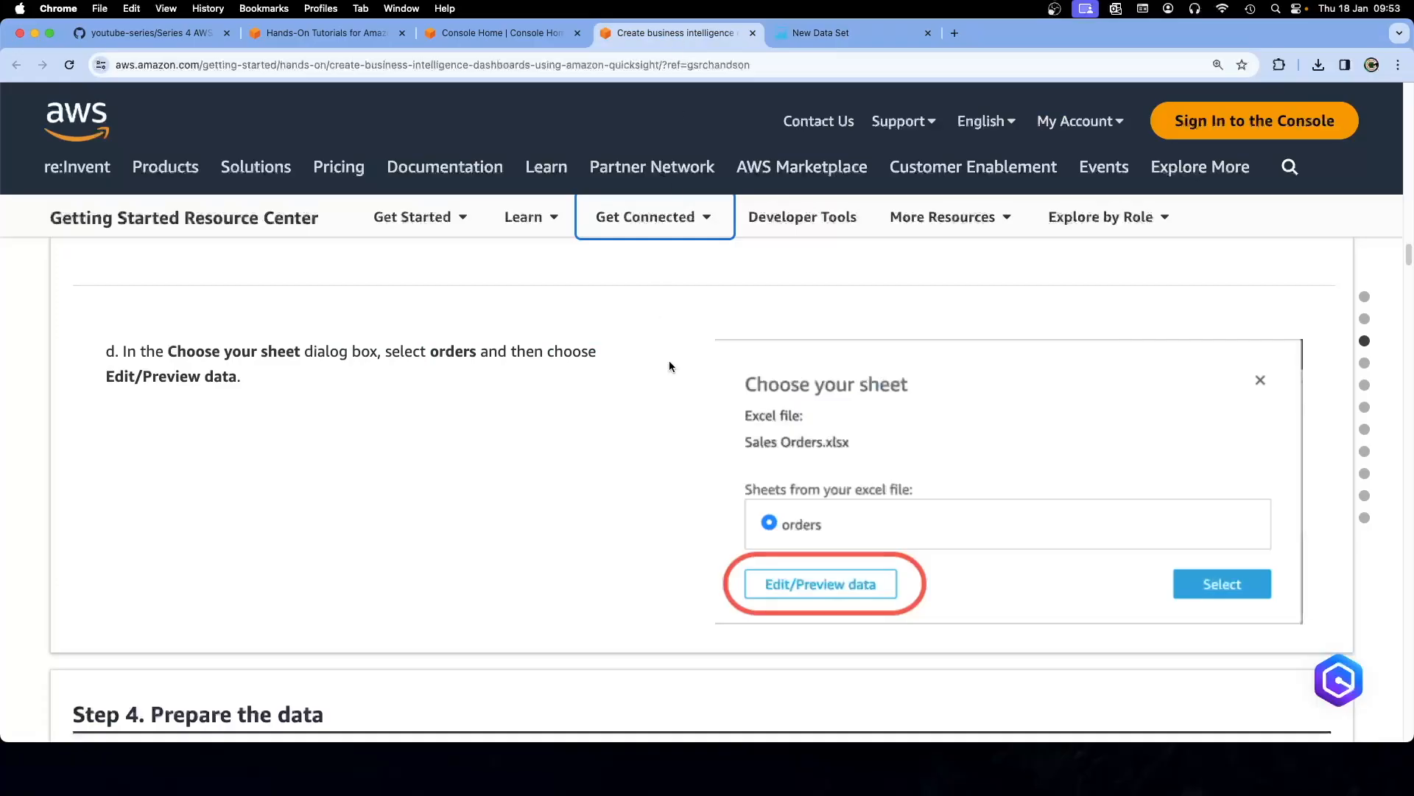
{"action": "left_click", "coordinate": [813, 38]}
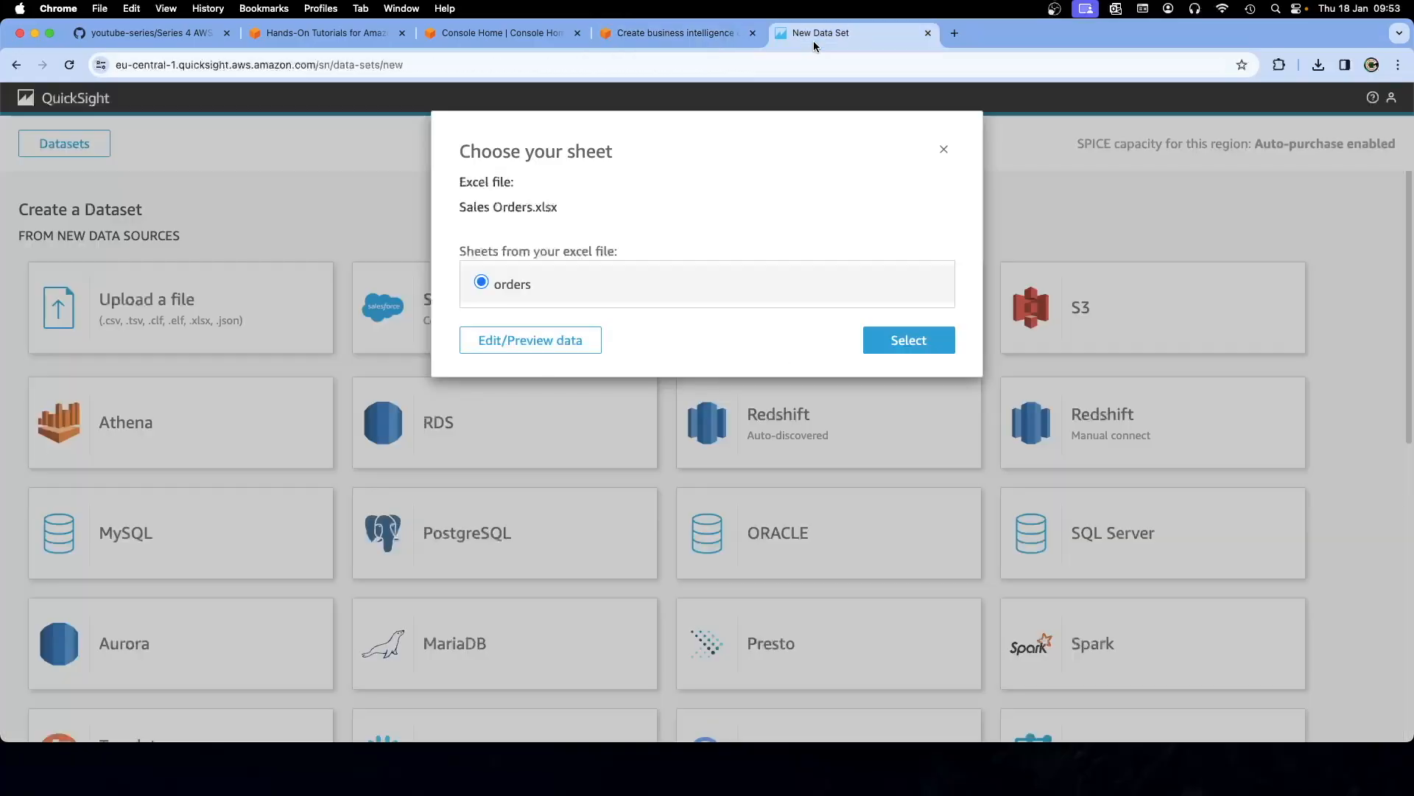
{"action": "left_click", "coordinate": [531, 340]}
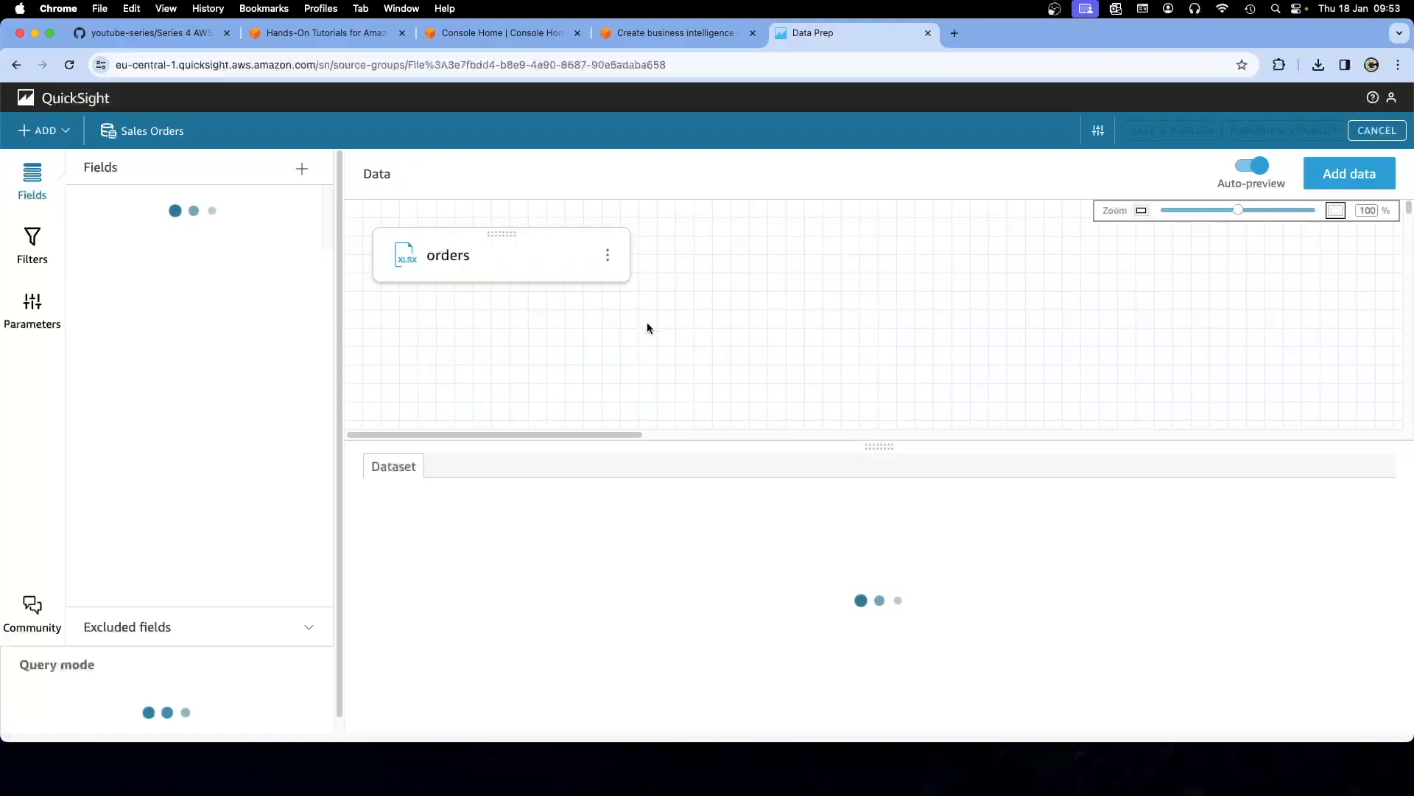
{"action": "left_click_drag", "start_coordinate": [860, 444], "coordinate": [862, 349]}
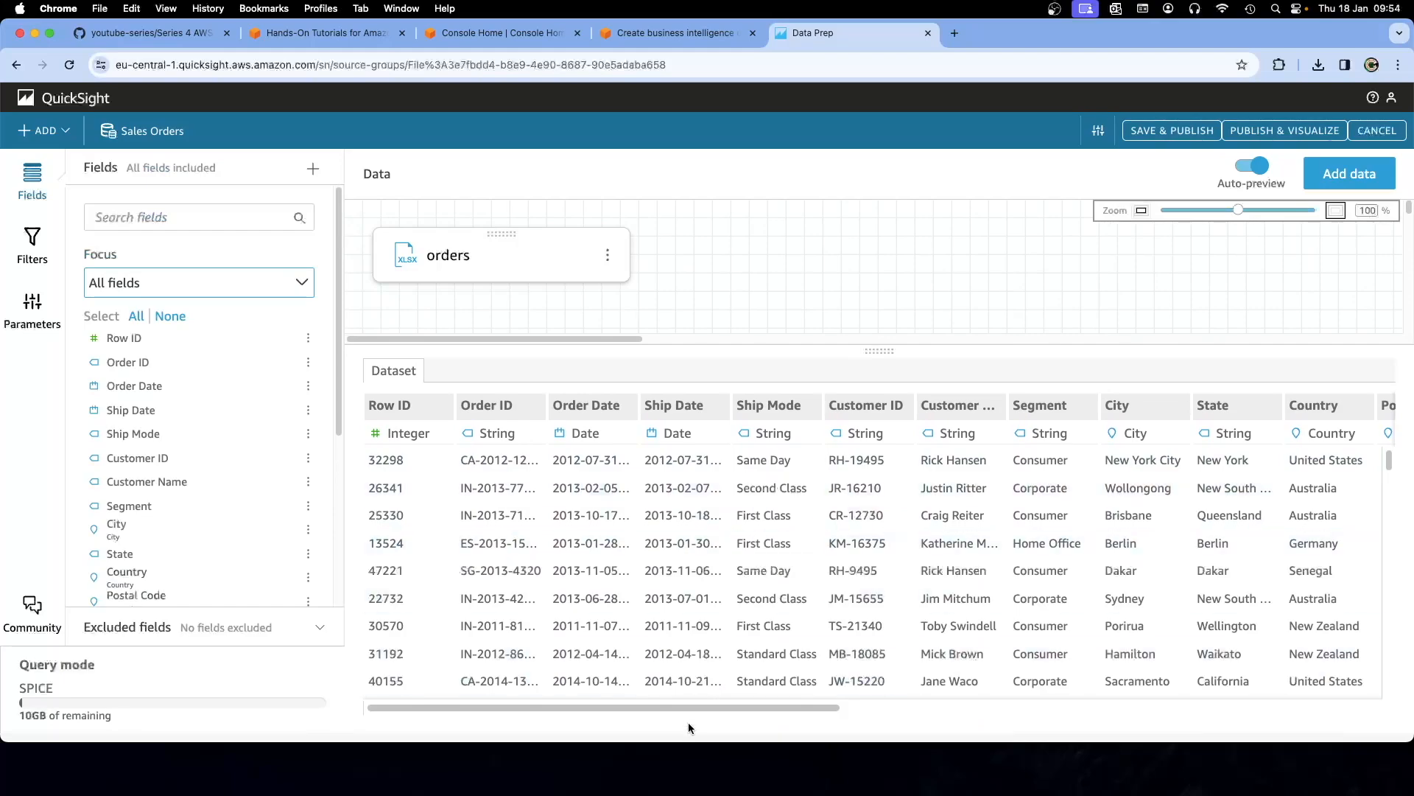
{"action": "left_click_drag", "start_coordinate": [688, 708], "coordinate": [648, 709]}
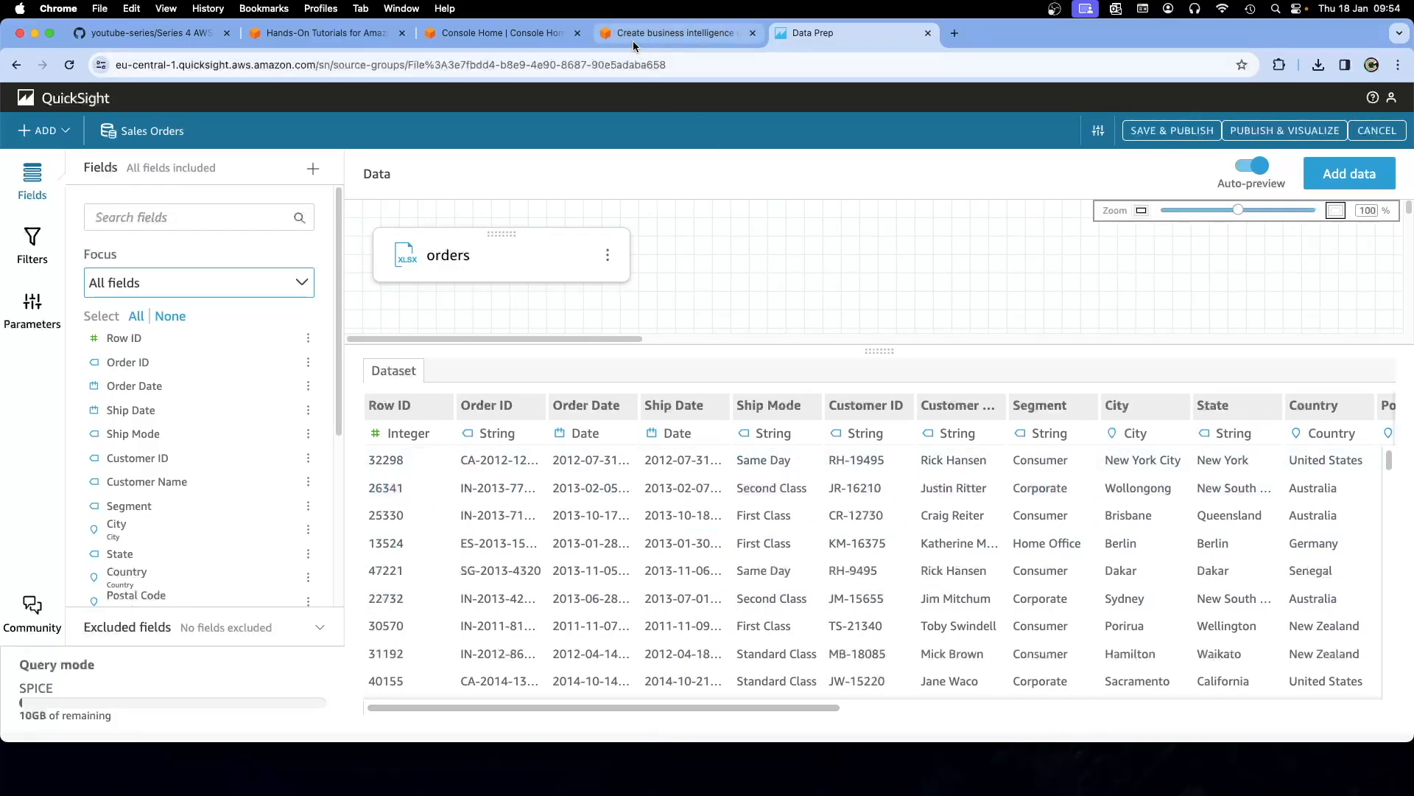
Read the tutorial's Step 4a, 'Prepare the data', then return to the Sales Orders editor
{"action": "left_click", "coordinate": [509, 33]}
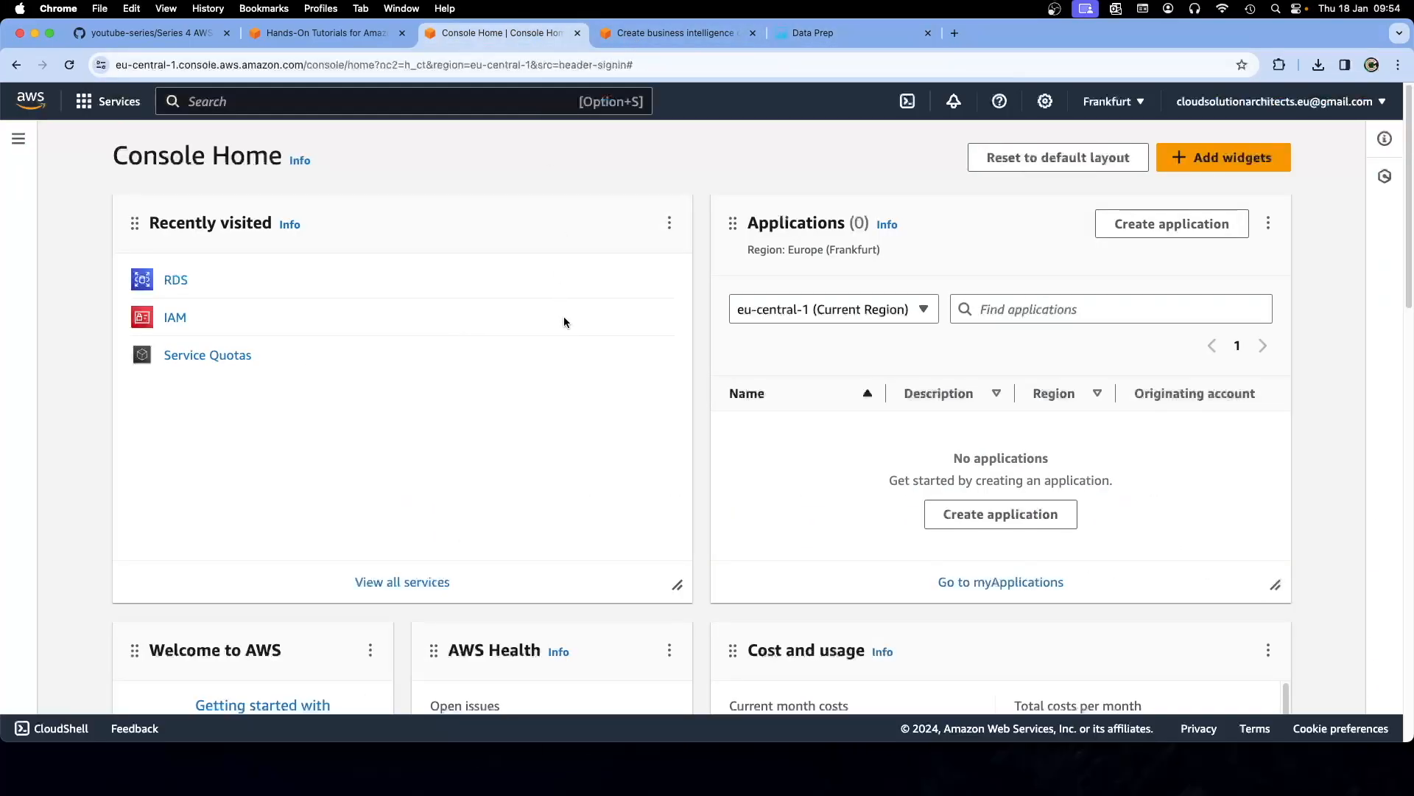
{"action": "left_click", "coordinate": [652, 33]}
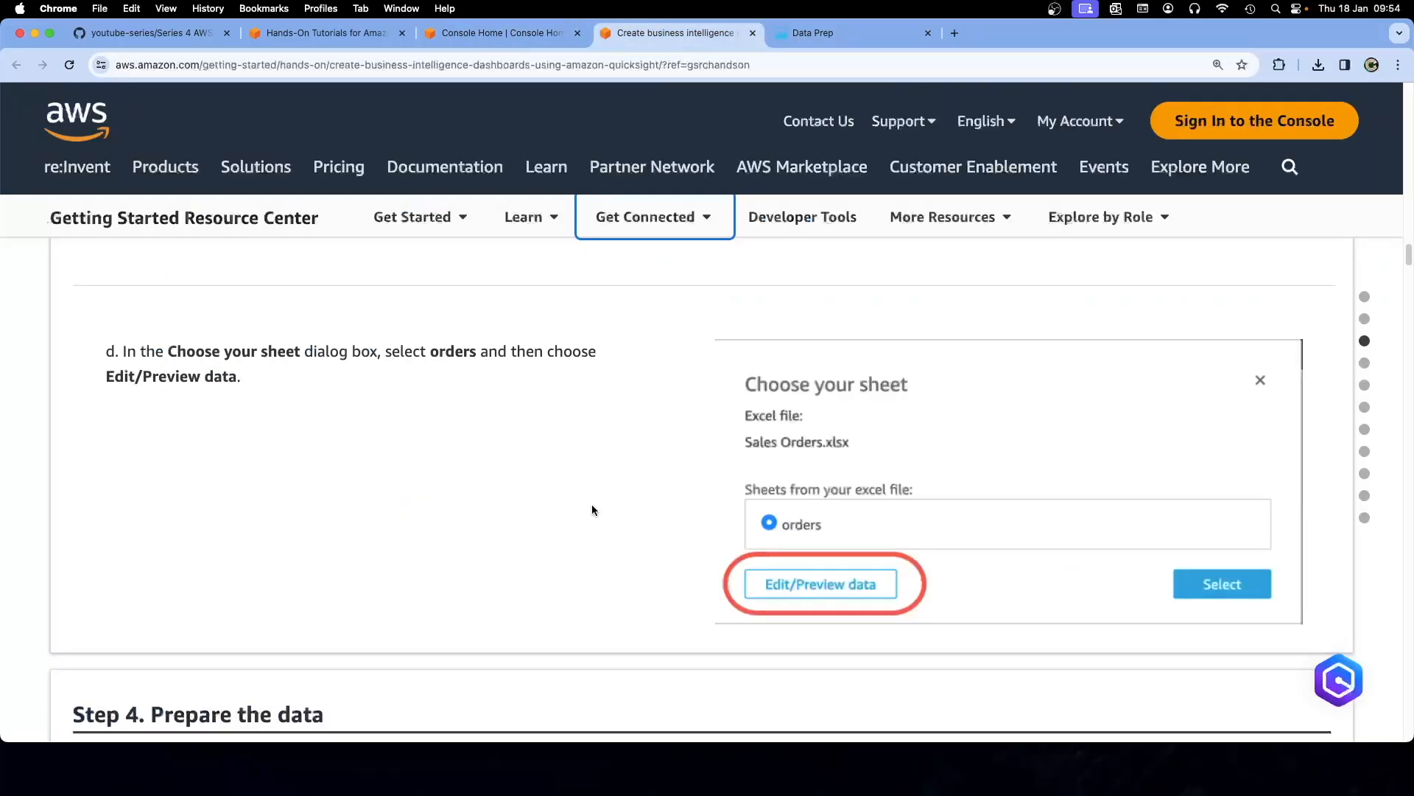
{"action": "scroll", "coordinate": [591, 527], "scroll_direction": "down", "scroll_amount": 5}
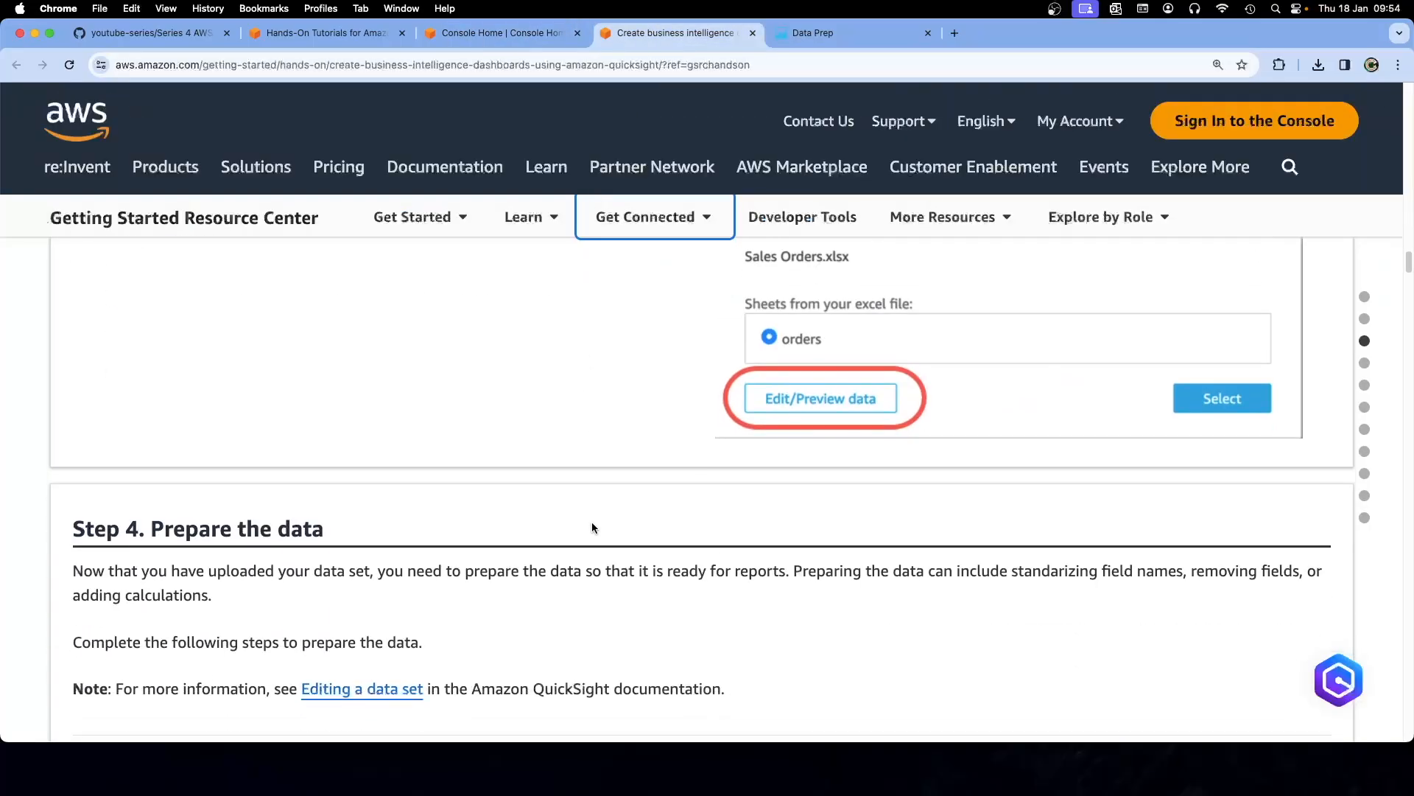
{"action": "scroll", "coordinate": [599, 520], "scroll_direction": "down", "scroll_amount": 1}
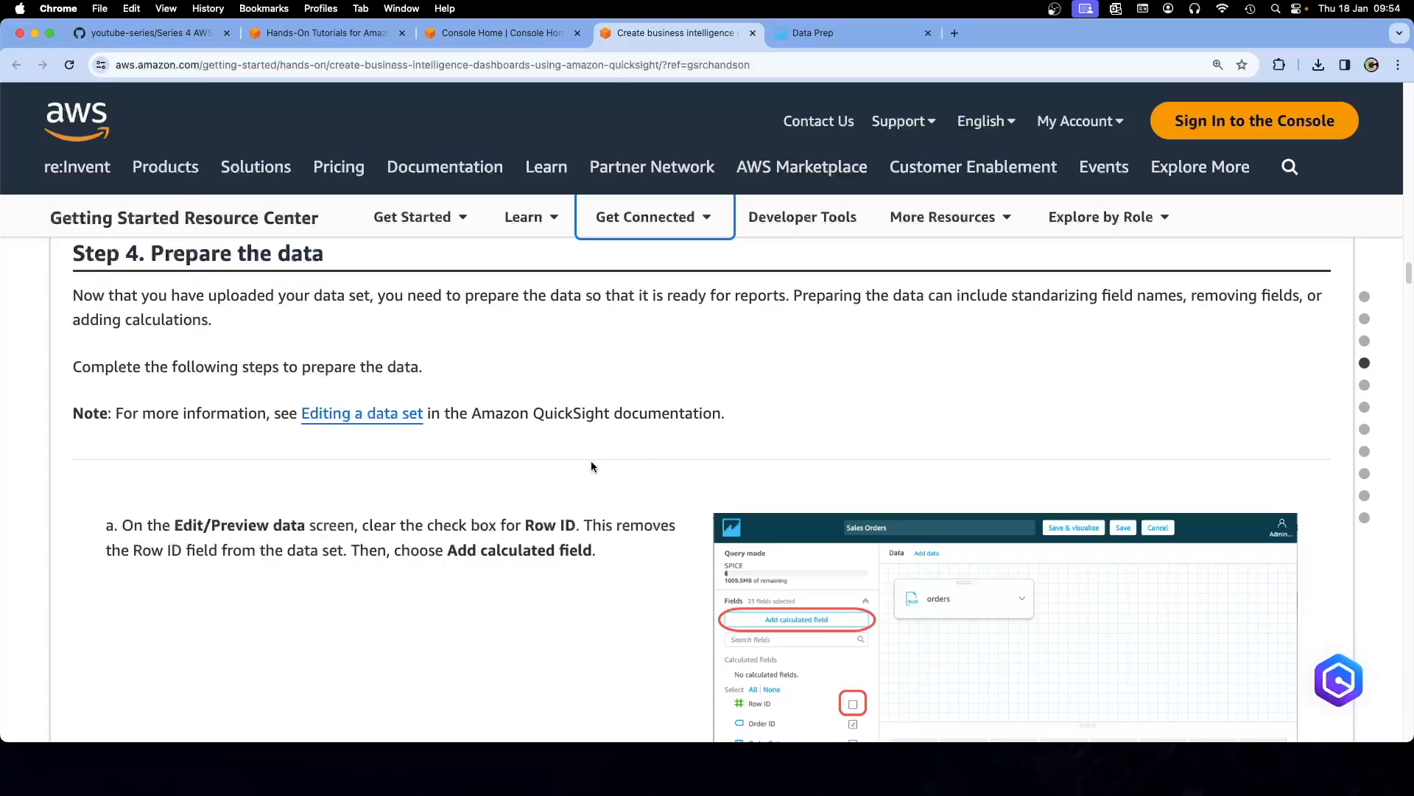
{"action": "scroll", "coordinate": [563, 460], "scroll_direction": "down", "scroll_amount": 1}
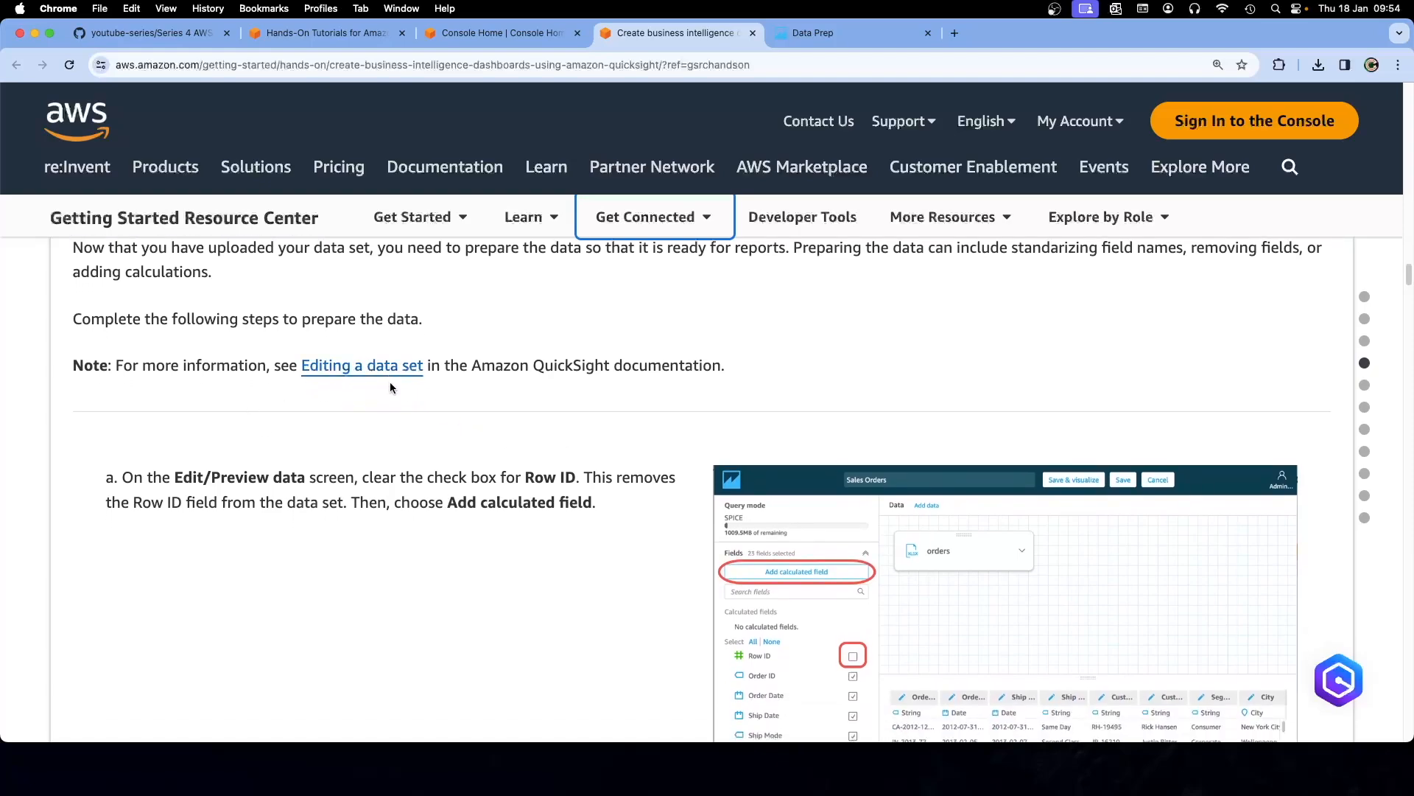
{"action": "scroll", "coordinate": [434, 442], "scroll_direction": "down", "scroll_amount": 4}
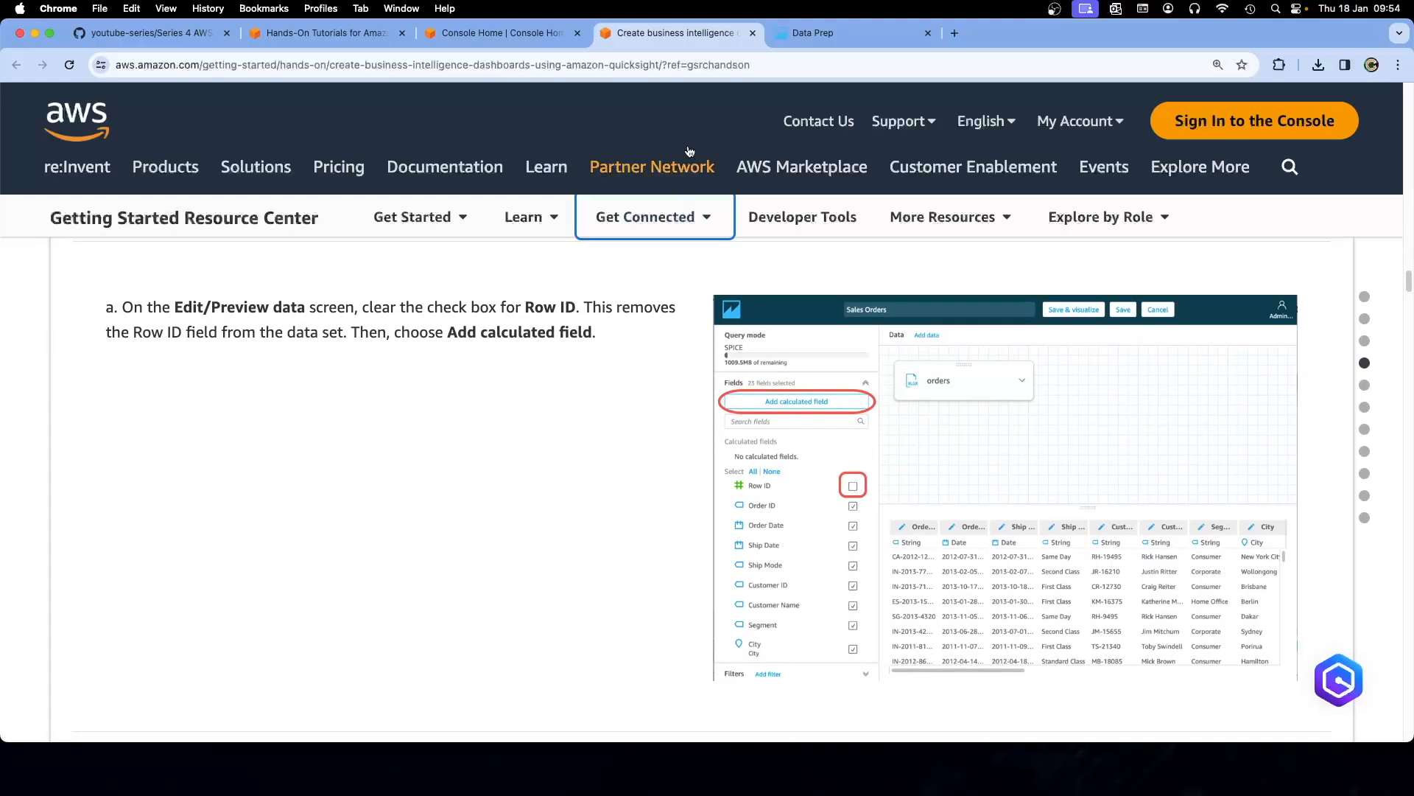
{"action": "left_click", "coordinate": [820, 33]}
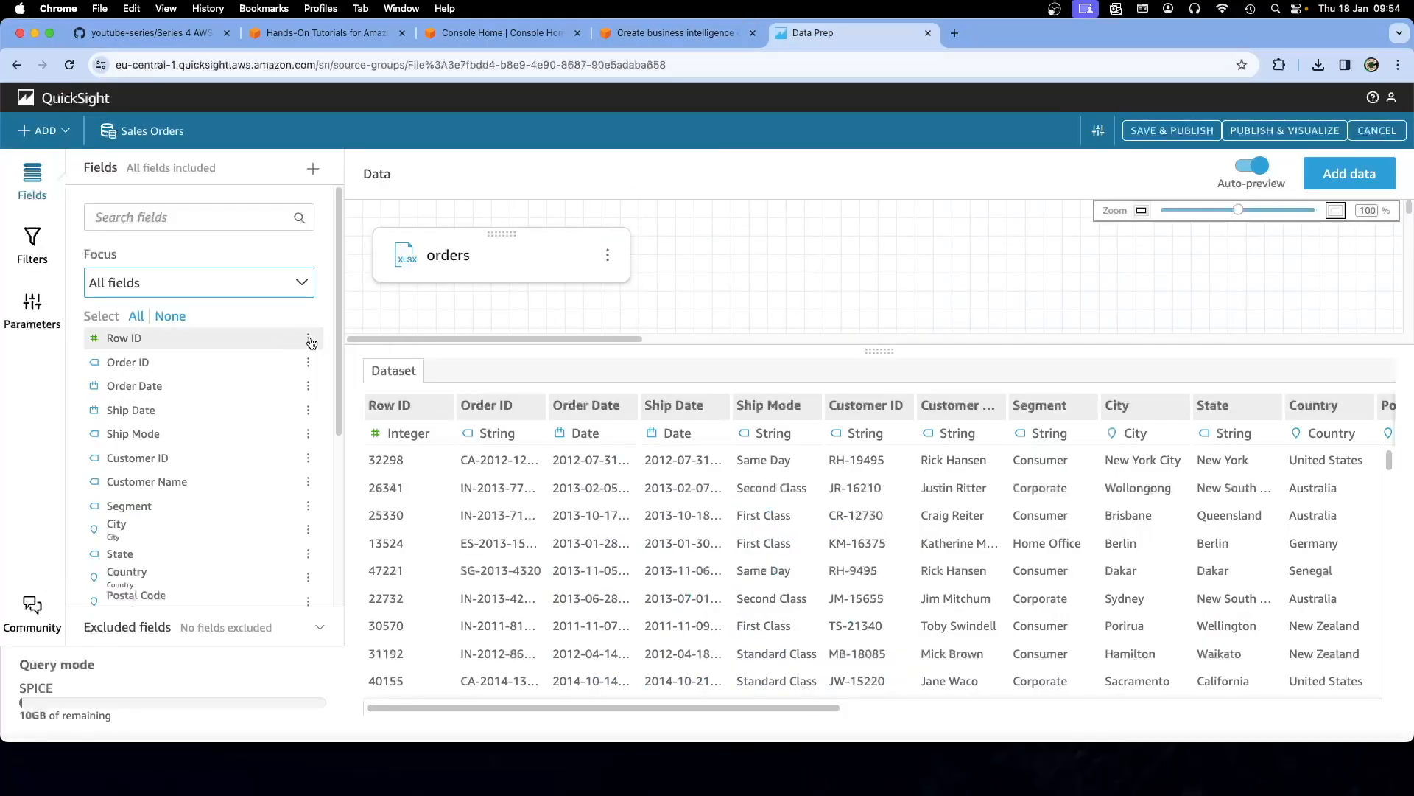
Exclude the Row ID field through its ⋮ menu, leaving 23 fields in Sales Orders
{"action": "left_click", "coordinate": [308, 340]}
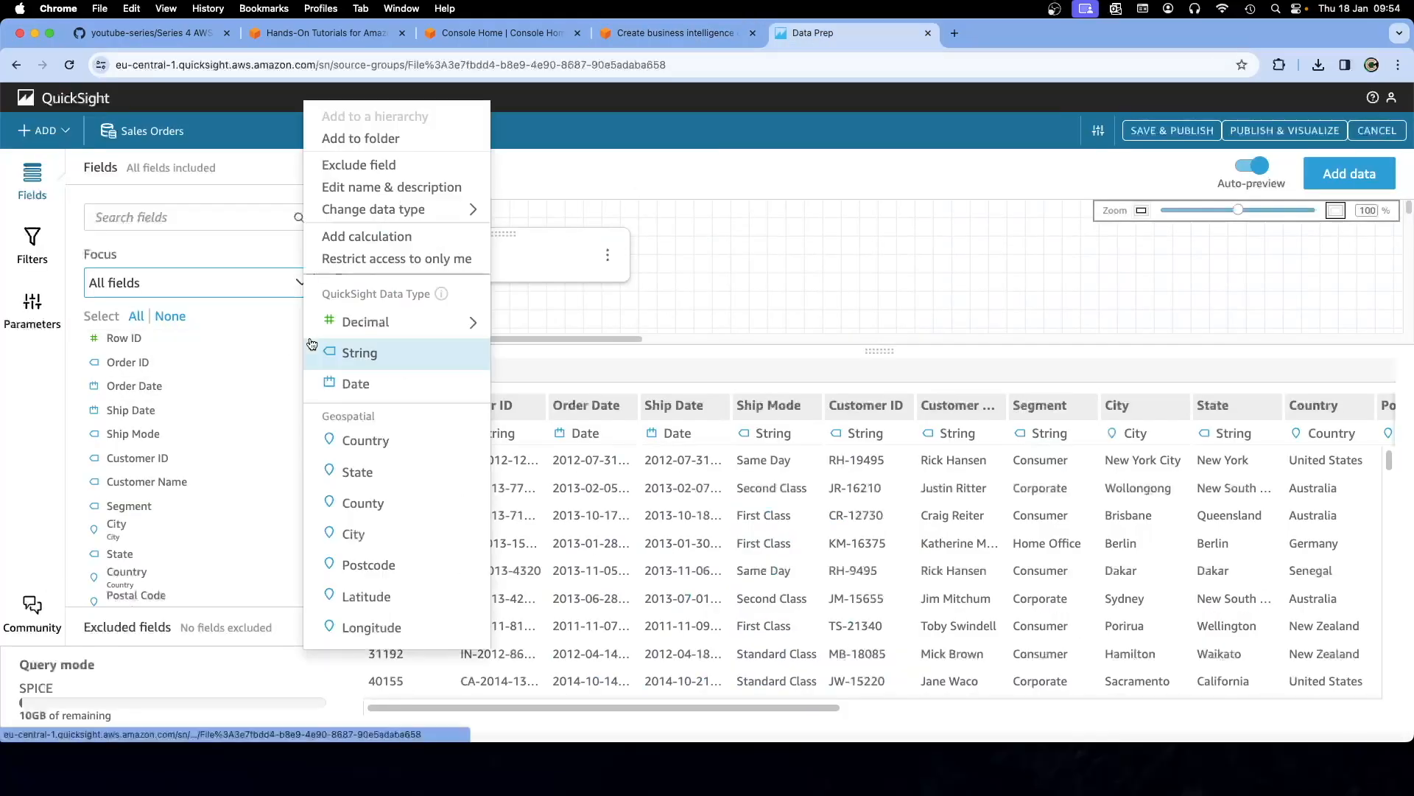
{"action": "left_click", "coordinate": [137, 340]}
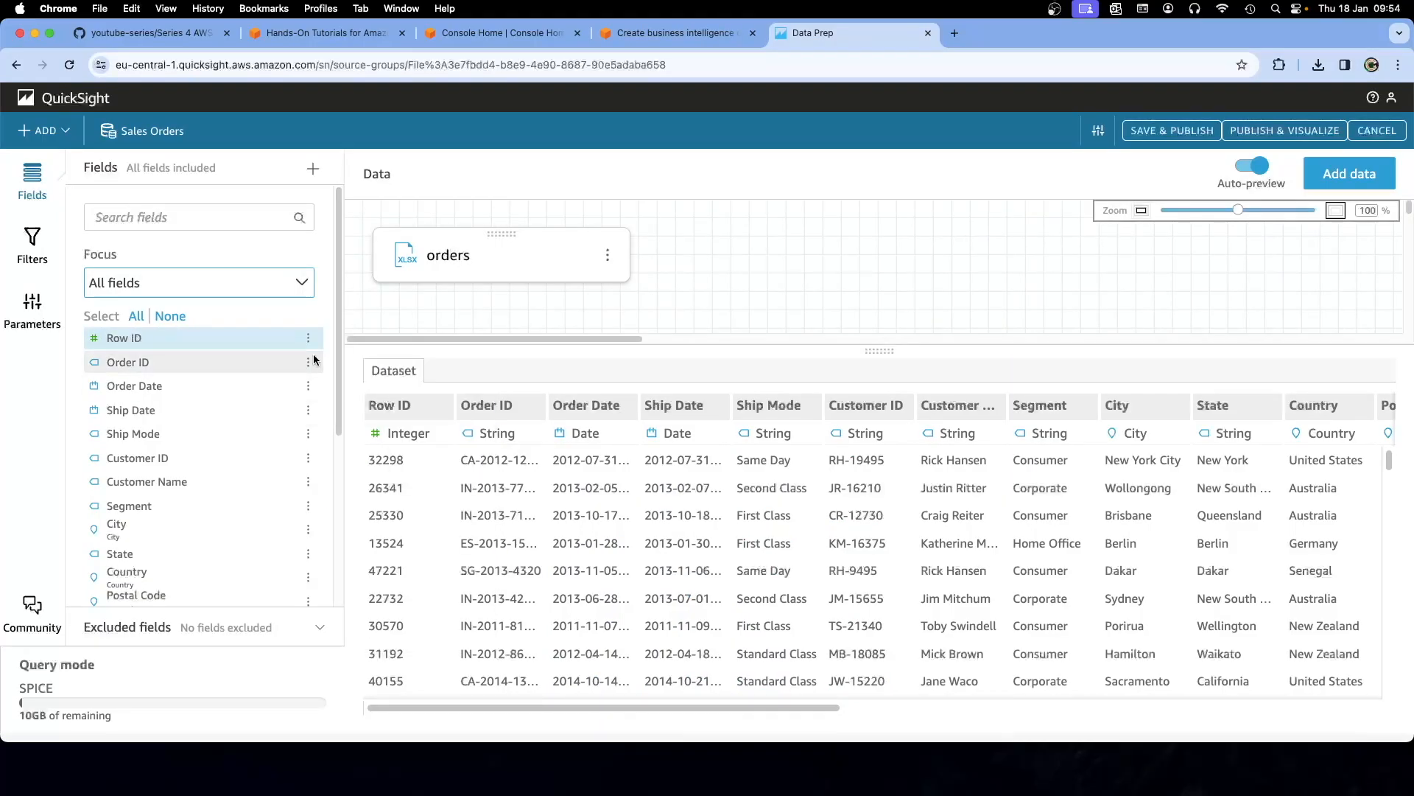
{"action": "left_click", "coordinate": [310, 361]}
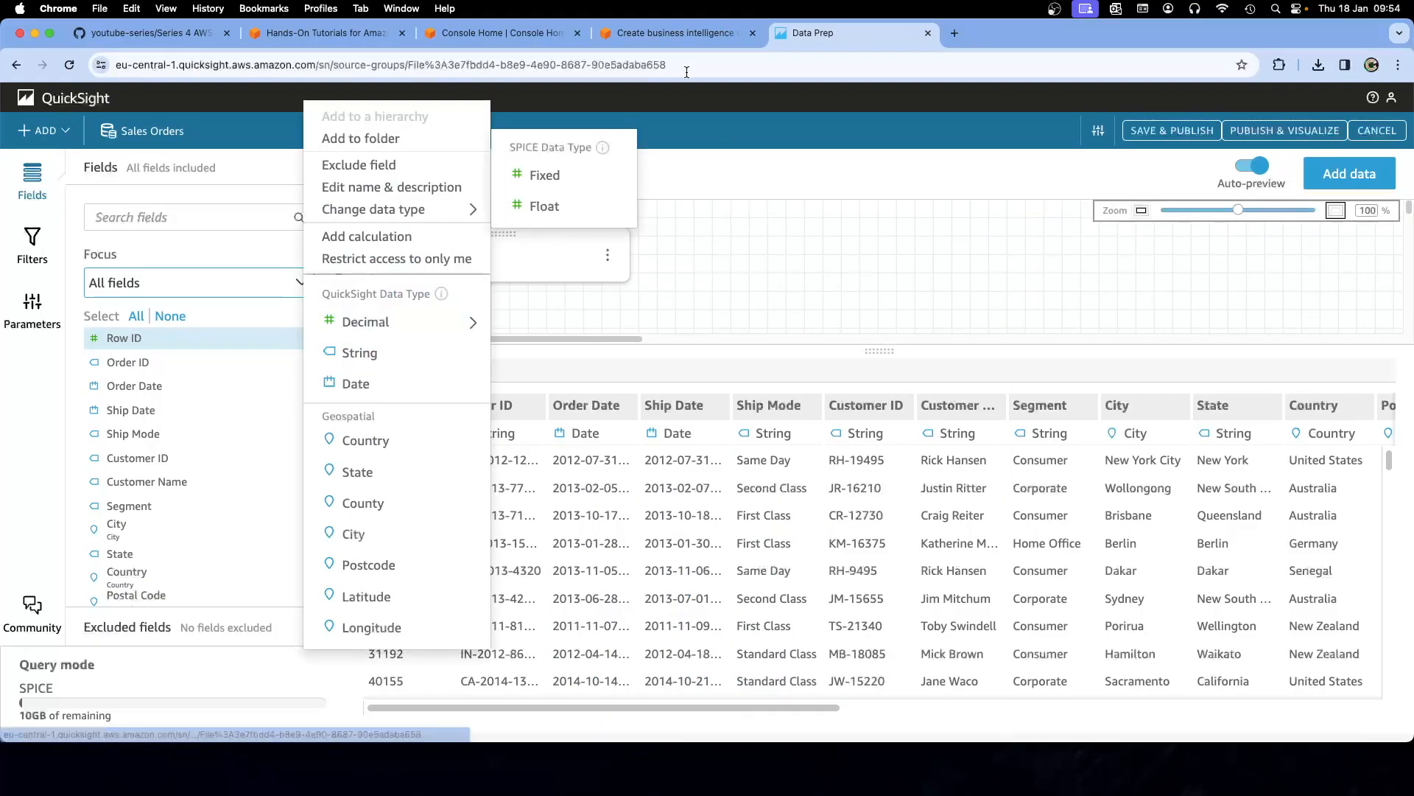
{"action": "left_click", "coordinate": [675, 37]}
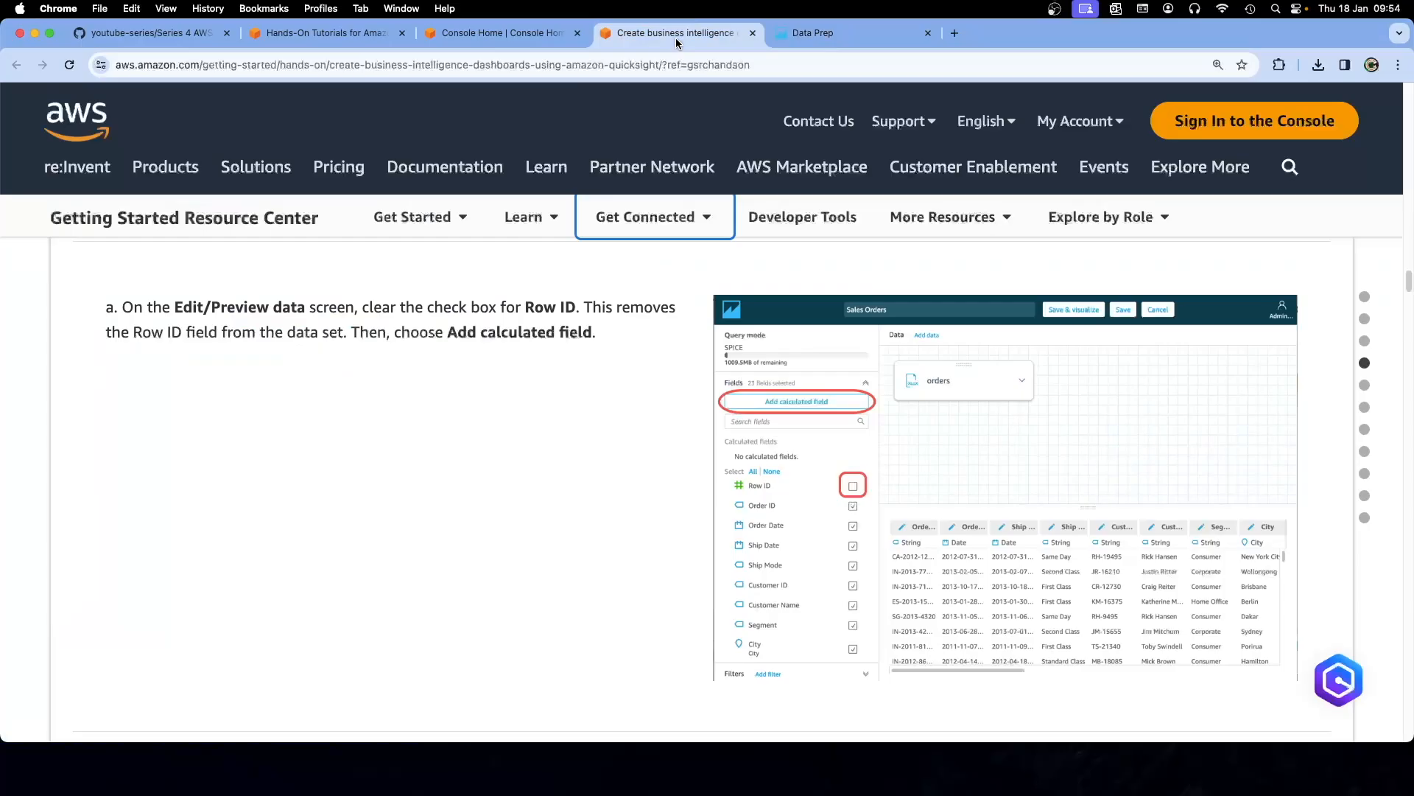
{"action": "left_click", "coordinate": [818, 33]}
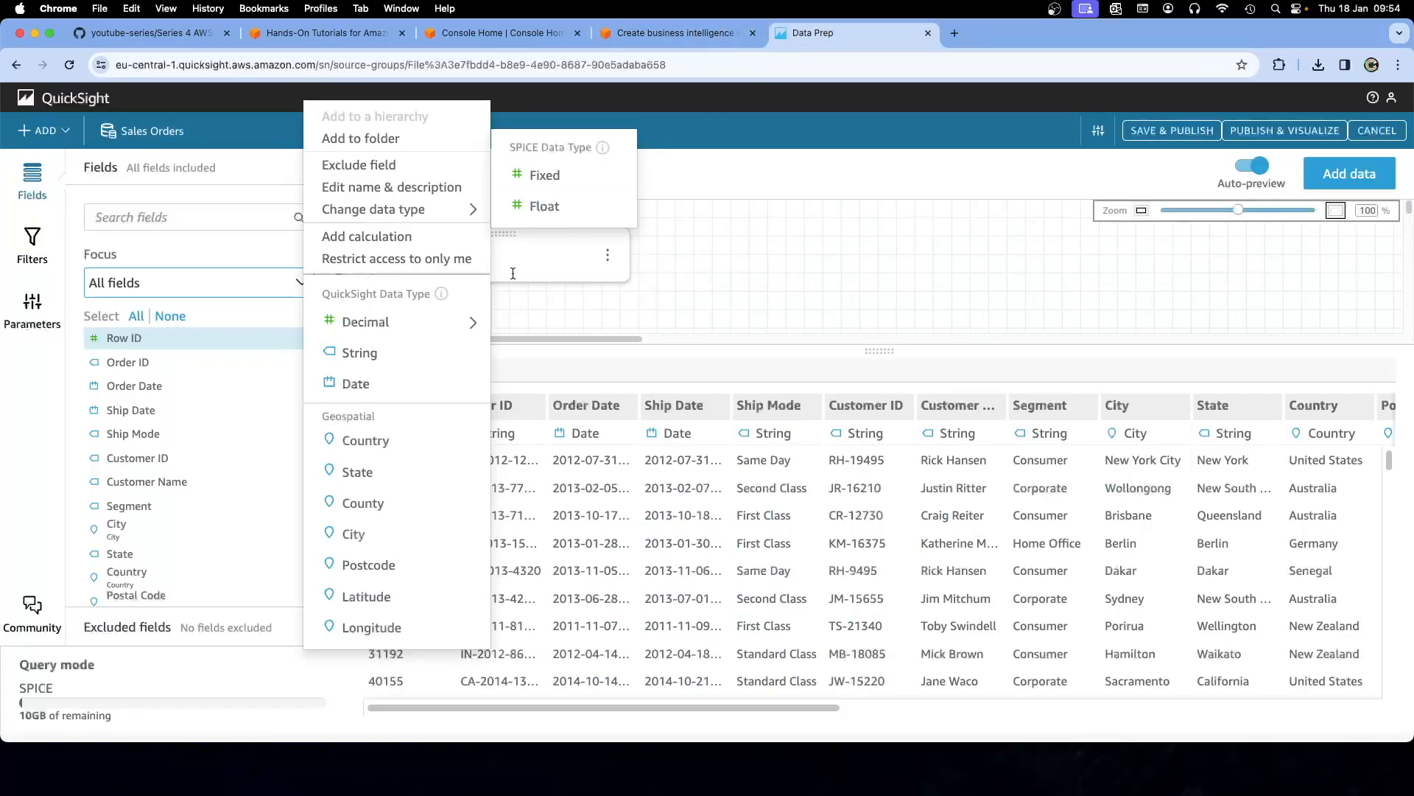
{"action": "left_click", "coordinate": [401, 168]}
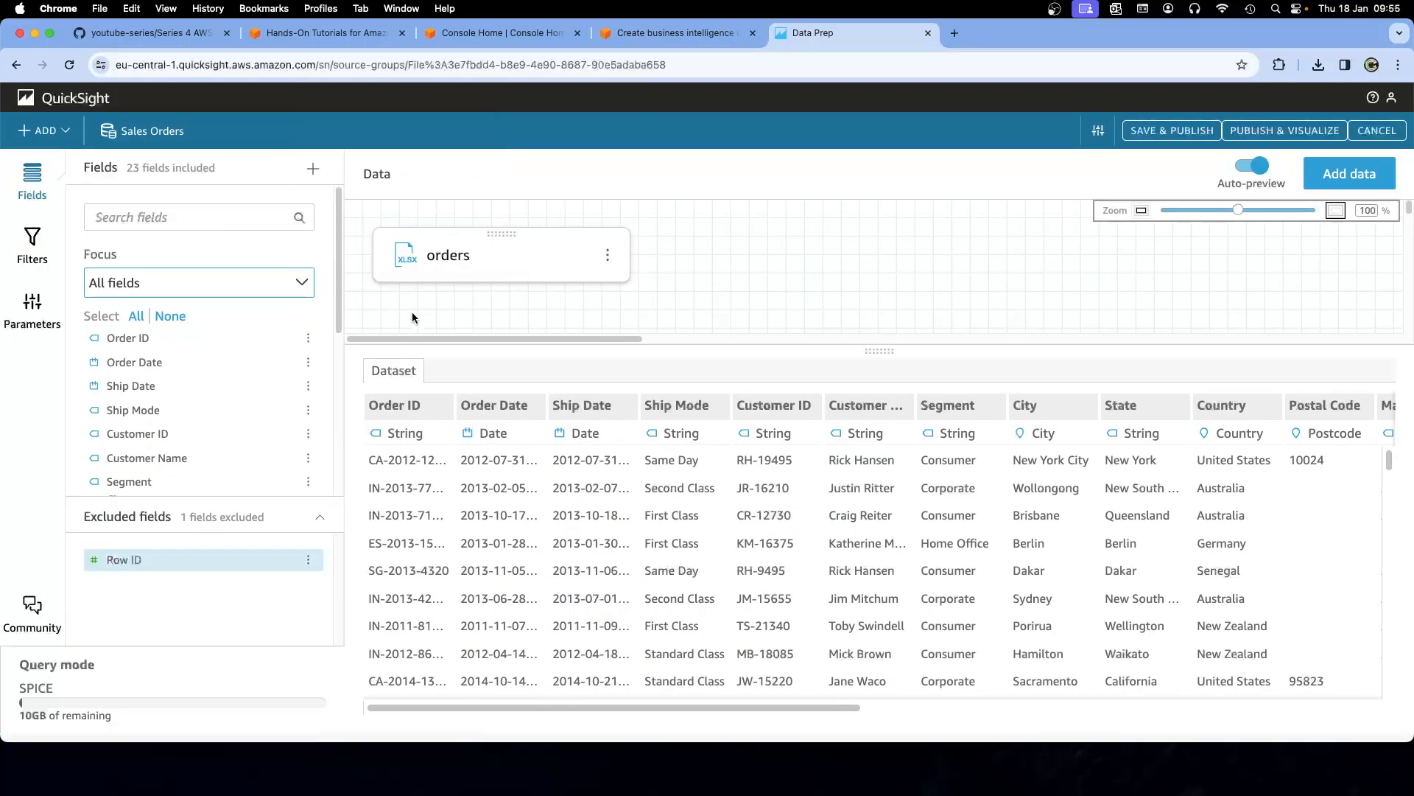
{"action": "left_click", "coordinate": [639, 33]}
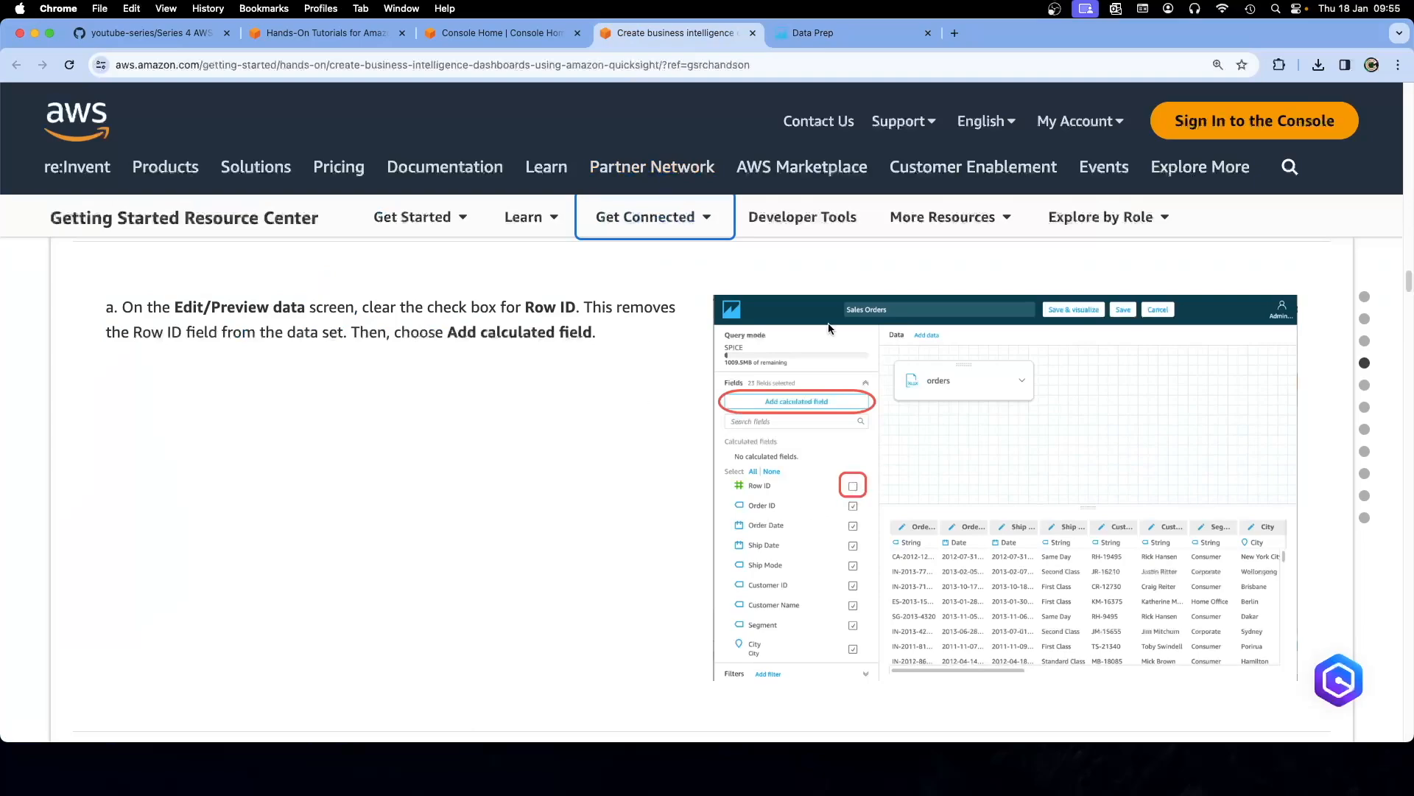
Check the tutorial's Row ID step against Data Prep, ending on the Sales Orders editor
{"action": "left_click", "coordinate": [793, 41]}
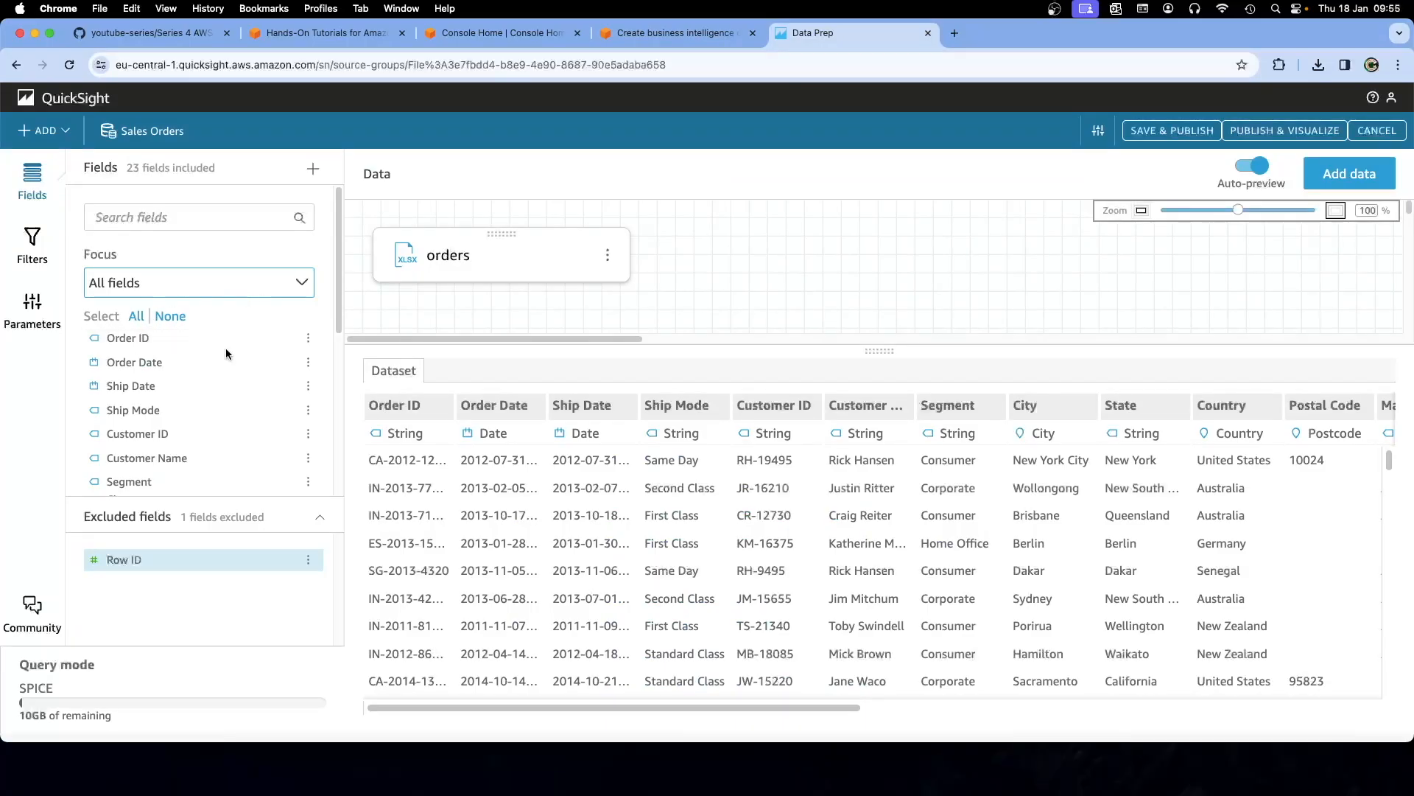
{"action": "mouse_move", "coordinate": [738, 708]}
{"action": "left_mouse_down"}
{"action": "mouse_move", "coordinate": [1156, 708]}
{"action": "mouse_move", "coordinate": [737, 708]}
{"action": "left_mouse_up"}
{"action": "left_click", "coordinate": [681, 33]}
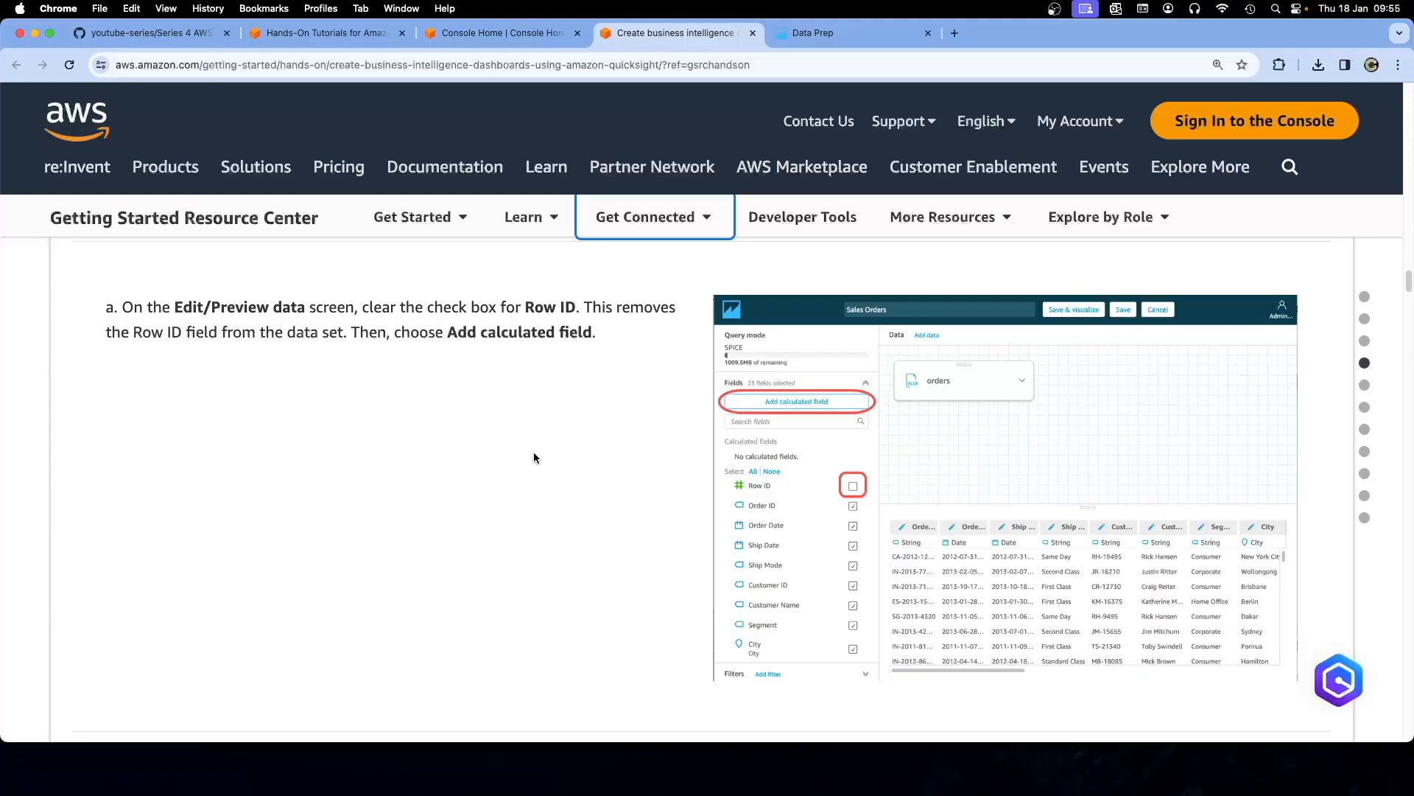
{"action": "left_click", "coordinate": [815, 33]}
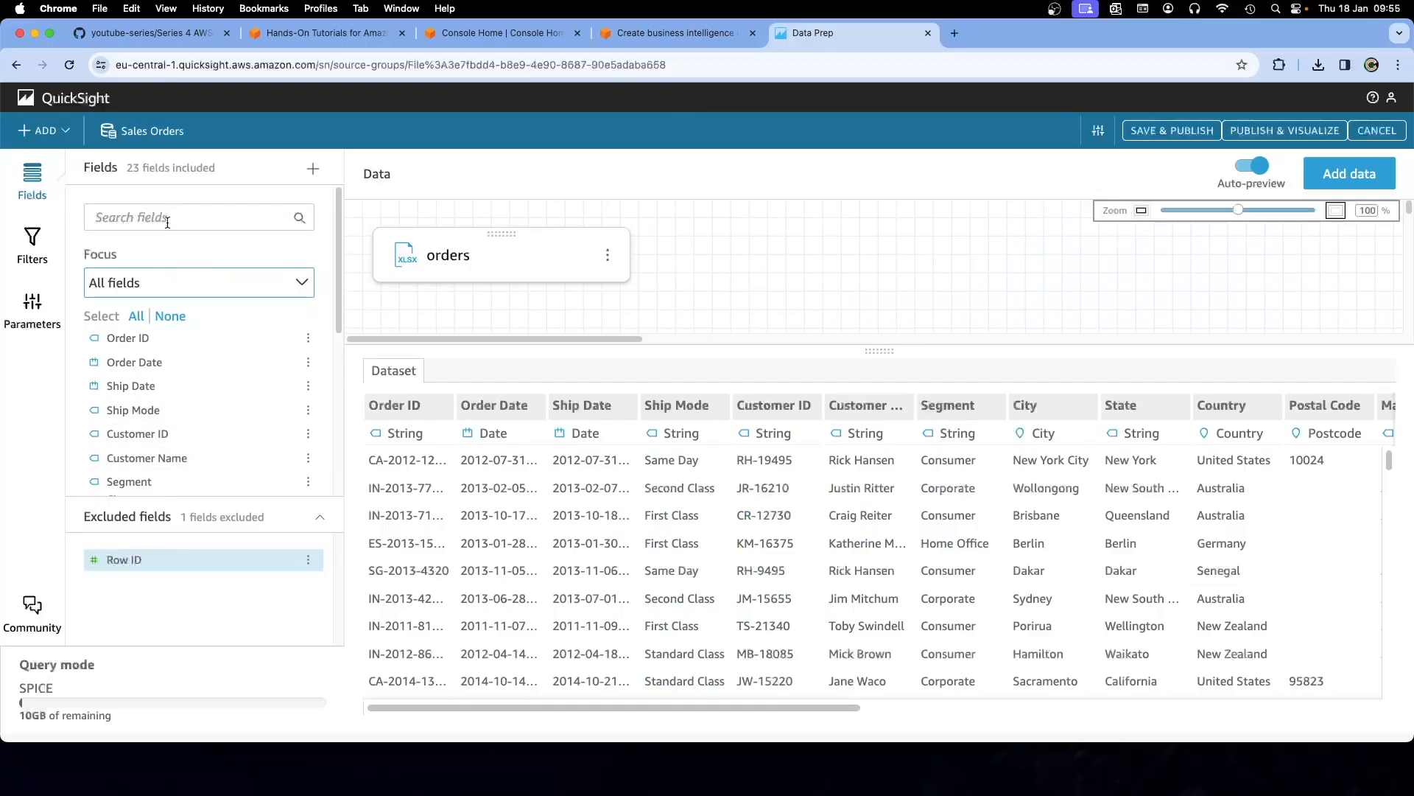
Add a calculated field and find the tutorial's dateDiff Processing Time formula in step b
{"action": "left_click", "coordinate": [312, 169]}
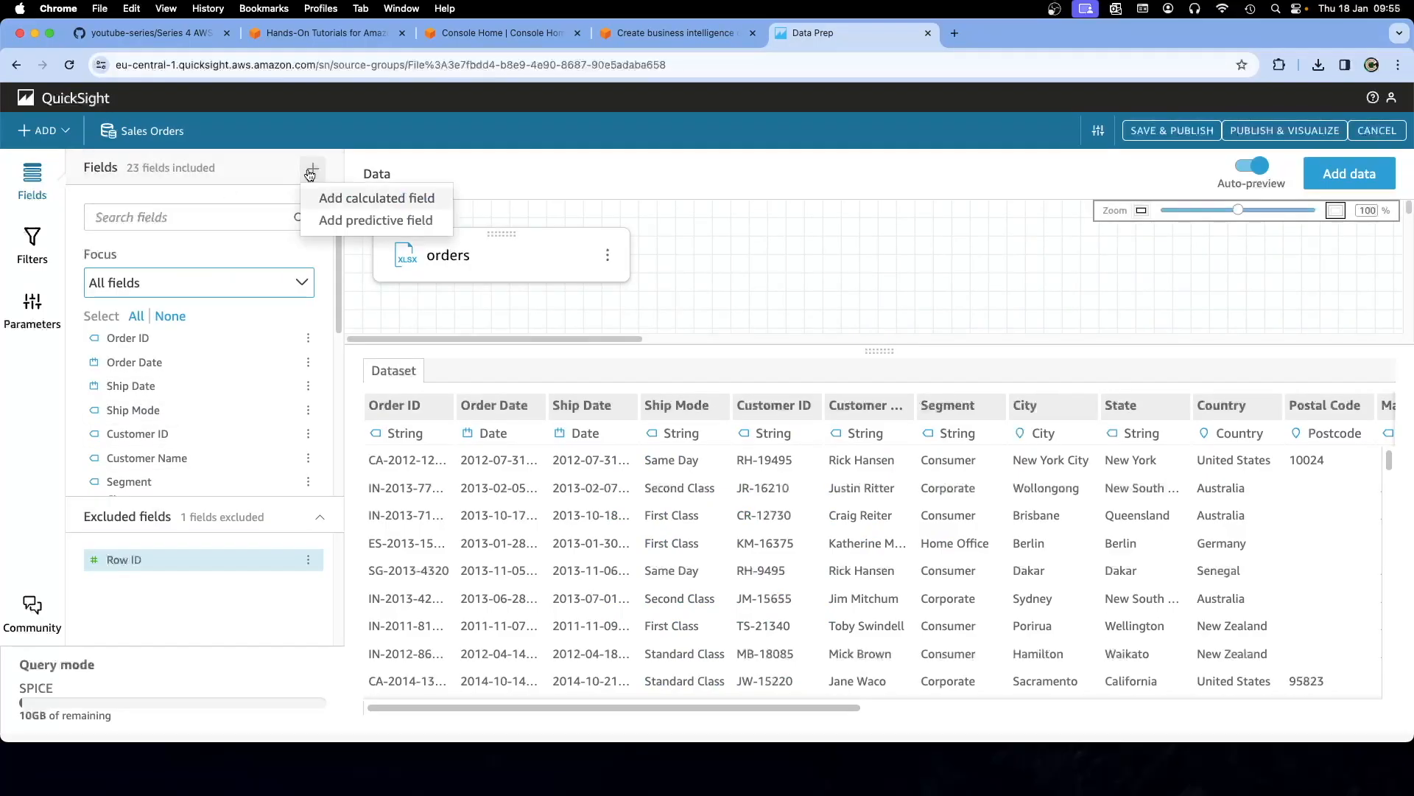
{"action": "left_click", "coordinate": [347, 199]}
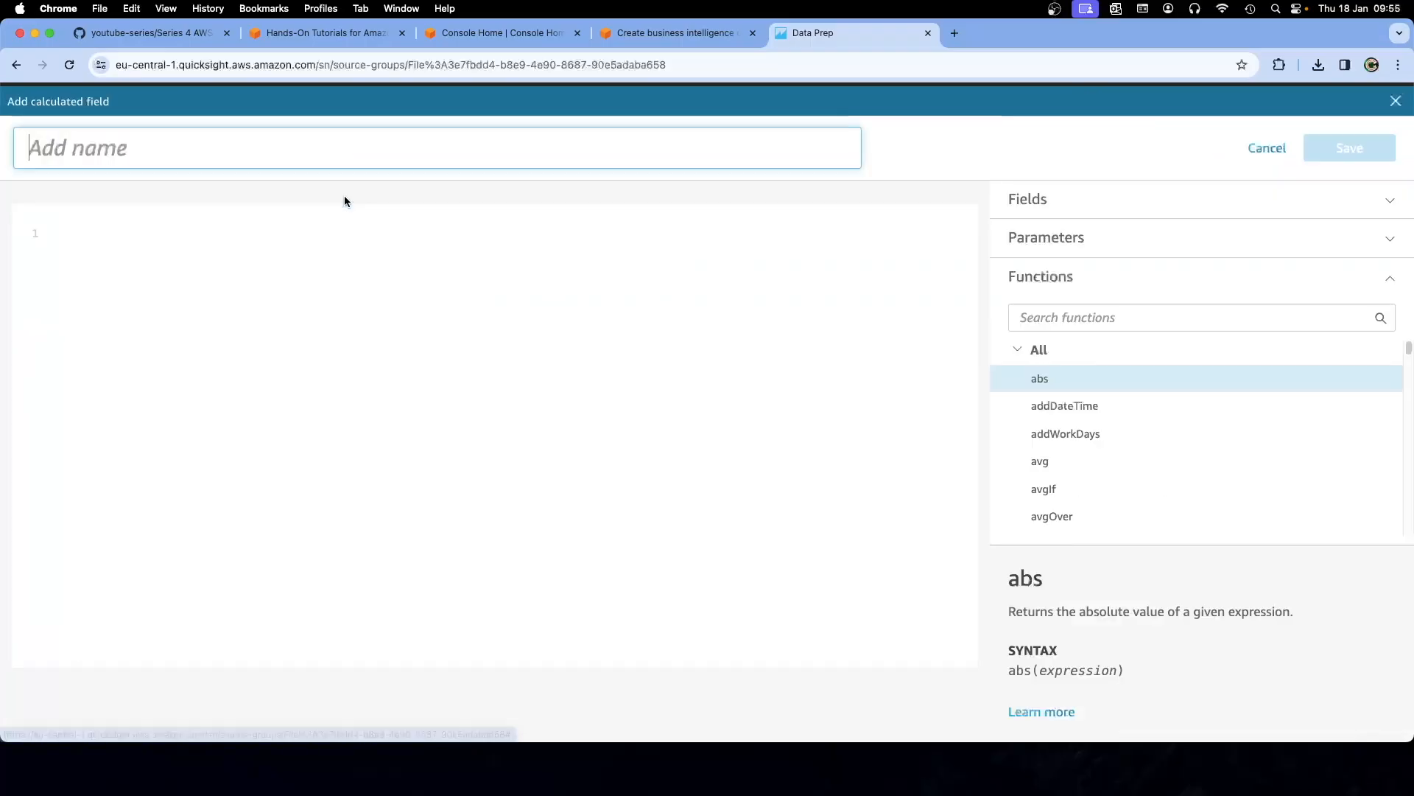
{"action": "left_click", "coordinate": [672, 34]}
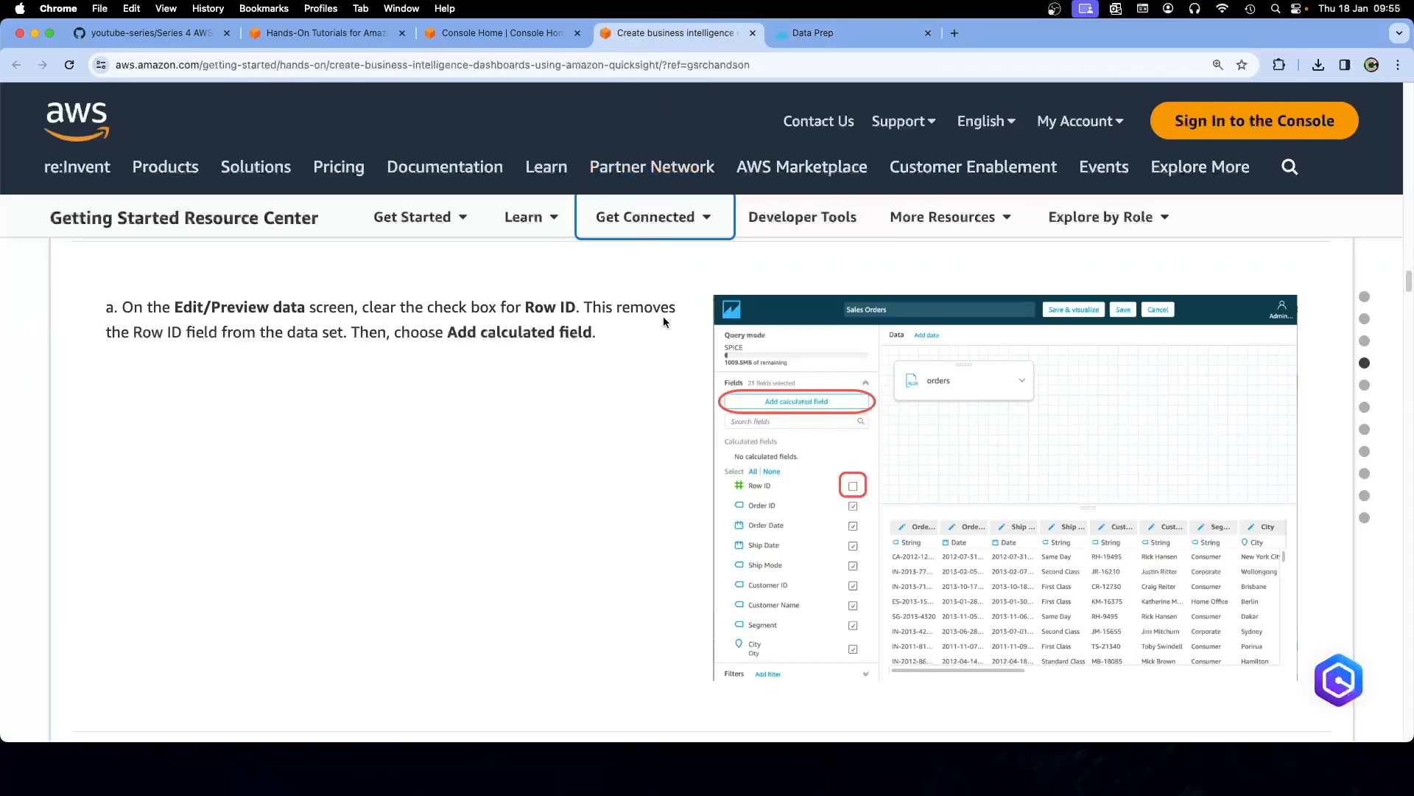
{"action": "scroll", "coordinate": [621, 400], "scroll_direction": "down", "scroll_amount": 6}
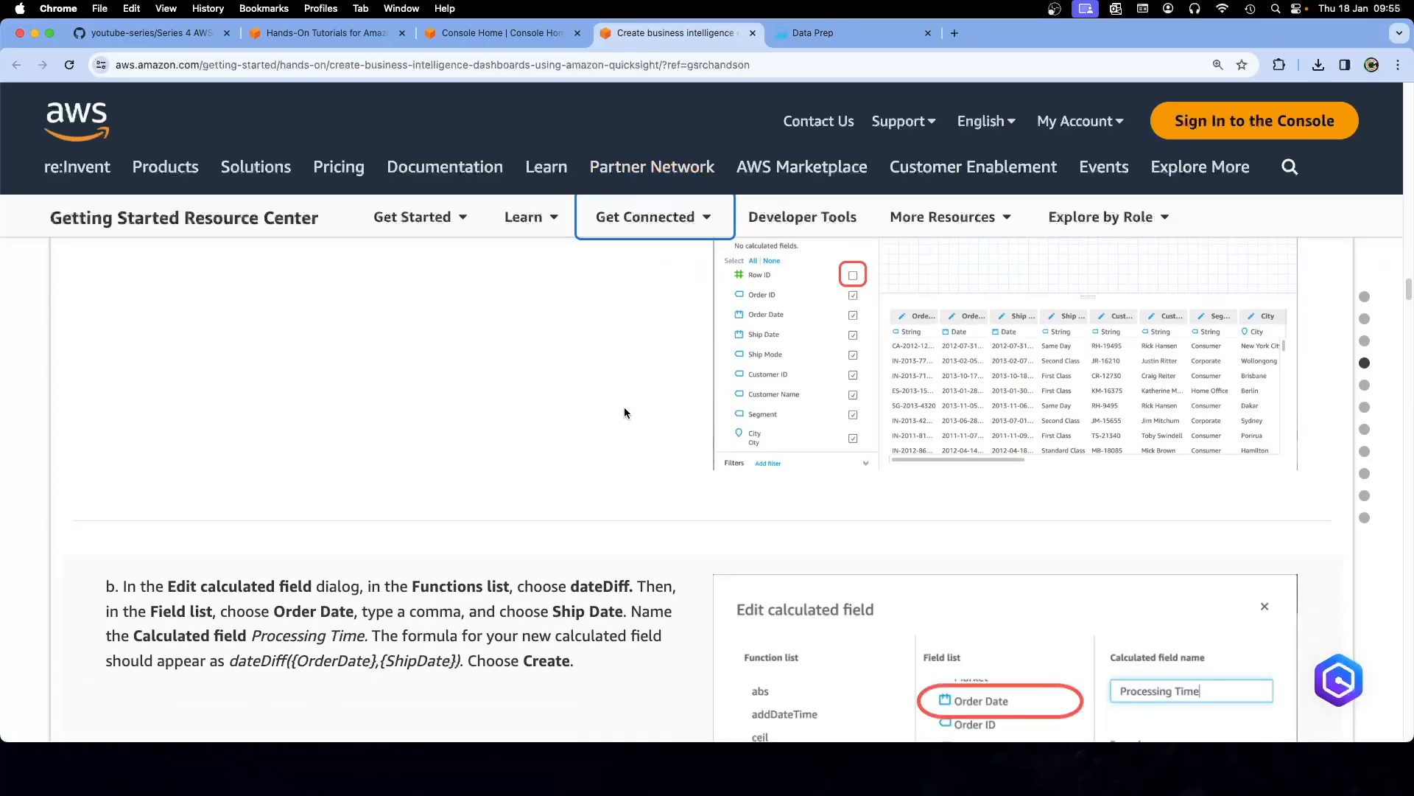
{"action": "scroll", "coordinate": [629, 421], "scroll_direction": "down", "scroll_amount": 2}
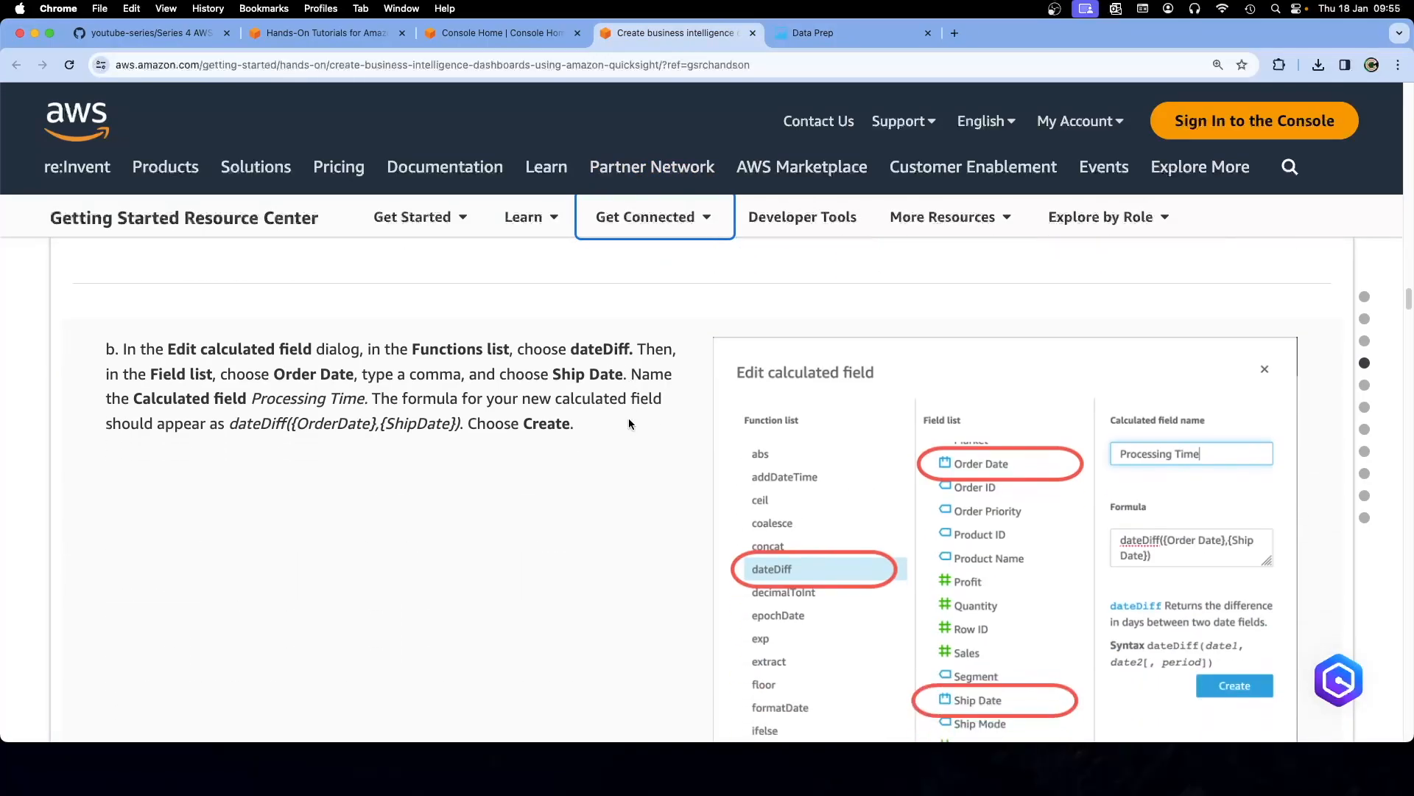
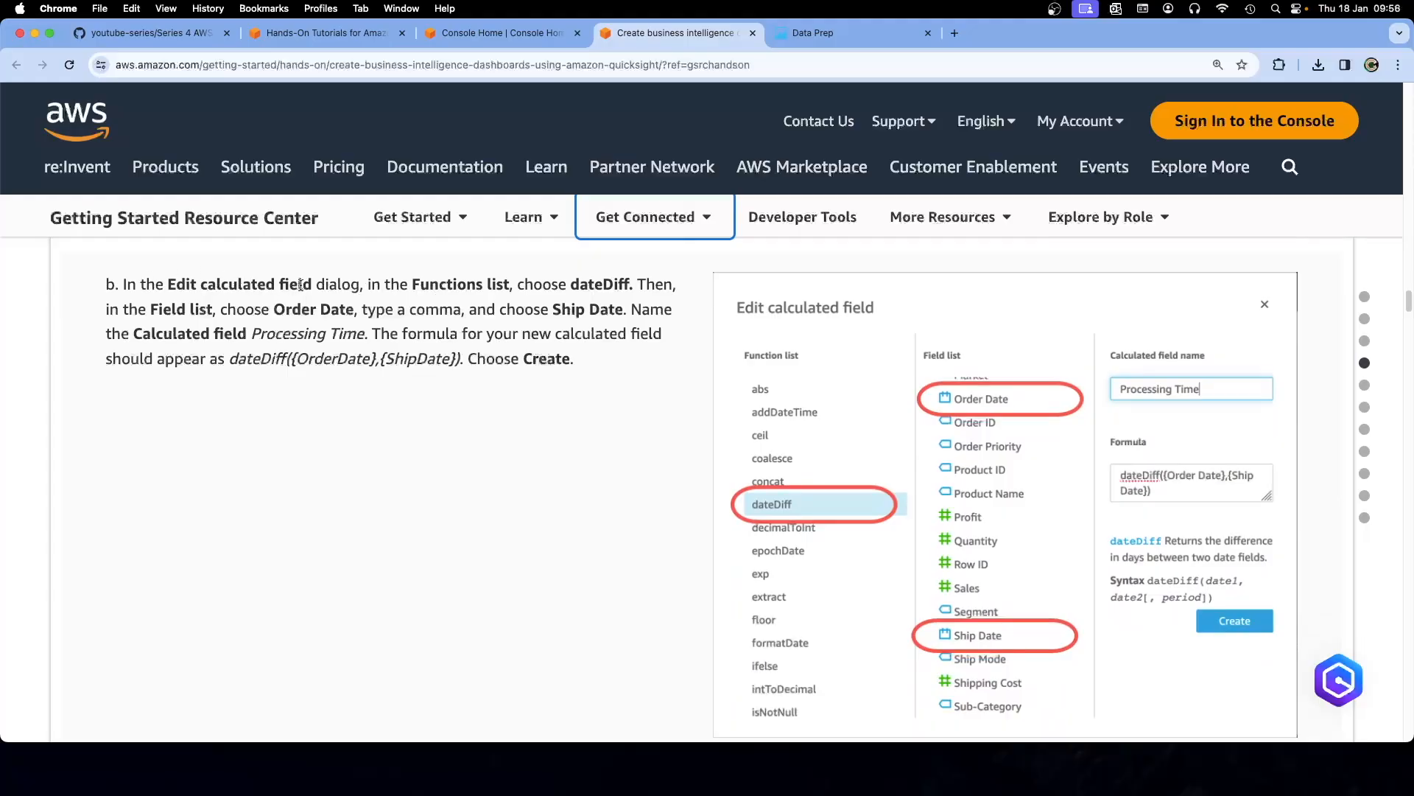
Copy 'dateDiff' from the tutorial and read its description in the editor's Functions list
{"action": "left_click", "coordinate": [818, 37]}
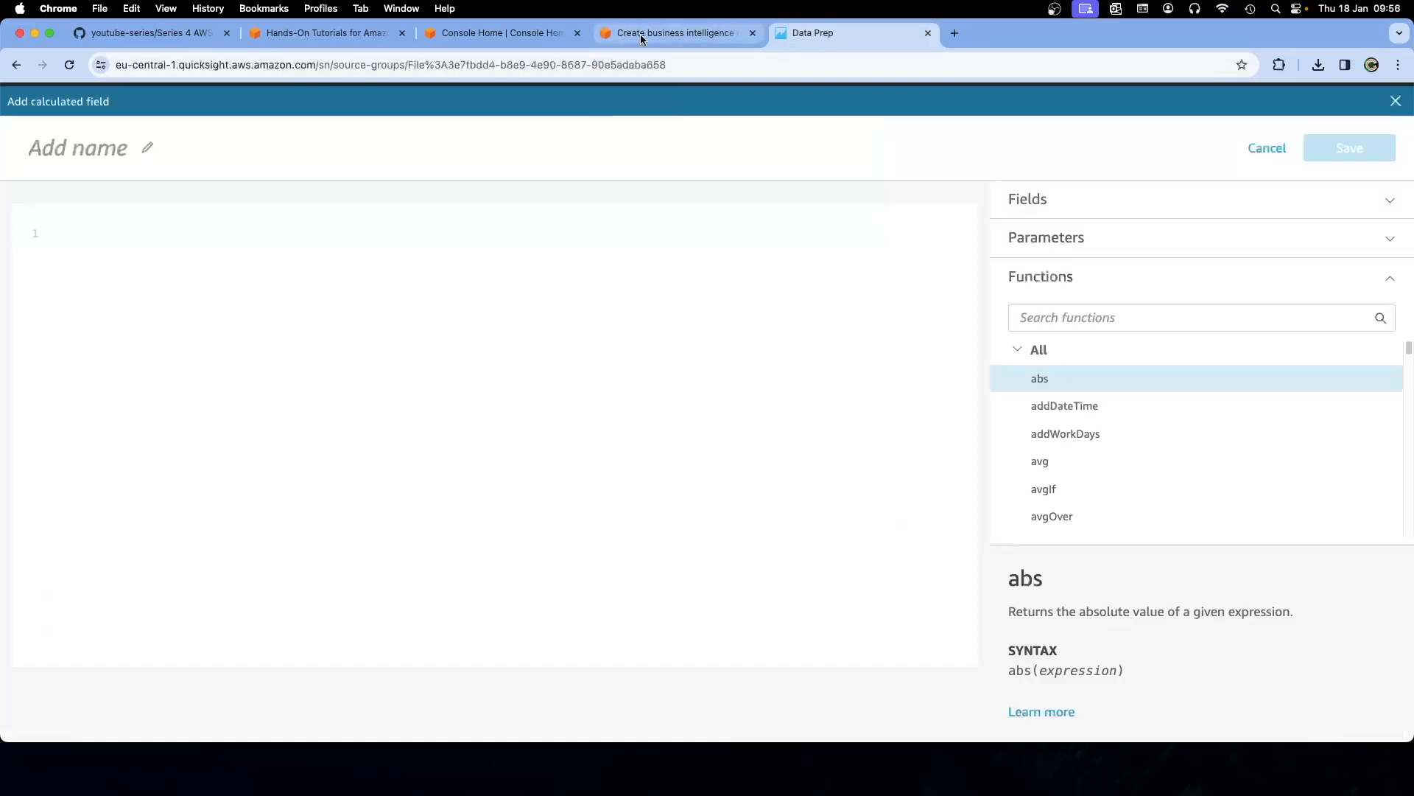
{"action": "left_click", "coordinate": [707, 33]}
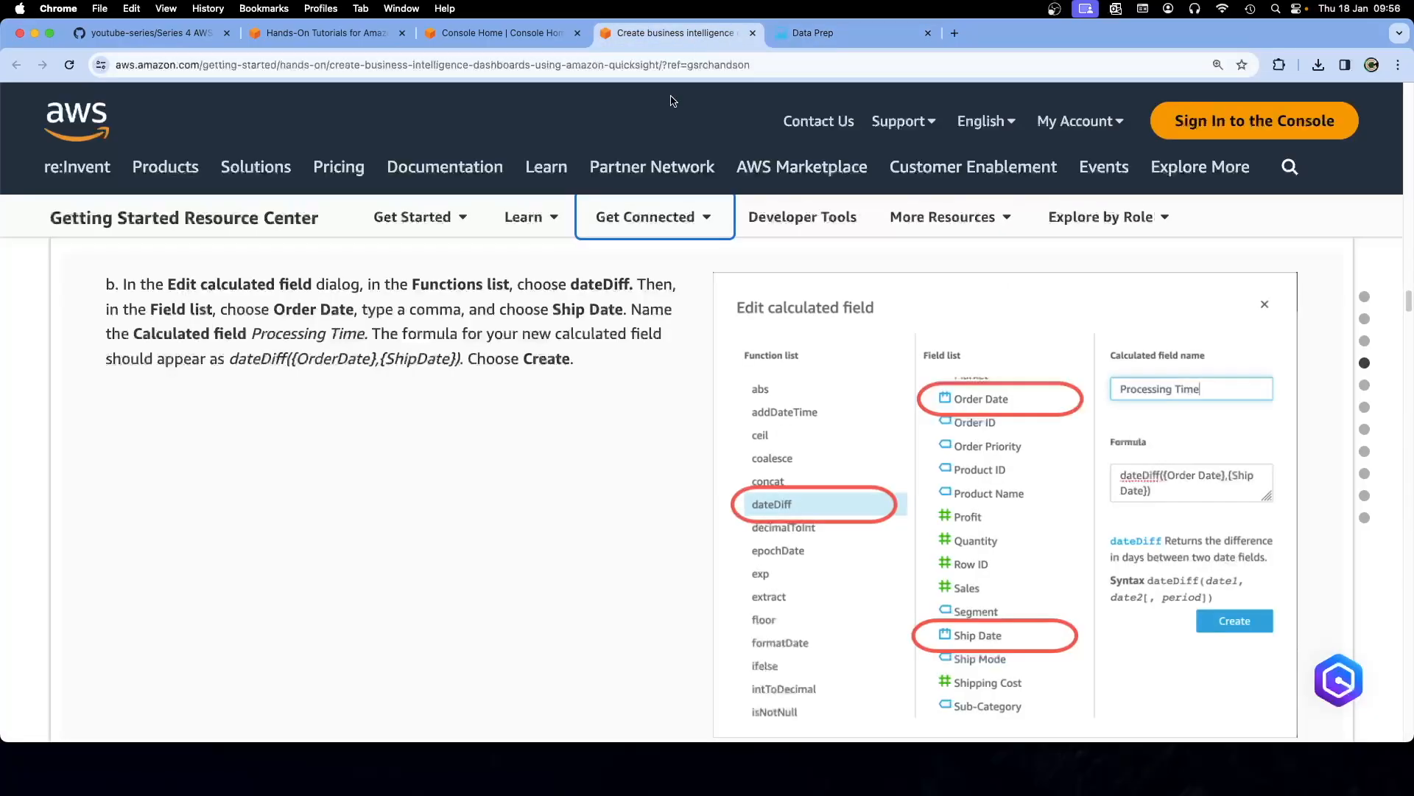
{"action": "double_click", "coordinate": [594, 286]}
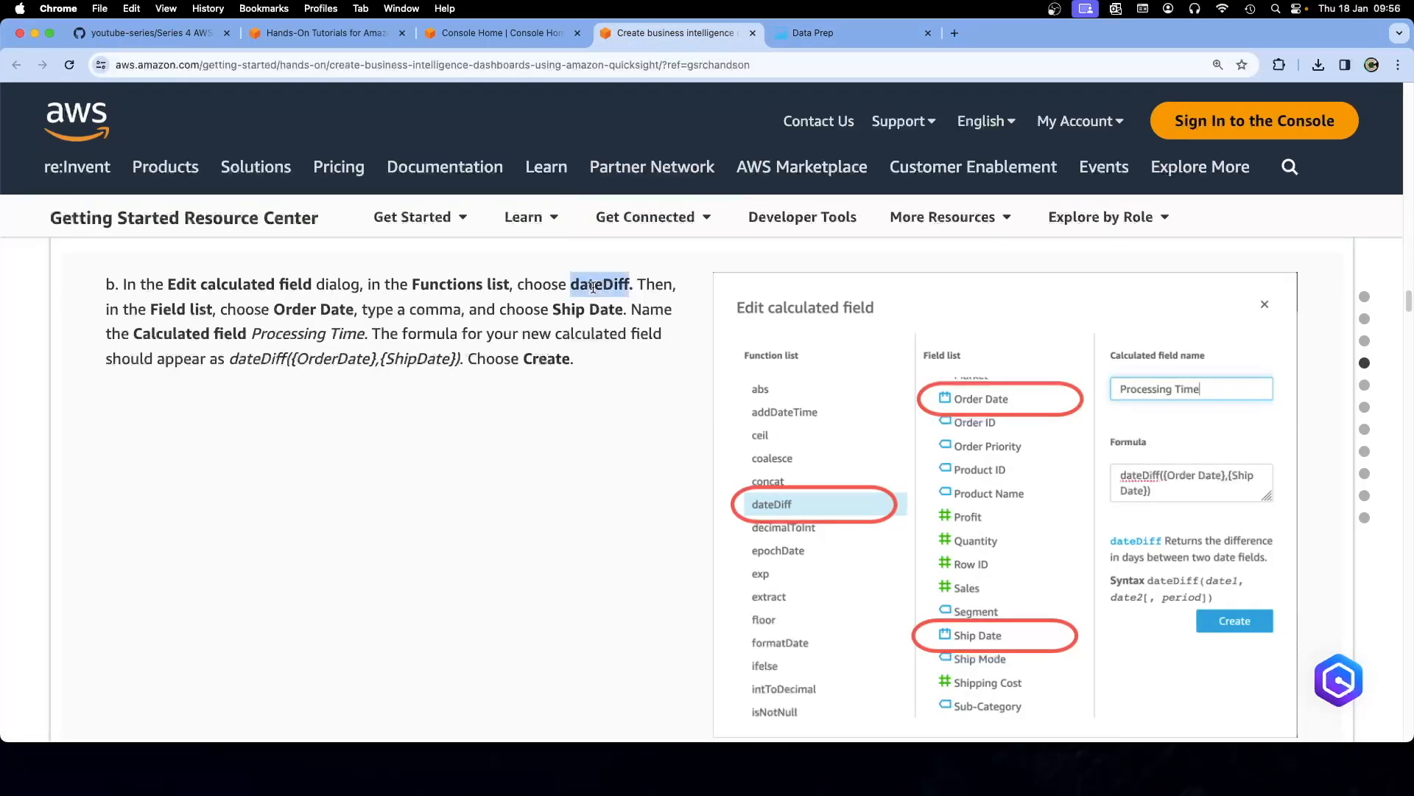
{"action": "right_click", "coordinate": [594, 286]}
{"action": "left_click", "coordinate": [616, 319]}
{"action": "left_click", "coordinate": [829, 33]}
{"action": "scroll", "coordinate": [1132, 471], "scroll_direction": "down", "scroll_amount": 5}
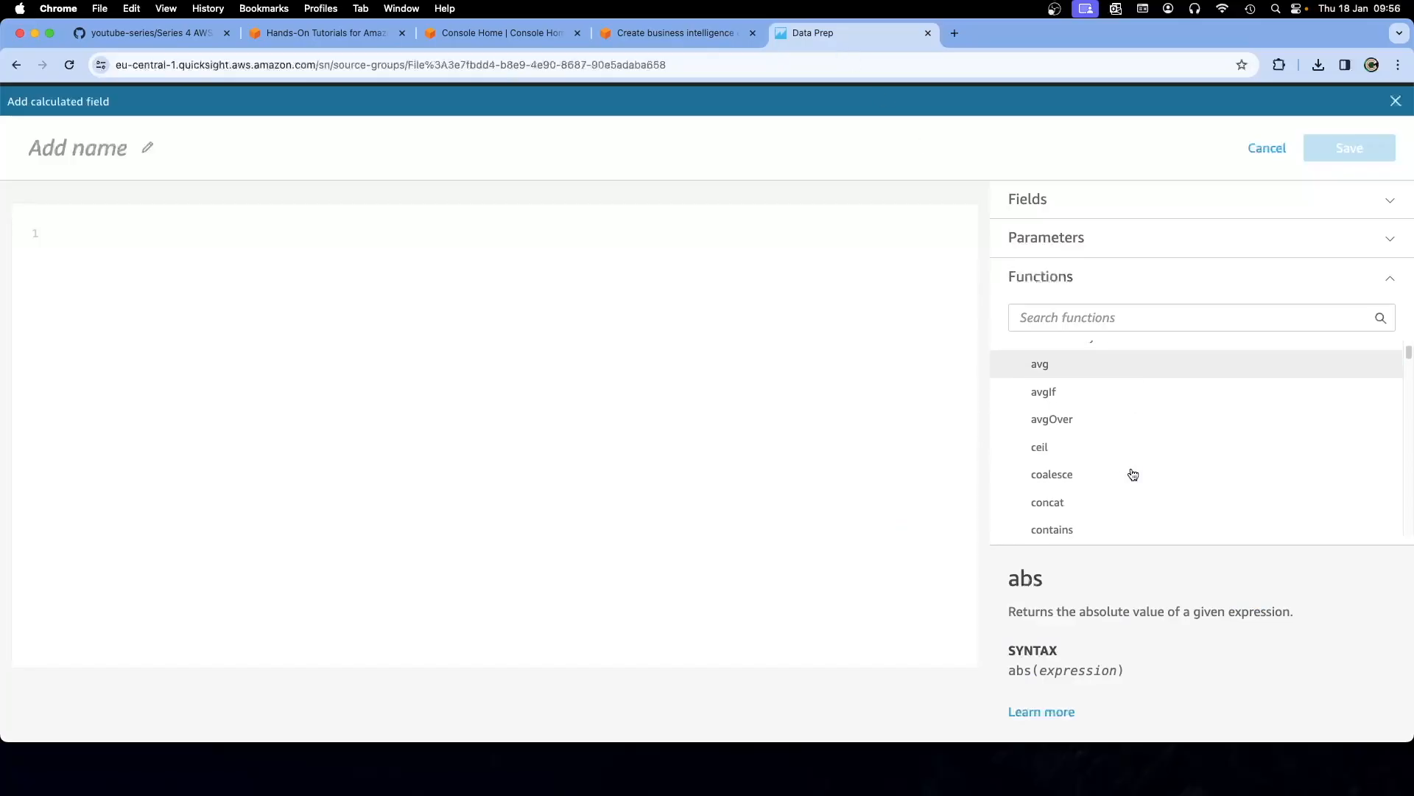
{"action": "scroll", "coordinate": [1132, 474], "scroll_direction": "down", "scroll_amount": 1}
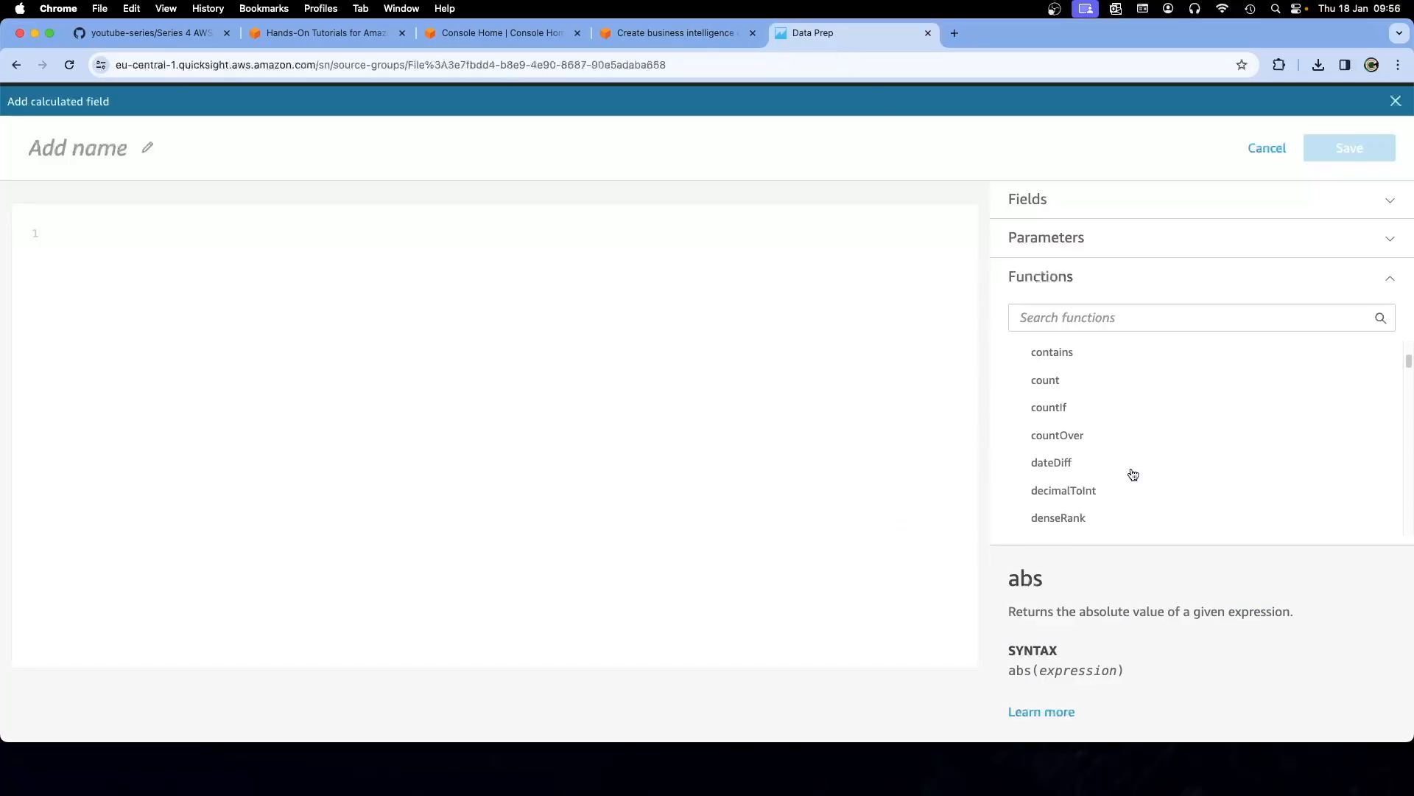
{"action": "left_click", "coordinate": [1060, 463]}
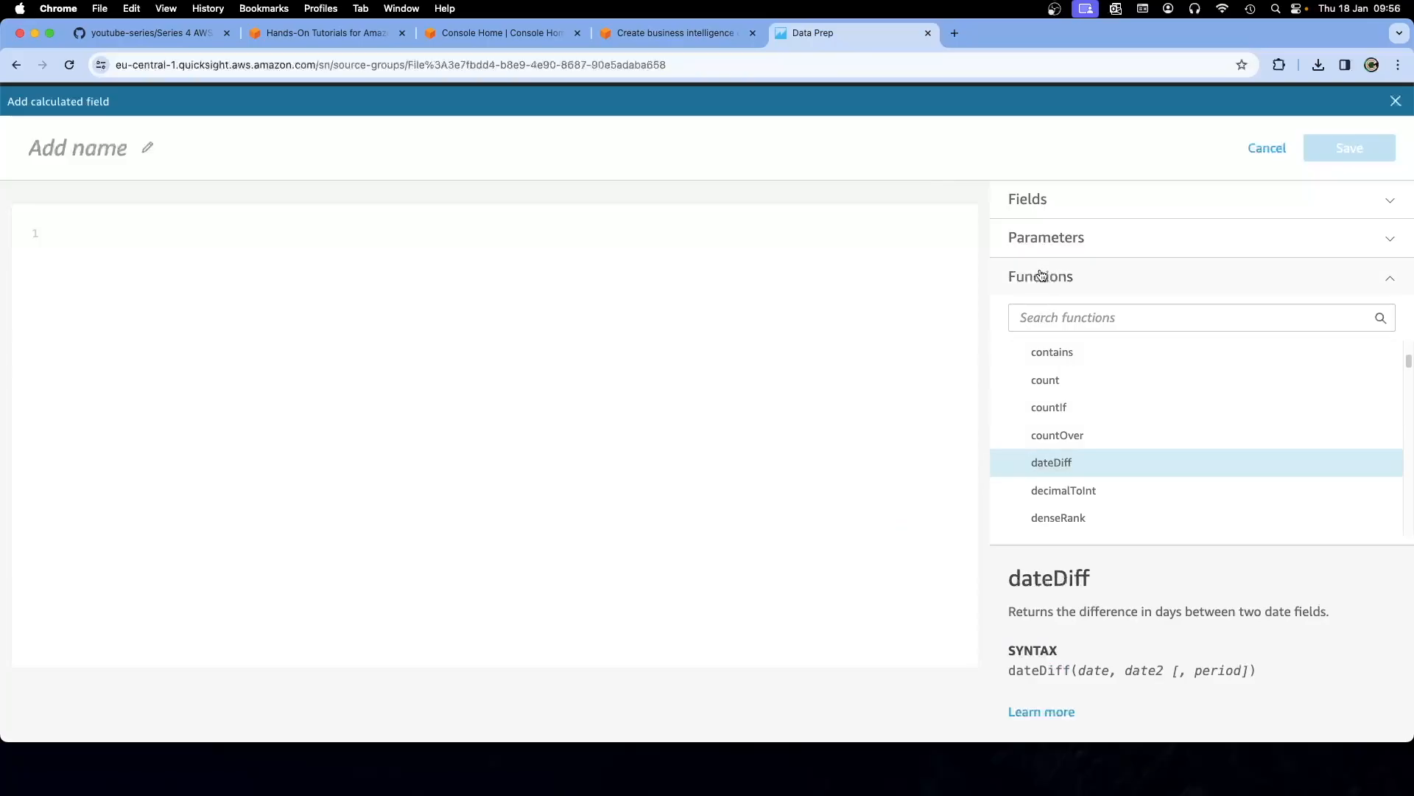
Expand the dataset Fields list and compare it with the tutorial's Order Date field
{"action": "left_click", "coordinate": [1092, 204]}
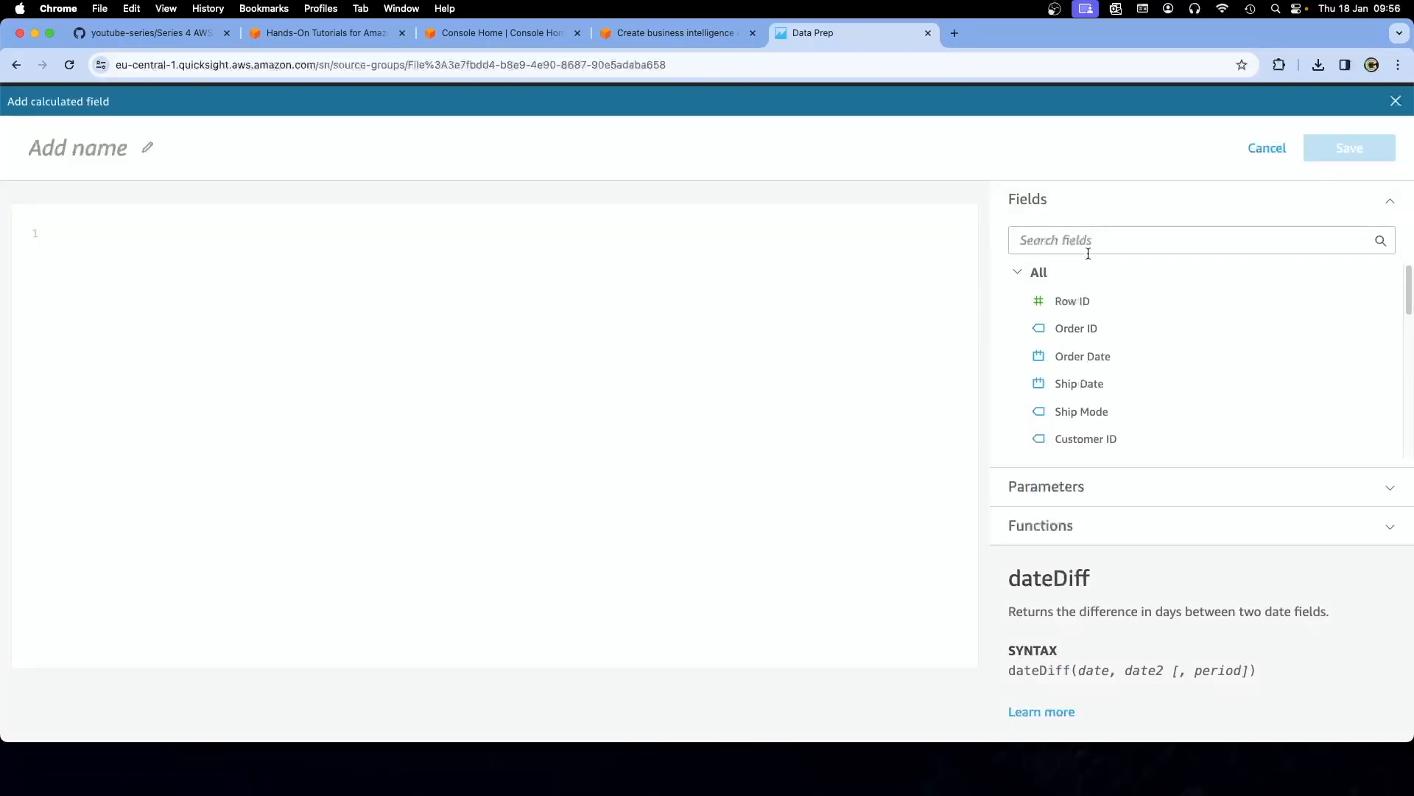
{"action": "left_click", "coordinate": [639, 38]}
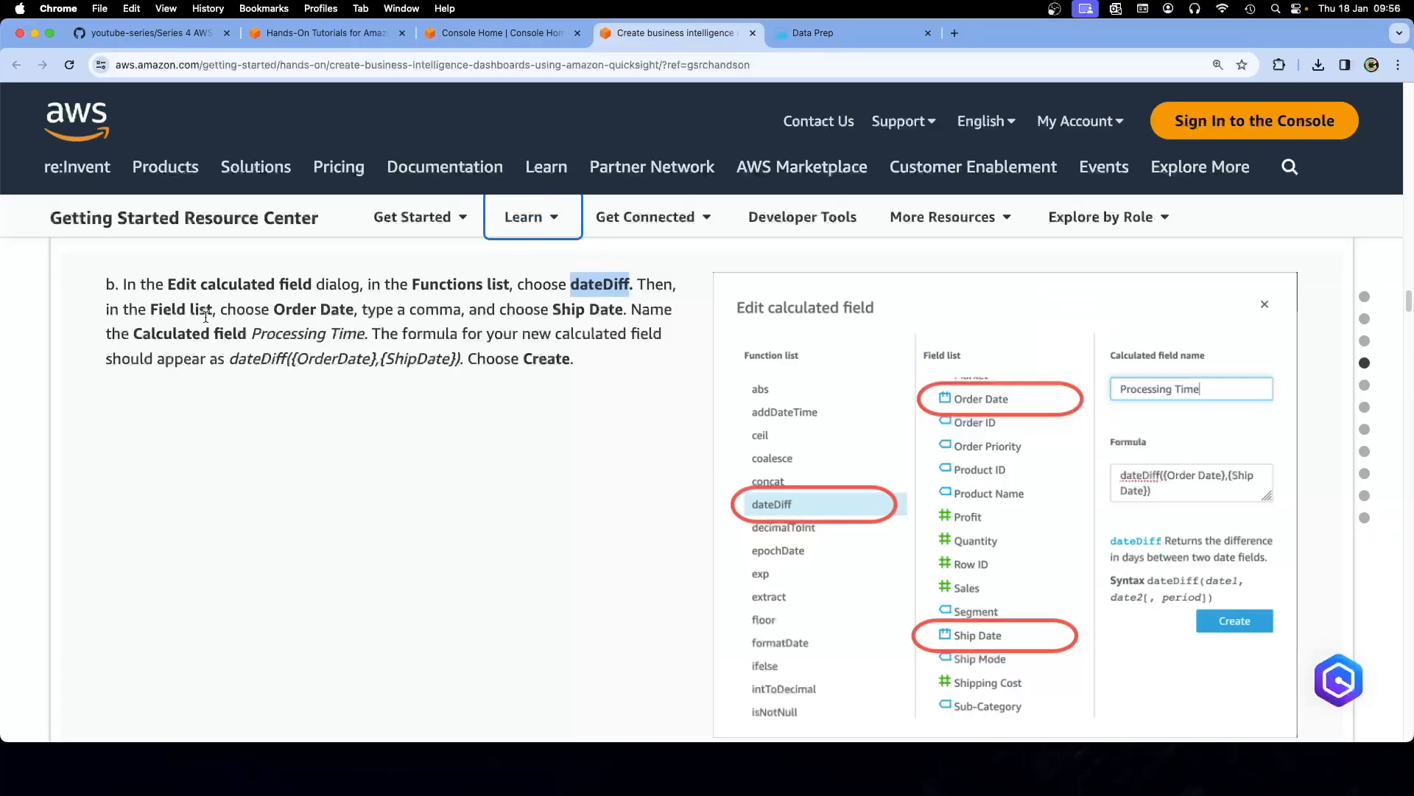
{"action": "left_click_drag", "start_coordinate": [274, 308], "coordinate": [355, 310]}
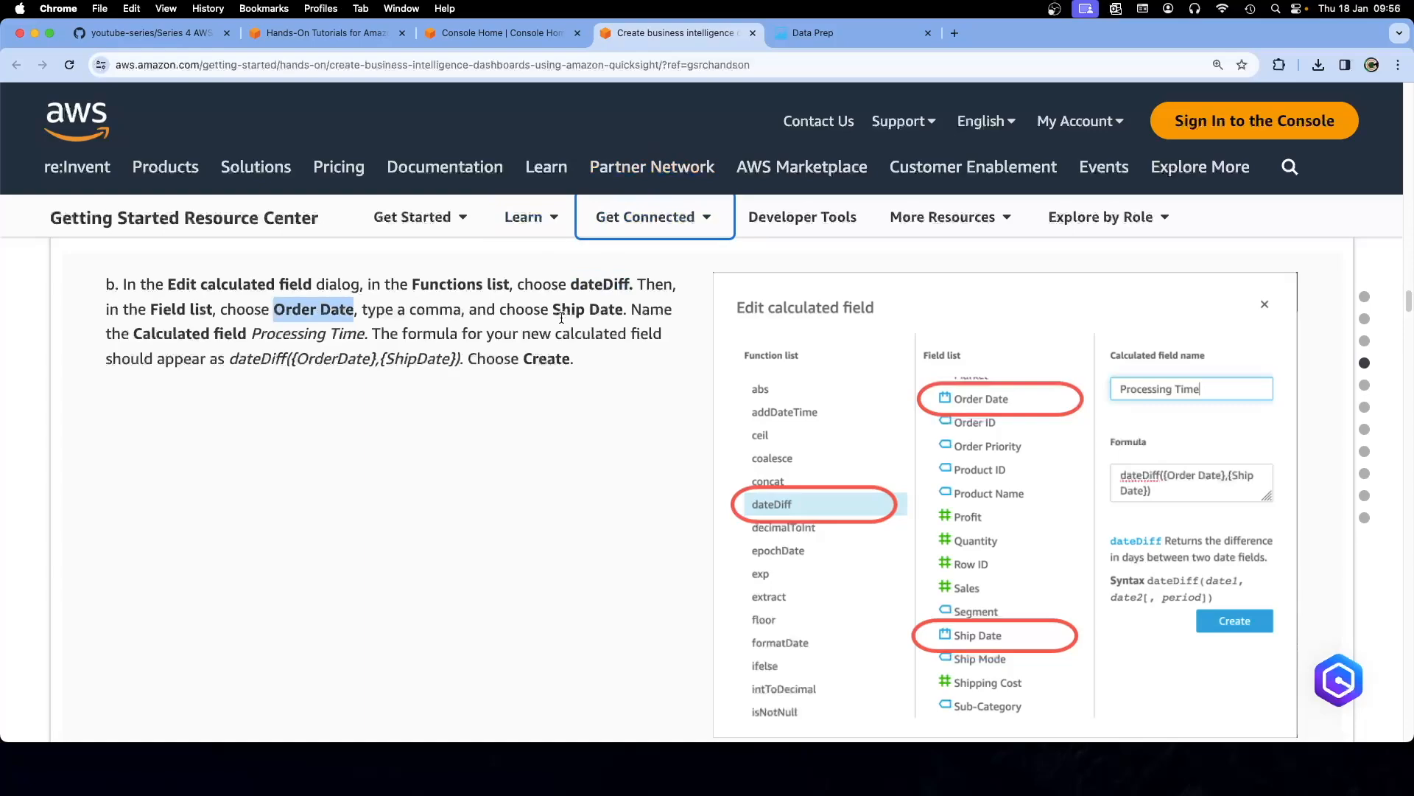
{"action": "left_click", "coordinate": [834, 34]}
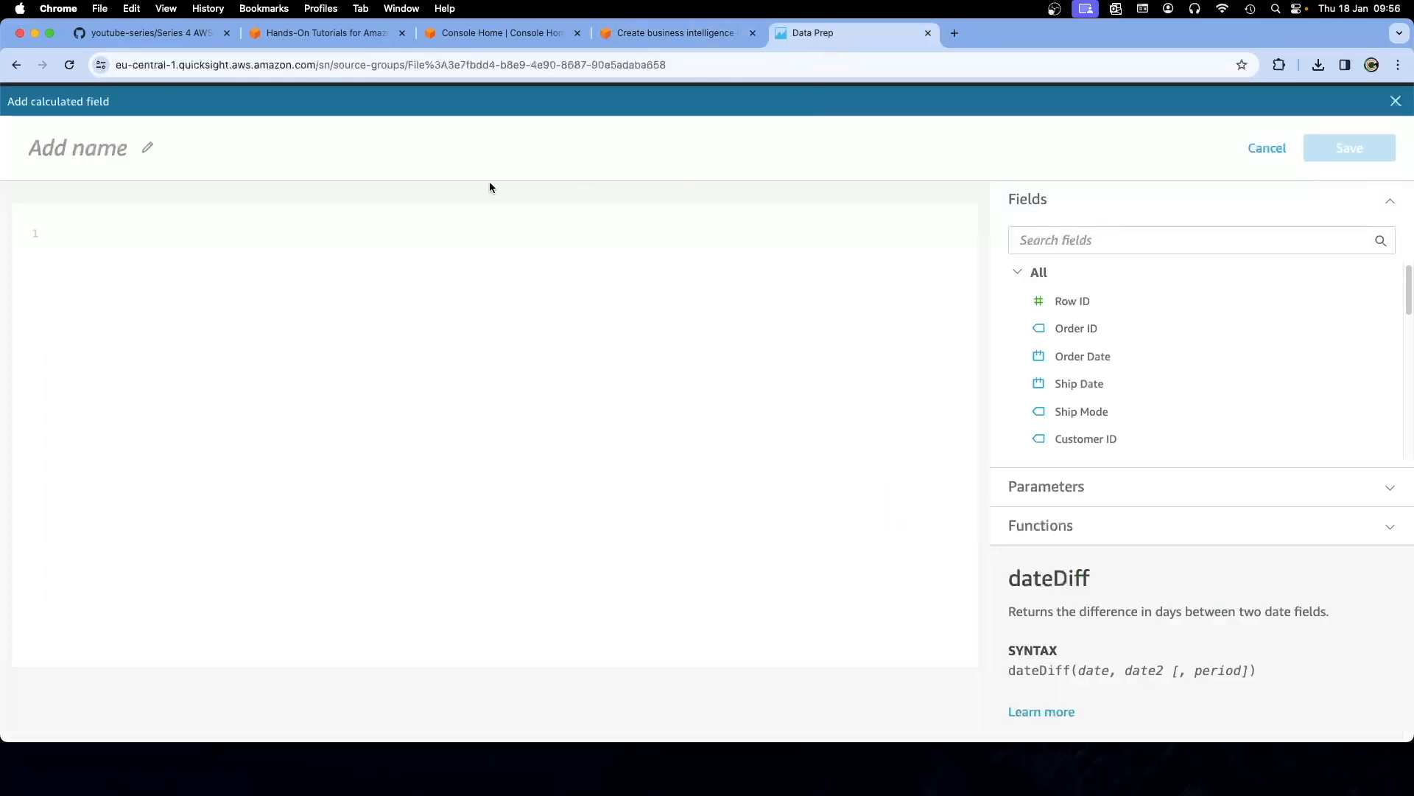
{"action": "left_click", "coordinate": [1068, 240]}
{"action": "left_click", "coordinate": [1079, 328]}
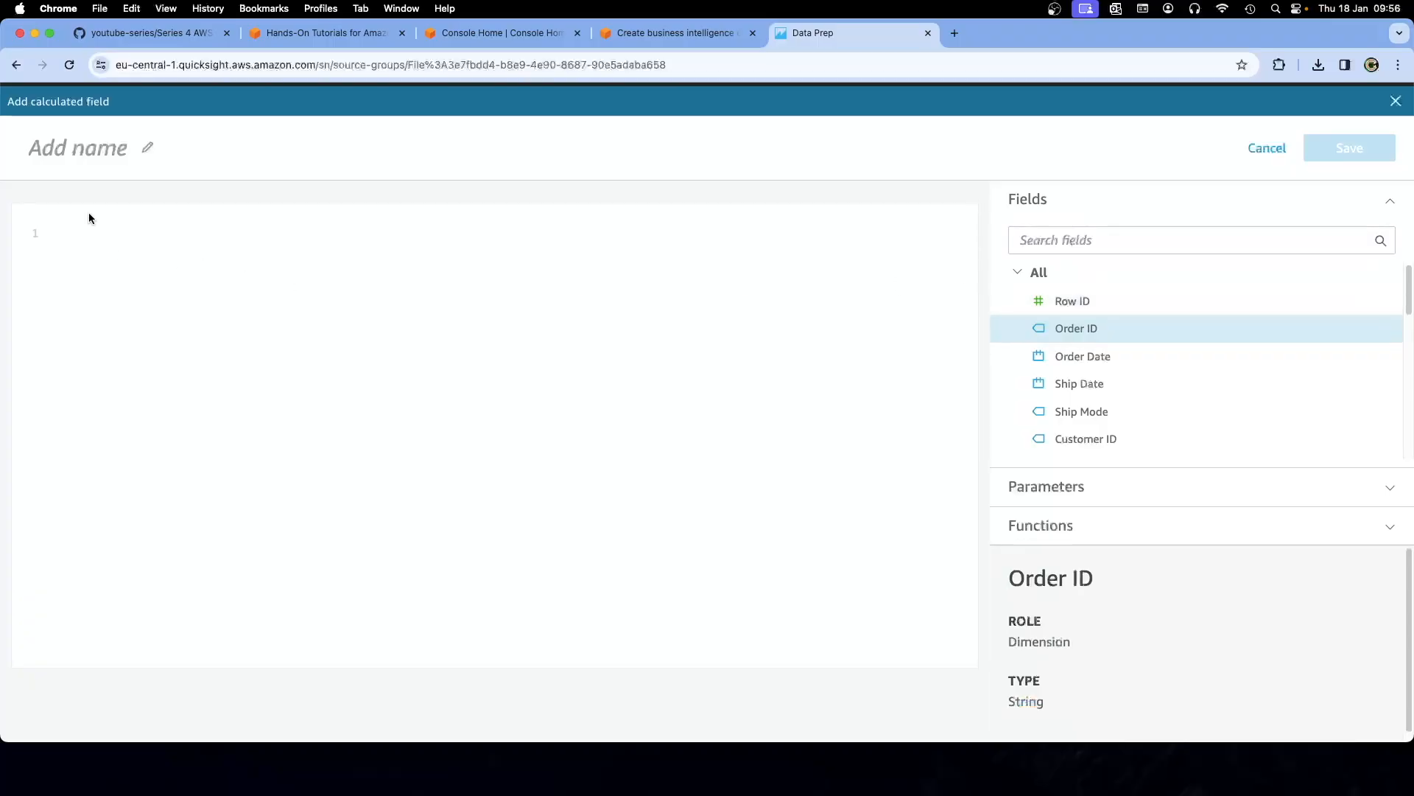
Type a draft name for the calculated field, correcting the typos
{"action": "left_click", "coordinate": [90, 150]}
{"action": "type", "text": "ORder"}
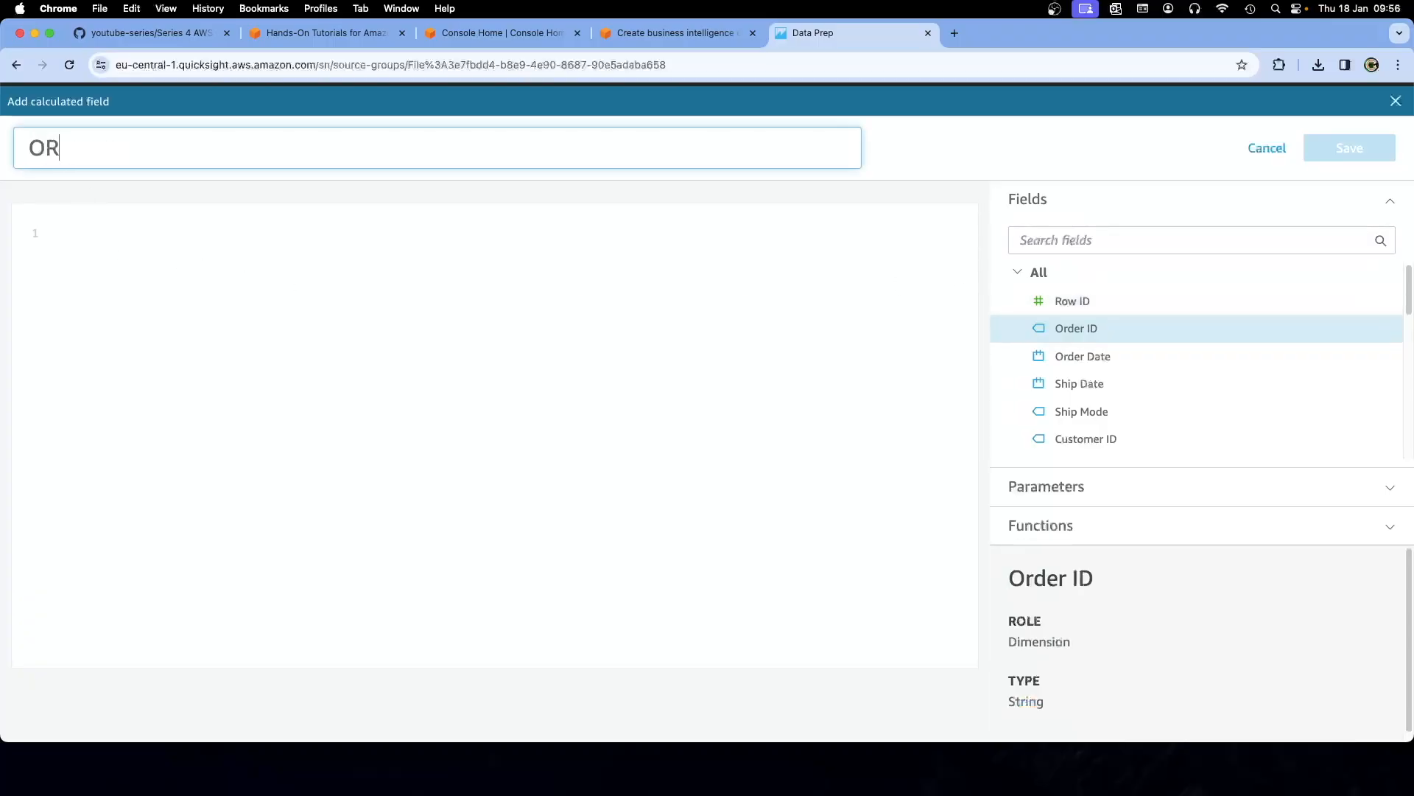
{"action": "key", "text": "BackSpace"}
{"action": "key", "text": "BackSpace"}
{"action": "key", "text": "BackSpace"}
{"action": "key", "text": "BackSpace"}
{"action": "type", "text": "rder"}
{"action": "type", "text": " Dta"}
{"action": "key", "text": "BackSpace"}
{"action": "key", "text": "BackSpace"}
{"action": "type", "text": "ta"}
{"action": "key", "text": "BackSpace"}
{"action": "type", "text": "e,"}
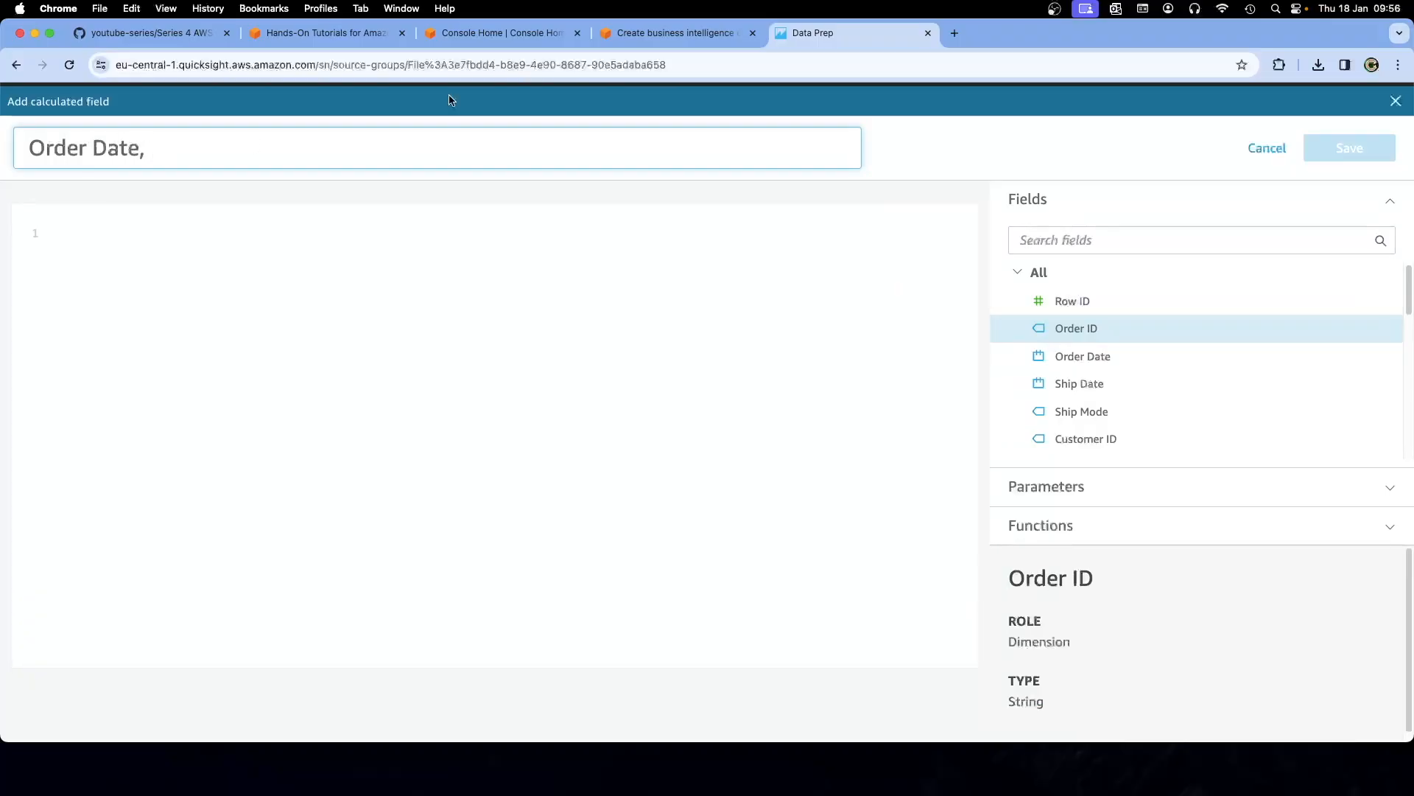
Replace the field name with 'Processing Time' copied from the tutorial
{"action": "left_click", "coordinate": [673, 33]}
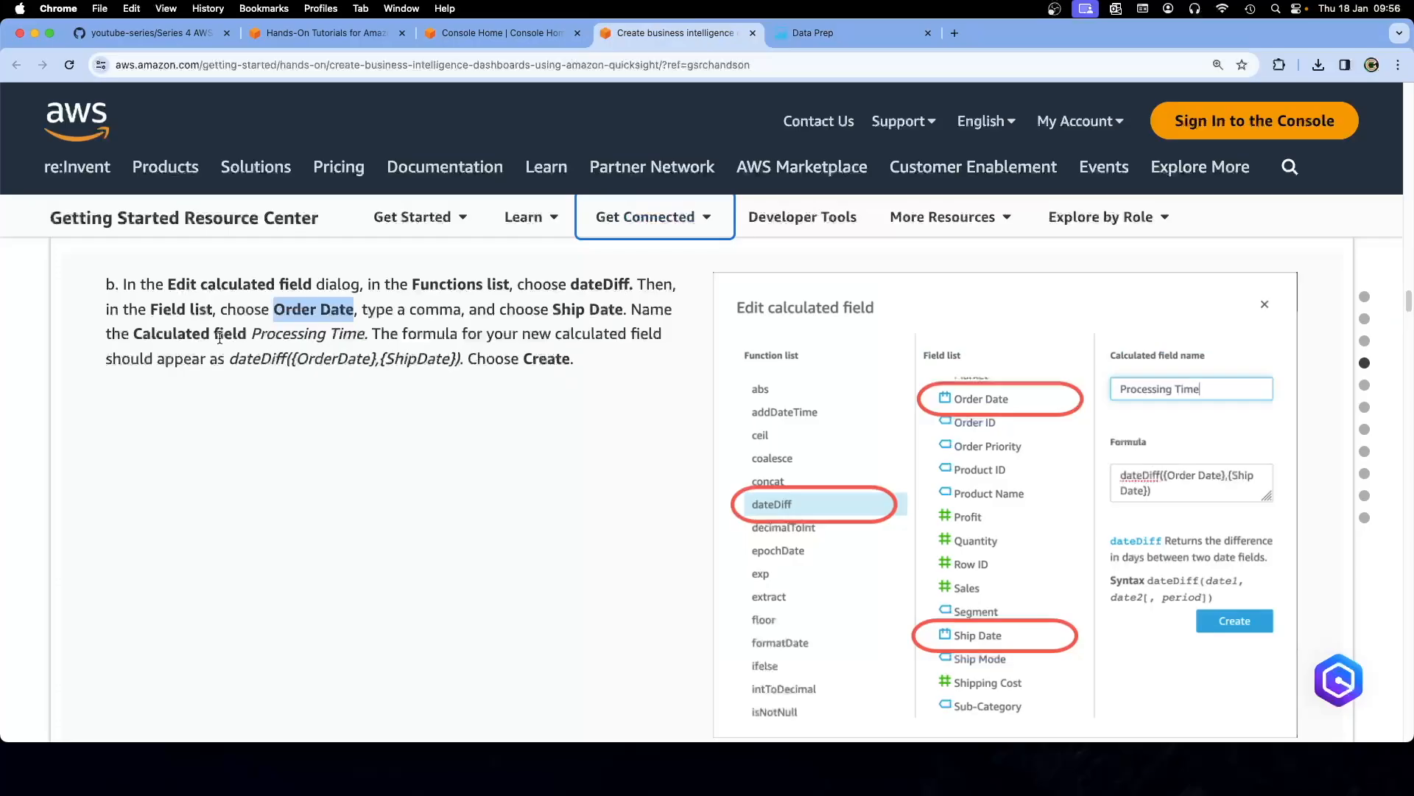
{"action": "left_click_drag", "start_coordinate": [252, 336], "coordinate": [364, 335]}
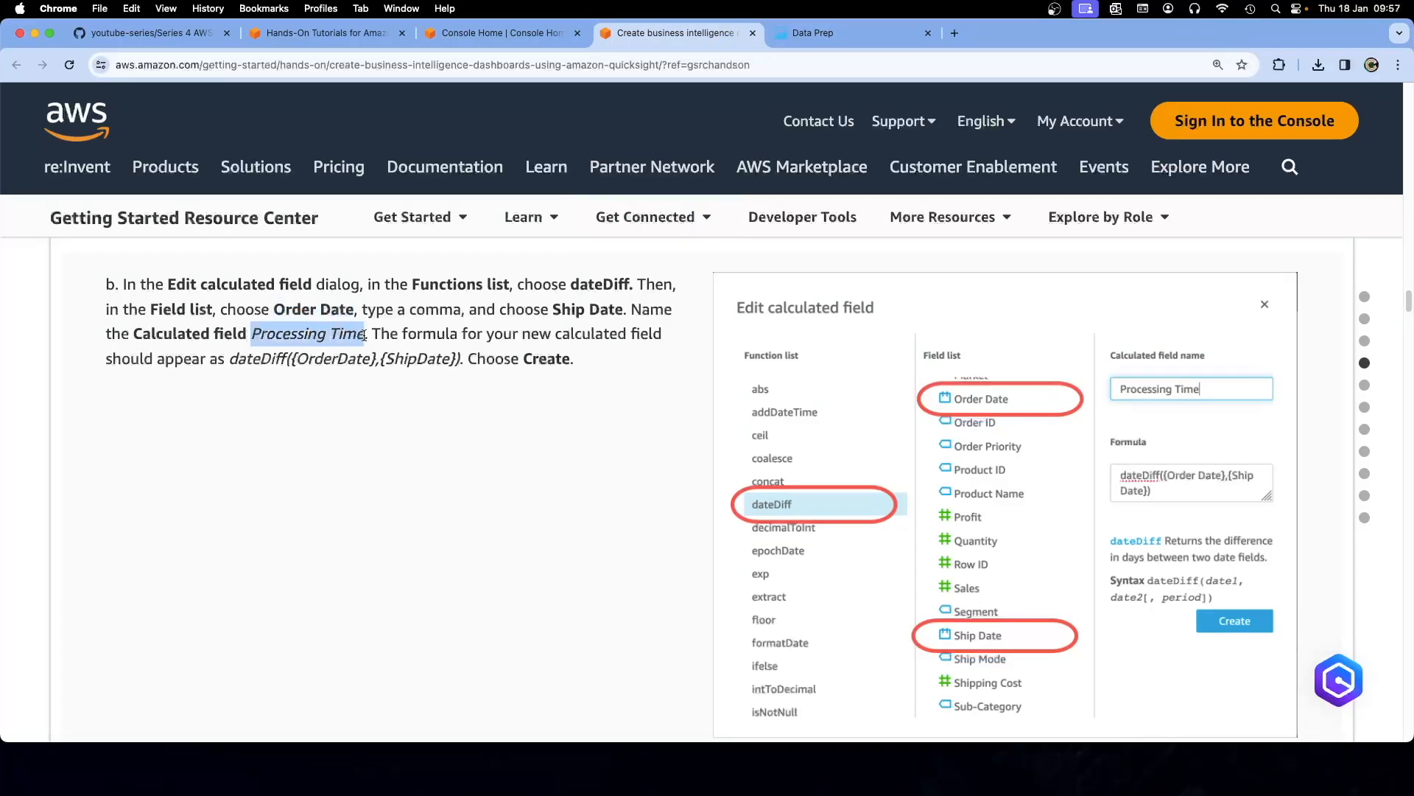
{"action": "key", "text": "super+c"}
{"action": "left_click", "coordinate": [825, 33]}
{"action": "left_click", "coordinate": [142, 152]}
{"action": "left_click_drag", "start_coordinate": [147, 152], "coordinate": [34, 153]}
{"action": "key", "text": "BackSpace"}
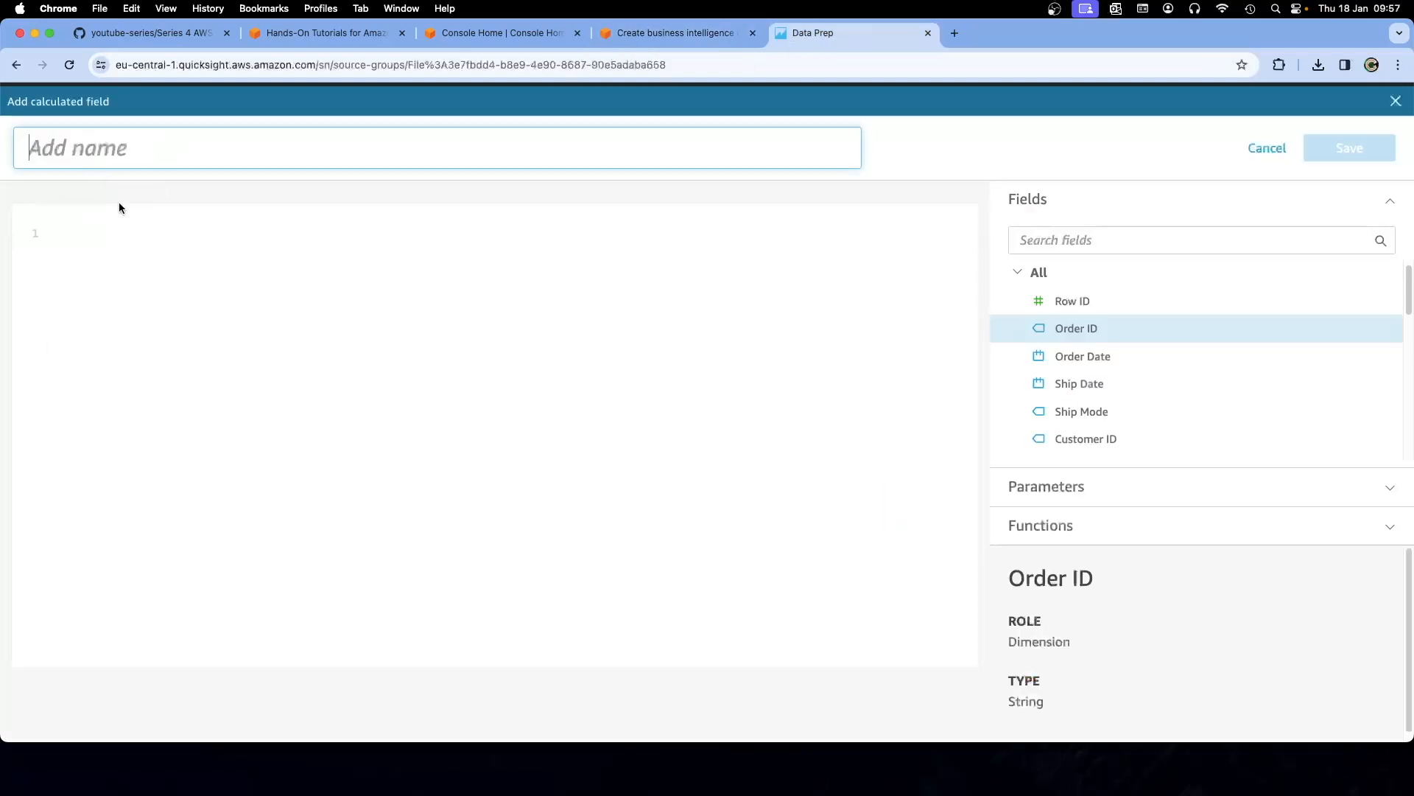
{"action": "key", "text": "super+v"}
{"action": "left_click", "coordinate": [260, 276]}
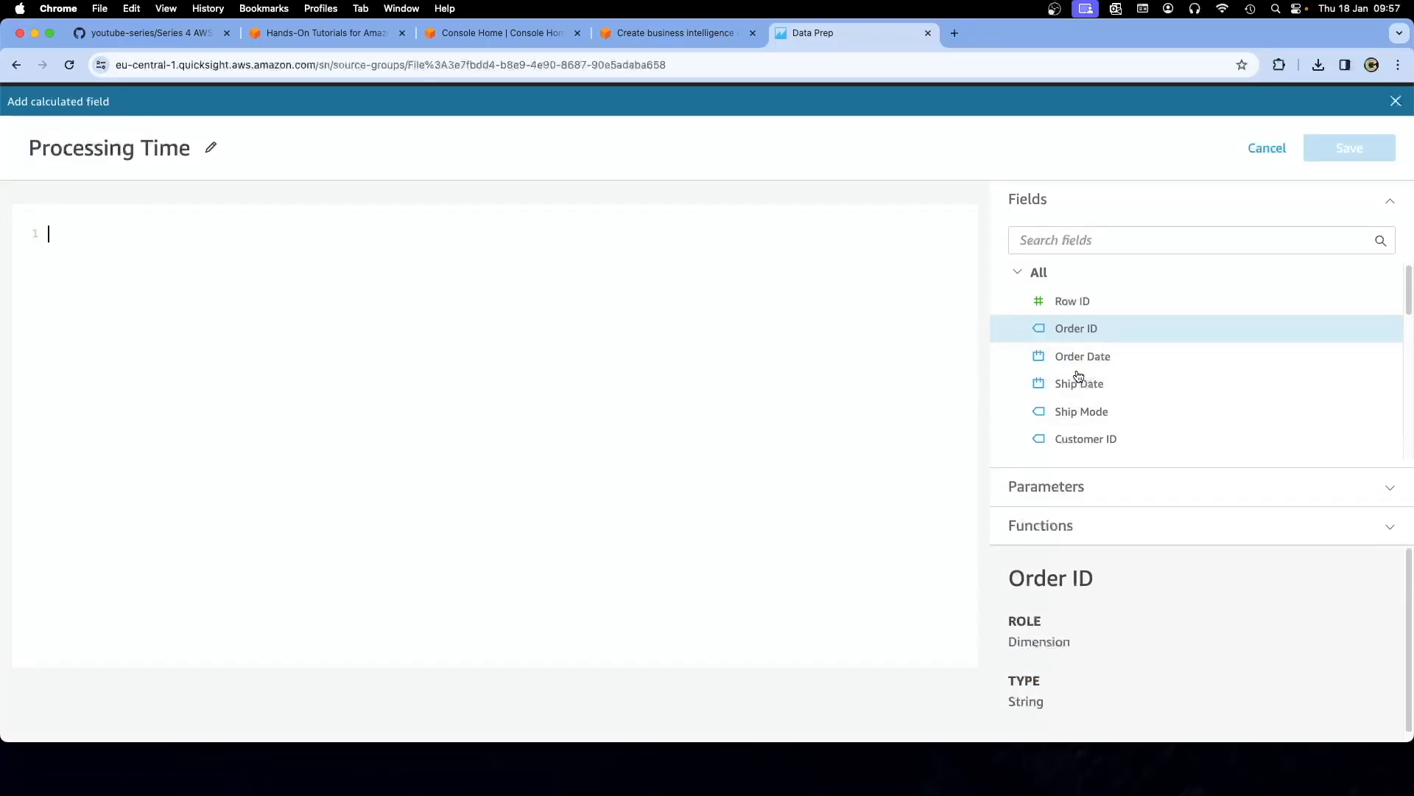
Copy the tutorial's example formula dateDiff({OrderDate},{ShipDate})
{"action": "left_click", "coordinate": [1391, 490]}
{"action": "left_click", "coordinate": [1388, 242]}
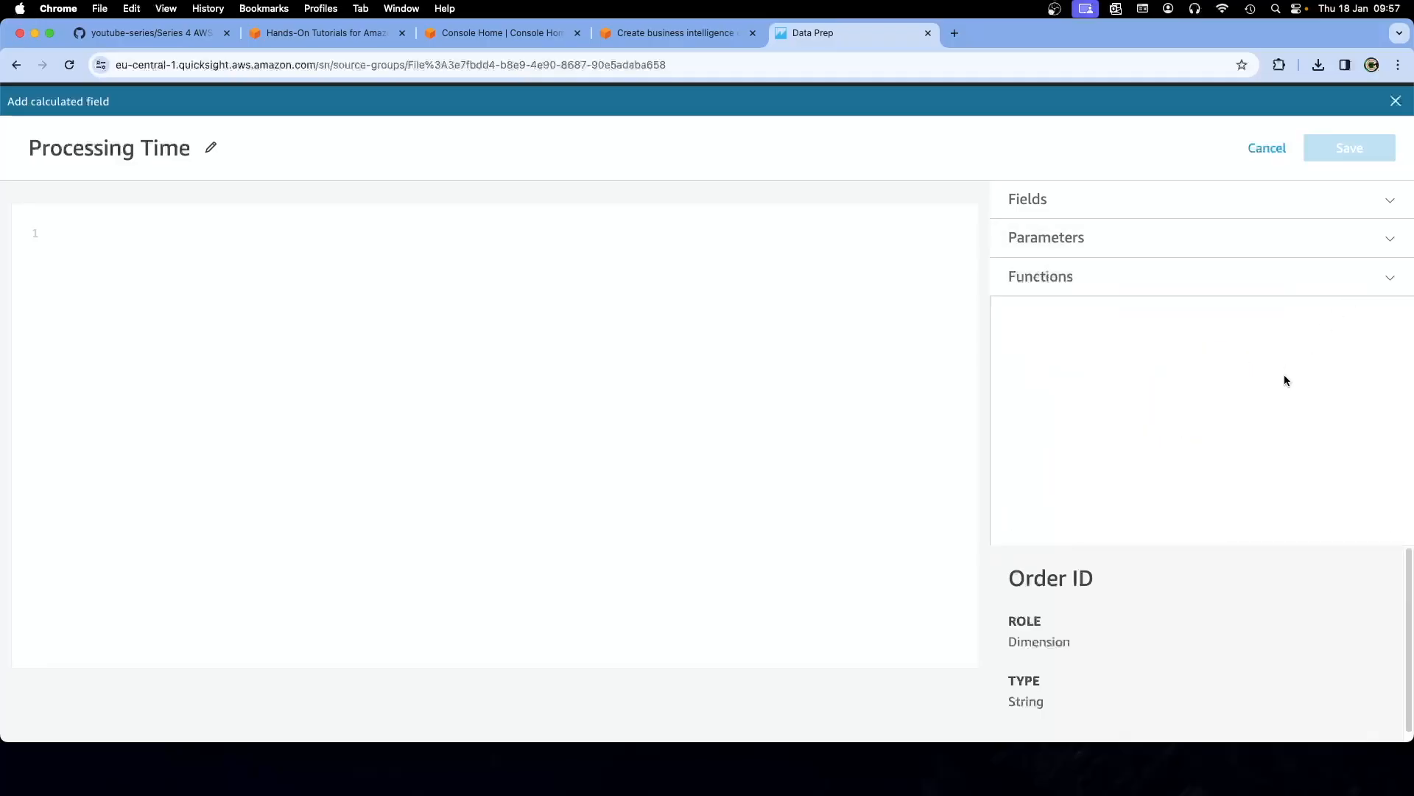
{"action": "left_click", "coordinate": [1085, 199]}
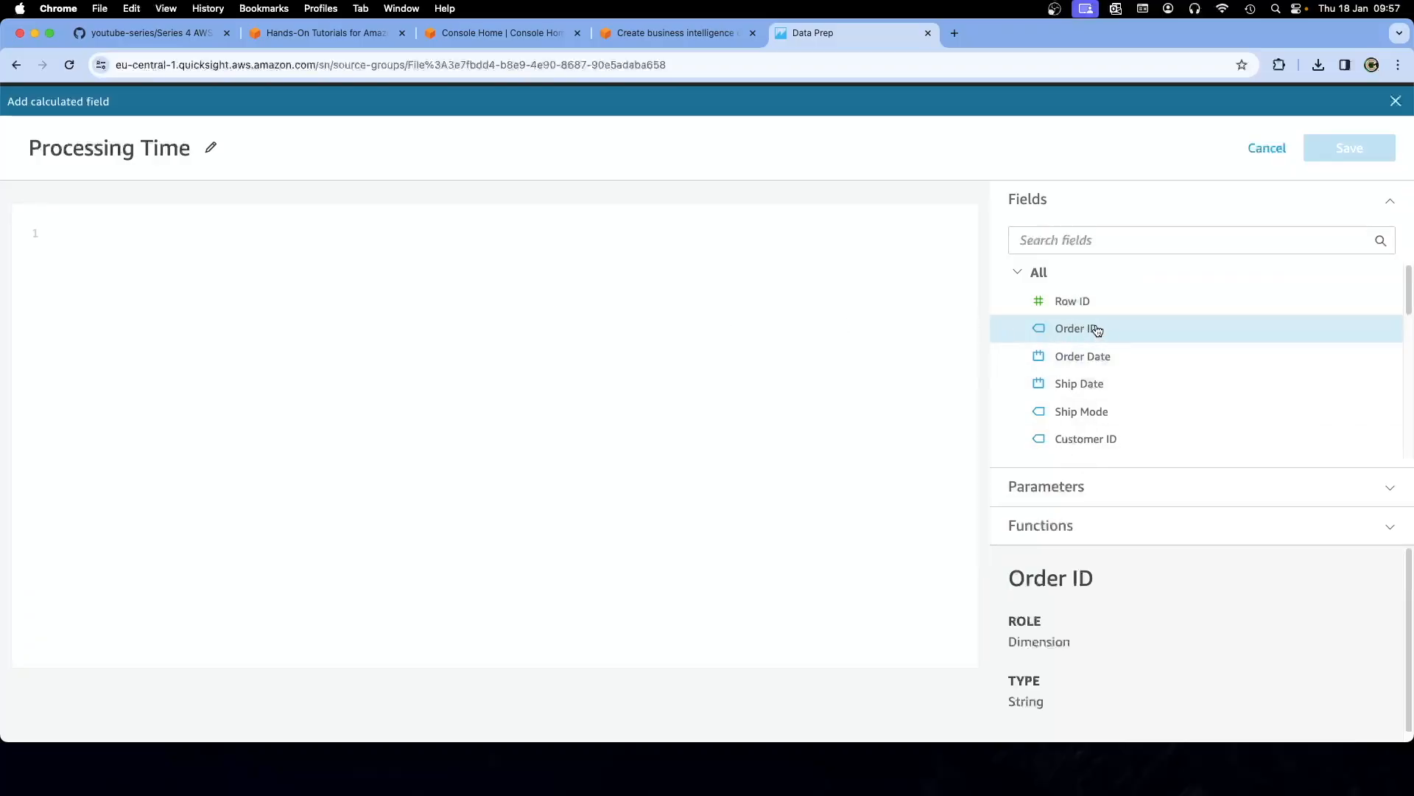
{"action": "left_click", "coordinate": [622, 37]}
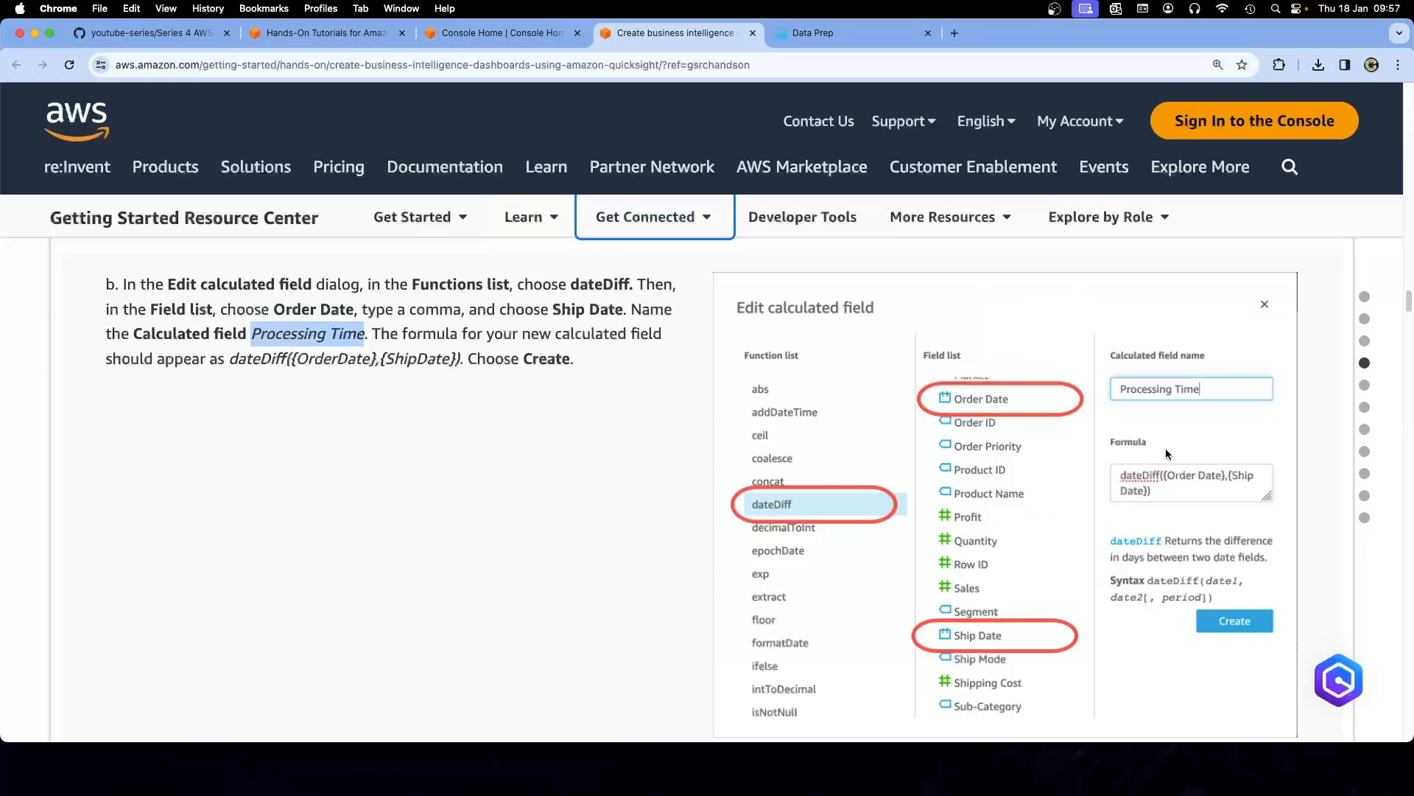
{"action": "left_click", "coordinate": [339, 364]}
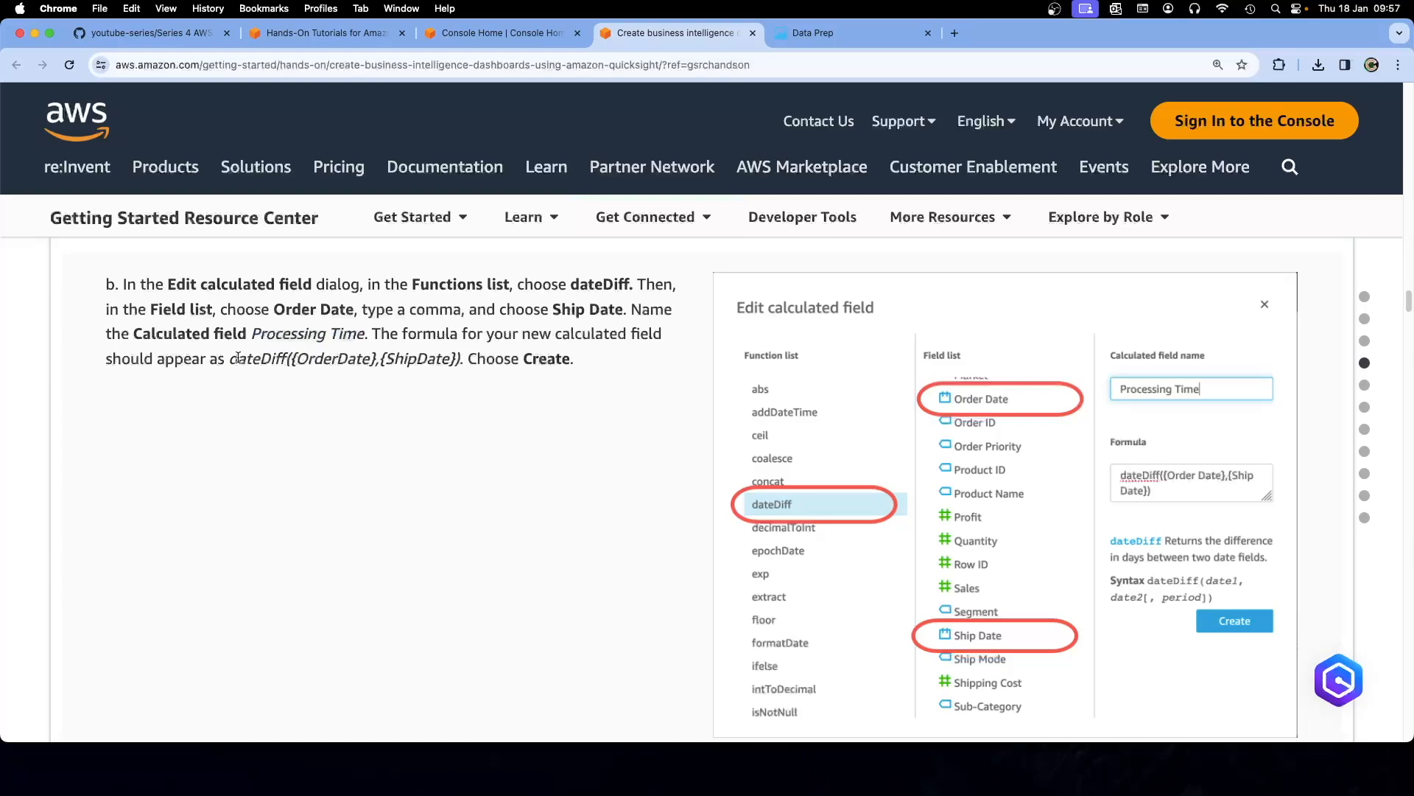
{"action": "left_click_drag", "start_coordinate": [251, 333], "coordinate": [357, 333]}
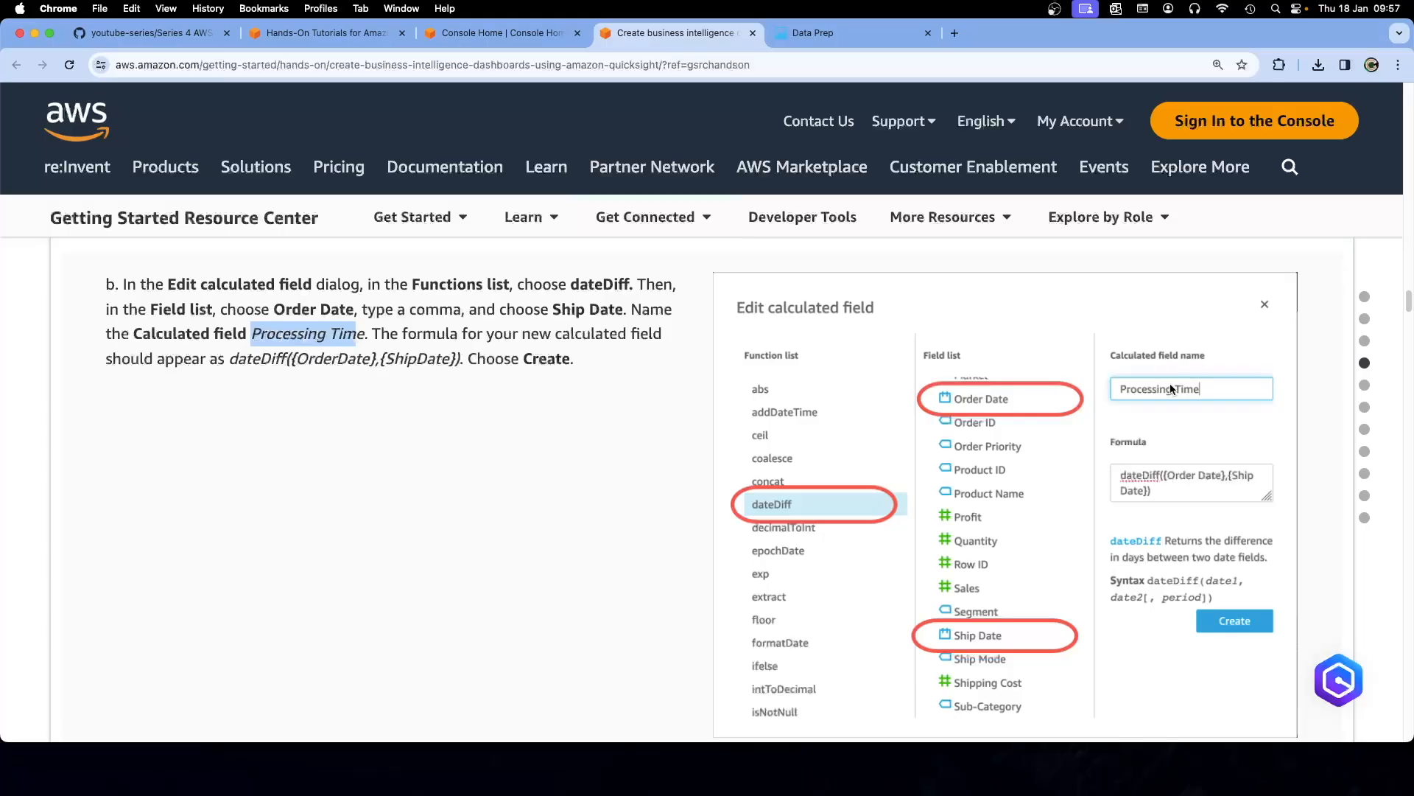
{"action": "left_click", "coordinate": [234, 359]}
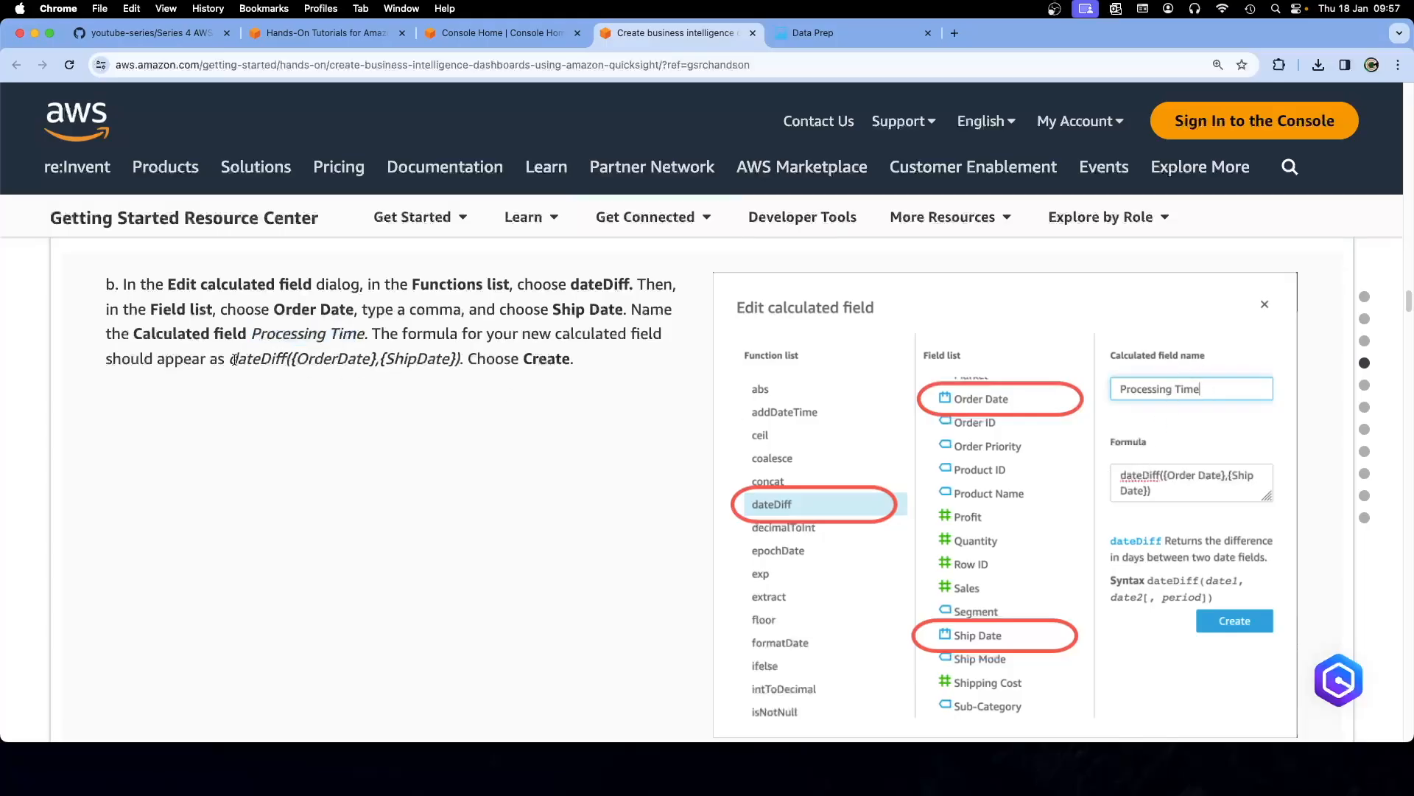
{"action": "left_click_drag", "start_coordinate": [231, 360], "coordinate": [461, 361]}
{"action": "key", "text": "super+c"}
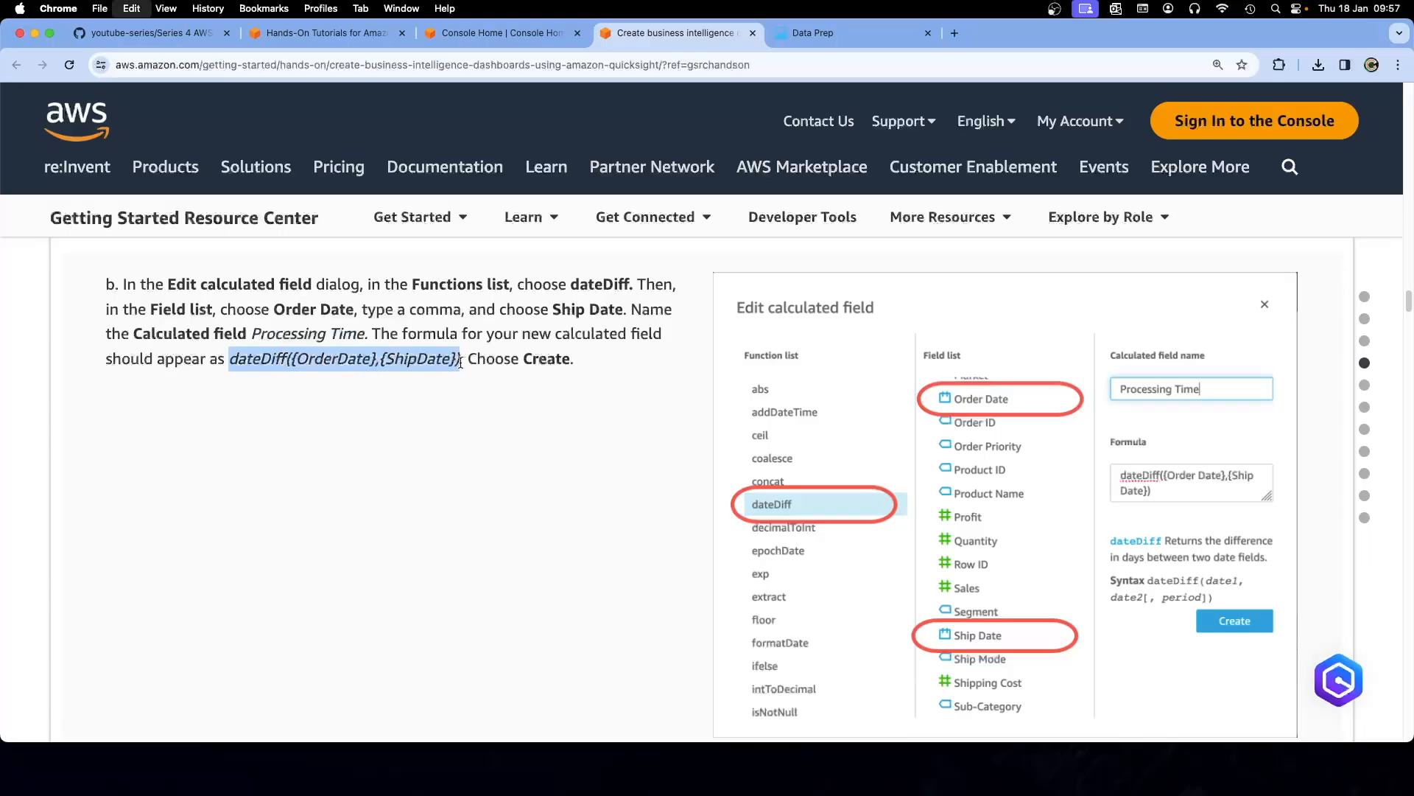
Paste the dateDiff formula, correct the Order Date reference, and save Processing Time
{"action": "left_click", "coordinate": [821, 35]}
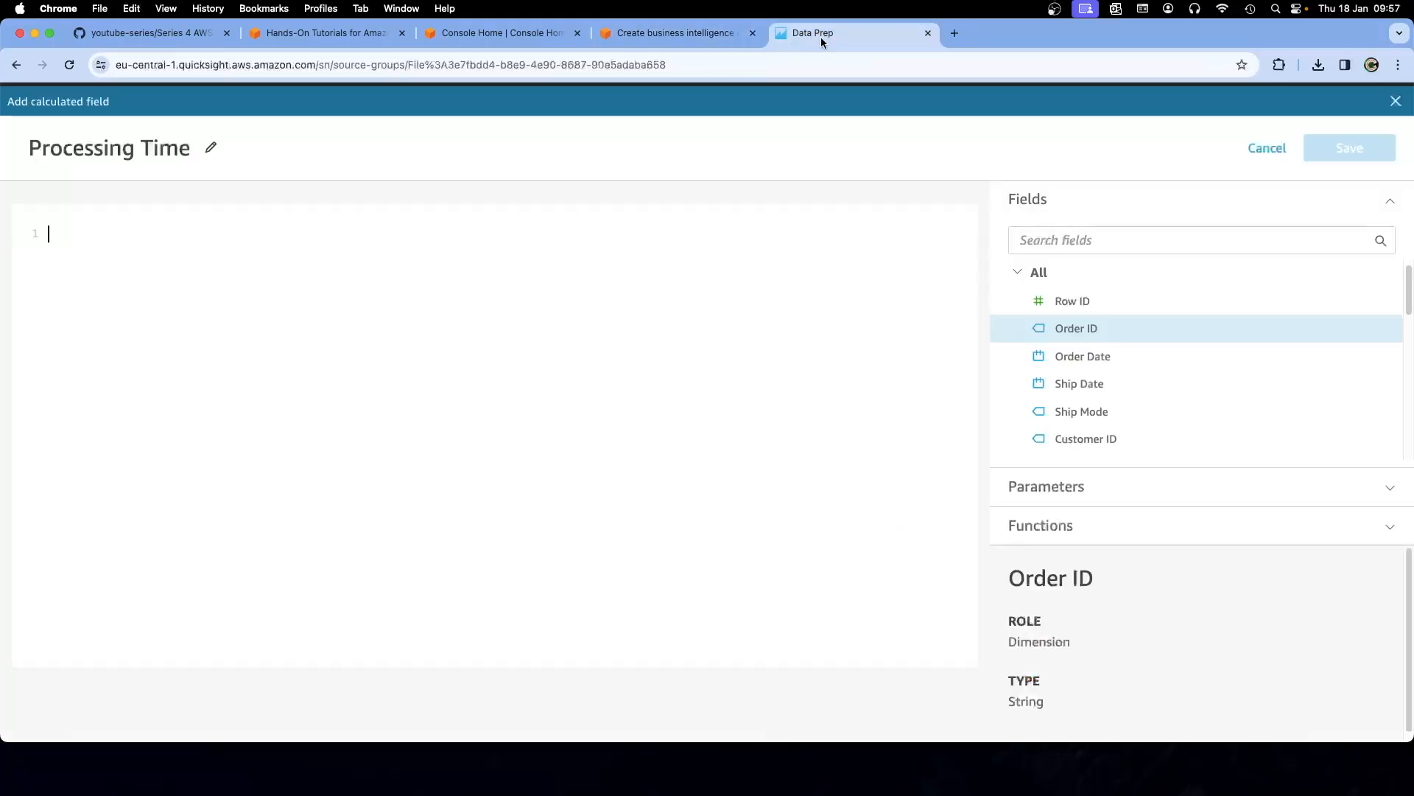
{"action": "left_click", "coordinate": [230, 228]}
{"action": "key", "text": "super+v"}
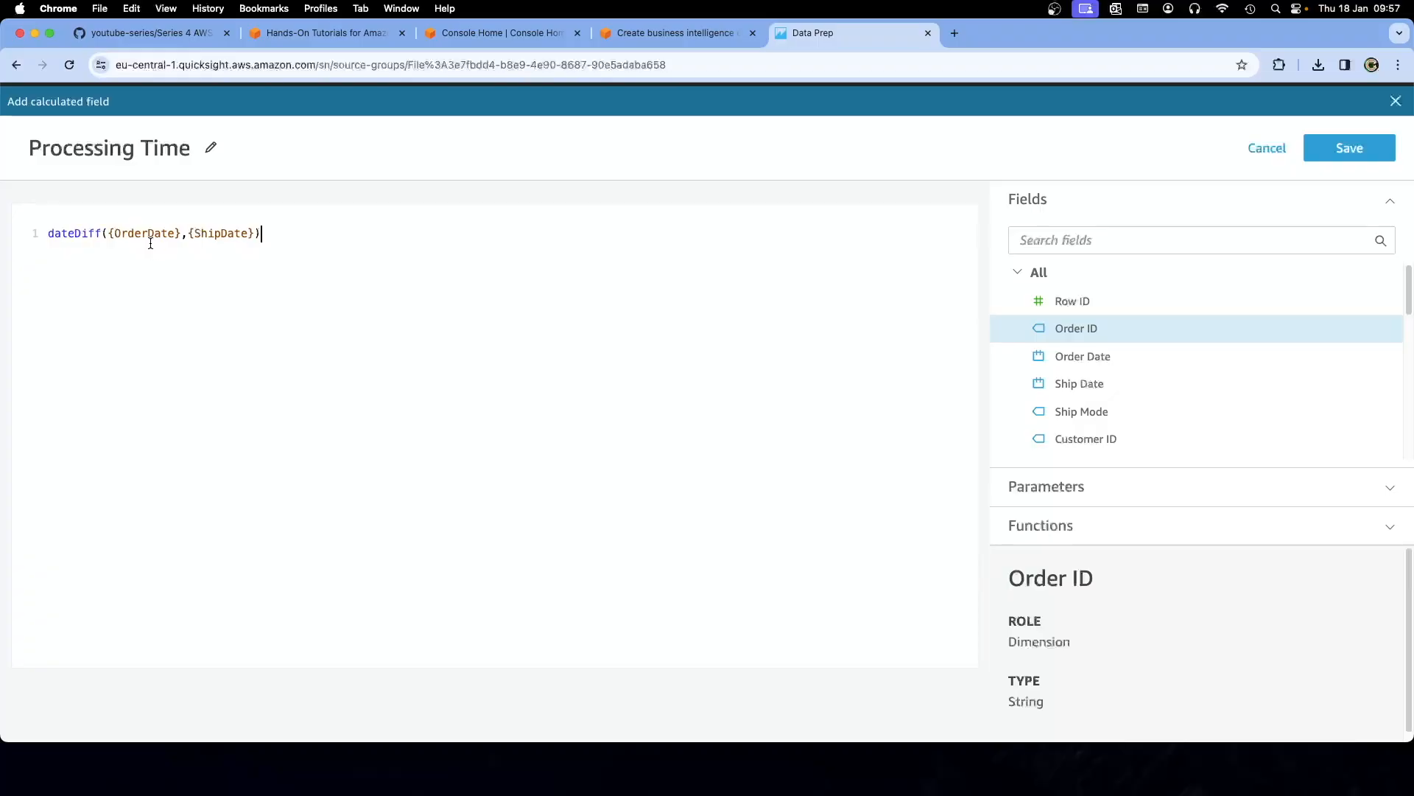
{"action": "left_click", "coordinate": [651, 44]}
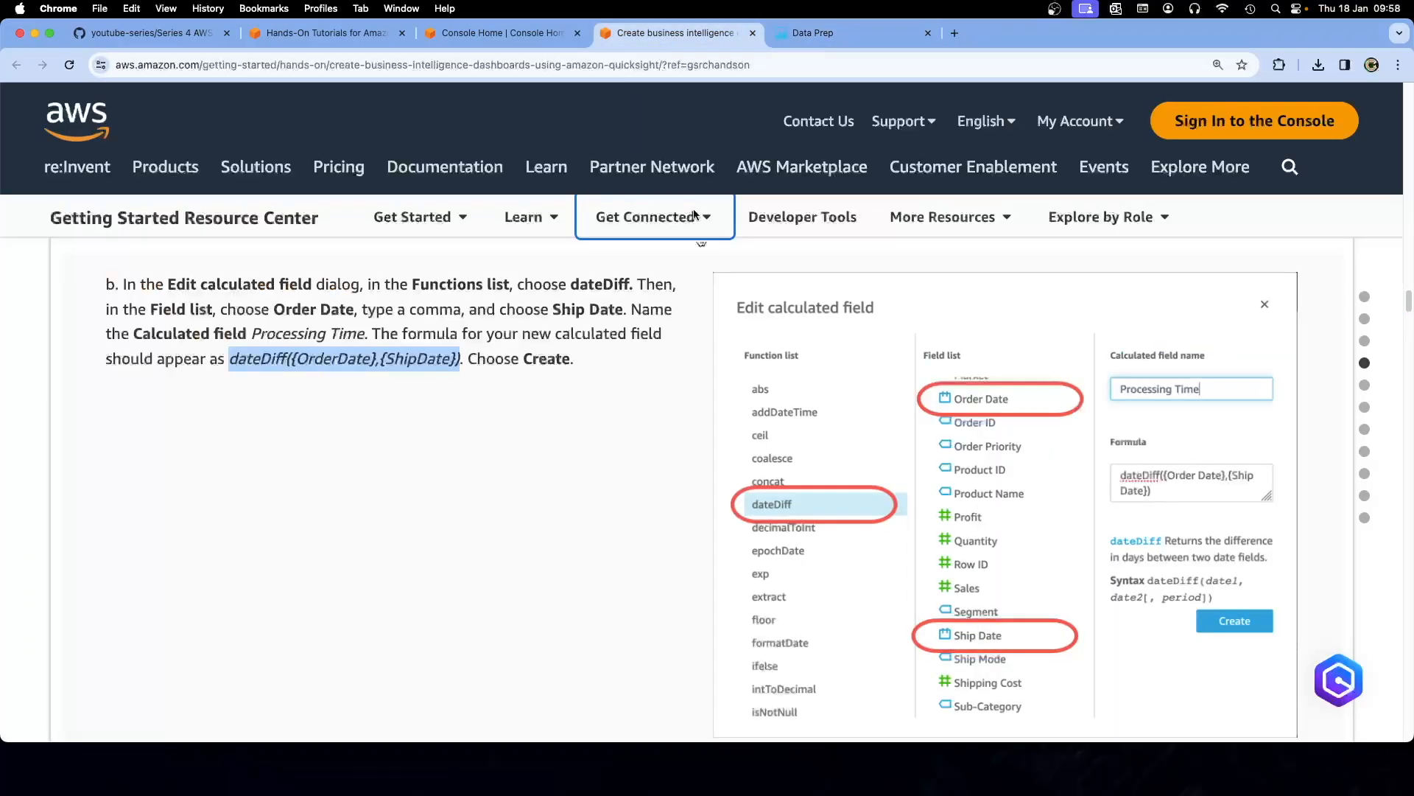
{"action": "left_click", "coordinate": [634, 356]}
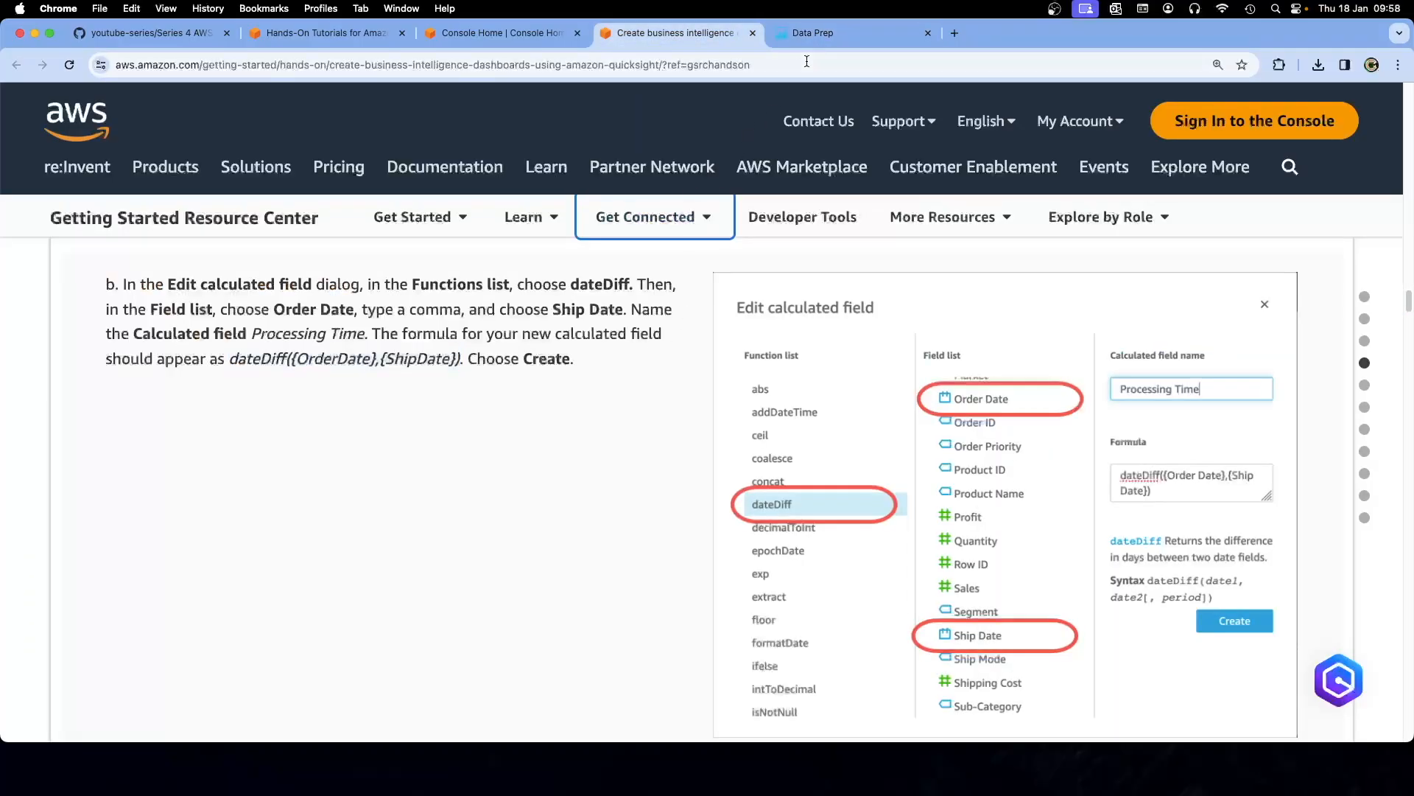
{"action": "left_click", "coordinate": [819, 42]}
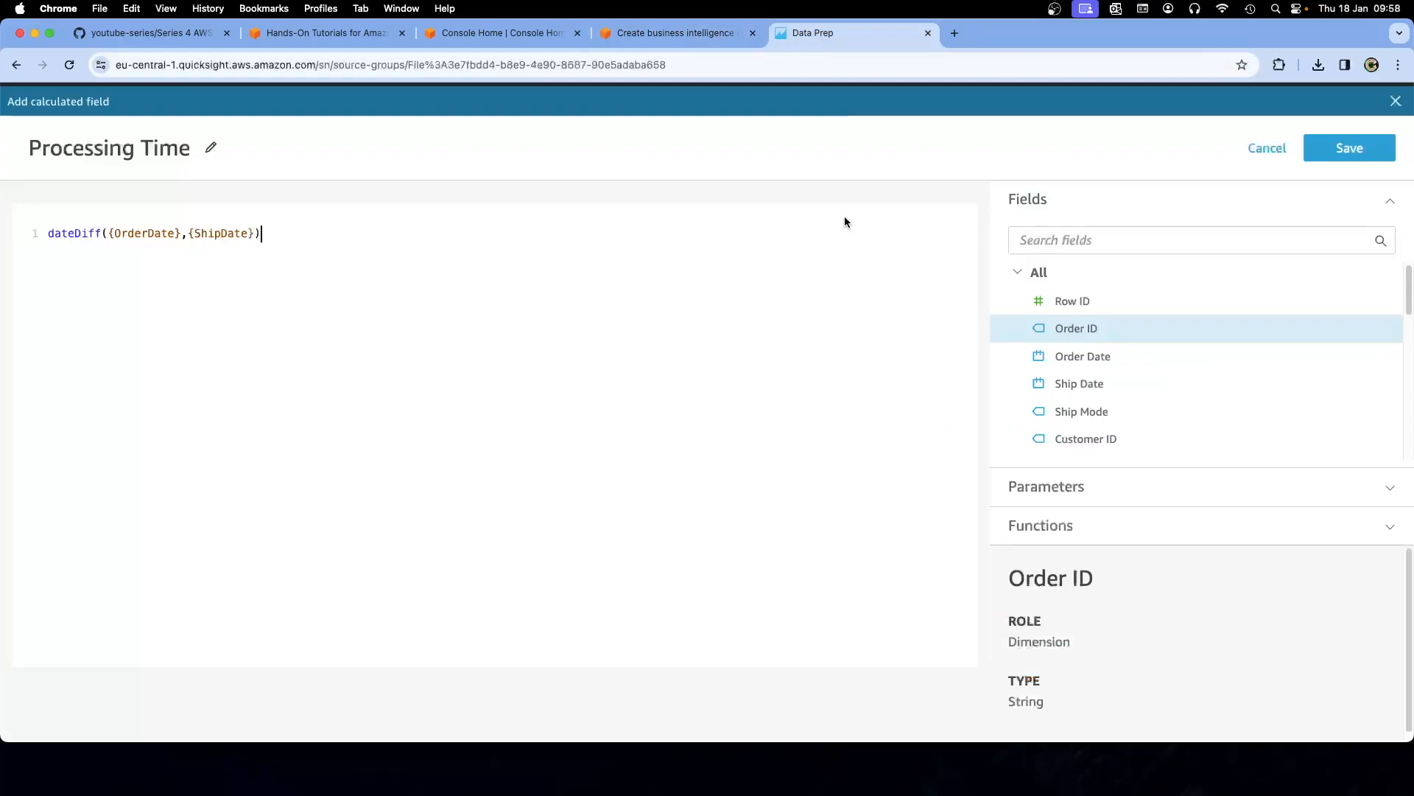
{"action": "left_click", "coordinate": [1364, 150]}
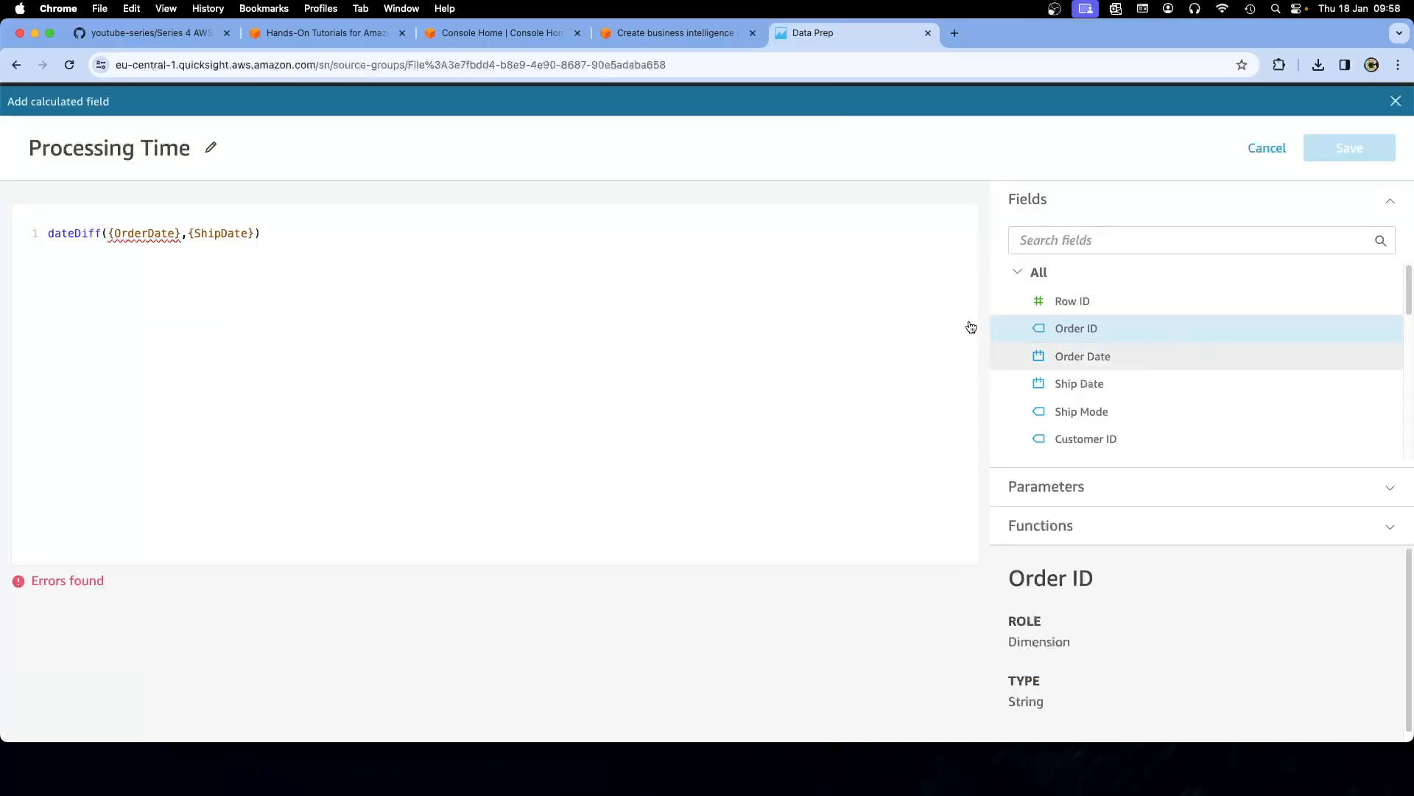
{"action": "left_click", "coordinate": [150, 234]}
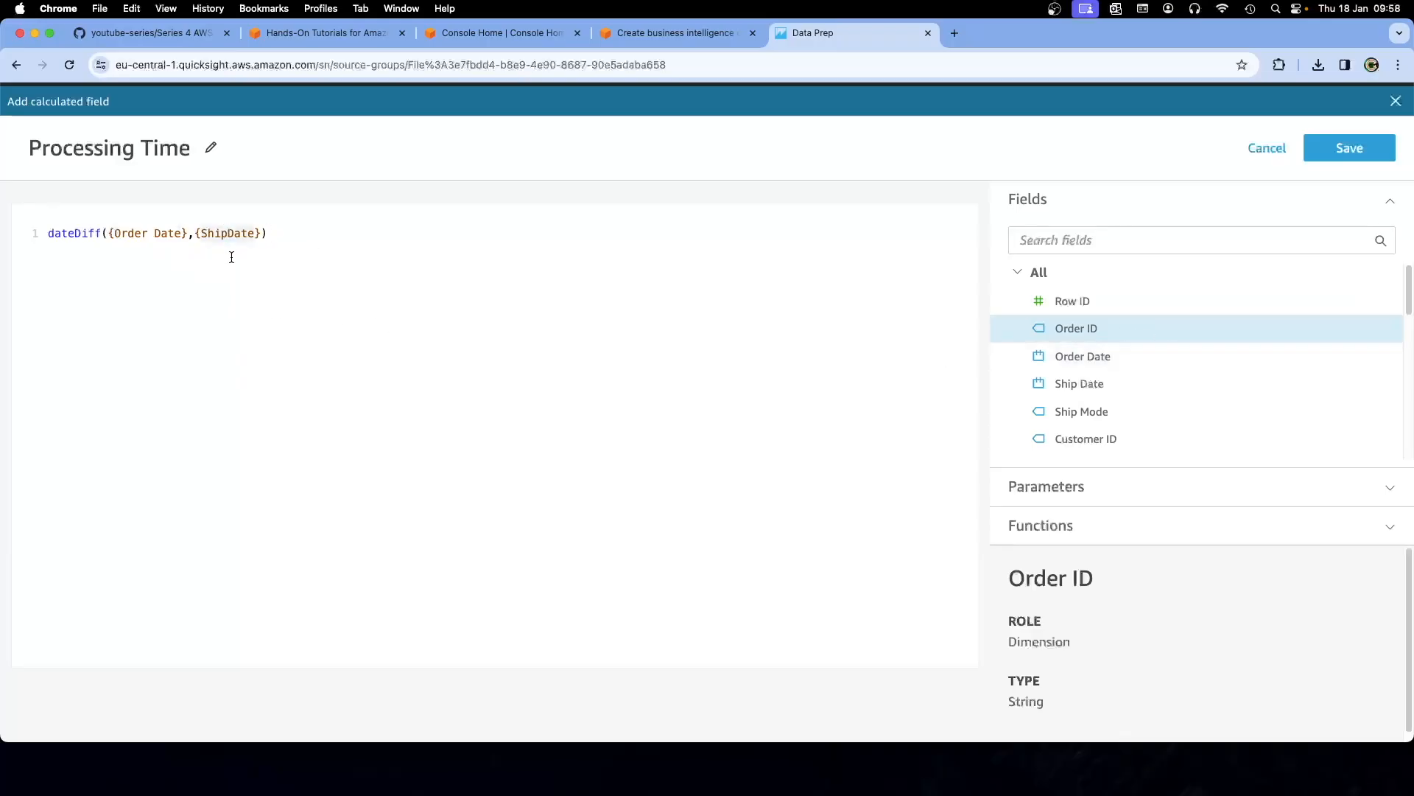
{"action": "left_click", "coordinate": [1363, 149]}
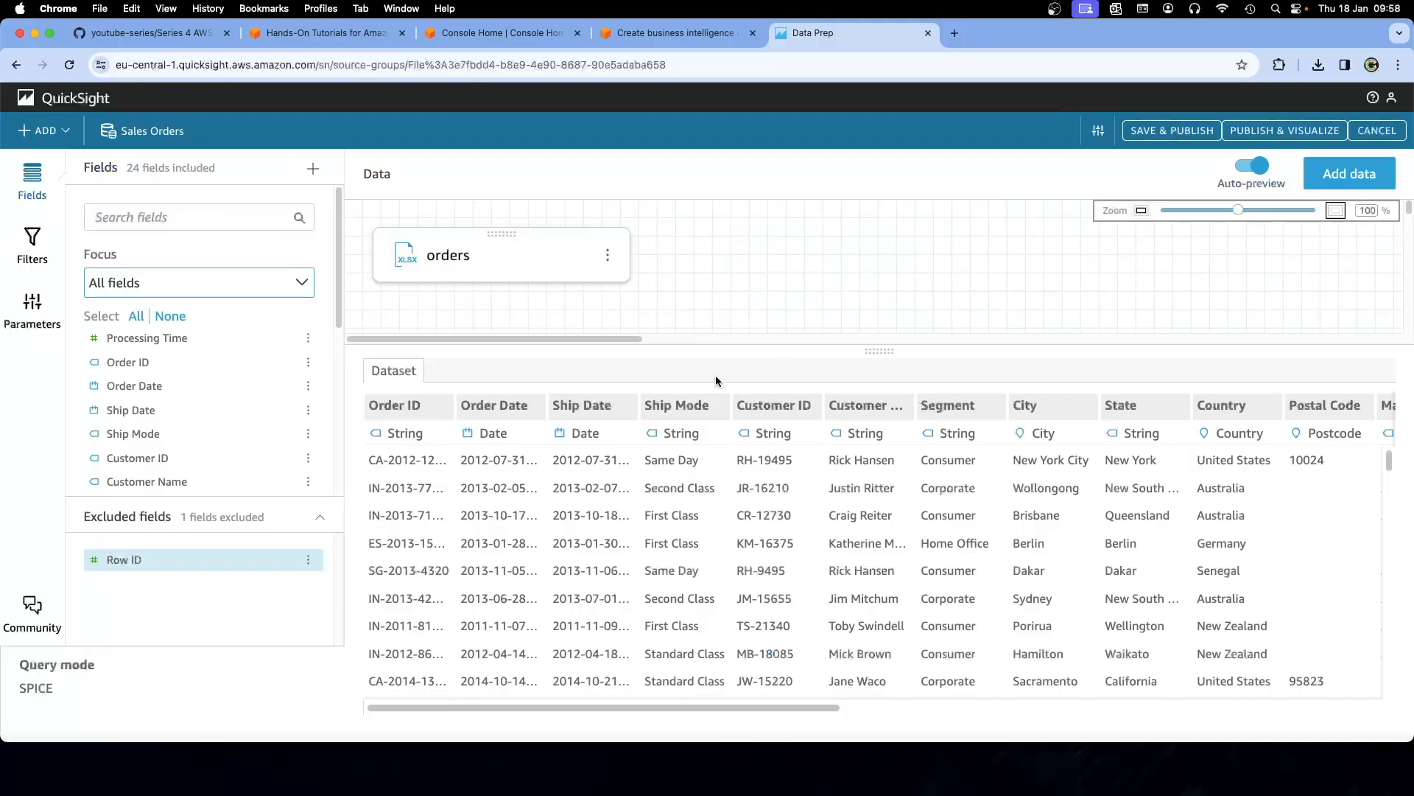
Set the field list Focus to Calculated fields, leaving only Processing Time visible
{"action": "left_click", "coordinate": [675, 470]}
{"action": "left_click", "coordinate": [661, 44]}
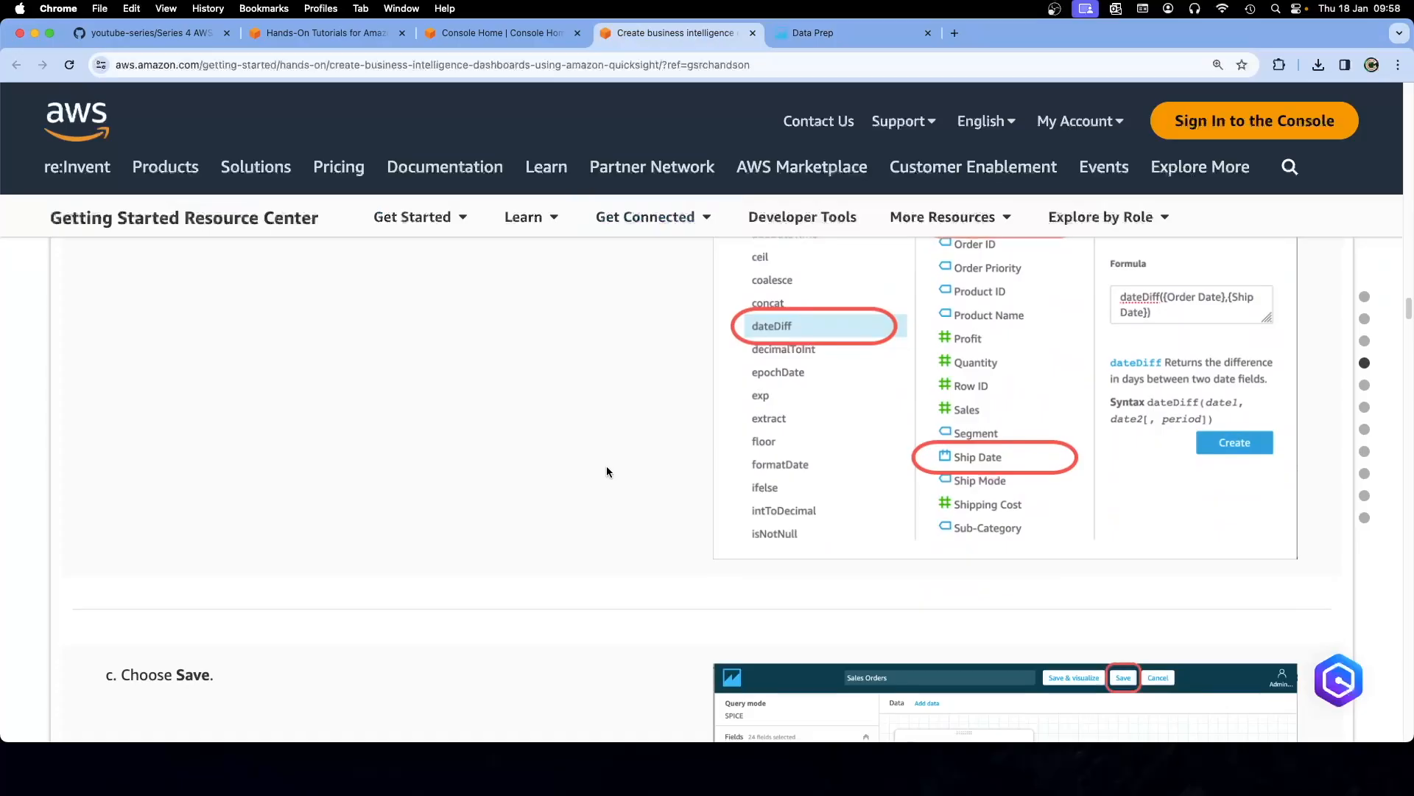
{"action": "scroll", "coordinate": [607, 472], "scroll_direction": "down", "scroll_amount": 4}
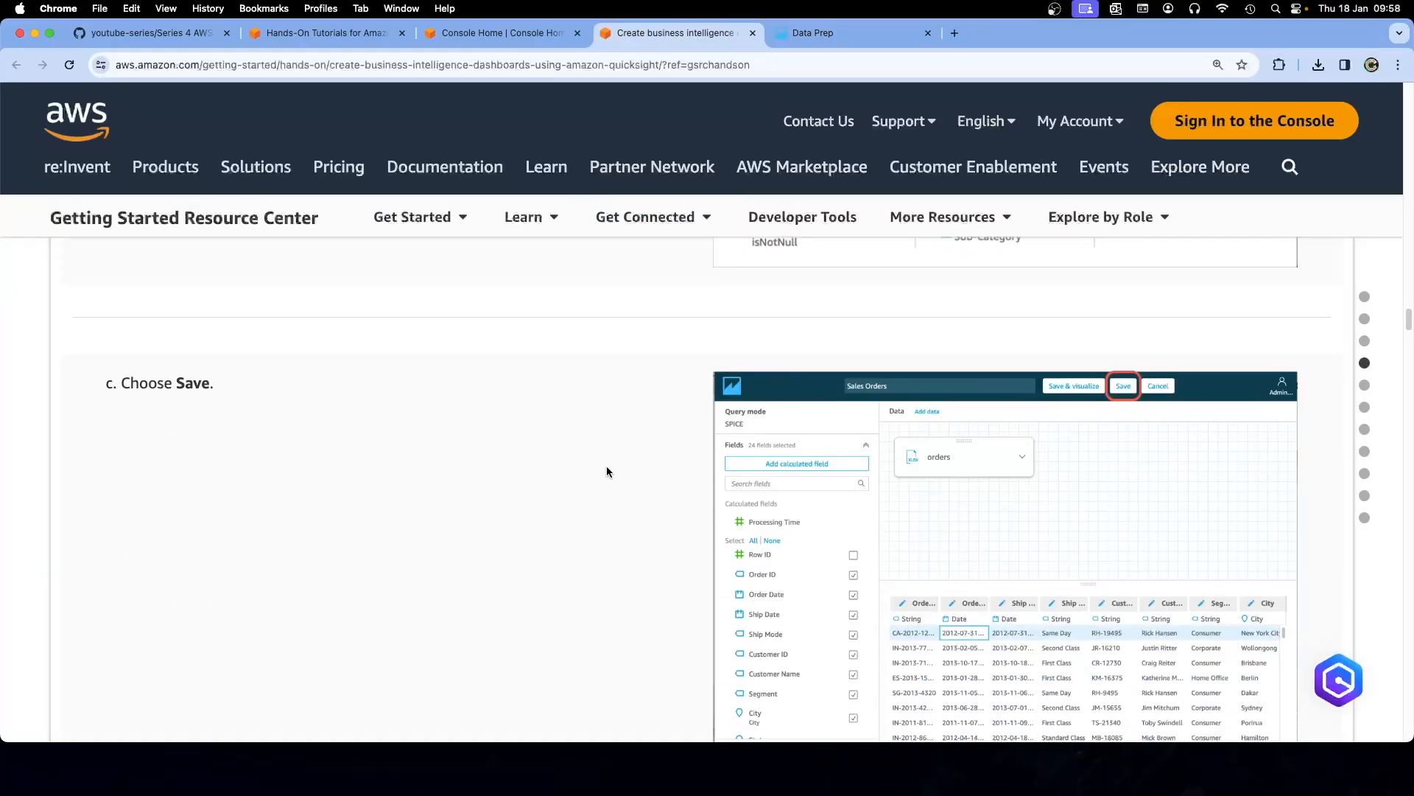
{"action": "left_click", "coordinate": [809, 33]}
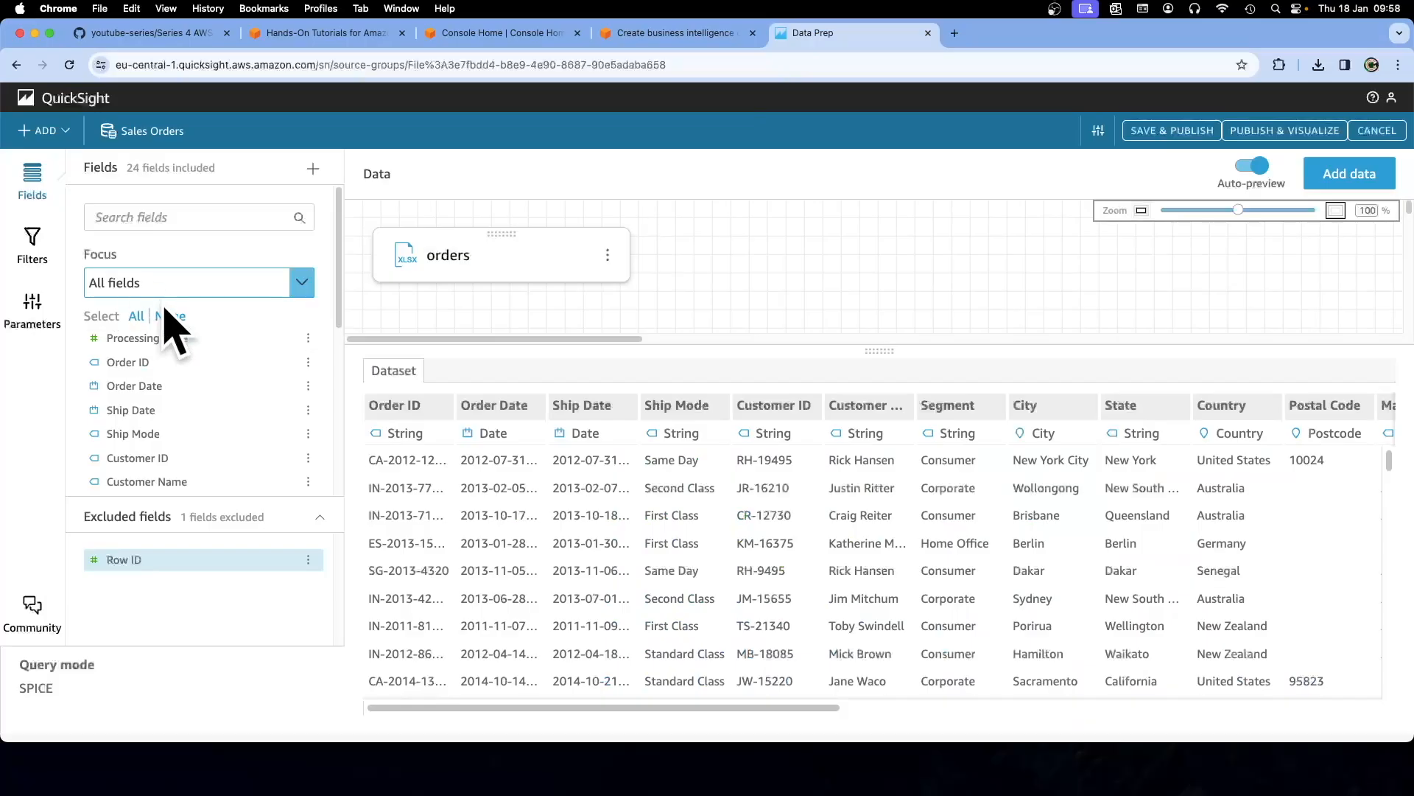
{"action": "left_click", "coordinate": [302, 283]}
{"action": "left_click", "coordinate": [151, 363]}
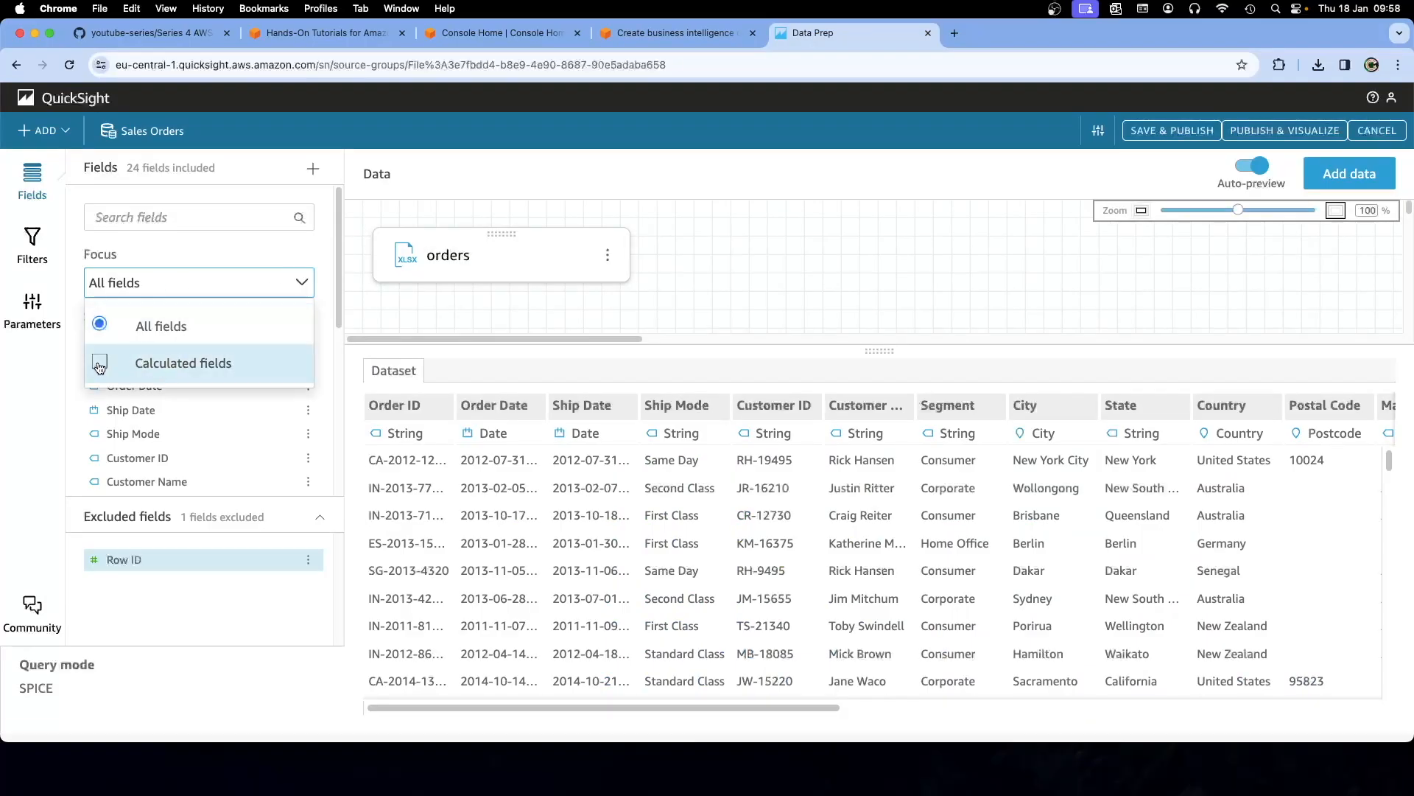
{"action": "left_click", "coordinate": [357, 304]}
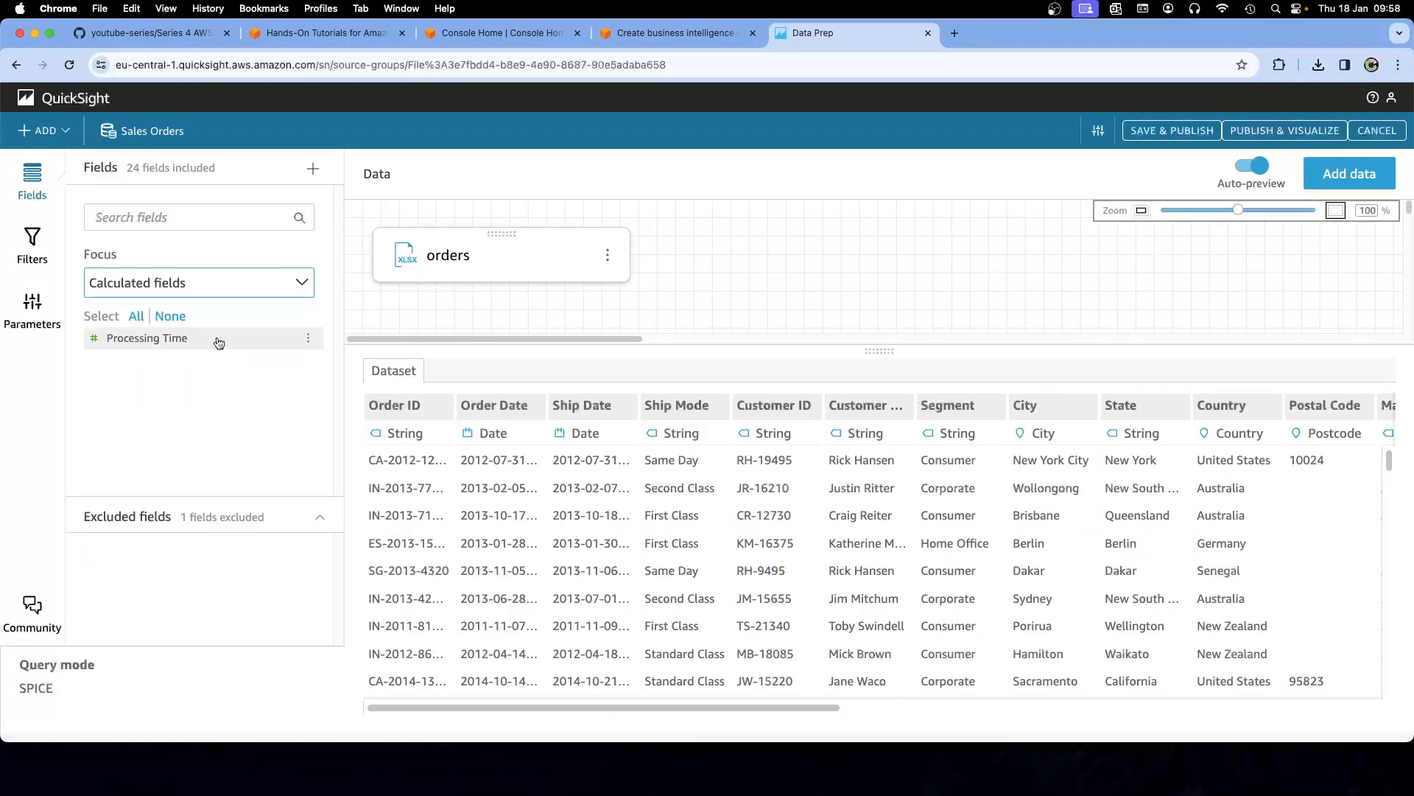
{"action": "double_click", "coordinate": [165, 338]}
{"action": "left_click", "coordinate": [676, 32]}
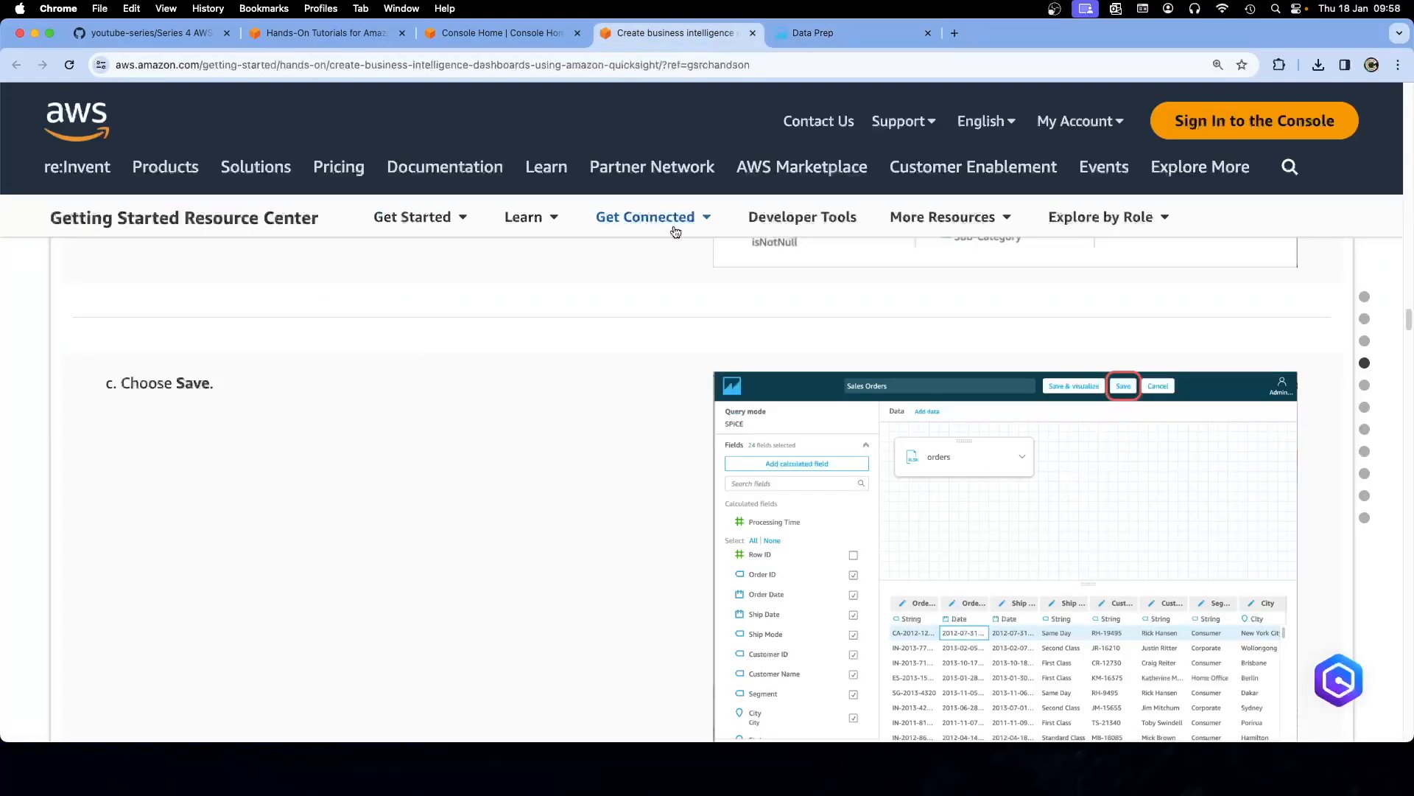
Scroll the tutorial to 'Step 5. Create an analysis'
{"action": "scroll", "coordinate": [602, 405], "scroll_direction": "down", "scroll_amount": 6}
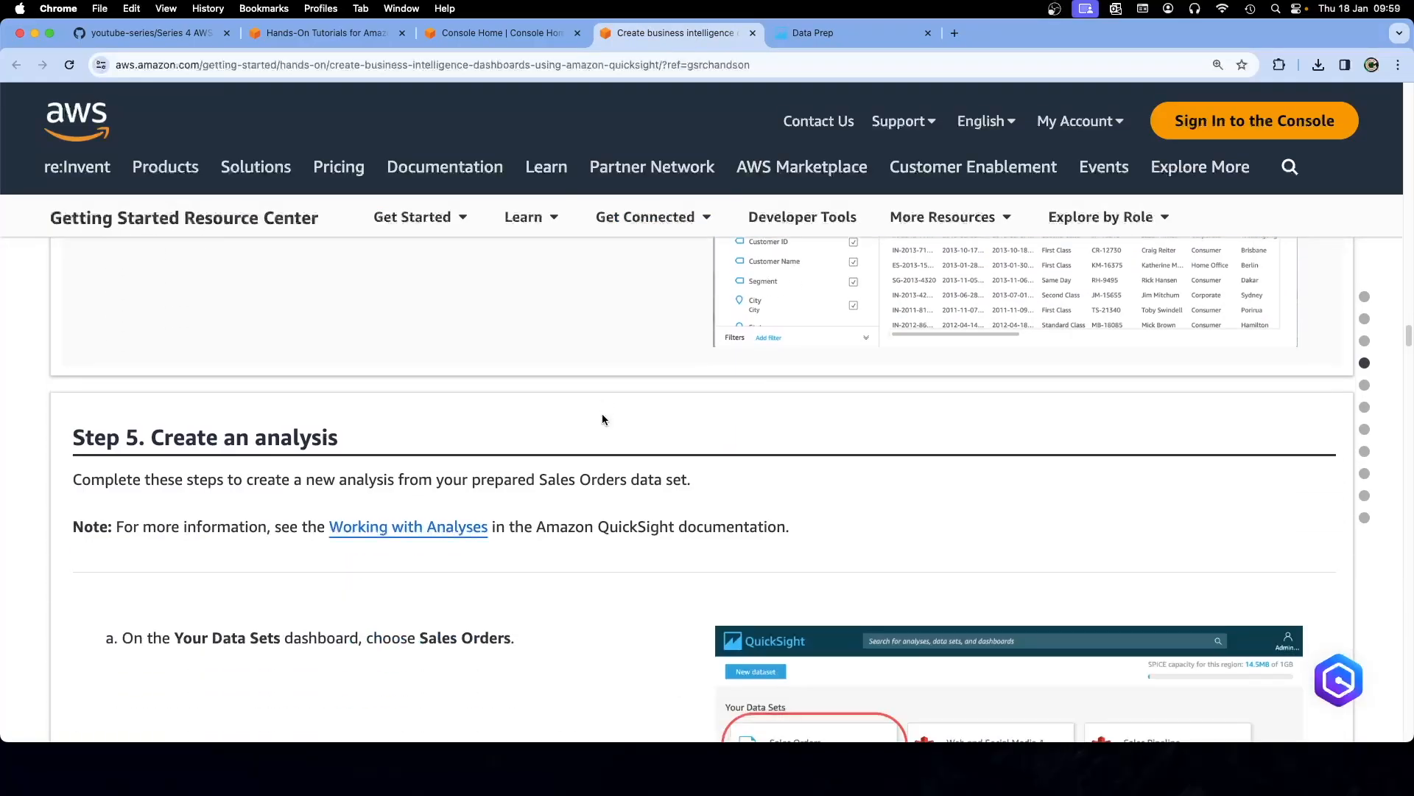
{"action": "scroll", "coordinate": [603, 413], "scroll_direction": "down", "scroll_amount": 3}
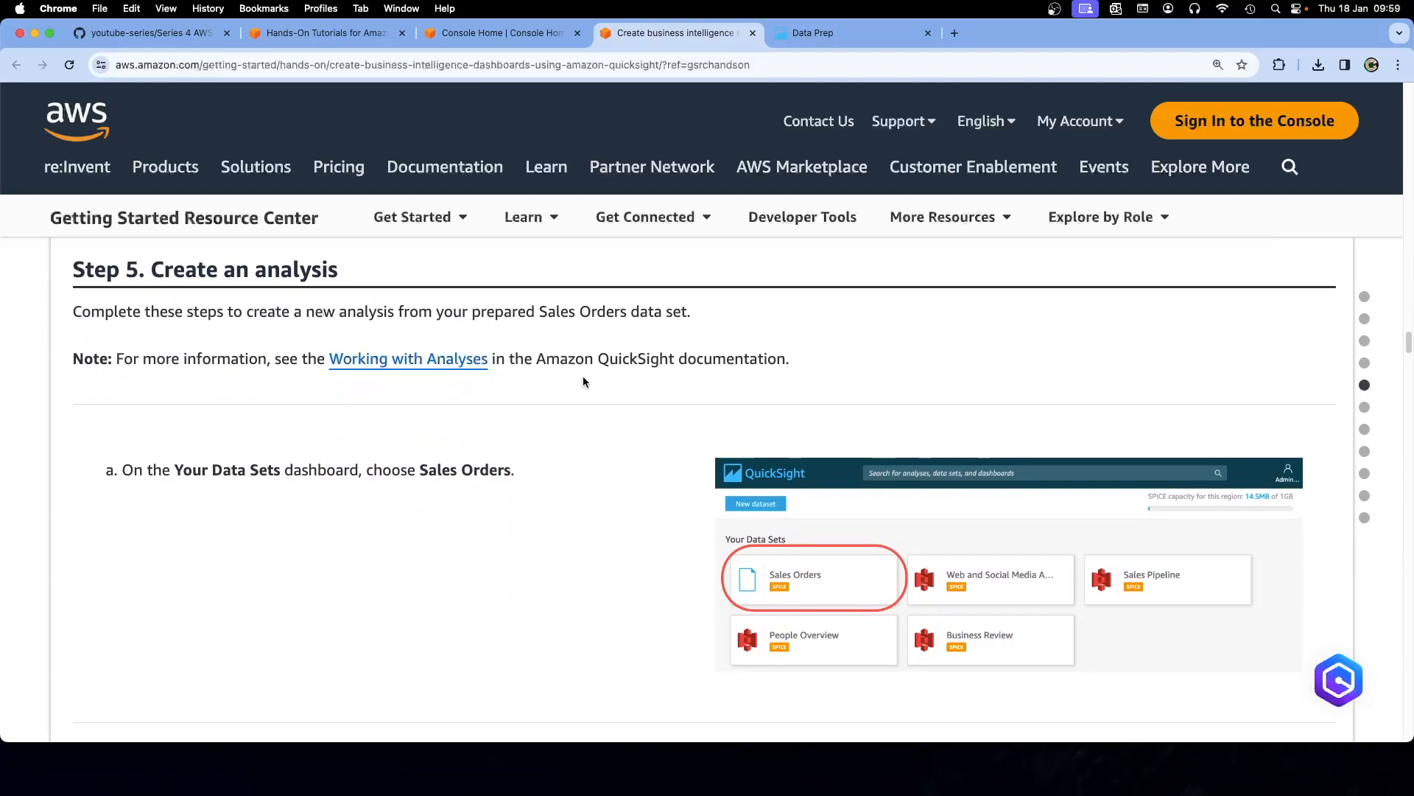
{"action": "scroll", "coordinate": [590, 413], "scroll_direction": "down", "scroll_amount": 2}
{"action": "scroll", "coordinate": [589, 414], "scroll_direction": "down", "scroll_amount": 1}
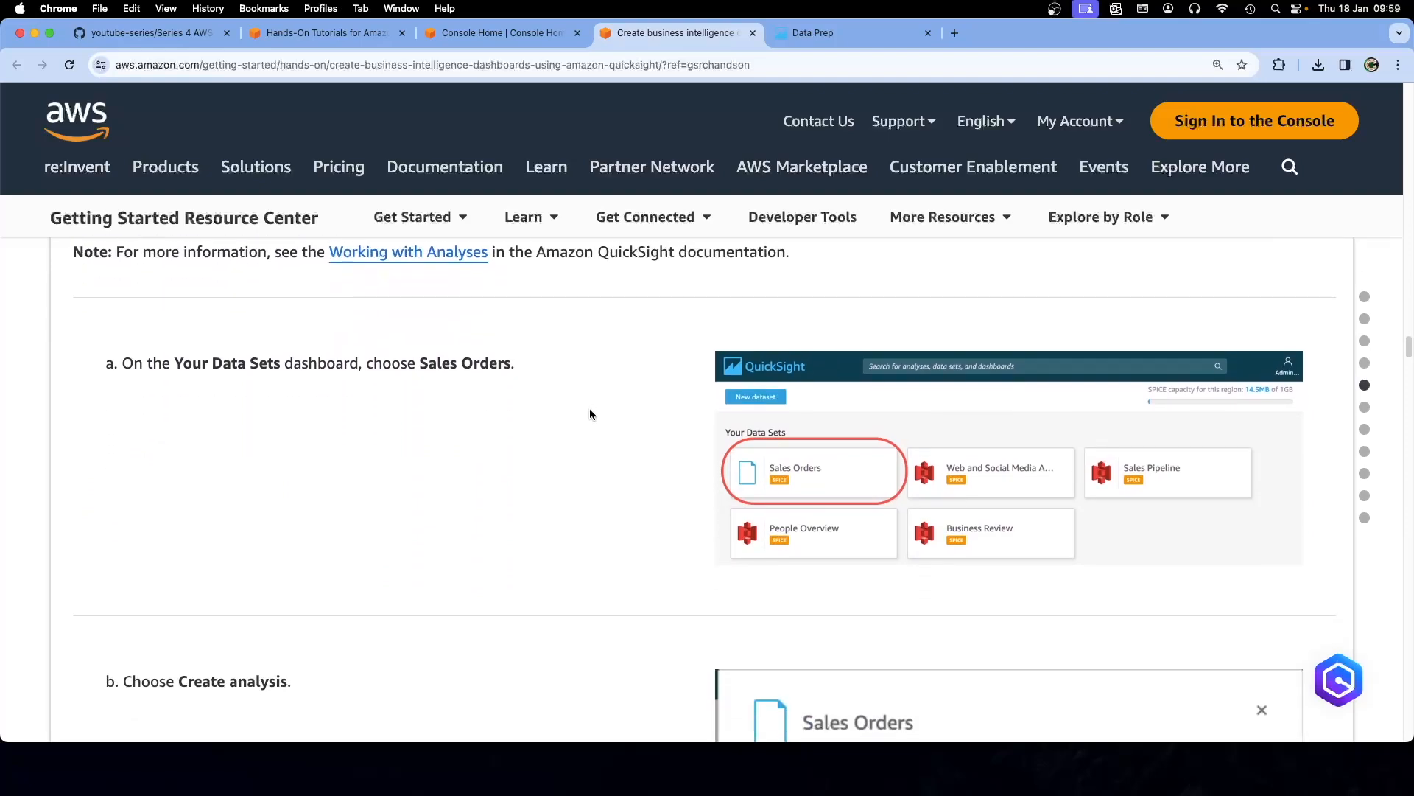
{"action": "scroll", "coordinate": [560, 413], "scroll_direction": "up", "scroll_amount": 1}
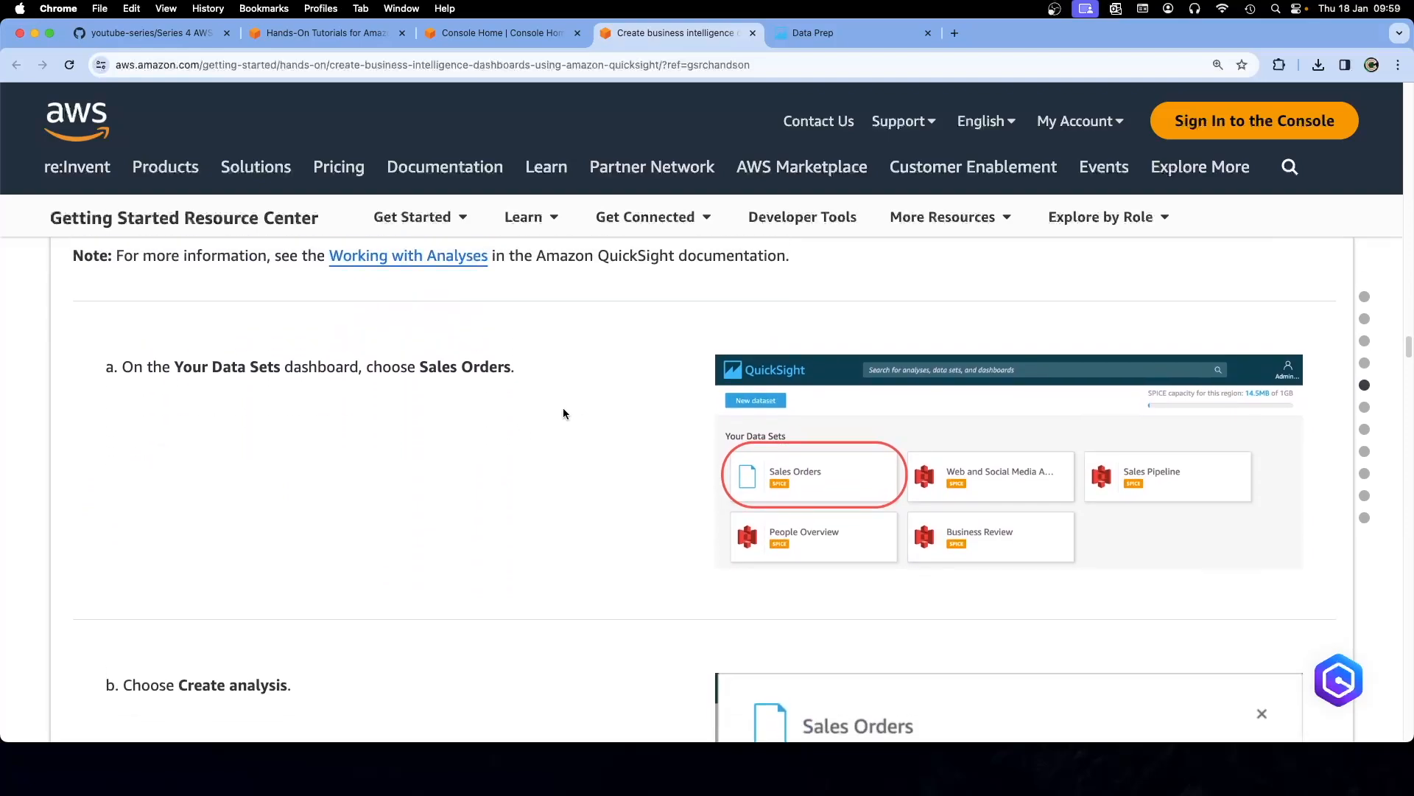
{"action": "scroll", "coordinate": [567, 417], "scroll_direction": "up", "scroll_amount": 1}
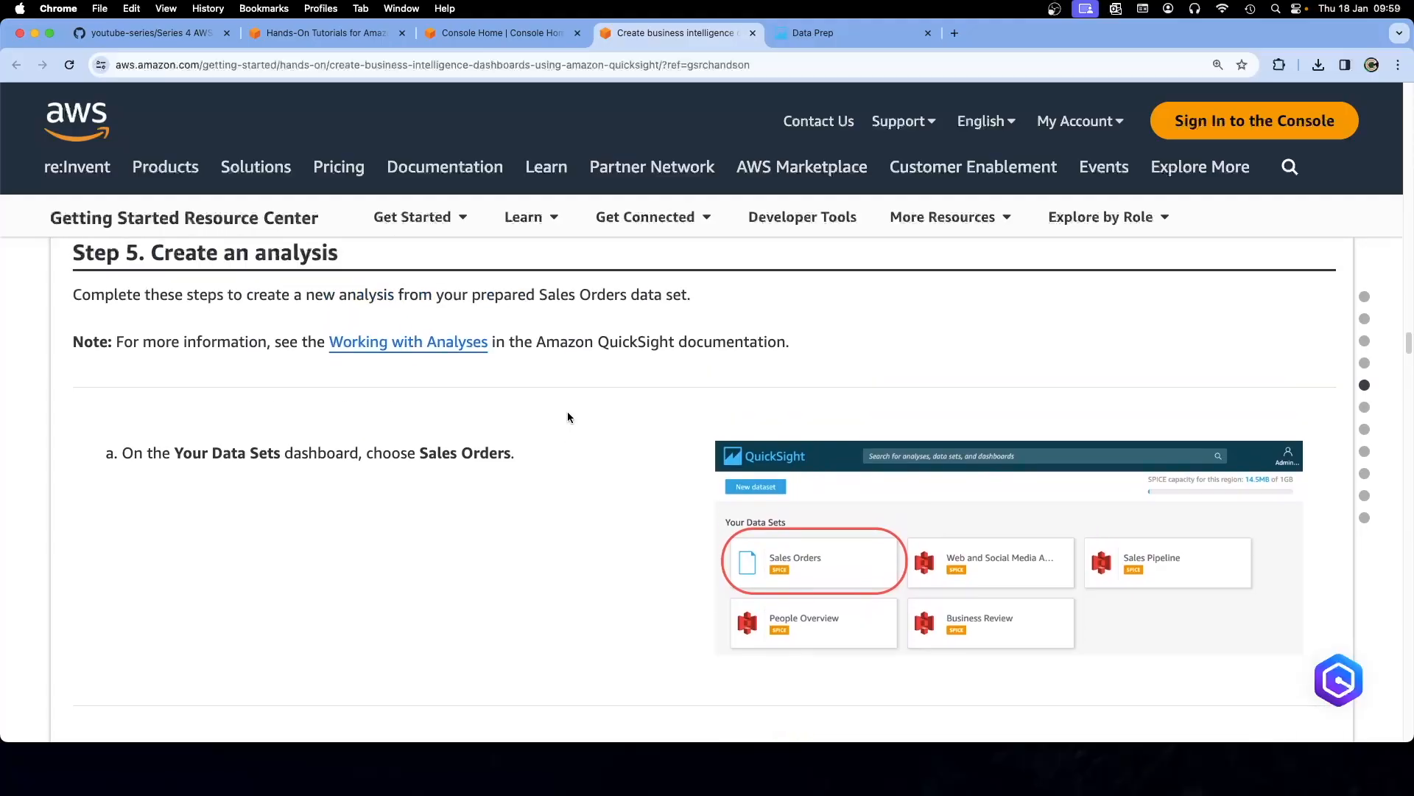
Save and publish Sales Orders, then choose Publish & Visualize for a new analysis
{"action": "left_click", "coordinate": [841, 34]}
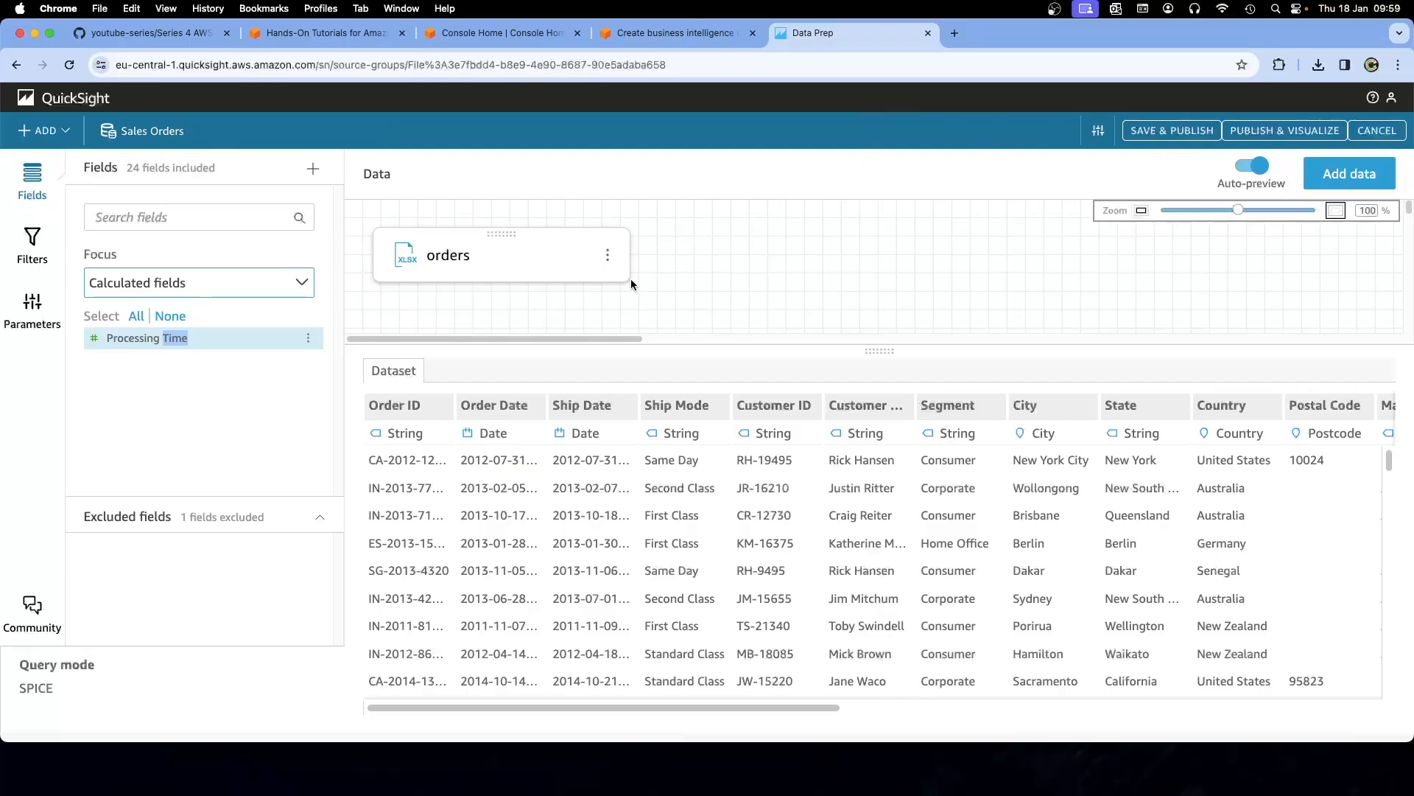
{"action": "left_click", "coordinate": [666, 31]}
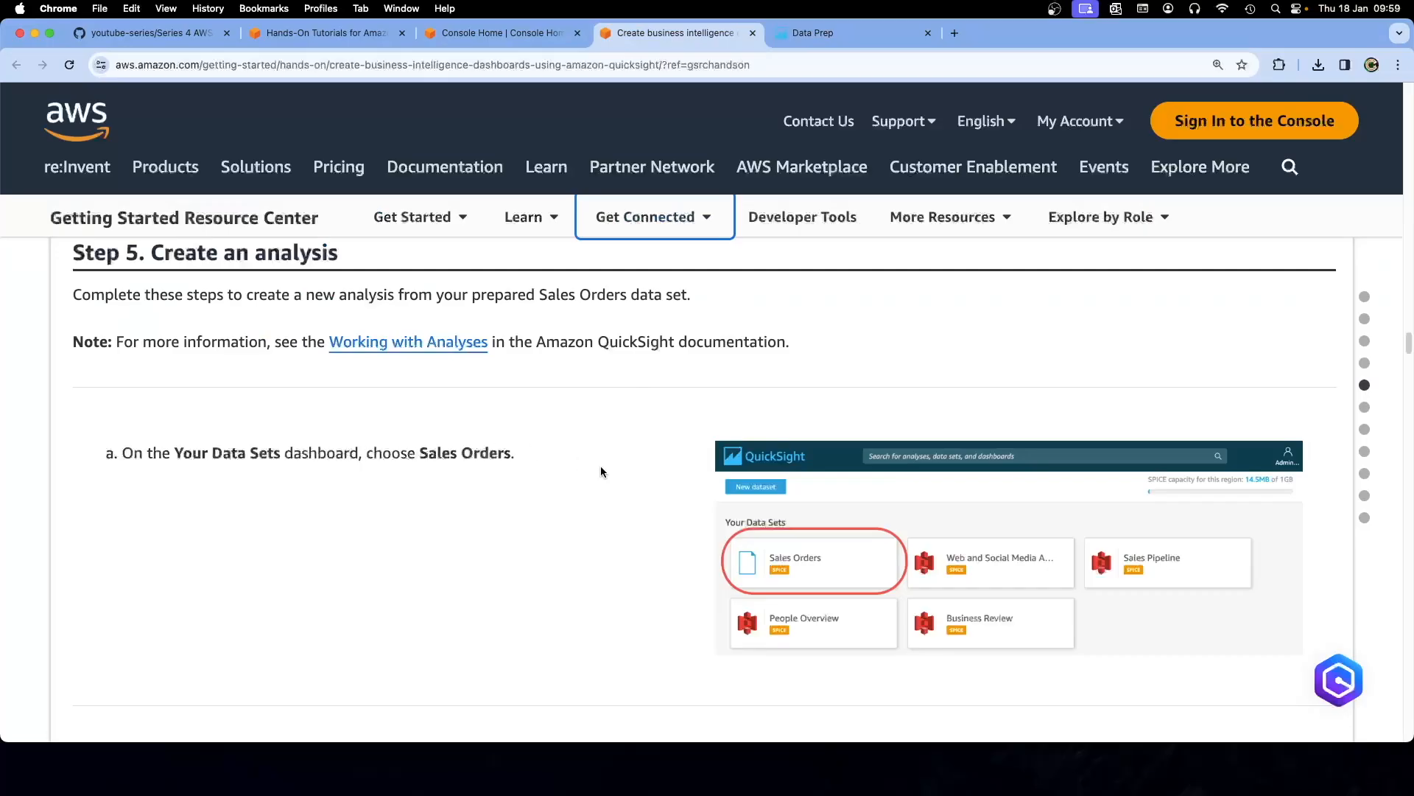
{"action": "left_click", "coordinate": [818, 32]}
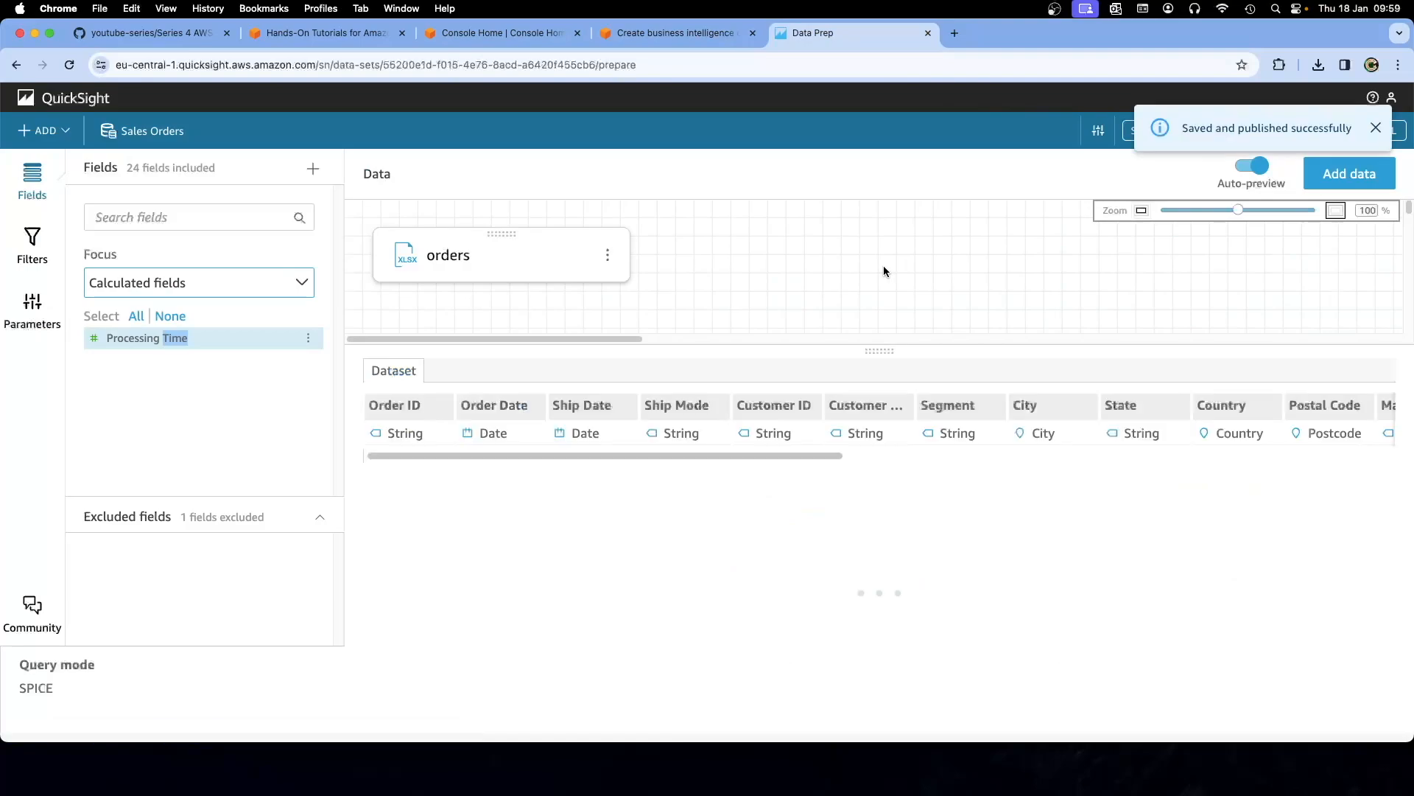
{"action": "left_click", "coordinate": [1377, 129]}
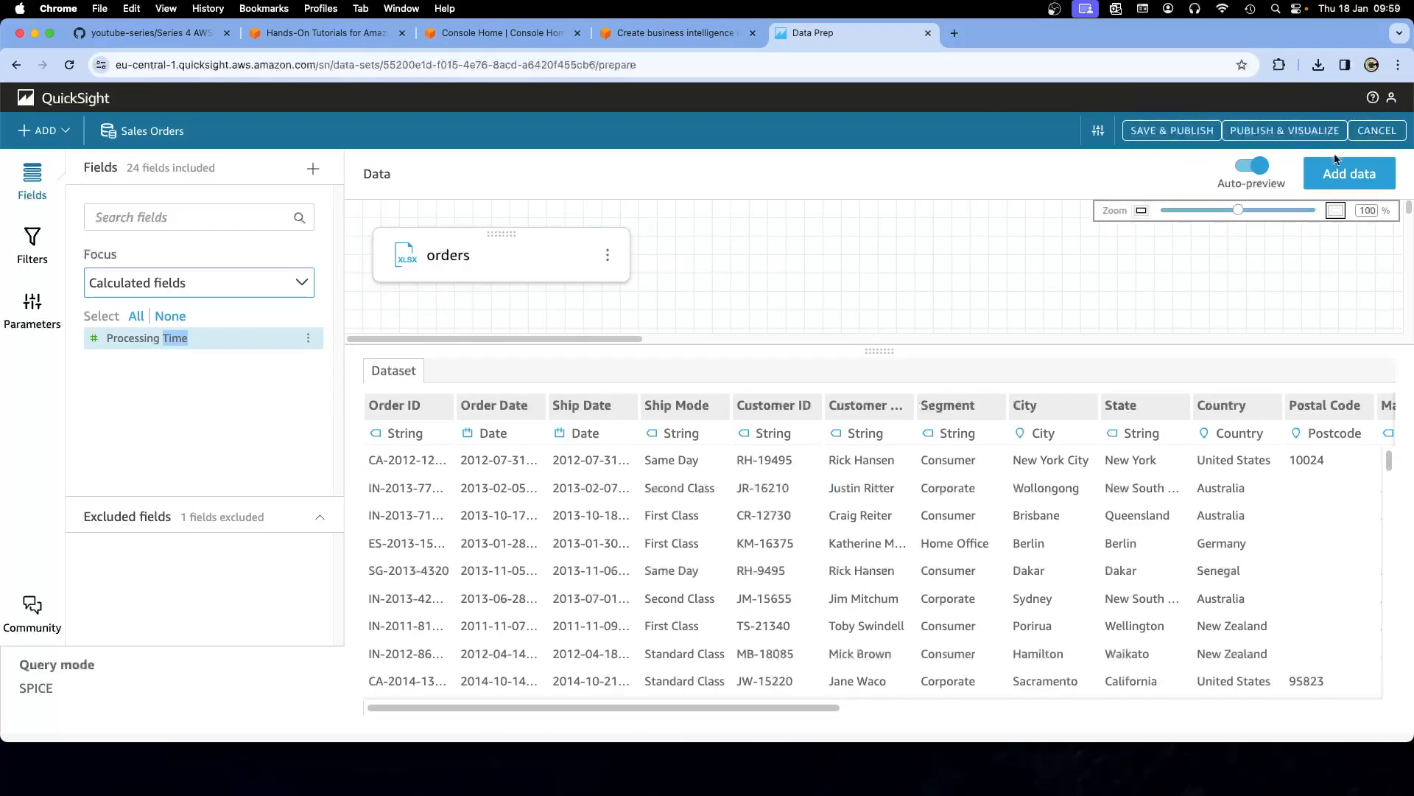
{"action": "left_click", "coordinate": [1265, 135]}
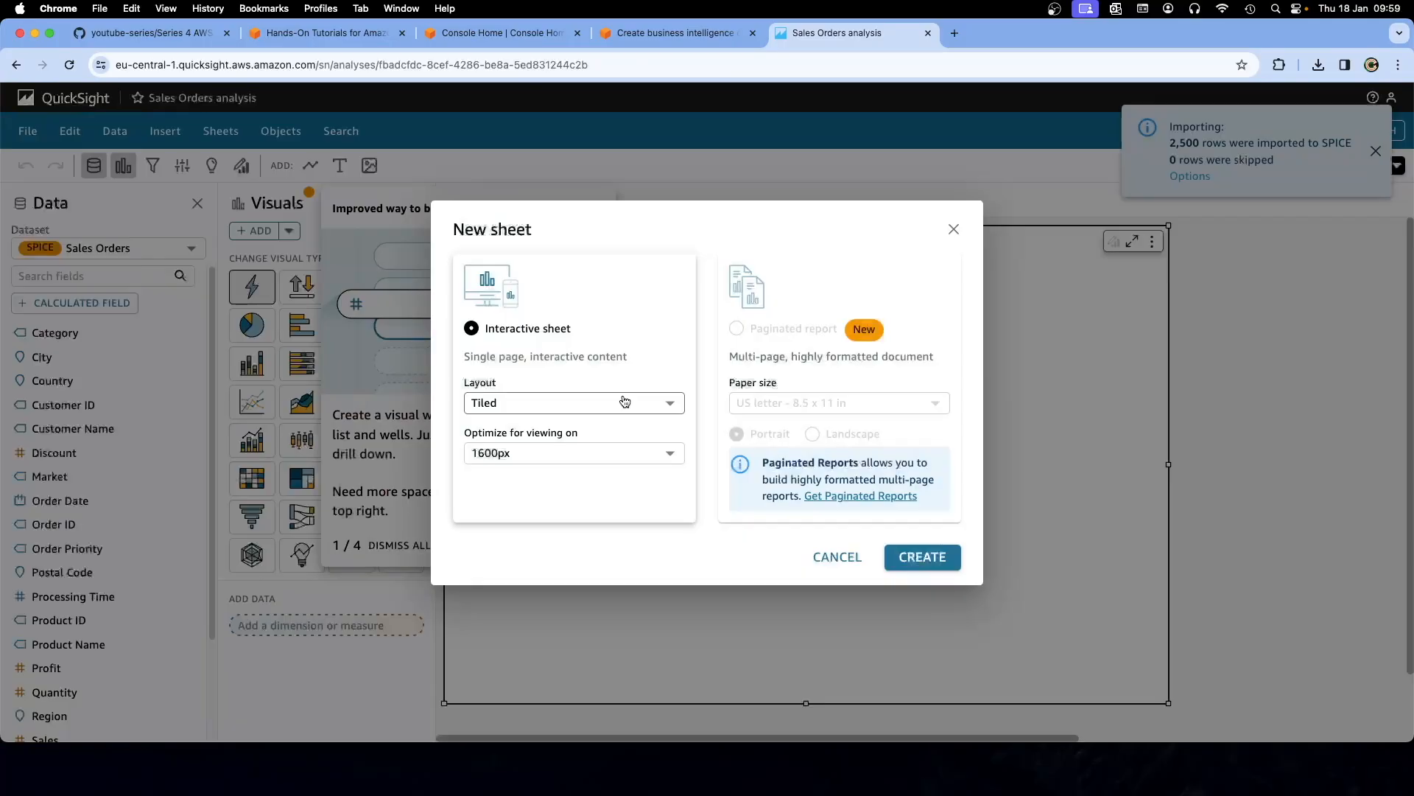
Dismiss the New sheet dialog and tips, then view the analyses list as grid cards
{"action": "left_click", "coordinate": [845, 558]}
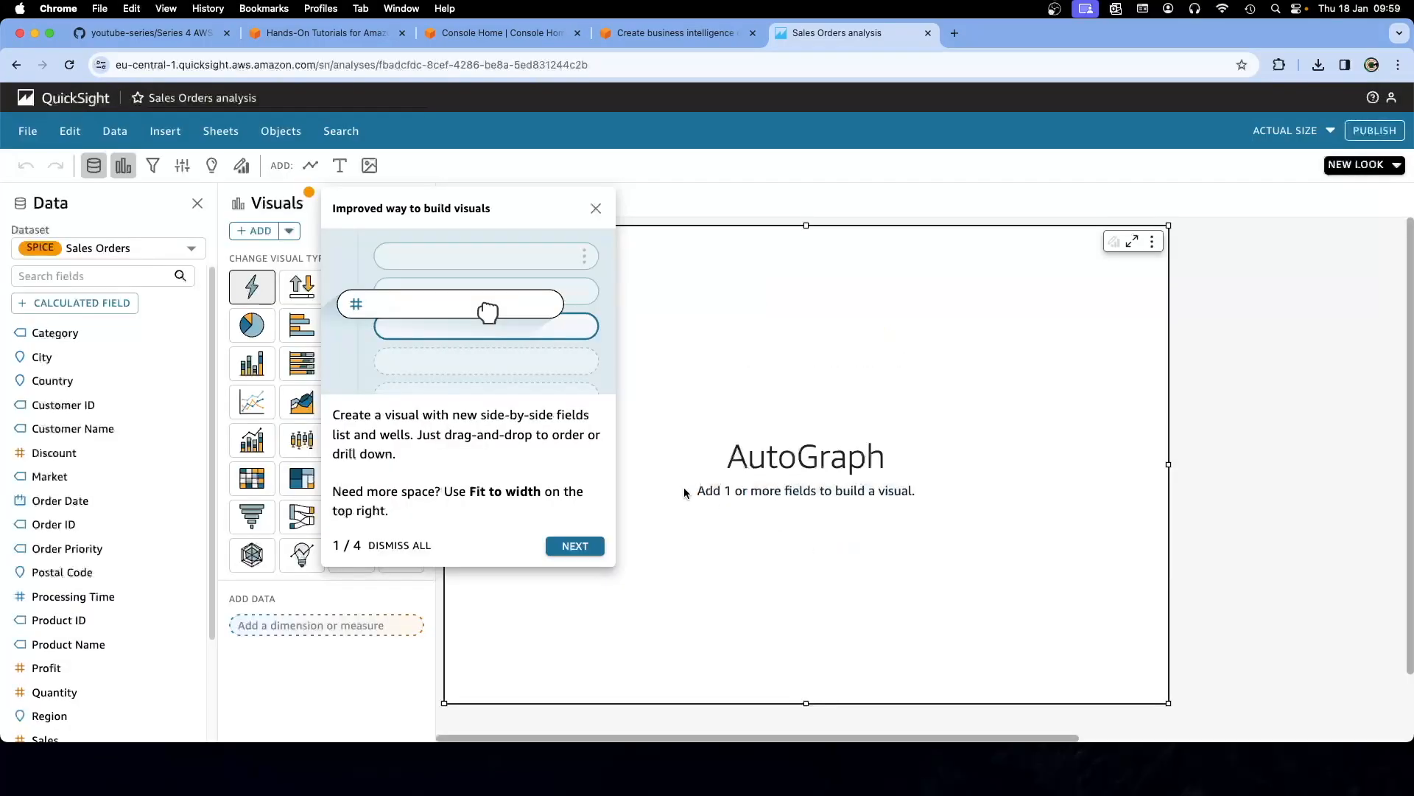
{"action": "left_click", "coordinate": [596, 208]}
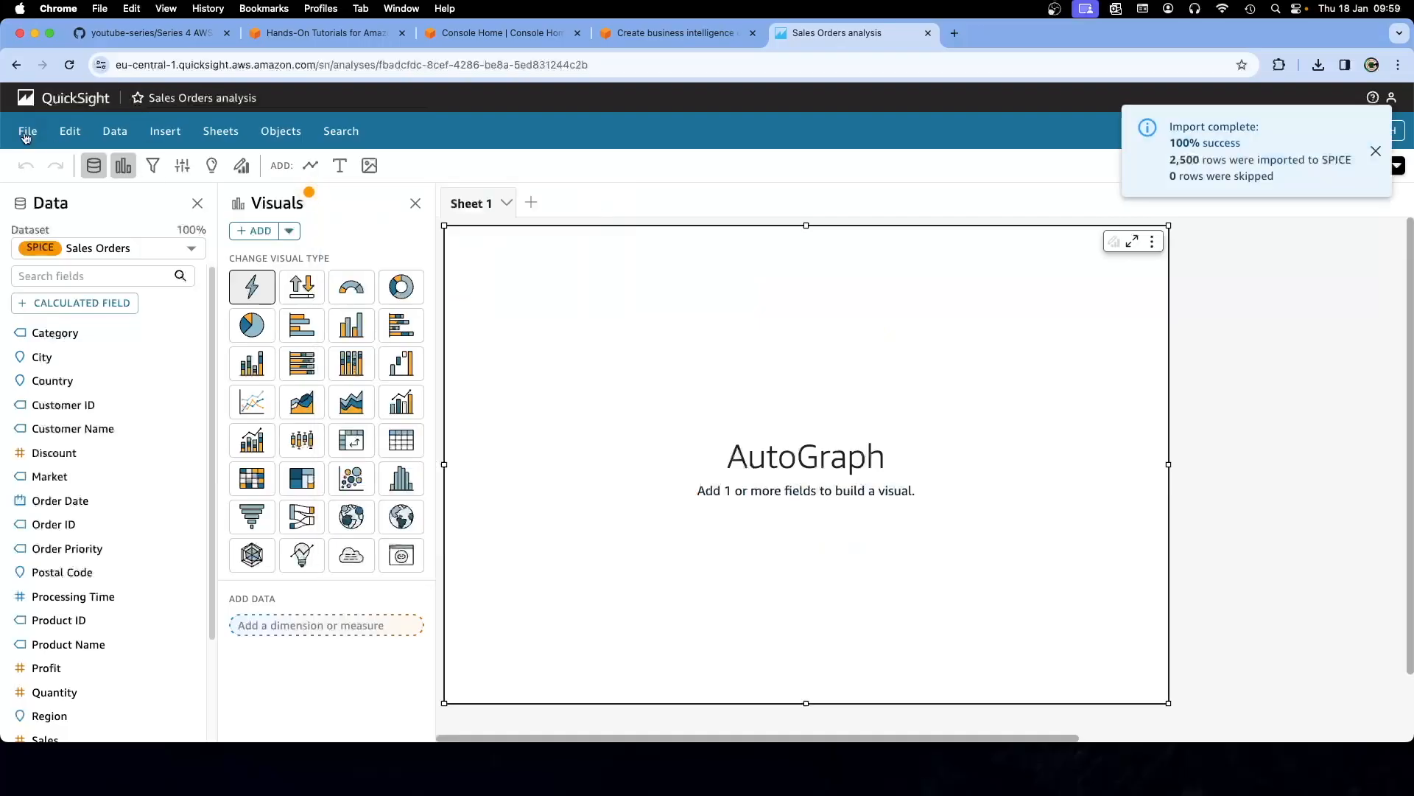
{"action": "left_click", "coordinate": [82, 101]}
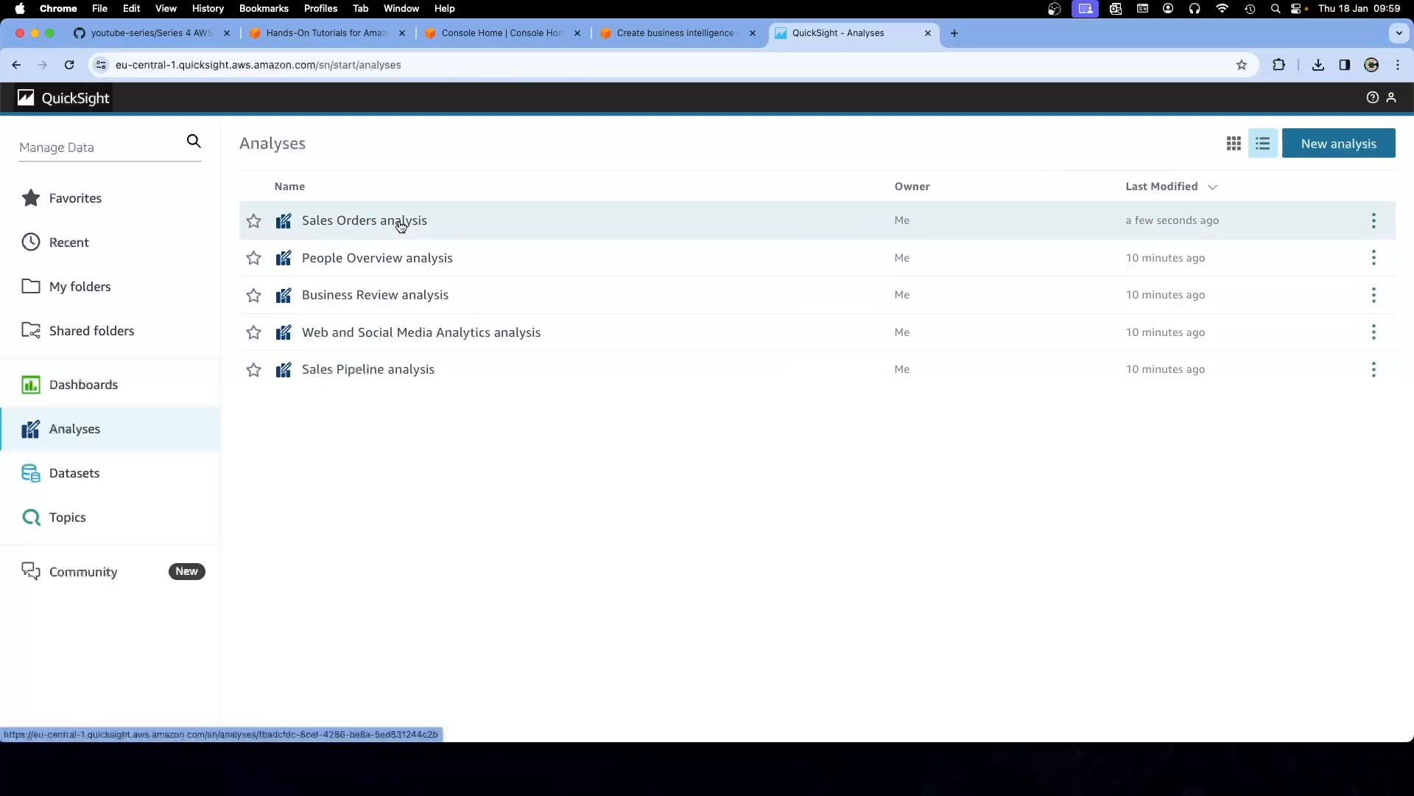
{"action": "left_click", "coordinate": [1228, 150]}
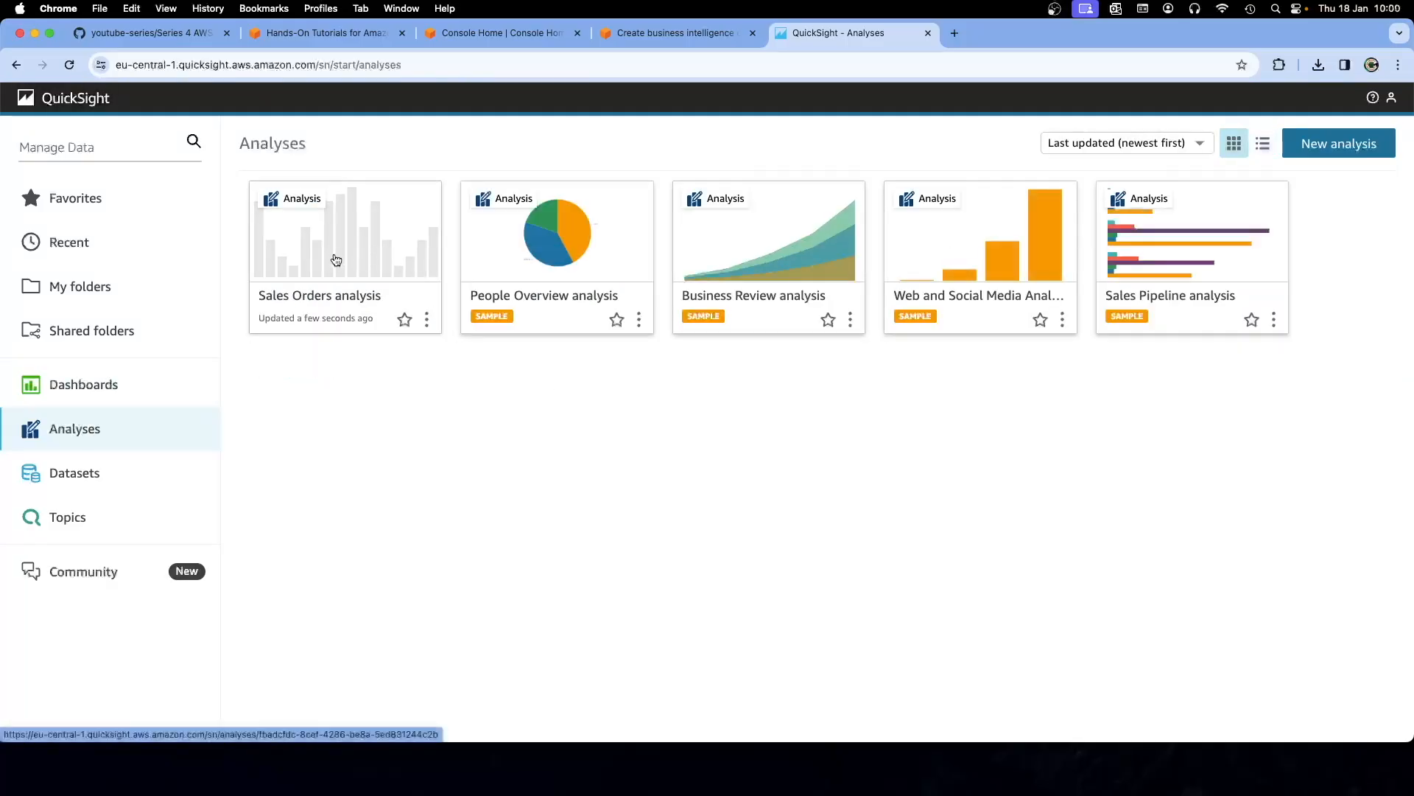
Reopen the Sales Orders analysis from its card and close the tips
{"action": "left_click", "coordinate": [670, 37]}
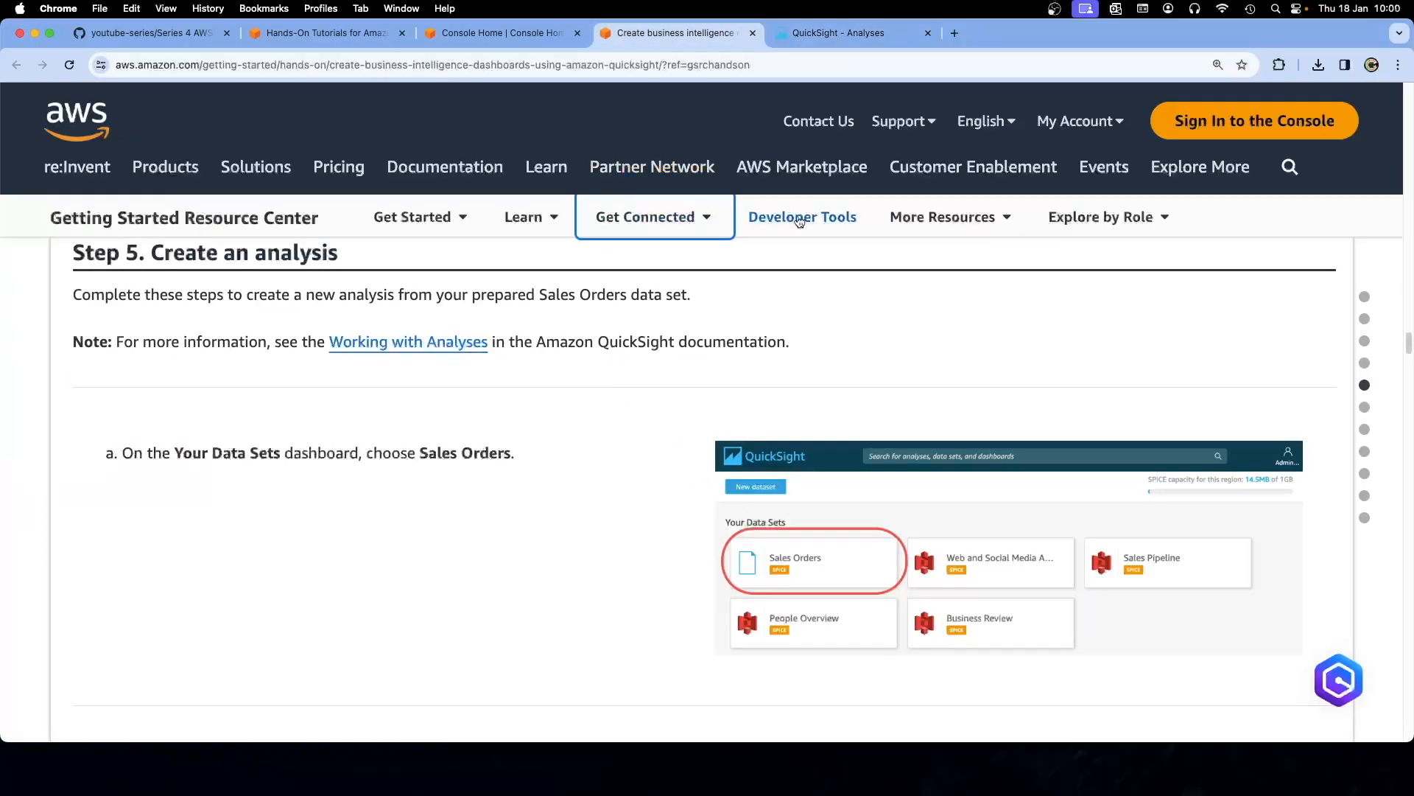
{"action": "left_click", "coordinate": [840, 33]}
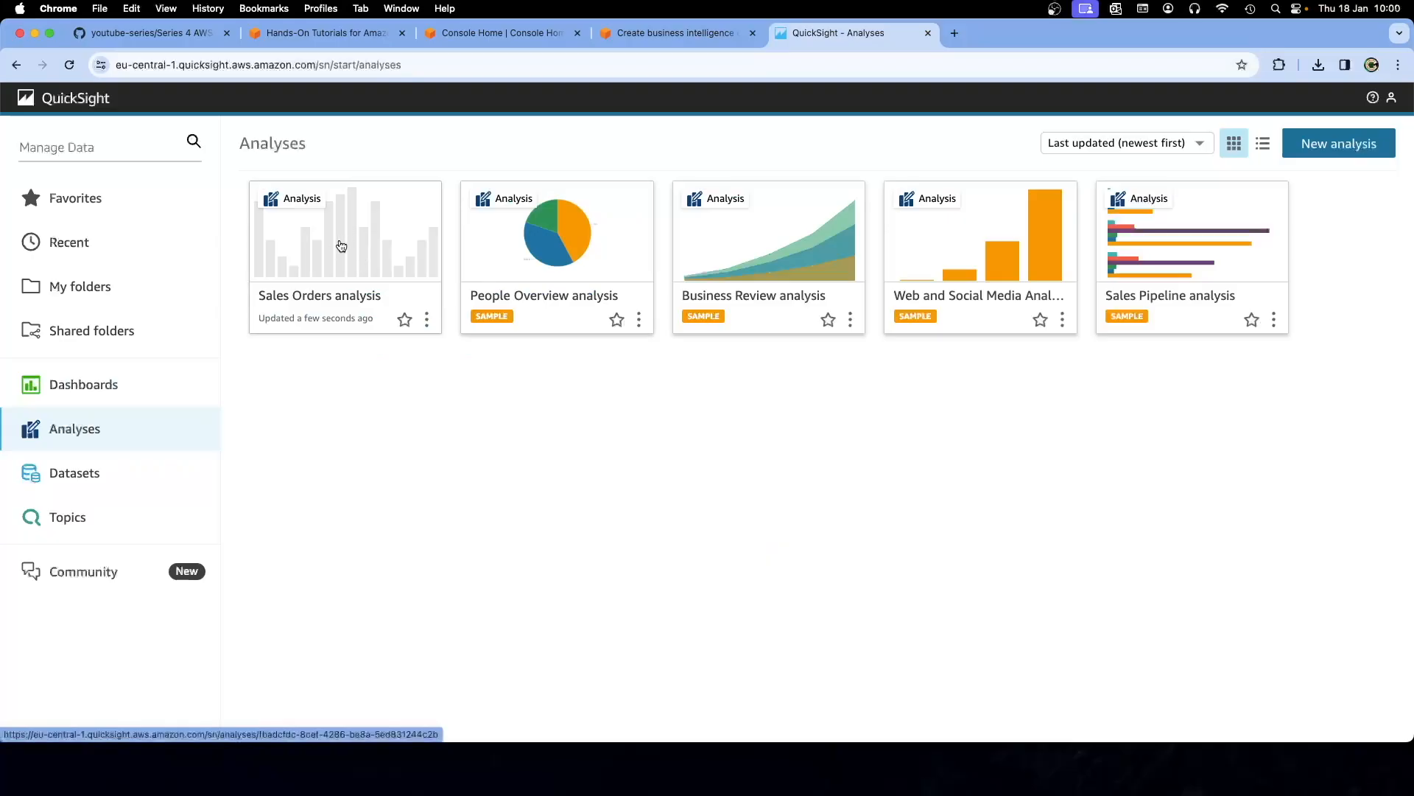
{"action": "left_click", "coordinate": [427, 319]}
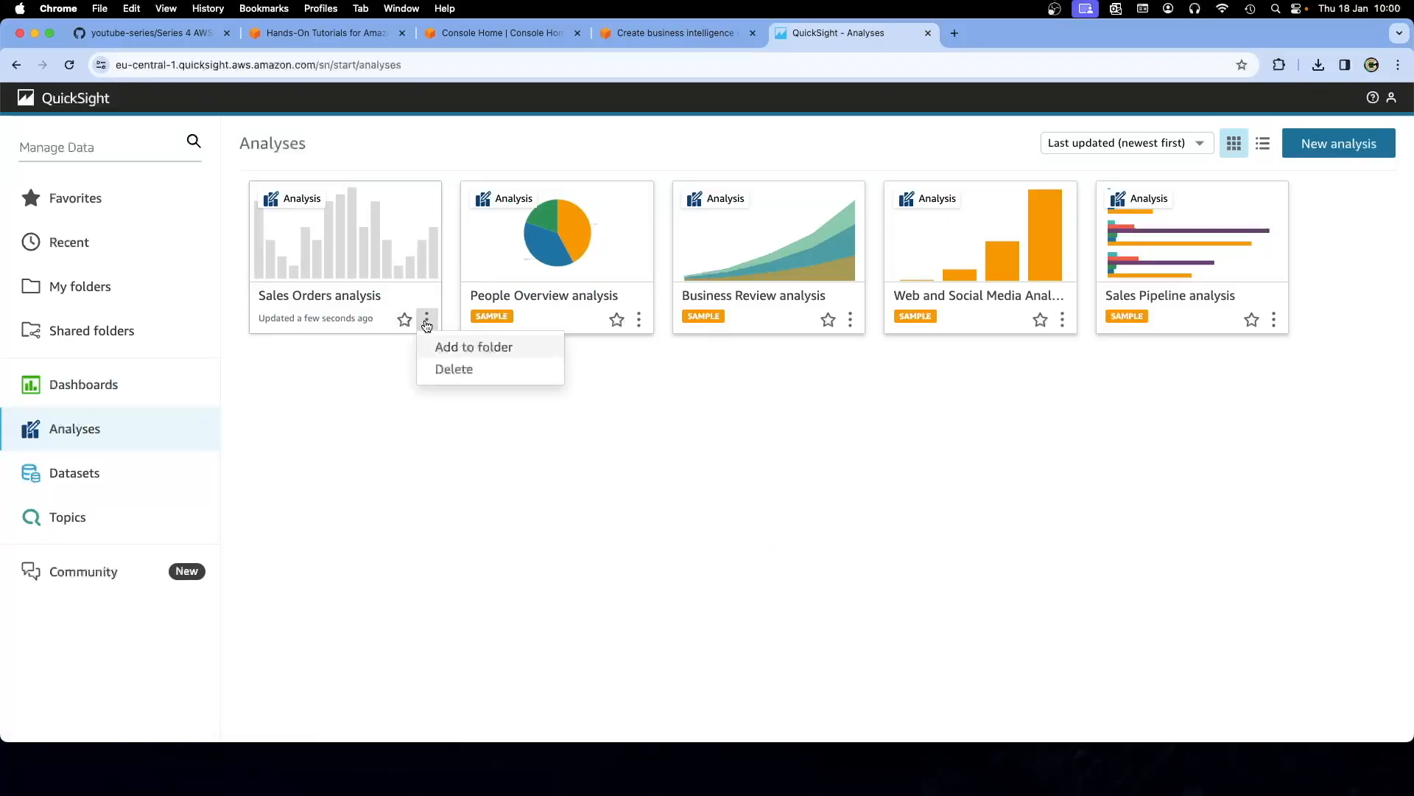
{"action": "left_click", "coordinate": [341, 254]}
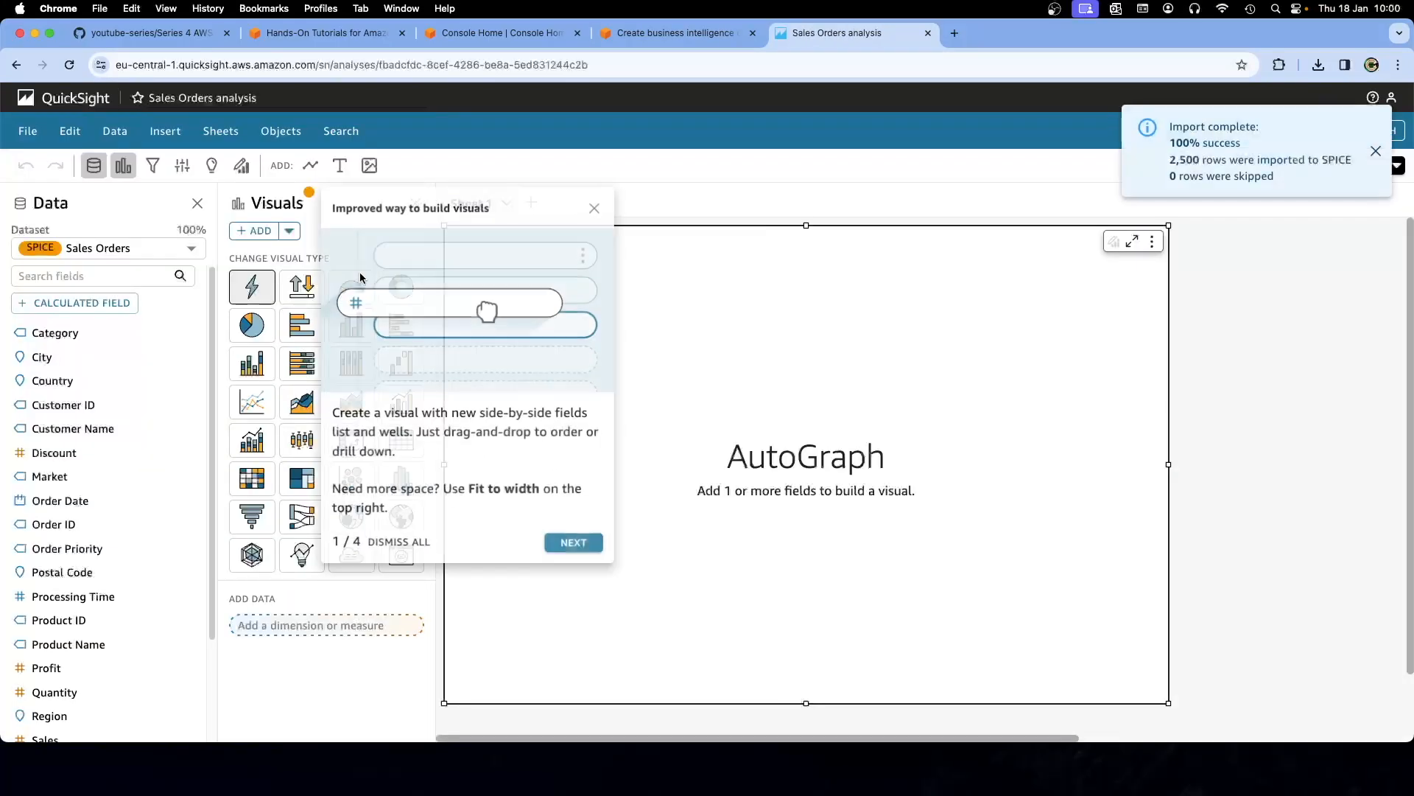
{"action": "left_click", "coordinate": [598, 207]}
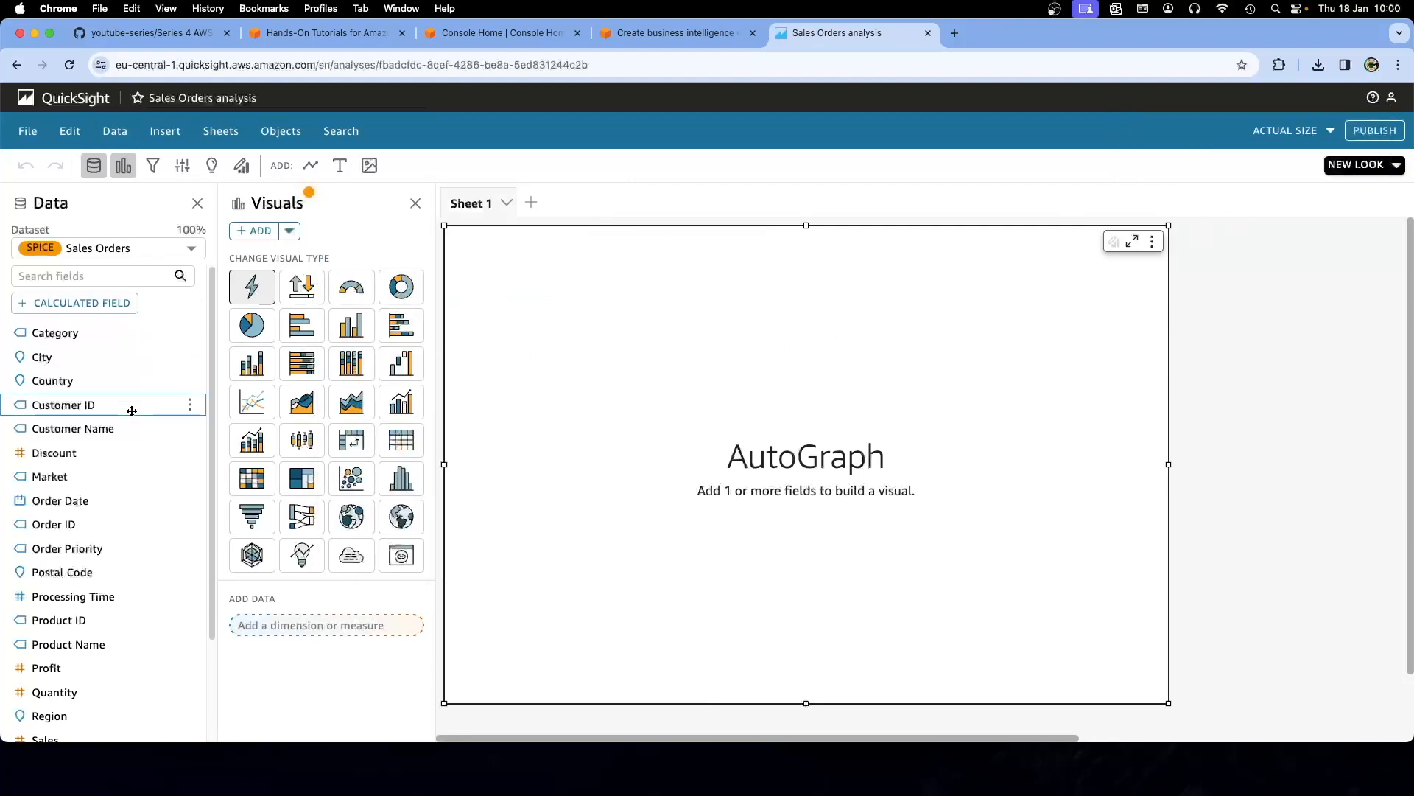
Check the datasets used in the Sales Orders analysis, then return to the Analyses list
{"action": "scroll", "coordinate": [125, 450], "scroll_direction": "down", "scroll_amount": 2}
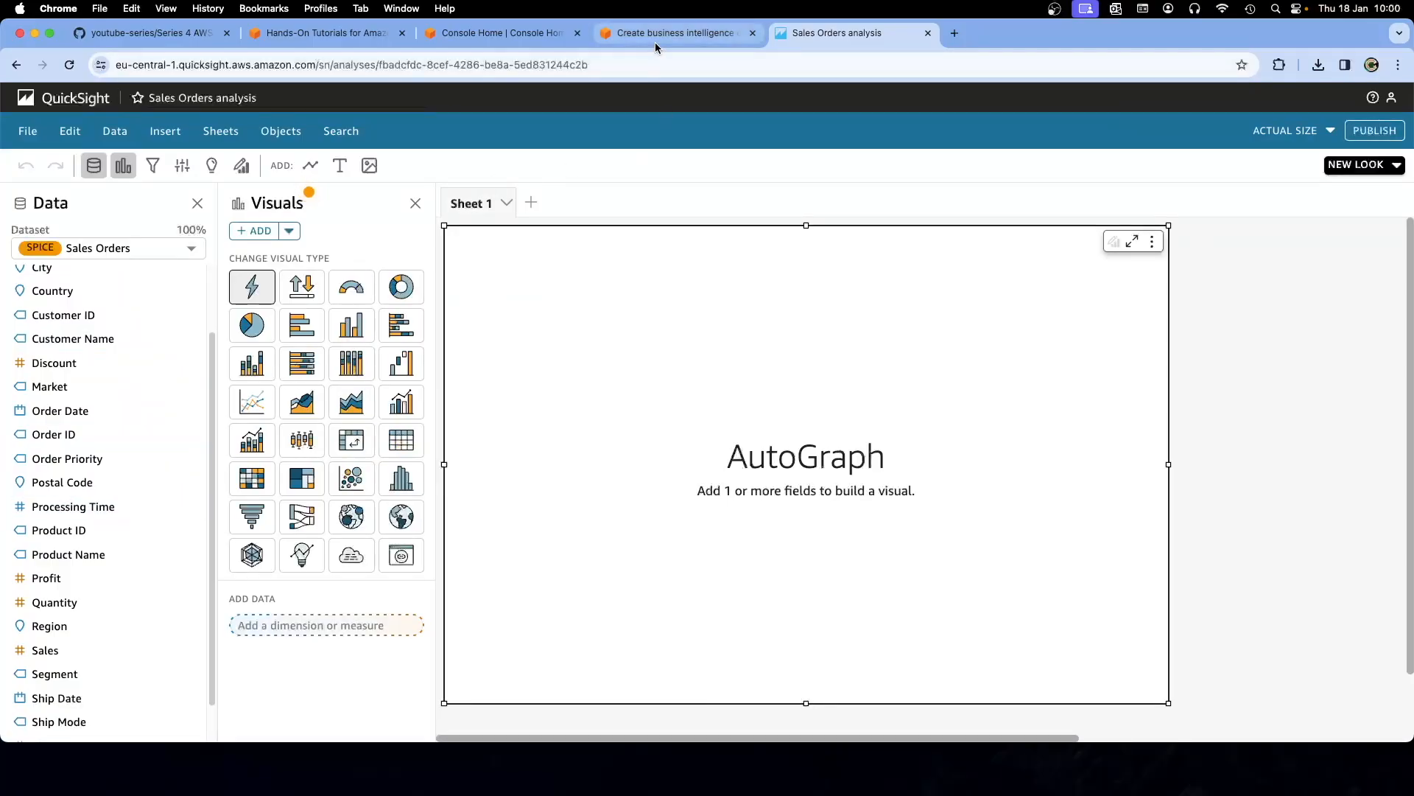
{"action": "left_click", "coordinate": [27, 133]}
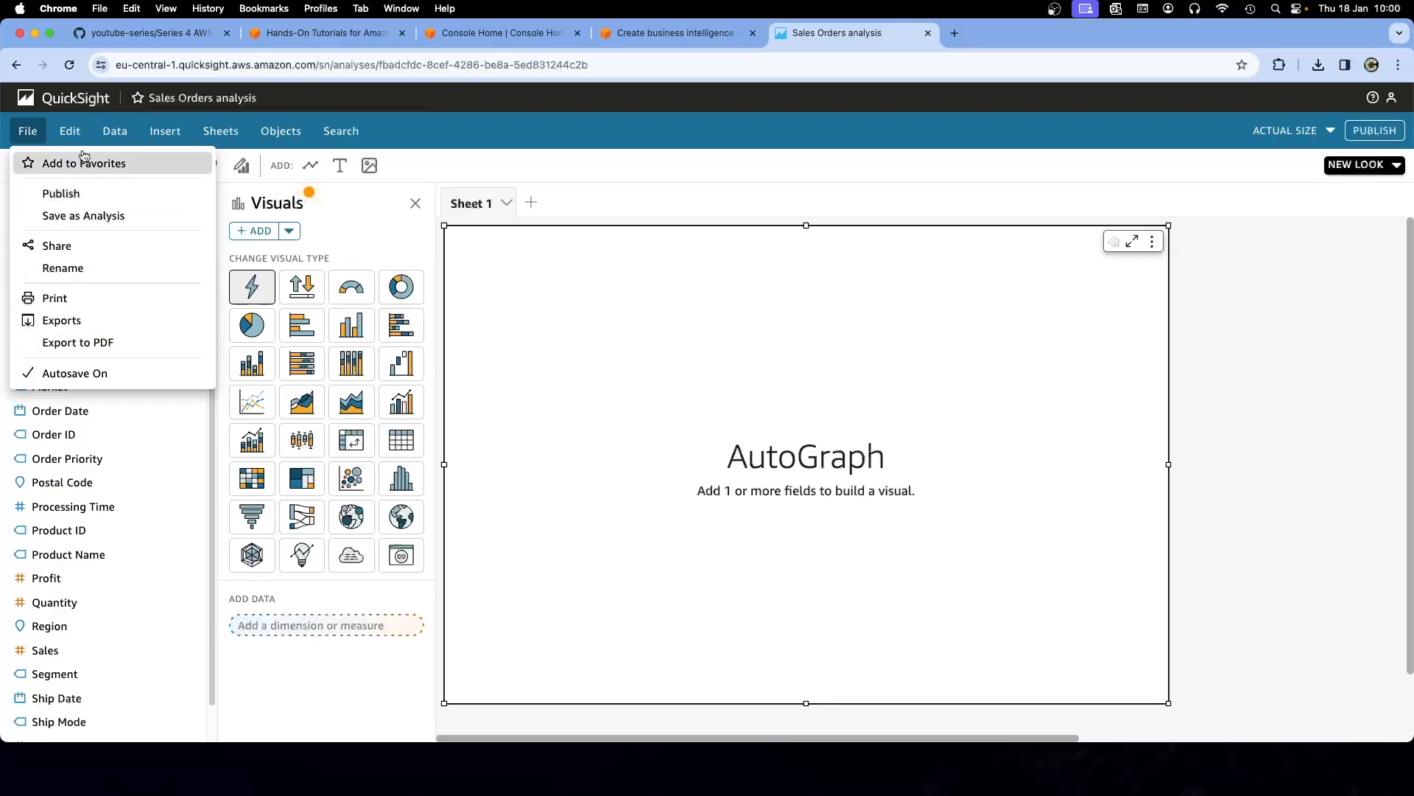
{"action": "mouse_move", "coordinate": [175, 138]}
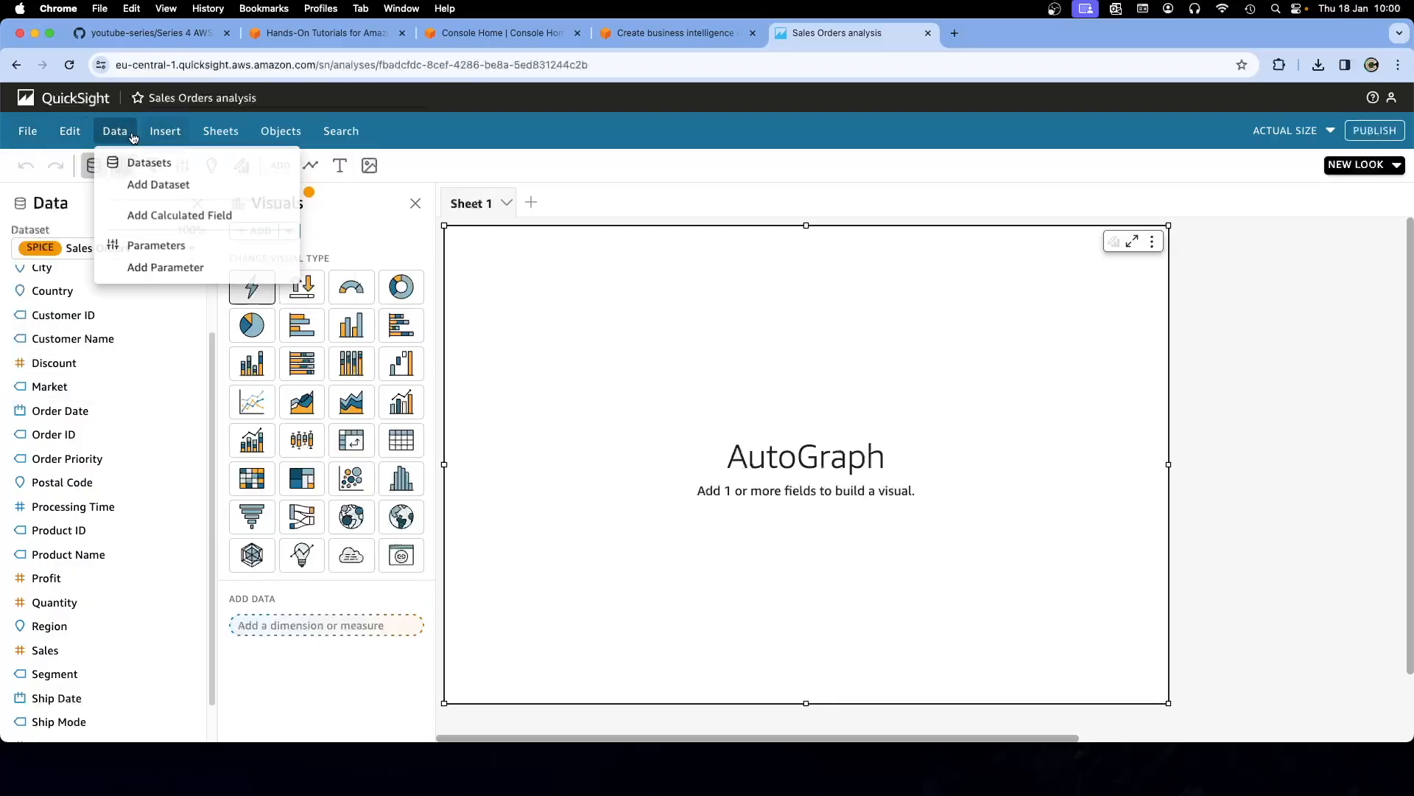
{"action": "left_click", "coordinate": [121, 161]}
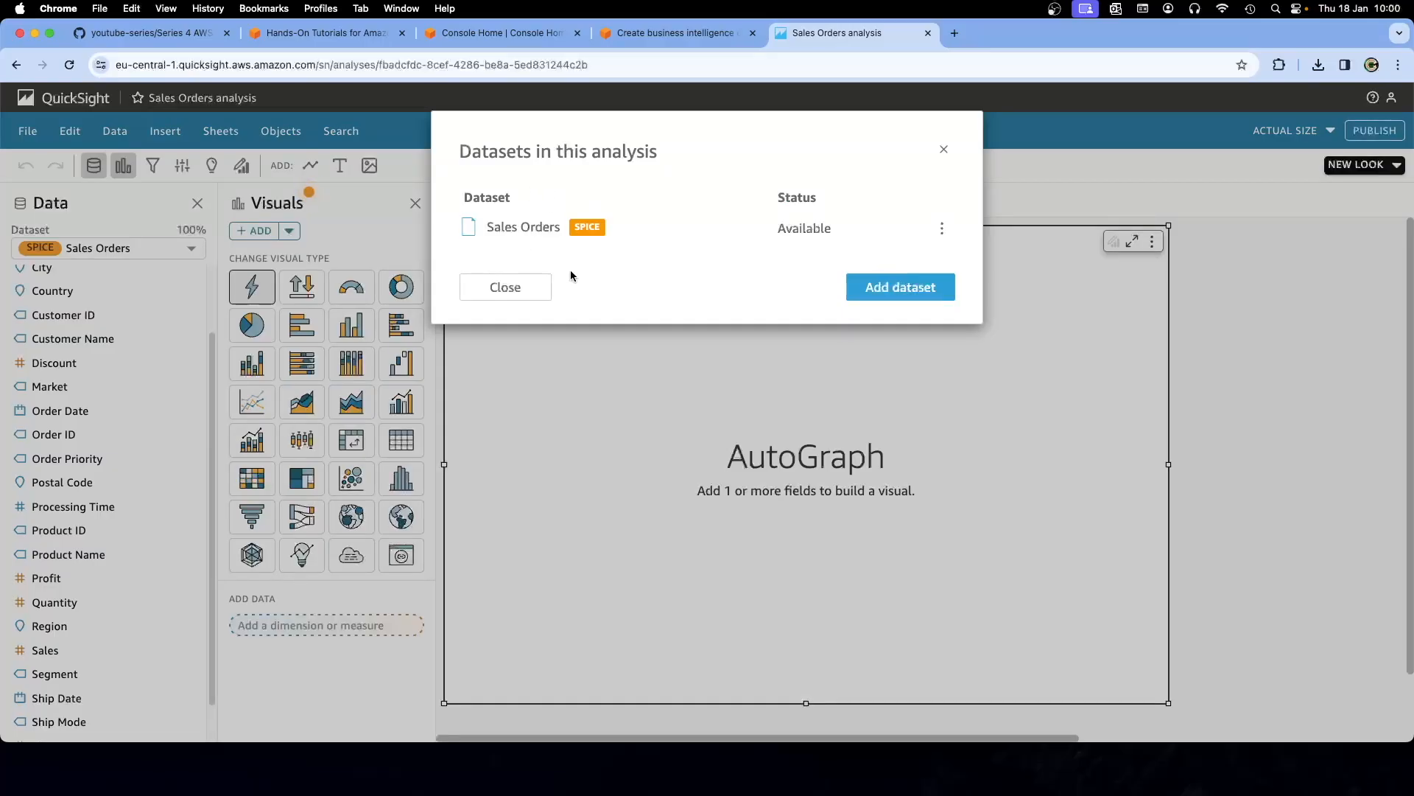
{"action": "left_click", "coordinate": [944, 149]}
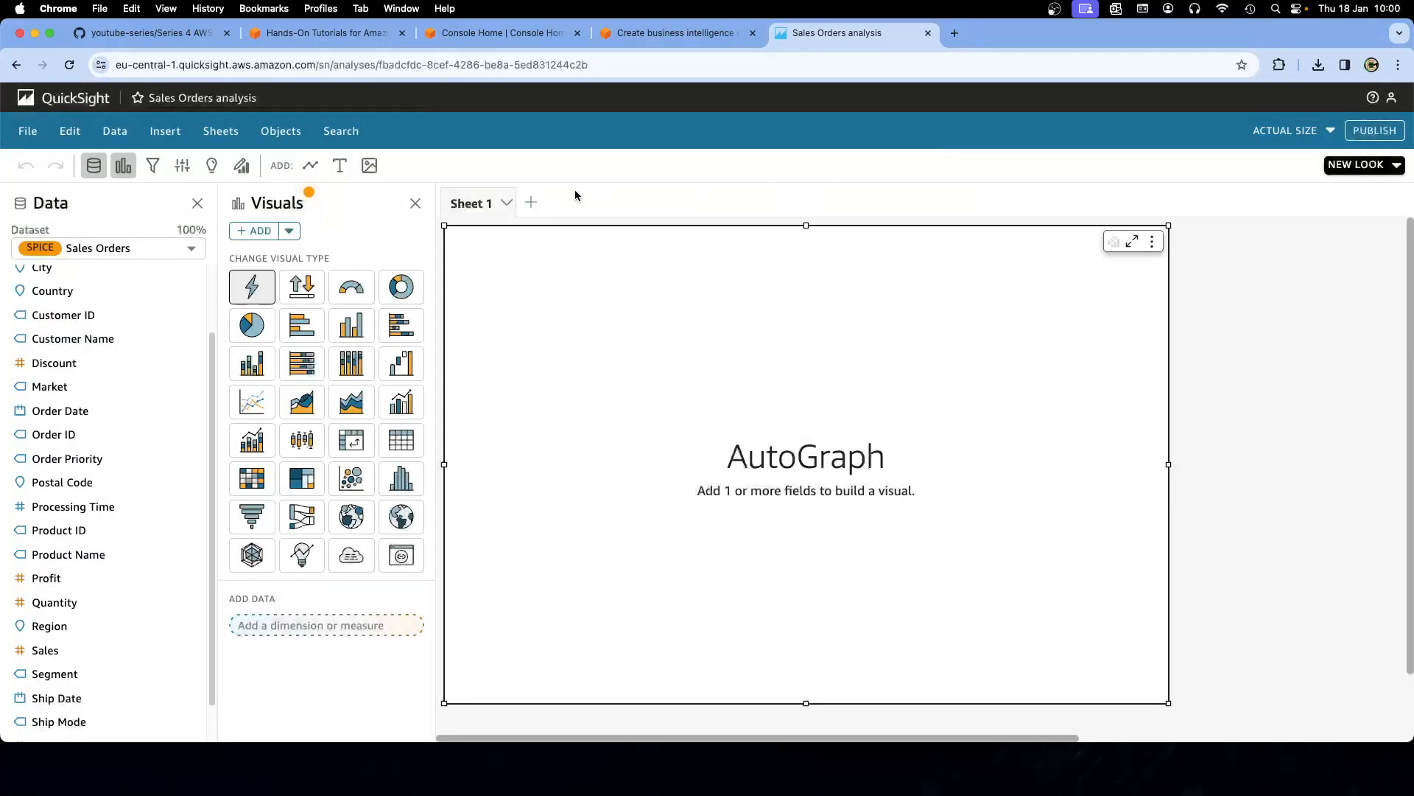
{"action": "left_click", "coordinate": [70, 98]}
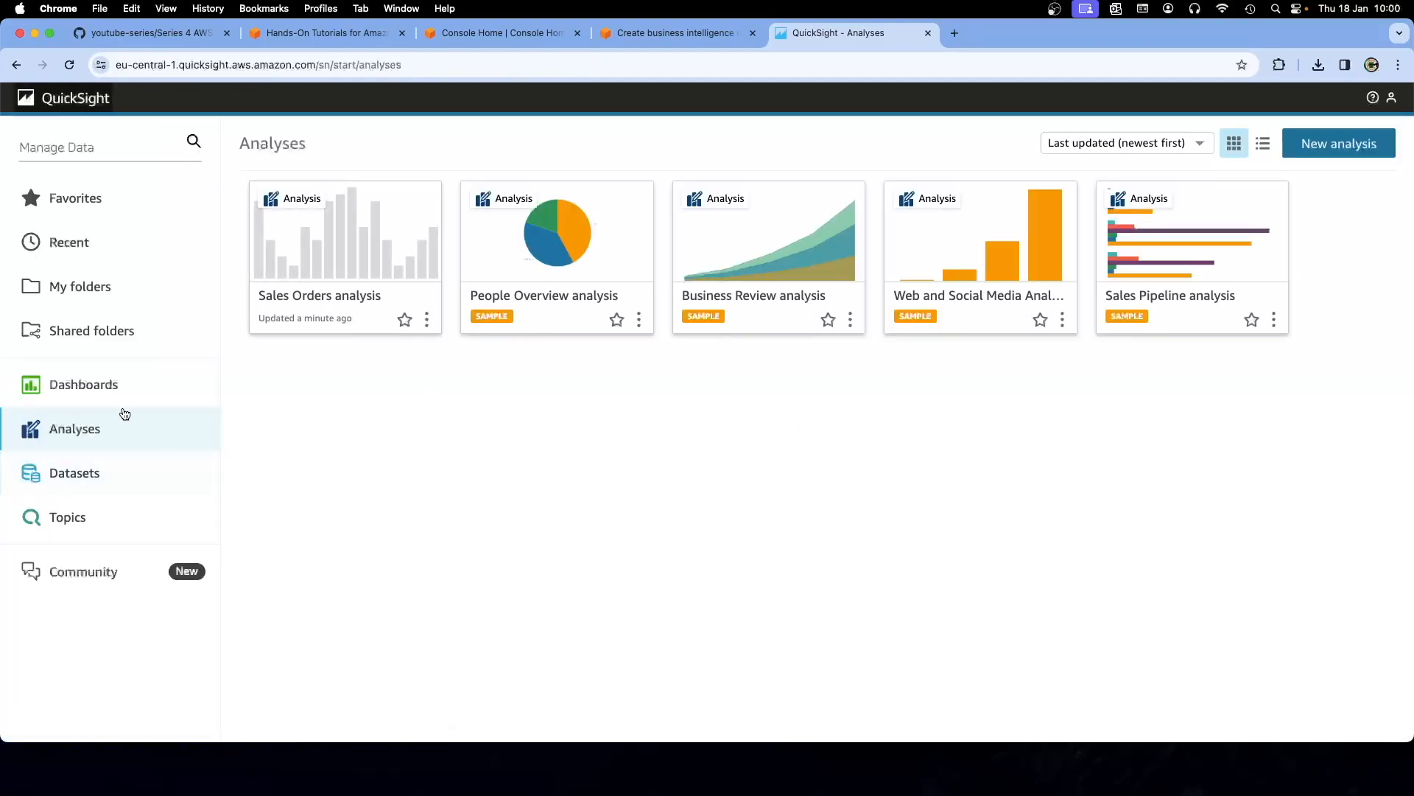
Go to the Datasets list and open the ⋮ actions menu on Sales Orders
{"action": "left_click", "coordinate": [116, 385]}
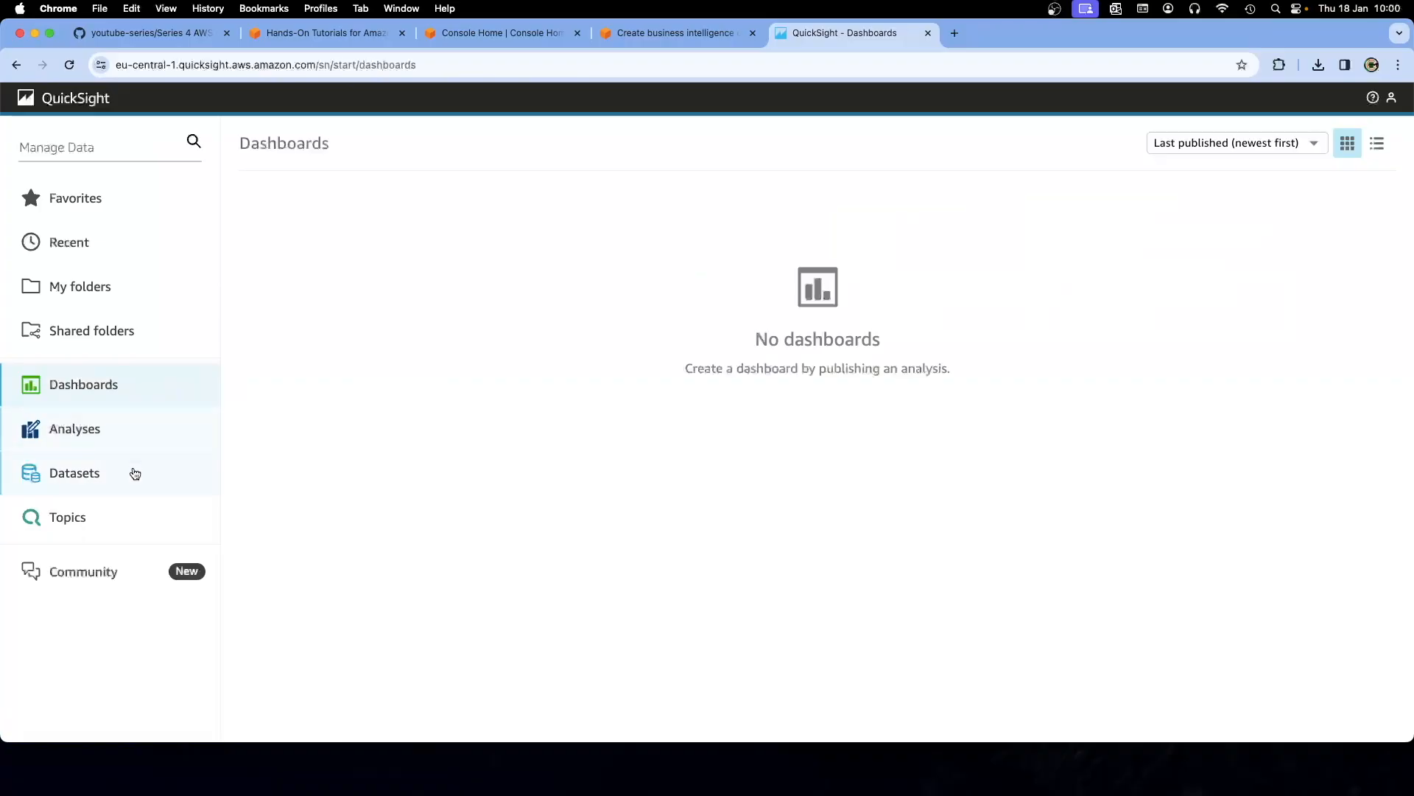
{"action": "left_click", "coordinate": [184, 470]}
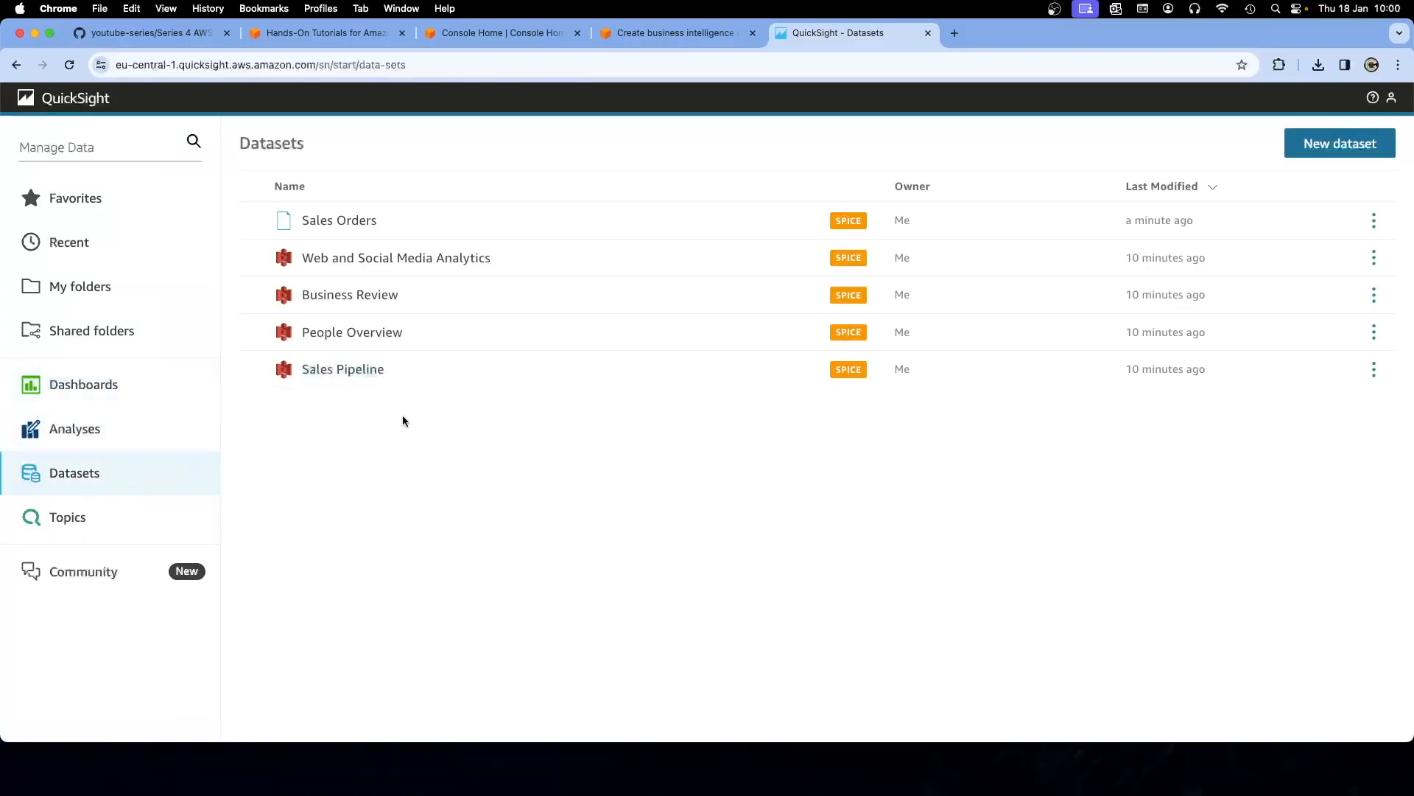
{"action": "left_click", "coordinate": [645, 32]}
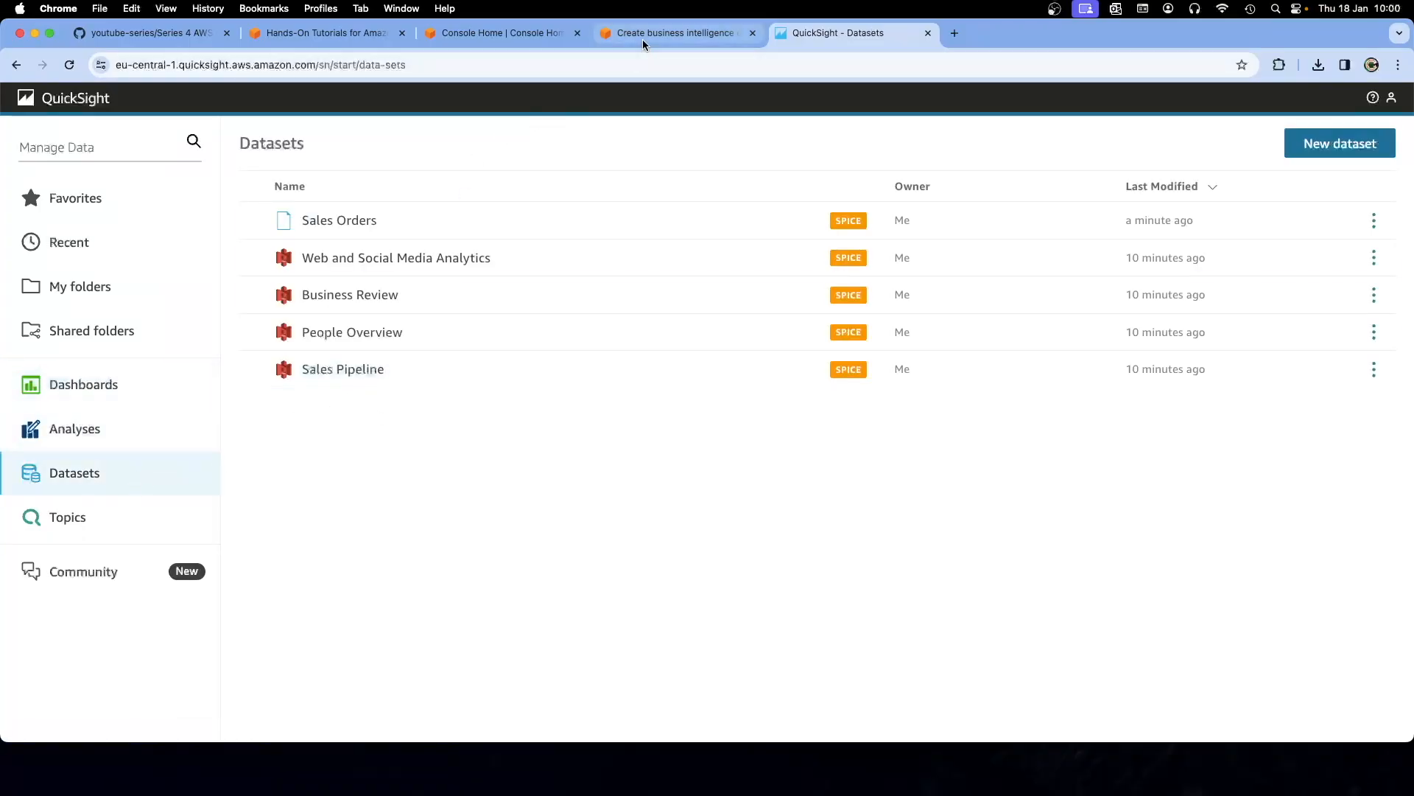
{"action": "left_click", "coordinate": [820, 36]}
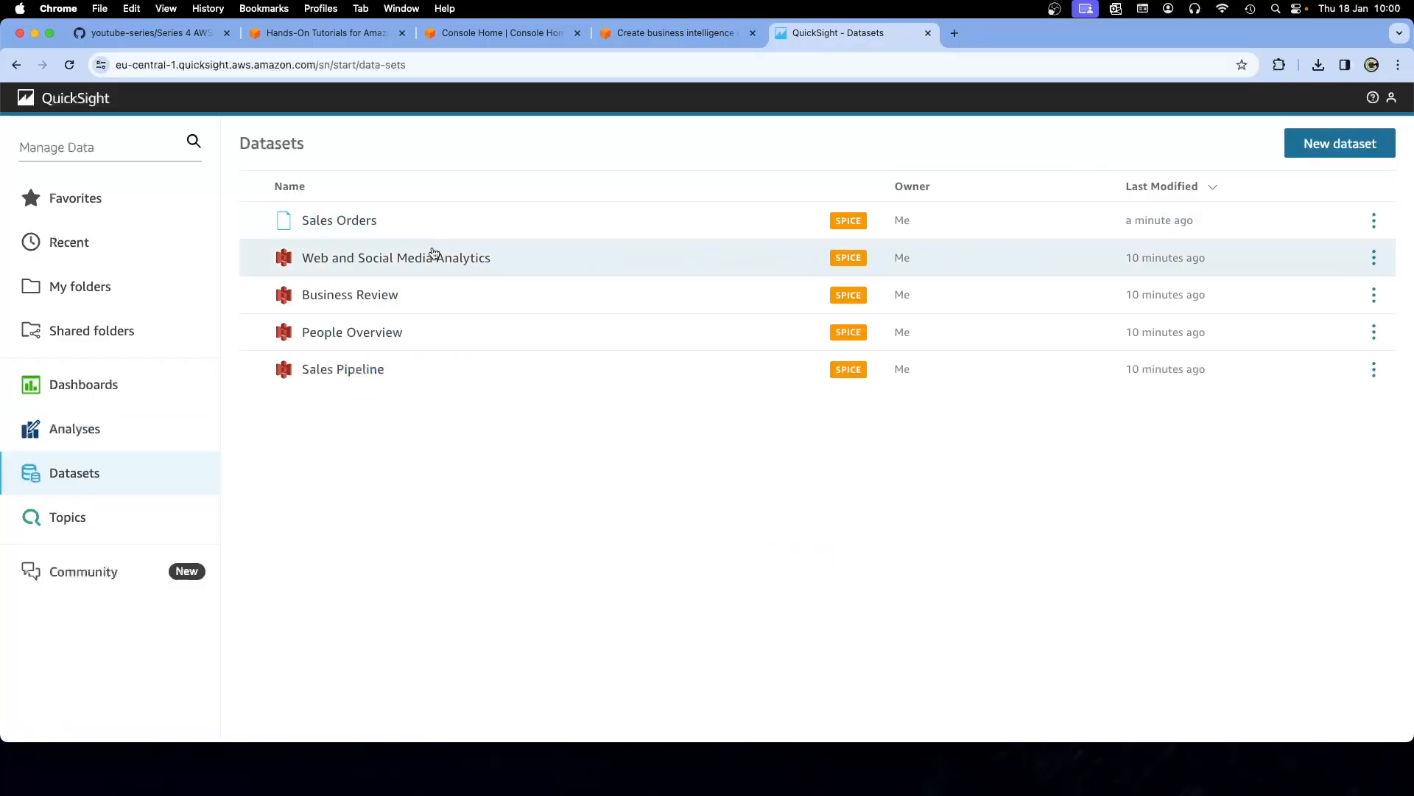
{"action": "left_click", "coordinate": [625, 44]}
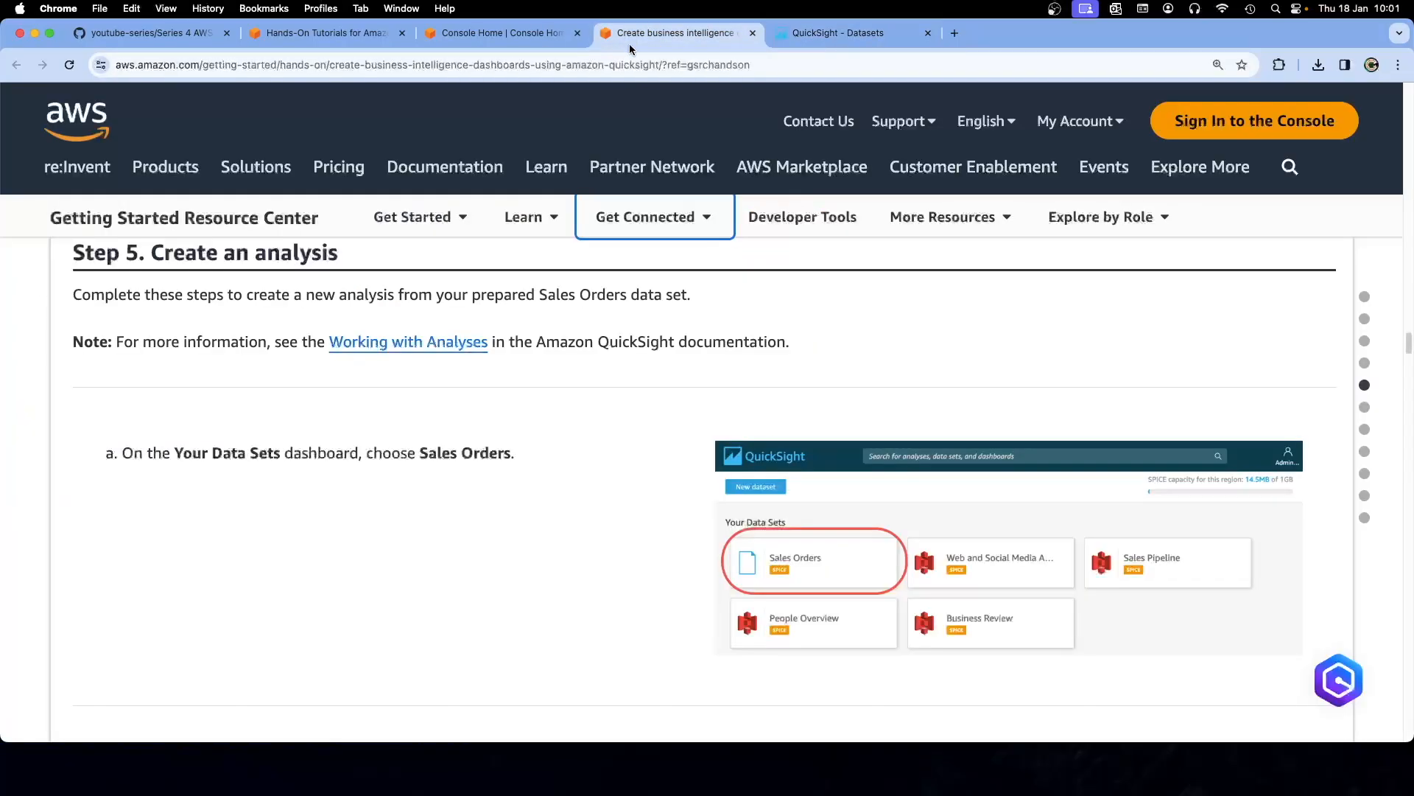
{"action": "scroll", "coordinate": [575, 477], "scroll_direction": "down", "scroll_amount": 6}
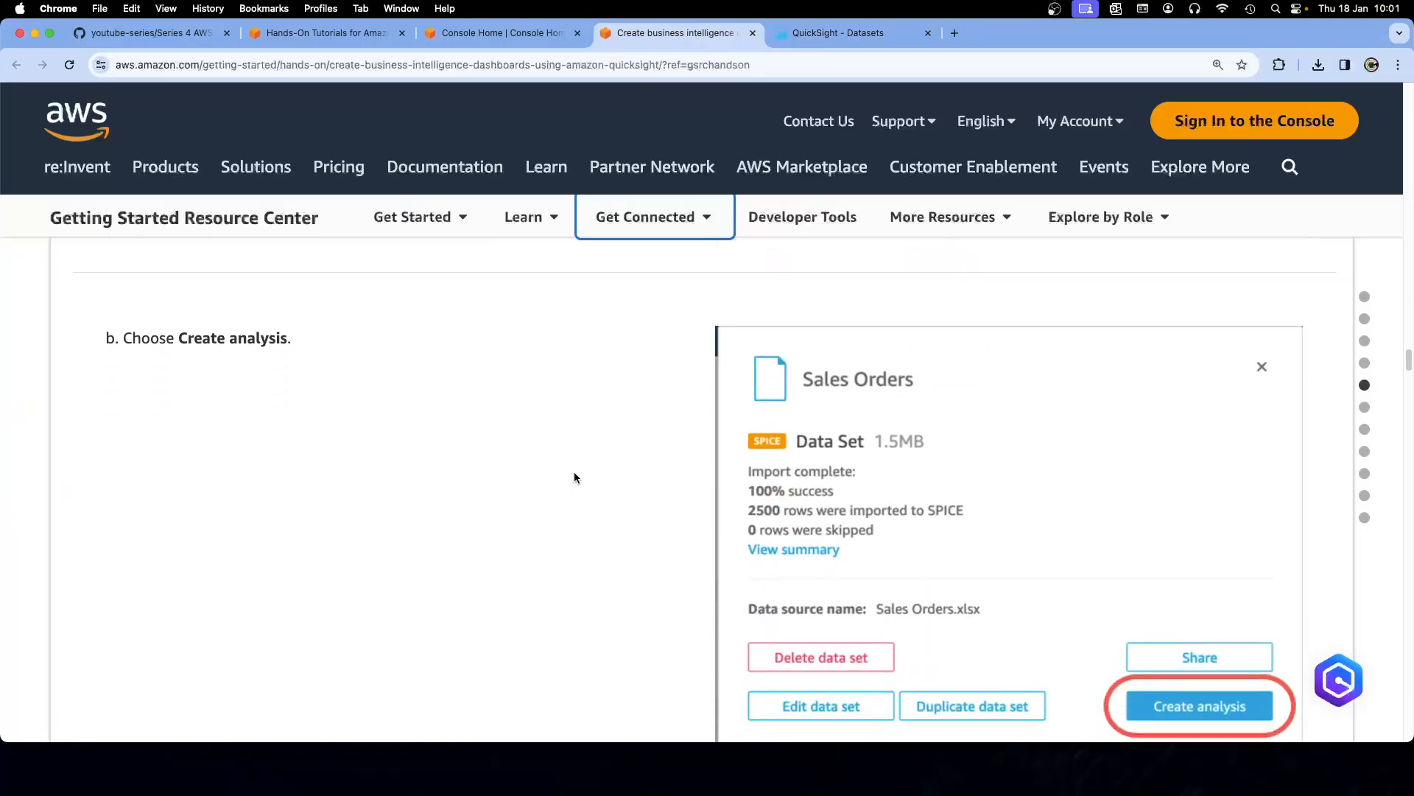
{"action": "scroll", "coordinate": [575, 477], "scroll_direction": "down", "scroll_amount": 1}
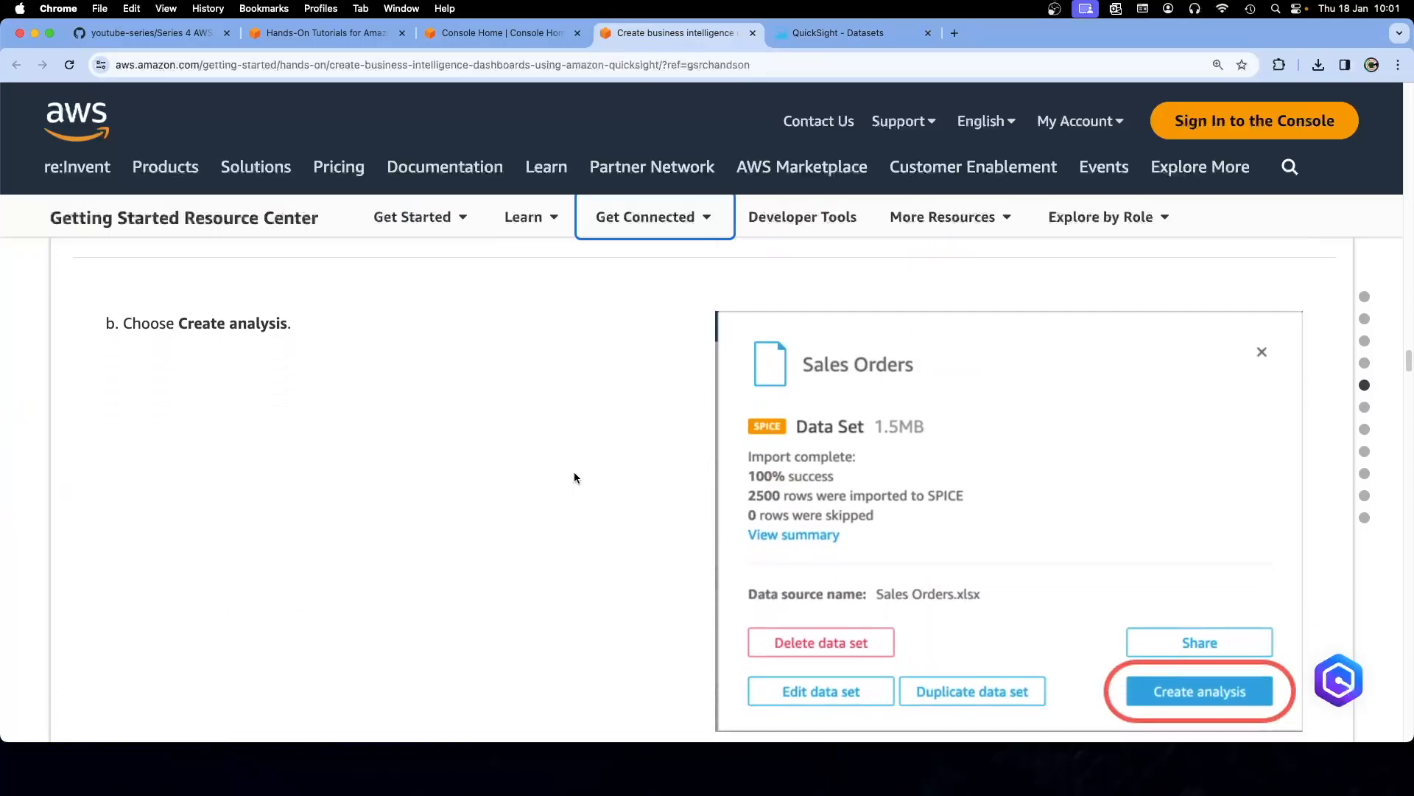
{"action": "left_click", "coordinate": [839, 34]}
{"action": "left_click", "coordinate": [1375, 221]}
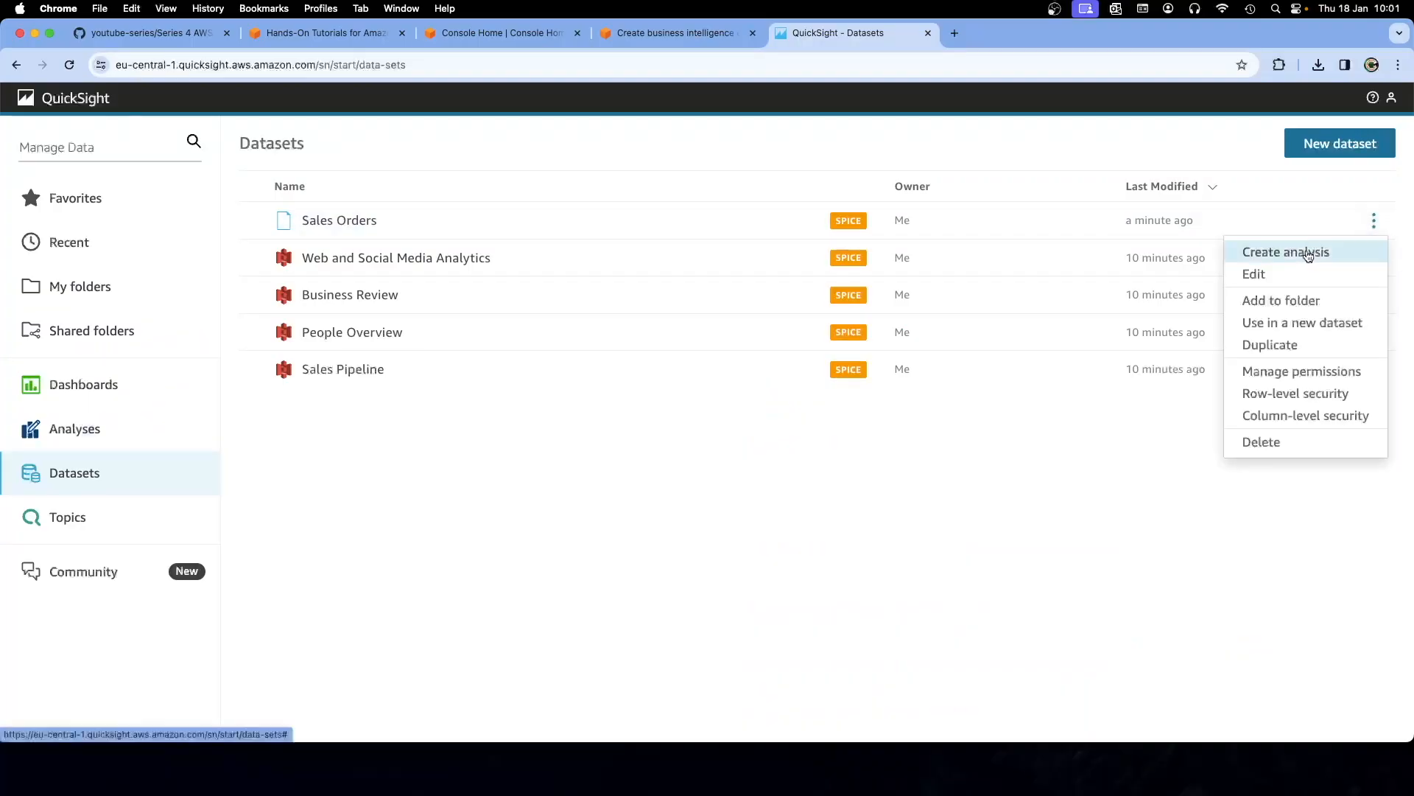
Create an analysis from Sales Orders, read tutorial Step 6, and dismiss the New sheet and tips
{"action": "left_click", "coordinate": [1308, 255]}
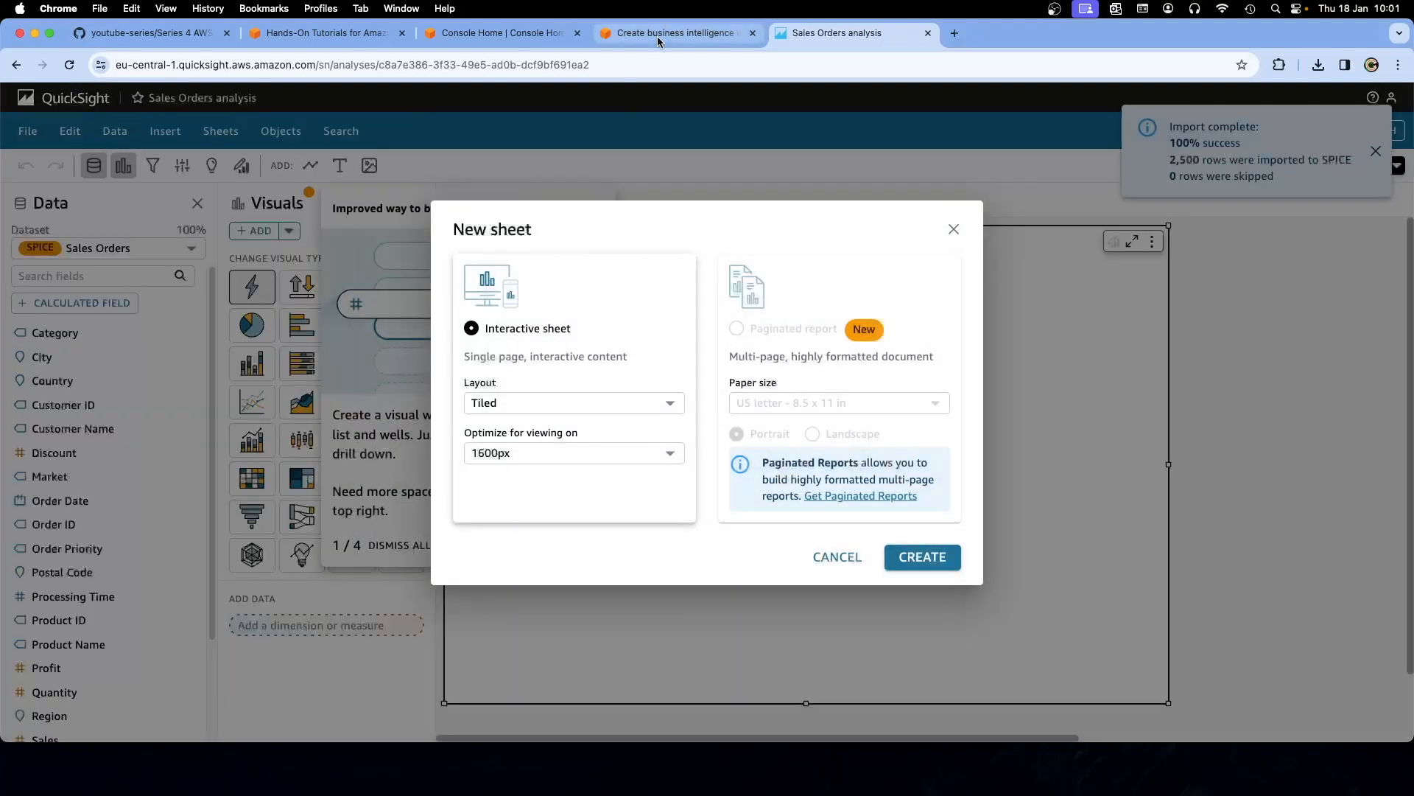
{"action": "left_click", "coordinate": [657, 37]}
{"action": "scroll", "coordinate": [627, 345], "scroll_direction": "down", "scroll_amount": 5}
{"action": "scroll", "coordinate": [629, 349], "scroll_direction": "down", "scroll_amount": 4}
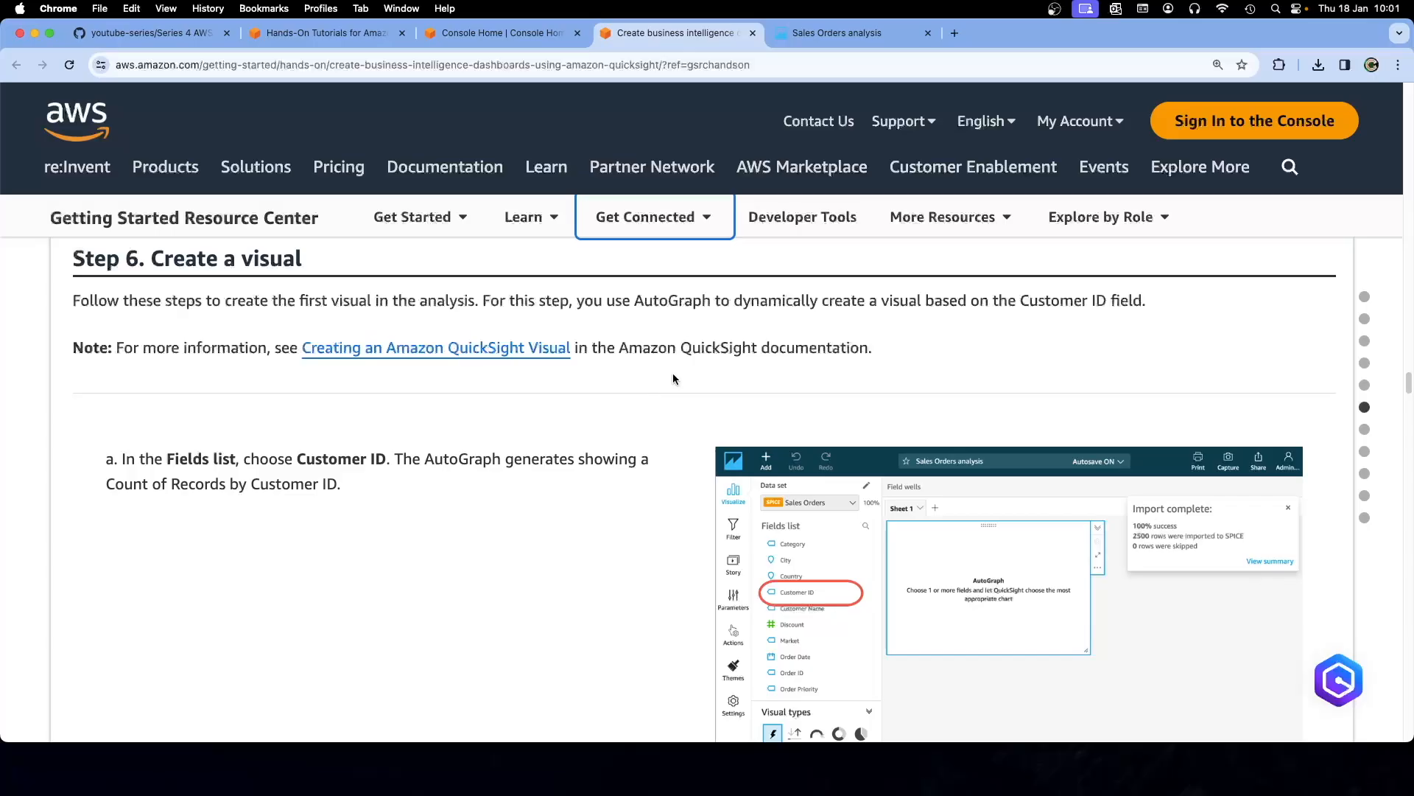
{"action": "scroll", "coordinate": [658, 380], "scroll_direction": "down", "scroll_amount": 3}
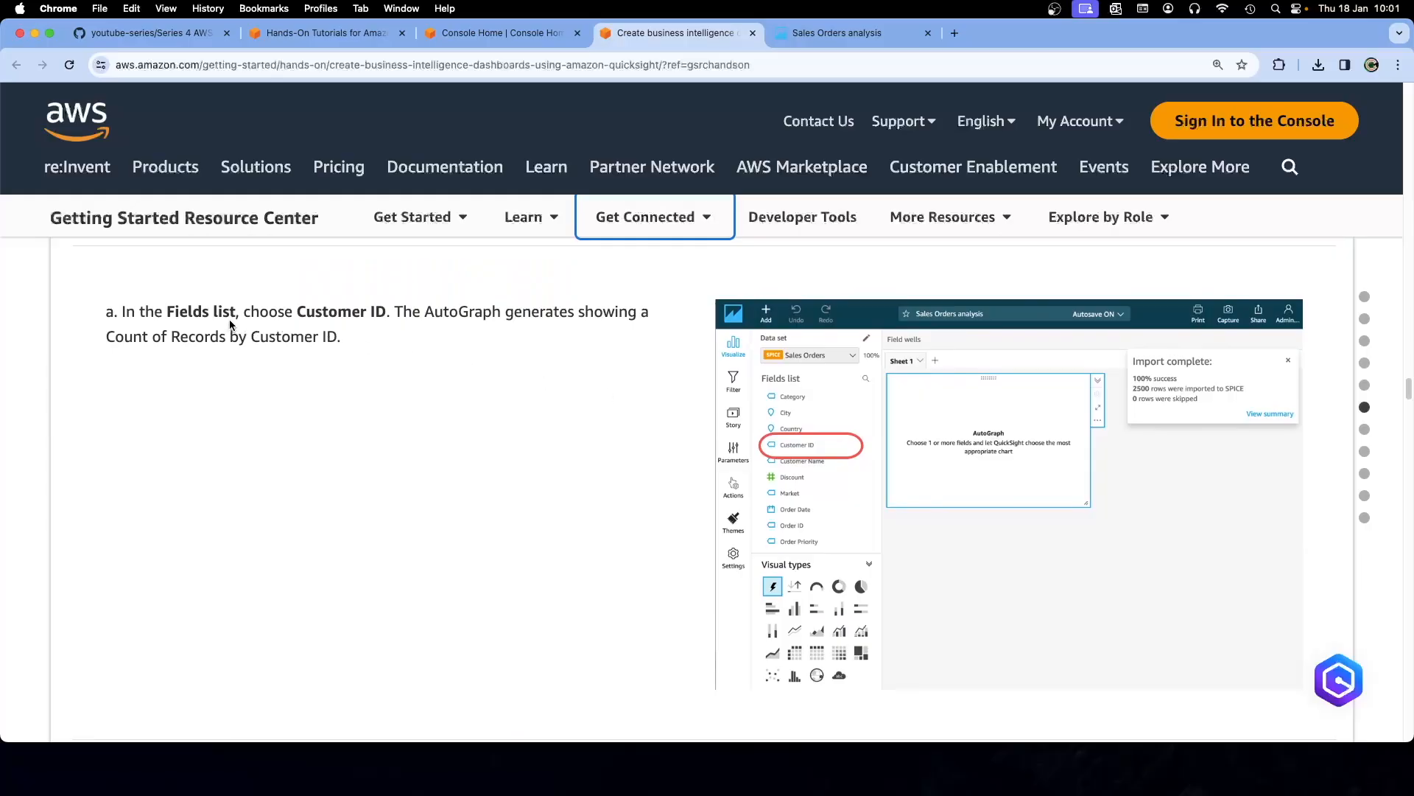
{"action": "left_click", "coordinate": [809, 33]}
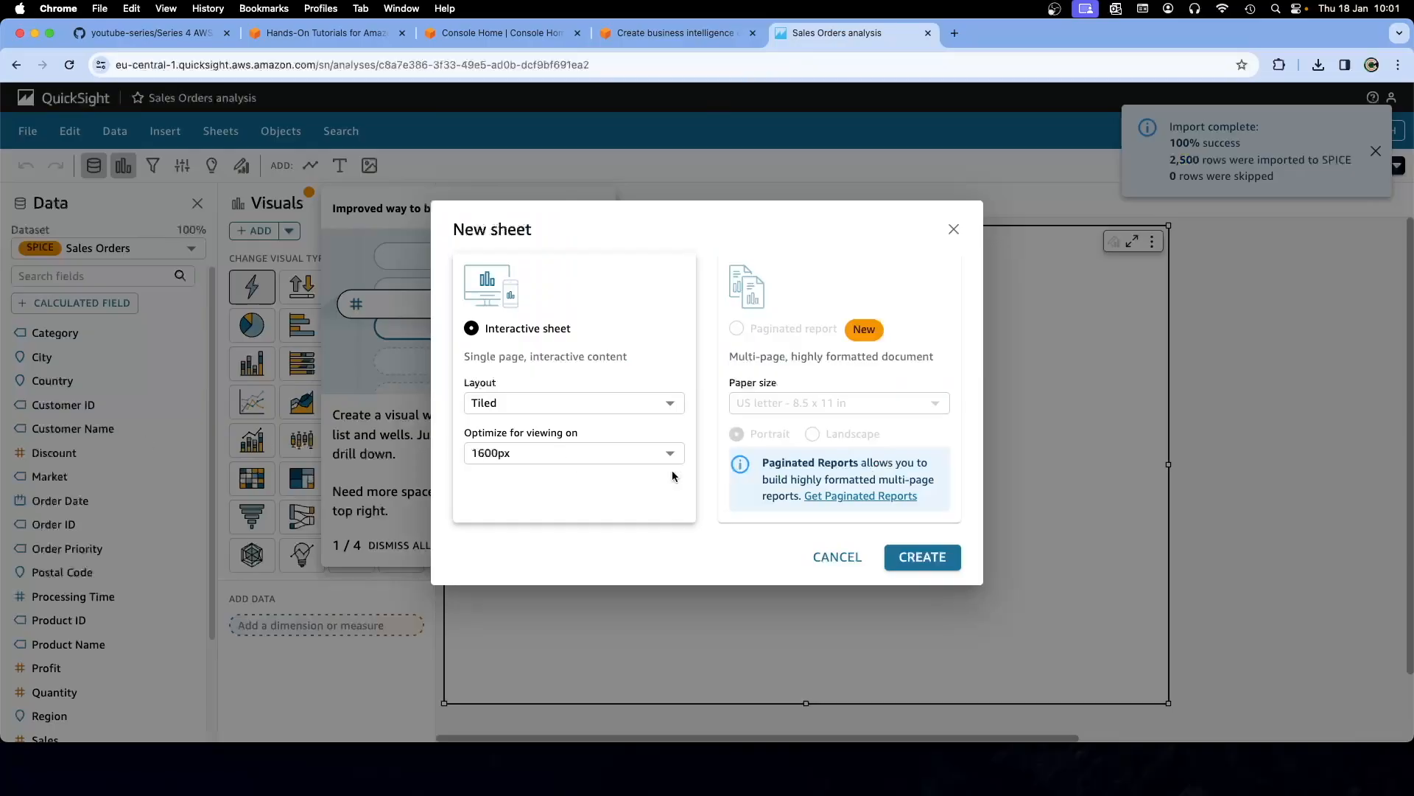
{"action": "left_click", "coordinate": [953, 230]}
{"action": "left_click", "coordinate": [596, 208]}
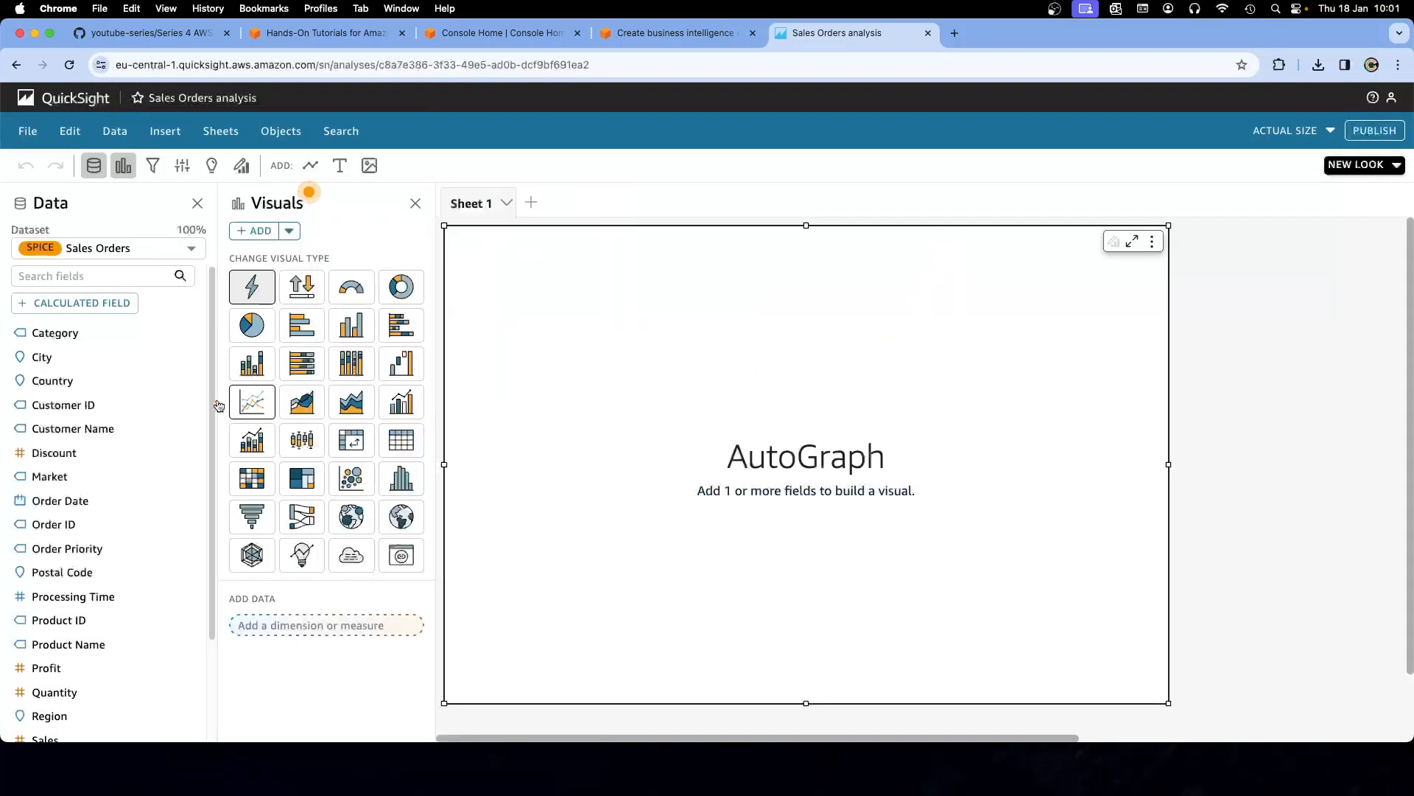
Add Customer ID to the AutoGraph so it charts Count of Records by Customer Id, checking the tutorial's Step 6
{"action": "left_click", "coordinate": [81, 405]}
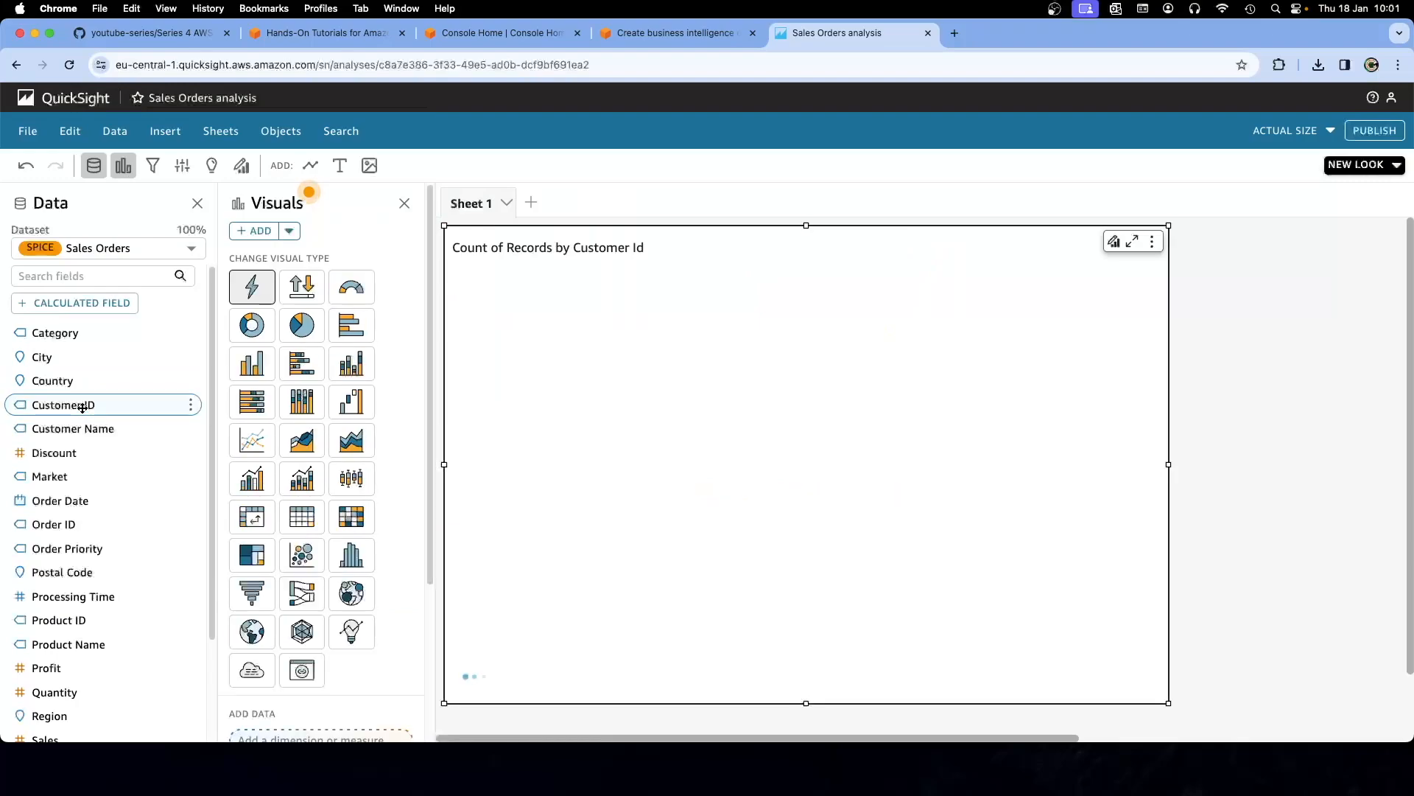
{"action": "left_click", "coordinate": [640, 41]}
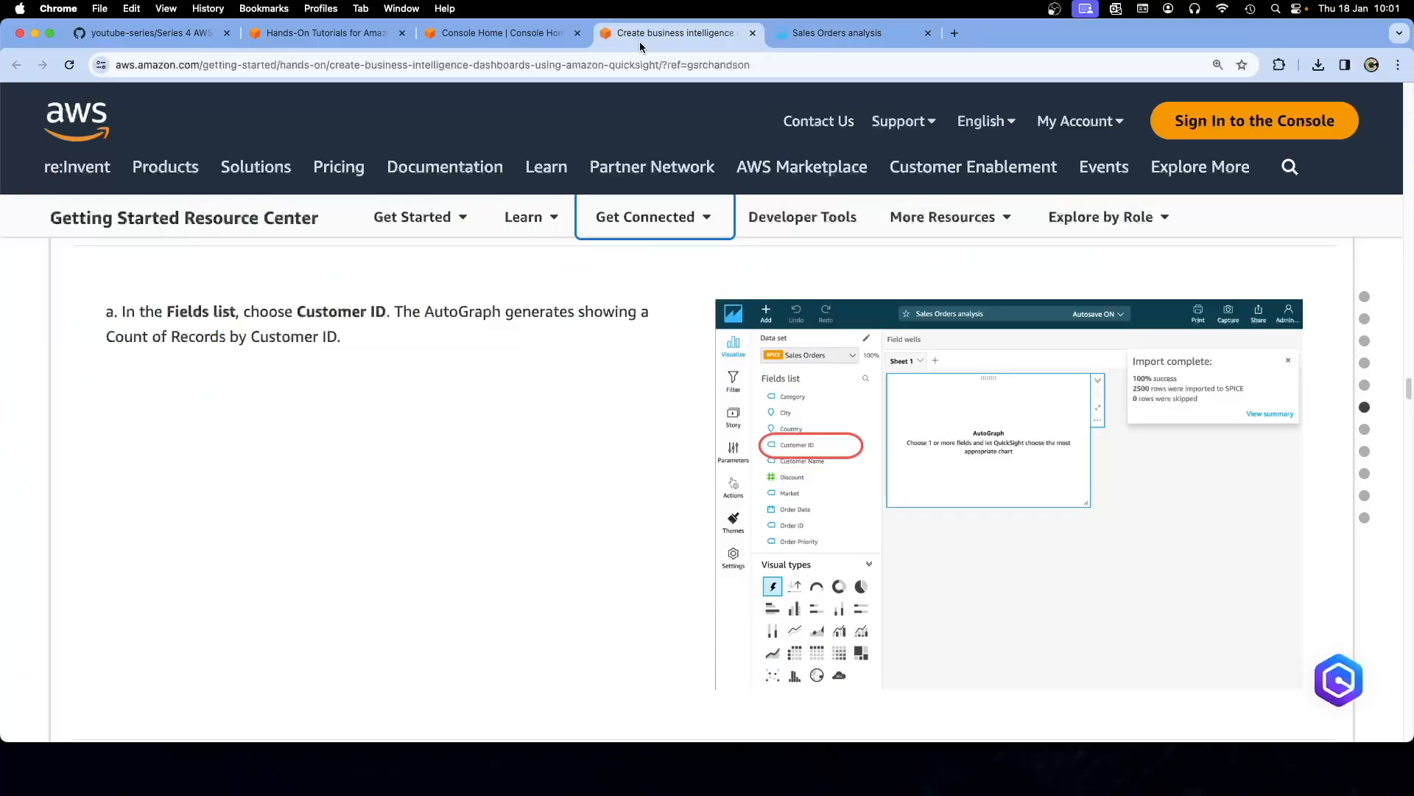
{"action": "left_click", "coordinate": [801, 41]}
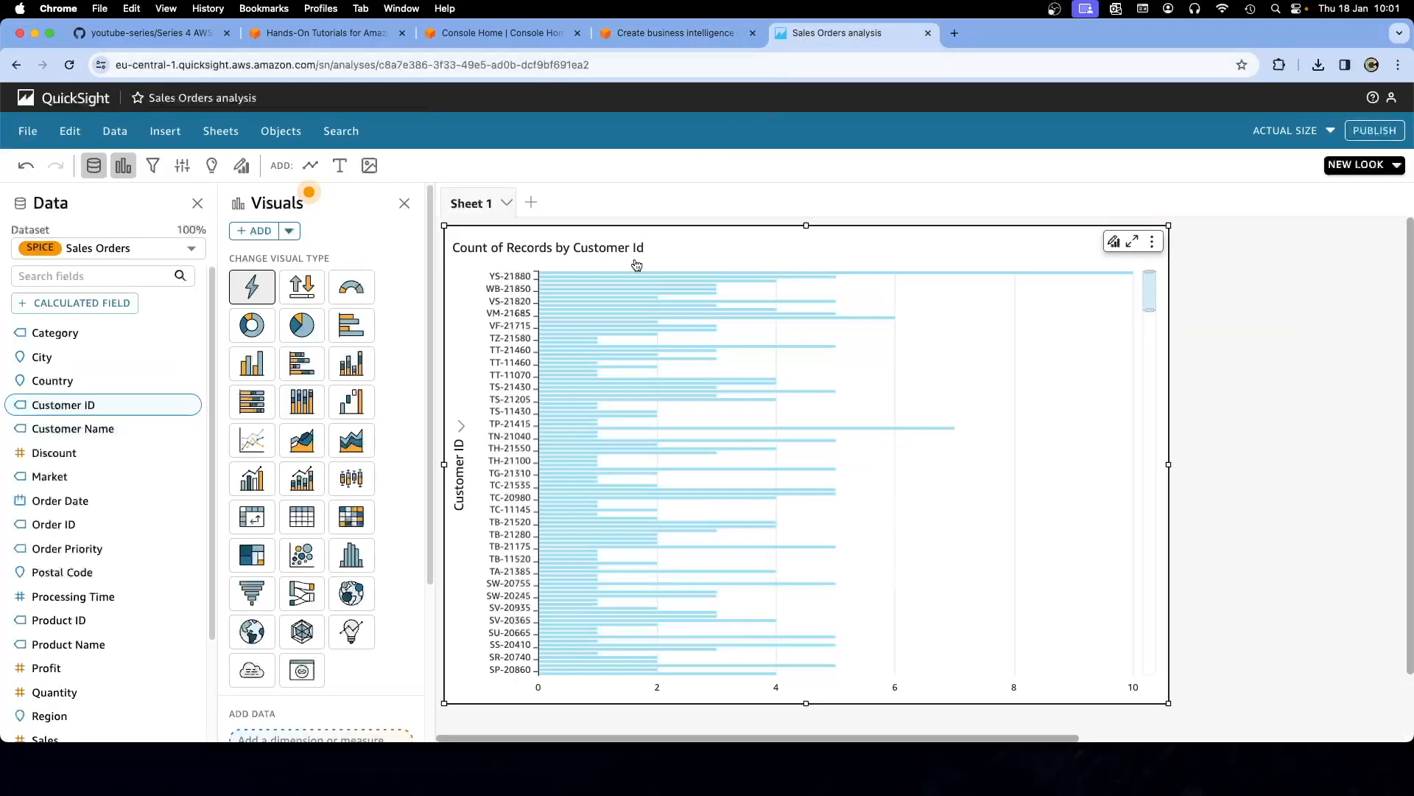
{"action": "left_click", "coordinate": [628, 35]}
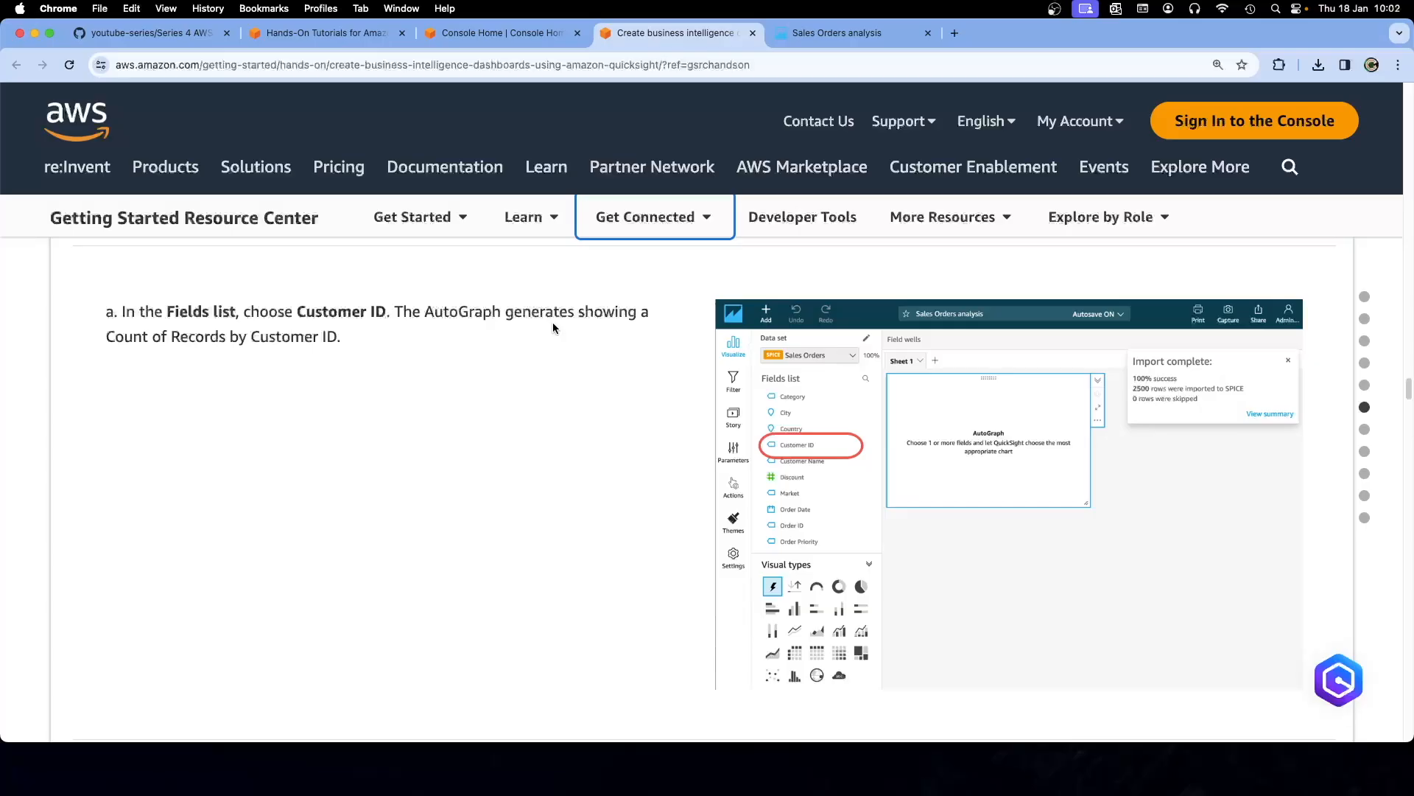
{"action": "left_click", "coordinate": [824, 35]}
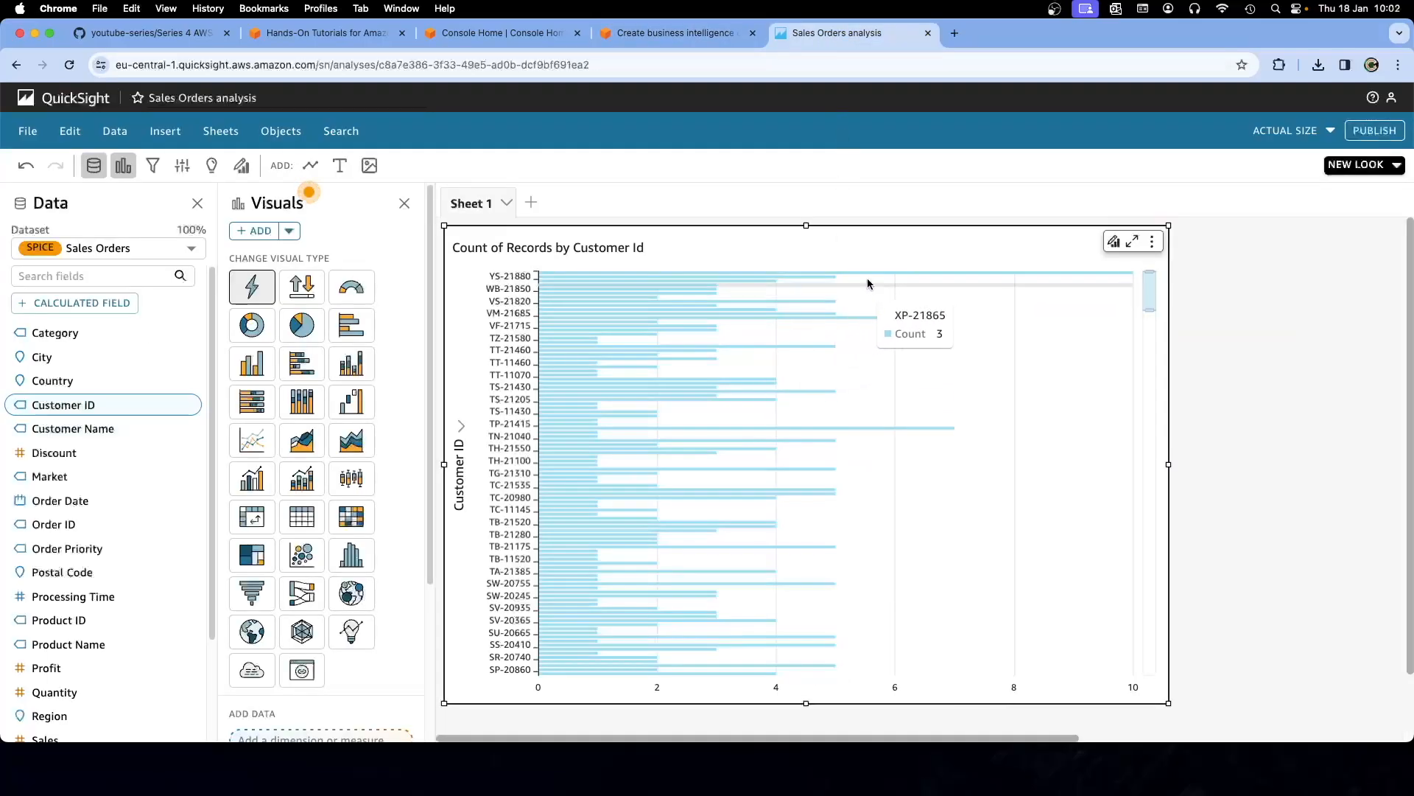
Look over the chart's Format visual options, then go back to the tutorial's step a
{"action": "left_click", "coordinate": [1114, 243]}
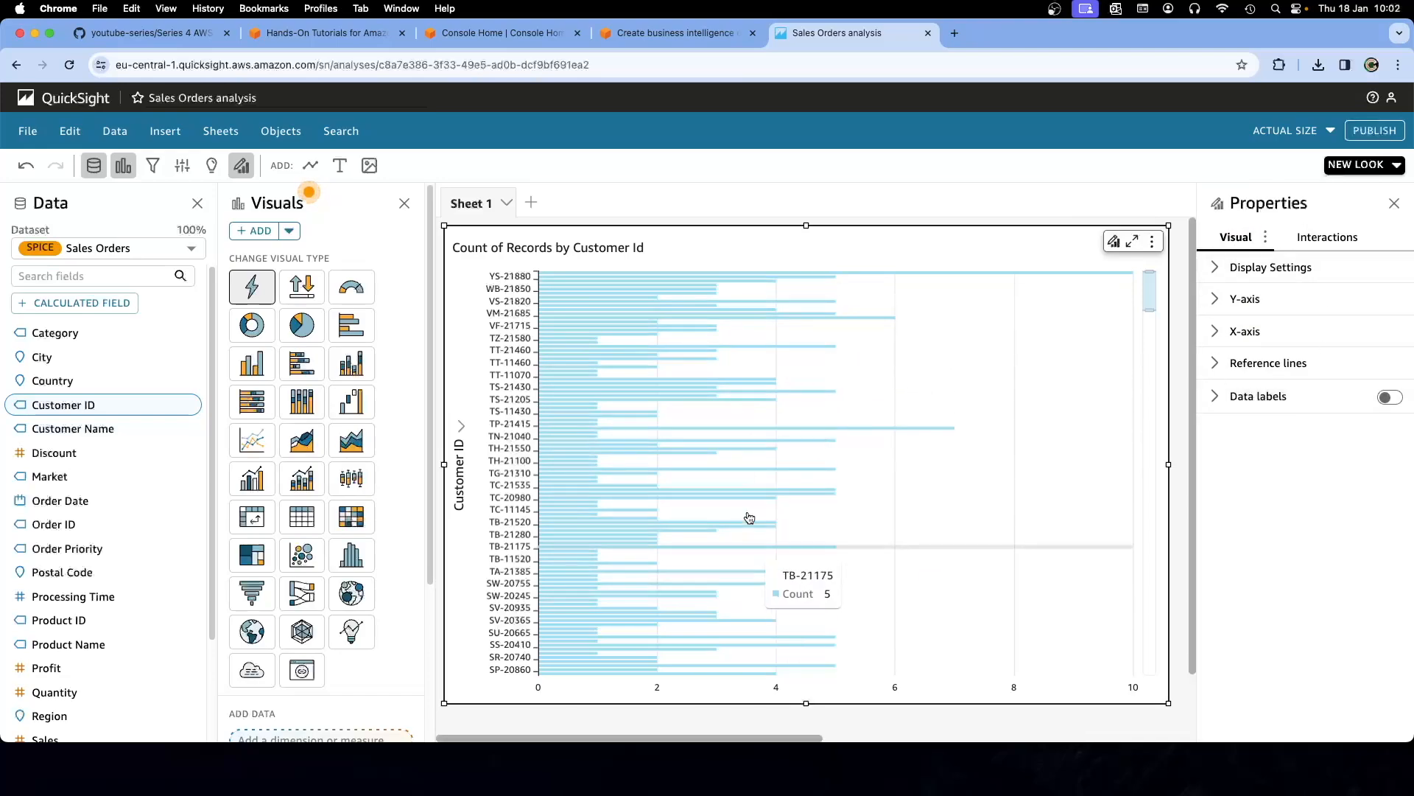
{"action": "left_click", "coordinate": [1395, 203]}
{"action": "left_click", "coordinate": [641, 33]}
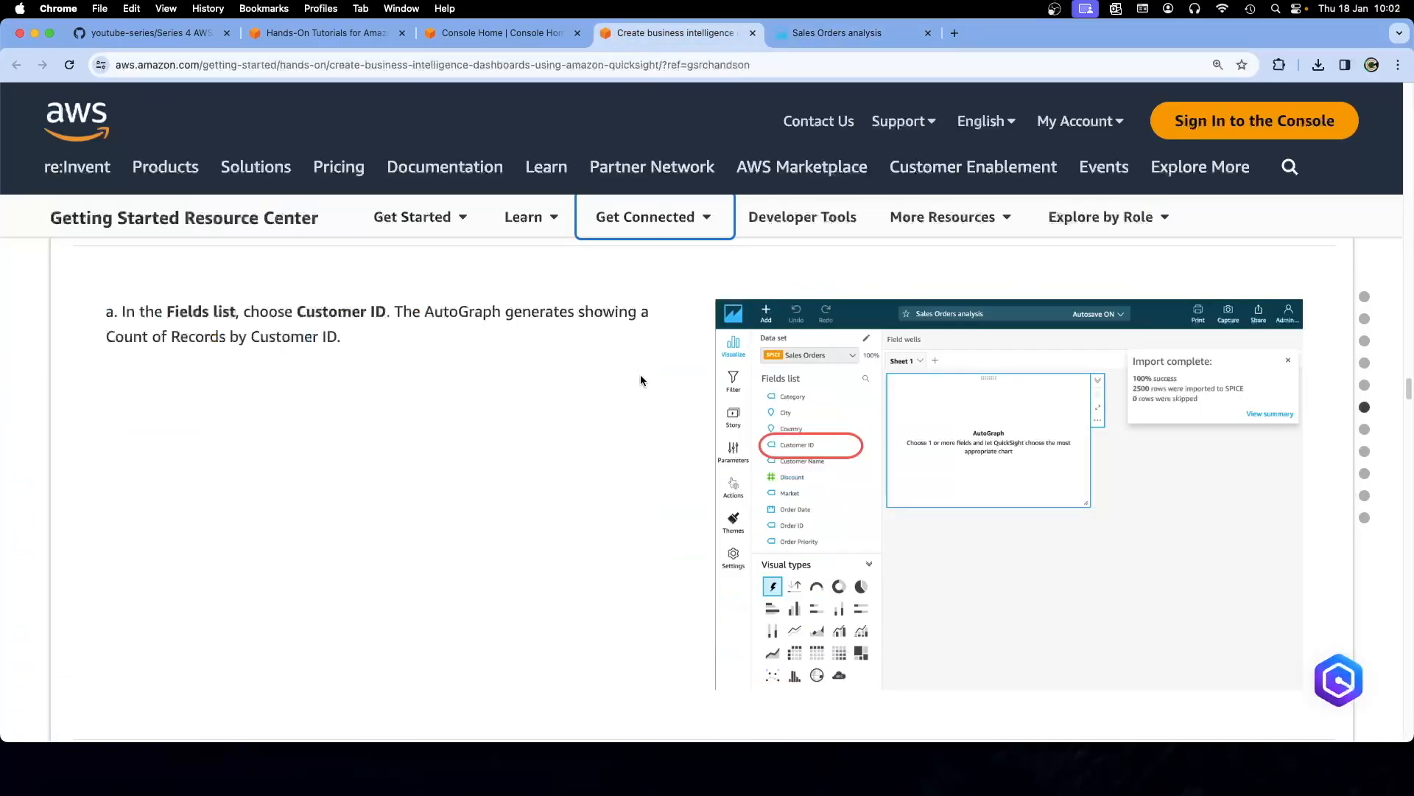
Following tutorial step b, resize the Customer Id chart wider and slightly shorter
{"action": "scroll", "coordinate": [644, 392], "scroll_direction": "down", "scroll_amount": 5}
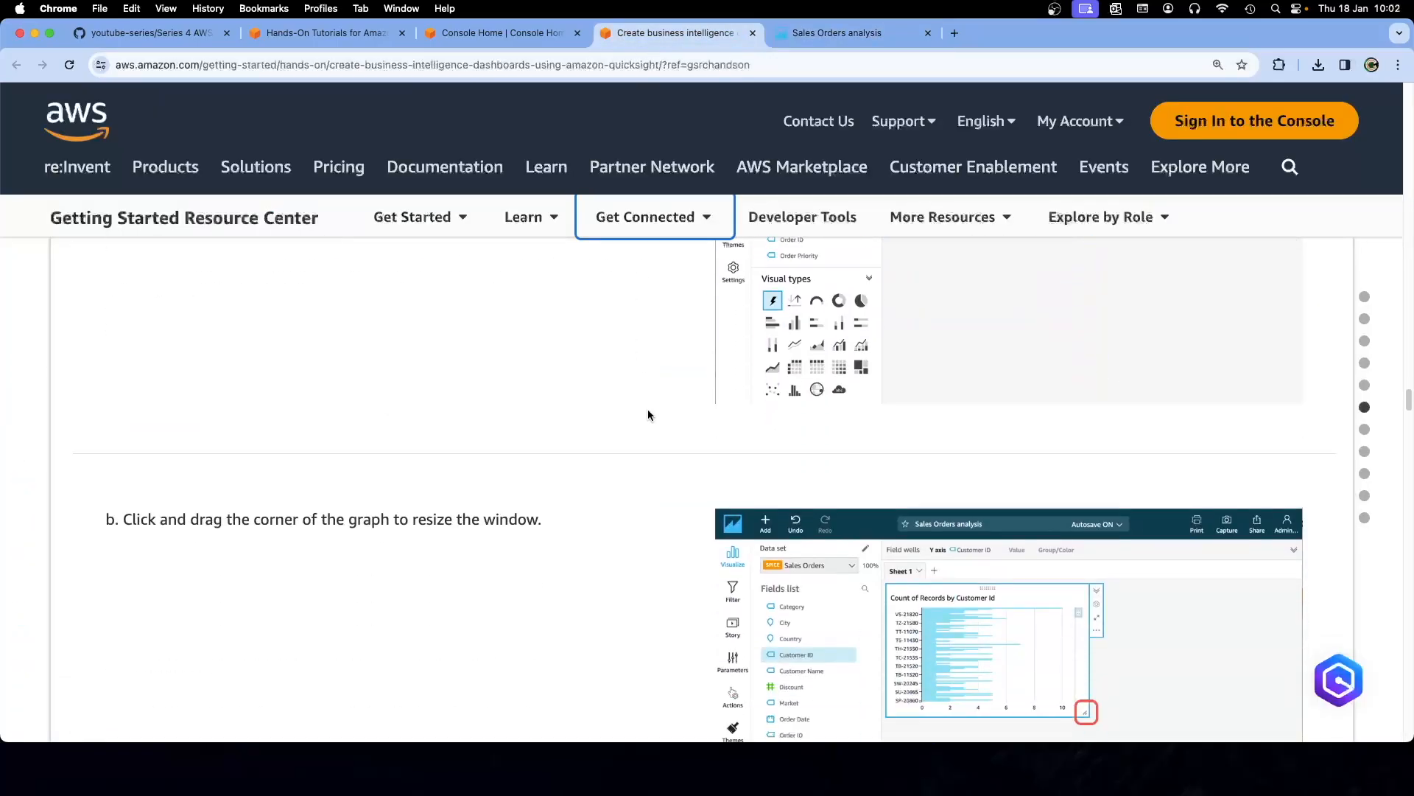
{"action": "scroll", "coordinate": [647, 413], "scroll_direction": "down", "scroll_amount": 3}
{"action": "scroll", "coordinate": [648, 413], "scroll_direction": "up", "scroll_amount": 1}
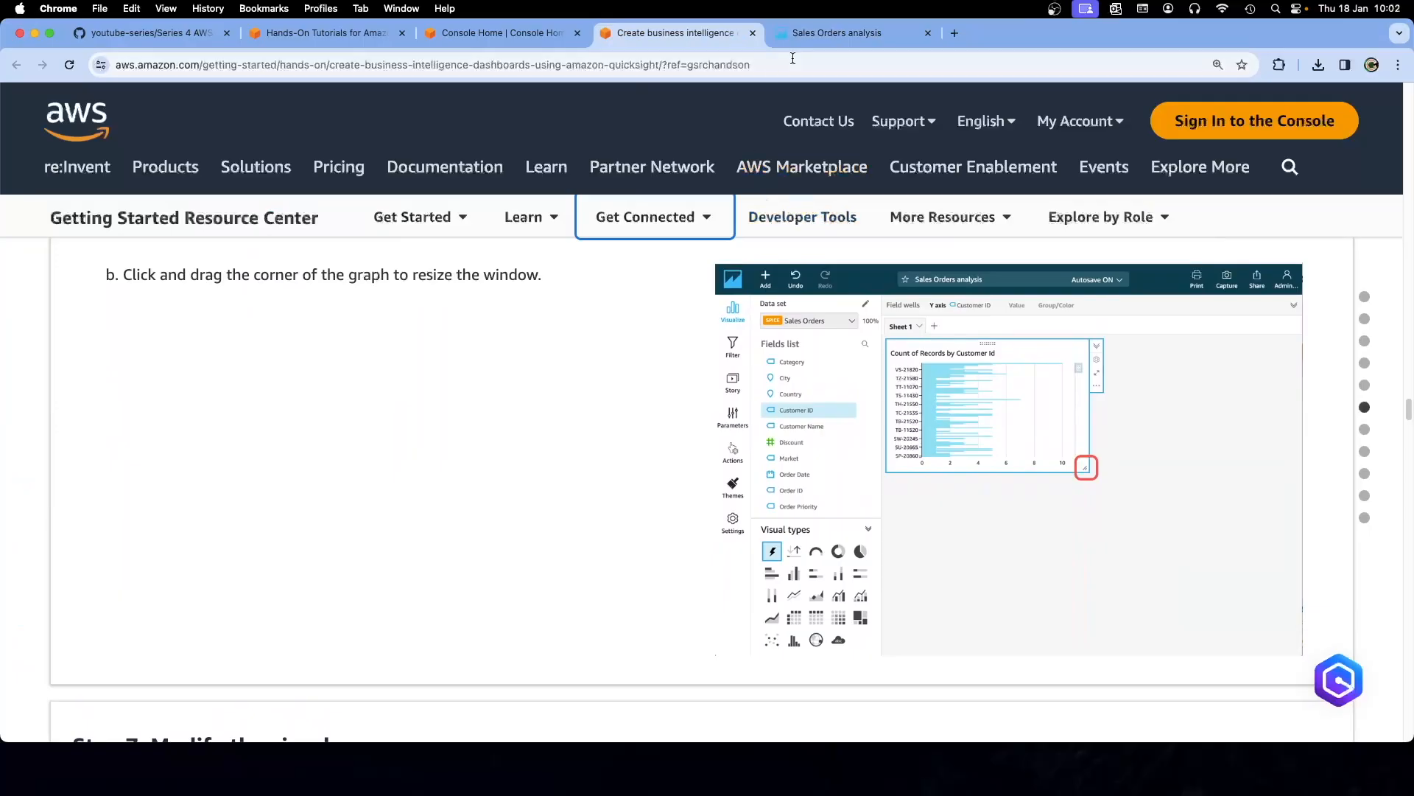
{"action": "left_click", "coordinate": [836, 32]}
{"action": "left_click_drag", "start_coordinate": [1163, 702], "coordinate": [1333, 672]}
{"action": "left_click_drag", "start_coordinate": [1311, 288], "coordinate": [1254, 265]}
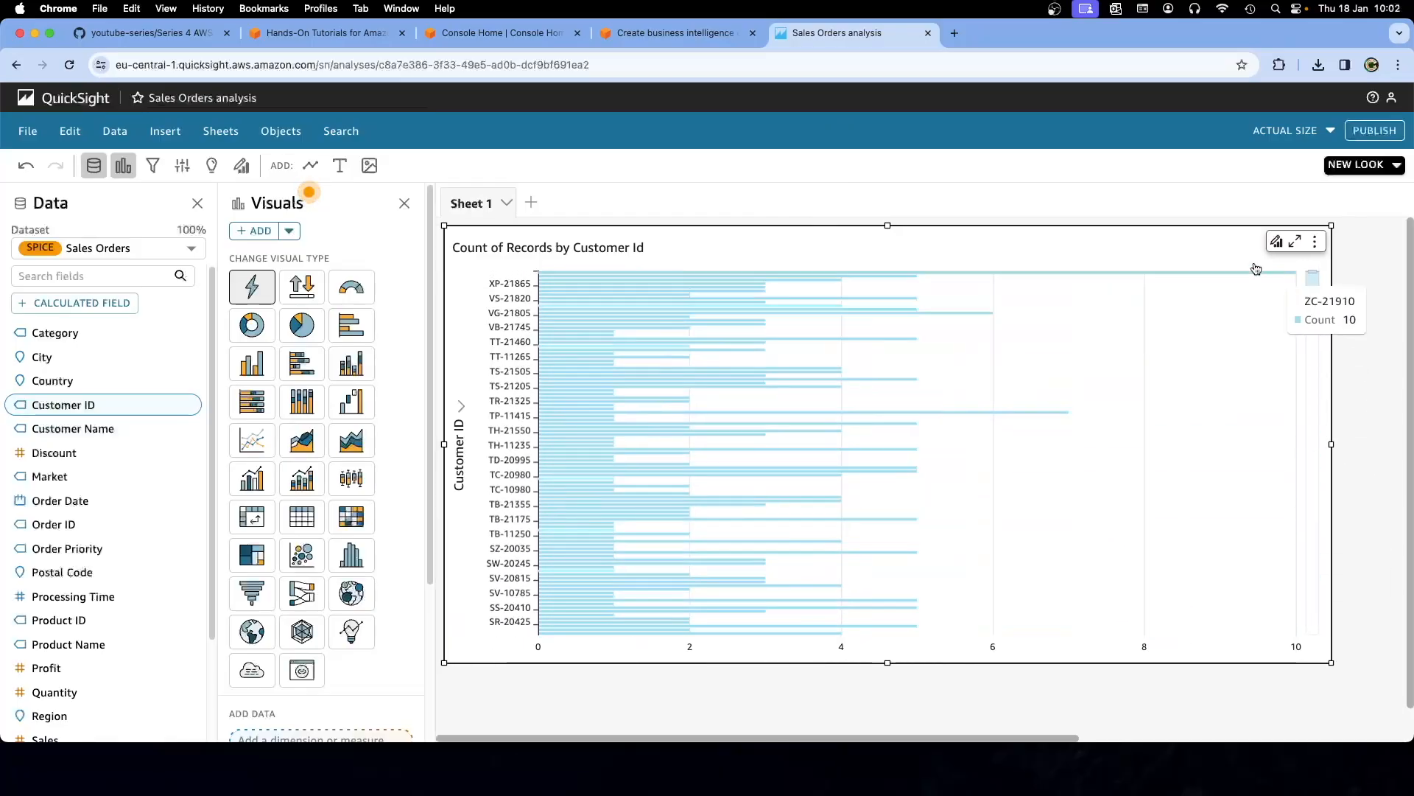
{"action": "left_click", "coordinate": [644, 37]}
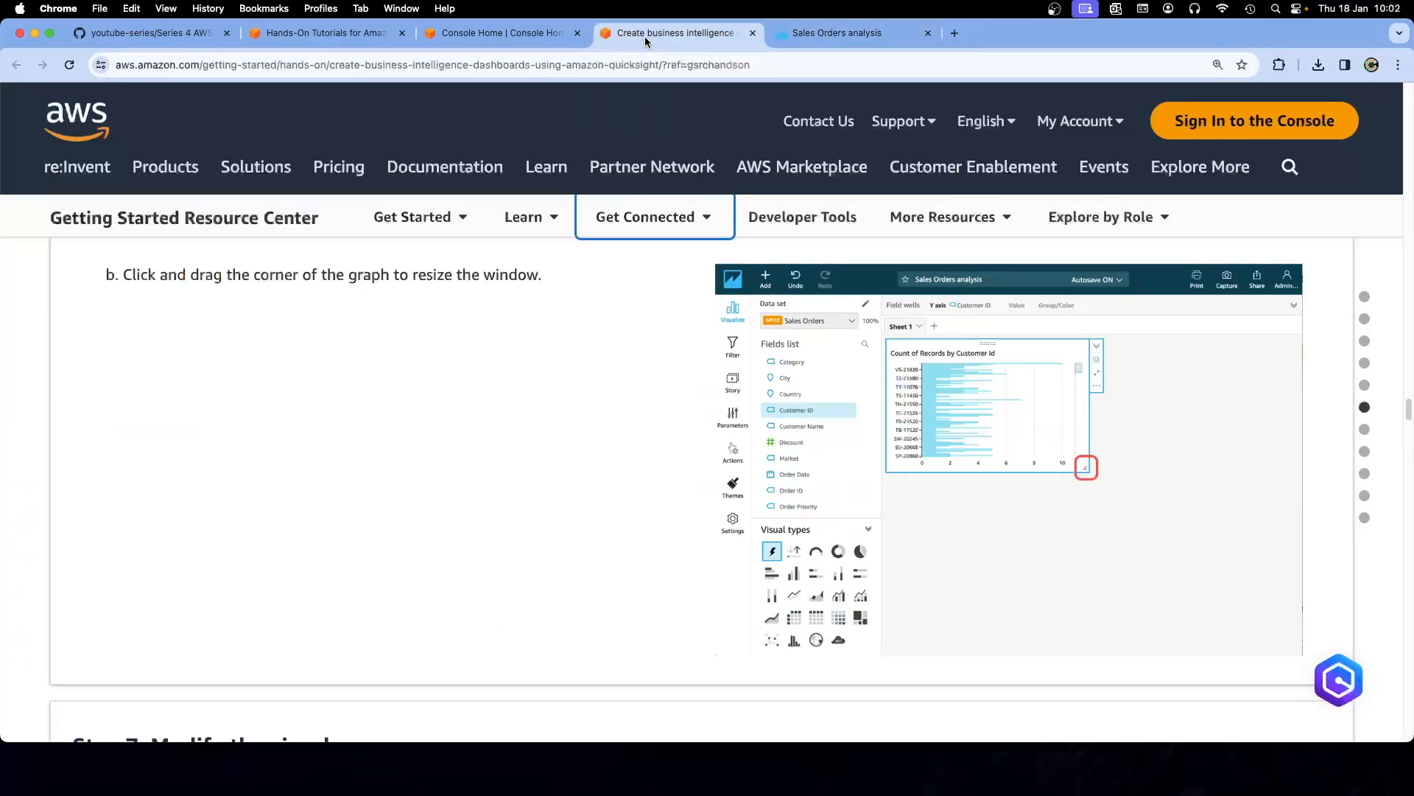
Scroll through the tutorial, return to the Sales Orders analysis, and widen the Data field panel slightly
{"action": "scroll", "coordinate": [635, 423], "scroll_direction": "down", "scroll_amount": 5}
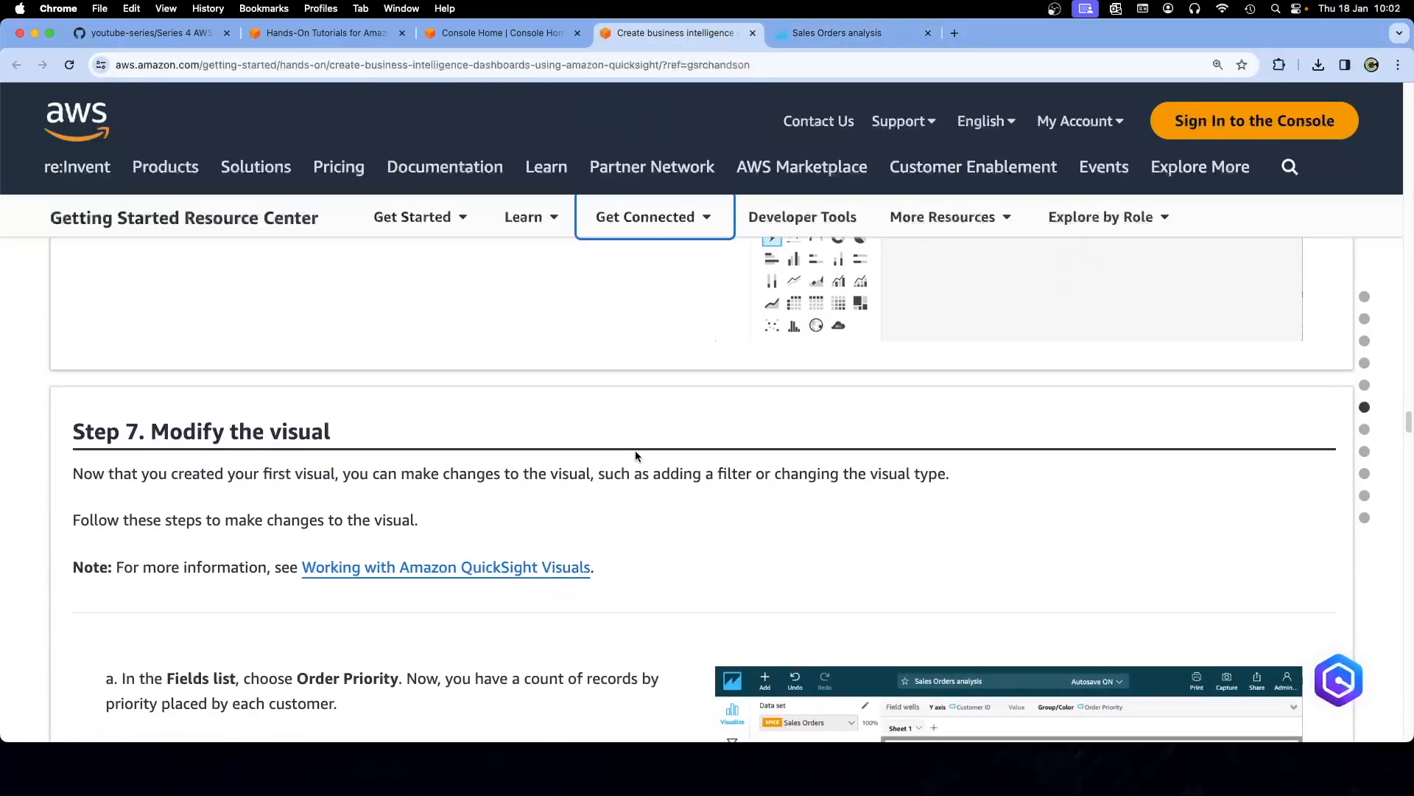
{"action": "scroll", "coordinate": [635, 452], "scroll_direction": "down", "scroll_amount": 2}
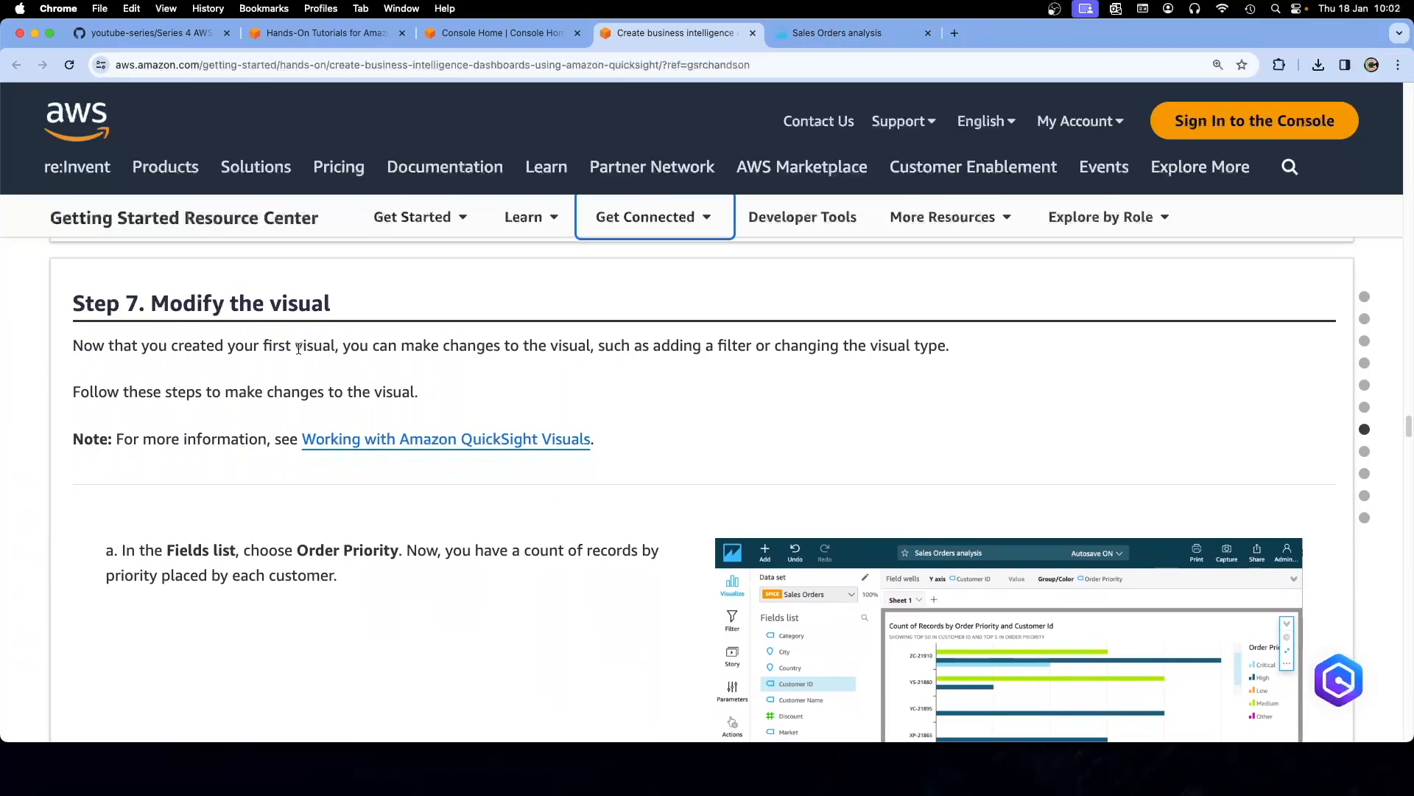
{"action": "scroll", "coordinate": [528, 400], "scroll_direction": "down", "scroll_amount": 1}
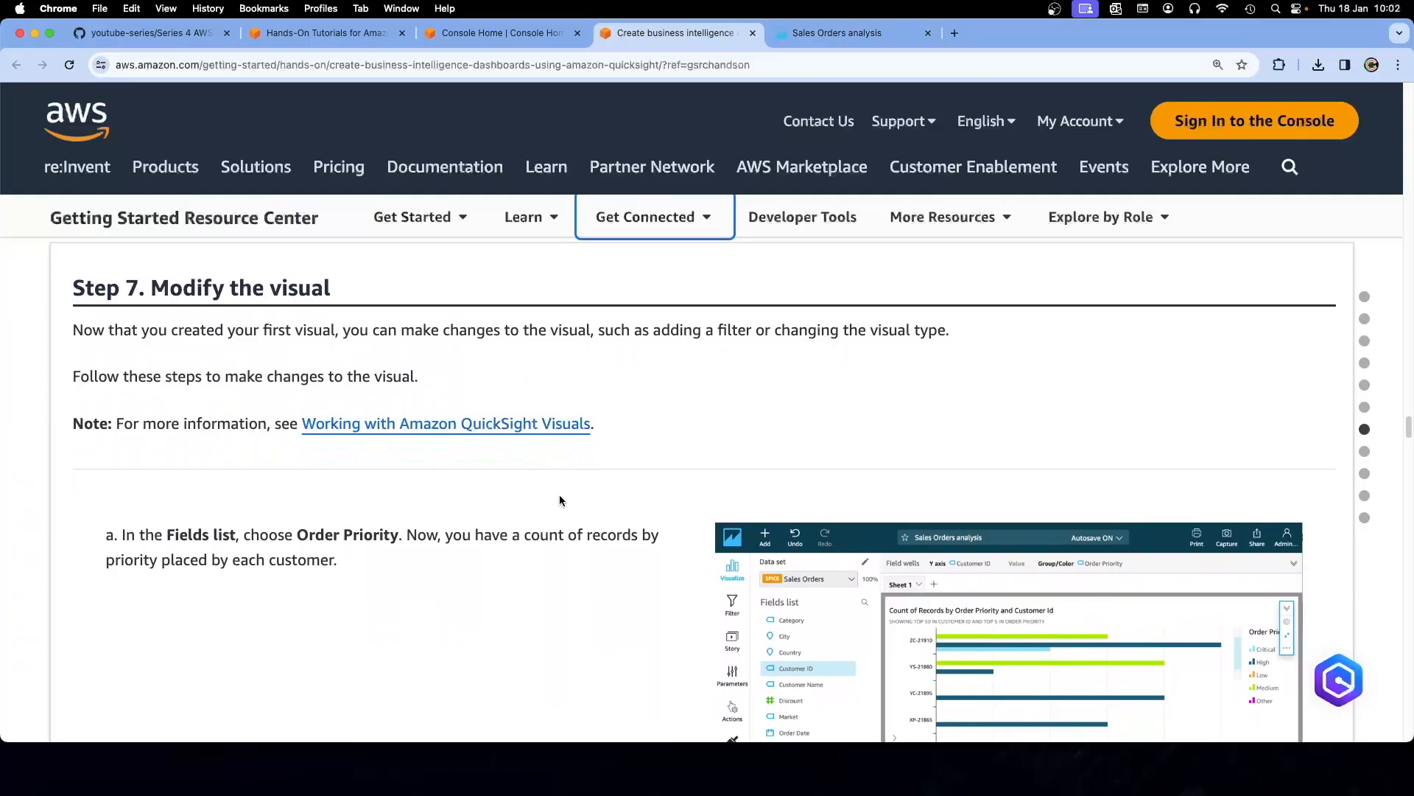
{"action": "scroll", "coordinate": [559, 500], "scroll_direction": "down", "scroll_amount": 2}
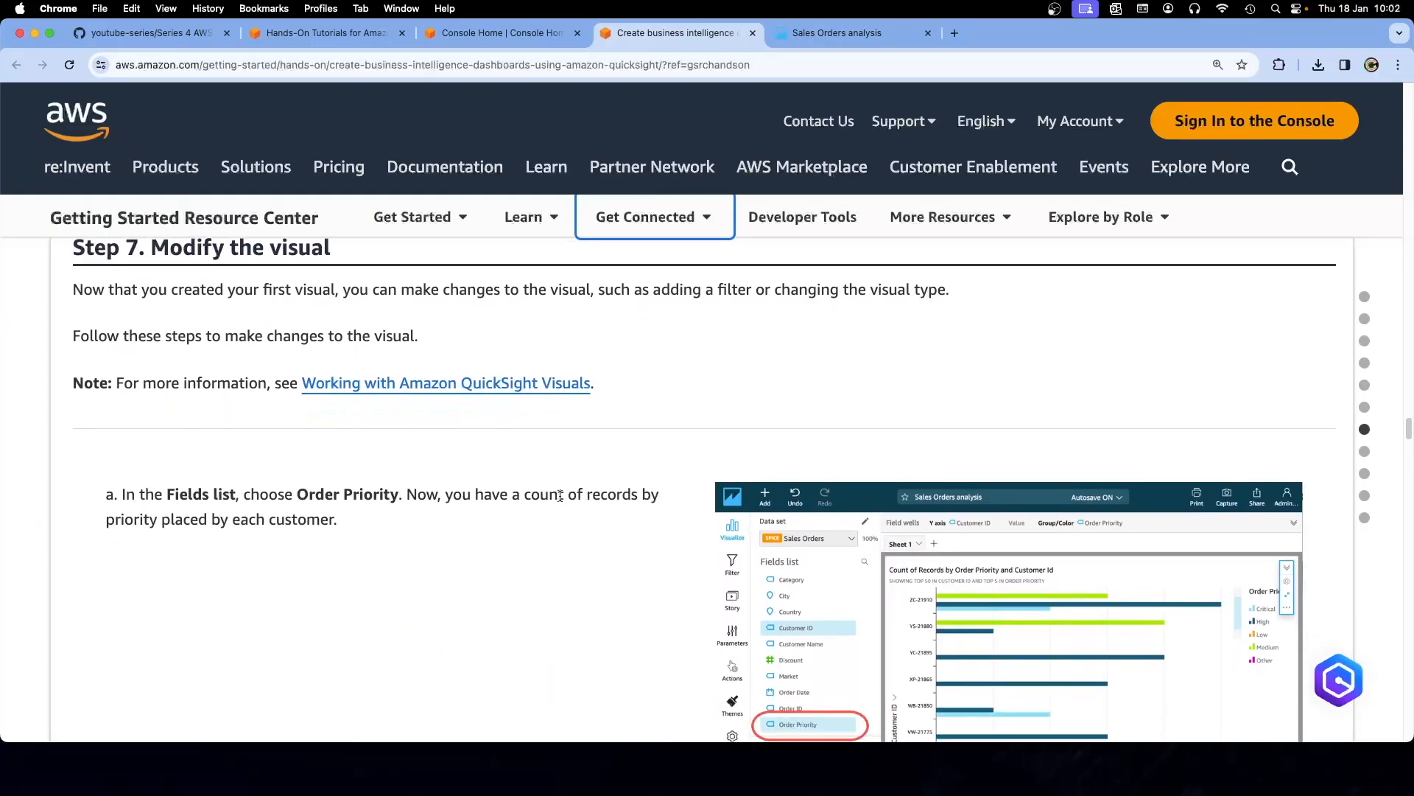
{"action": "scroll", "coordinate": [559, 496], "scroll_direction": "down", "scroll_amount": 5}
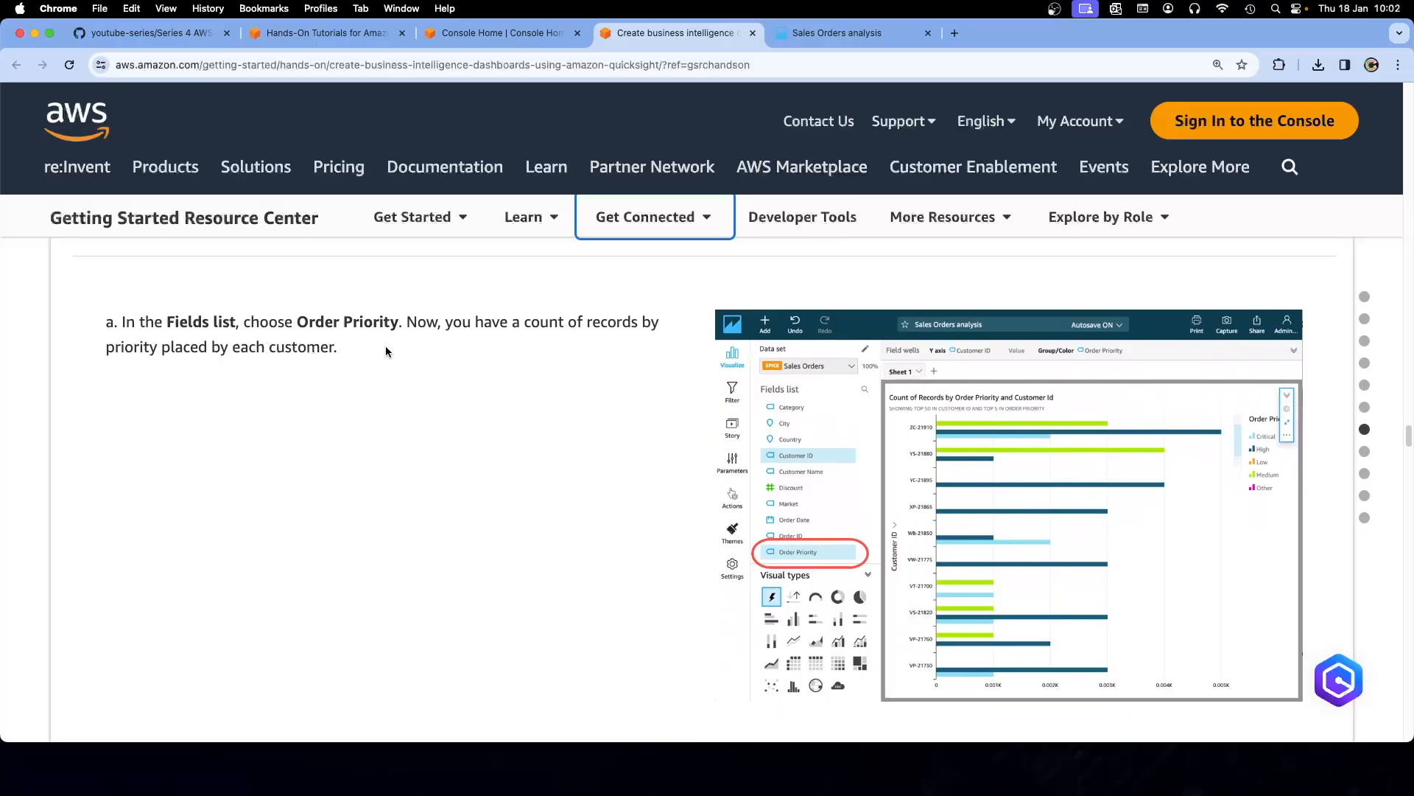
{"action": "left_click", "coordinate": [802, 35]}
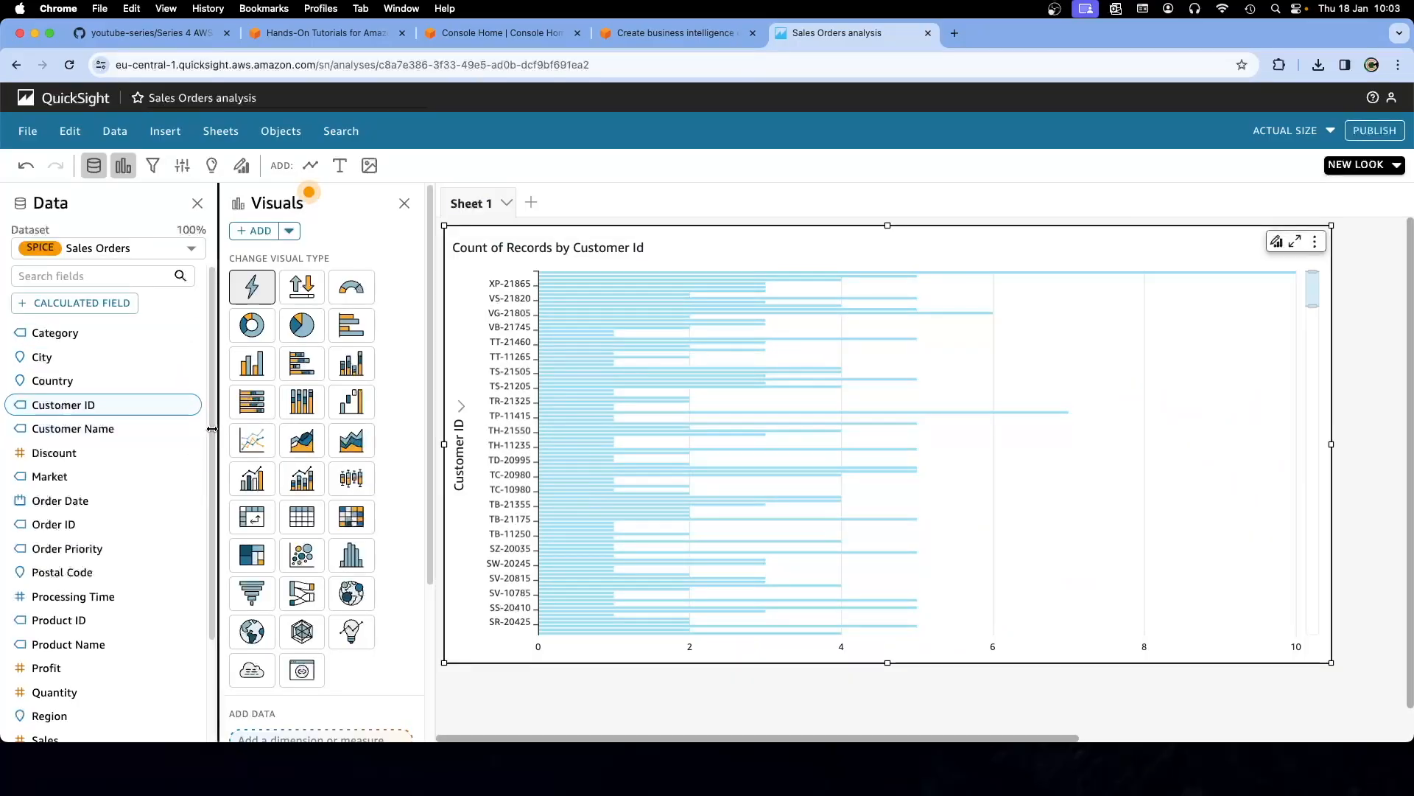
{"action": "left_click_drag", "start_coordinate": [213, 479], "coordinate": [217, 504]}
Add Order Priority to the Customer Id bar chart, then return to the tutorial
{"action": "scroll", "coordinate": [139, 491], "scroll_direction": "down", "scroll_amount": 5}
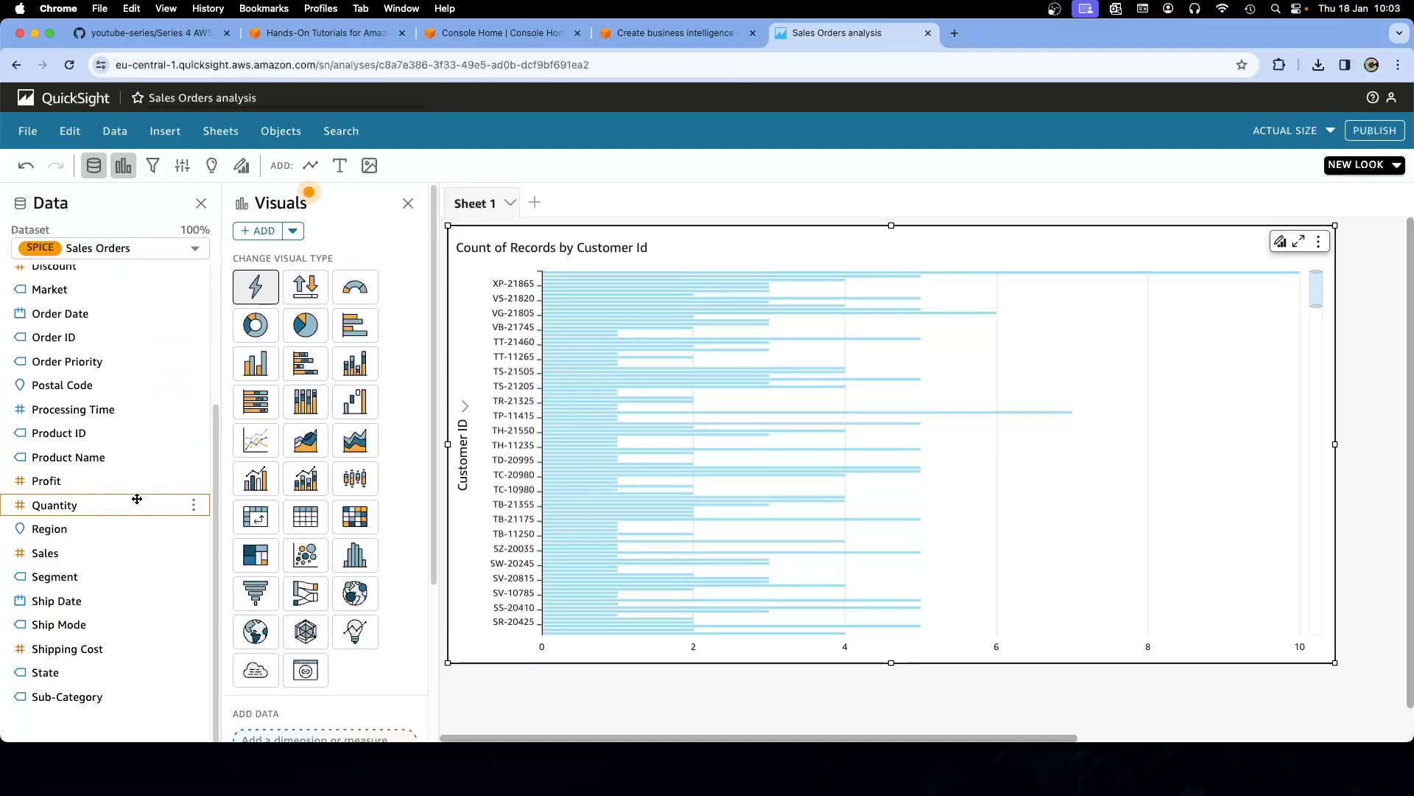
{"action": "left_click", "coordinate": [74, 363]}
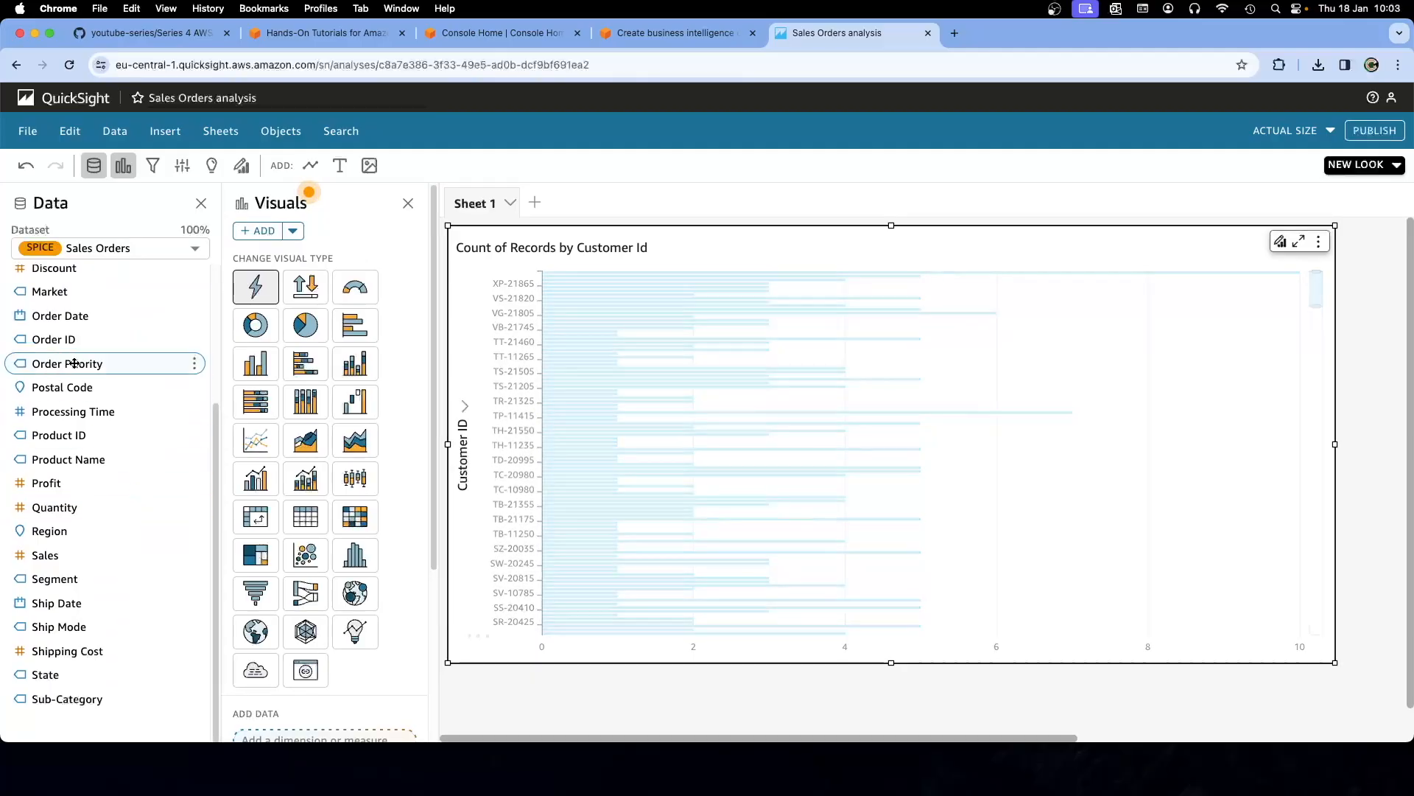
{"action": "left_click", "coordinate": [677, 33]}
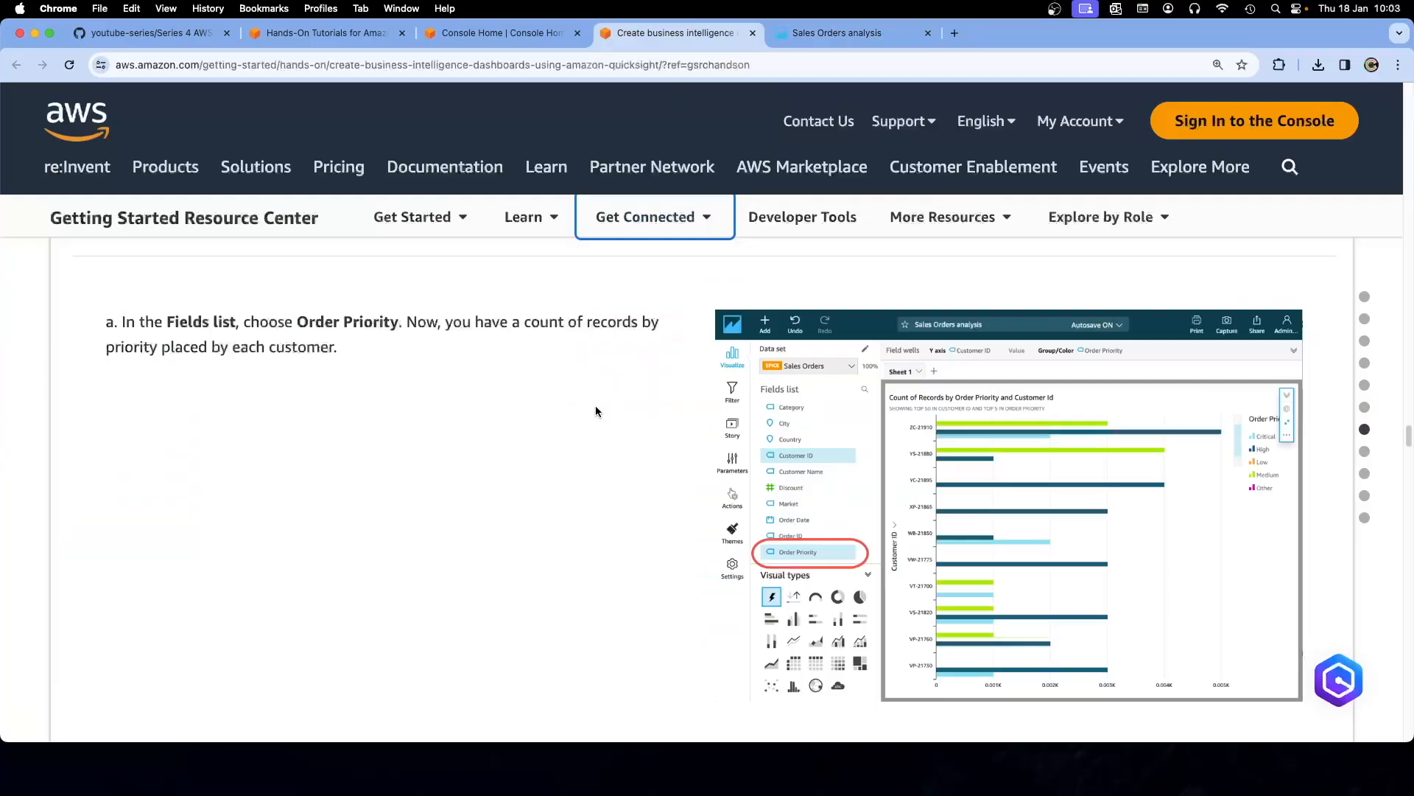
Read the tutorial's step b on filtering by Country, then return to the Sales Orders analysis
{"action": "scroll", "coordinate": [608, 443], "scroll_direction": "down", "scroll_amount": 5}
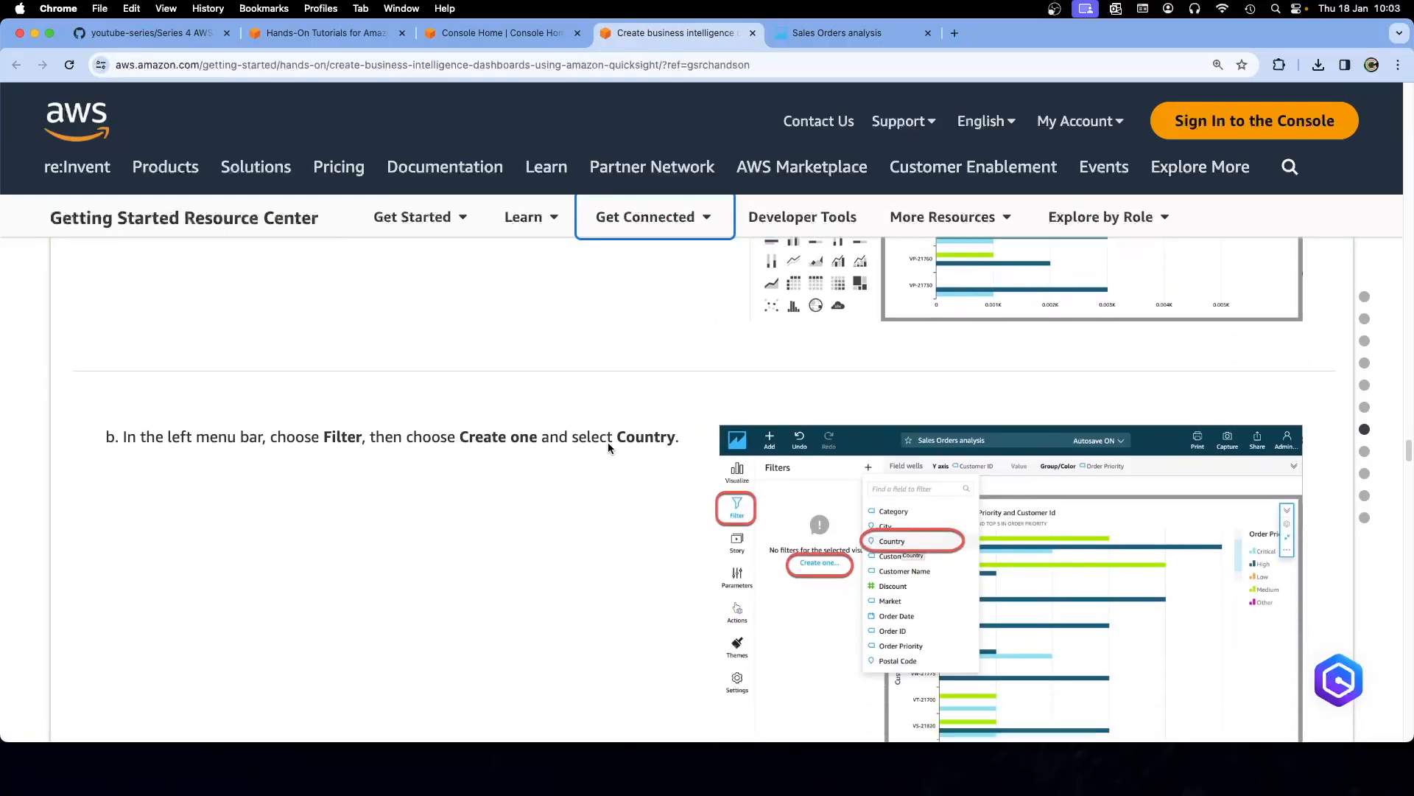
{"action": "scroll", "coordinate": [608, 456], "scroll_direction": "down", "scroll_amount": 3}
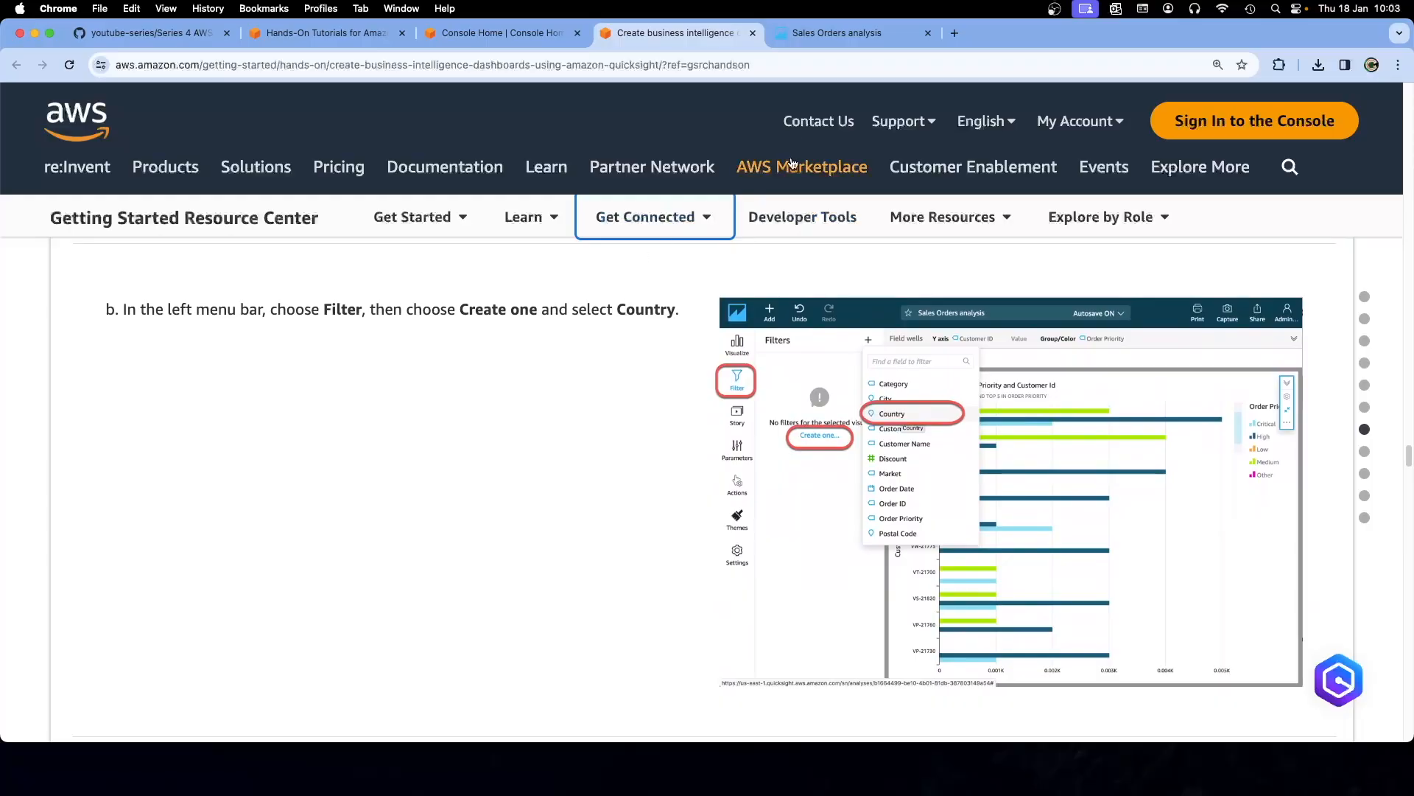
{"action": "double_click", "coordinate": [629, 313]}
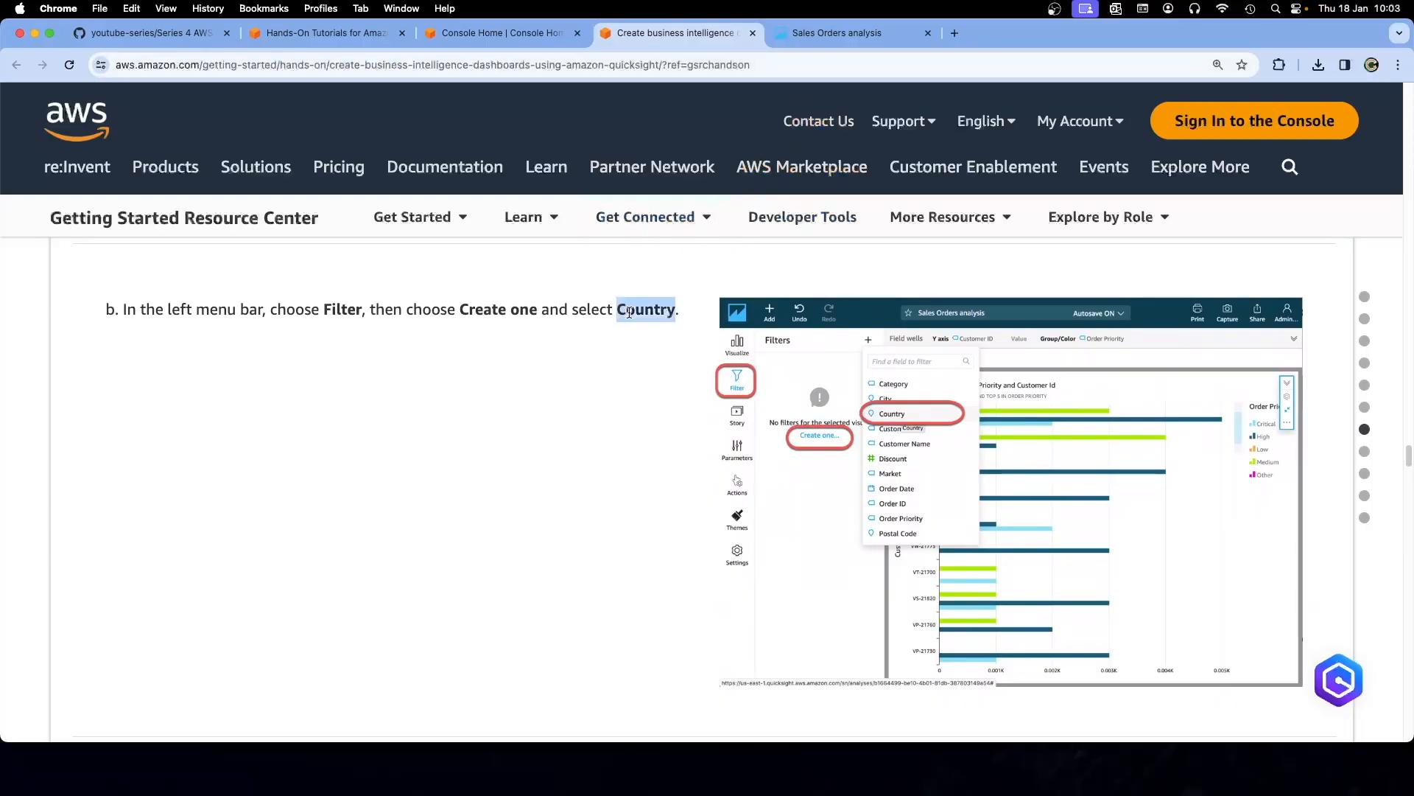
{"action": "left_click", "coordinate": [837, 32]}
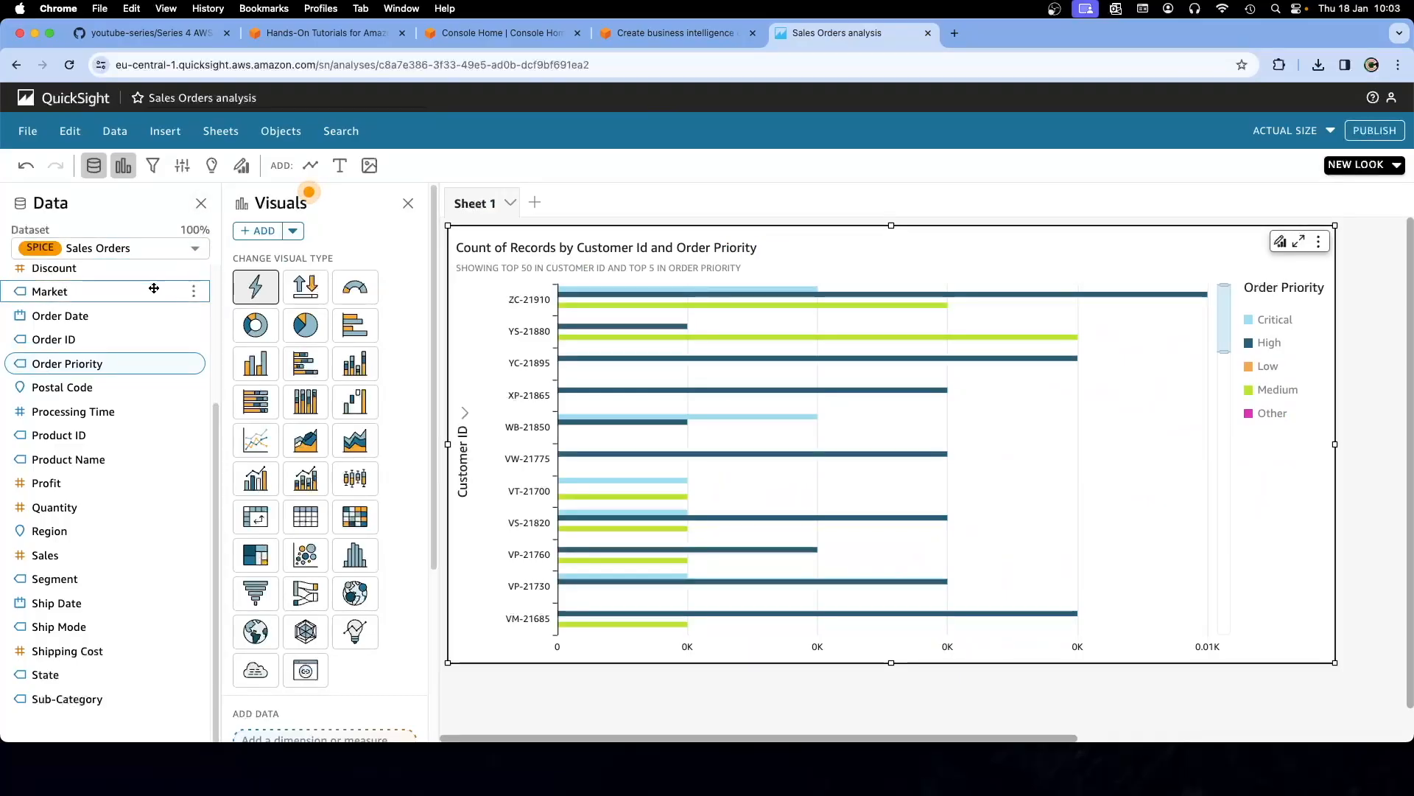
Add an Order Priority filter and a Country filter to the customer chart
{"action": "scroll", "coordinate": [163, 318], "scroll_direction": "up", "scroll_amount": 5}
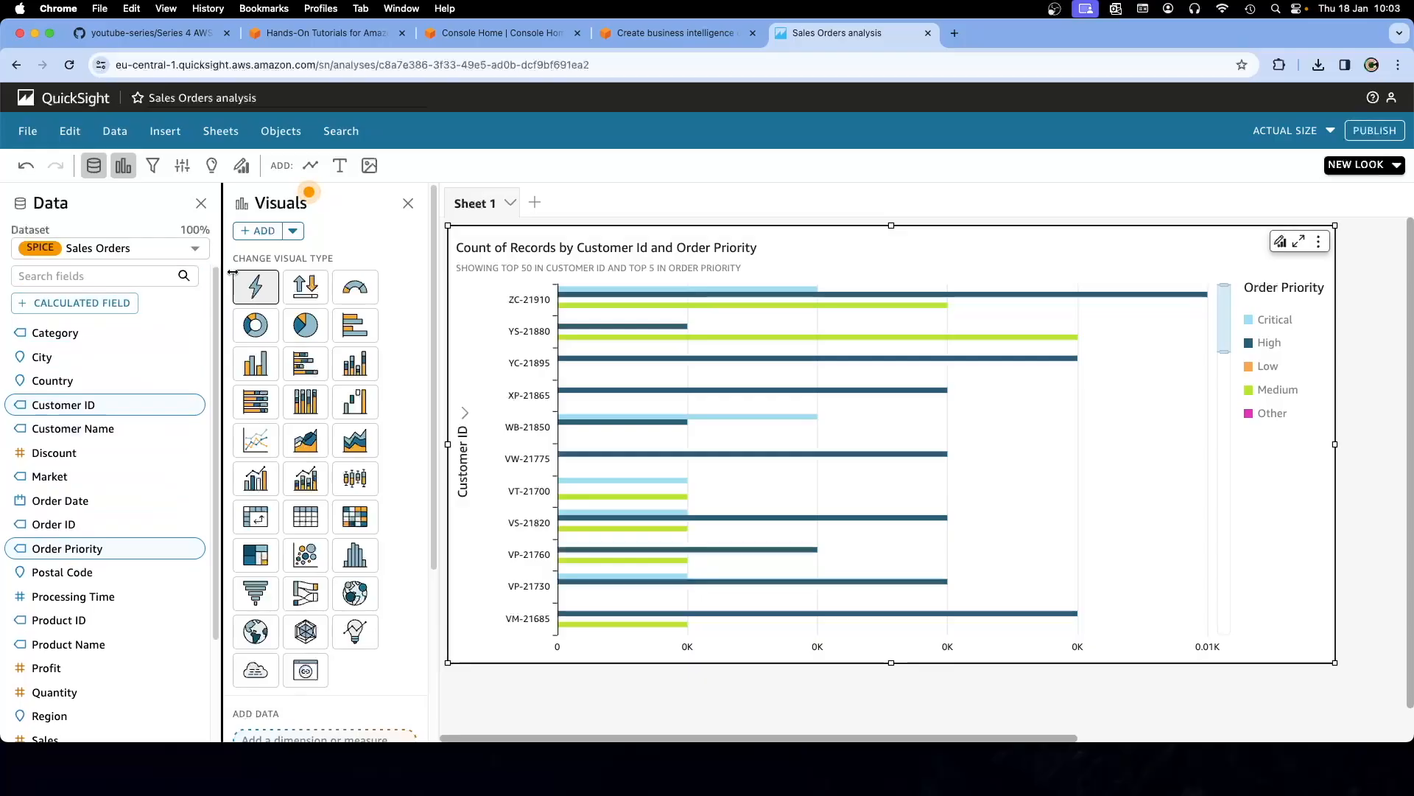
{"action": "left_click", "coordinate": [292, 231]}
{"action": "left_click", "coordinate": [330, 229]}
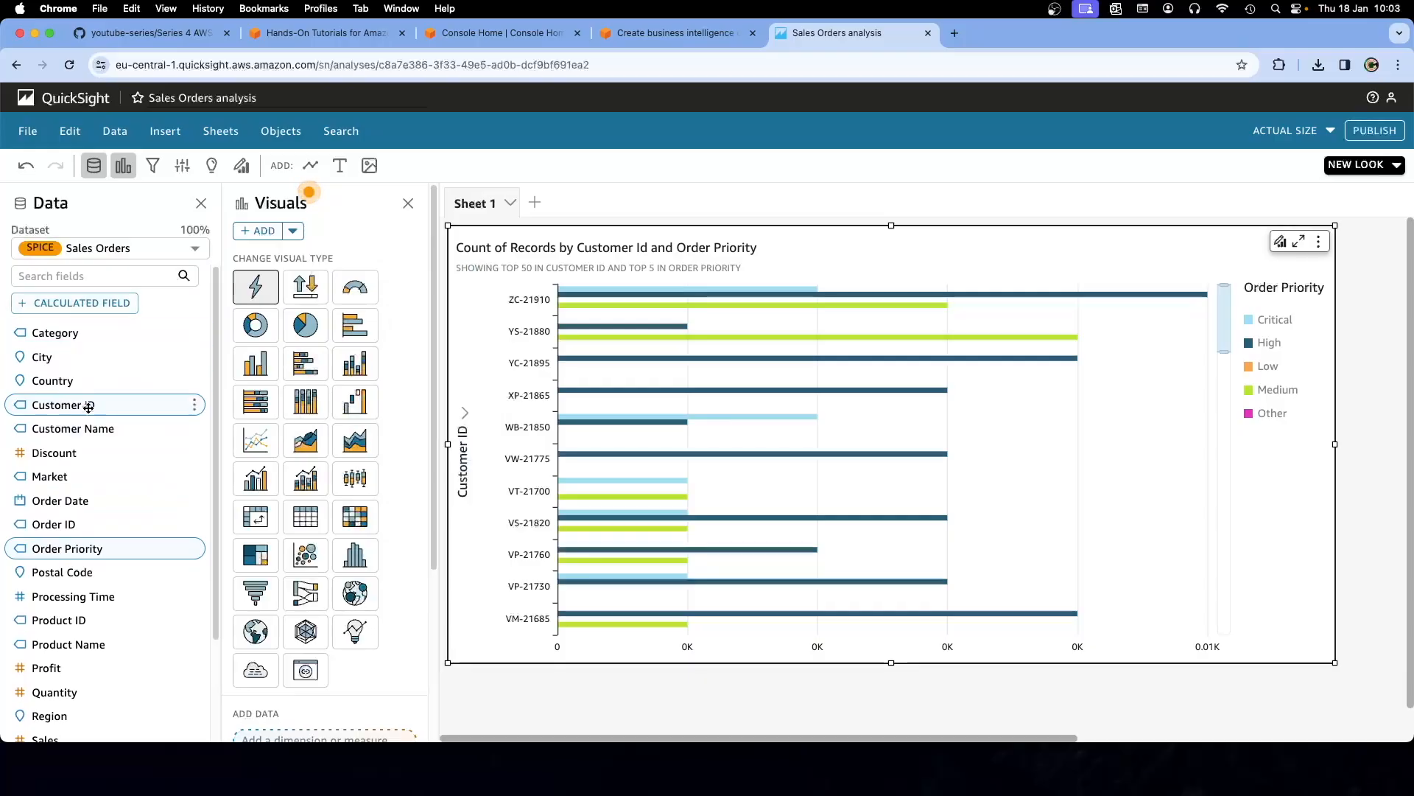
{"action": "left_click", "coordinate": [195, 548]}
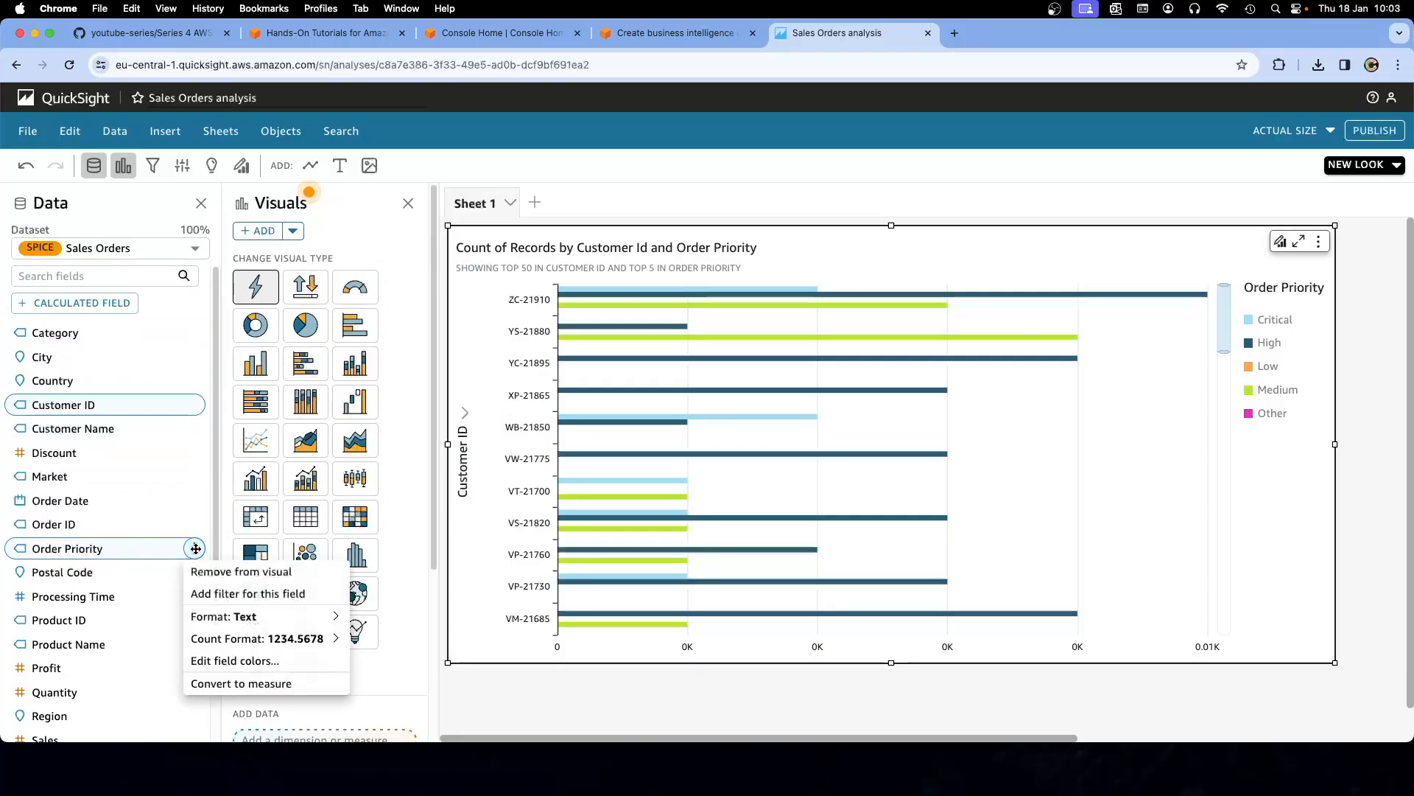
{"action": "left_click", "coordinate": [225, 596]}
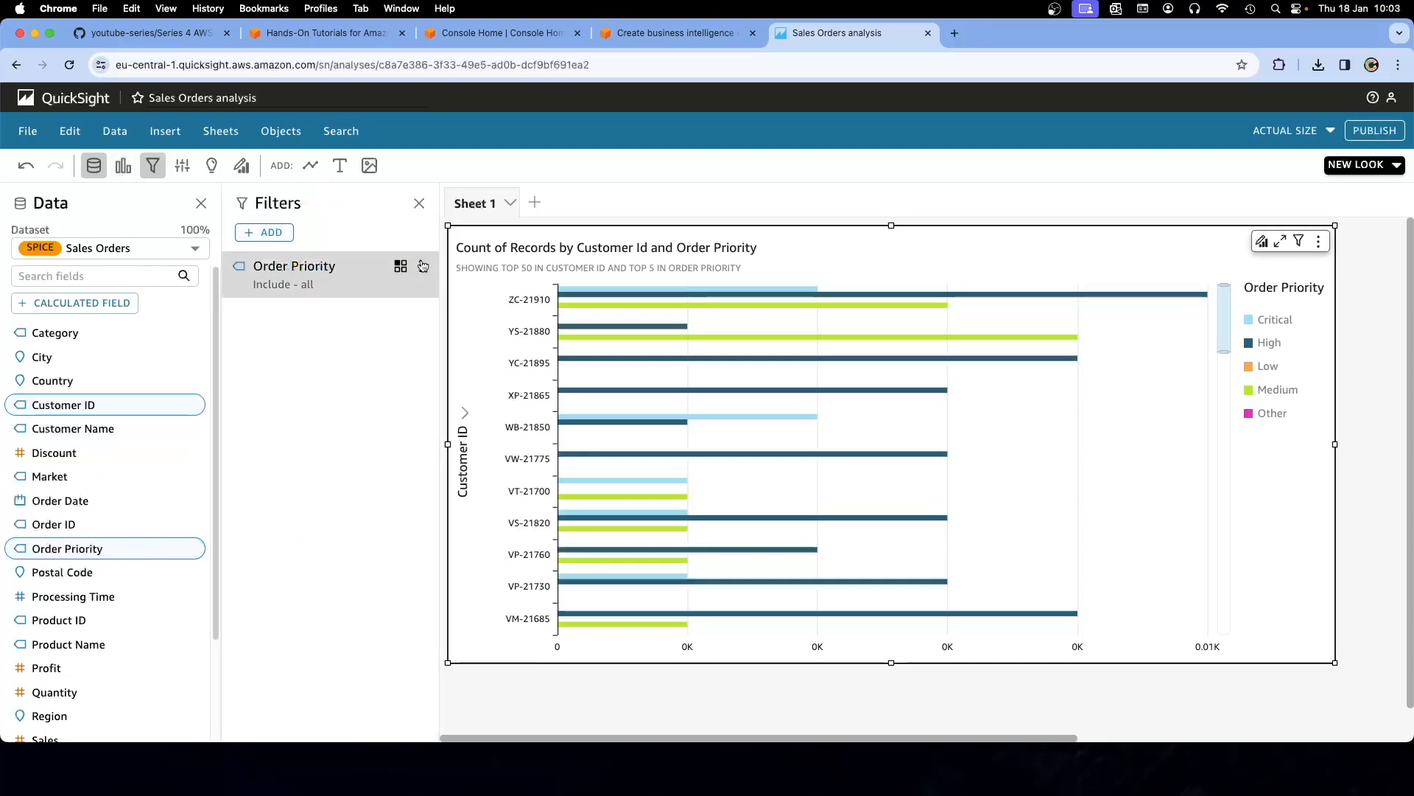
{"action": "left_click", "coordinate": [273, 233]}
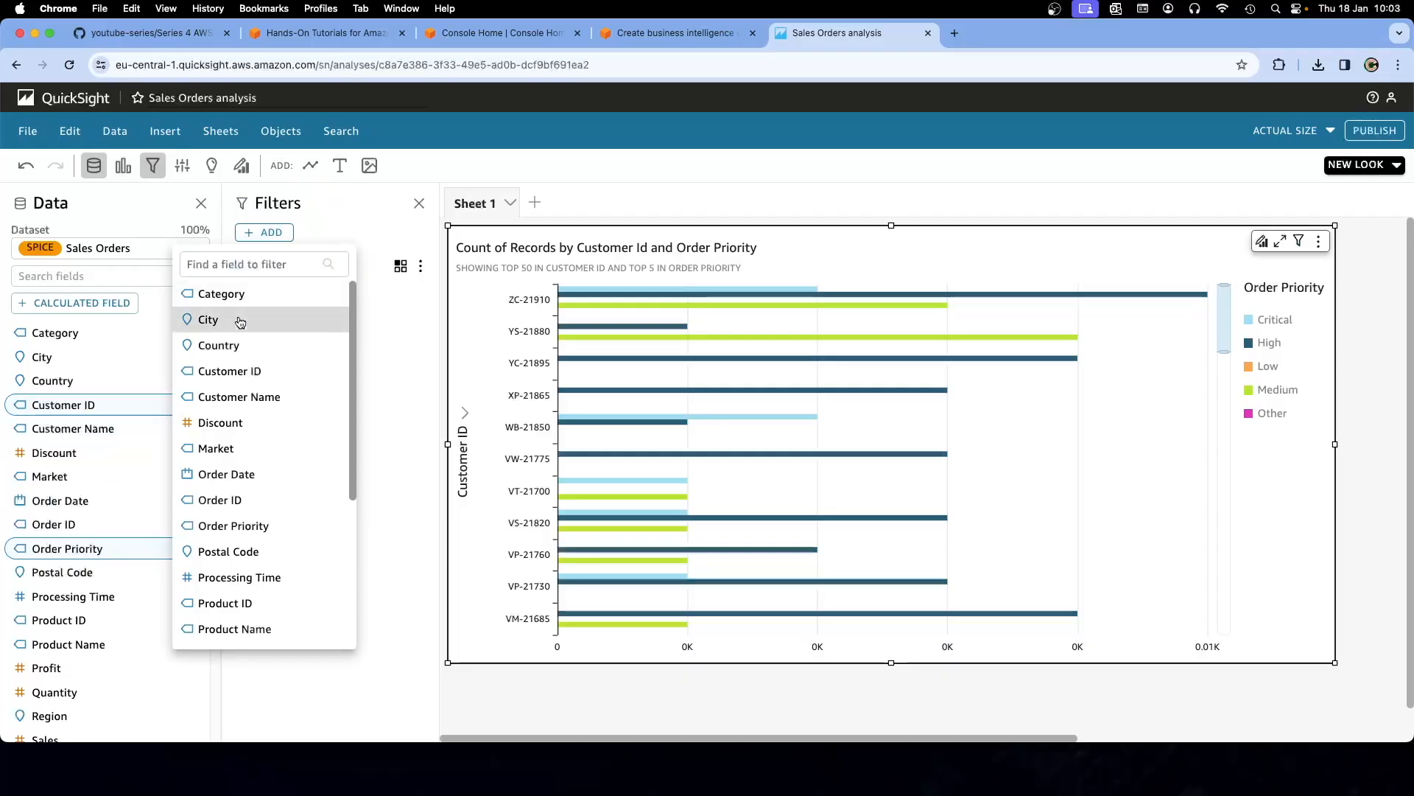
{"action": "left_click", "coordinate": [236, 345]}
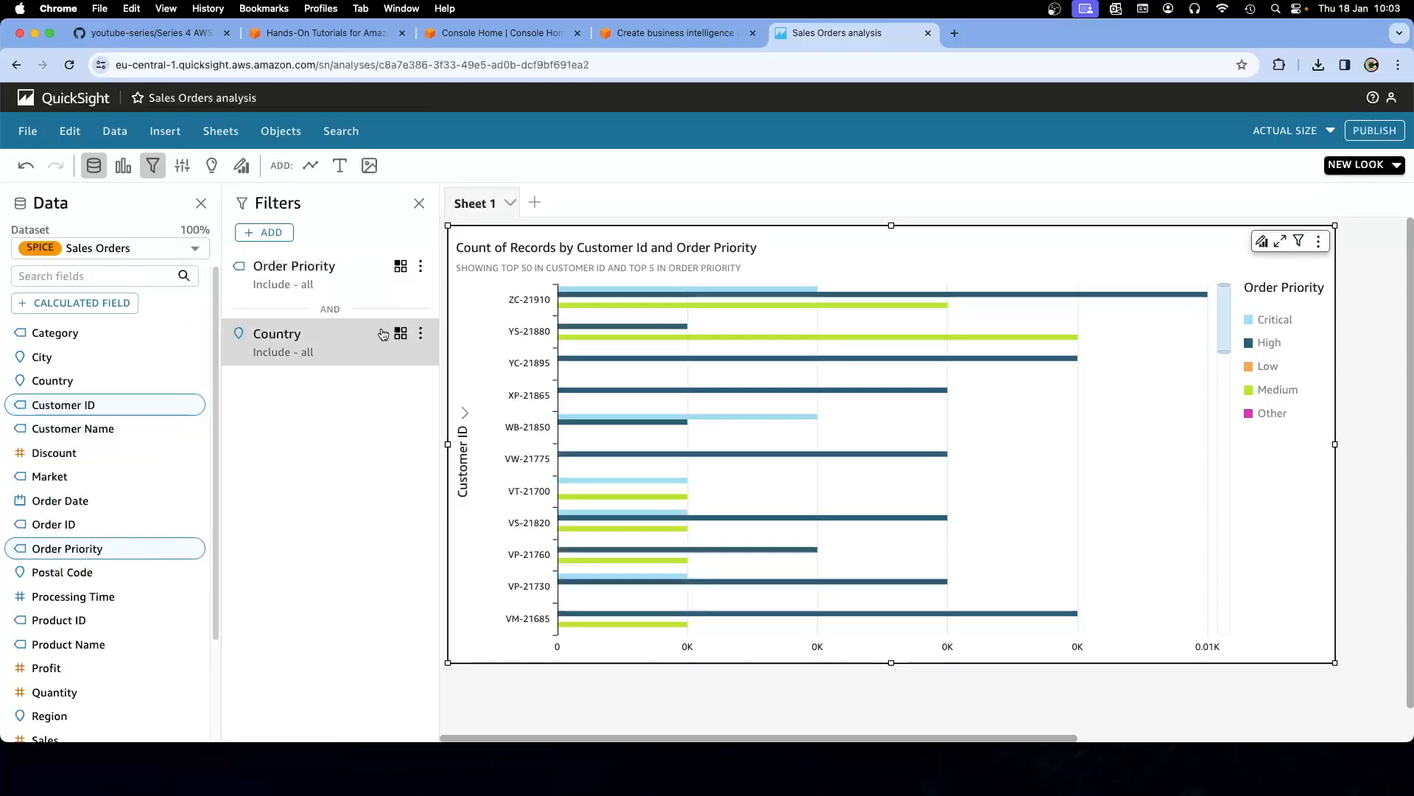
Copy 'United States' from the tutorial's step c and return to the Sales Orders analysis
{"action": "left_click", "coordinate": [675, 35]}
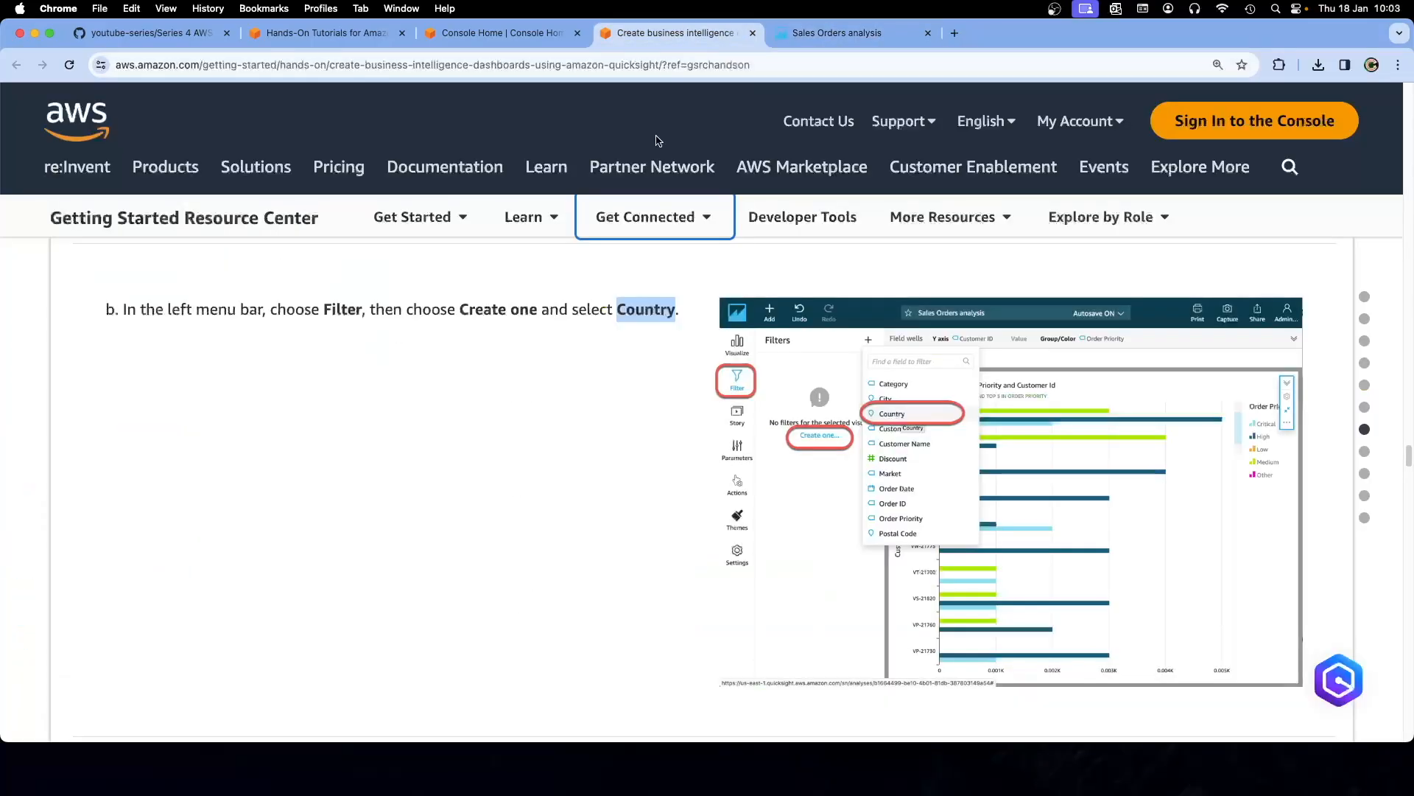
{"action": "scroll", "coordinate": [589, 422], "scroll_direction": "down", "scroll_amount": 5}
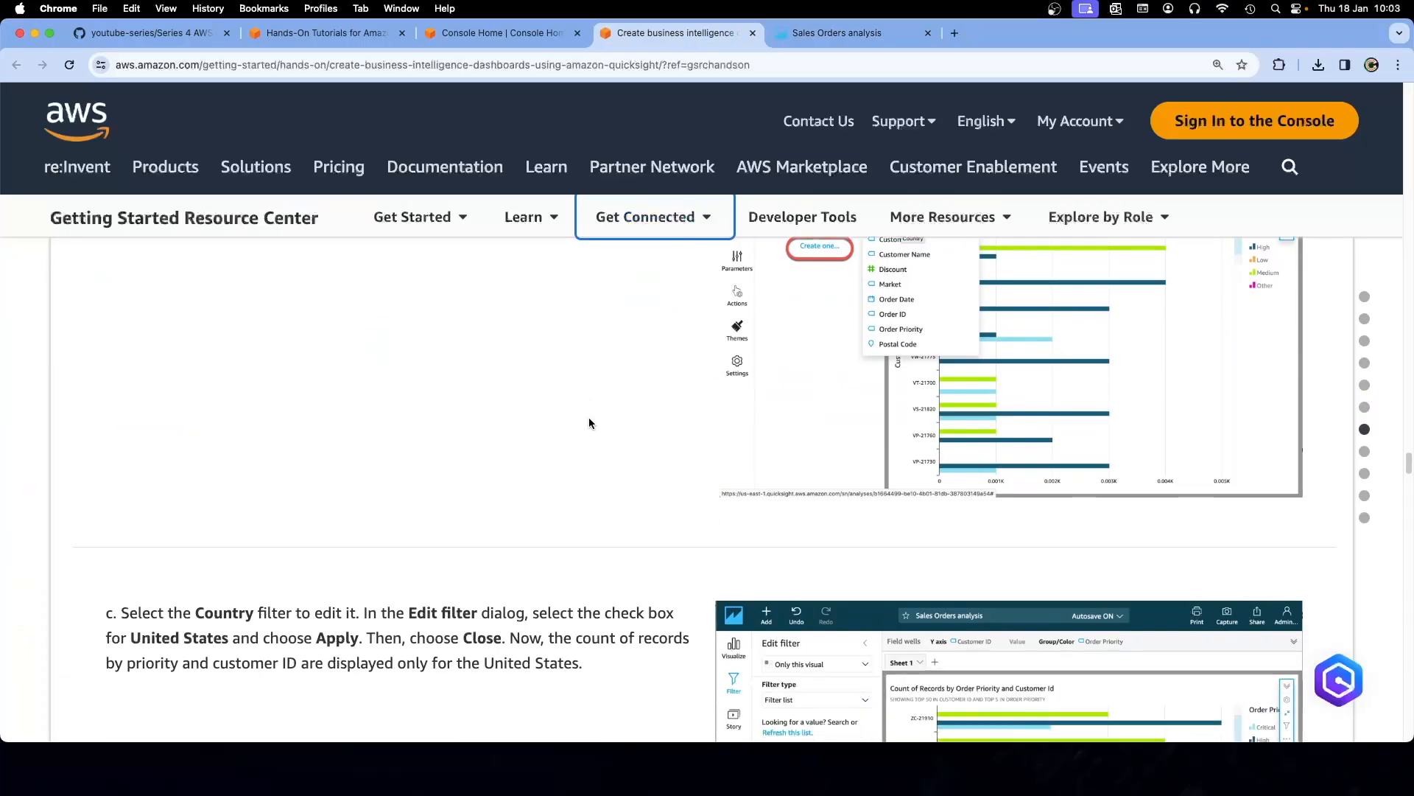
{"action": "scroll", "coordinate": [590, 417], "scroll_direction": "down", "scroll_amount": 1}
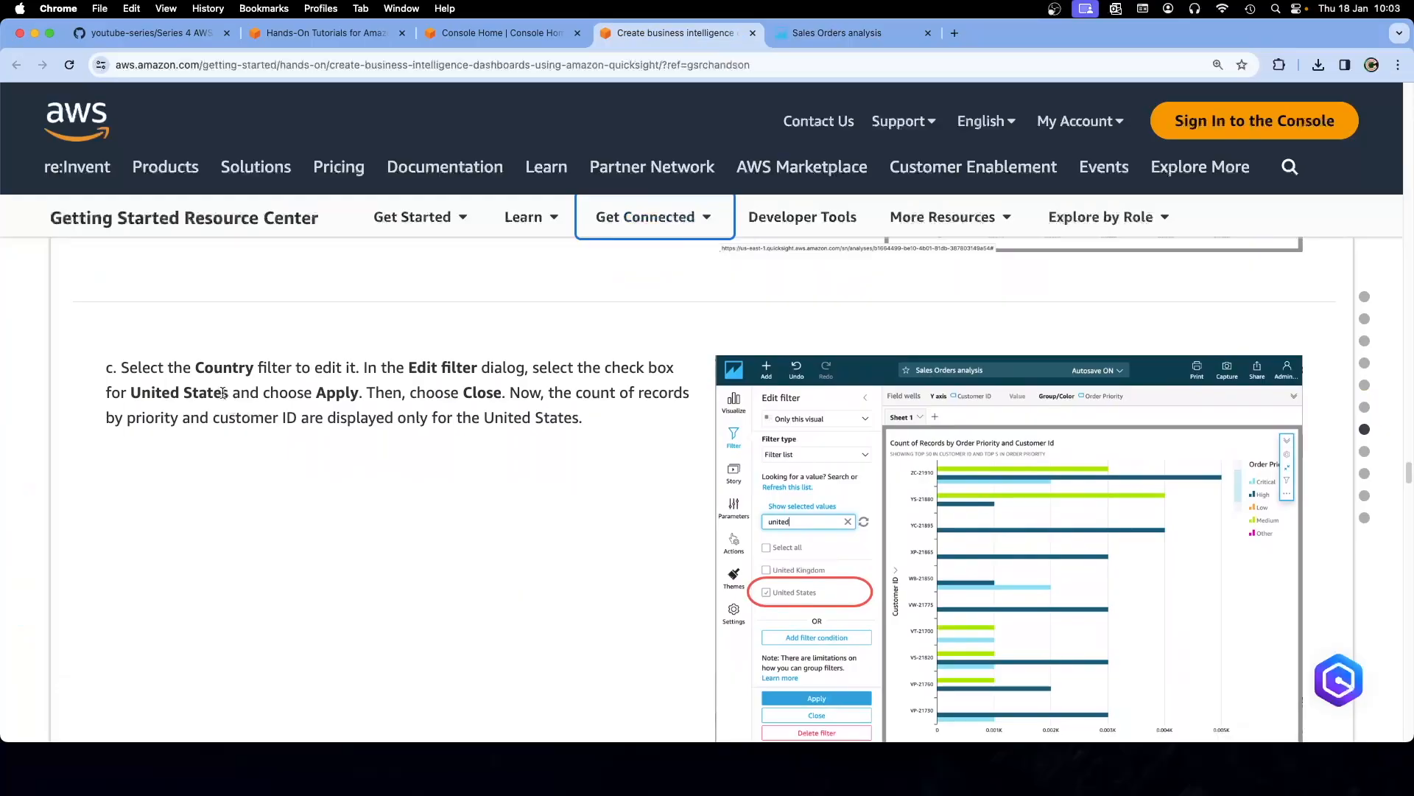
{"action": "left_click_drag", "start_coordinate": [228, 393], "coordinate": [133, 395]}
{"action": "right_click", "coordinate": [137, 398]}
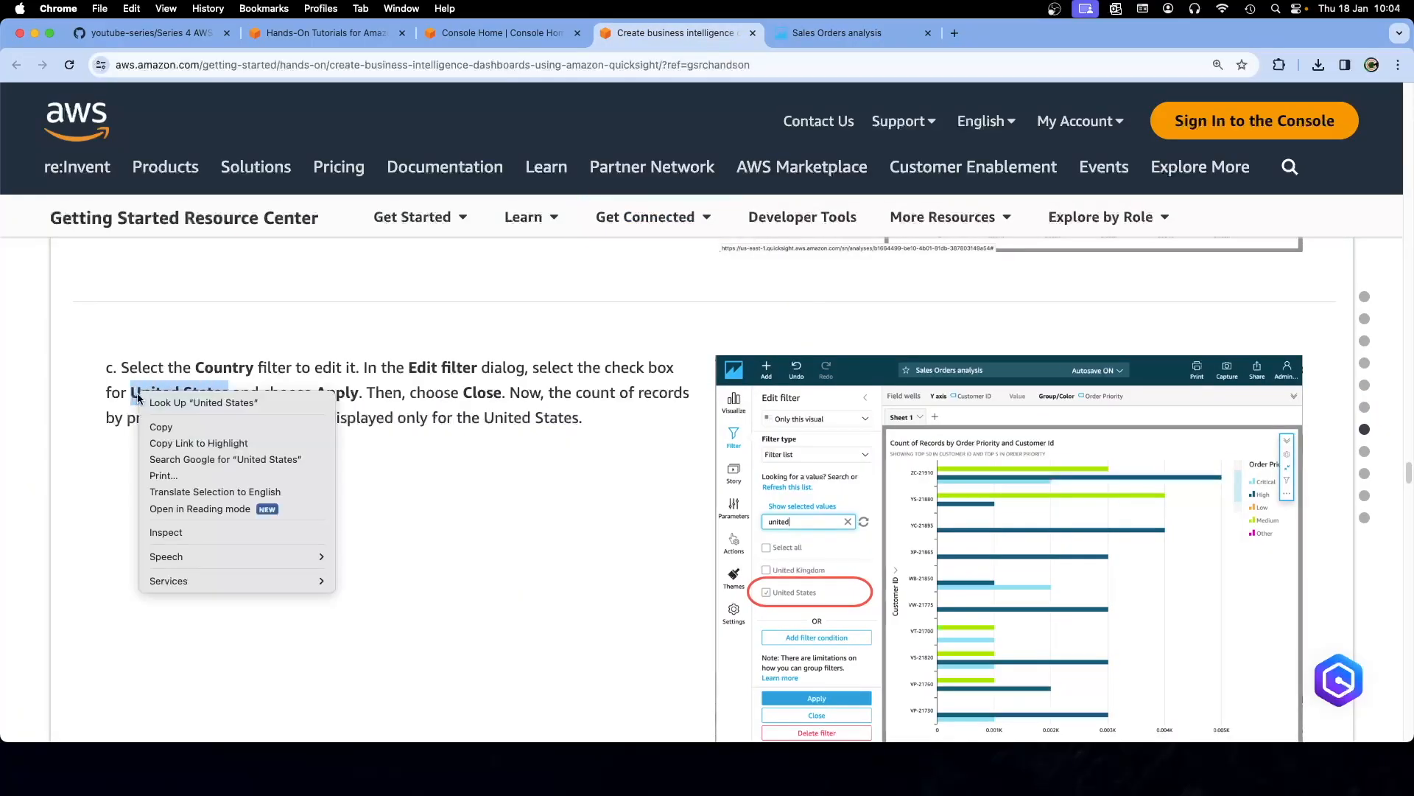
{"action": "left_click", "coordinate": [168, 427]}
{"action": "left_click", "coordinate": [823, 36]}
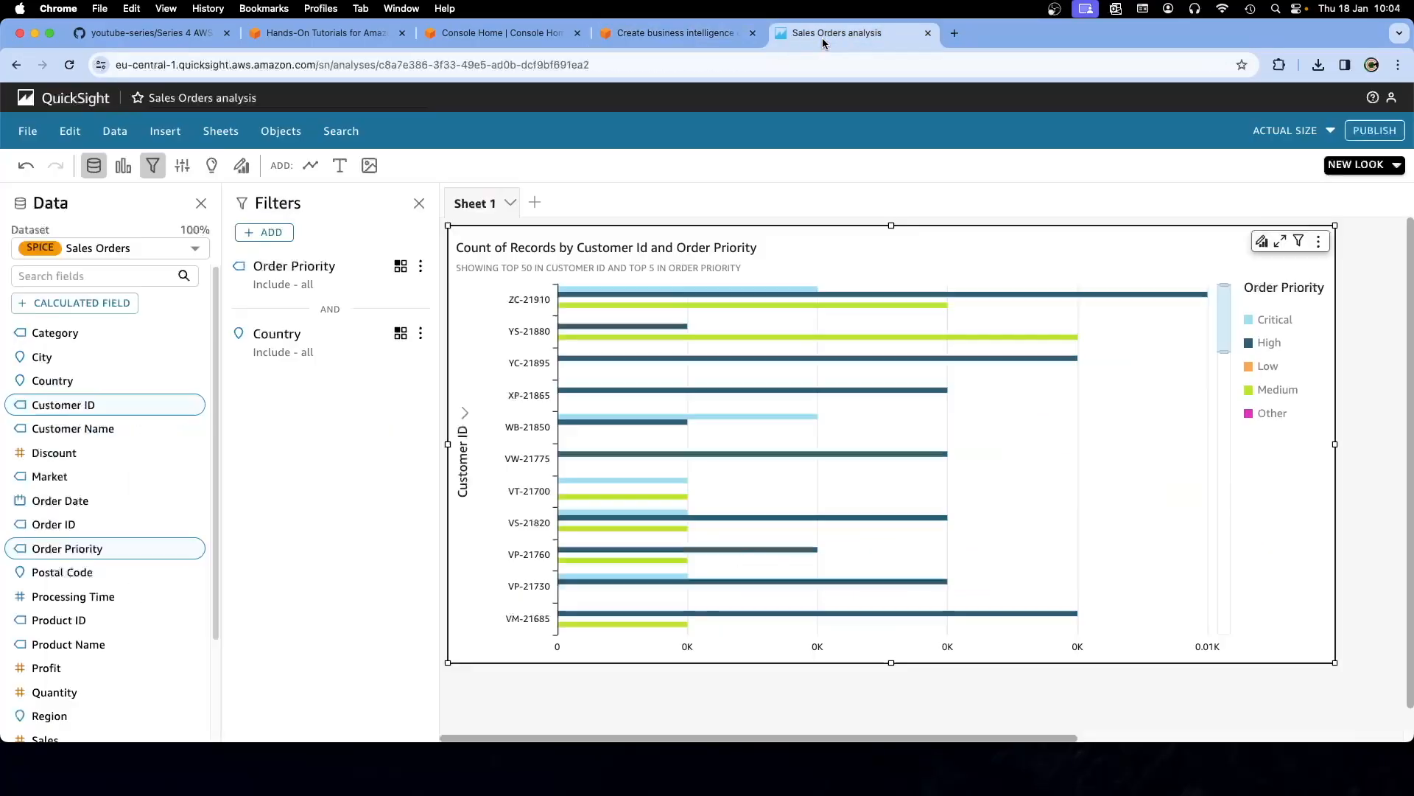
Edit the Country filter to include only United States and apply it
{"action": "left_click", "coordinate": [424, 338]}
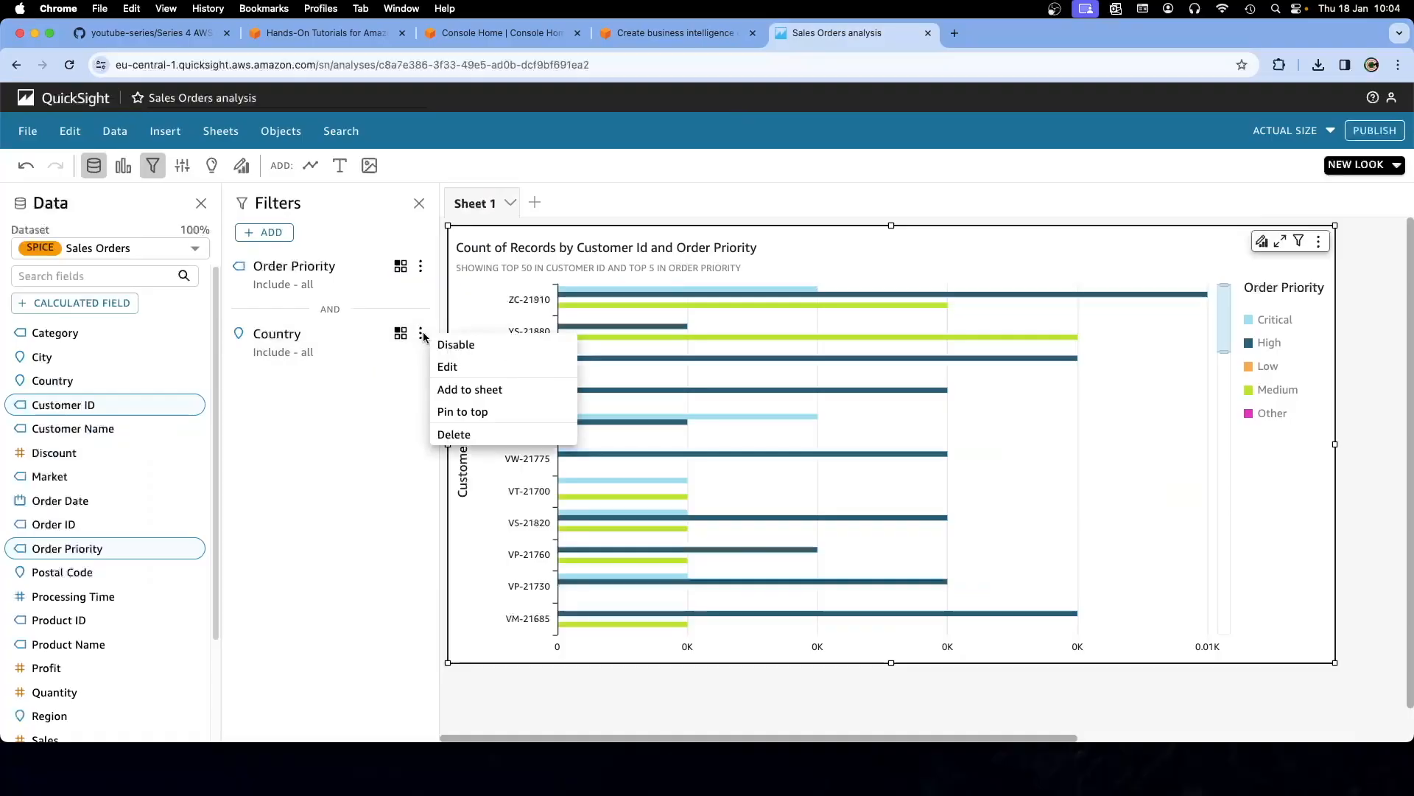
{"action": "left_click", "coordinate": [445, 368]}
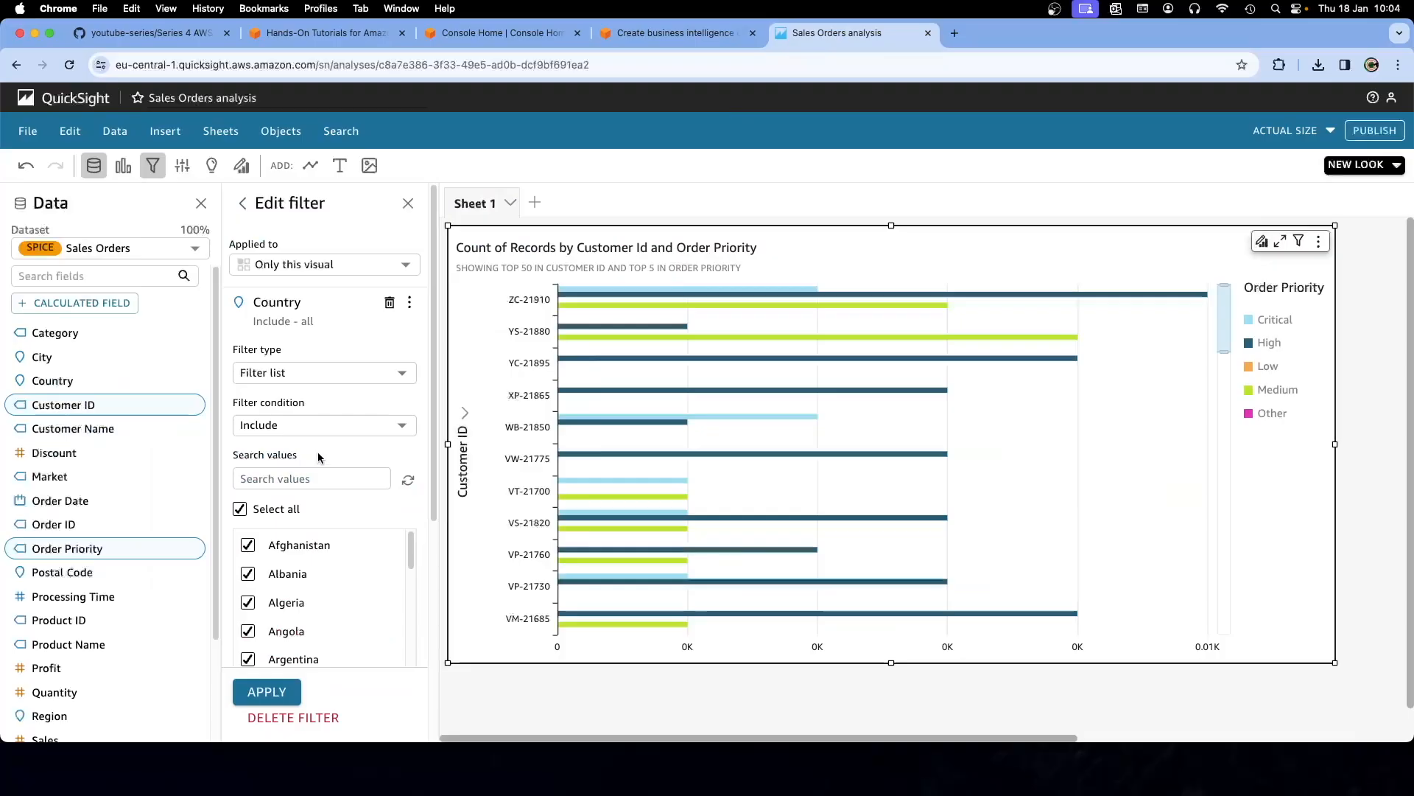
{"action": "left_click", "coordinate": [240, 511]}
{"action": "mouse_move", "coordinate": [410, 550]}
{"action": "left_mouse_down"}
{"action": "mouse_move", "coordinate": [413, 612]}
{"action": "mouse_move", "coordinate": [409, 546]}
{"action": "left_mouse_up"}
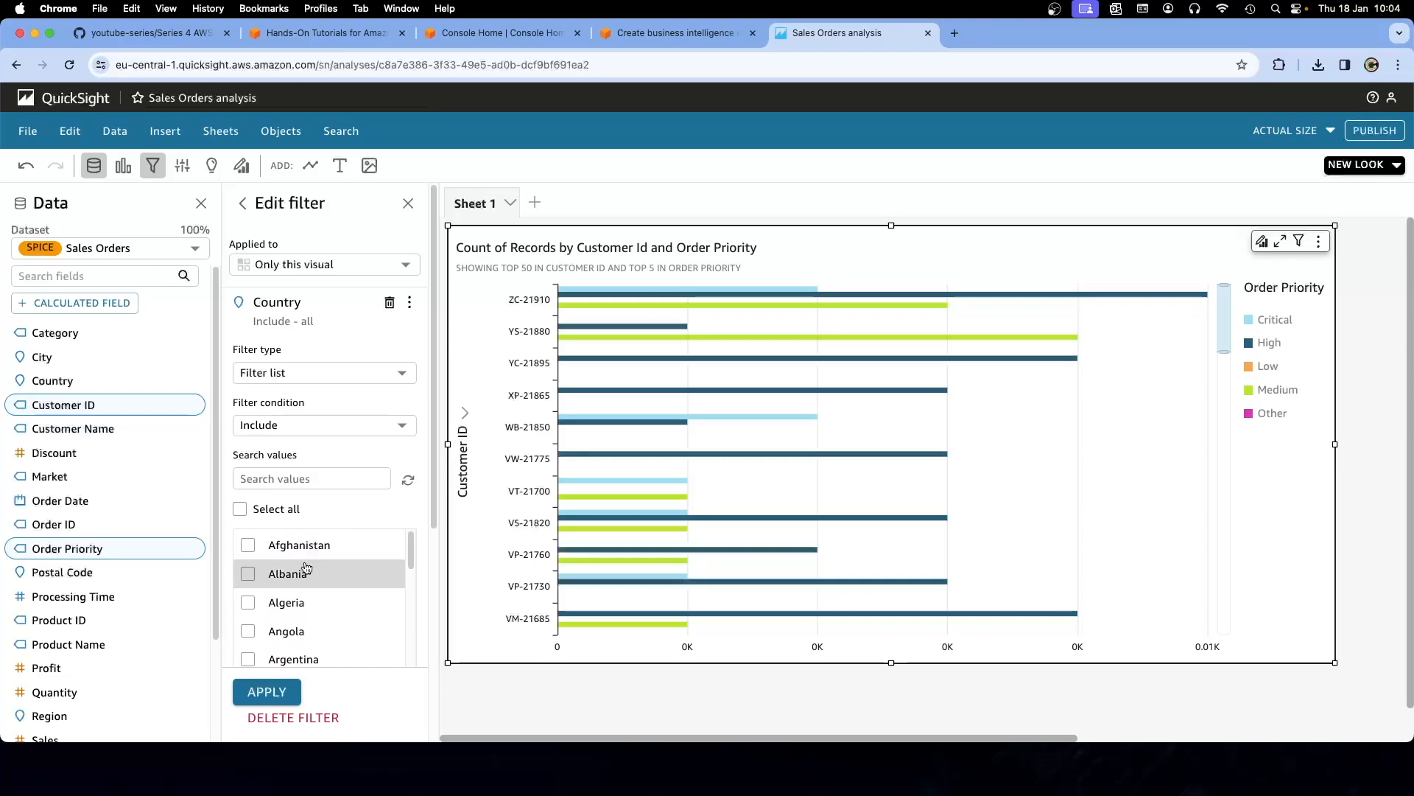
{"action": "scroll", "coordinate": [306, 571], "scroll_direction": "down", "scroll_amount": 12}
{"action": "scroll", "coordinate": [312, 574], "scroll_direction": "down", "scroll_amount": 20}
{"action": "scroll", "coordinate": [312, 568], "scroll_direction": "down", "scroll_amount": 15}
{"action": "scroll", "coordinate": [319, 606], "scroll_direction": "down", "scroll_amount": 5}
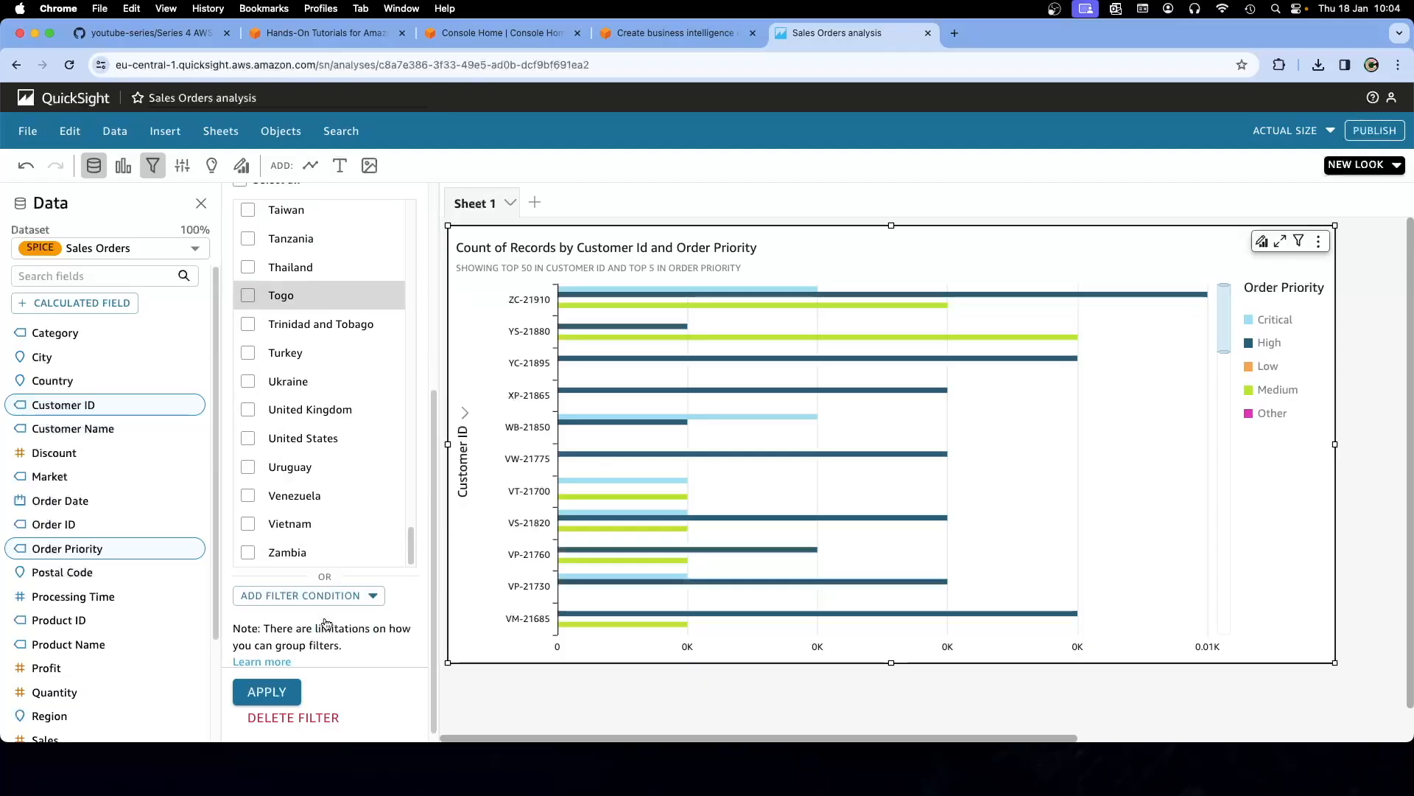
{"action": "scroll", "coordinate": [327, 623], "scroll_direction": "down", "scroll_amount": 1}
{"action": "left_click", "coordinate": [248, 428]}
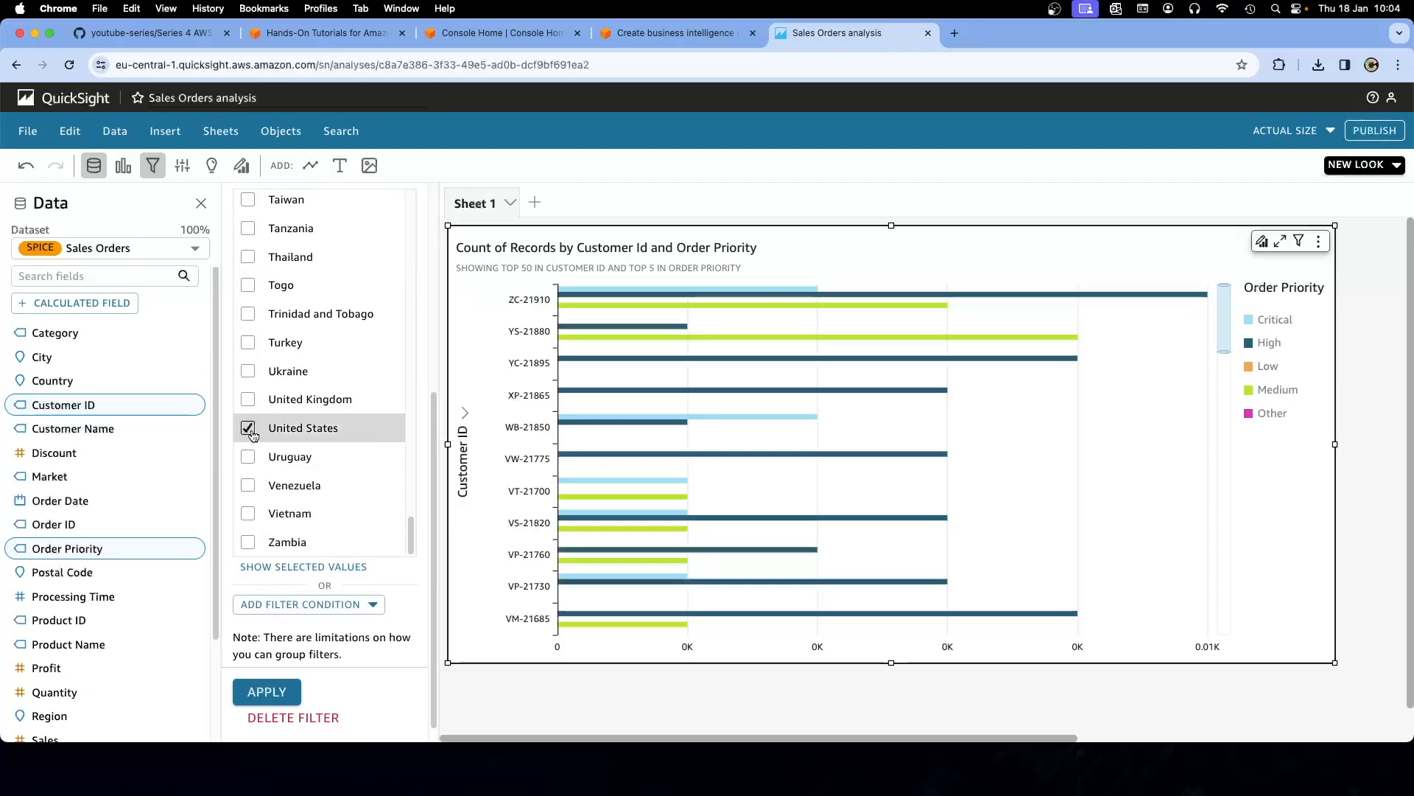
{"action": "left_click", "coordinate": [266, 690]}
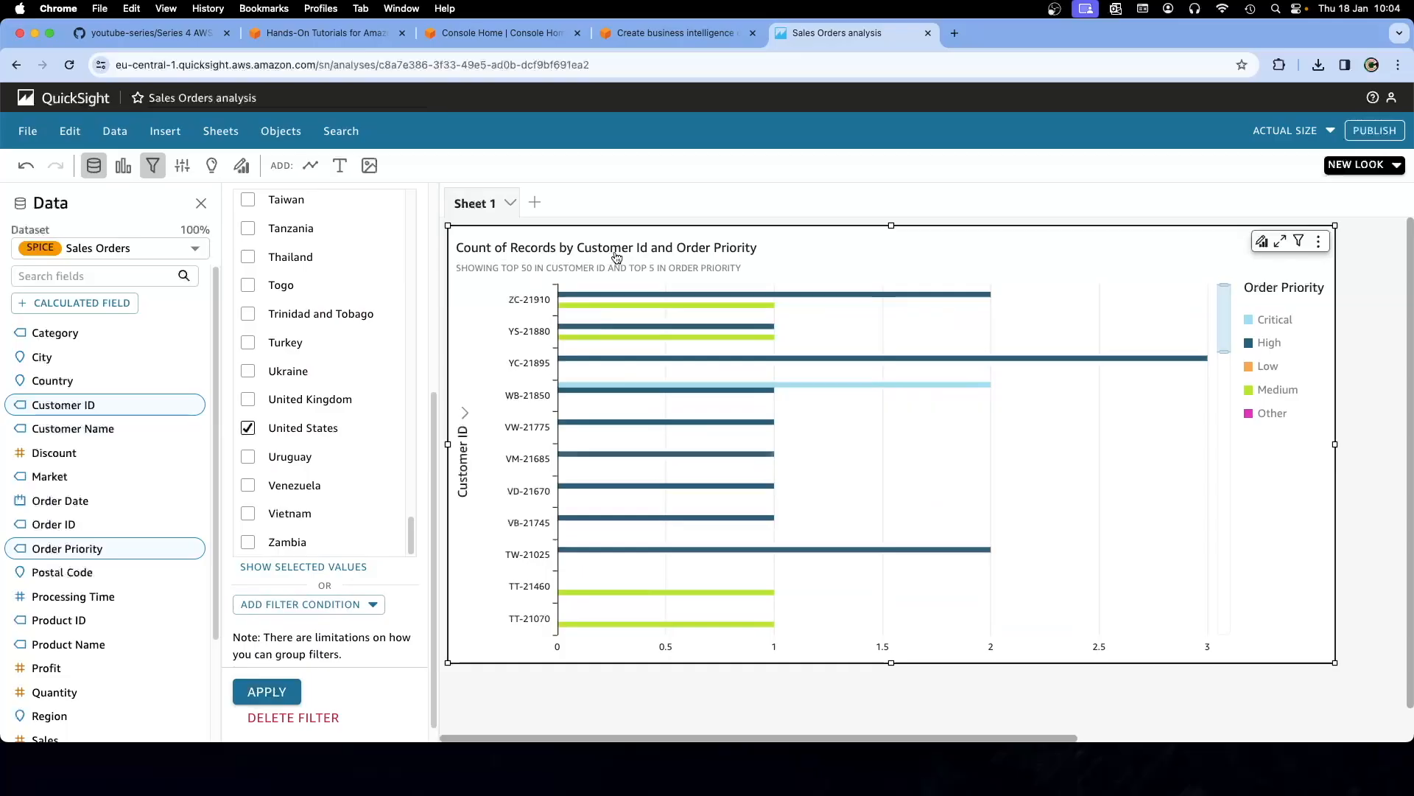
{"action": "scroll", "coordinate": [358, 415], "scroll_direction": "up", "scroll_amount": 10}
{"action": "scroll", "coordinate": [359, 415], "scroll_direction": "up", "scroll_amount": 15}
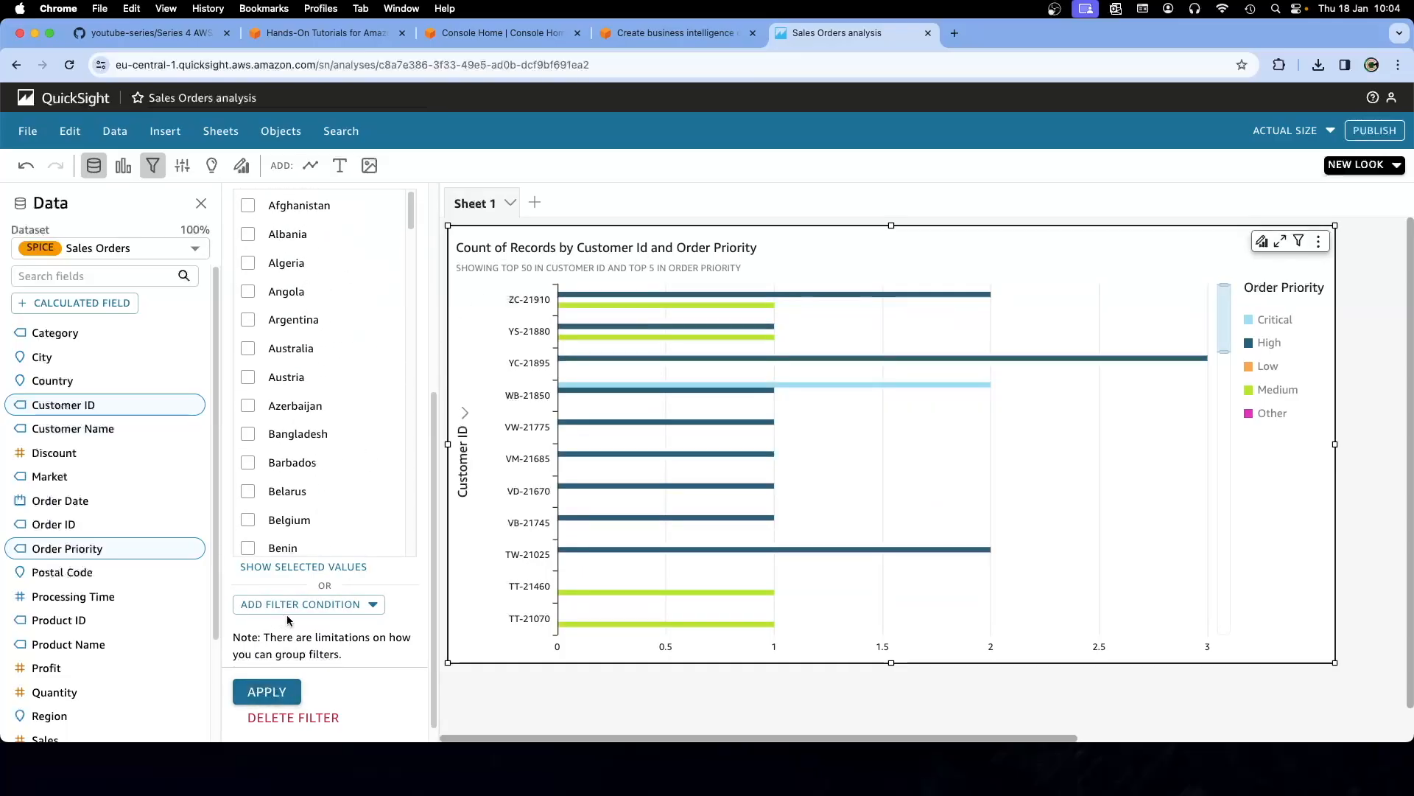
{"action": "scroll", "coordinate": [352, 486], "scroll_direction": "up", "scroll_amount": 5}
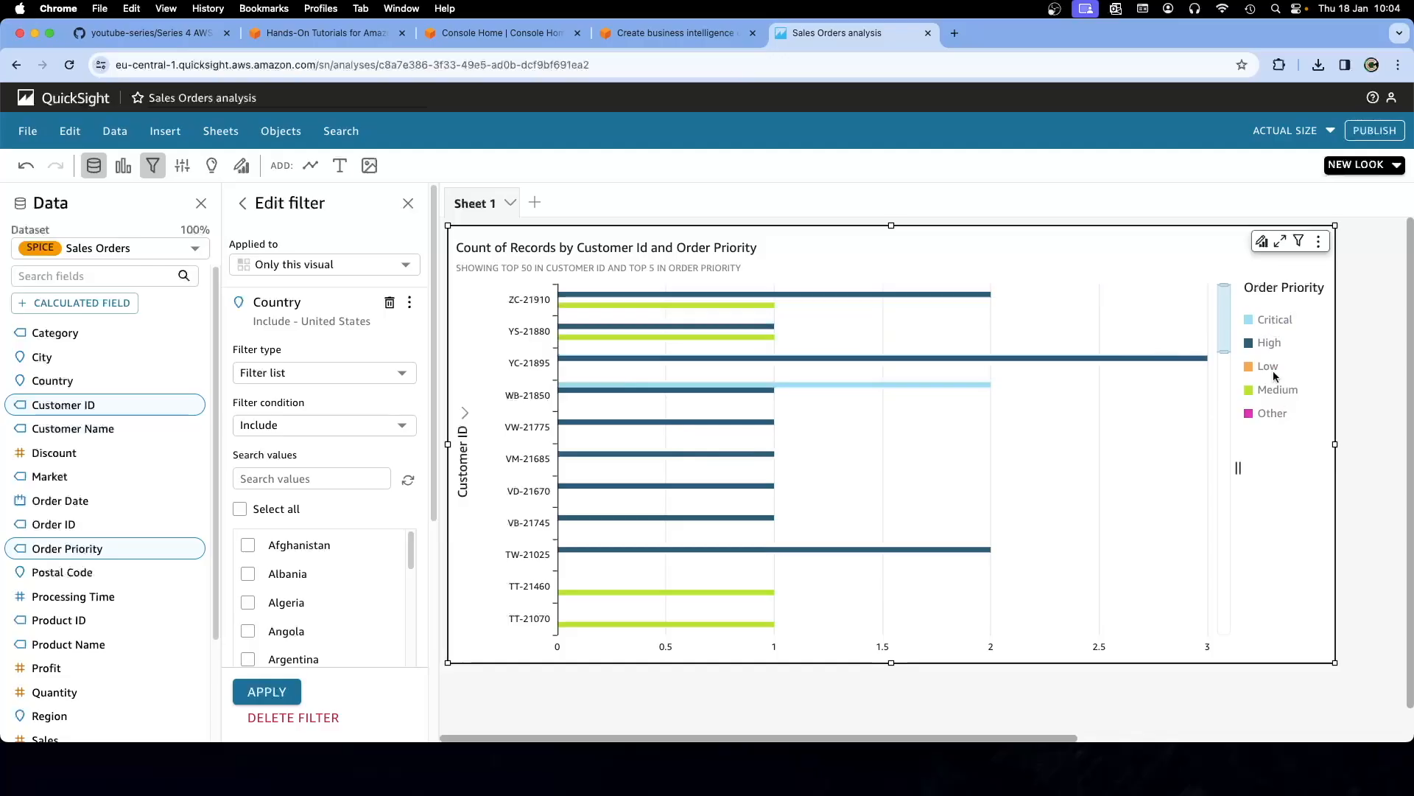
Read the tutorial's Step 8 on adding a Region pie chart, then return to the analysis
{"action": "left_click", "coordinate": [644, 38]}
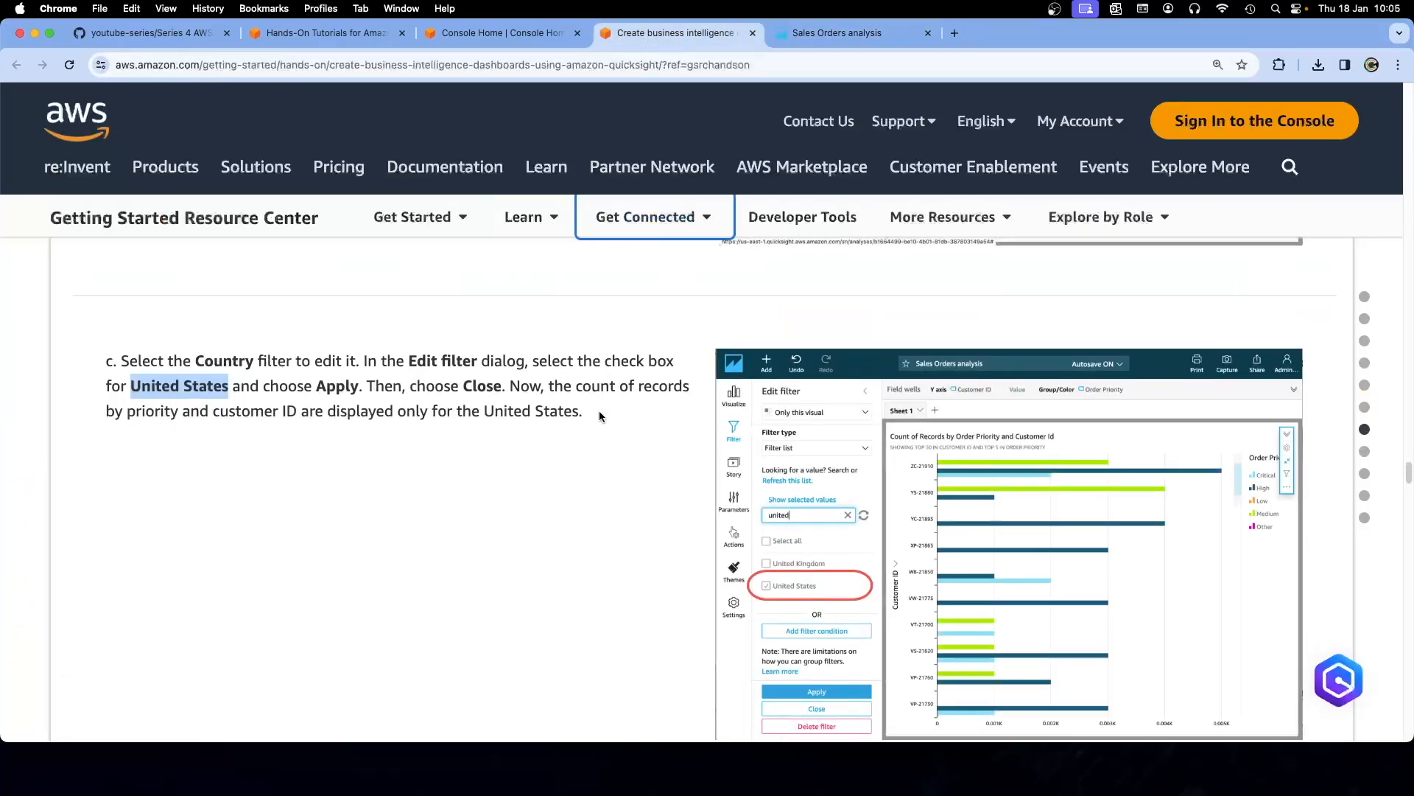
{"action": "scroll", "coordinate": [599, 409], "scroll_direction": "down", "scroll_amount": 6}
{"action": "scroll", "coordinate": [601, 416], "scroll_direction": "down", "scroll_amount": 3}
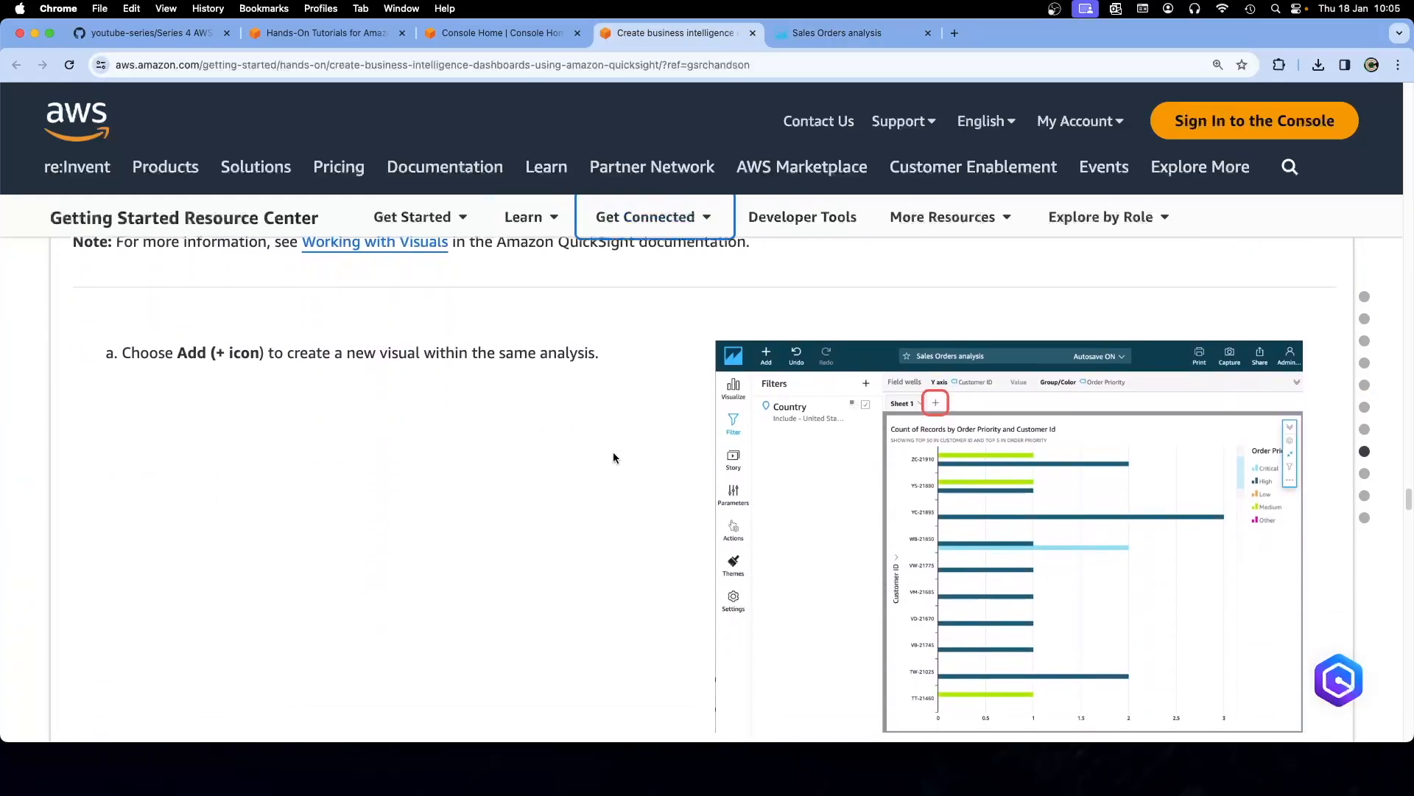
{"action": "scroll", "coordinate": [614, 457], "scroll_direction": "down", "scroll_amount": 6}
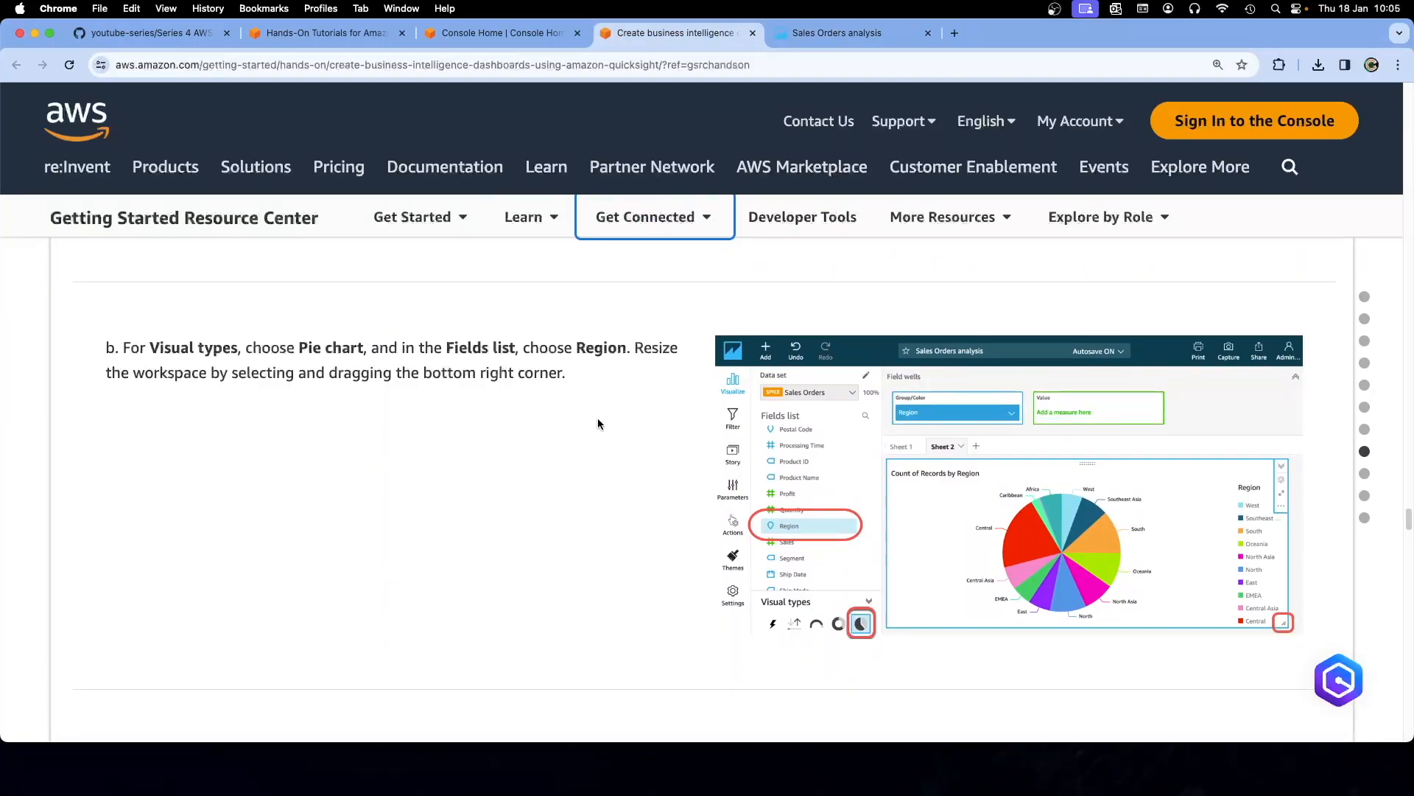
{"action": "left_click", "coordinate": [836, 33]}
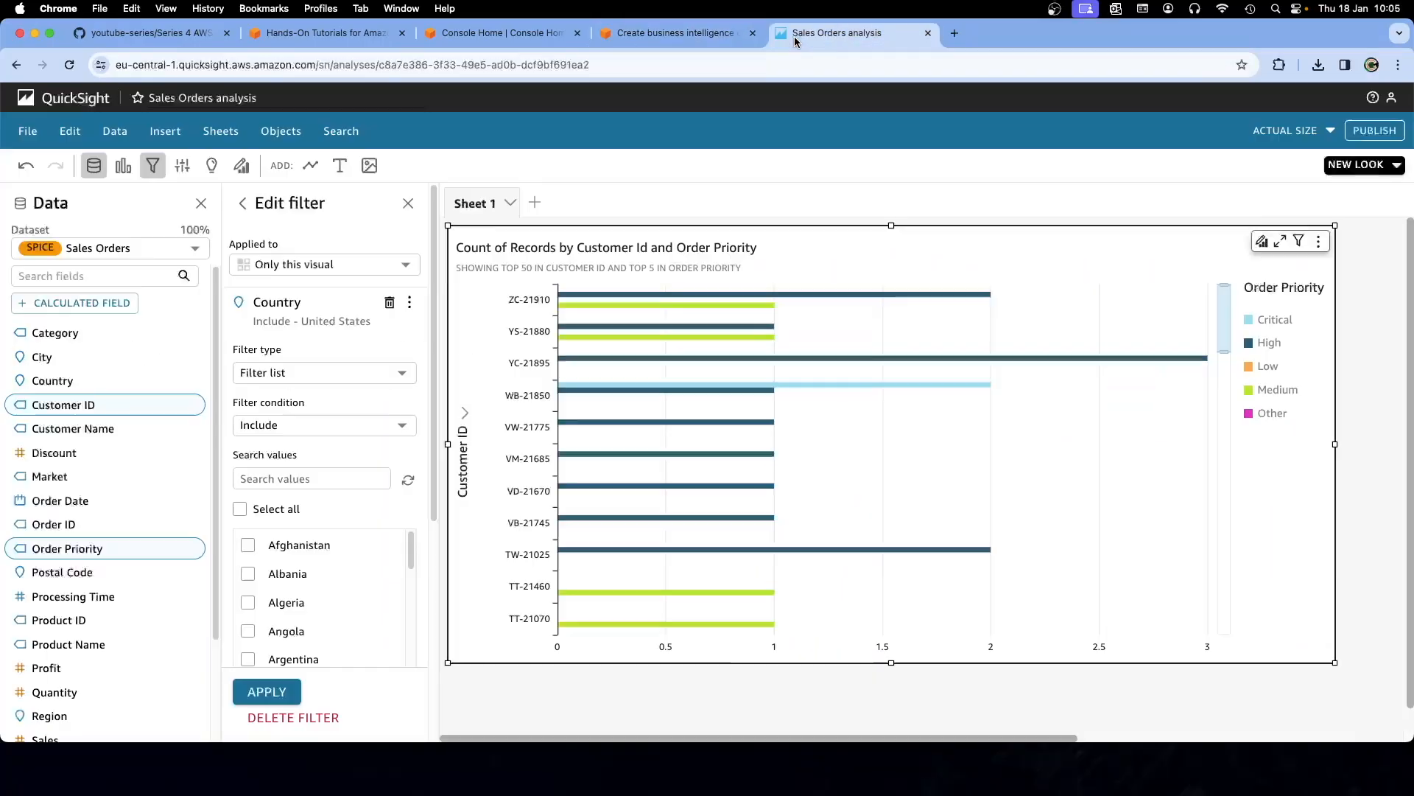
Add Sheet 2 as an interactive sheet with the tiled layout
{"action": "left_click", "coordinate": [537, 201]}
{"action": "left_click", "coordinate": [531, 407]}
{"action": "left_click", "coordinate": [532, 410]}
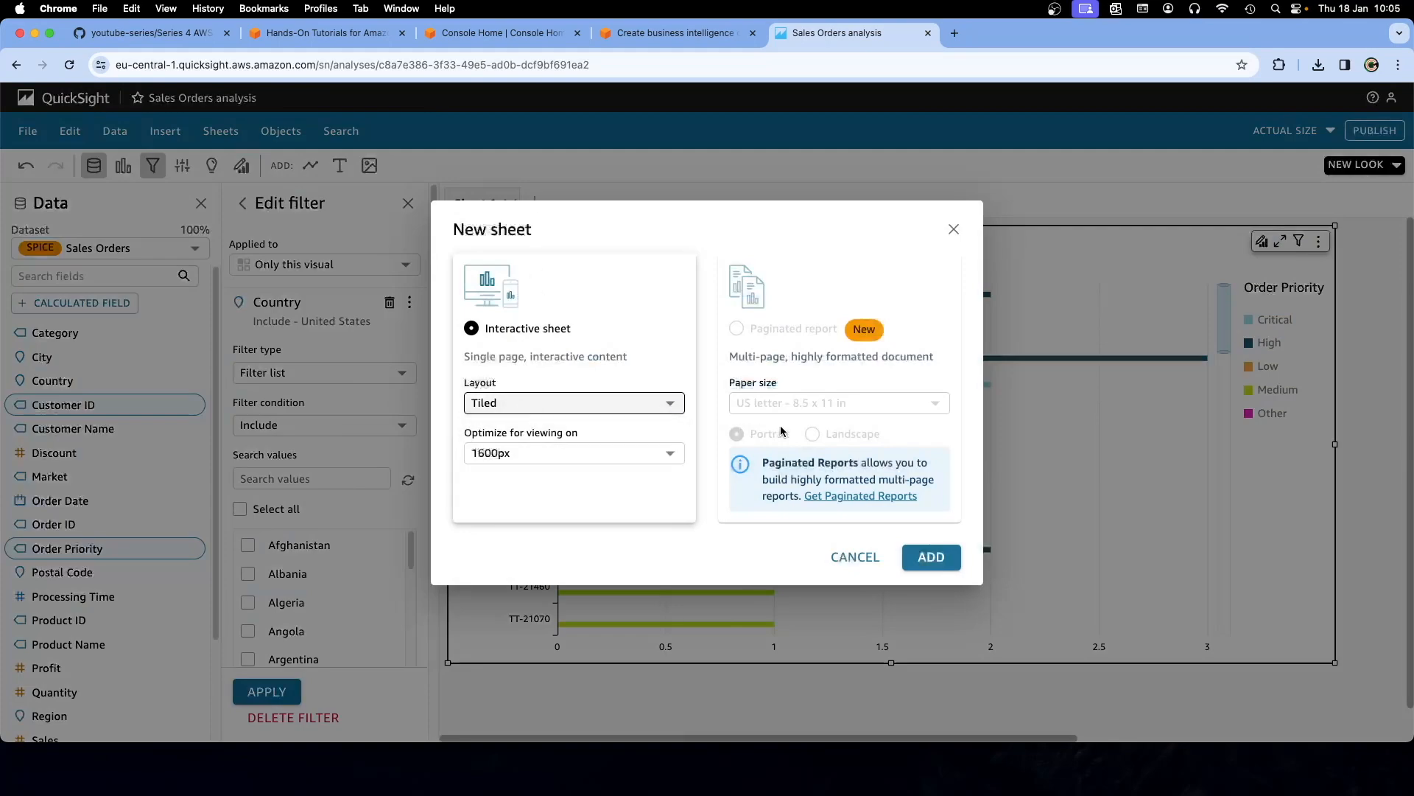
{"action": "left_click", "coordinate": [931, 557]}
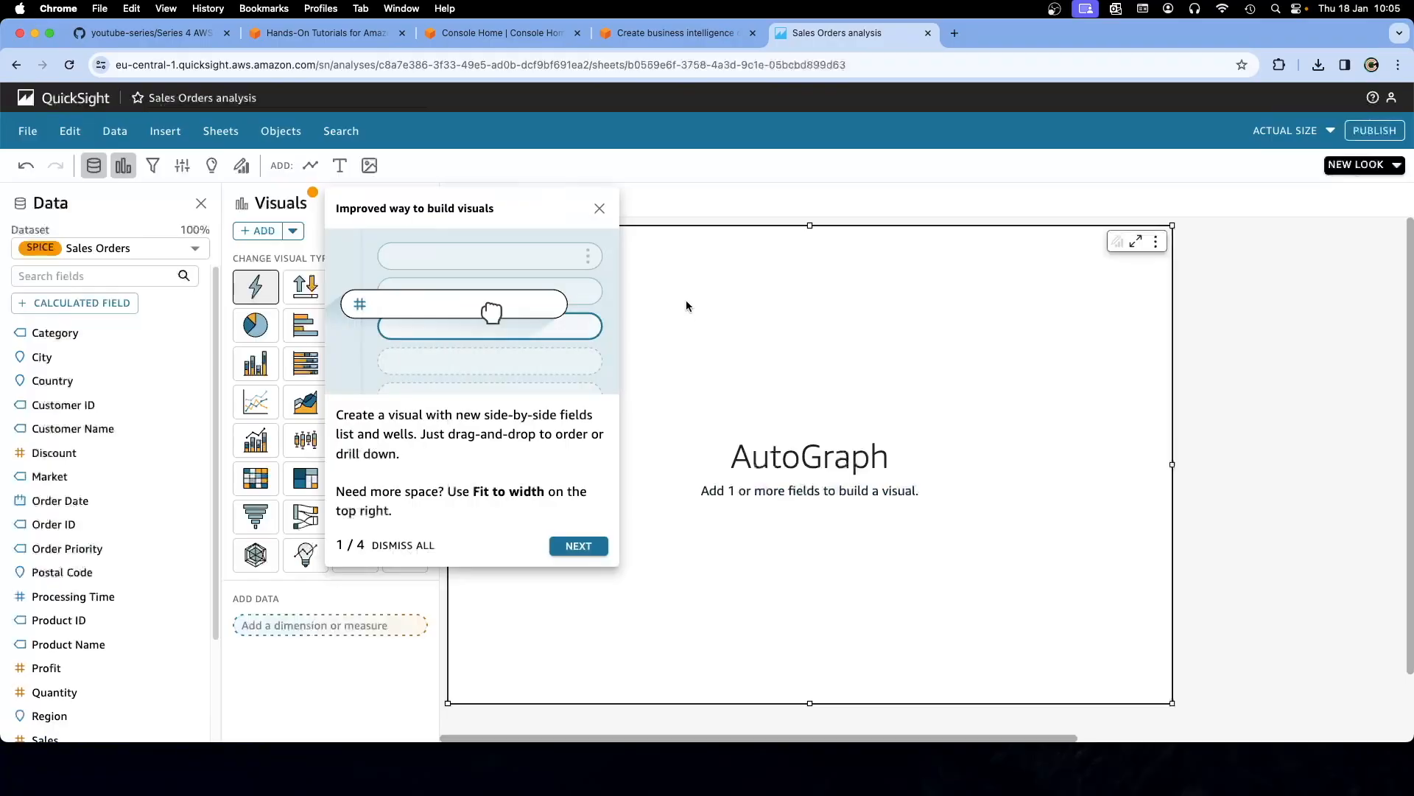
Step through the feature tour tips and finish the tour
{"action": "left_click", "coordinate": [579, 546]}
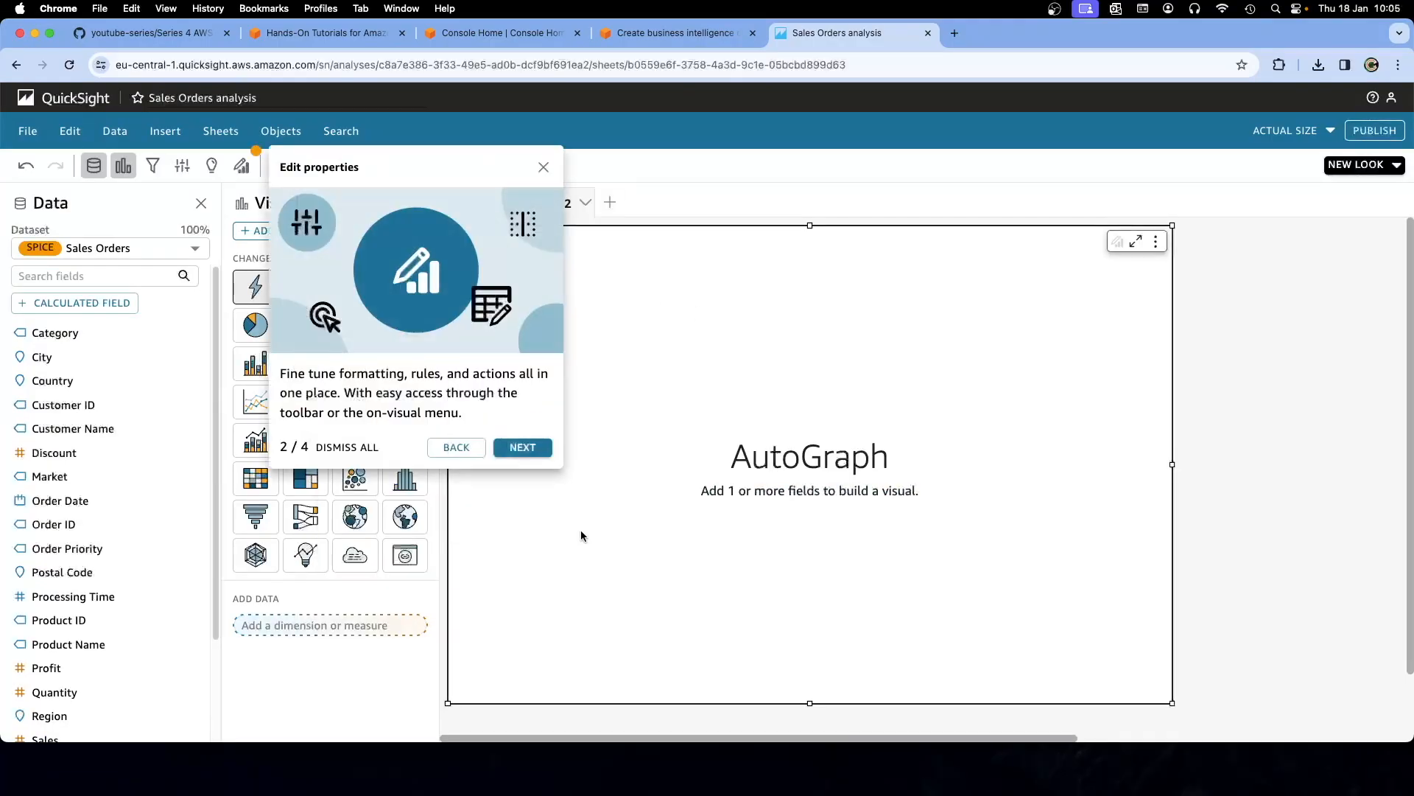
{"action": "left_click", "coordinate": [522, 445]}
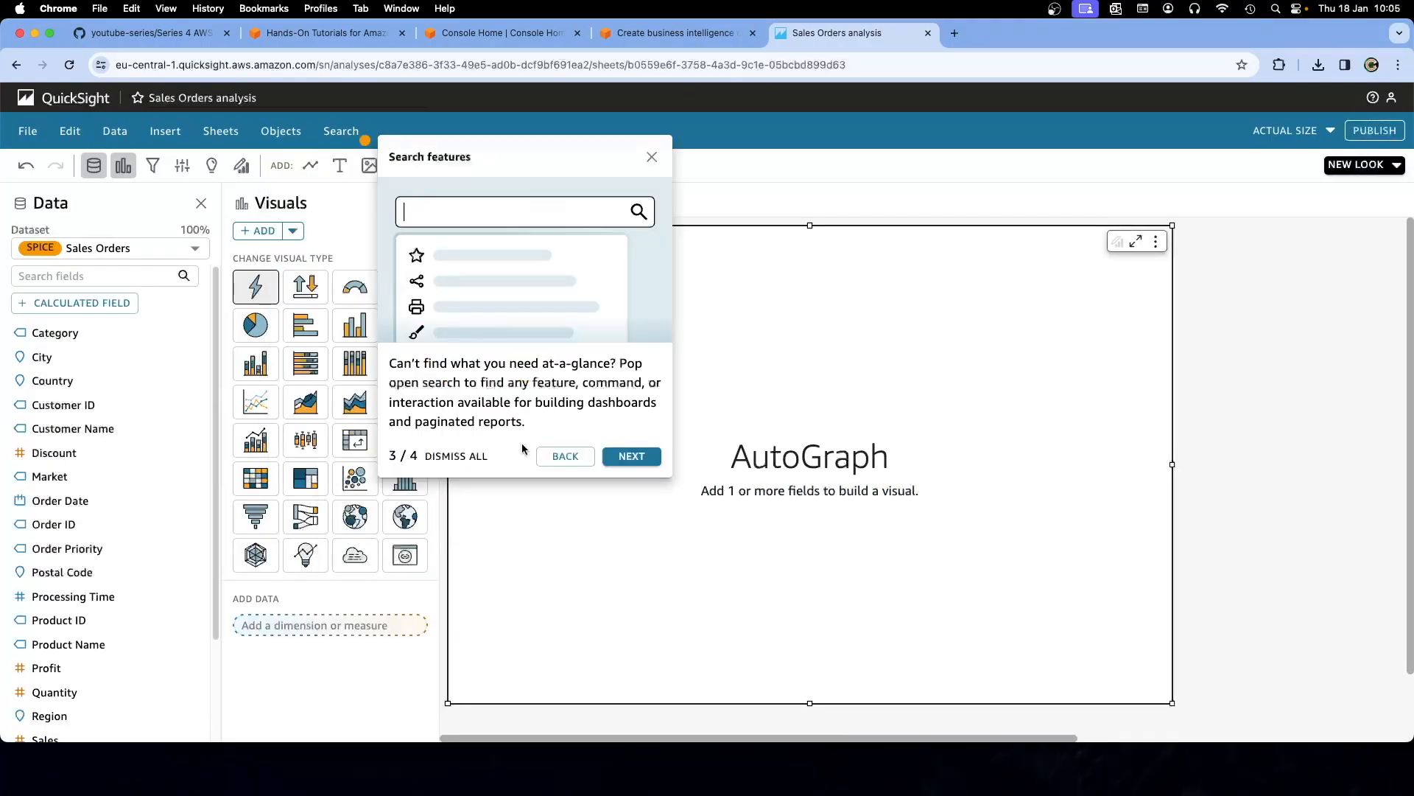
{"action": "left_click", "coordinate": [598, 457]}
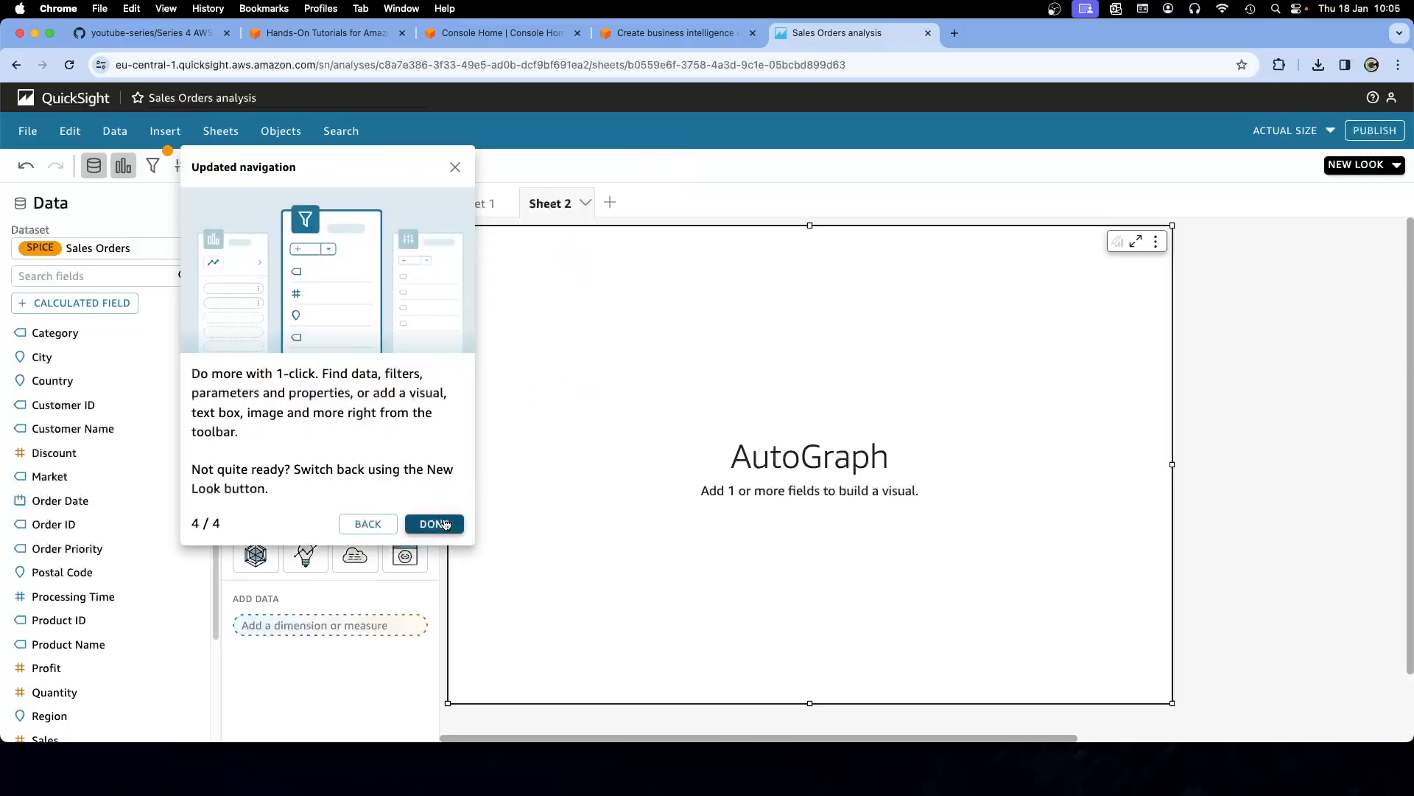
{"action": "left_click", "coordinate": [444, 524]}
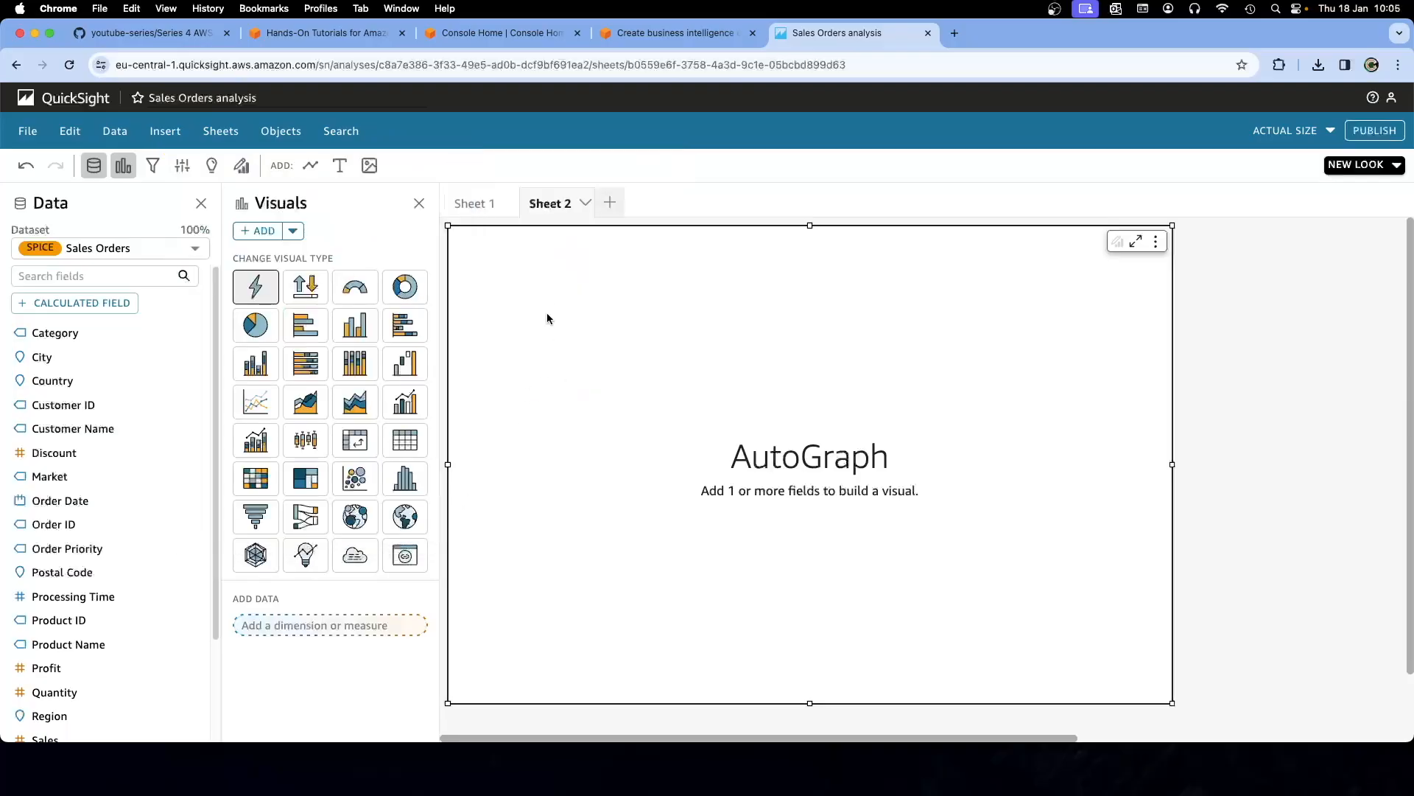
Make the Sheet 2 visual a pie chart of record counts grouped by Customer ID
{"action": "left_click", "coordinate": [255, 325]}
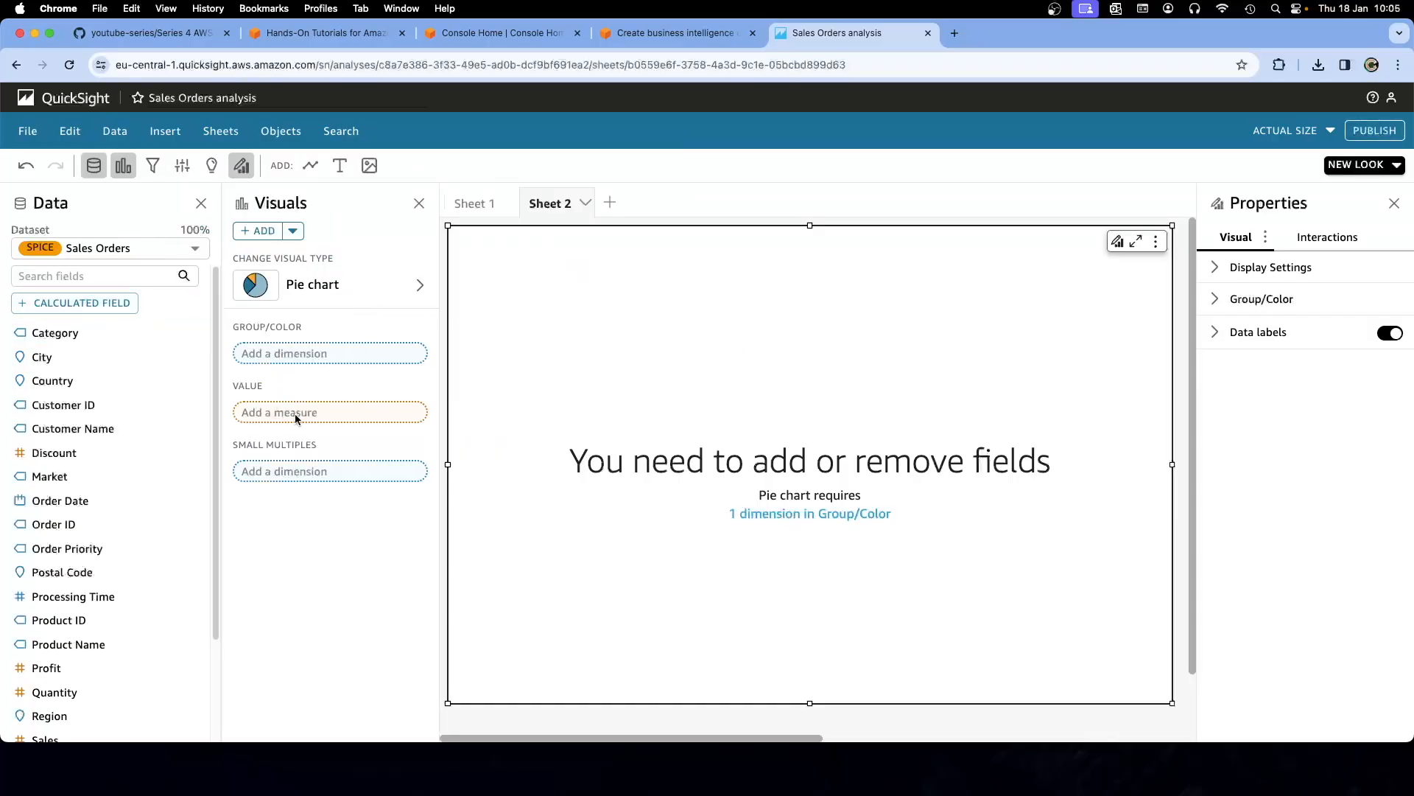
{"action": "left_click", "coordinate": [69, 407]}
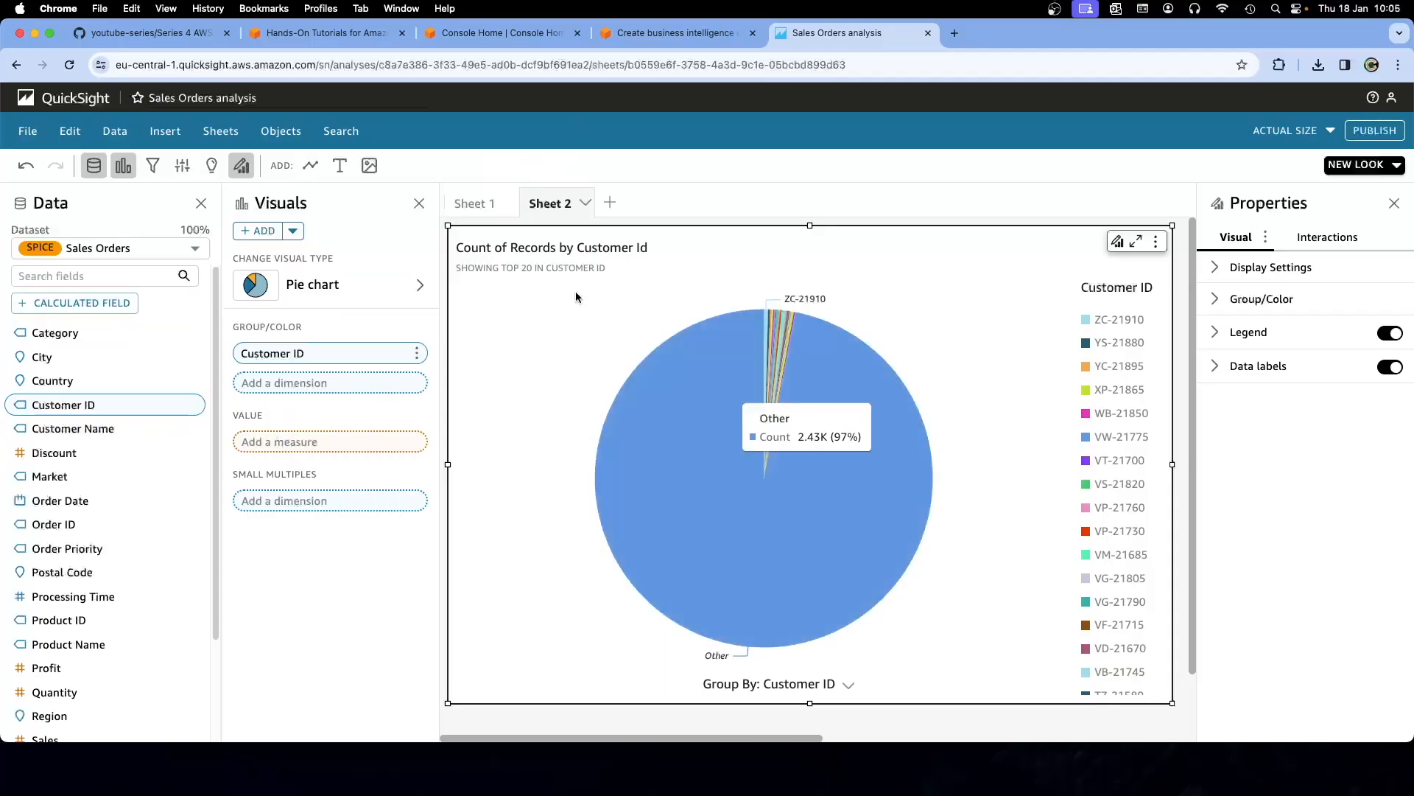
{"action": "left_click", "coordinate": [461, 204]}
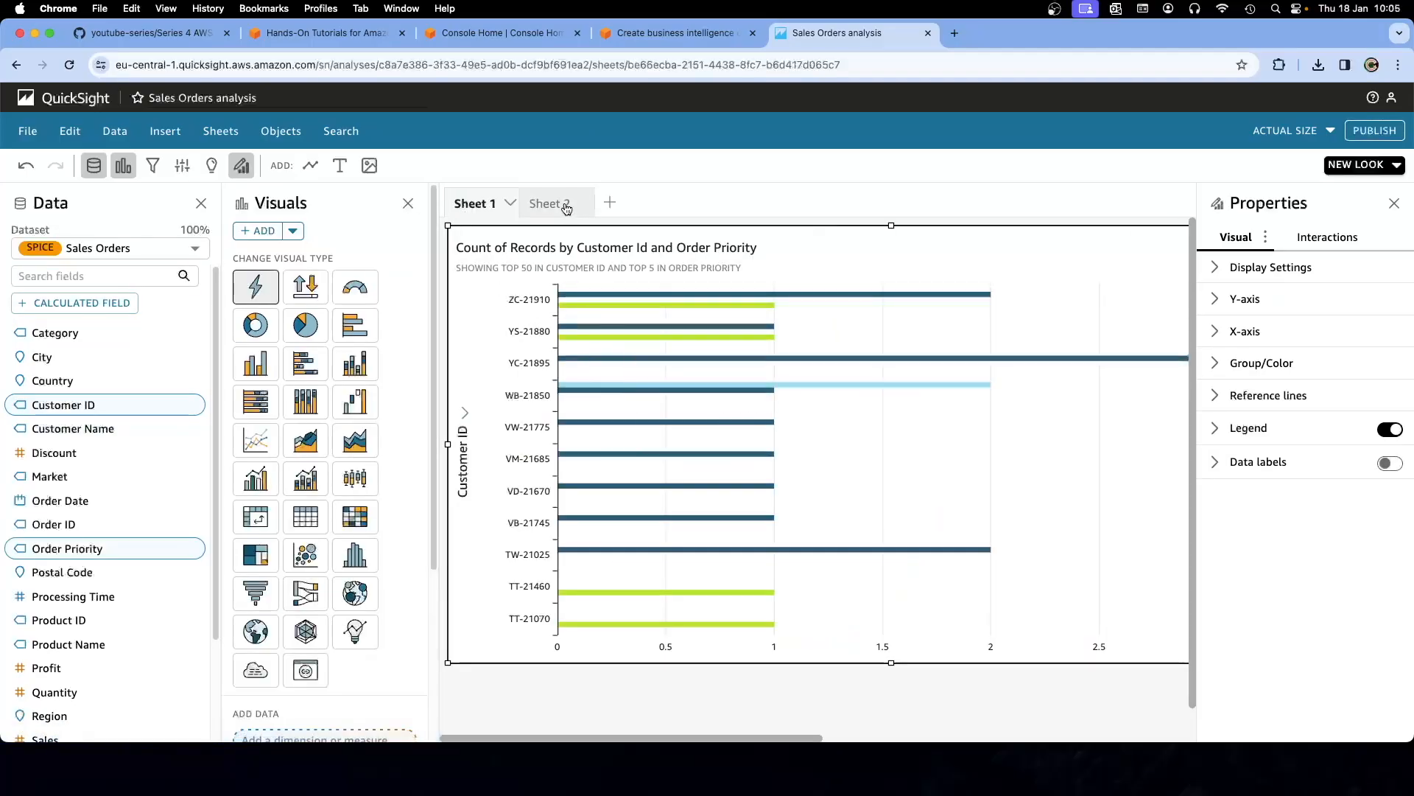
{"action": "left_click", "coordinate": [548, 203]}
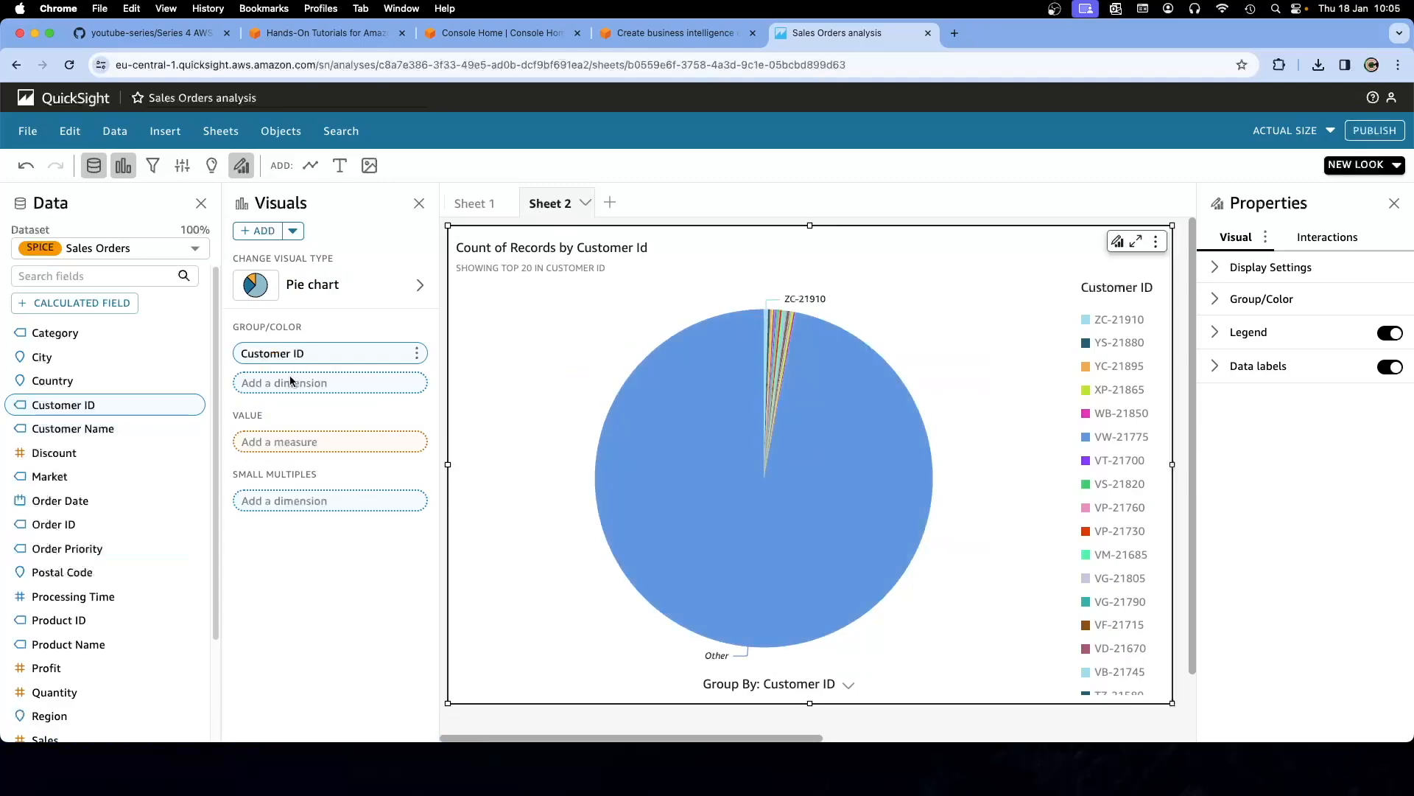
Review the pie chart's visual type and Customer ID field options without changing them
{"action": "left_click", "coordinate": [294, 232]}
{"action": "left_click", "coordinate": [324, 233]}
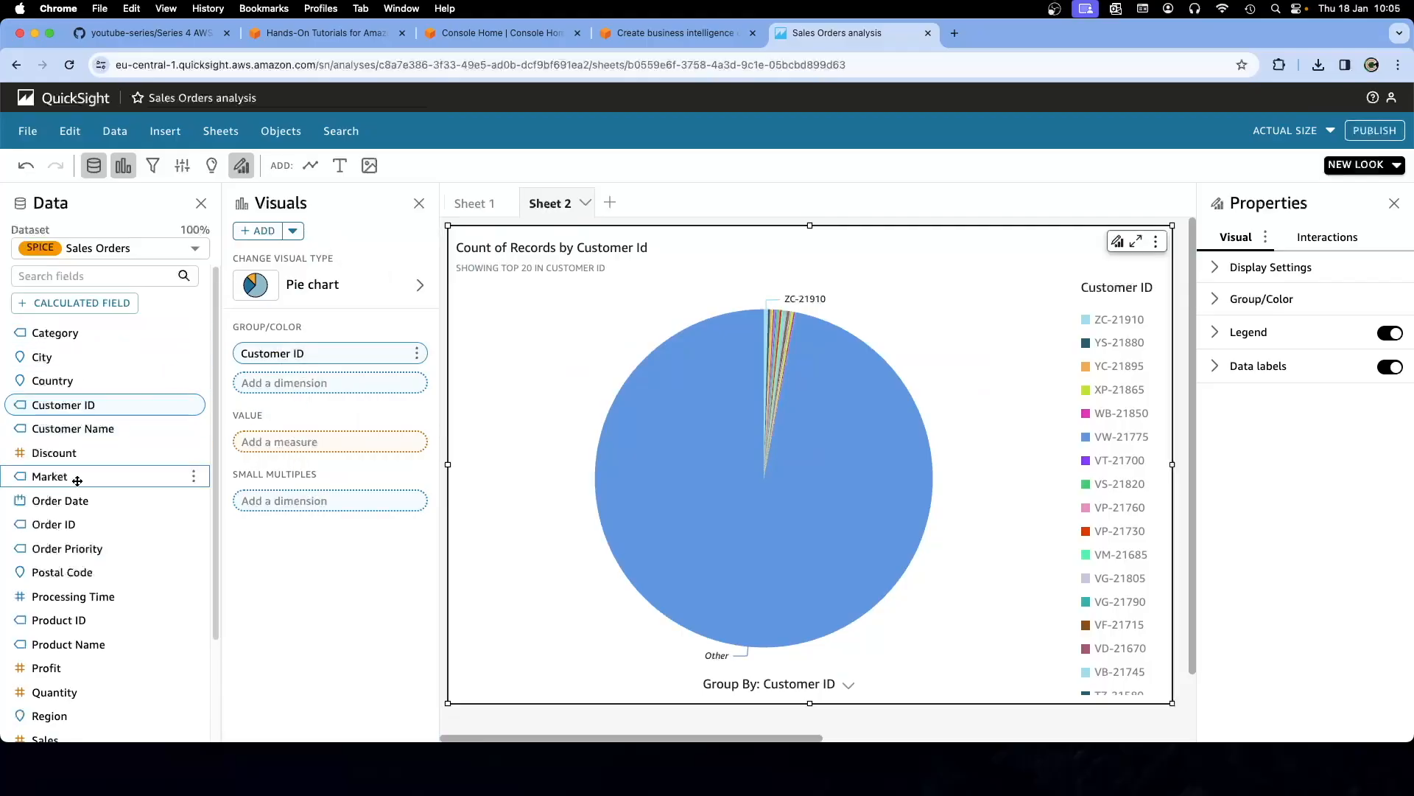
{"action": "left_click", "coordinate": [194, 405]}
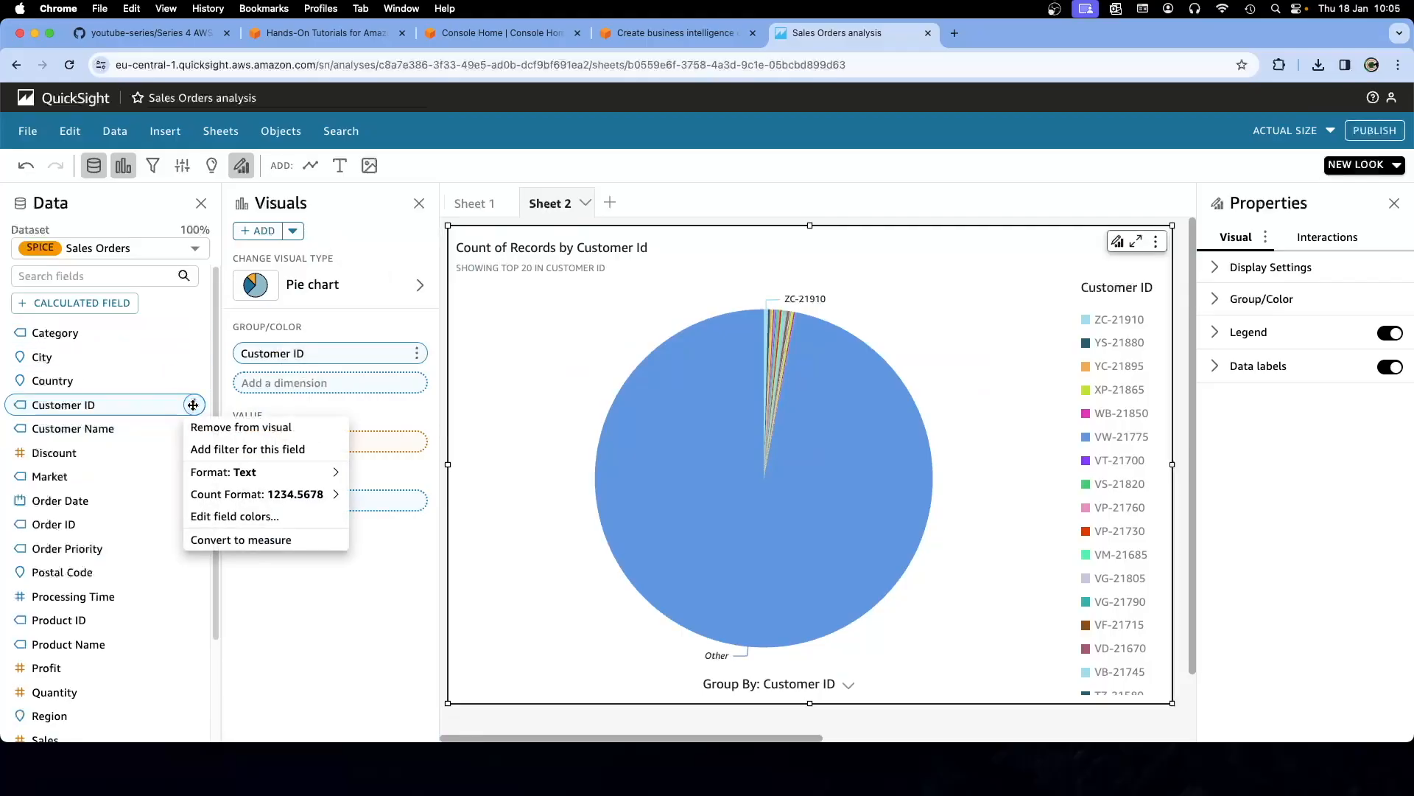
{"action": "left_click", "coordinate": [383, 582]}
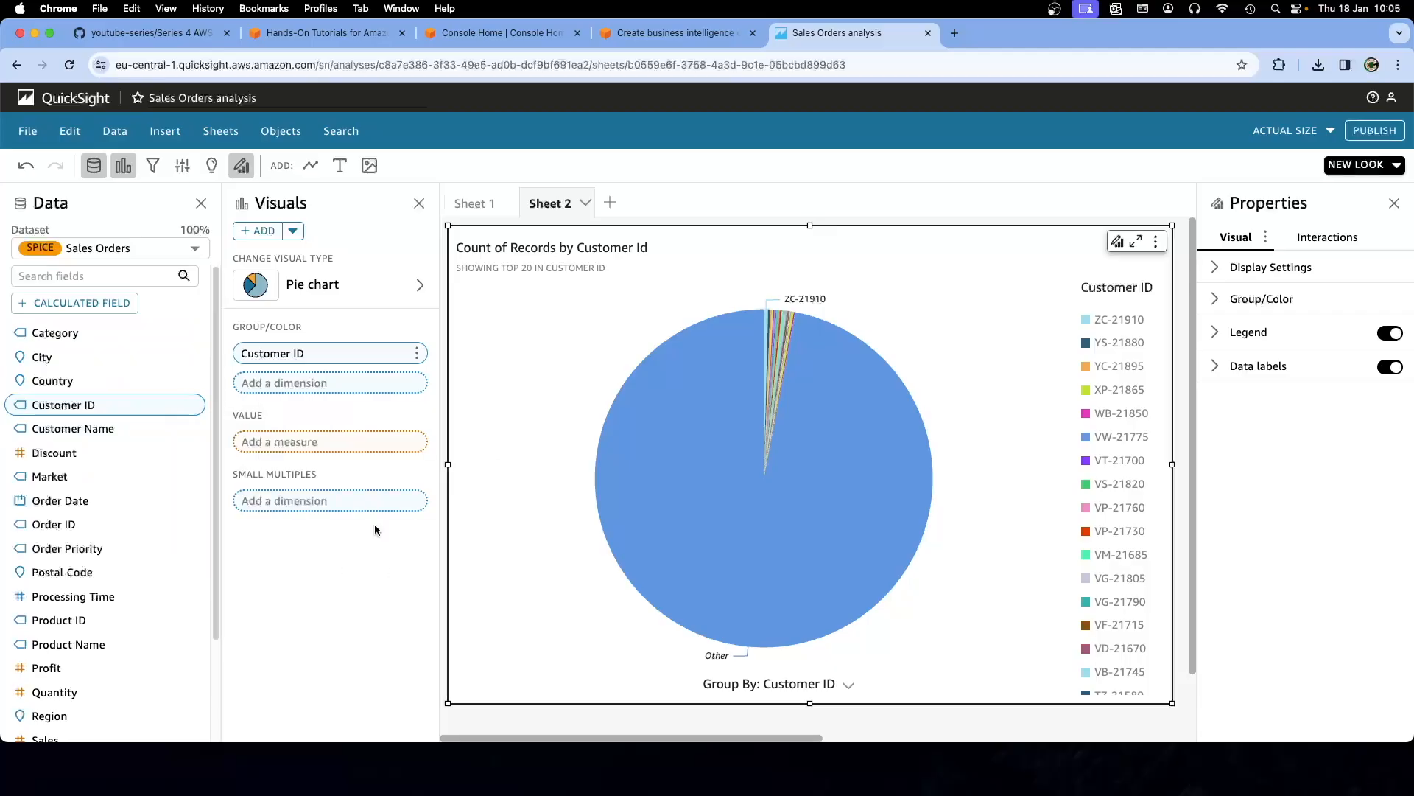
{"action": "left_click", "coordinate": [153, 166]}
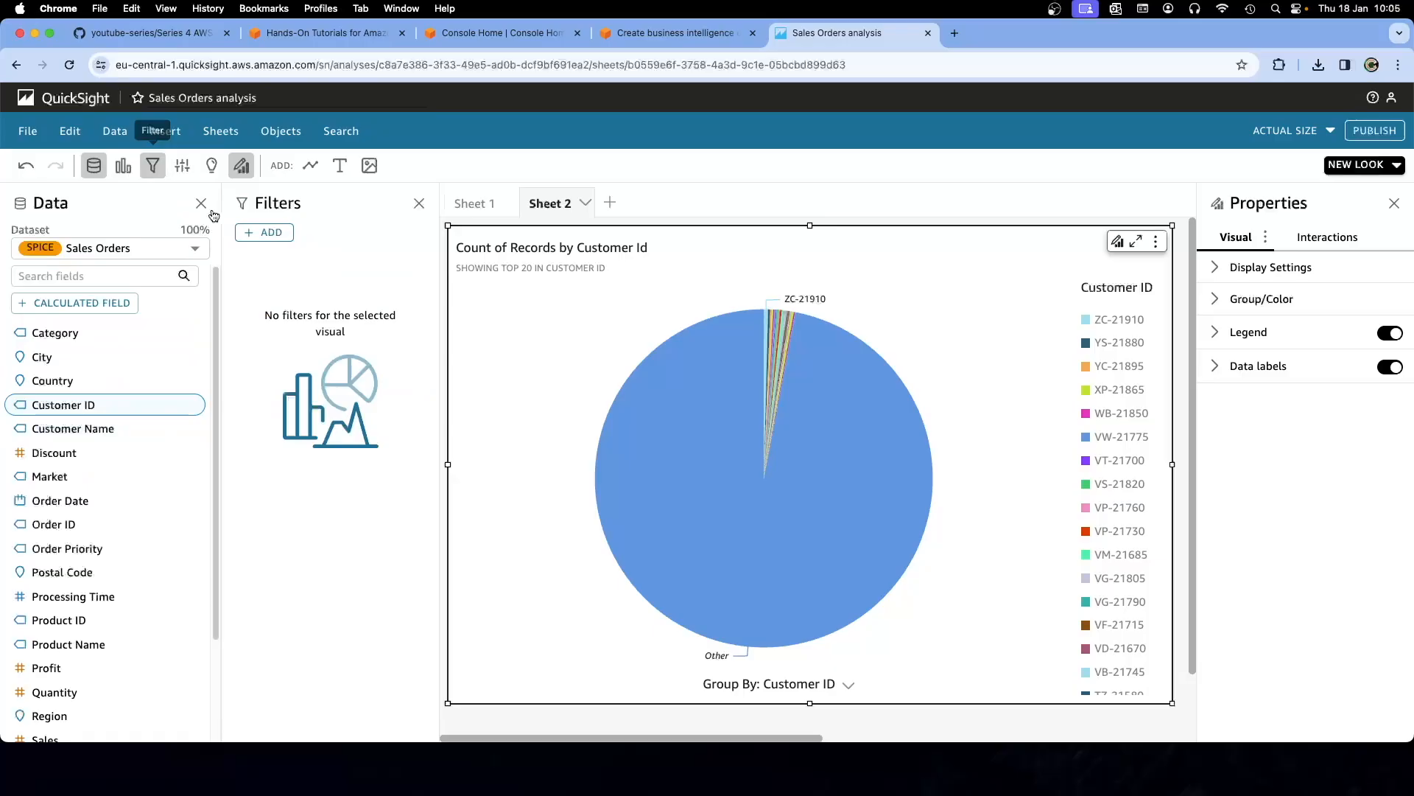
Add a Country filter to the pie chart that includes only Argentina
{"action": "left_click", "coordinate": [271, 235]}
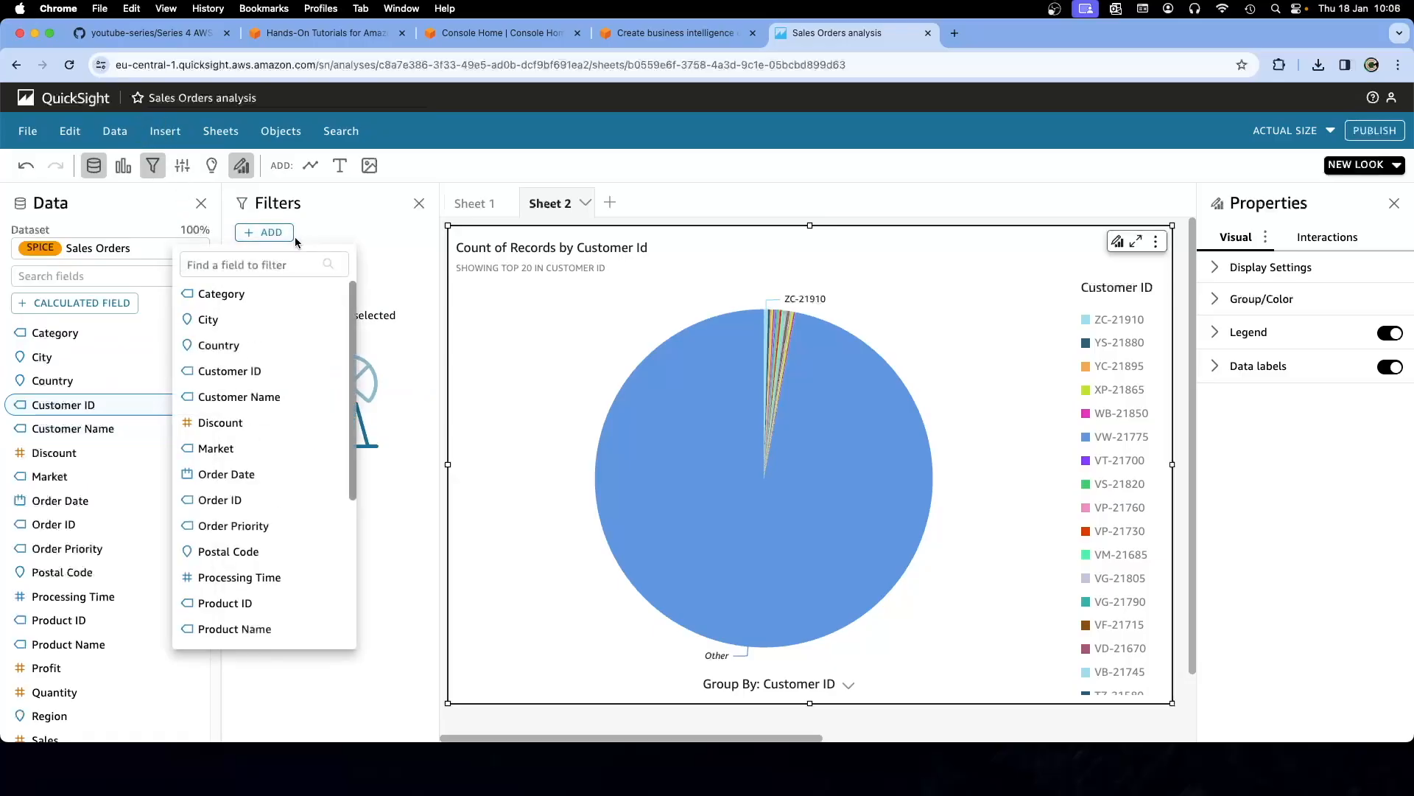
{"action": "left_click", "coordinate": [232, 346]}
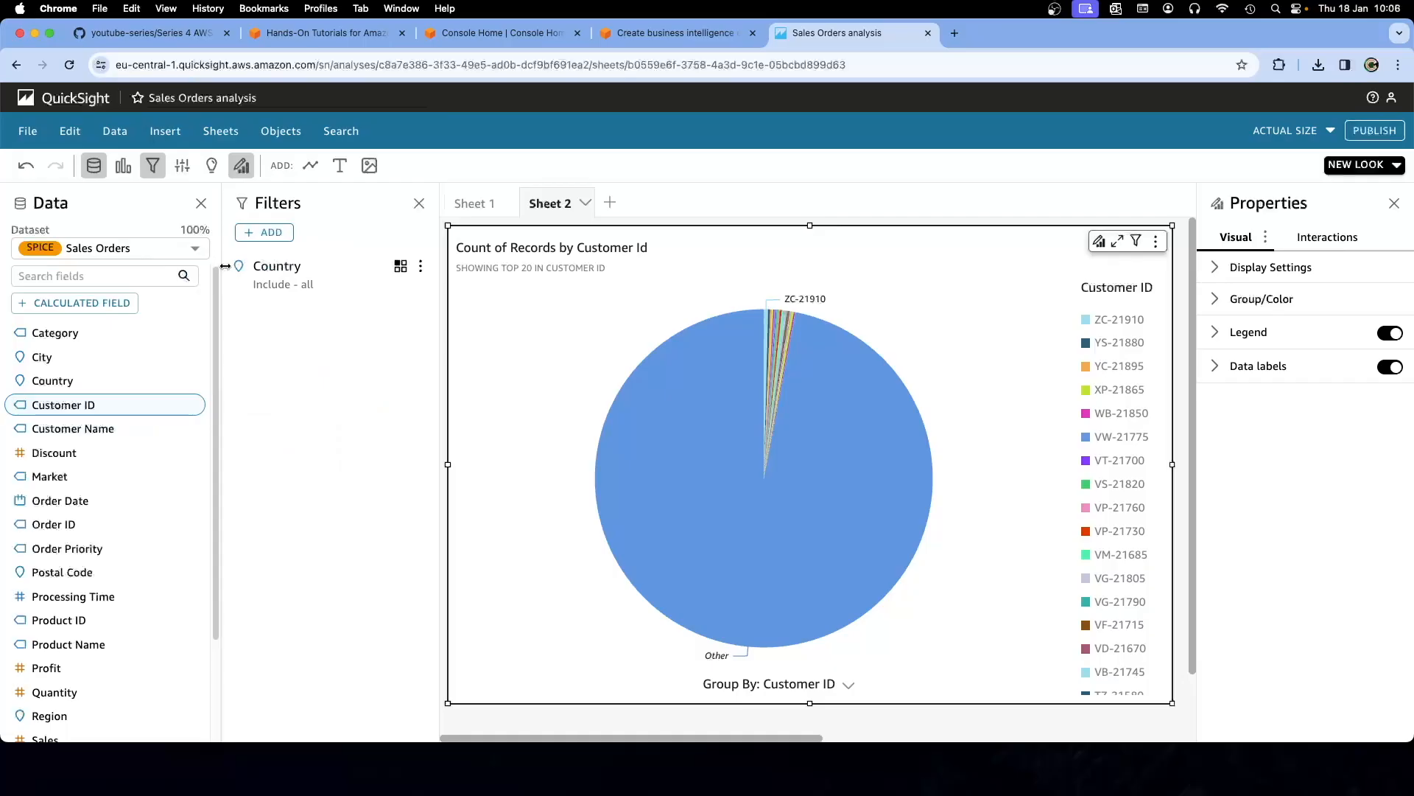
{"action": "left_click", "coordinate": [420, 266]}
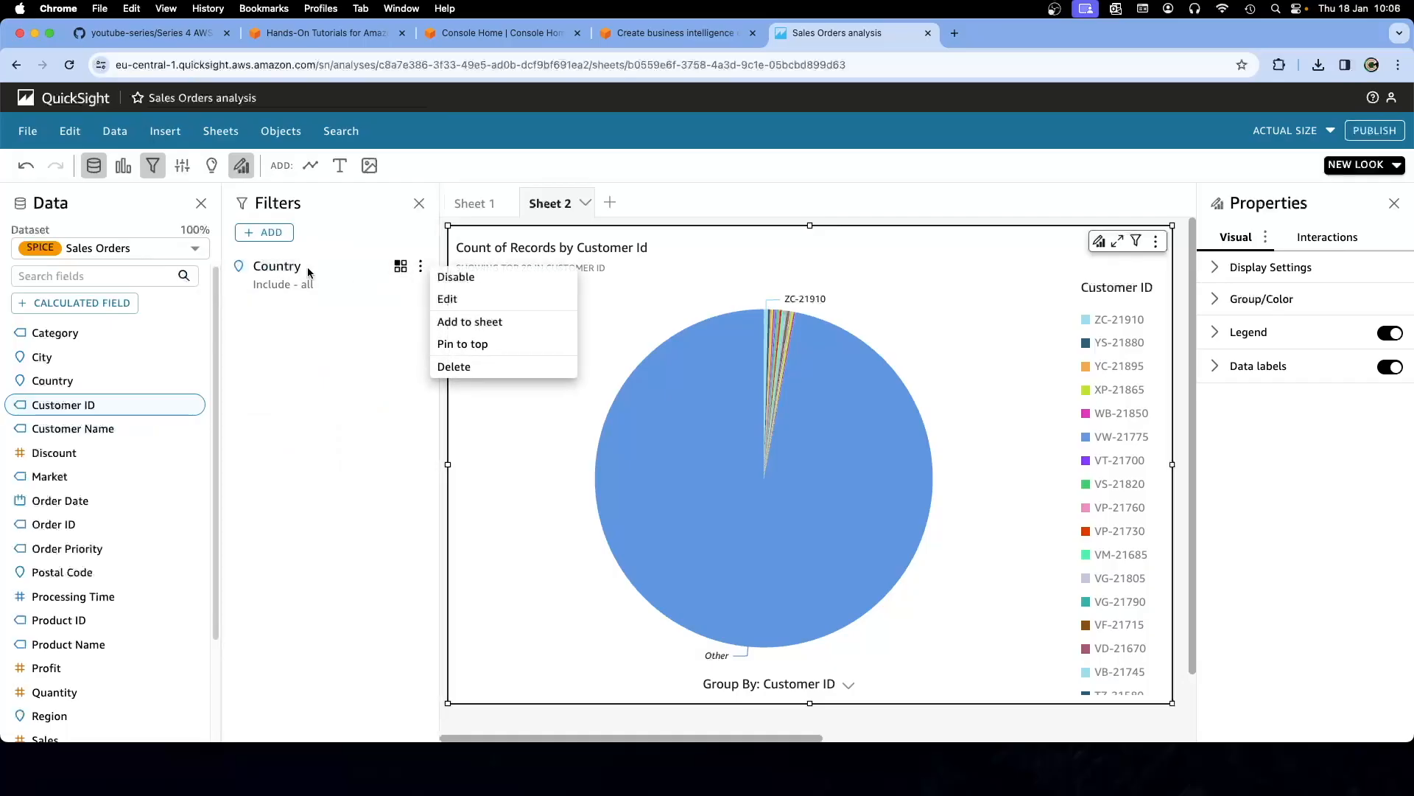
{"action": "left_click", "coordinate": [443, 301]}
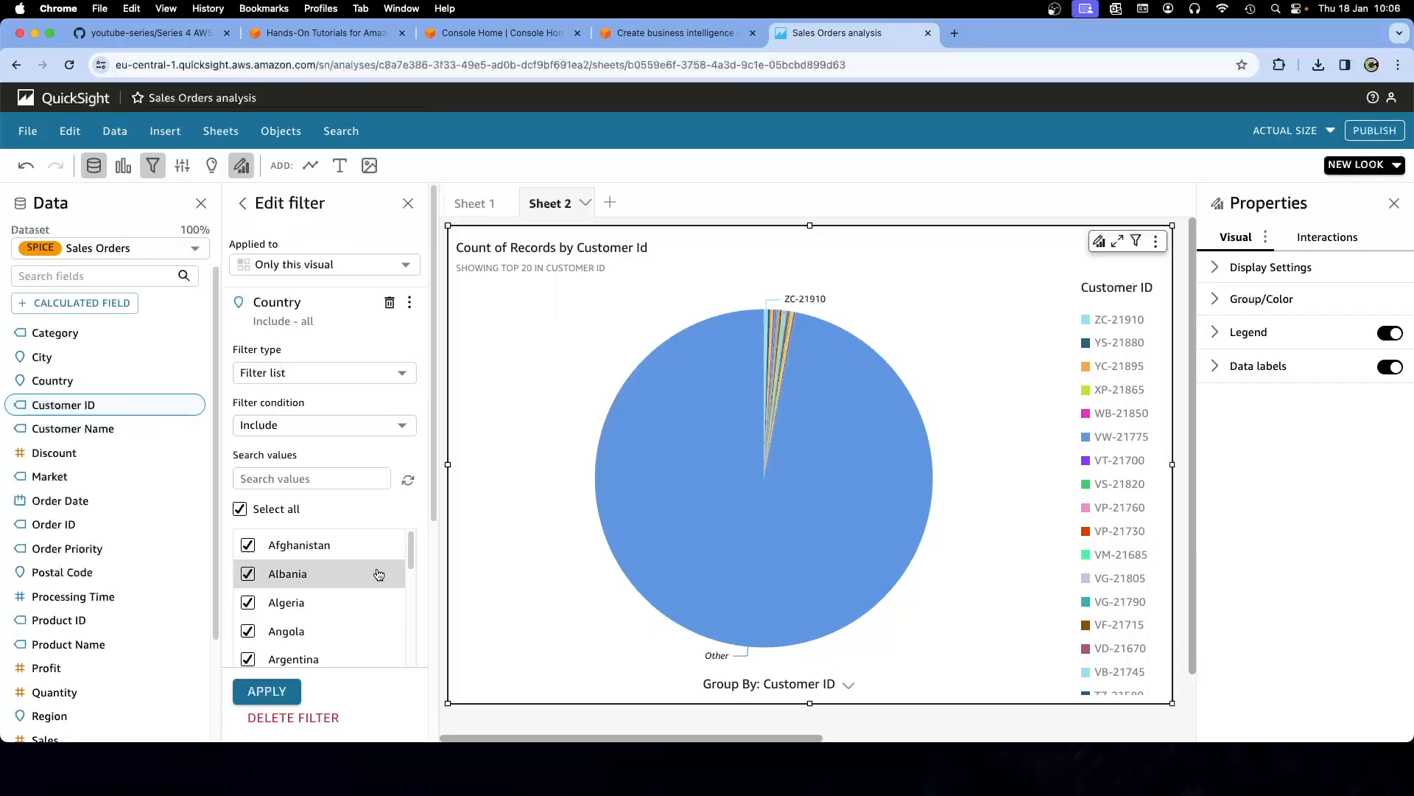
{"action": "left_click", "coordinate": [240, 509]}
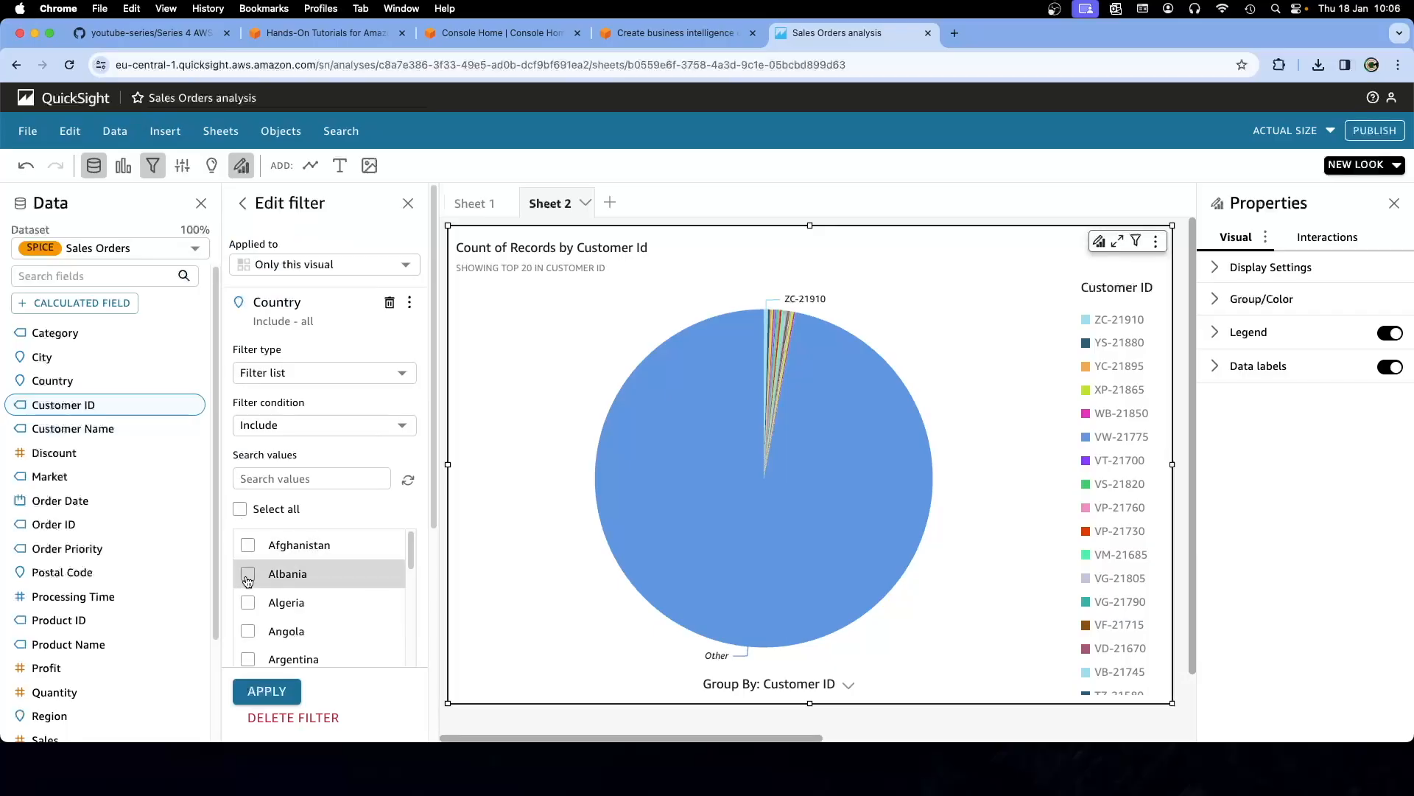
{"action": "left_click", "coordinate": [247, 658]}
{"action": "left_click", "coordinate": [268, 692]}
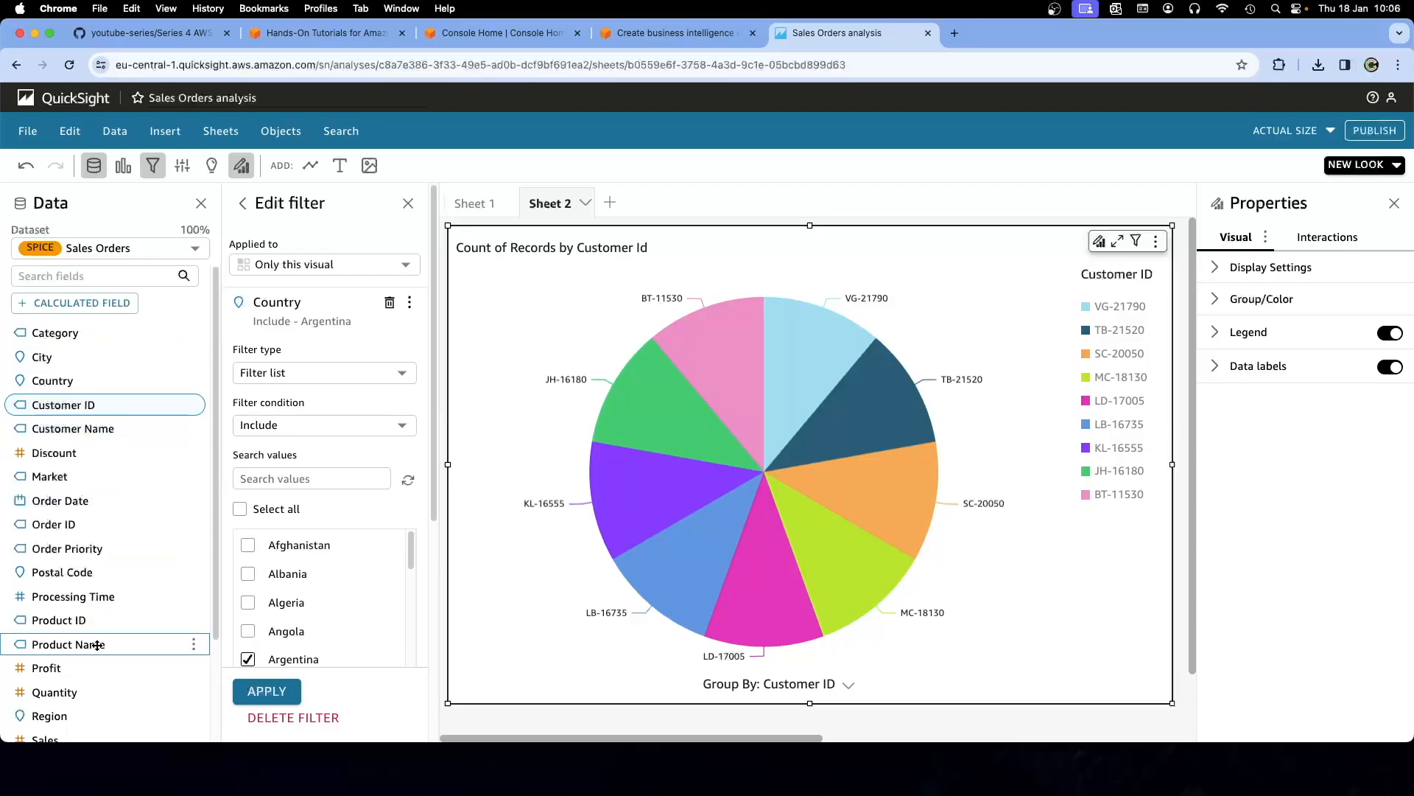
{"action": "scroll", "coordinate": [92, 593], "scroll_direction": "down", "scroll_amount": 3}
{"action": "scroll", "coordinate": [94, 593], "scroll_direction": "up", "scroll_amount": 3}
Read the tutorial's Step 9 'Publish as a dashboard', then return to the Sales Orders analysis
{"action": "left_click", "coordinate": [647, 38]}
{"action": "scroll", "coordinate": [572, 426], "scroll_direction": "down", "scroll_amount": 5}
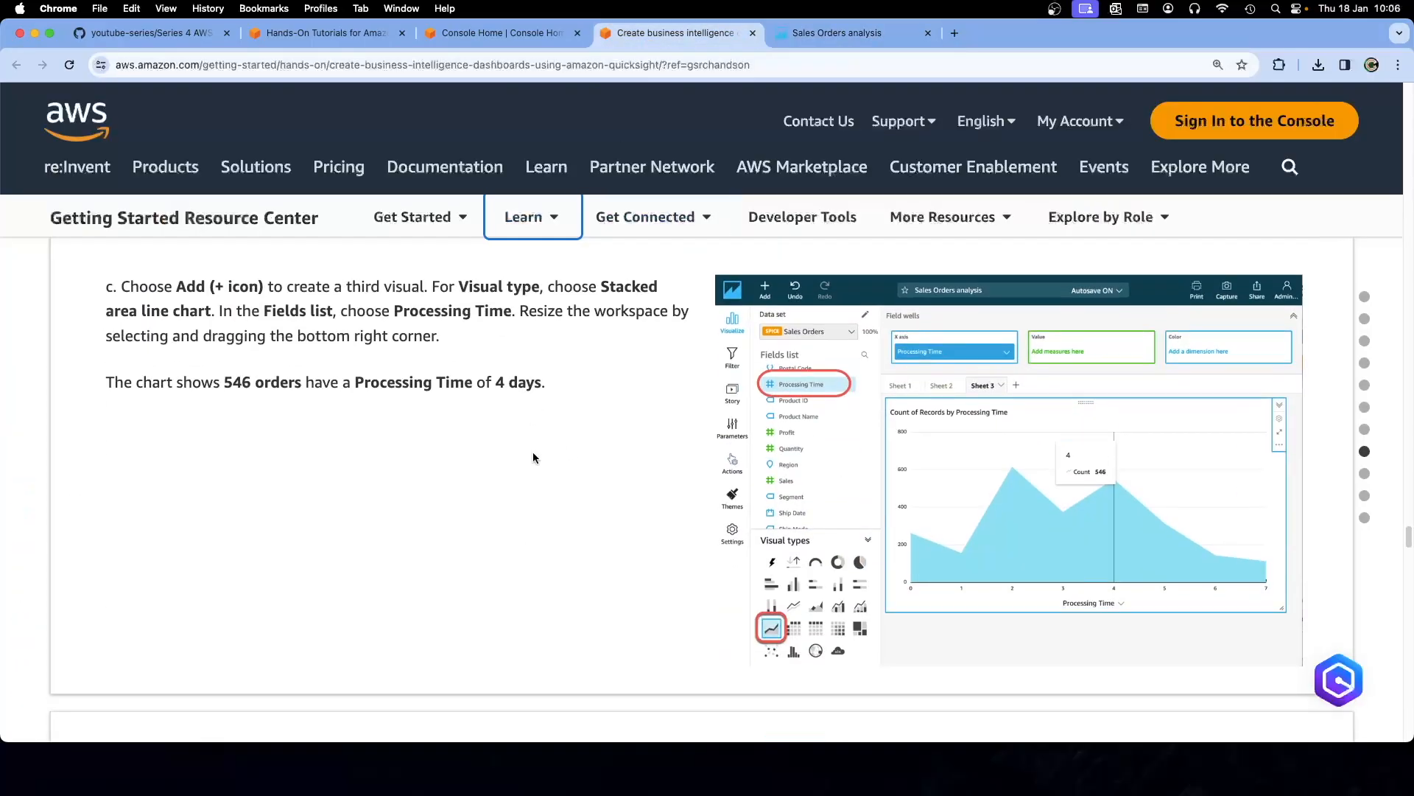
{"action": "scroll", "coordinate": [533, 456], "scroll_direction": "down", "scroll_amount": 4}
{"action": "scroll", "coordinate": [534, 459], "scroll_direction": "down", "scroll_amount": 3}
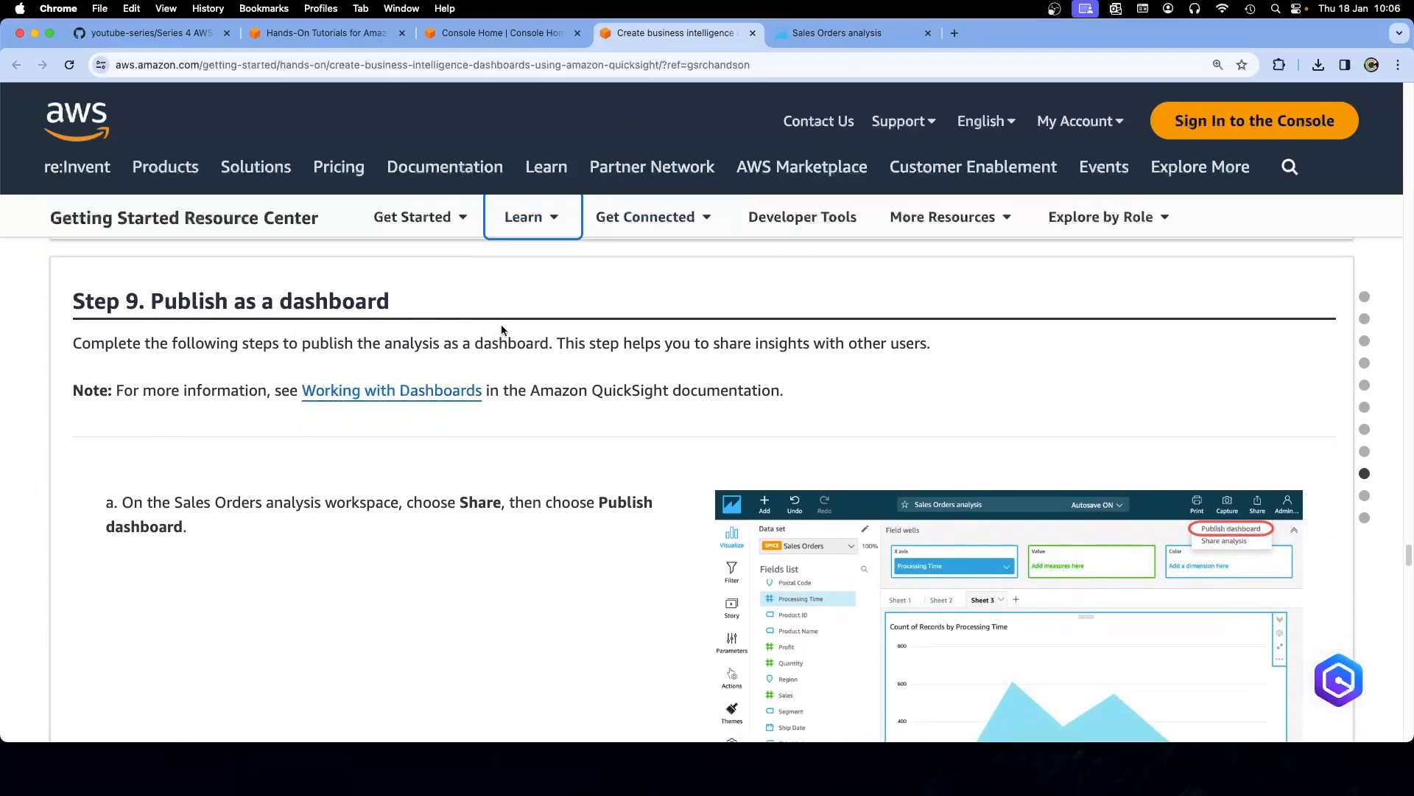
{"action": "left_click", "coordinate": [837, 32]}
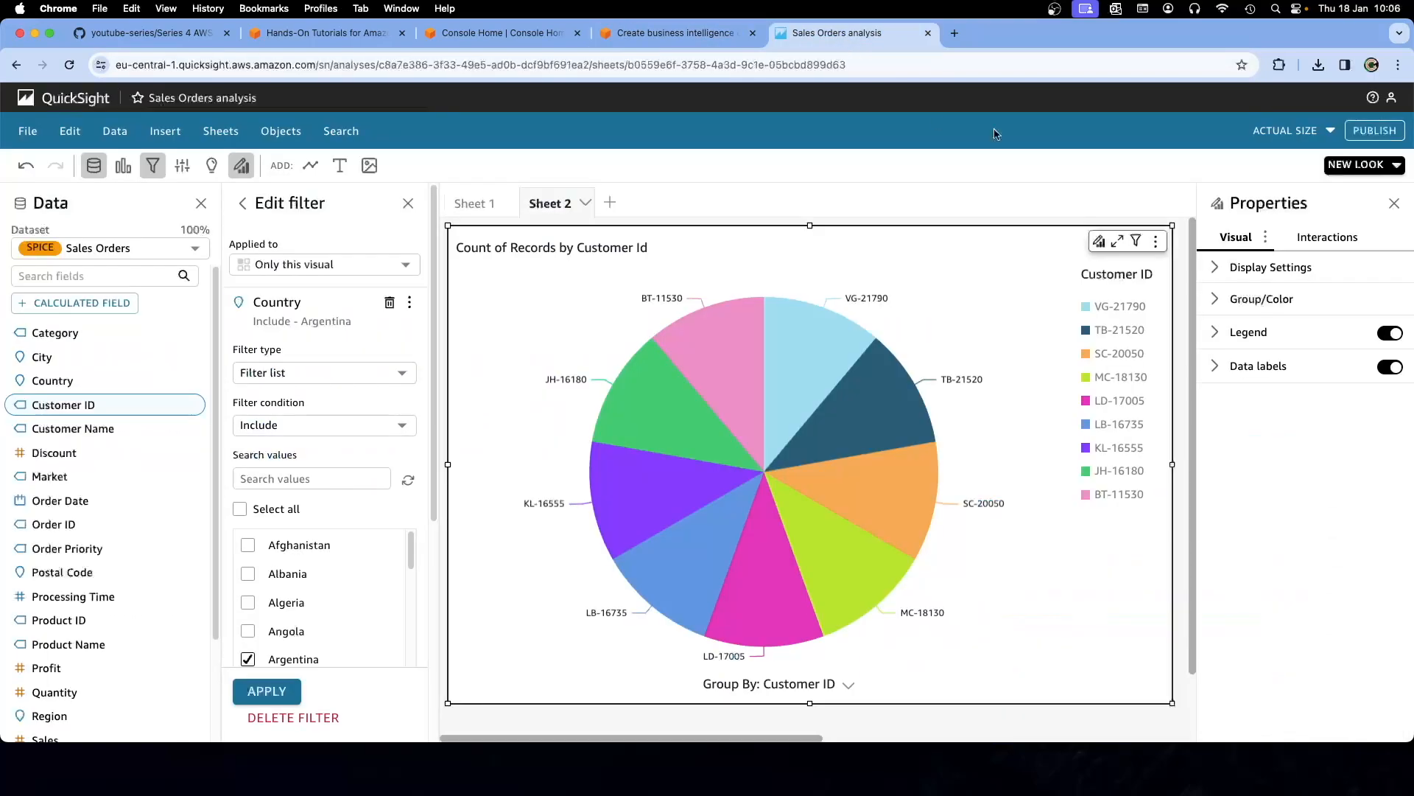
Publish the Sales Orders analysis as a new dashboard titled 'My Tests'
{"action": "left_click", "coordinate": [1363, 132]}
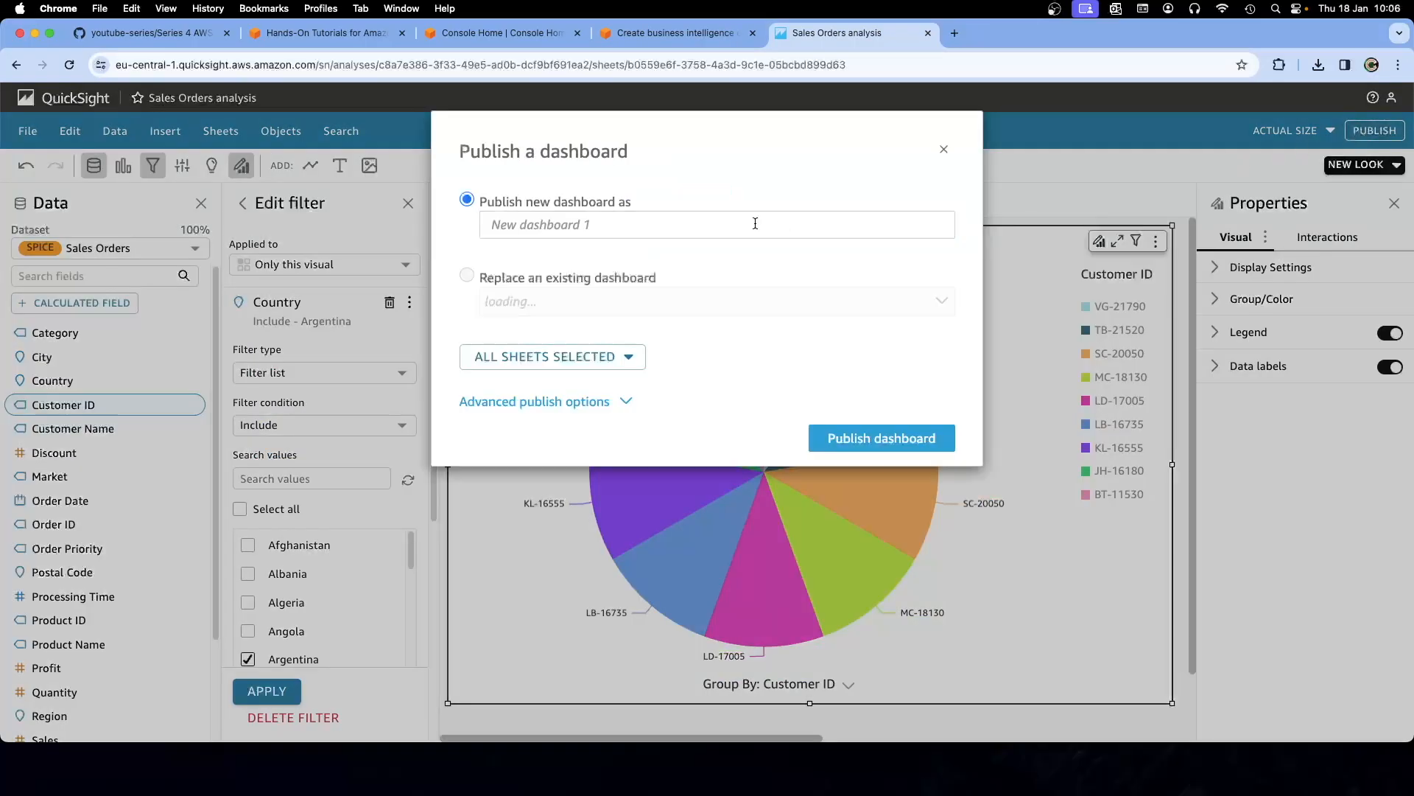
{"action": "left_click", "coordinate": [541, 221]}
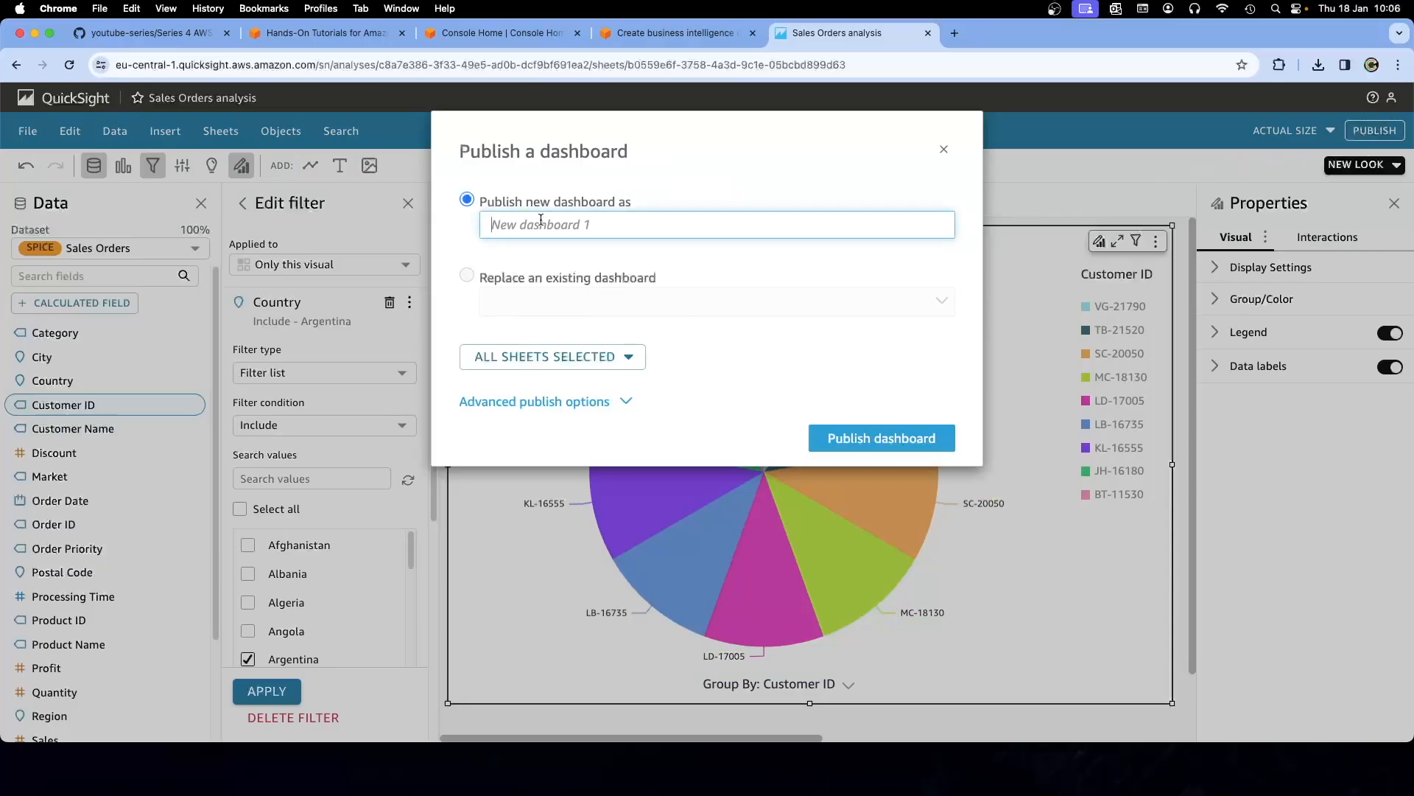
{"action": "type", "text": "My Tests"}
{"action": "left_click", "coordinate": [837, 441]}
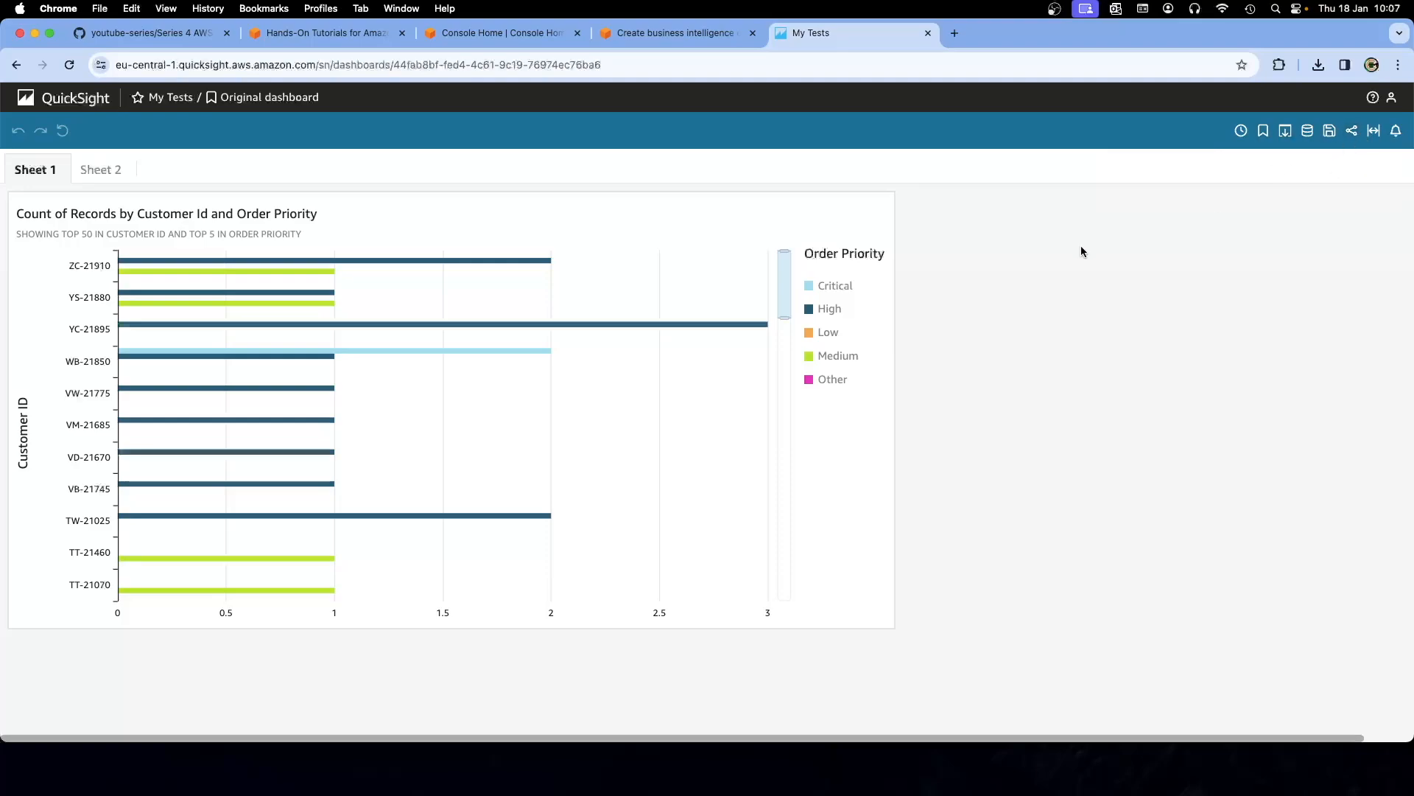
Scroll through the tutorial's Step 11 Clean up steps a–d, then return to the My Tests dashboard
{"action": "left_click", "coordinate": [676, 32]}
{"action": "scroll", "coordinate": [541, 530], "scroll_direction": "down", "scroll_amount": 2}
{"action": "scroll", "coordinate": [541, 531], "scroll_direction": "down", "scroll_amount": 10}
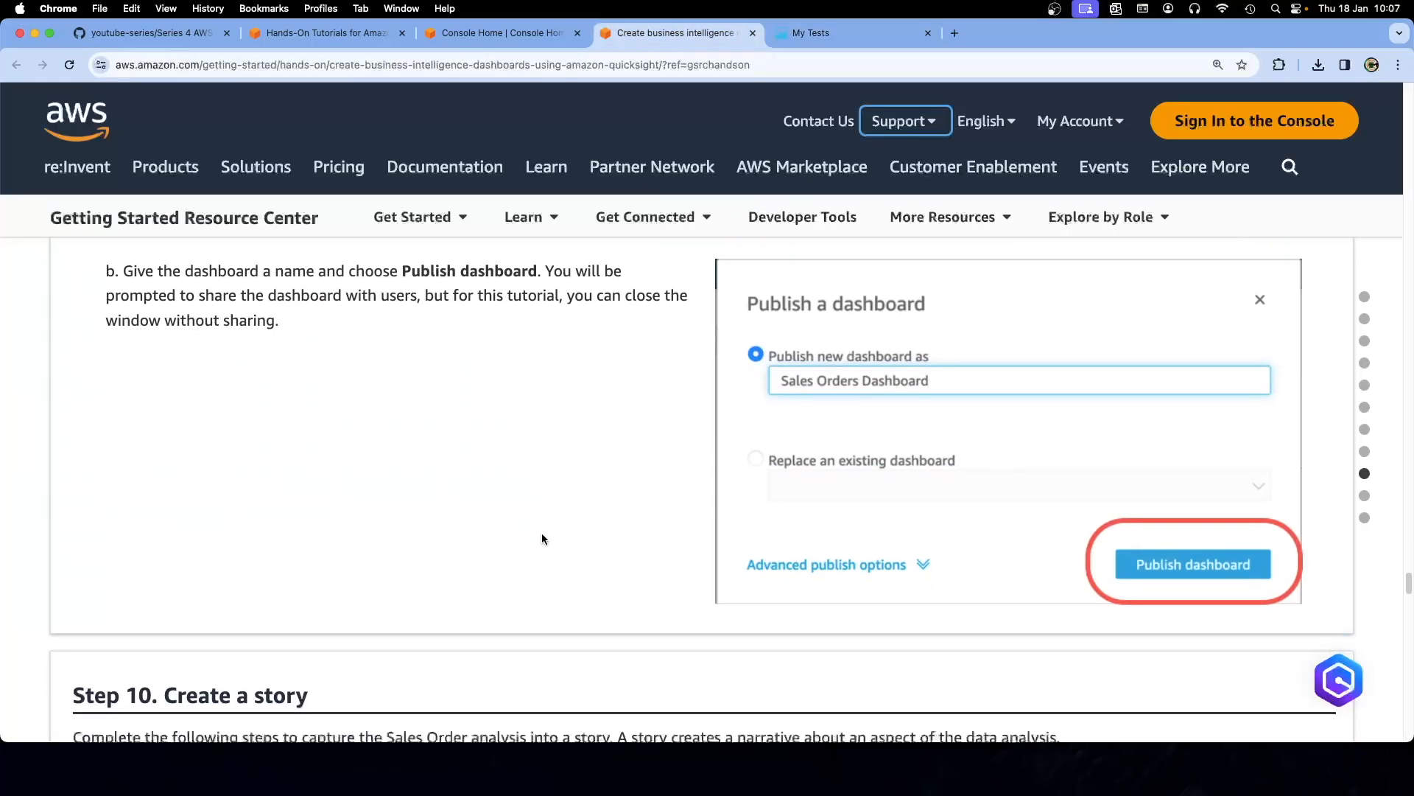
{"action": "scroll", "coordinate": [549, 536], "scroll_direction": "down", "scroll_amount": 4}
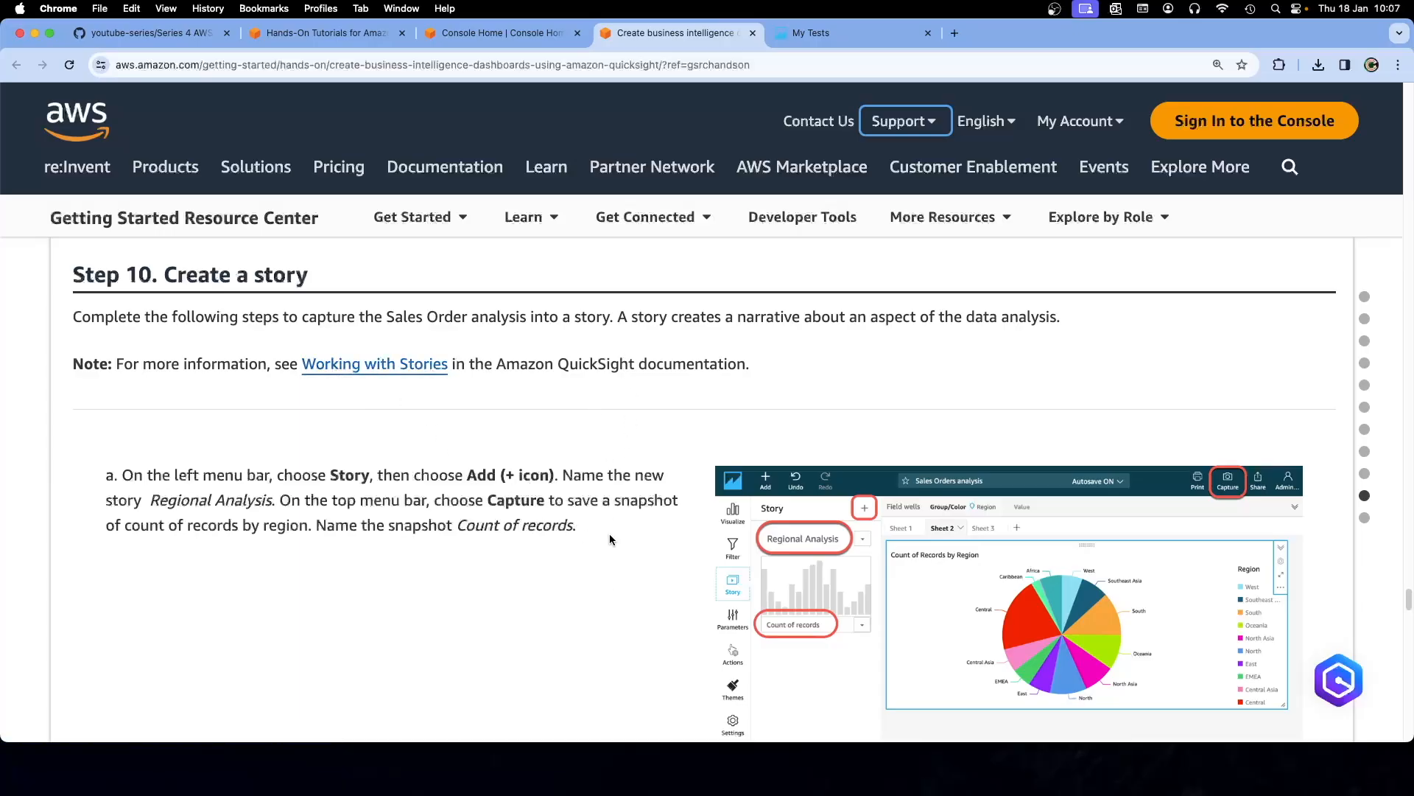
{"action": "scroll", "coordinate": [609, 531], "scroll_direction": "down", "scroll_amount": 8}
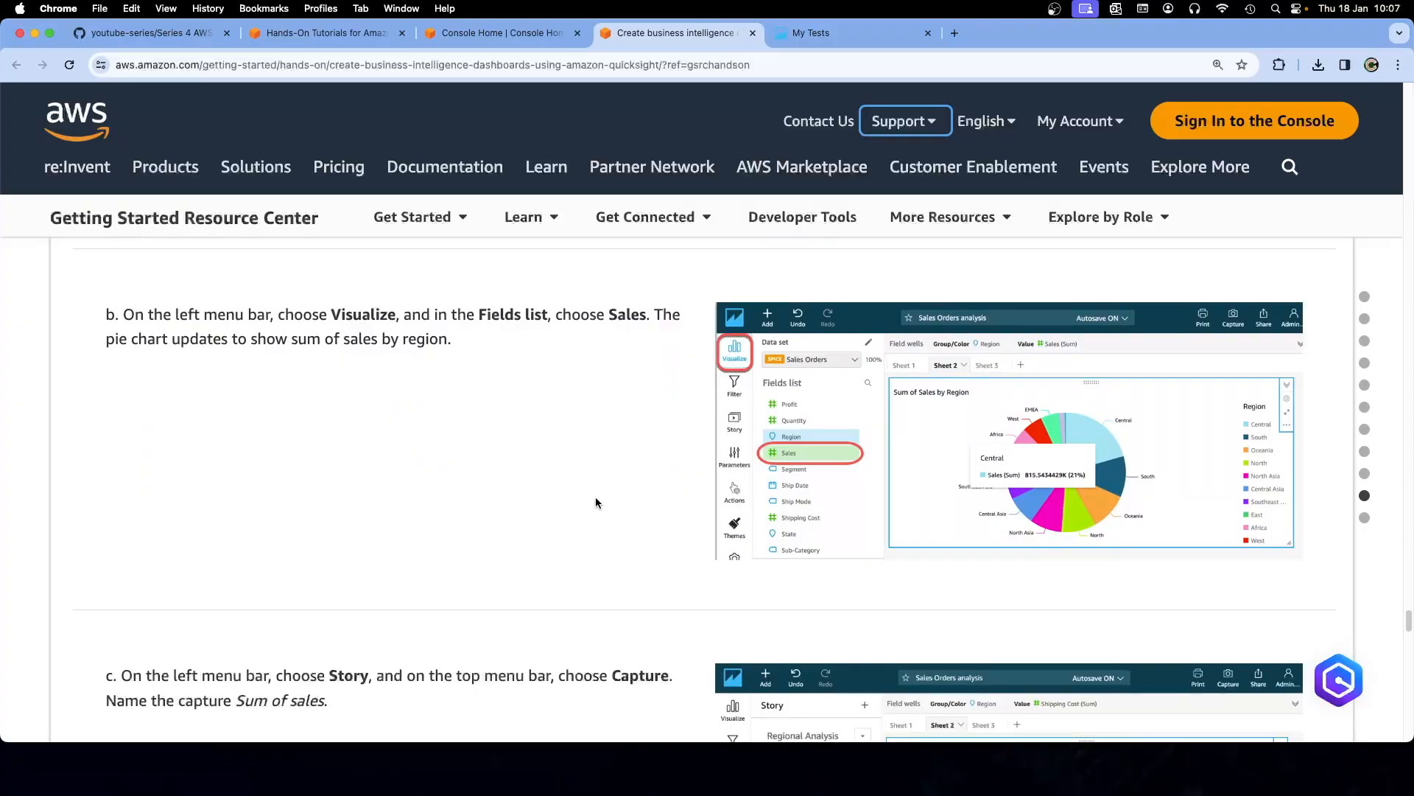
{"action": "scroll", "coordinate": [597, 498], "scroll_direction": "down", "scroll_amount": 2}
{"action": "scroll", "coordinate": [596, 501], "scroll_direction": "down", "scroll_amount": 10}
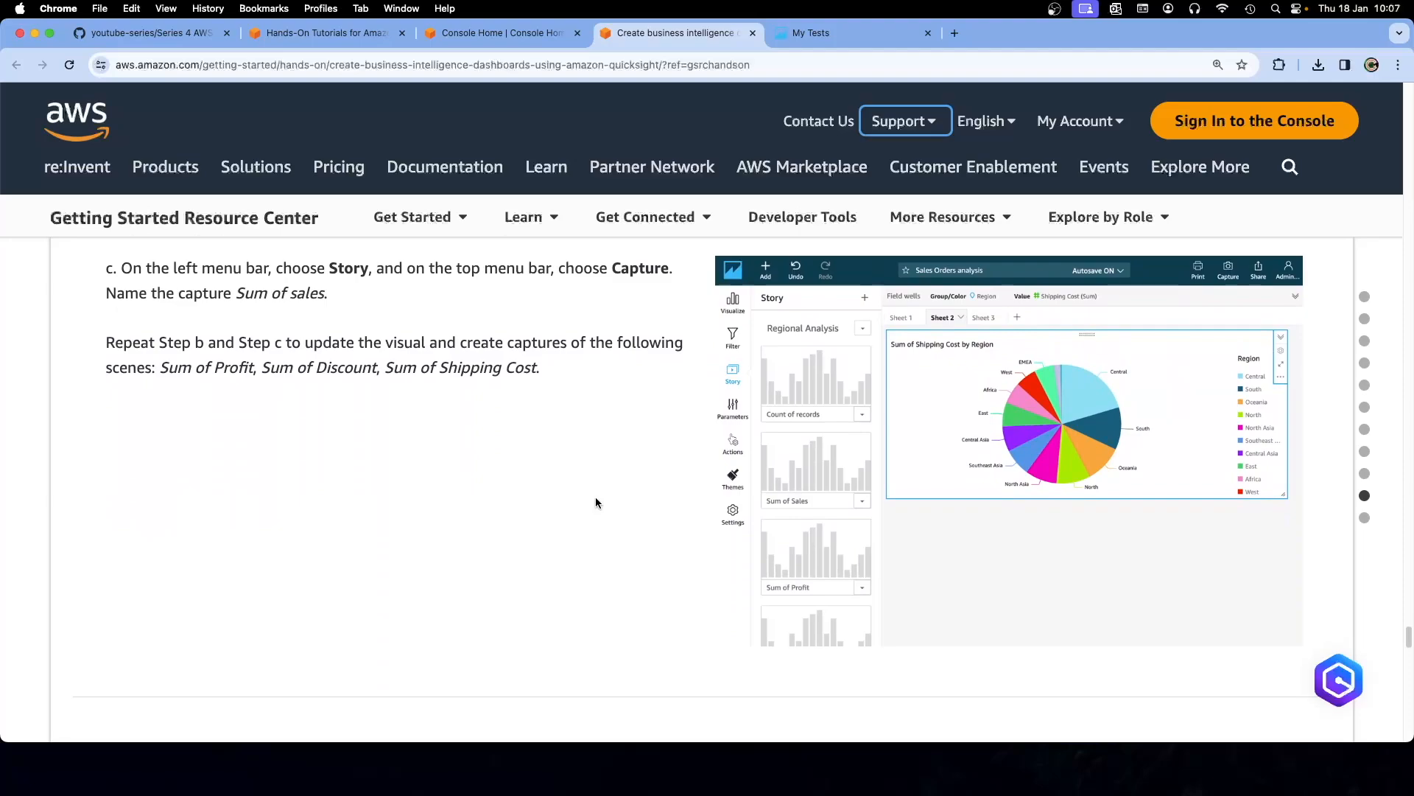
{"action": "scroll", "coordinate": [596, 501], "scroll_direction": "down", "scroll_amount": 2}
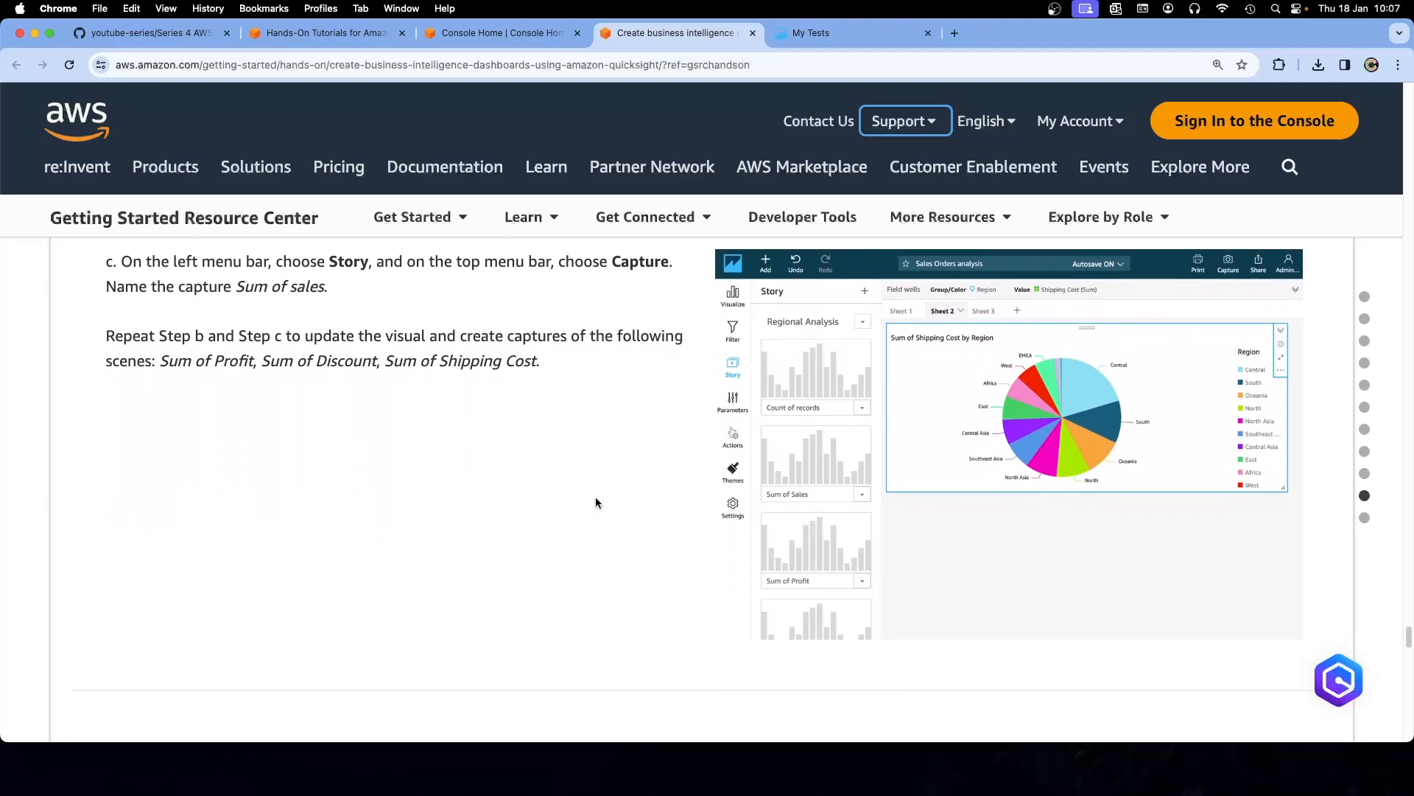
{"action": "scroll", "coordinate": [595, 501], "scroll_direction": "down", "scroll_amount": 10}
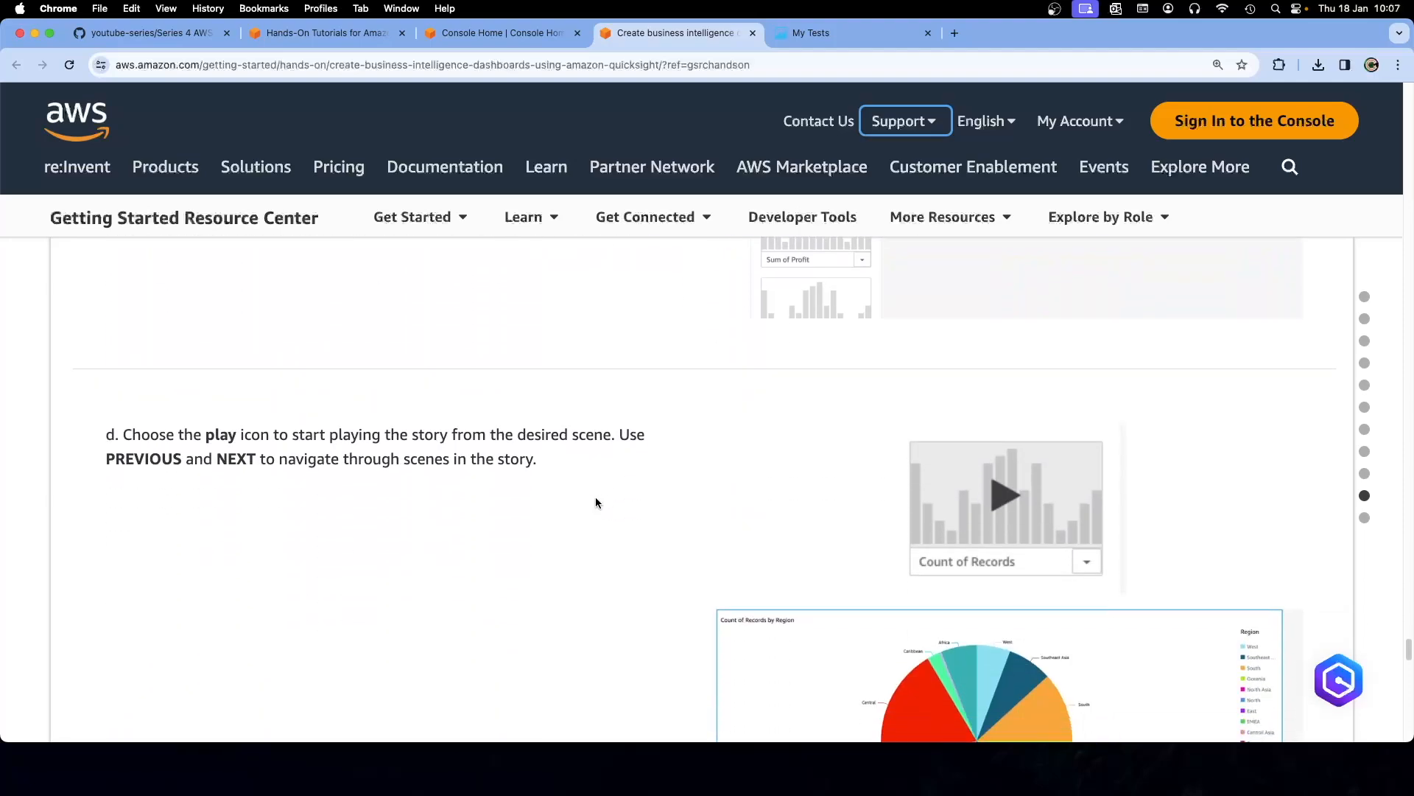
{"action": "scroll", "coordinate": [595, 503], "scroll_direction": "down", "scroll_amount": 1}
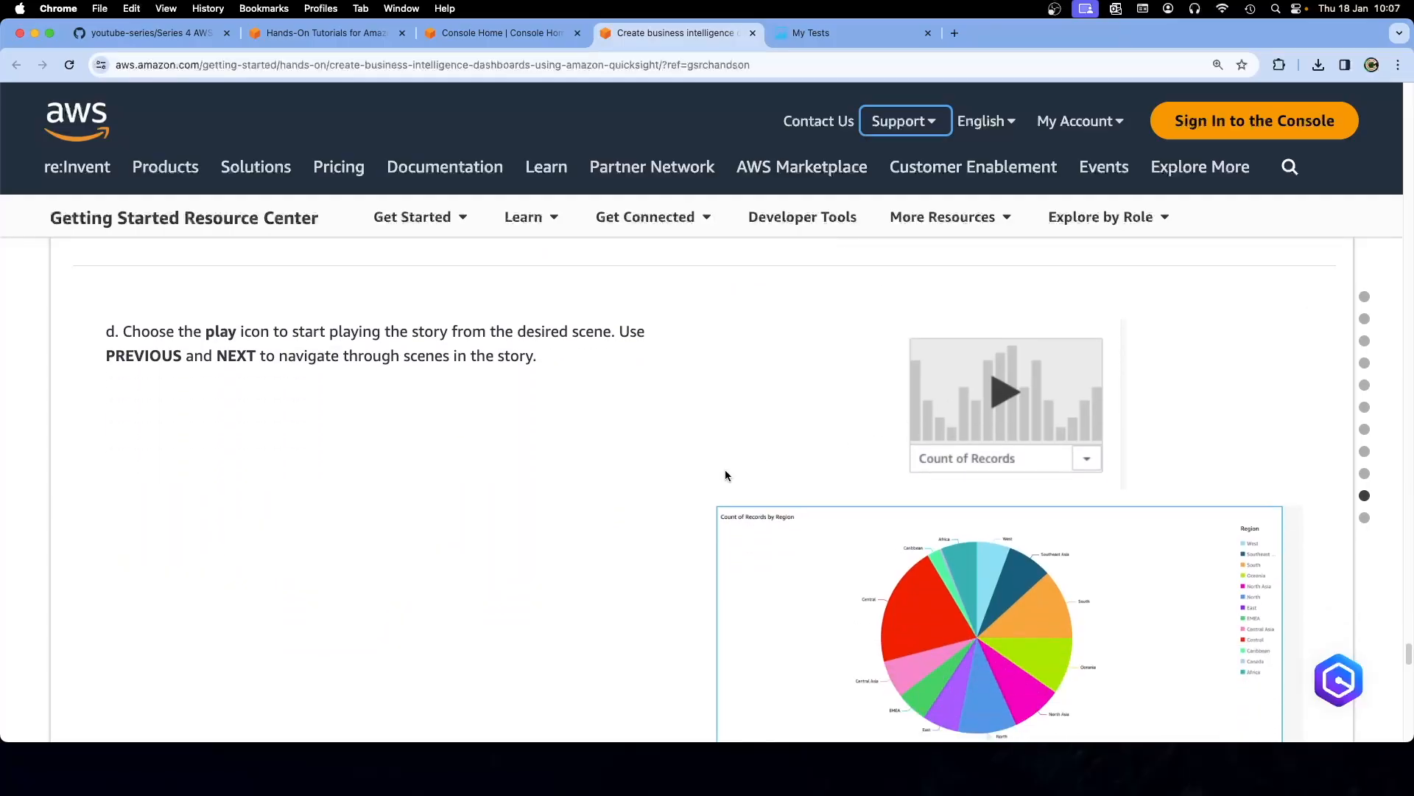
{"action": "scroll", "coordinate": [724, 475], "scroll_direction": "down", "scroll_amount": 5}
{"action": "scroll", "coordinate": [723, 470], "scroll_direction": "down", "scroll_amount": 1}
{"action": "scroll", "coordinate": [724, 471], "scroll_direction": "up", "scroll_amount": 5}
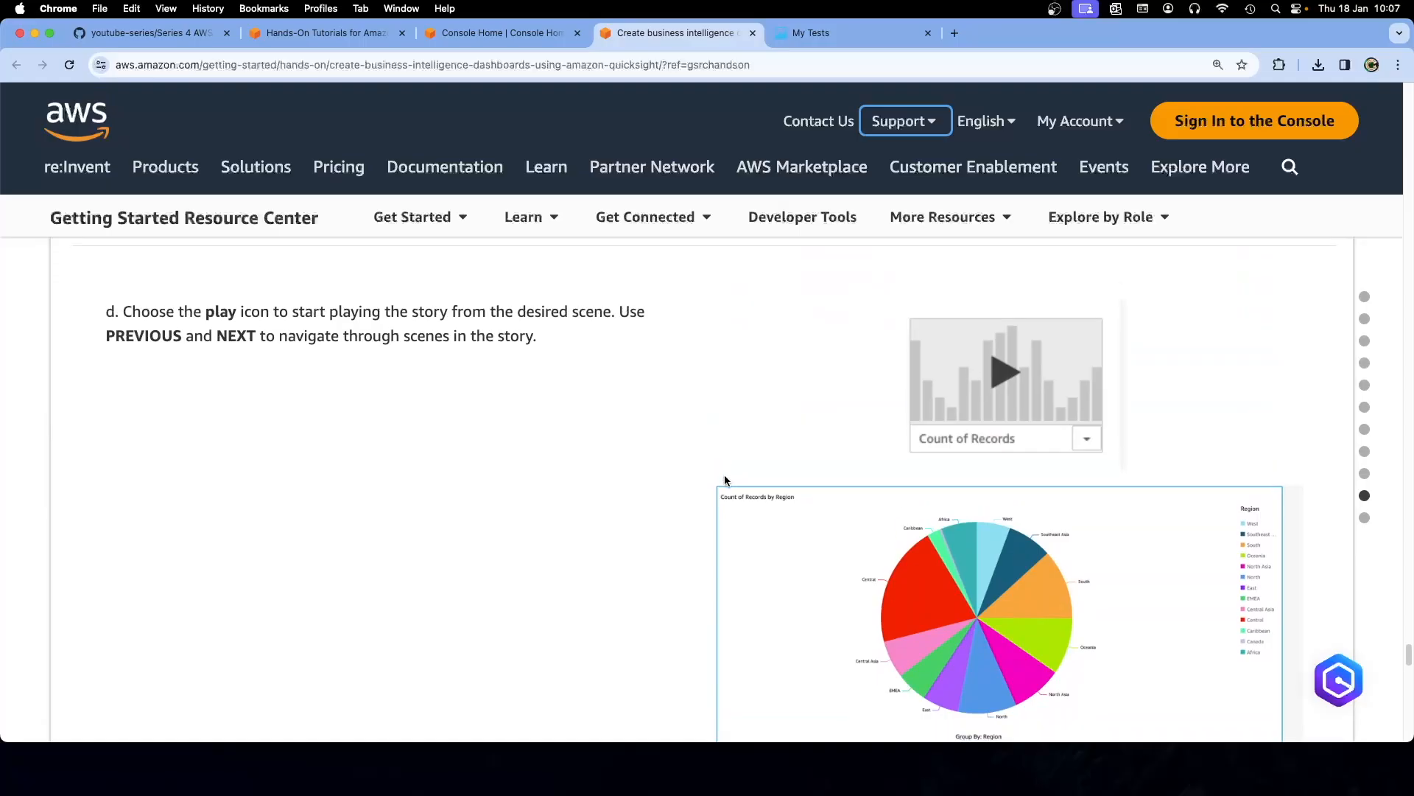
{"action": "scroll", "coordinate": [724, 475], "scroll_direction": "up", "scroll_amount": 5}
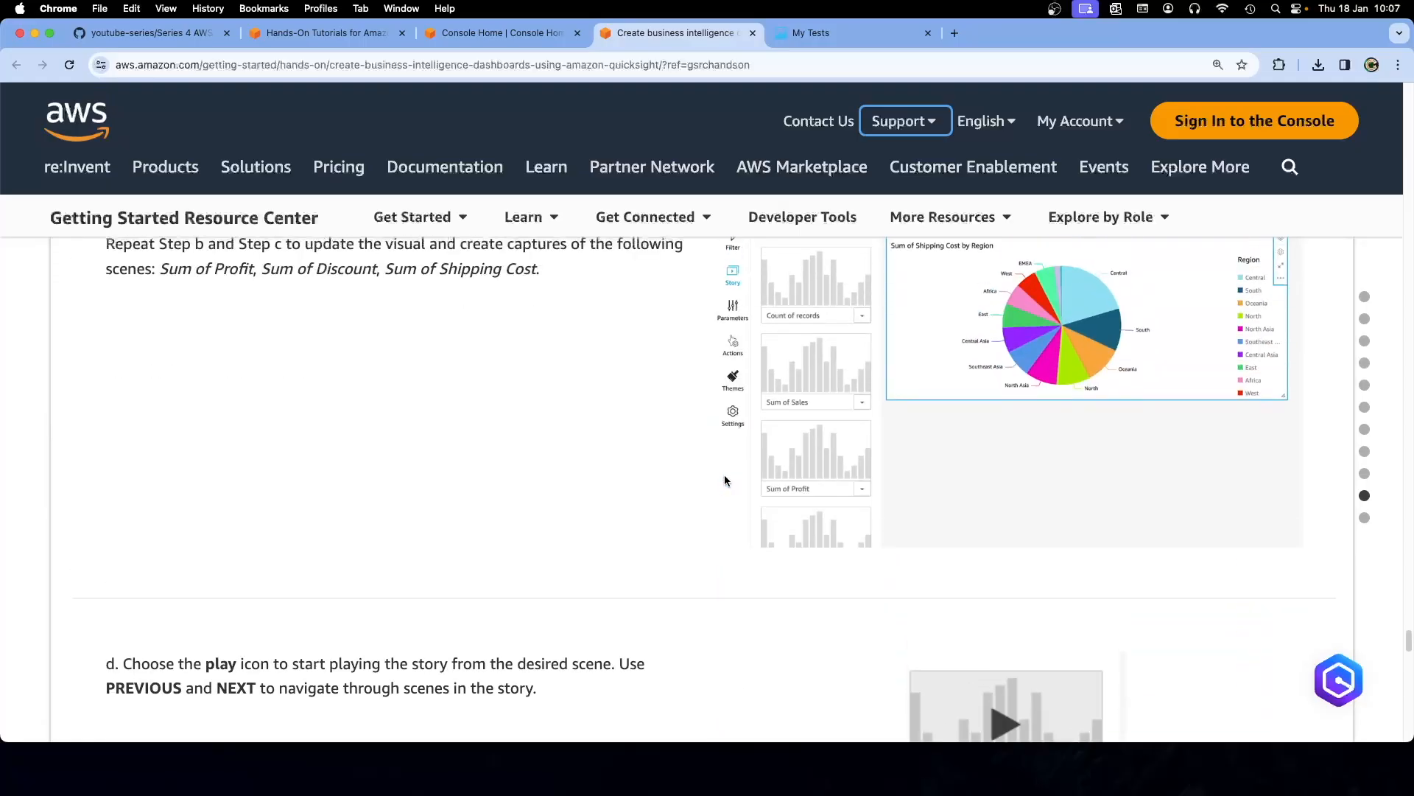
{"action": "scroll", "coordinate": [724, 480], "scroll_direction": "up", "scroll_amount": 3}
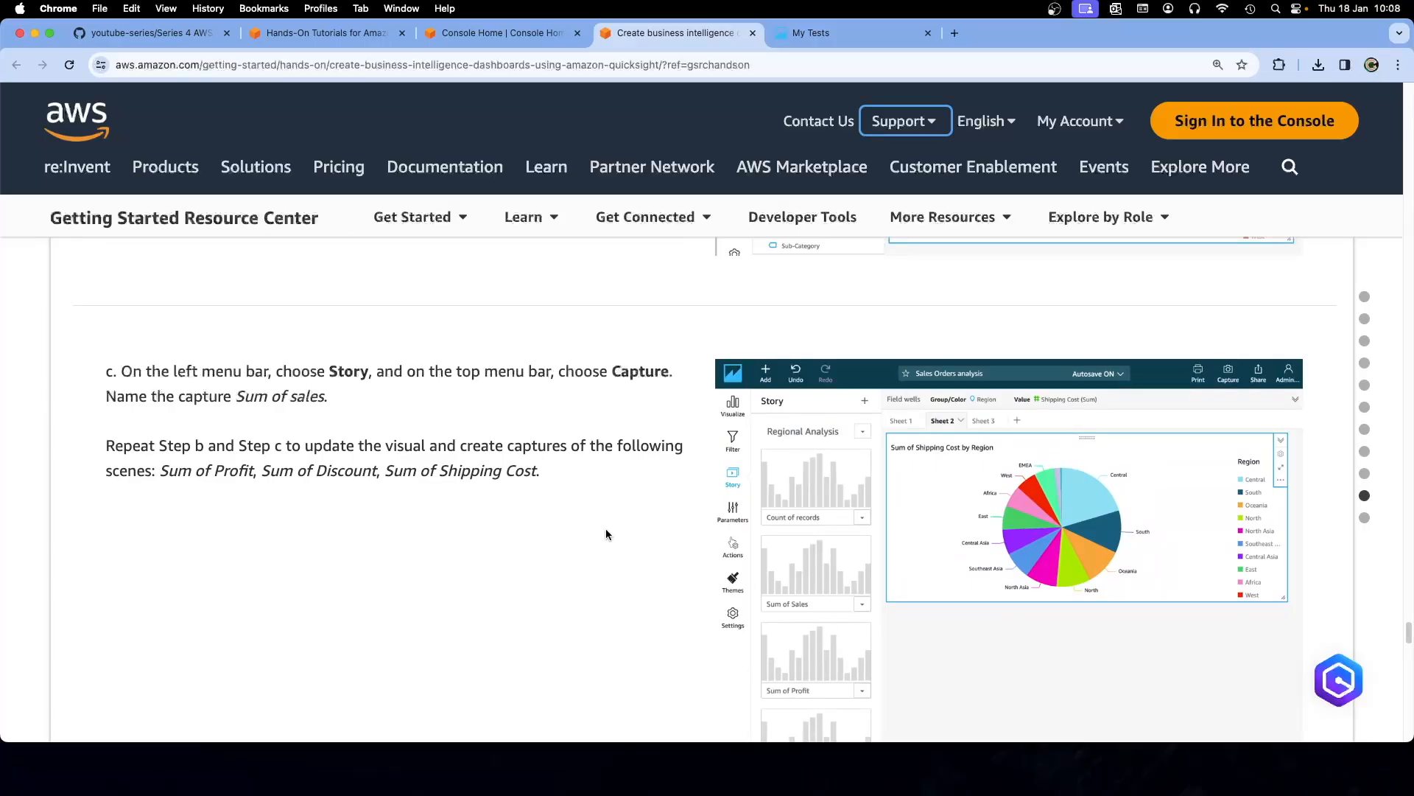
{"action": "scroll", "coordinate": [605, 529], "scroll_direction": "down", "scroll_amount": 2}
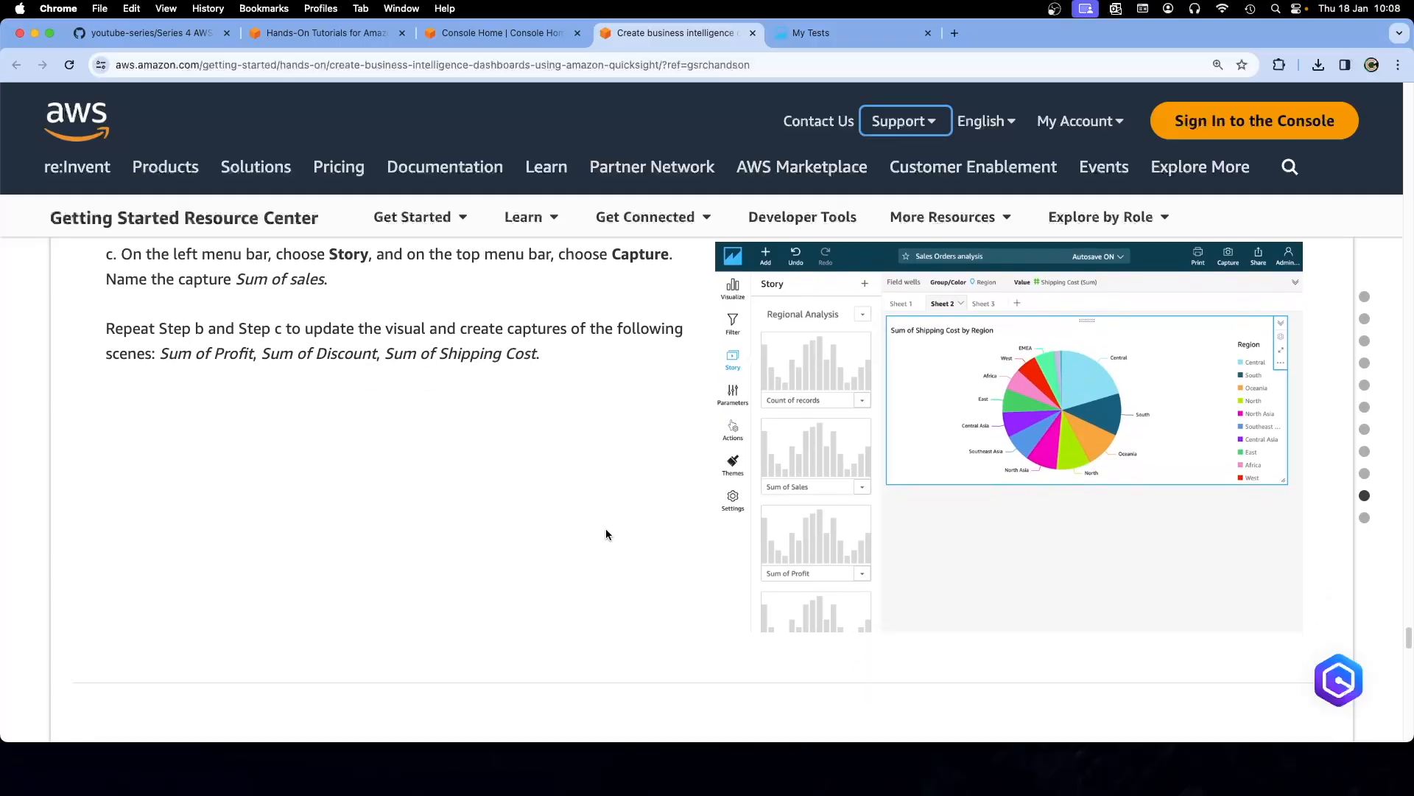
{"action": "scroll", "coordinate": [605, 530], "scroll_direction": "down", "scroll_amount": 3}
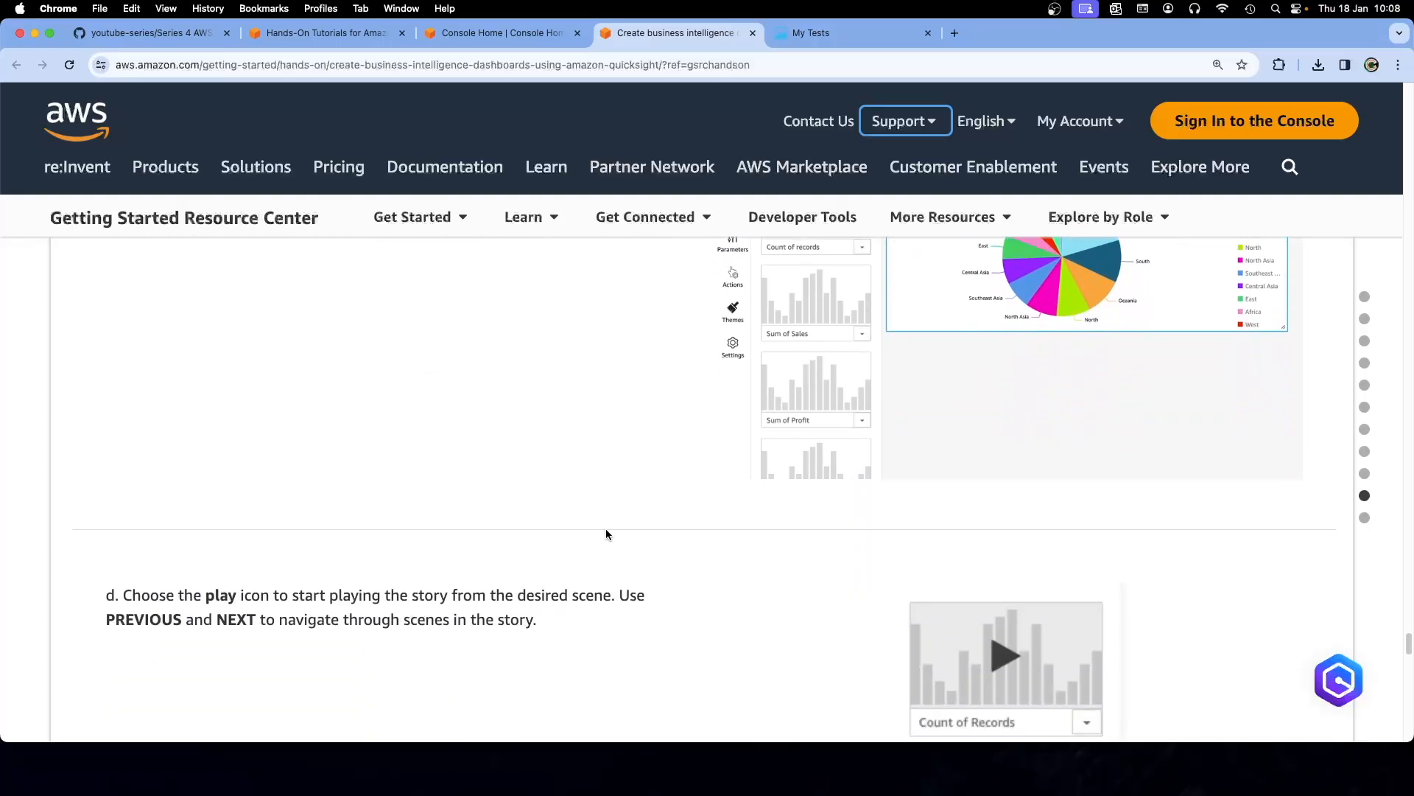
{"action": "scroll", "coordinate": [606, 530], "scroll_direction": "down", "scroll_amount": 5}
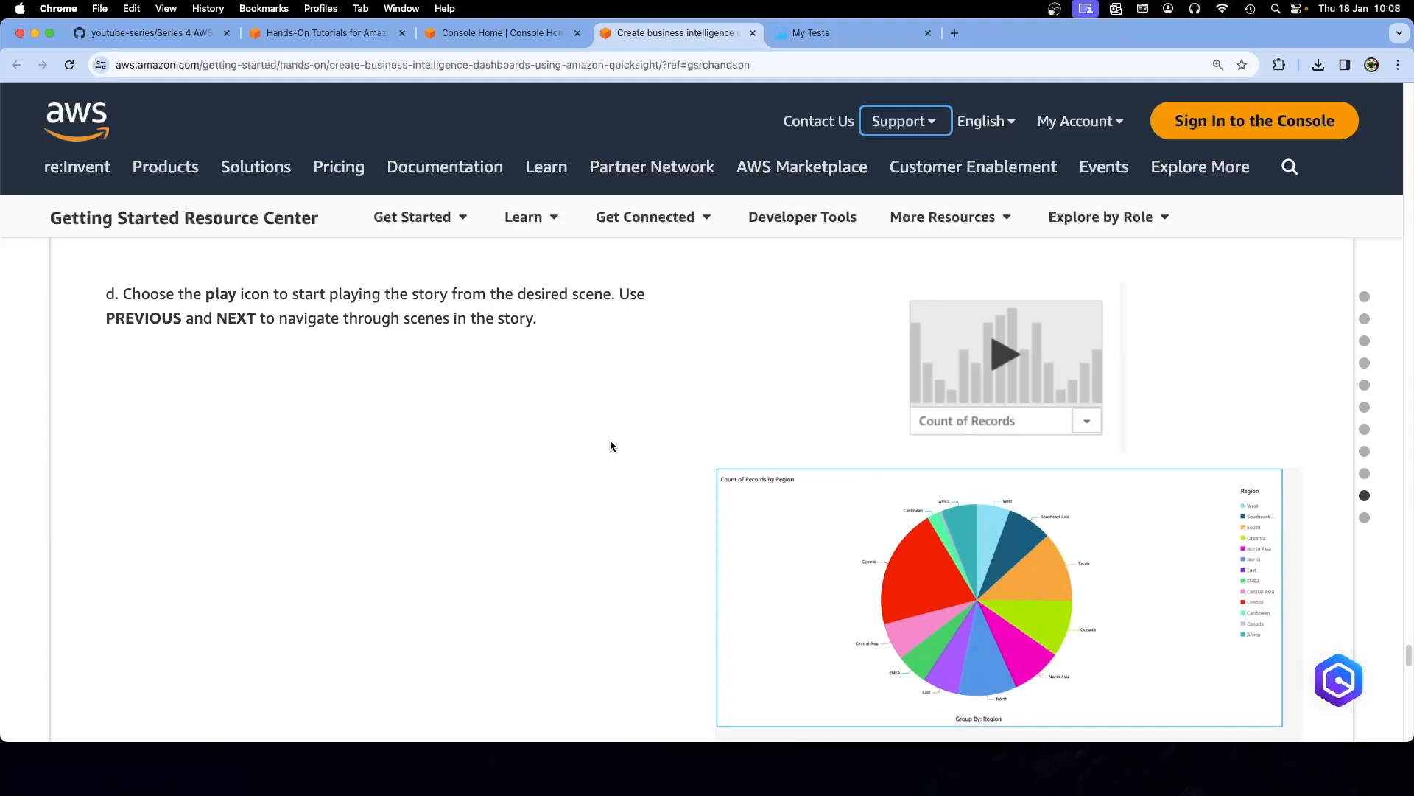
{"action": "scroll", "coordinate": [610, 442], "scroll_direction": "down", "scroll_amount": 5}
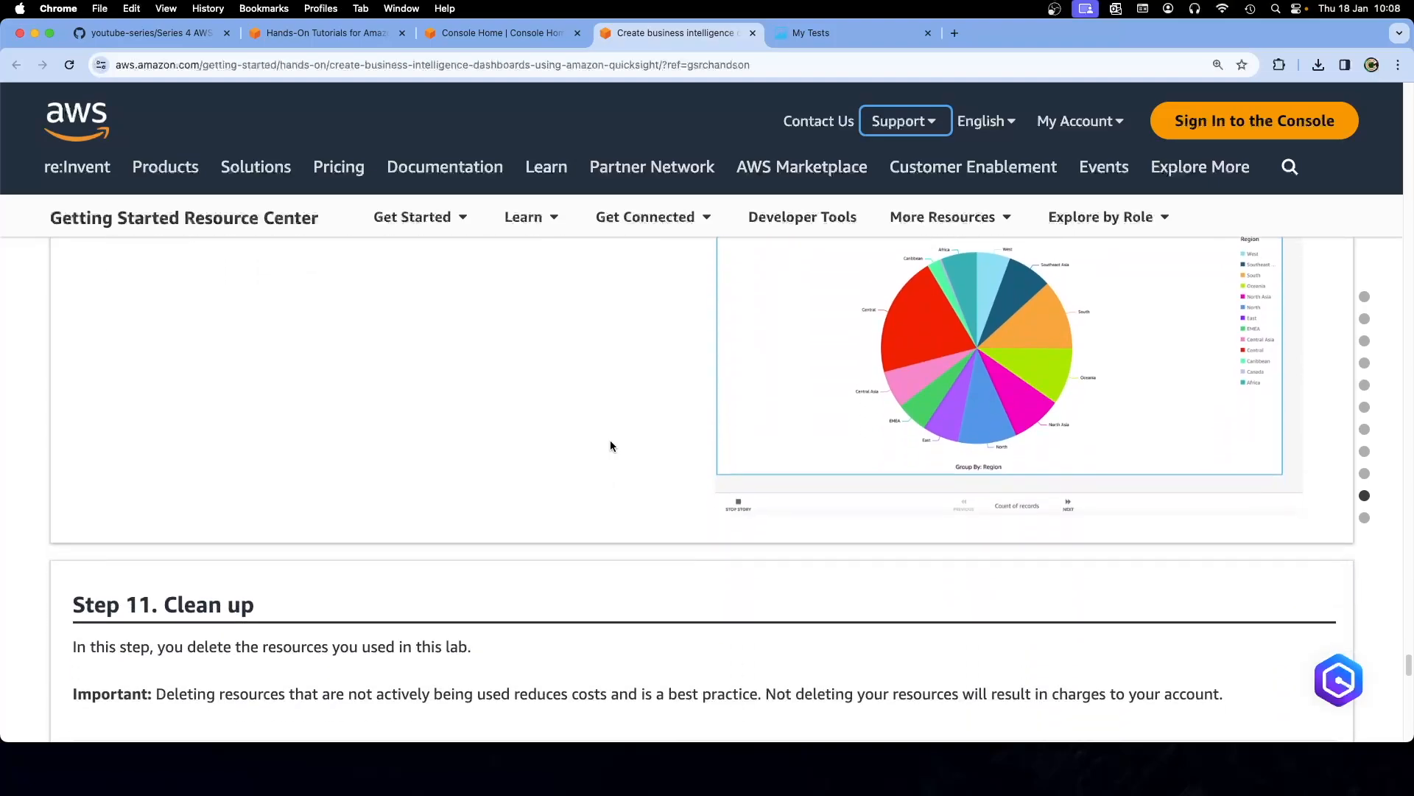
{"action": "scroll", "coordinate": [610, 445], "scroll_direction": "down", "scroll_amount": 5}
{"action": "scroll", "coordinate": [610, 446], "scroll_direction": "down", "scroll_amount": 2}
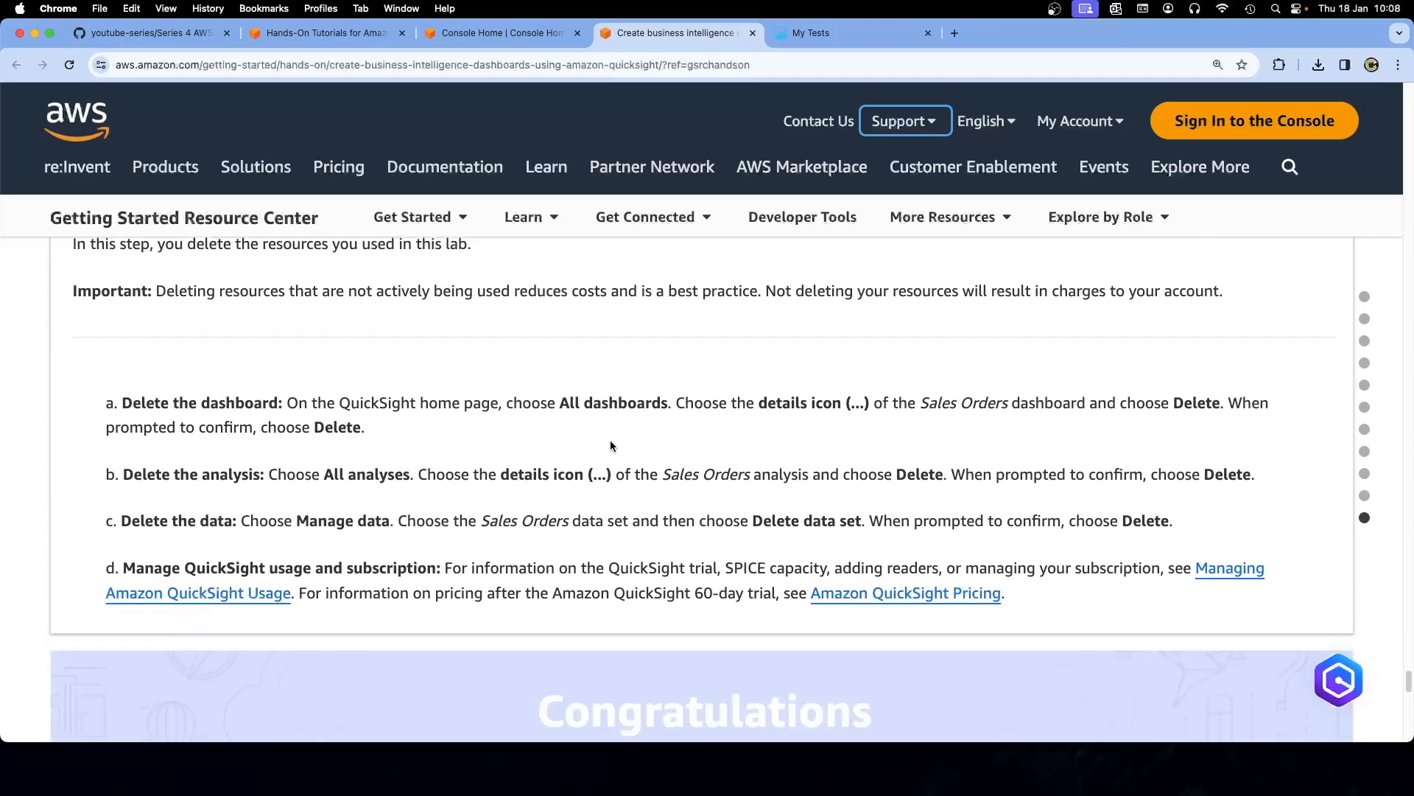
{"action": "scroll", "coordinate": [611, 445], "scroll_direction": "up", "scroll_amount": 2}
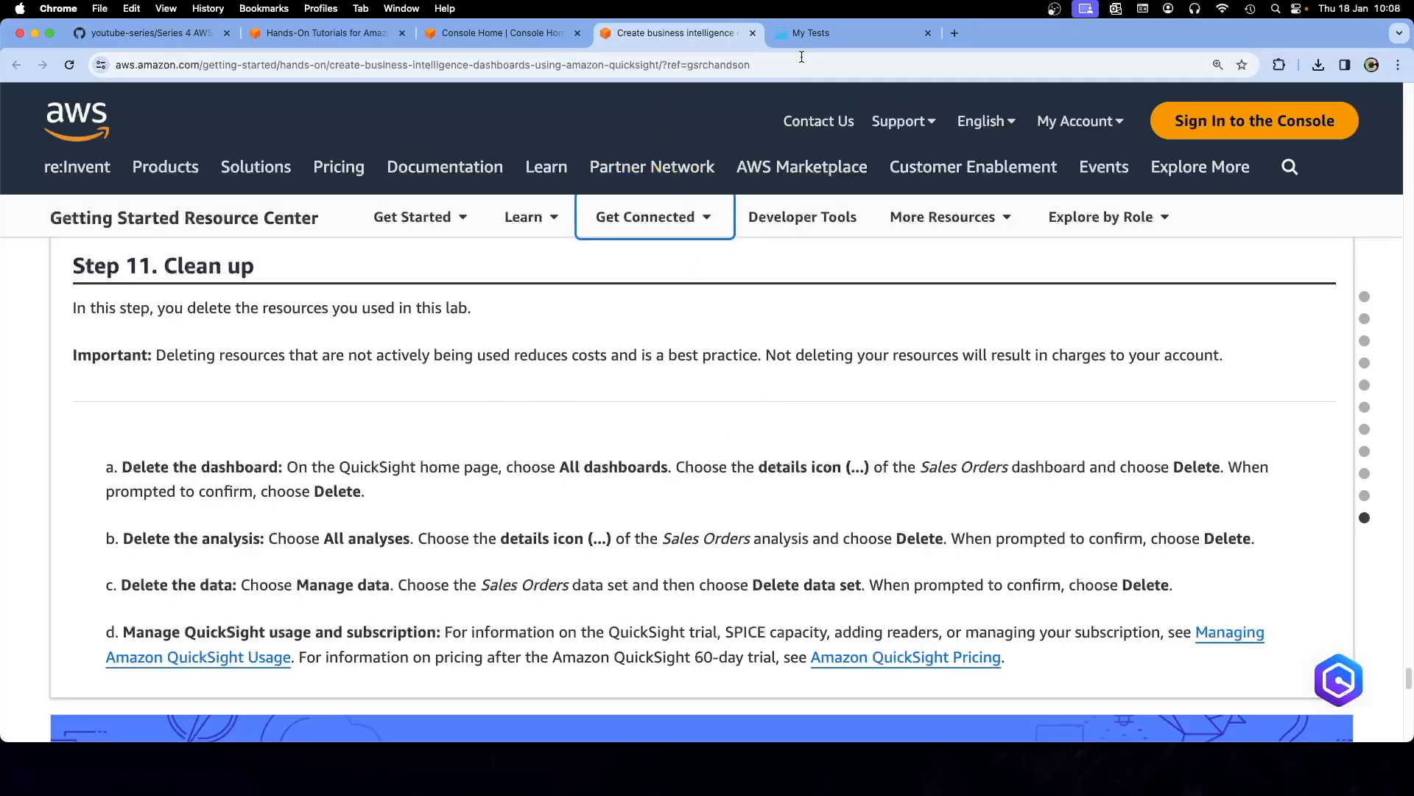
{"action": "left_click", "coordinate": [820, 37]}
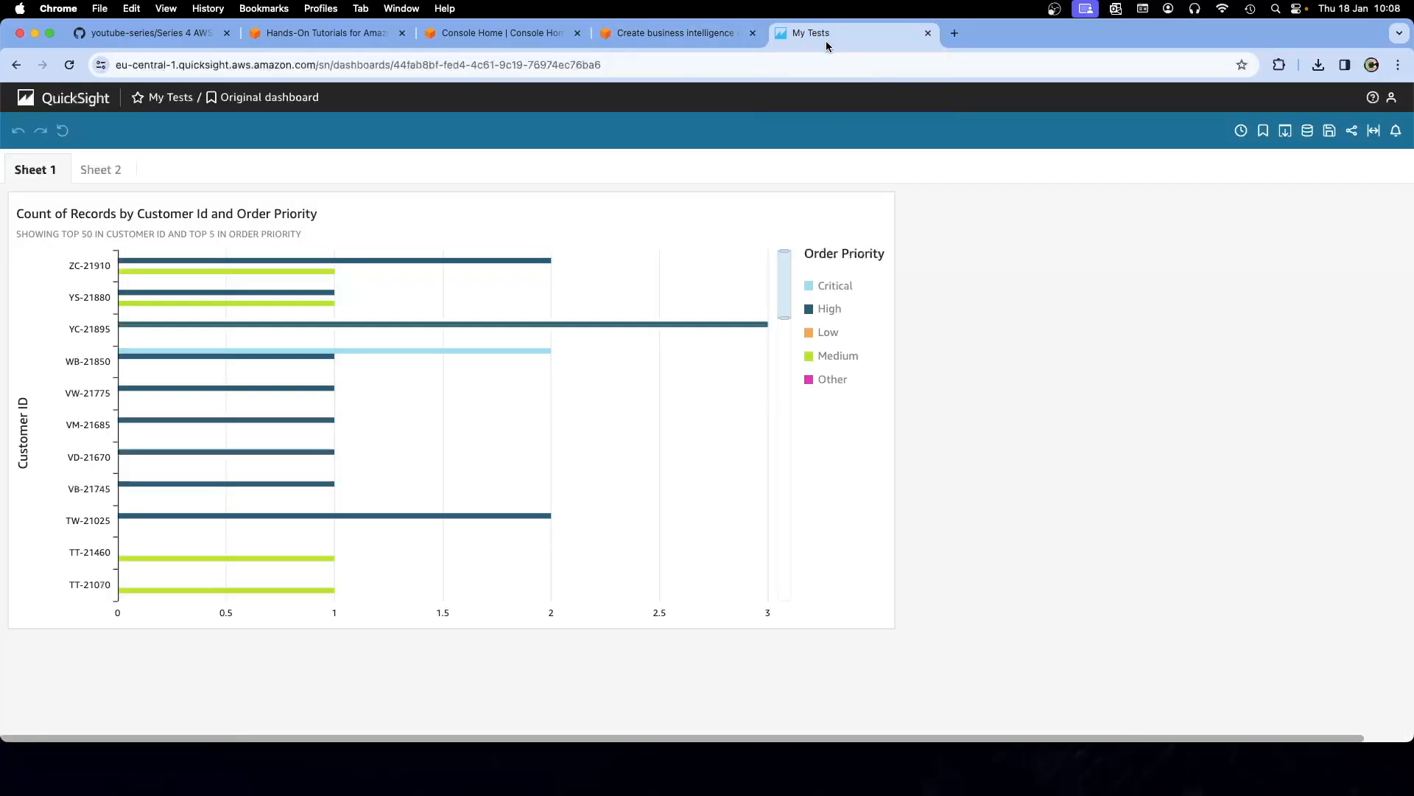
Delete the My Tests dashboard from the Dashboards list and confirm the deletion
{"action": "left_click", "coordinate": [675, 35]}
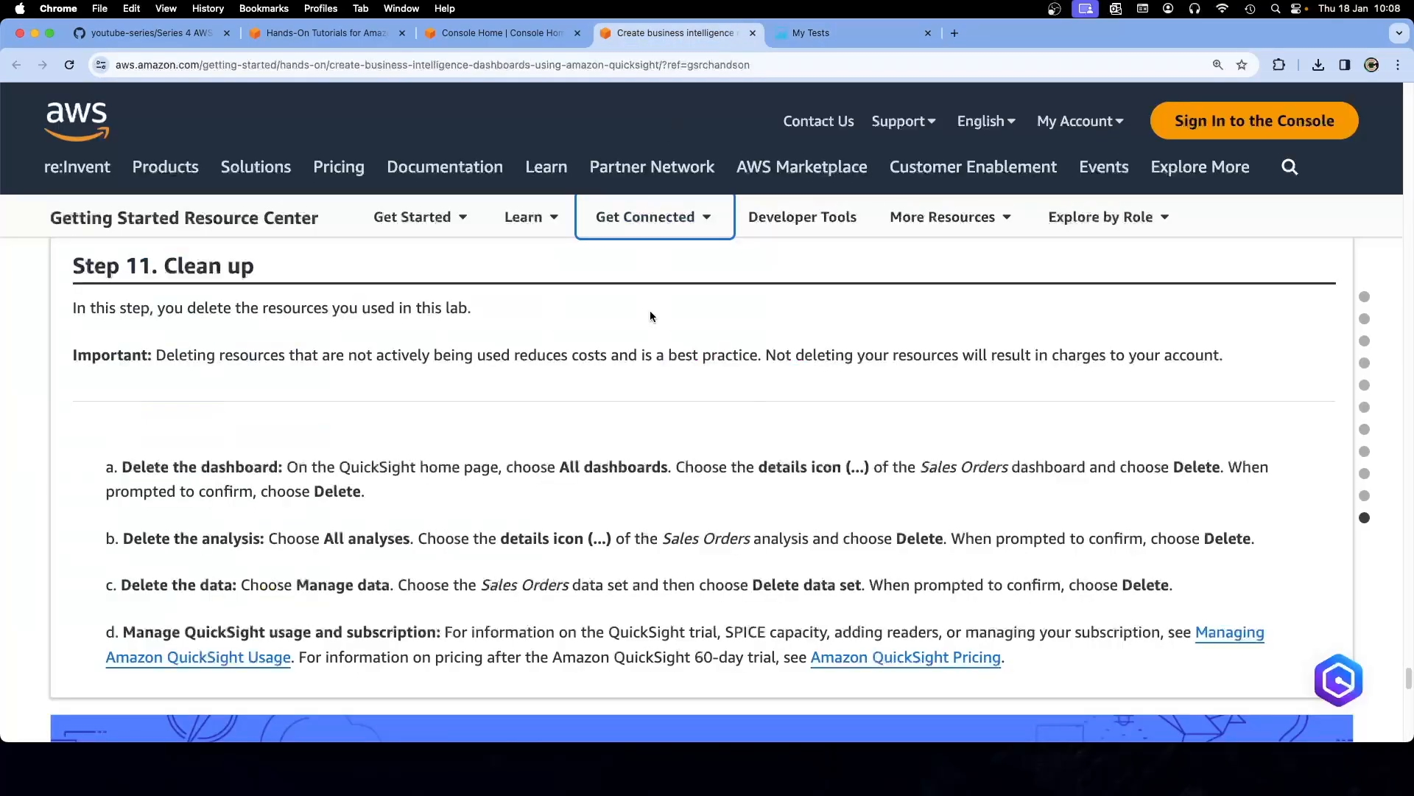
{"action": "left_click", "coordinate": [793, 38]}
{"action": "left_click", "coordinate": [48, 97]}
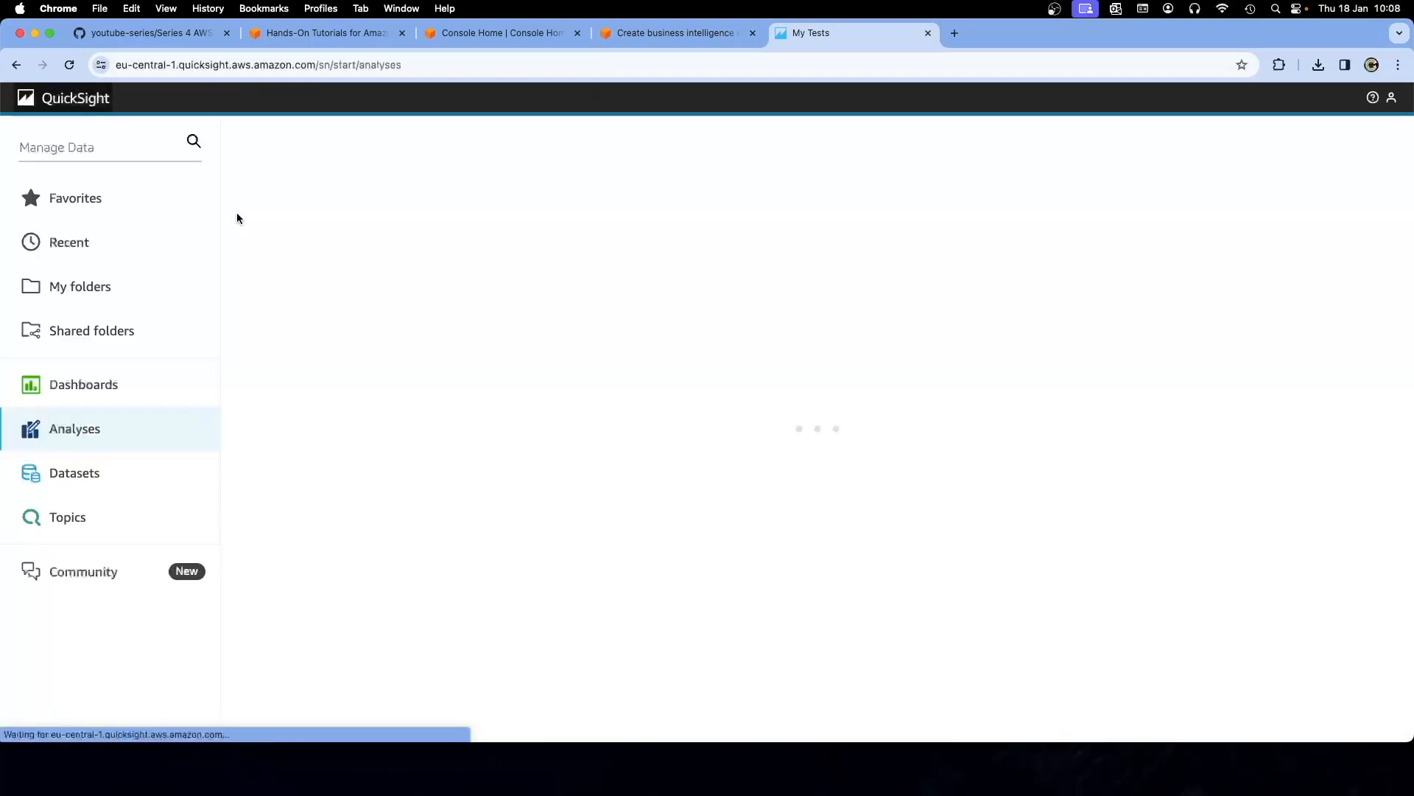
{"action": "left_click", "coordinate": [108, 385]}
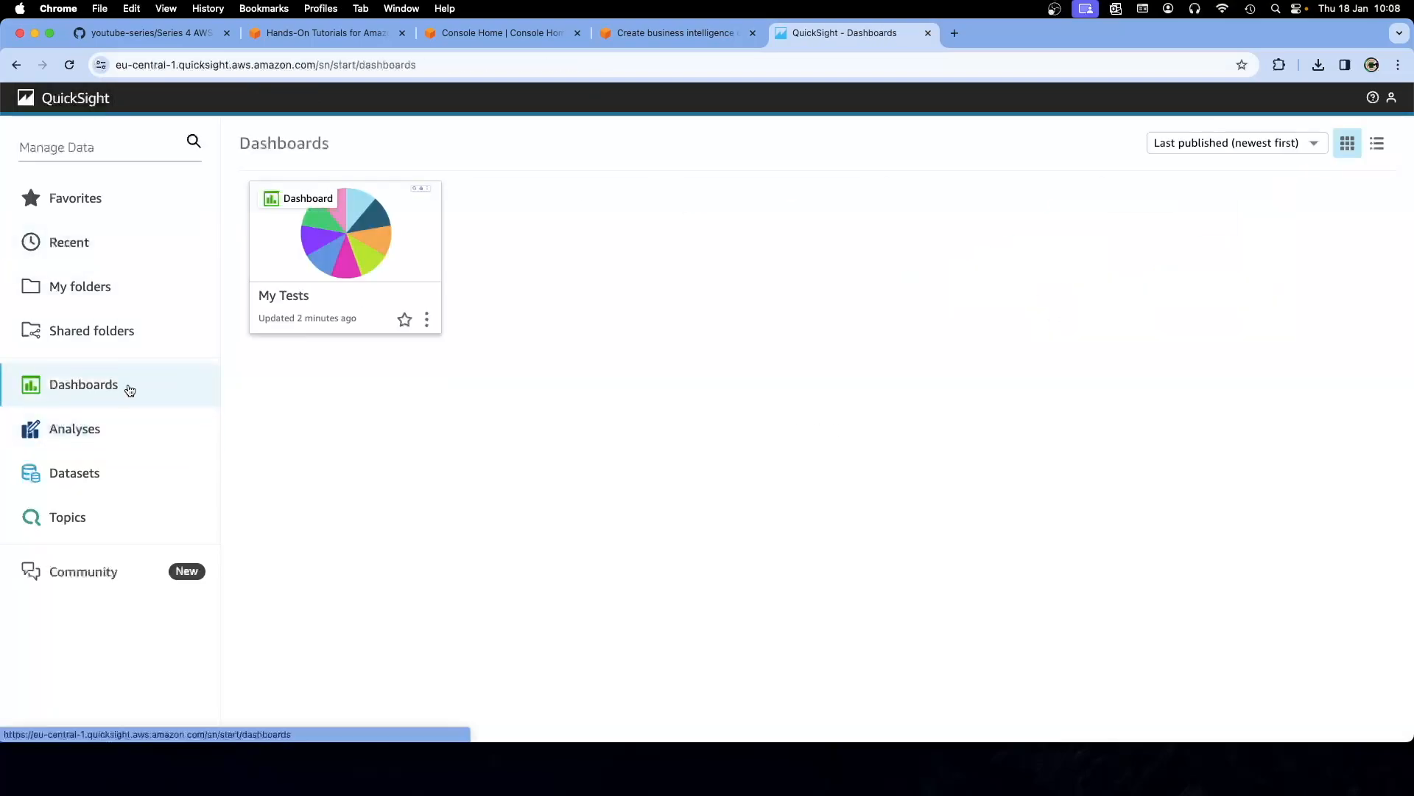
{"action": "left_click", "coordinate": [427, 323]}
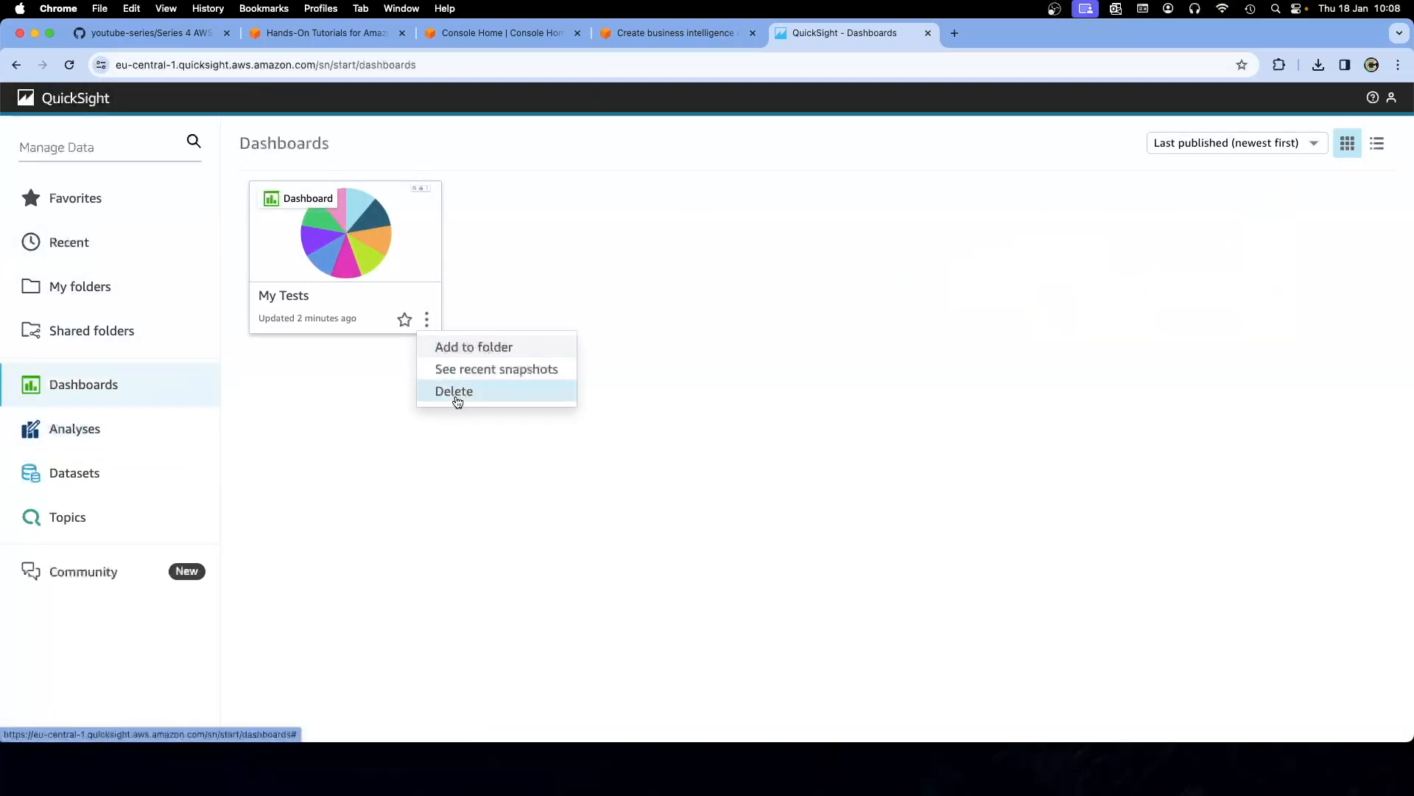
{"action": "left_click", "coordinate": [455, 393]}
{"action": "left_click", "coordinate": [896, 271]}
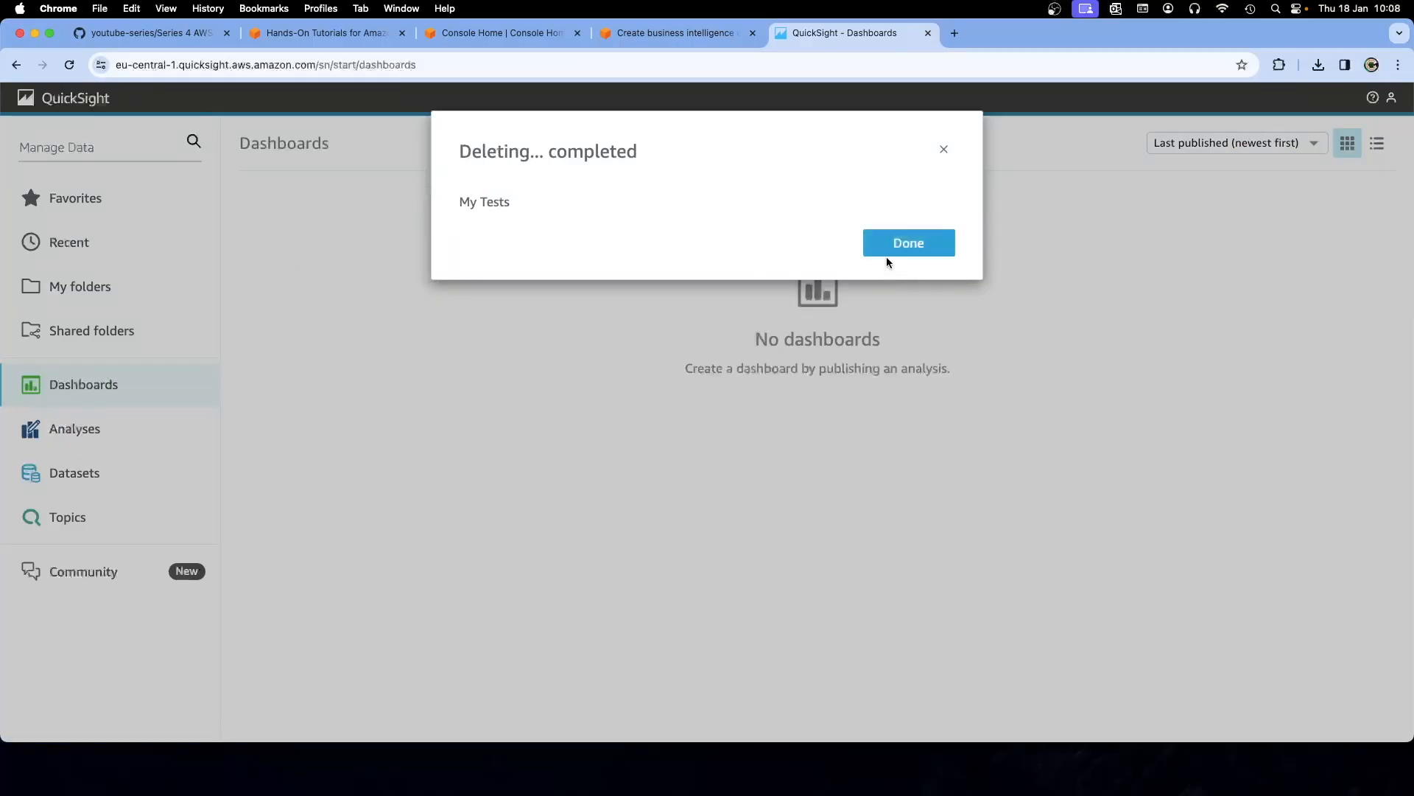
{"action": "left_click", "coordinate": [902, 249]}
Delete the first Sales Orders analysis from the Analyses list
{"action": "left_click", "coordinate": [689, 33]}
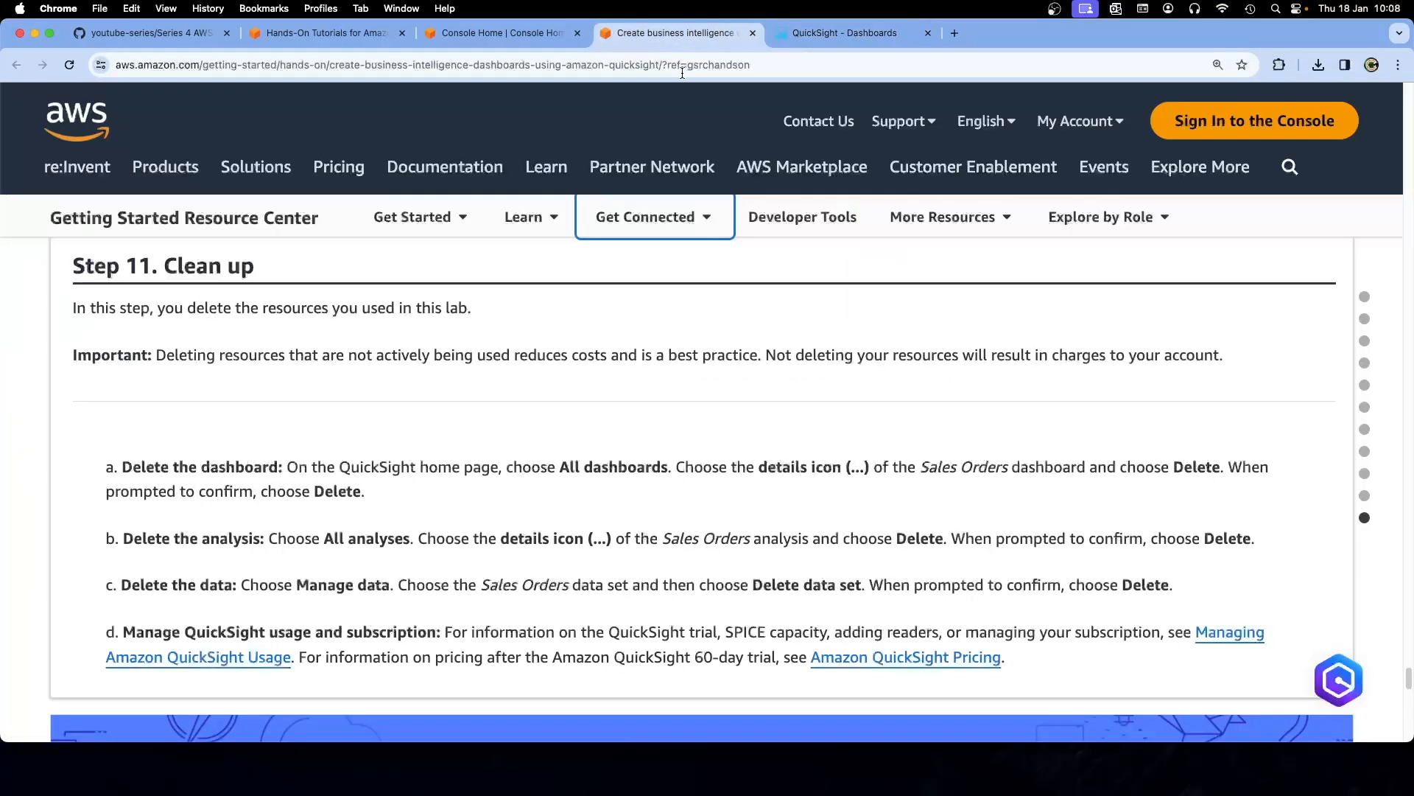
{"action": "scroll", "coordinate": [670, 484], "scroll_direction": "down", "scroll_amount": 2}
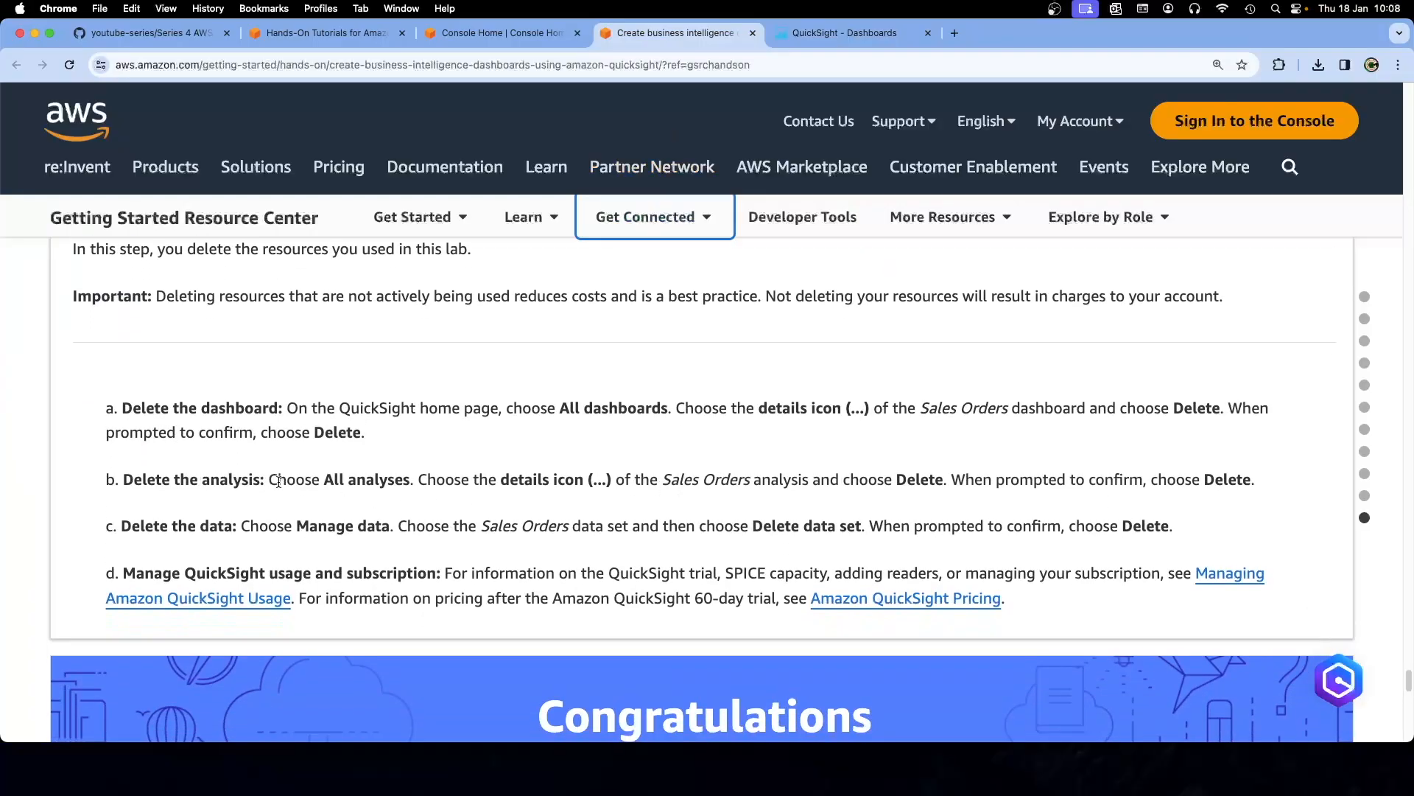
{"action": "left_click", "coordinate": [811, 34]}
{"action": "left_click", "coordinate": [131, 439]}
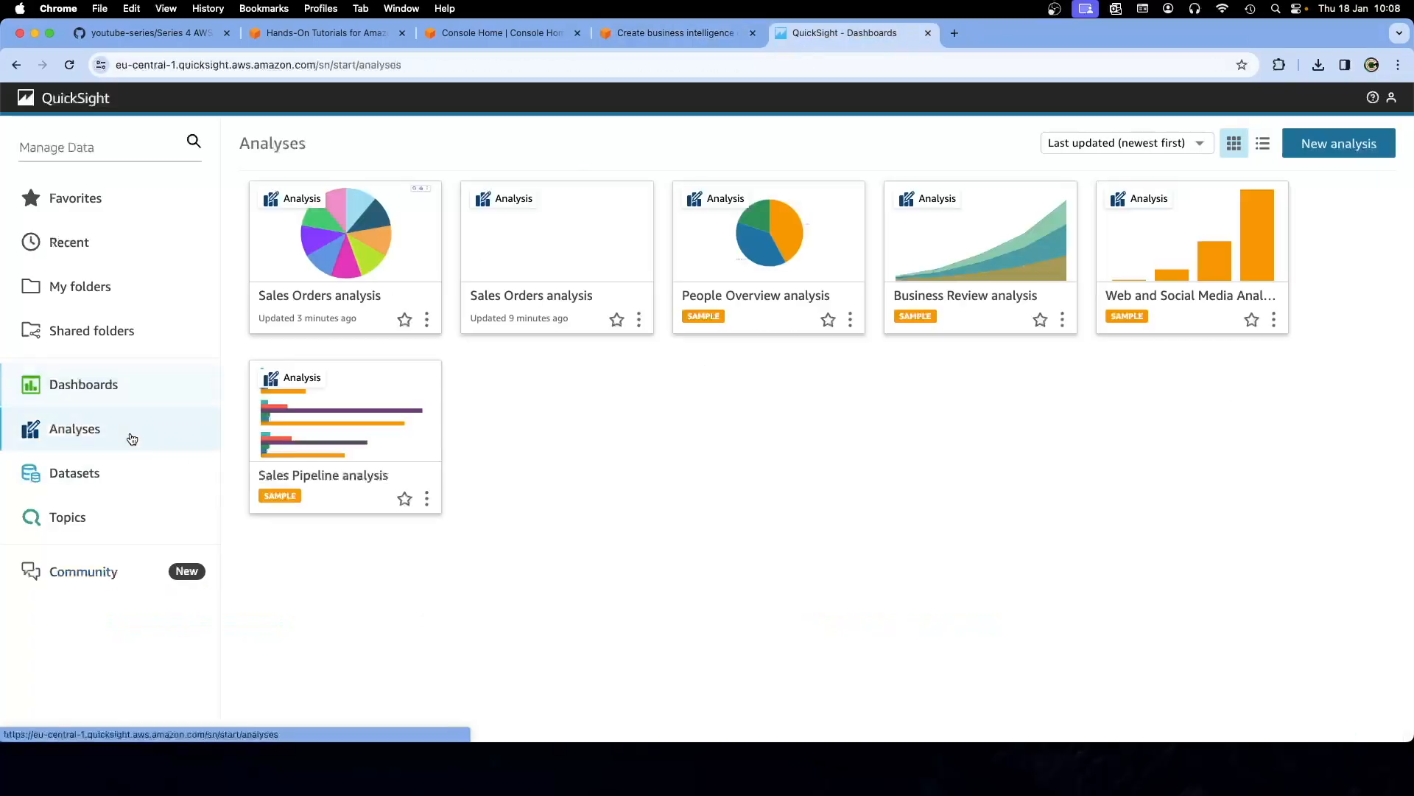
{"action": "left_click", "coordinate": [428, 321]}
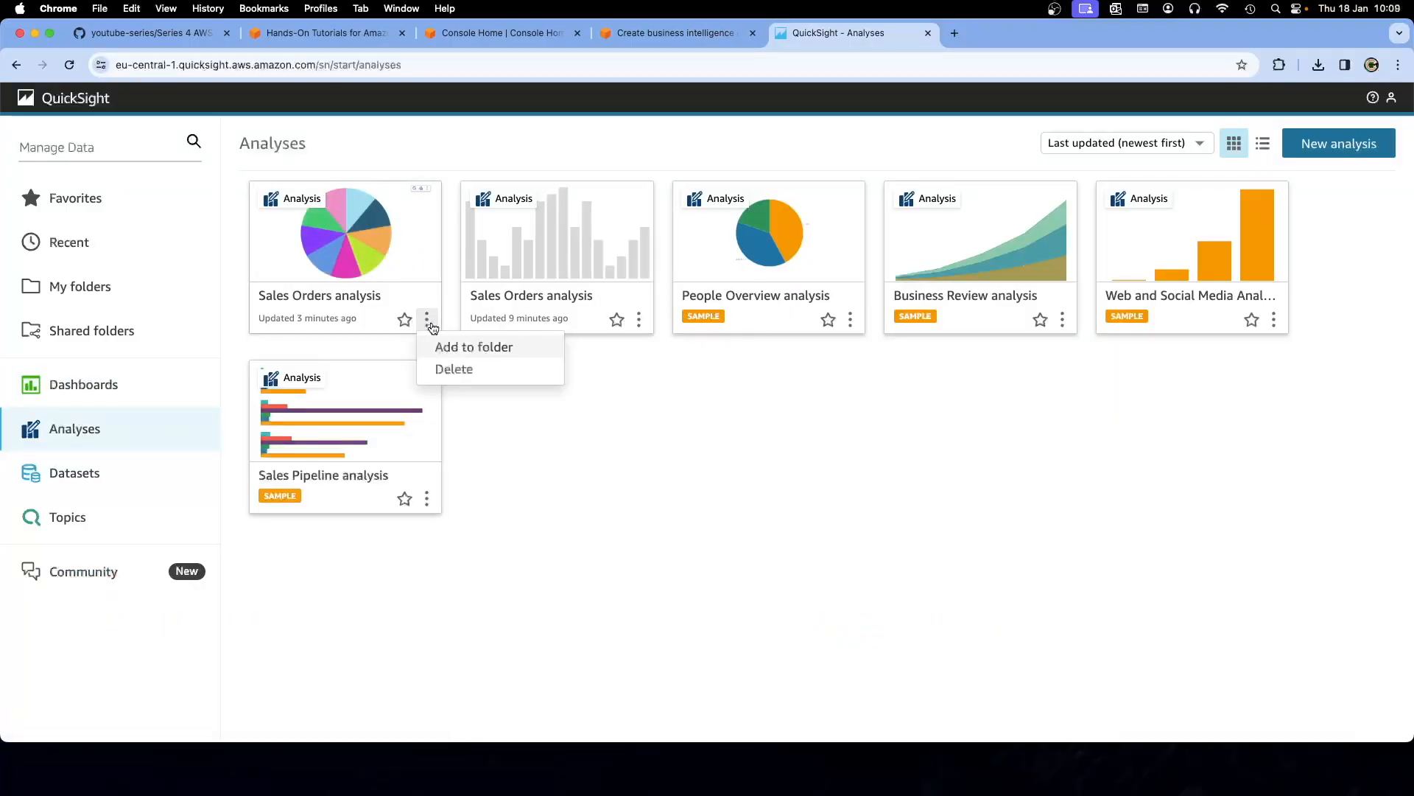
{"action": "left_click", "coordinate": [453, 369]}
{"action": "left_click", "coordinate": [906, 260]}
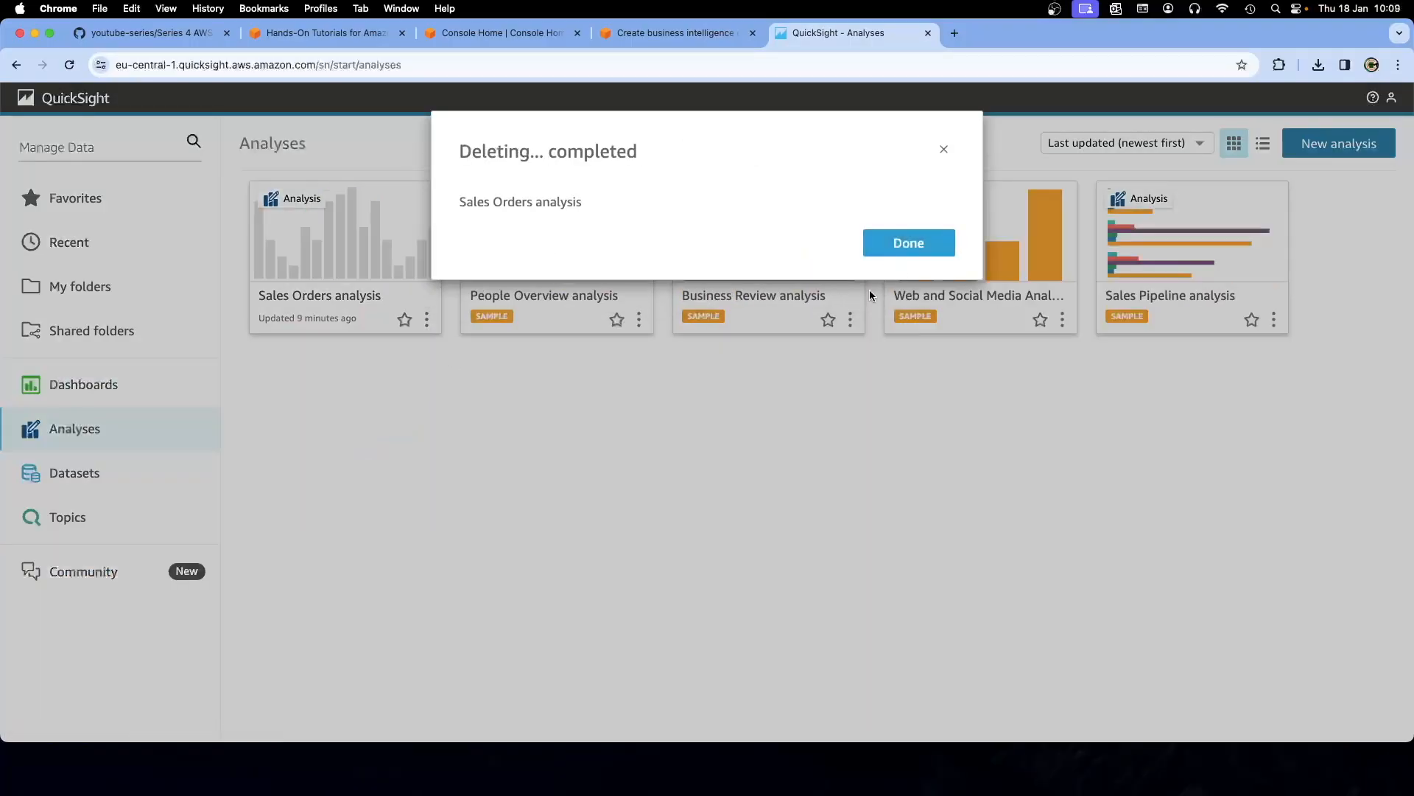
{"action": "left_click", "coordinate": [883, 255]}
Delete the remaining Sales Orders analysis, then check the tutorial's next cleanup step
{"action": "left_click", "coordinate": [428, 321]}
{"action": "left_click", "coordinate": [445, 372]}
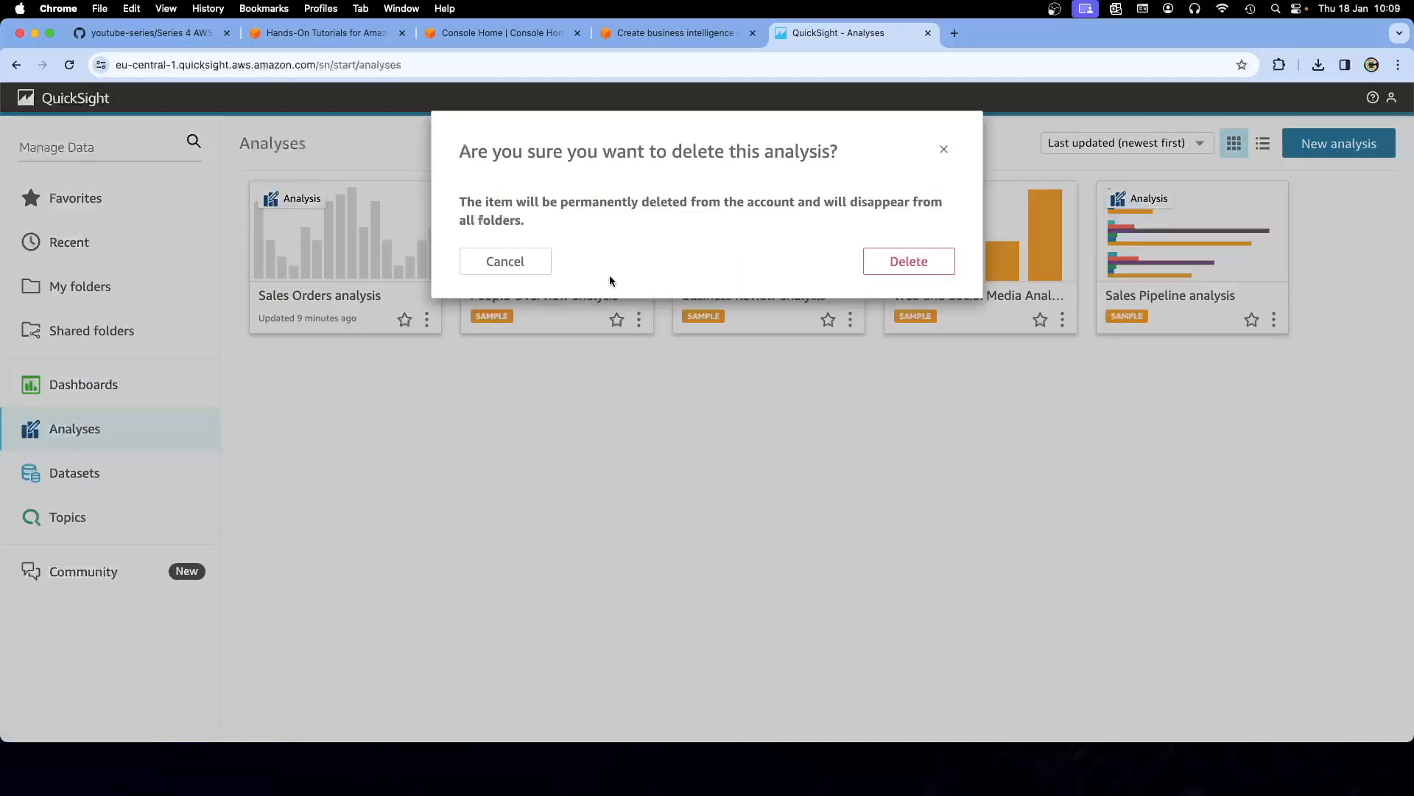
{"action": "left_click", "coordinate": [896, 263]}
{"action": "left_click", "coordinate": [944, 149]}
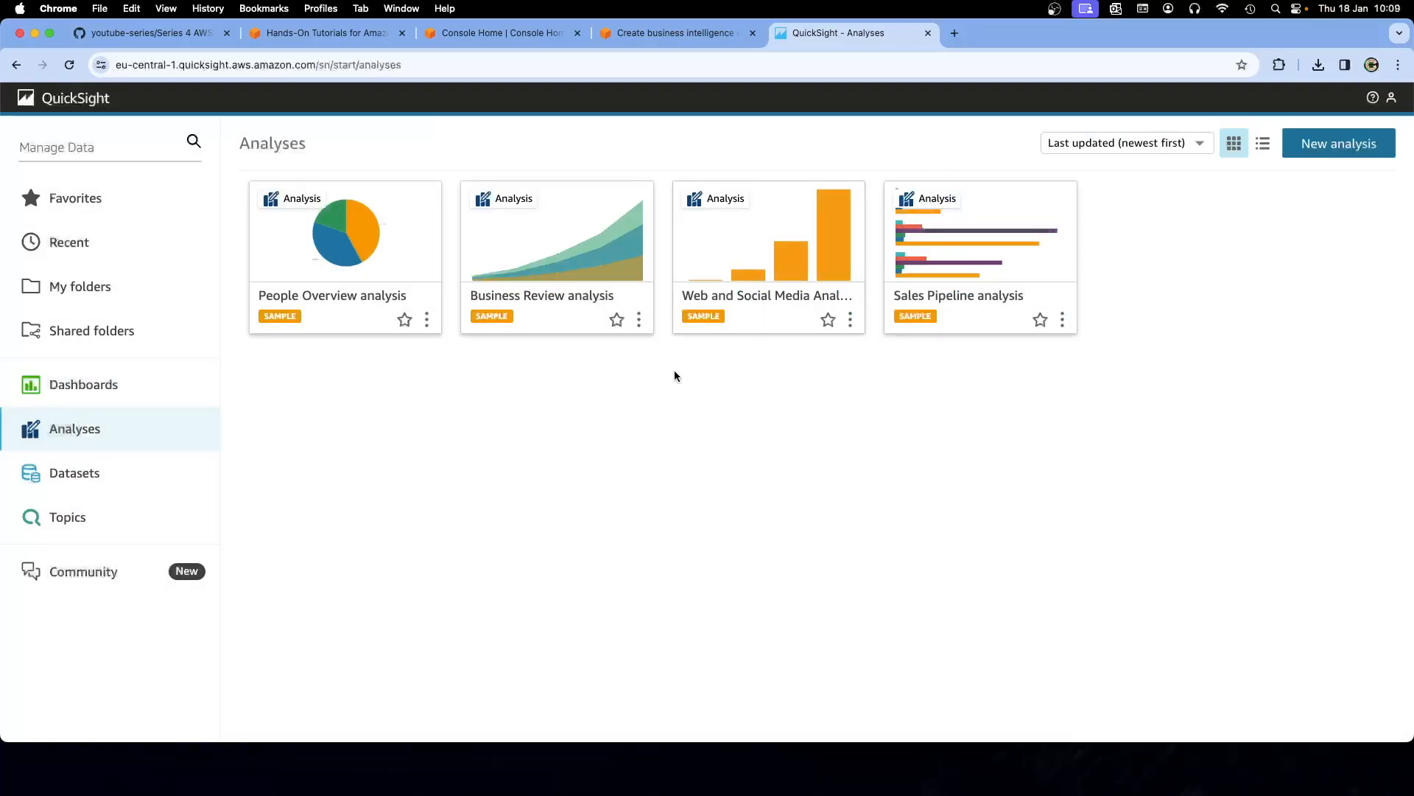
{"action": "left_click", "coordinate": [674, 33]}
{"action": "scroll", "coordinate": [608, 439], "scroll_direction": "down", "scroll_amount": 5}
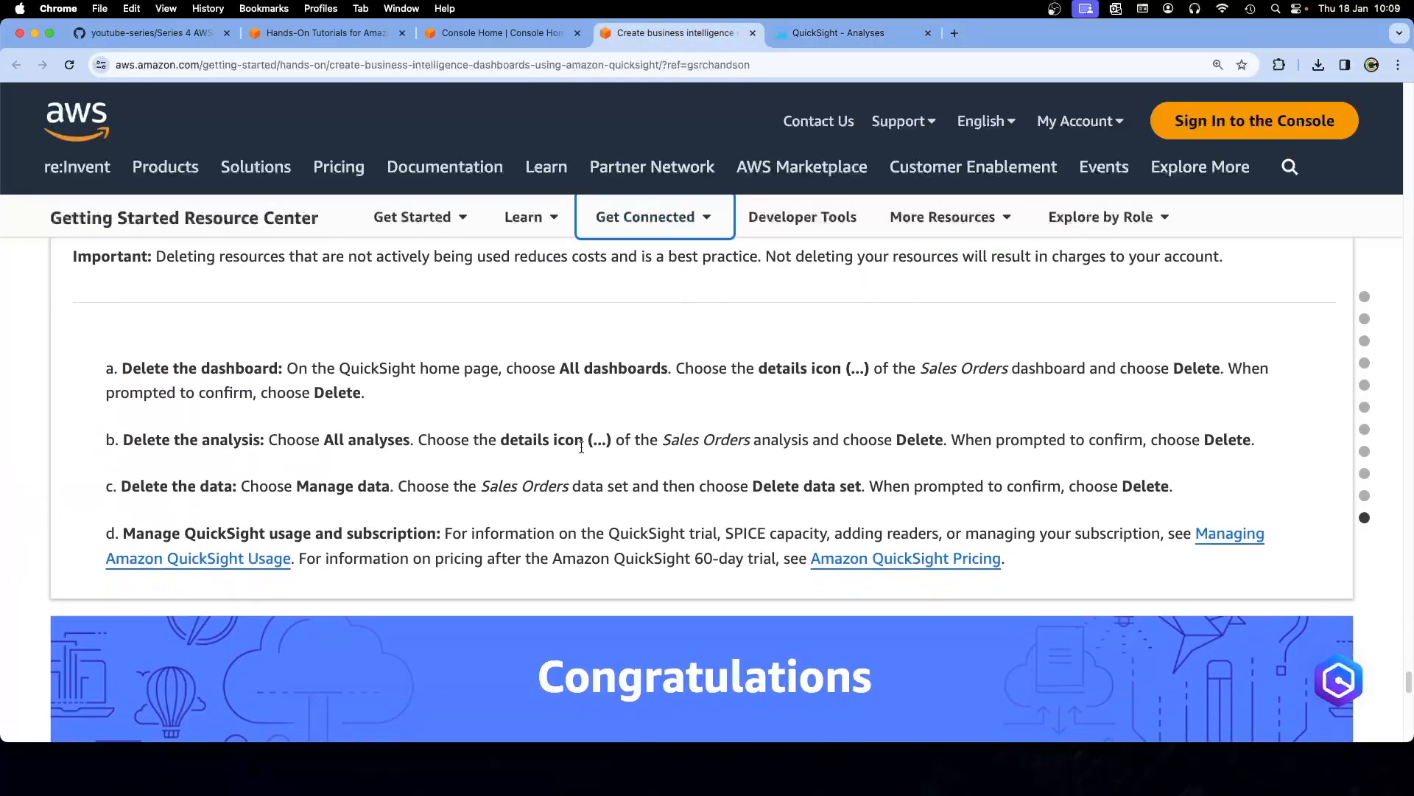
Delete the Sales Orders dataset from the Datasets list, then return to the tutorial
{"action": "left_click", "coordinate": [840, 33]}
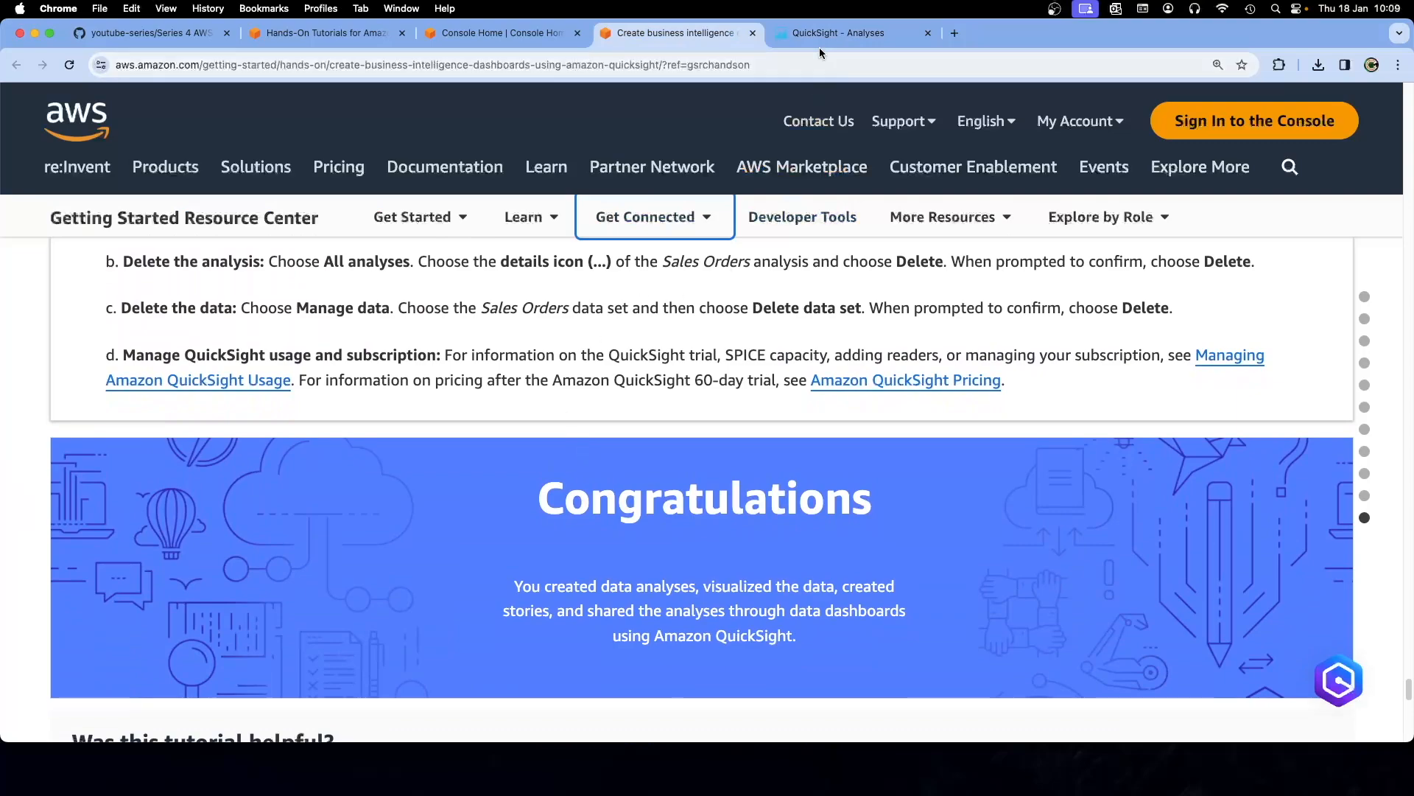
{"action": "left_click", "coordinate": [114, 475]}
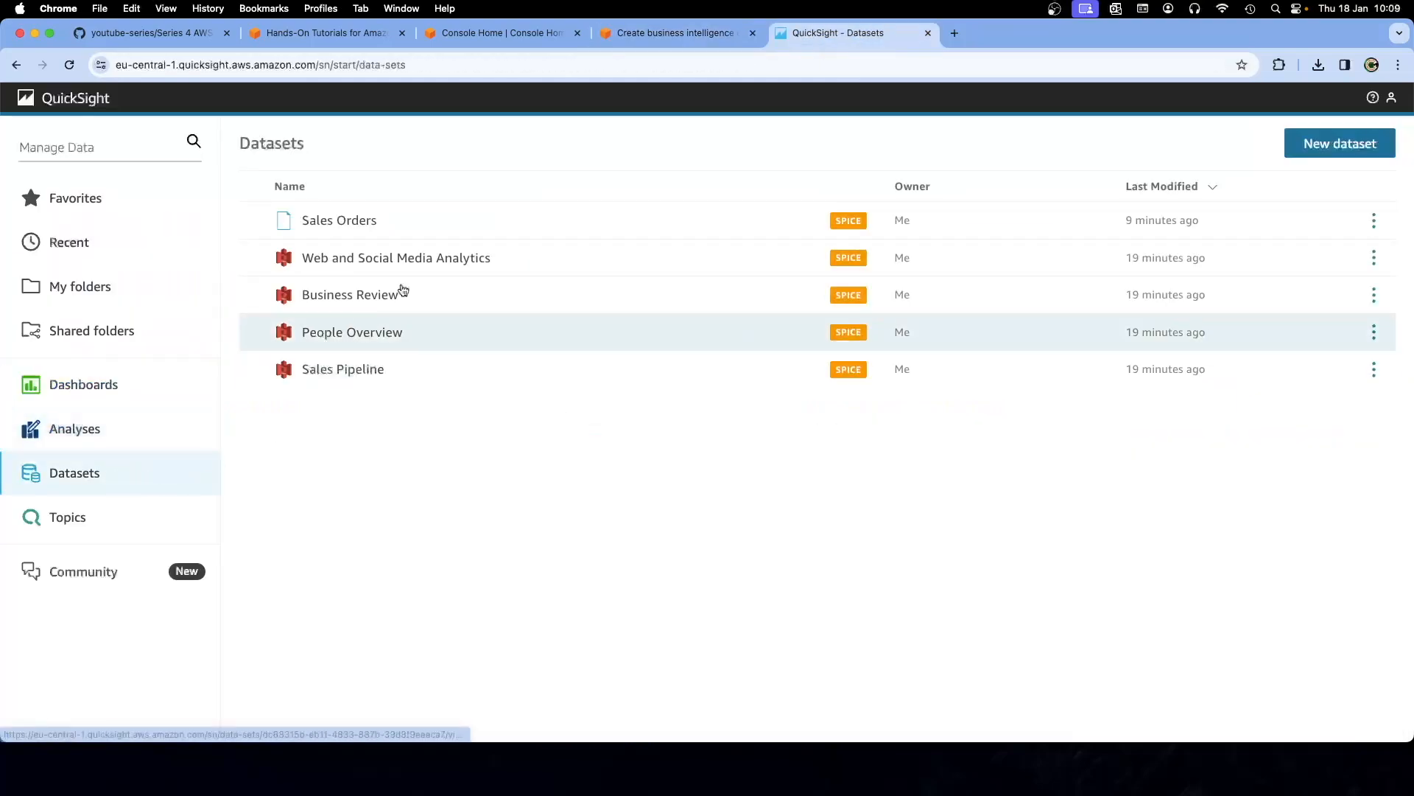
{"action": "left_click", "coordinate": [1374, 222]}
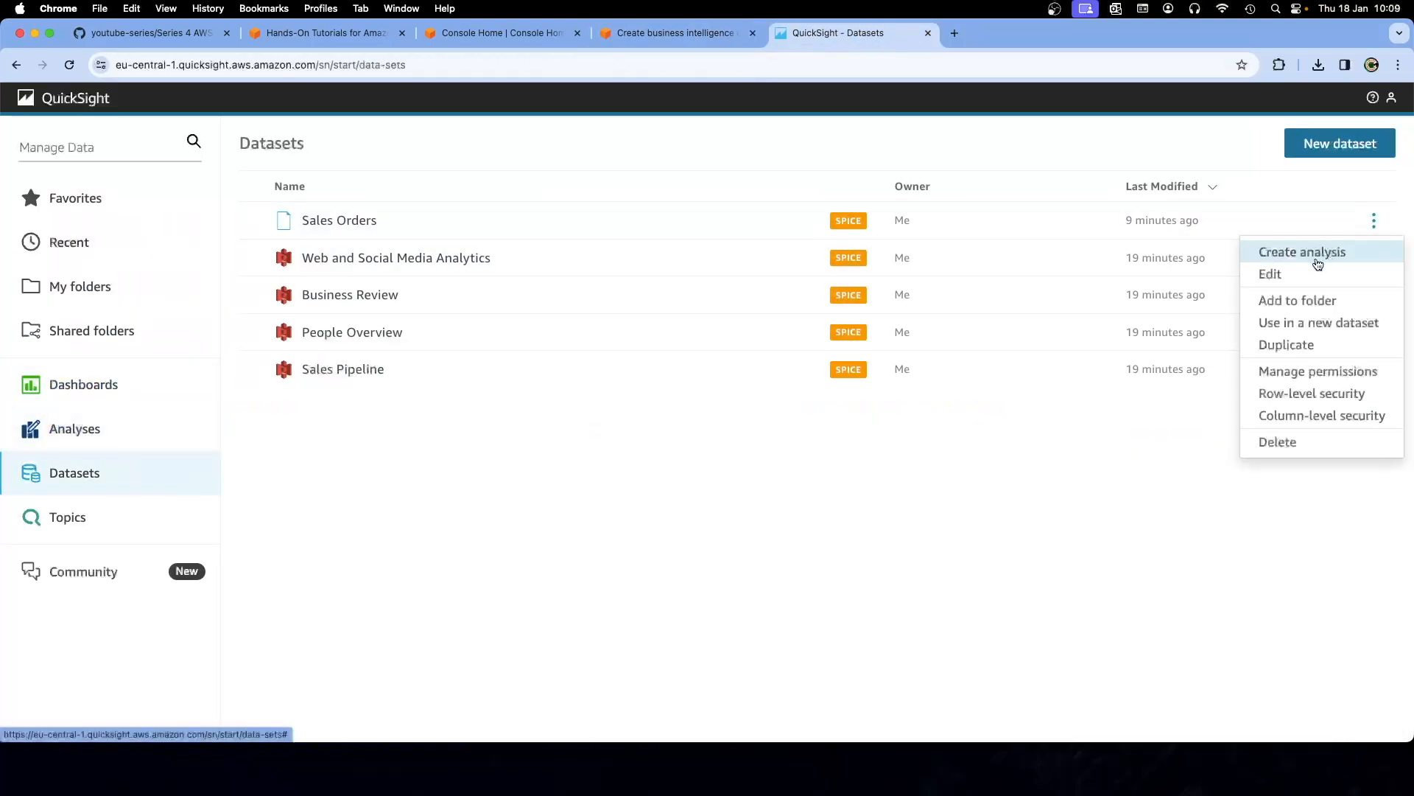
{"action": "left_click", "coordinate": [1261, 443]}
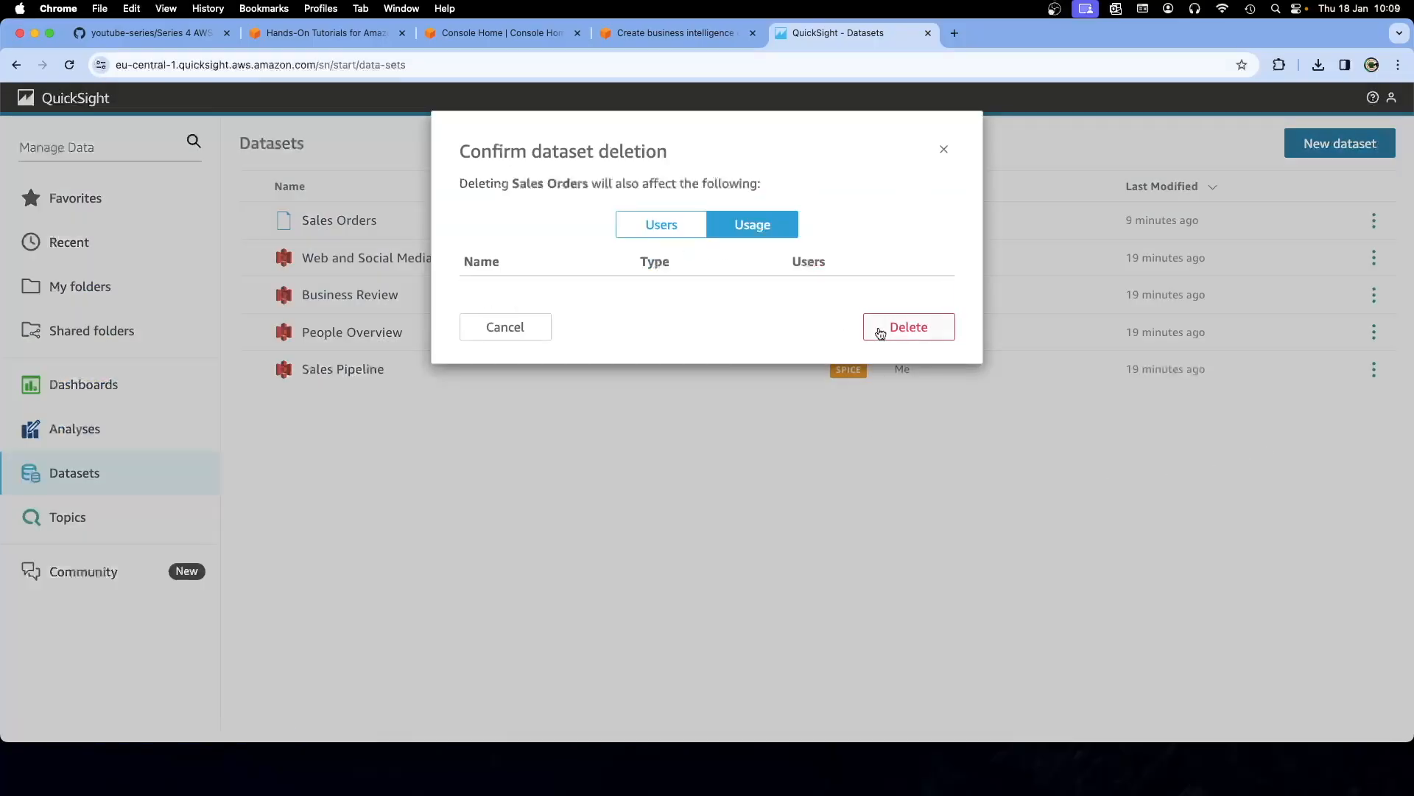
{"action": "left_click", "coordinate": [881, 333]}
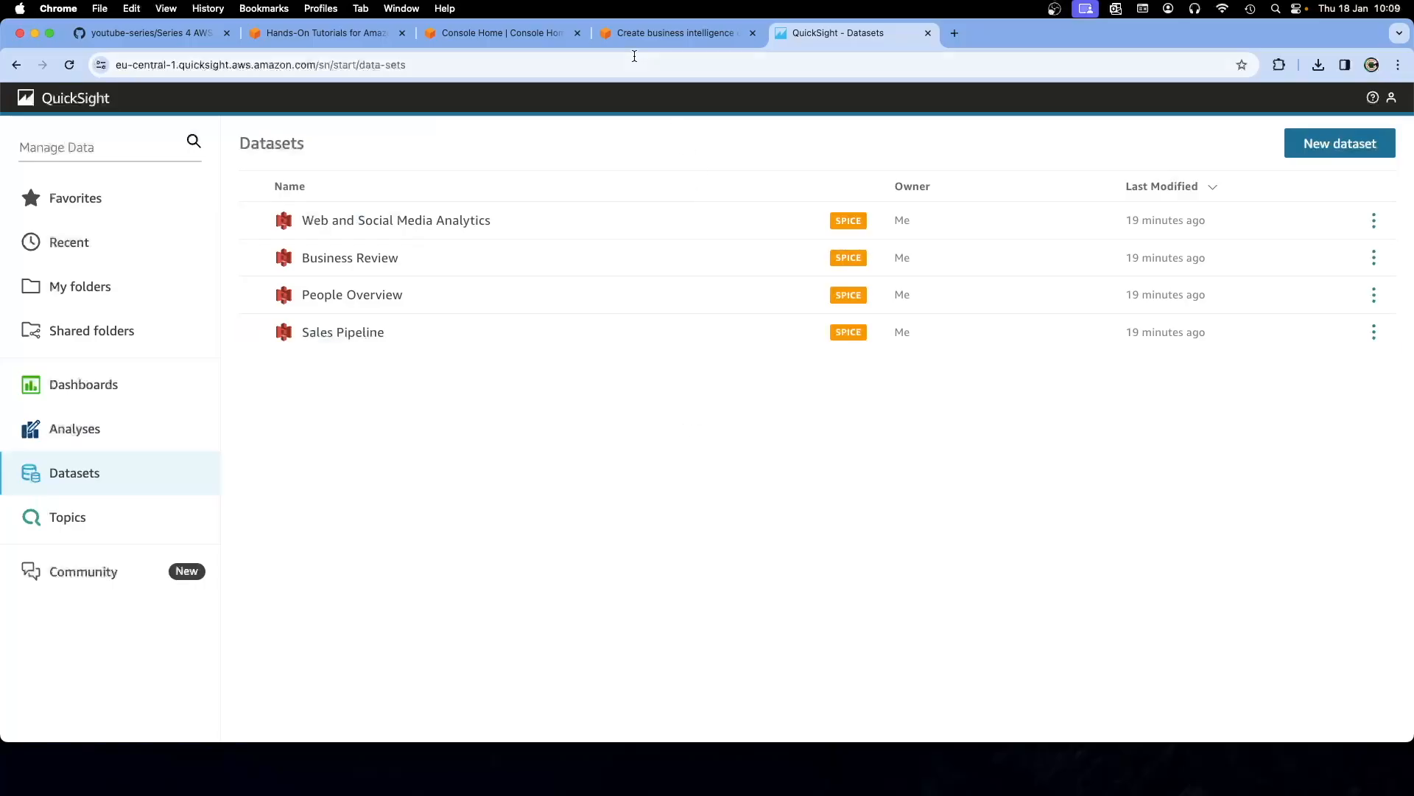
{"action": "left_click", "coordinate": [648, 34]}
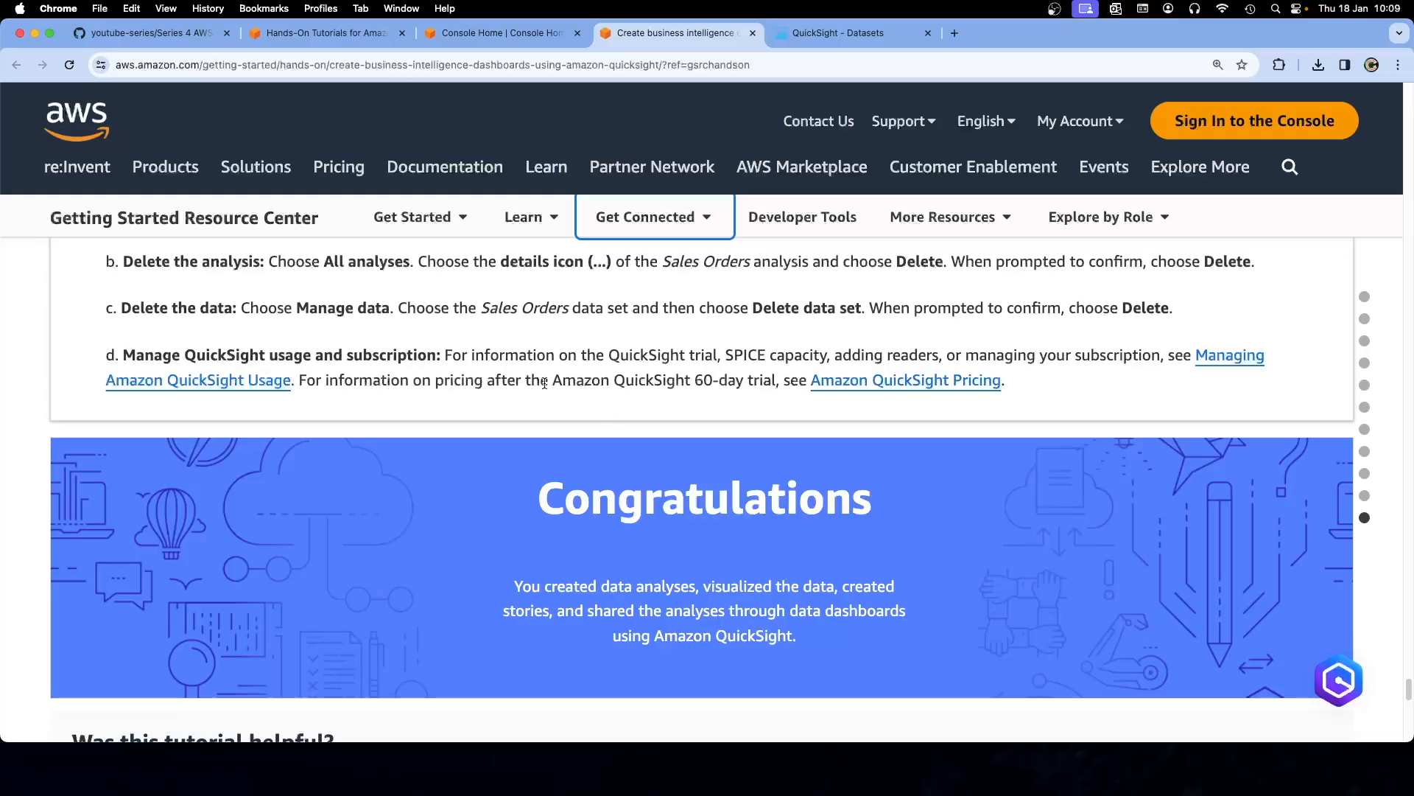
Review the tutorial's QuickSight cleanup steps a–d, then switch to AWS Console Home
{"action": "scroll", "coordinate": [632, 409], "scroll_direction": "down", "scroll_amount": 3}
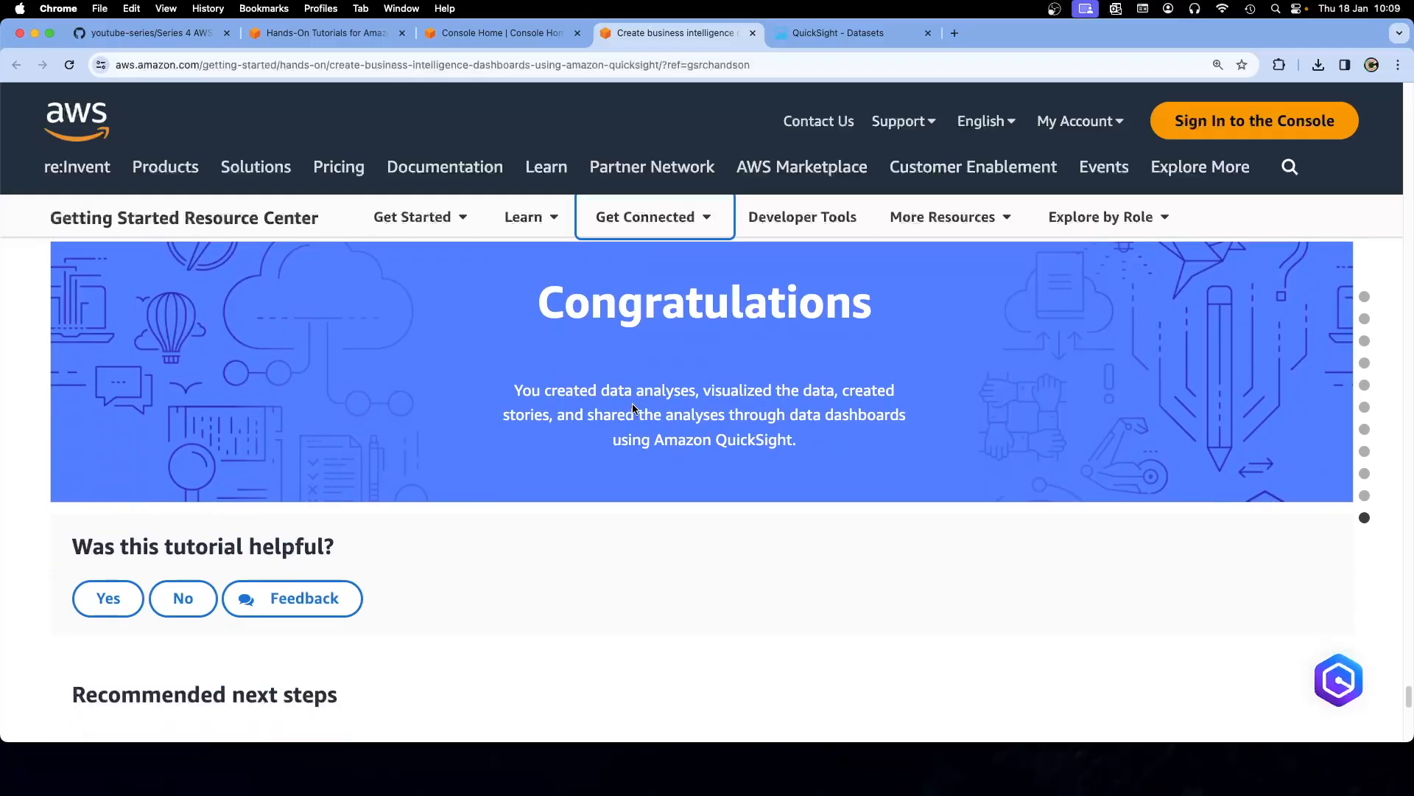
{"action": "scroll", "coordinate": [633, 405], "scroll_direction": "down", "scroll_amount": 3}
{"action": "scroll", "coordinate": [632, 409], "scroll_direction": "up", "scroll_amount": 6}
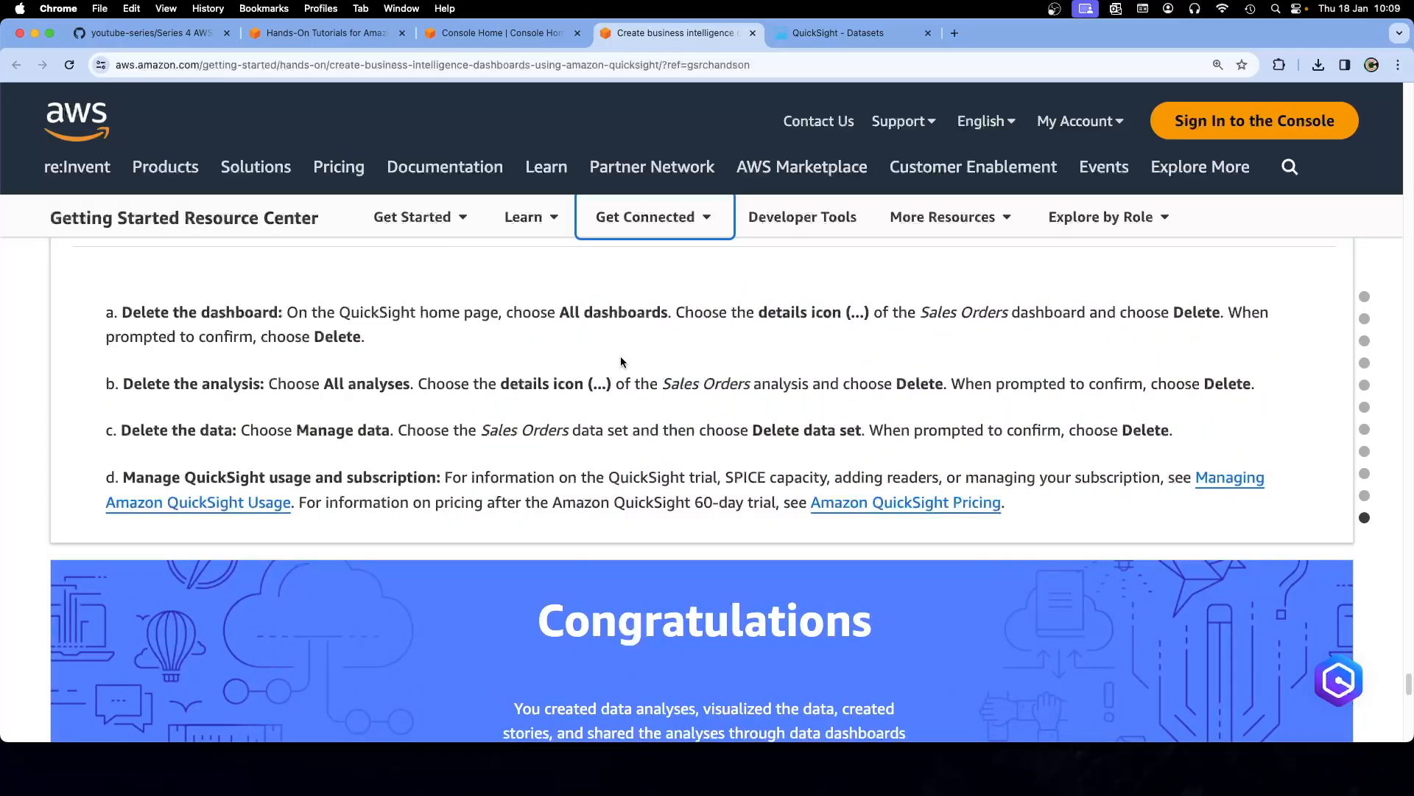
{"action": "scroll", "coordinate": [616, 402], "scroll_direction": "up", "scroll_amount": 1}
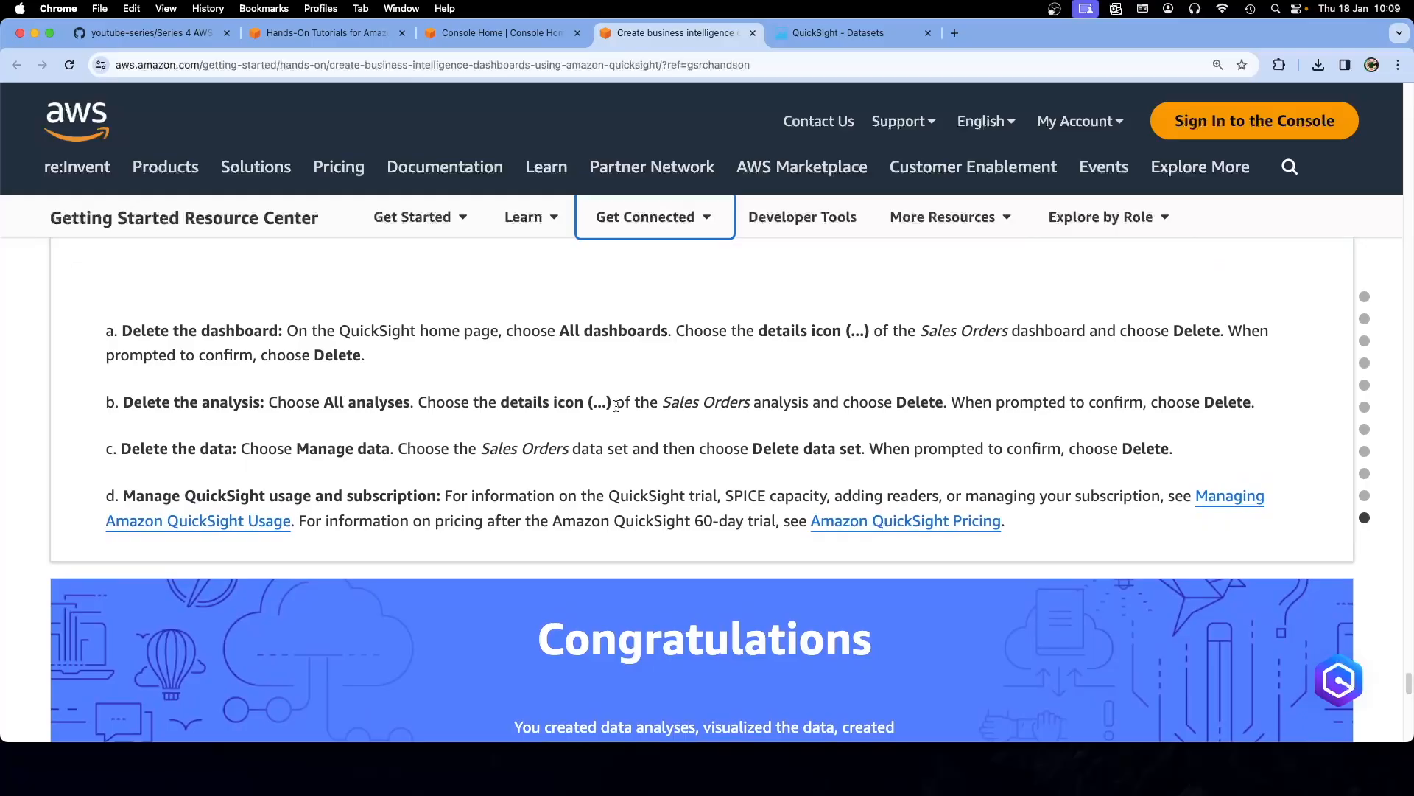
{"action": "left_click", "coordinate": [532, 38]}
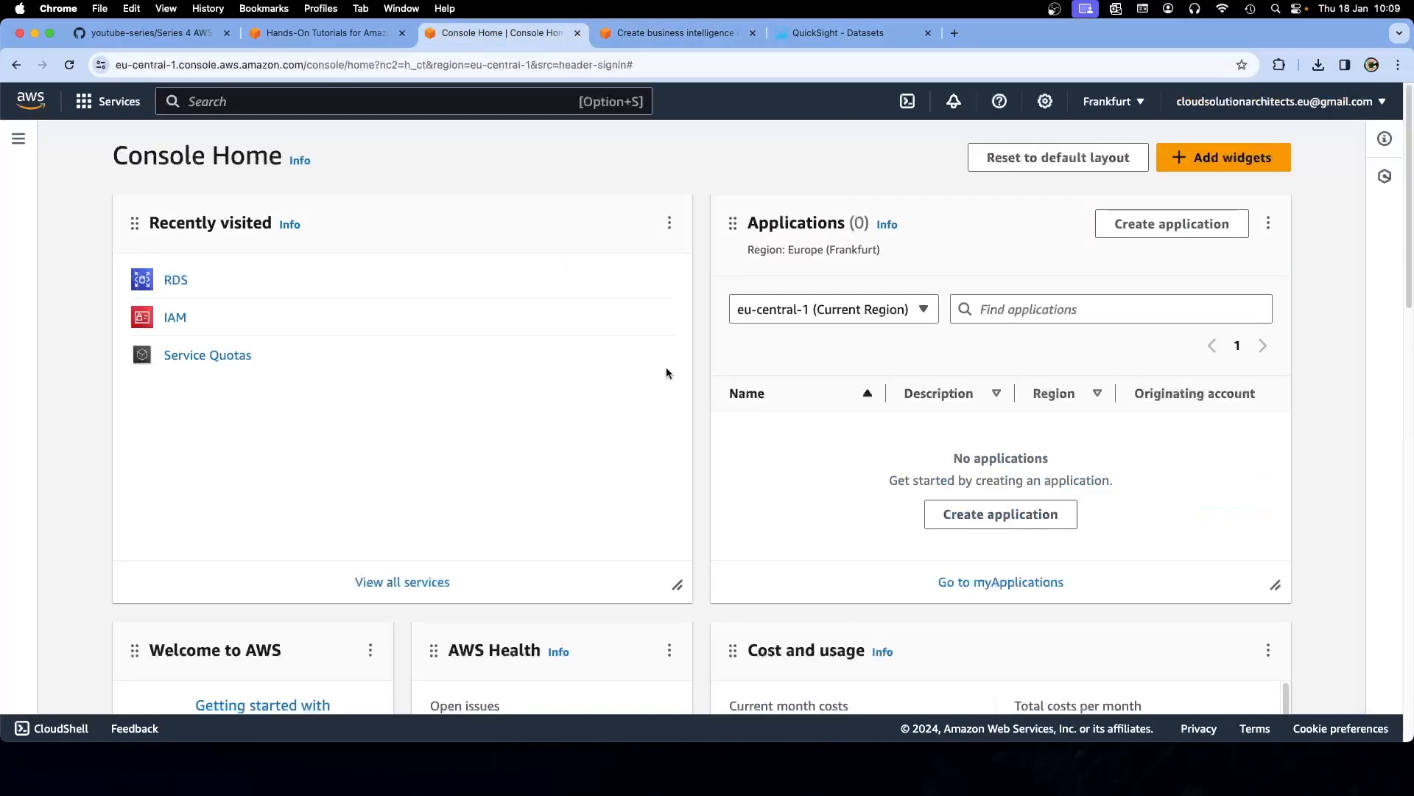
Check the Analyses, Dashboards, Datasets and Topics pages for leftover Sales Orders resources
{"action": "left_click", "coordinate": [795, 36]}
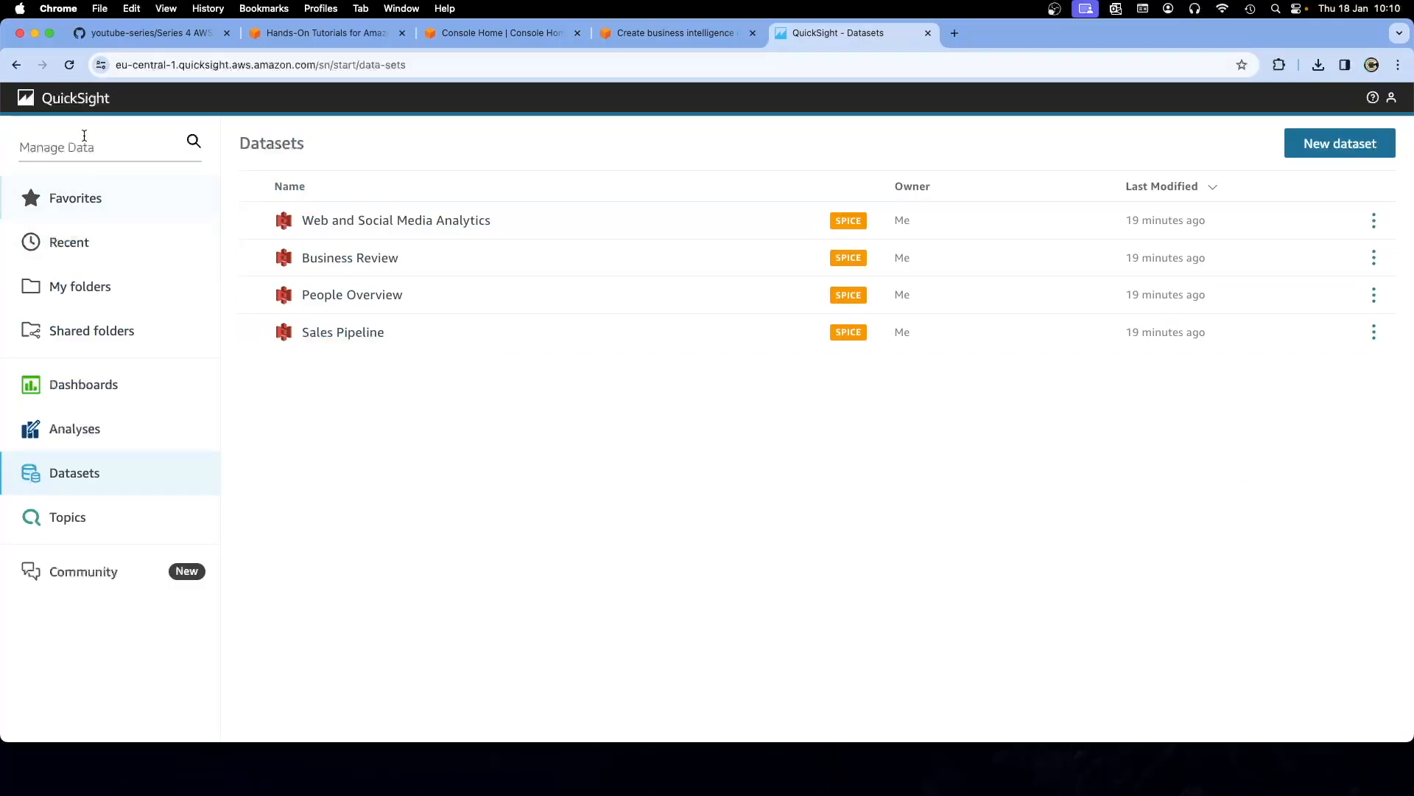
{"action": "left_click", "coordinate": [59, 98]}
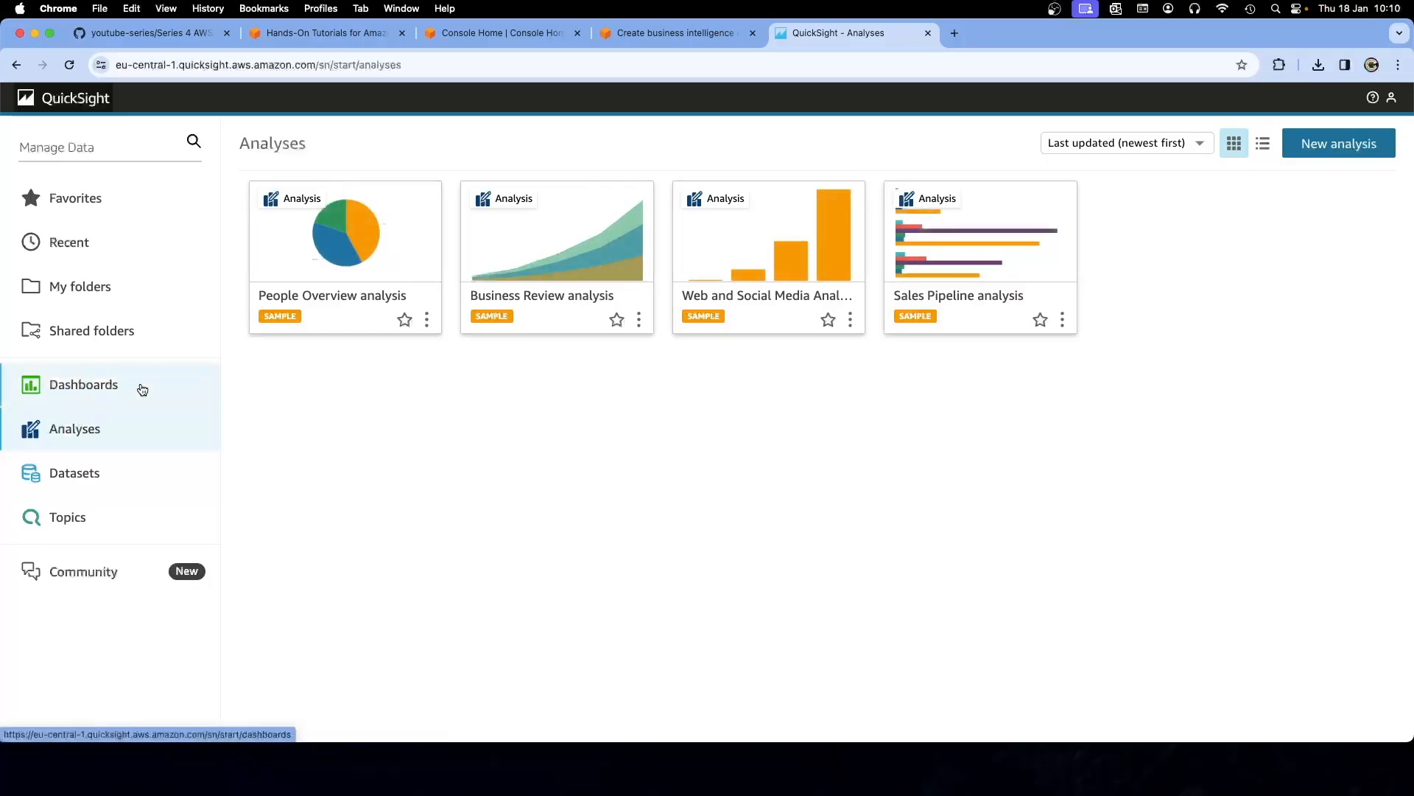
{"action": "left_click", "coordinate": [140, 387]}
{"action": "left_click", "coordinate": [153, 465]}
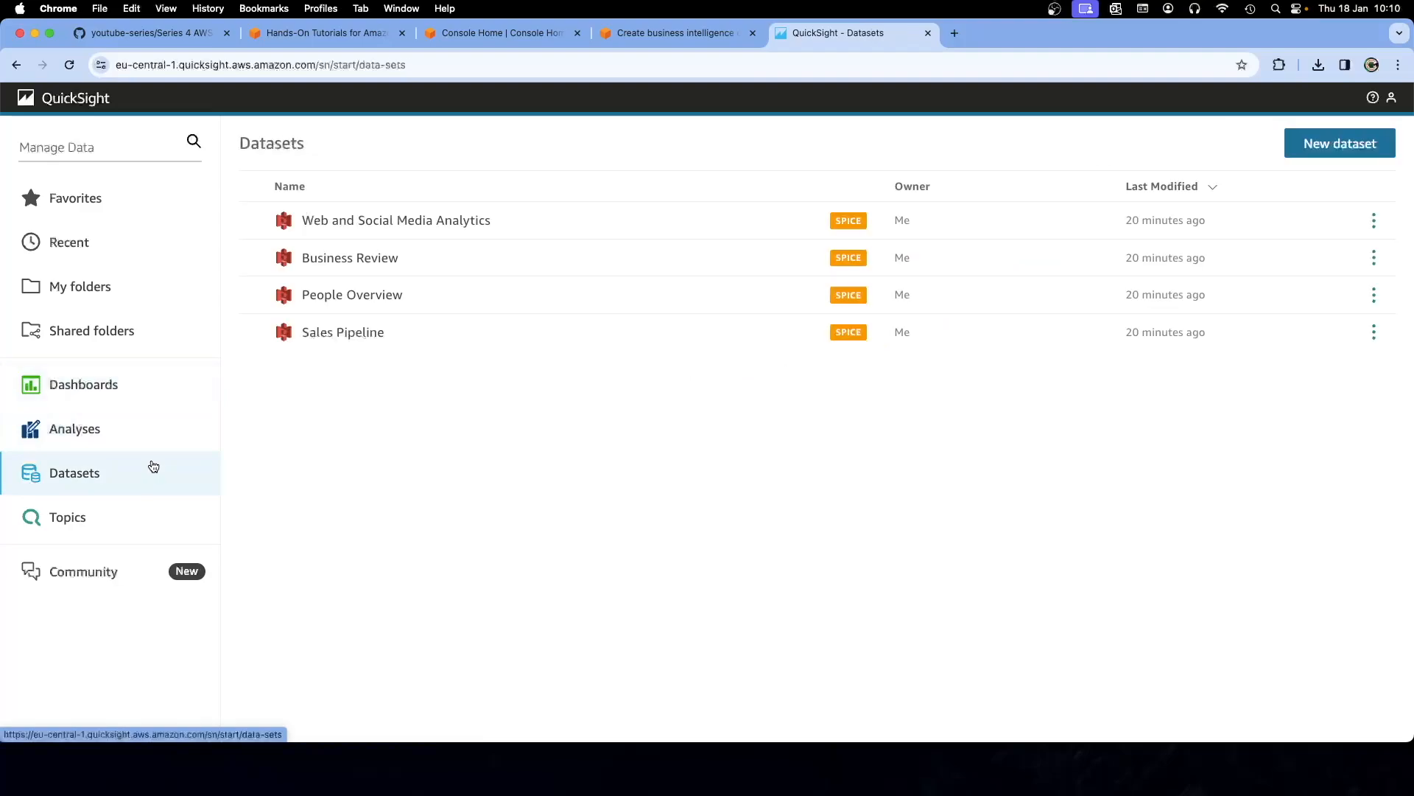
{"action": "left_click", "coordinate": [150, 507]}
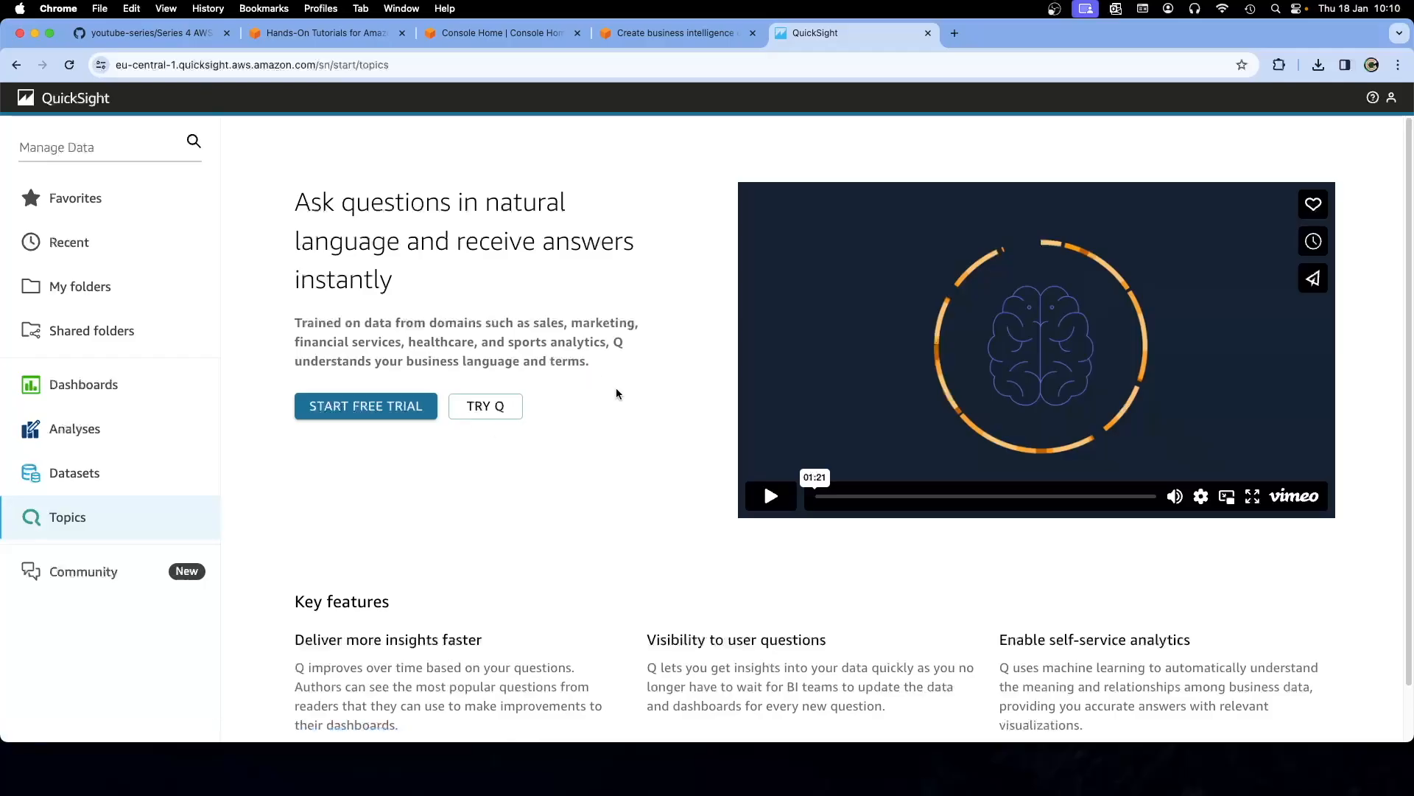
{"action": "scroll", "coordinate": [615, 390], "scroll_direction": "down", "scroll_amount": 1}
{"action": "scroll", "coordinate": [619, 393], "scroll_direction": "up", "scroll_amount": 1}
{"action": "left_click", "coordinate": [471, 33]}
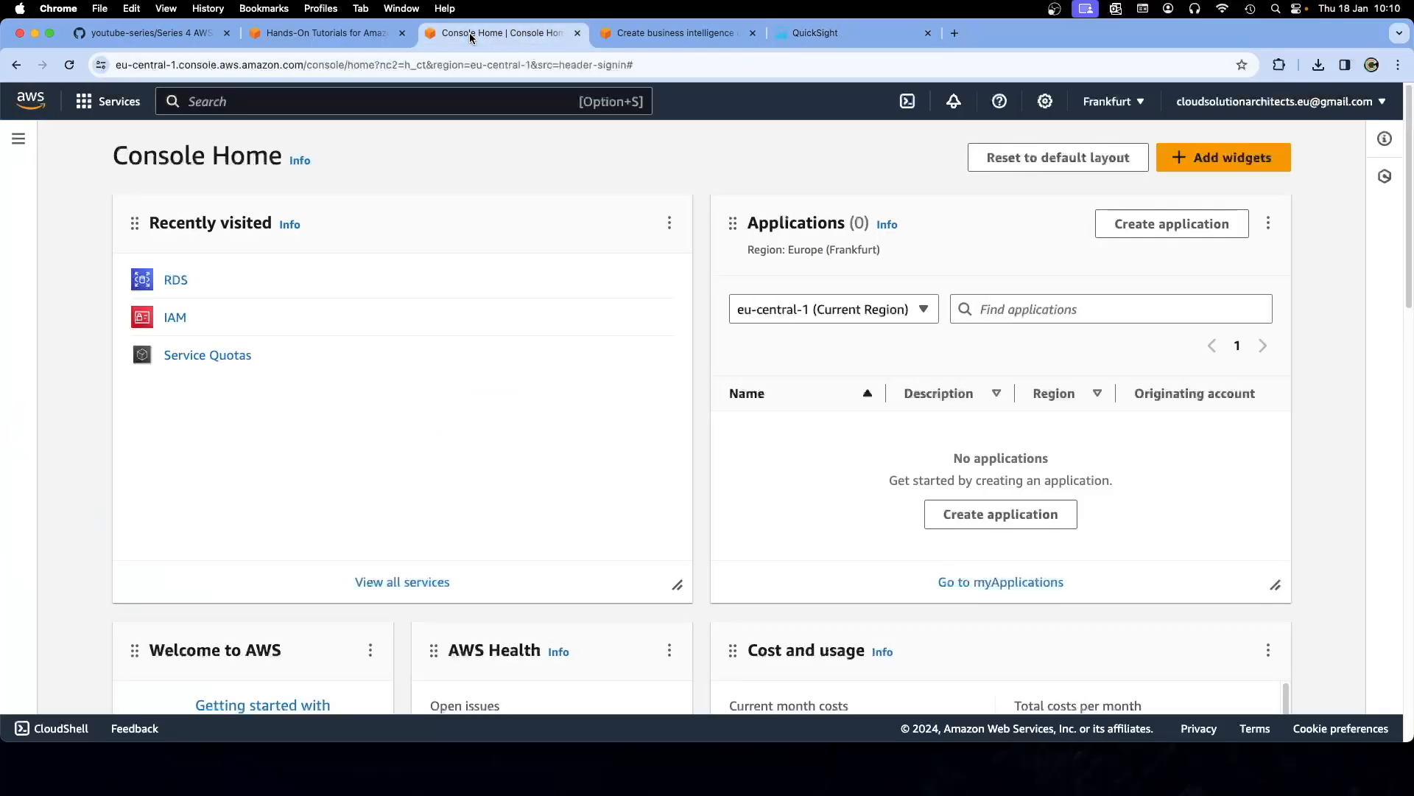
Go from Console Home to Billing and Cost Management through the account dropdown
{"action": "left_click", "coordinate": [109, 101]}
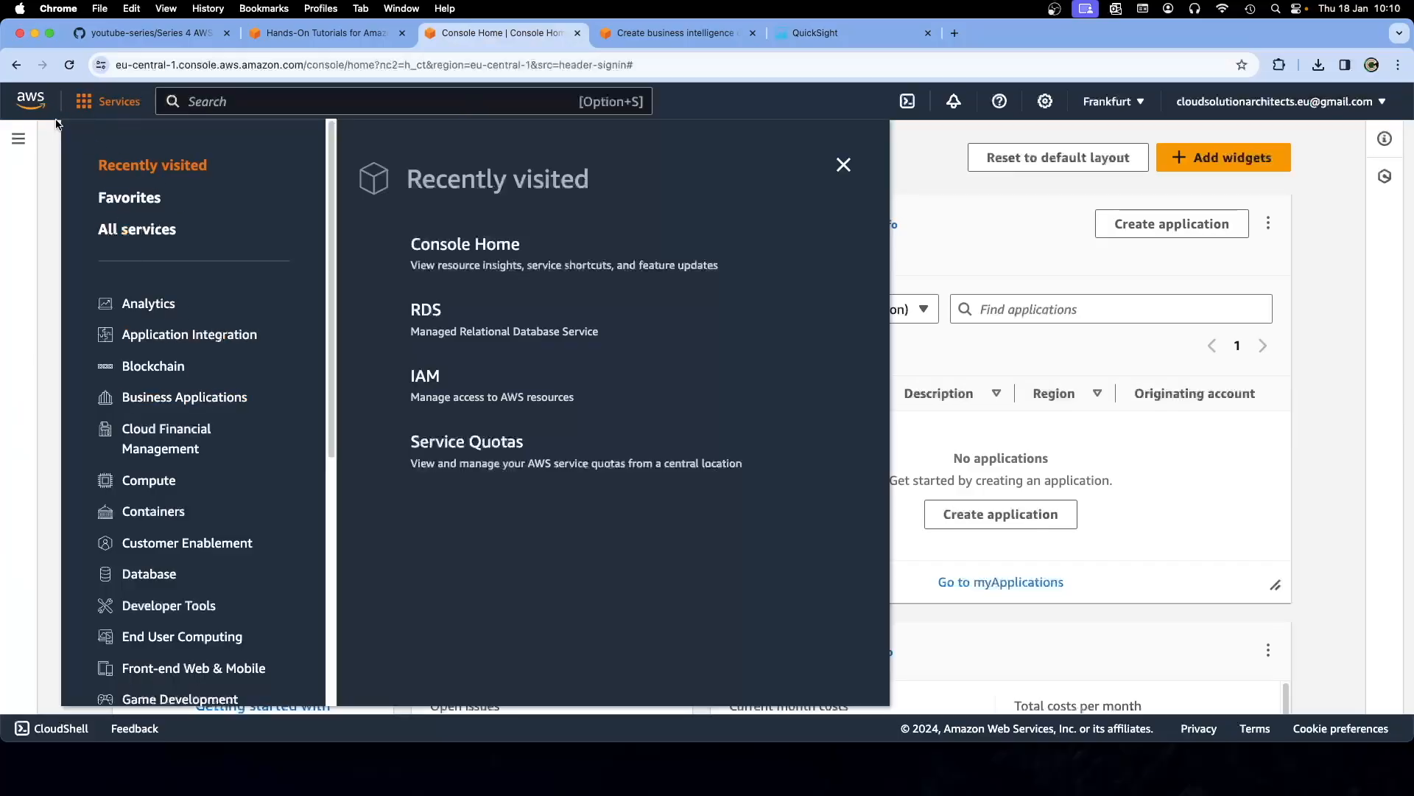
{"action": "left_click", "coordinate": [33, 102]}
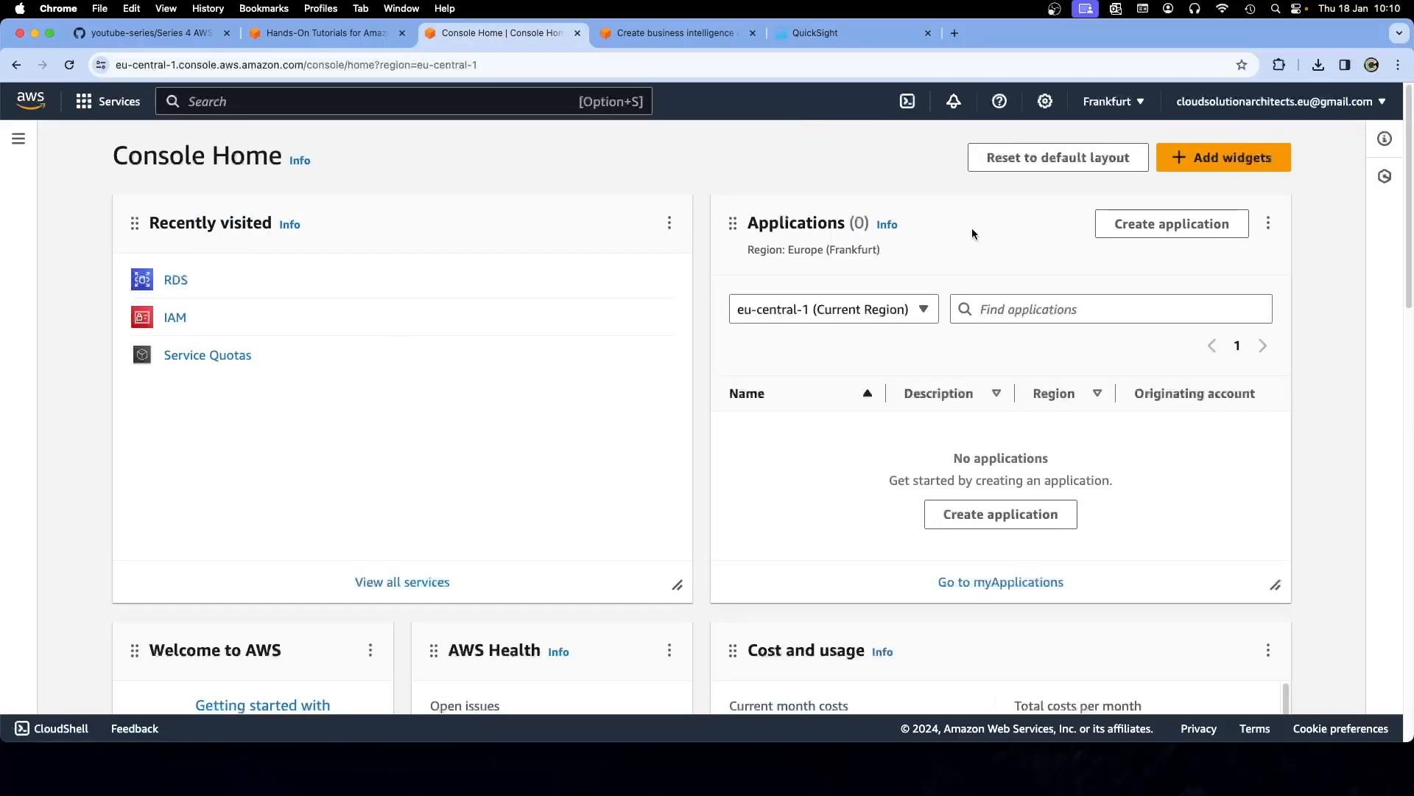
{"action": "left_click", "coordinate": [1242, 103]}
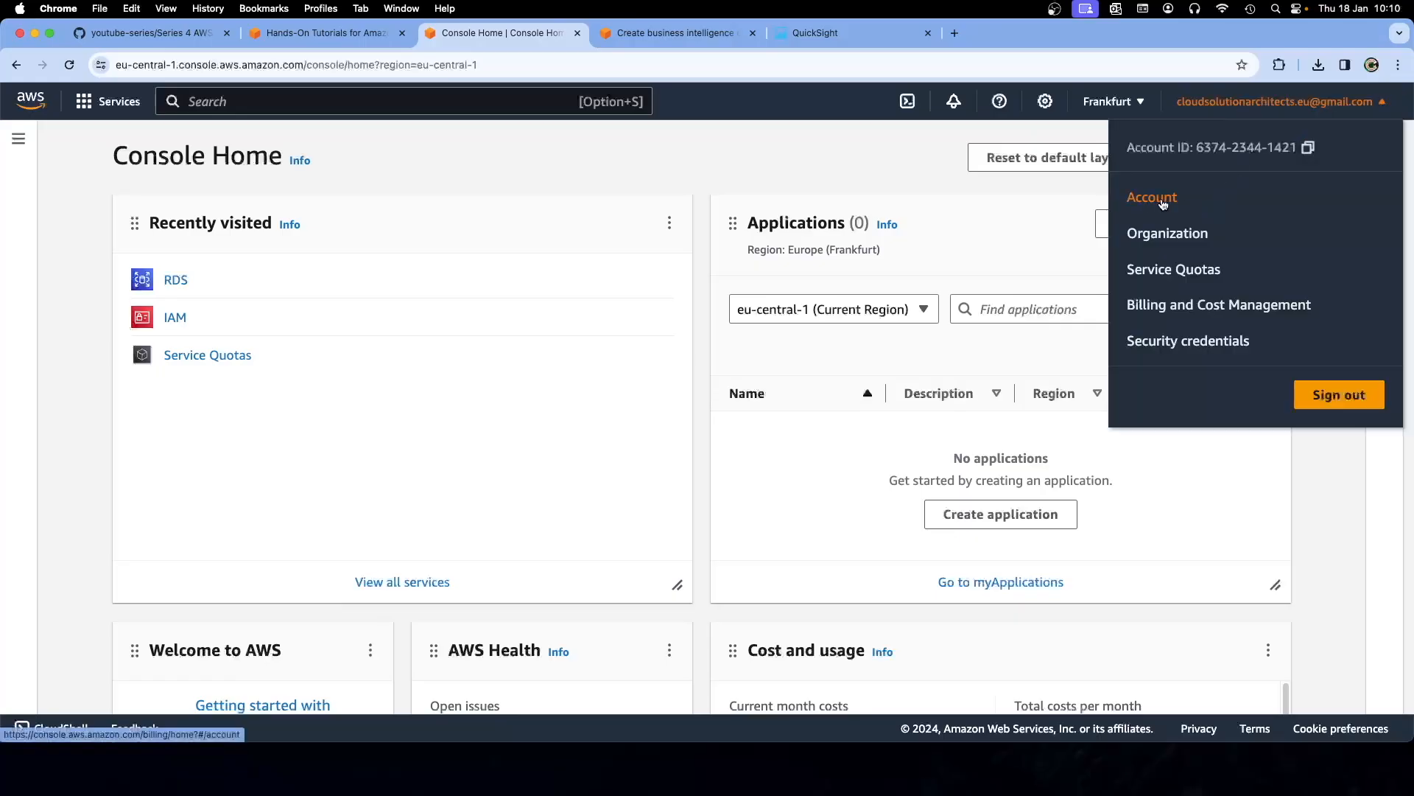
{"action": "left_click", "coordinate": [1182, 306]}
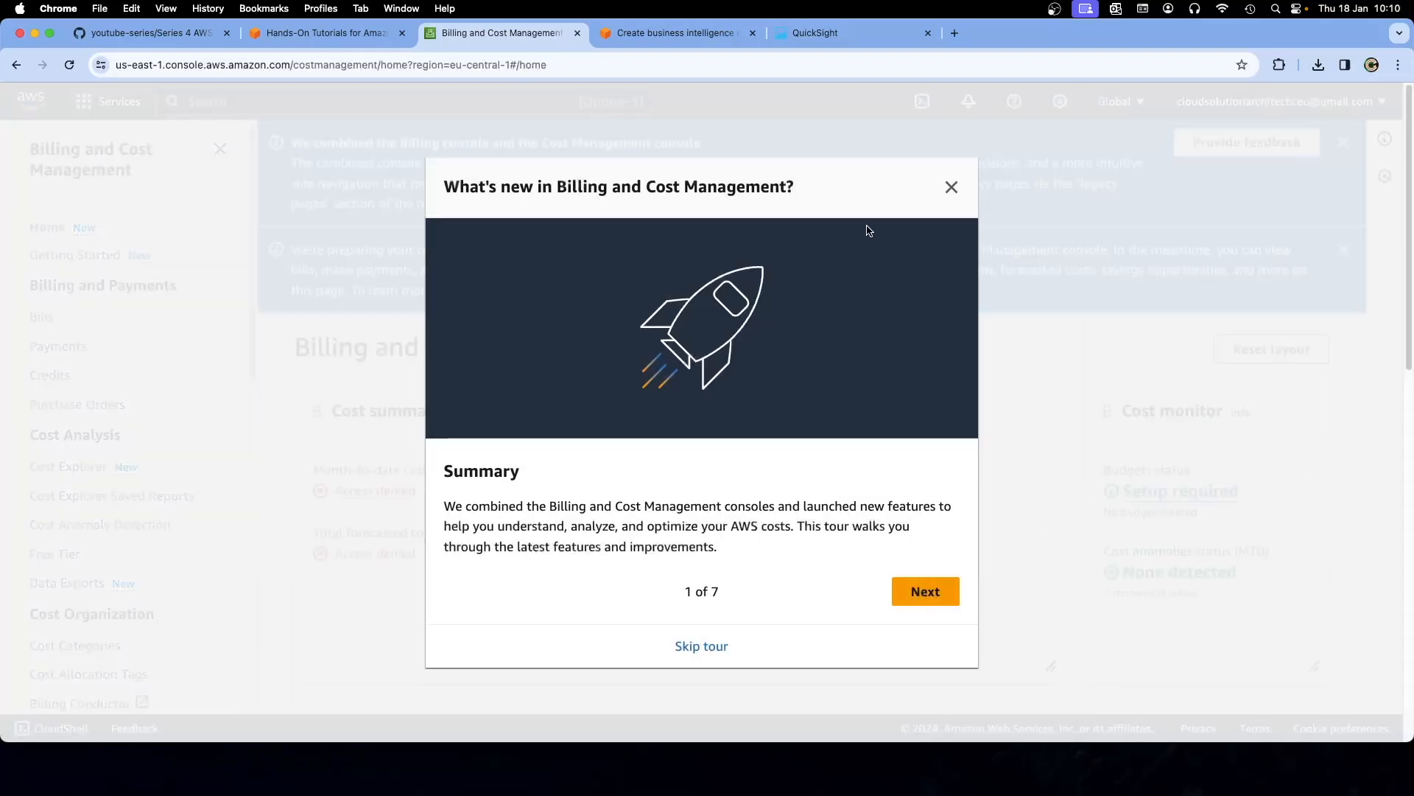
Skip the what's-new tour and close the combined-console and data-preparation notices
{"action": "left_click", "coordinate": [905, 590]}
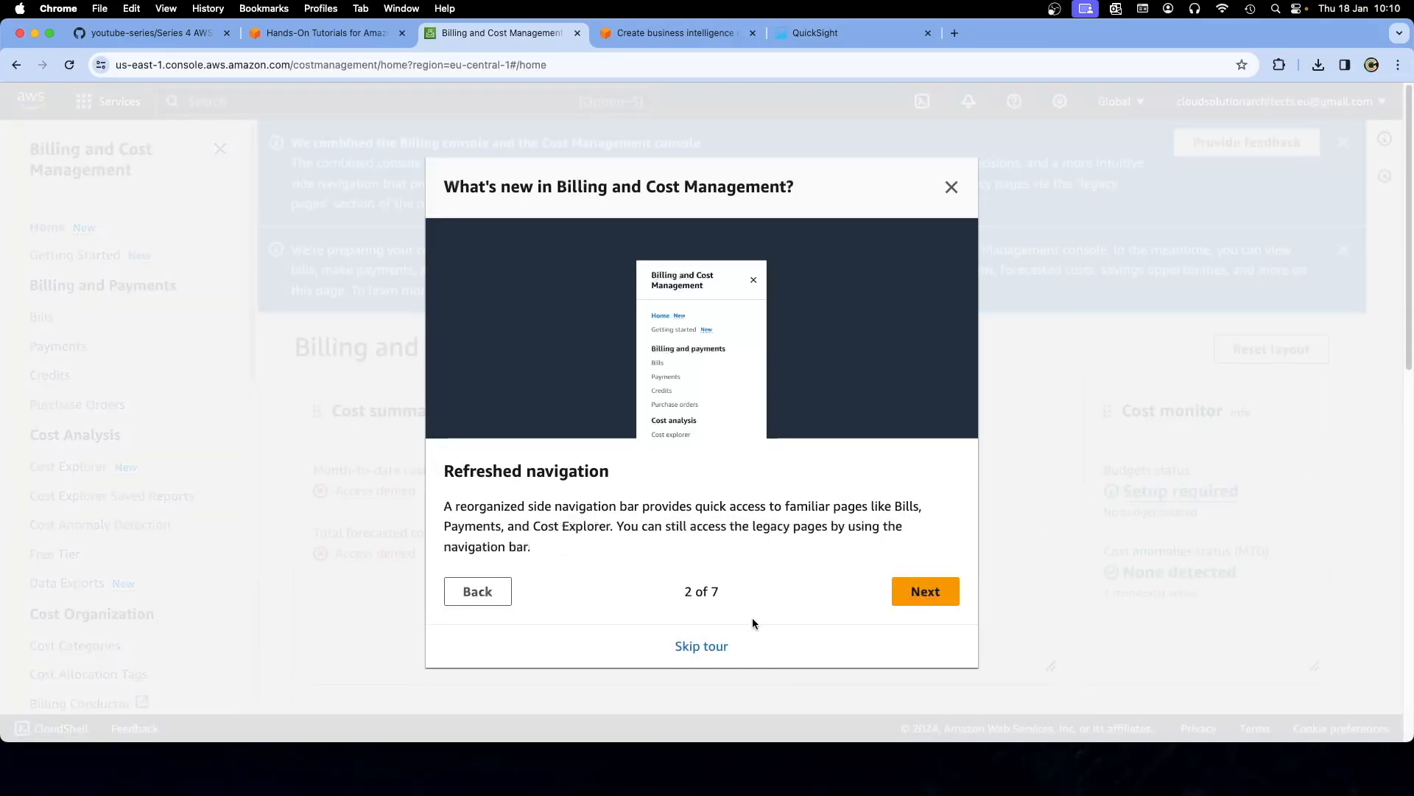
{"action": "left_click", "coordinate": [701, 646]}
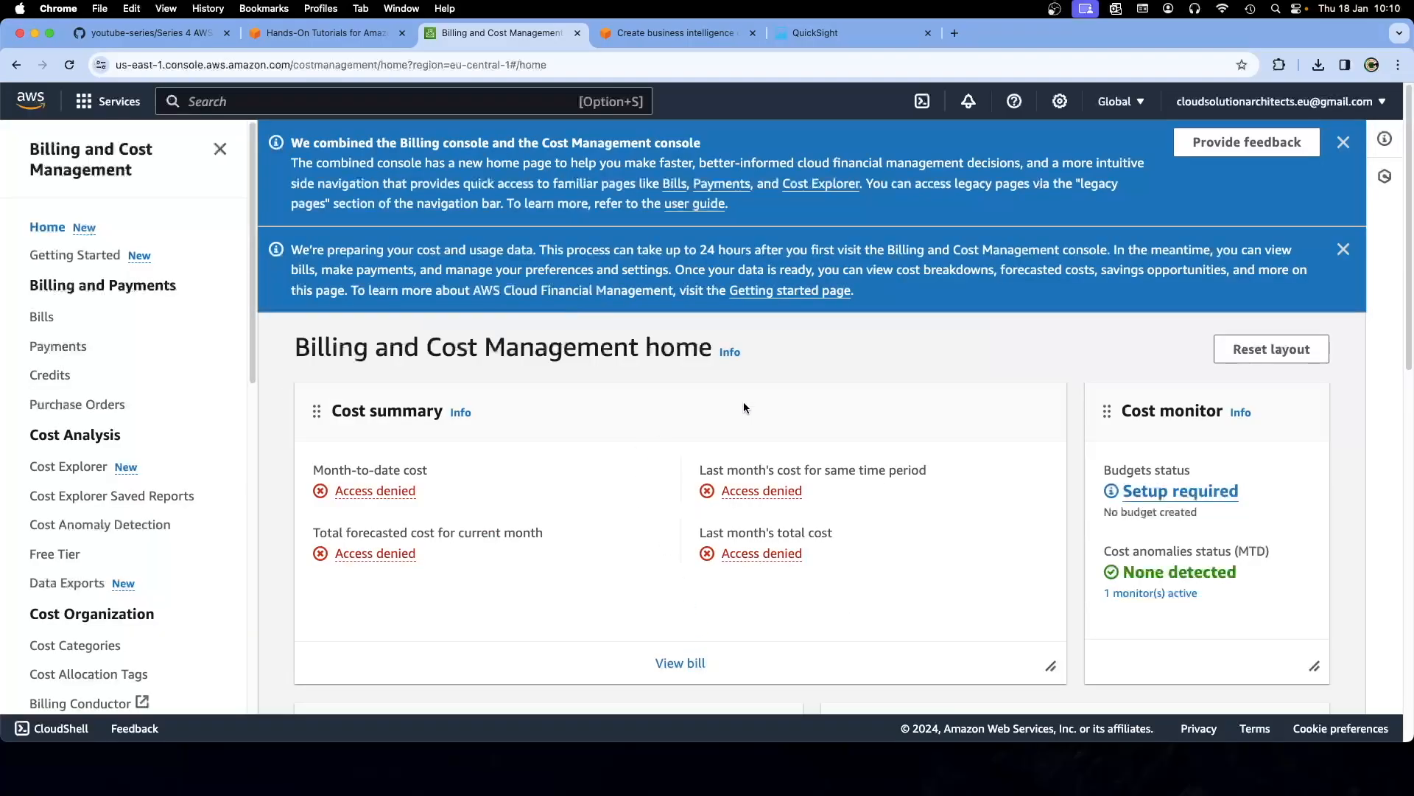
{"action": "left_click", "coordinate": [1341, 143]}
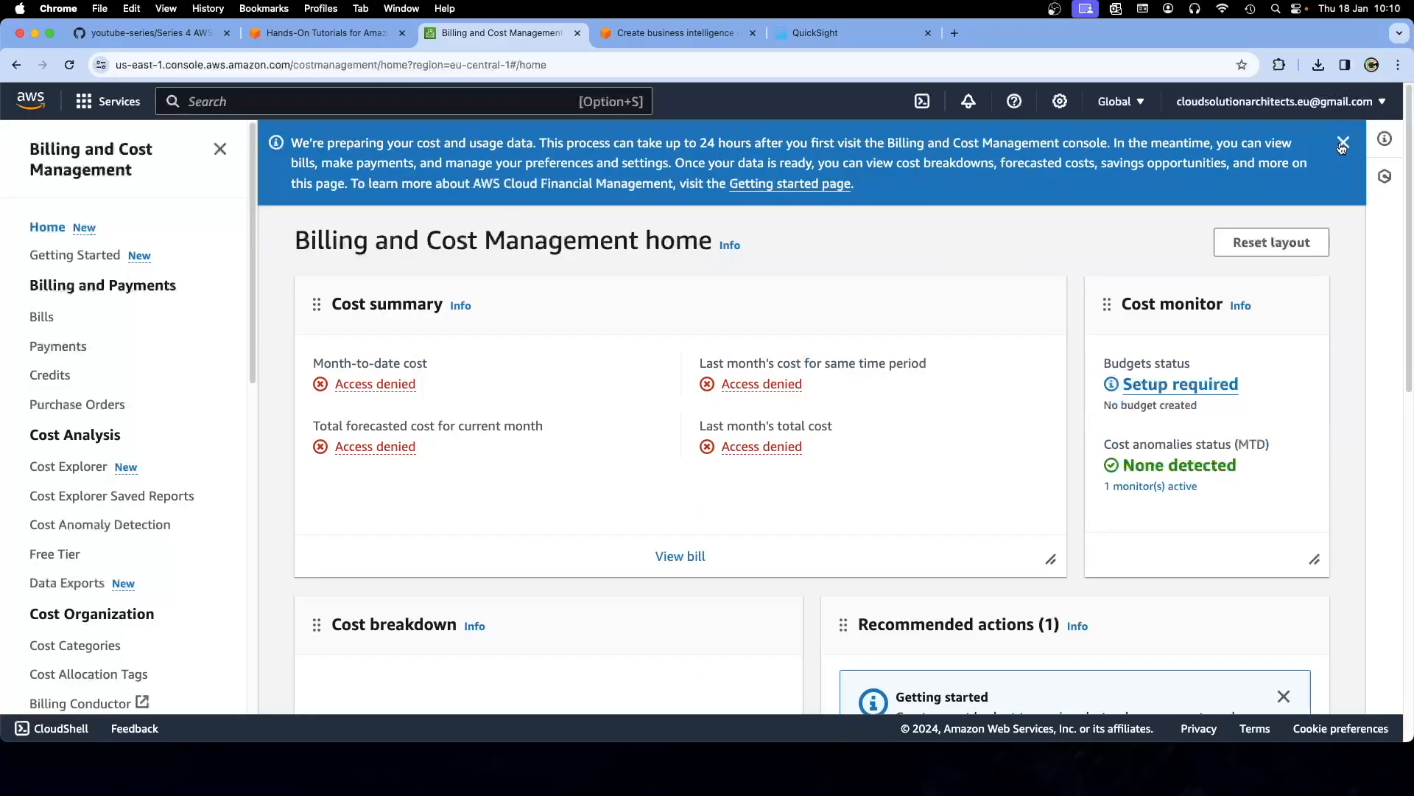
{"action": "left_click", "coordinate": [1342, 145]}
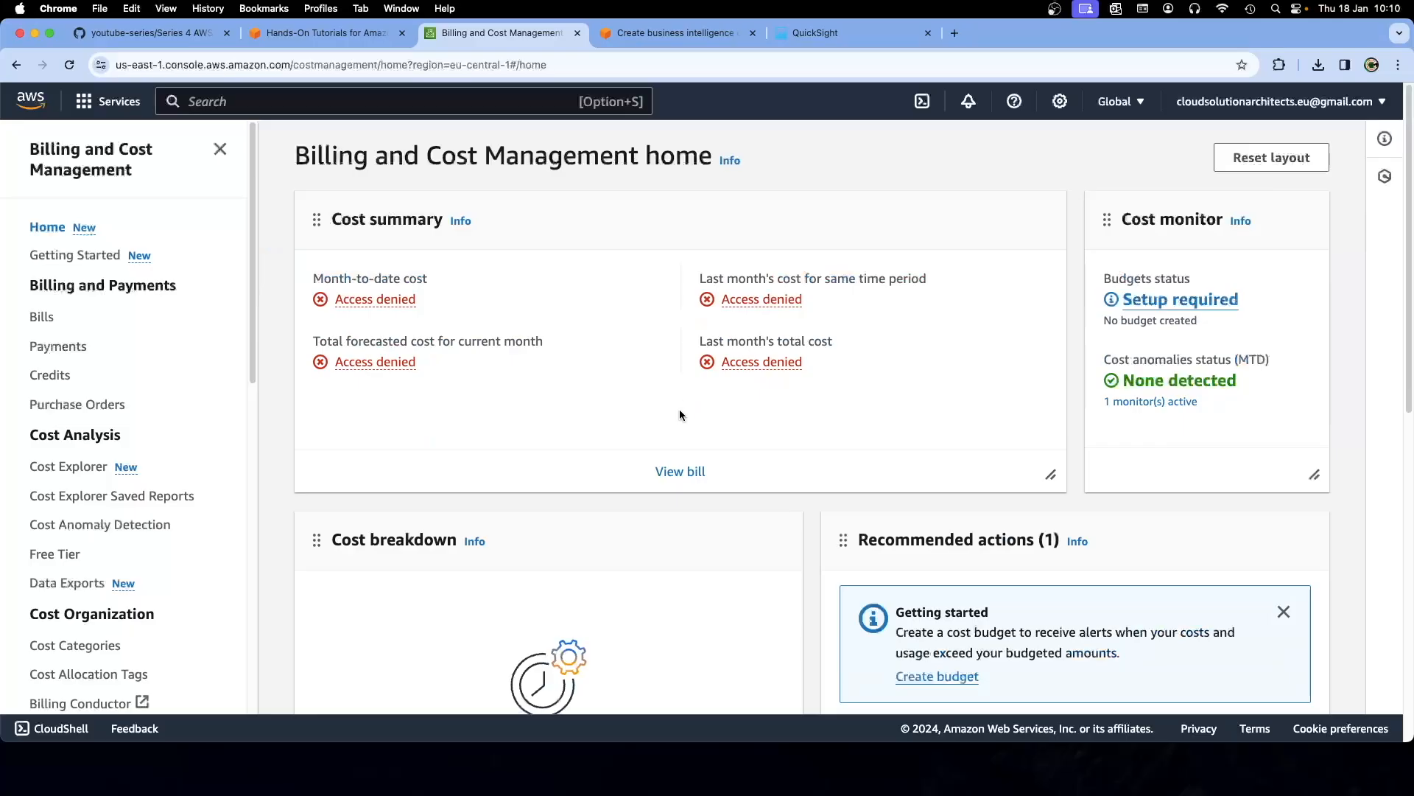
Scroll through the billing home page to review the cost summary, which reads Access denied
{"action": "scroll", "coordinate": [679, 414], "scroll_direction": "down", "scroll_amount": 3}
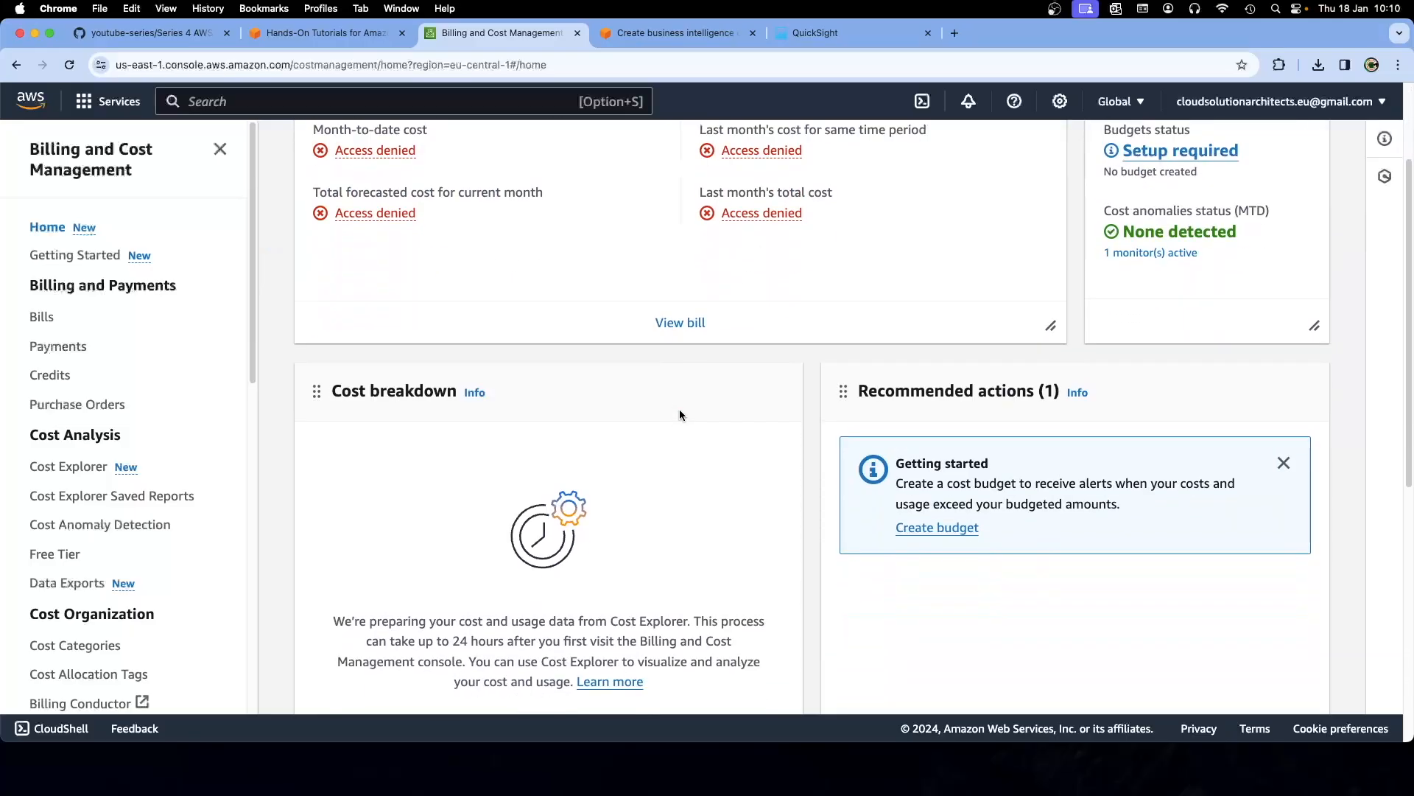
{"action": "scroll", "coordinate": [679, 415], "scroll_direction": "down", "scroll_amount": 3}
{"action": "scroll", "coordinate": [679, 414], "scroll_direction": "up", "scroll_amount": 5}
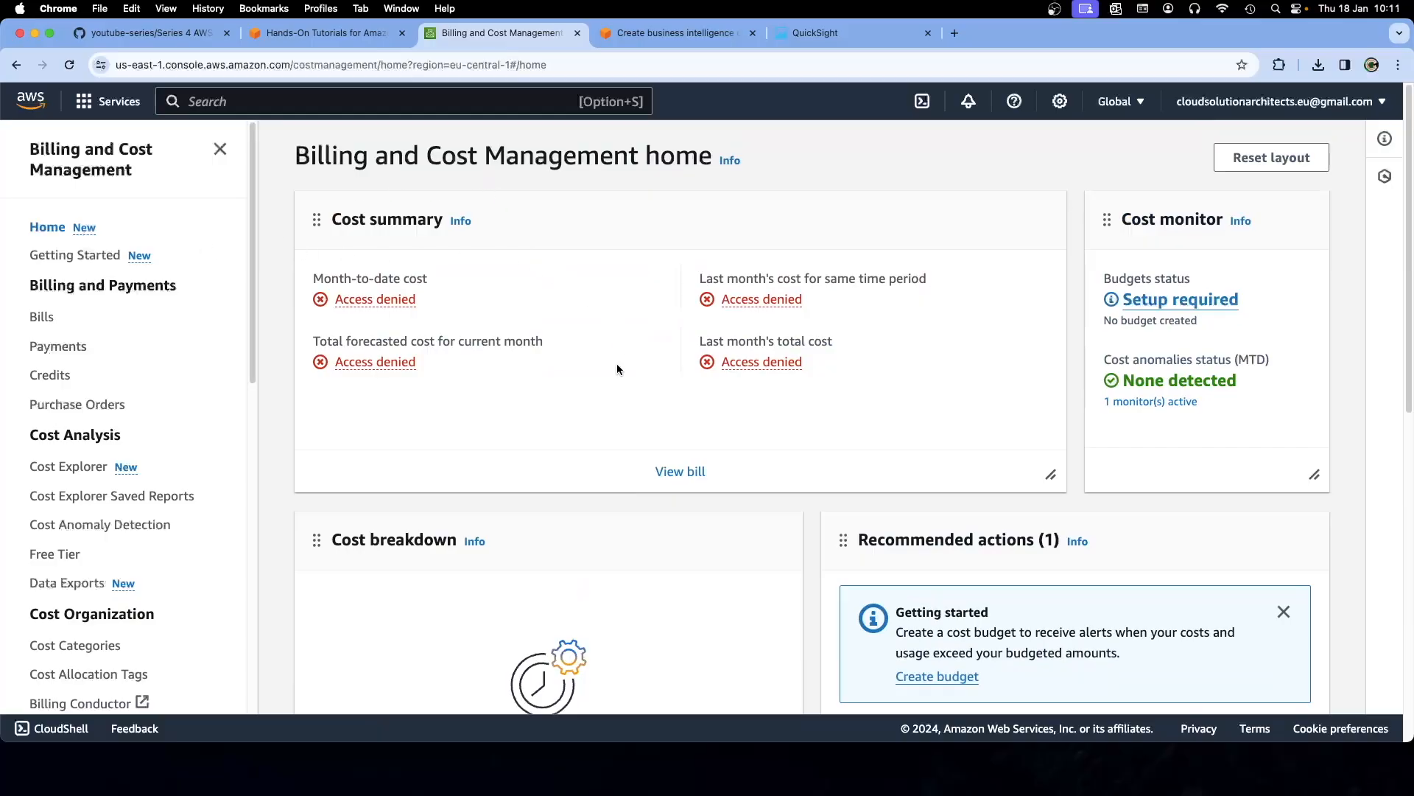
{"action": "scroll", "coordinate": [620, 378], "scroll_direction": "down", "scroll_amount": 5}
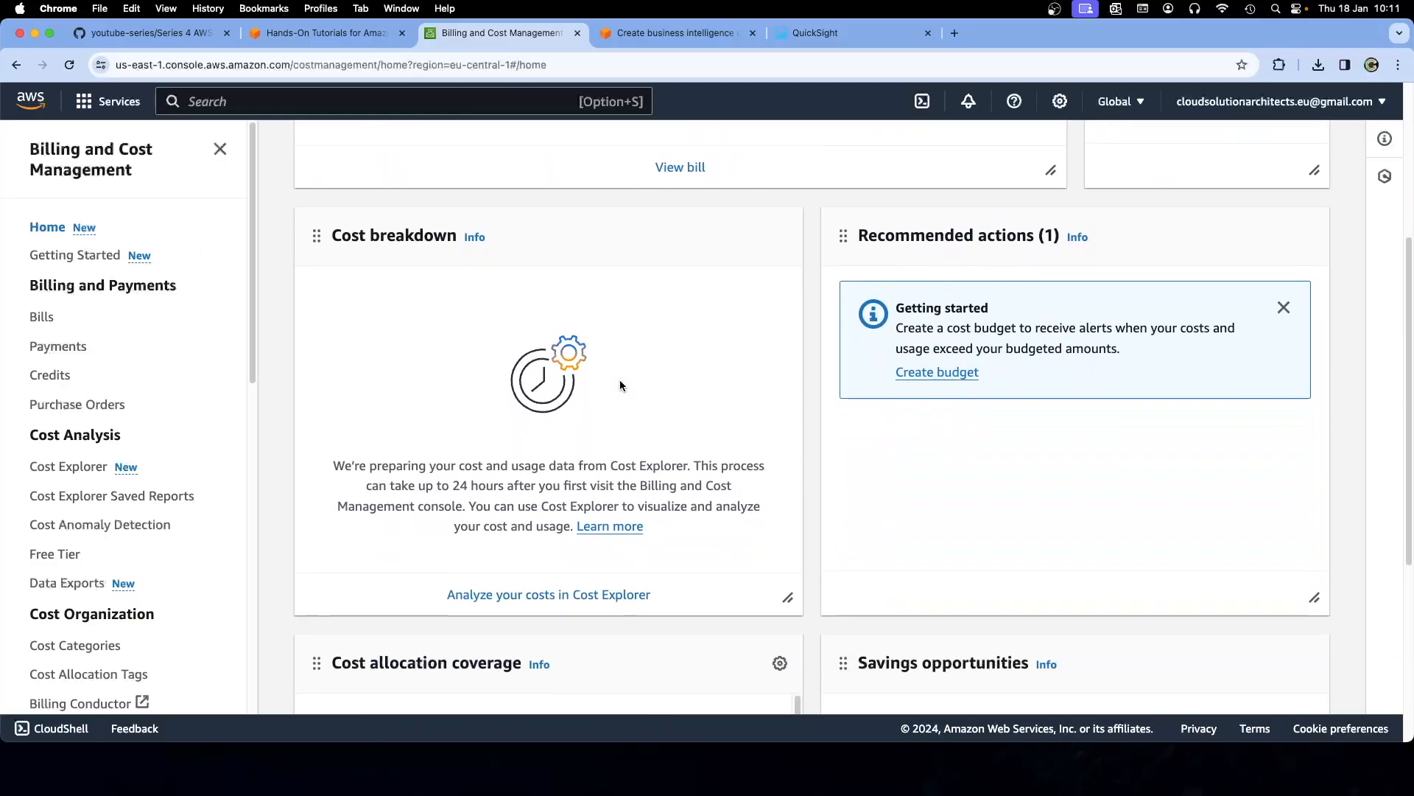
{"action": "scroll", "coordinate": [257, 256], "scroll_direction": "up", "scroll_amount": 6}
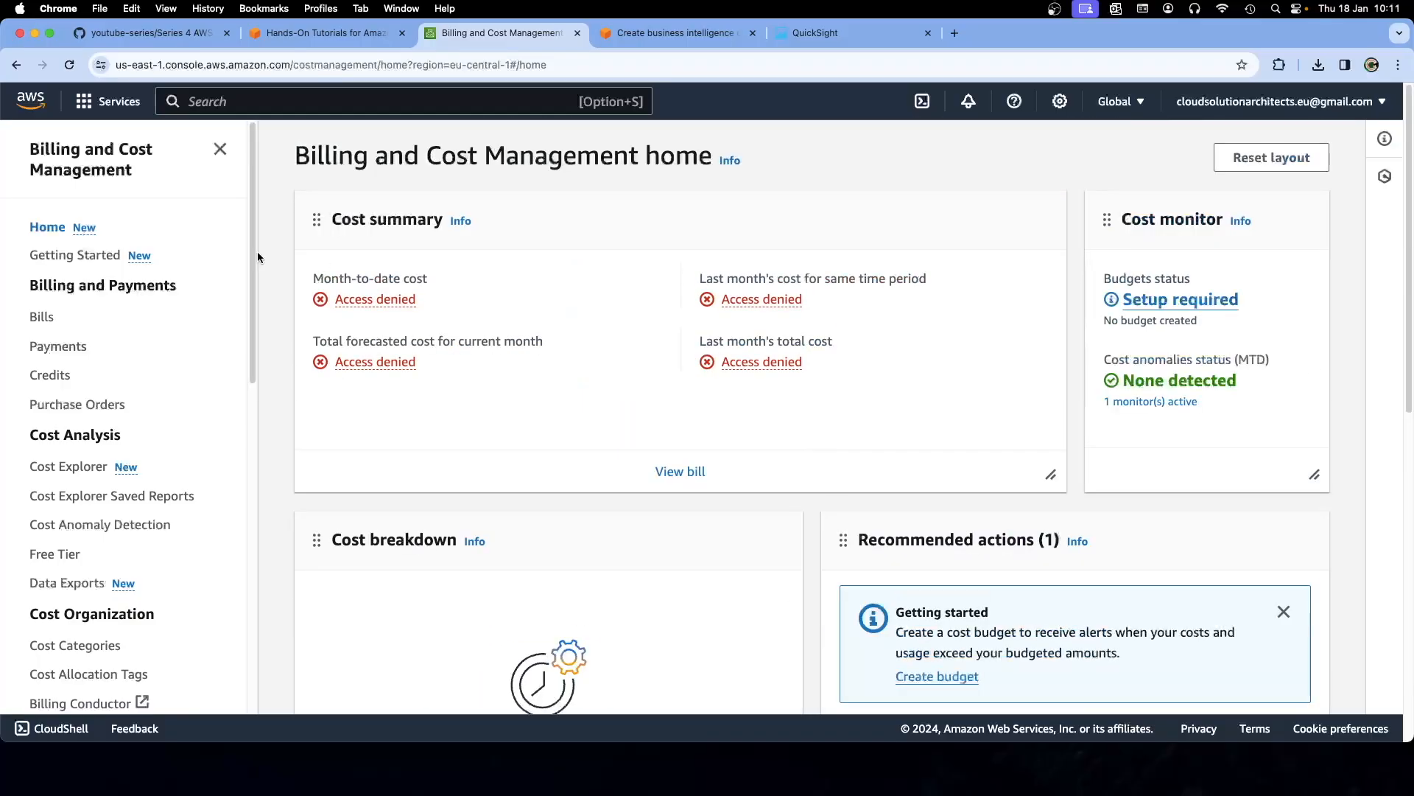
{"action": "left_click", "coordinate": [118, 109]}
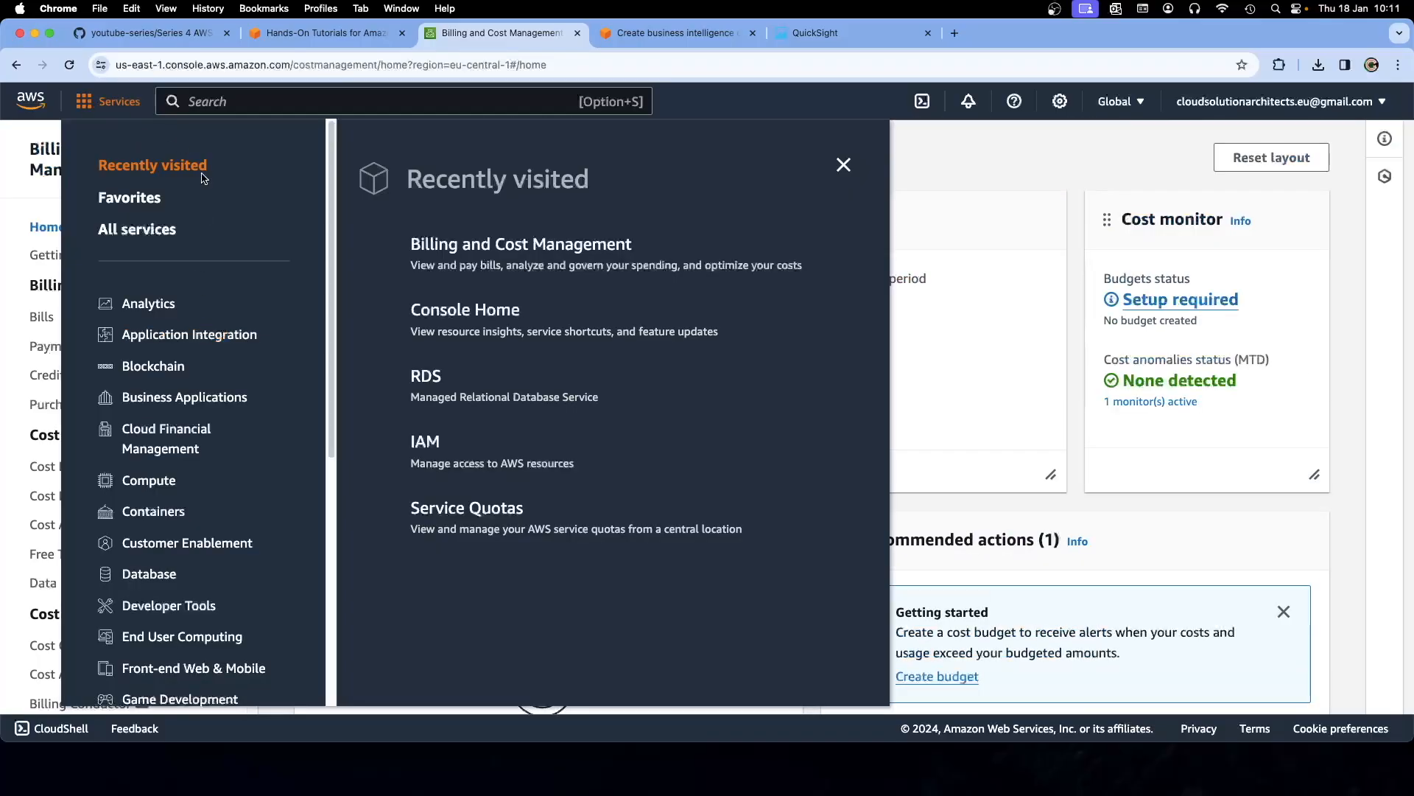
Search 'costs', star Billing and Cost Management as a favourite, and return to Console Home
{"action": "left_click", "coordinate": [223, 101]}
{"action": "type", "text": "coss"}
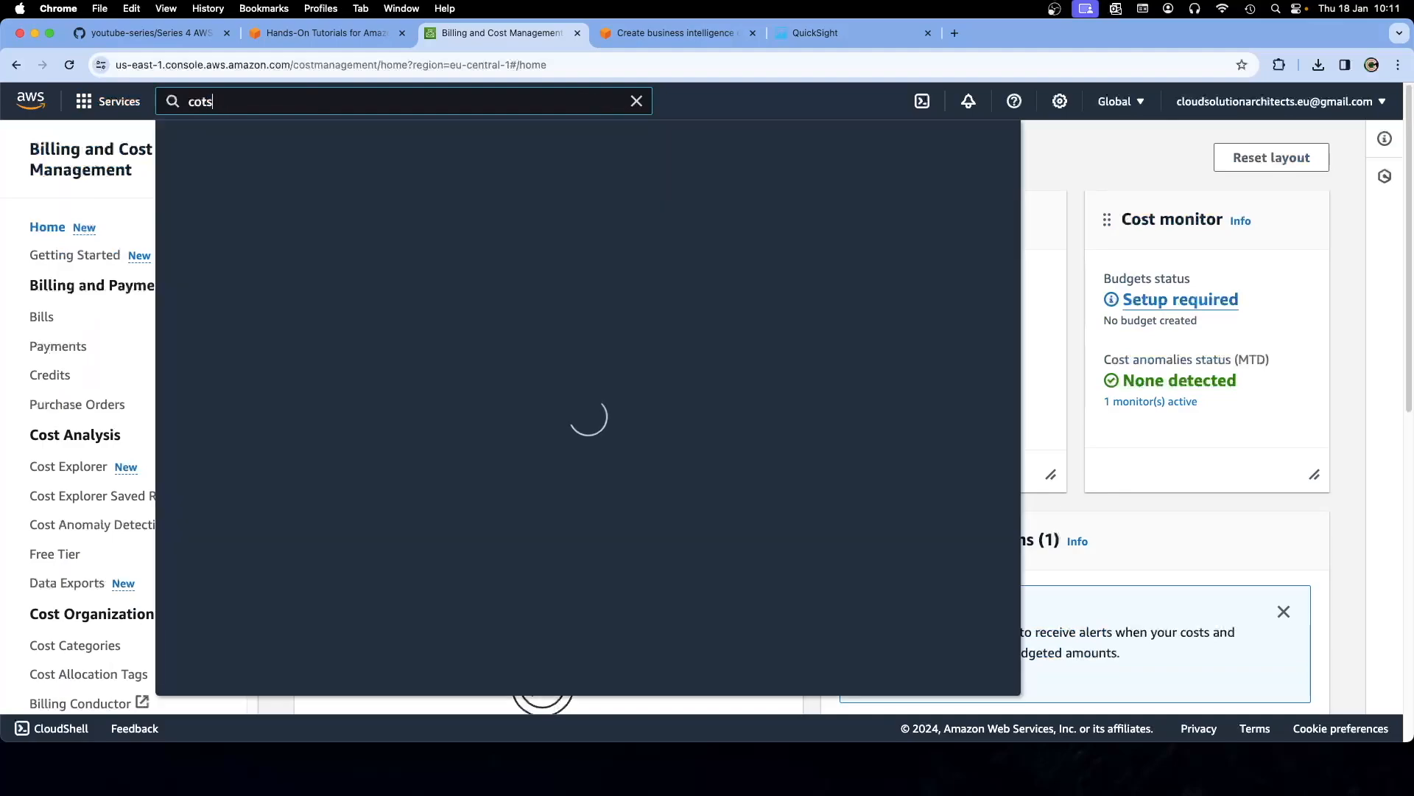
{"action": "key", "text": "BackSpace"}
{"action": "type", "text": "ts"}
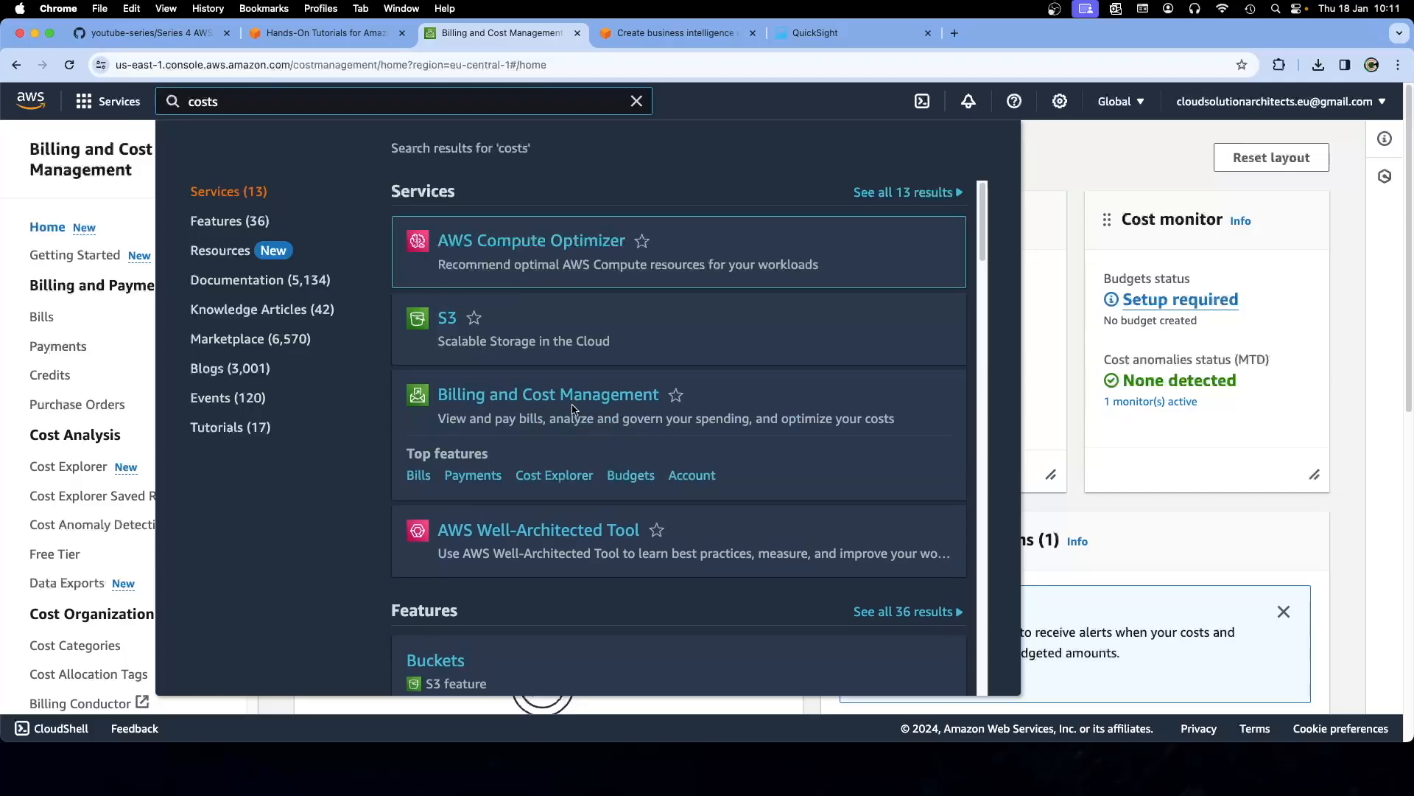
{"action": "right_click", "coordinate": [520, 406]}
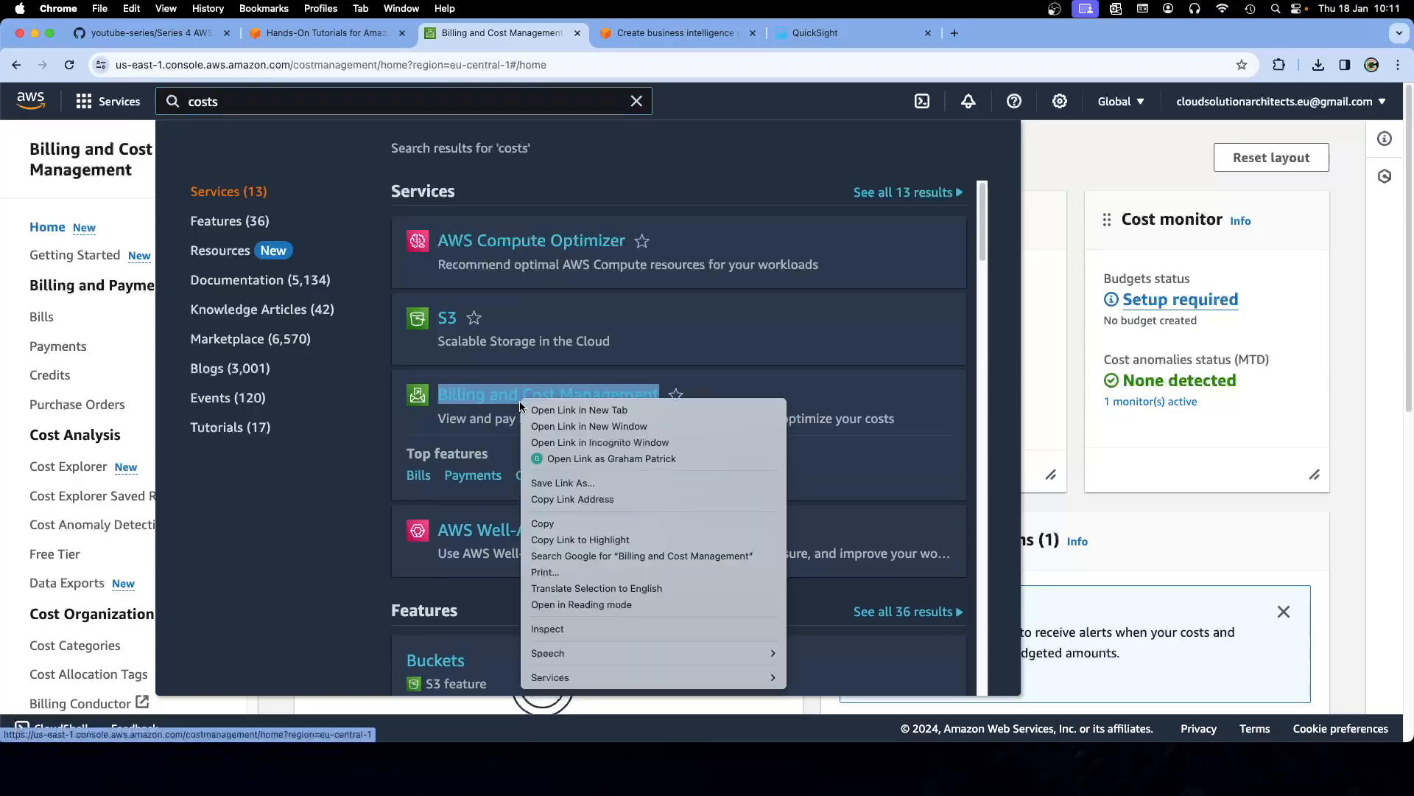
{"action": "left_click", "coordinate": [661, 391]}
{"action": "left_click", "coordinate": [676, 397]}
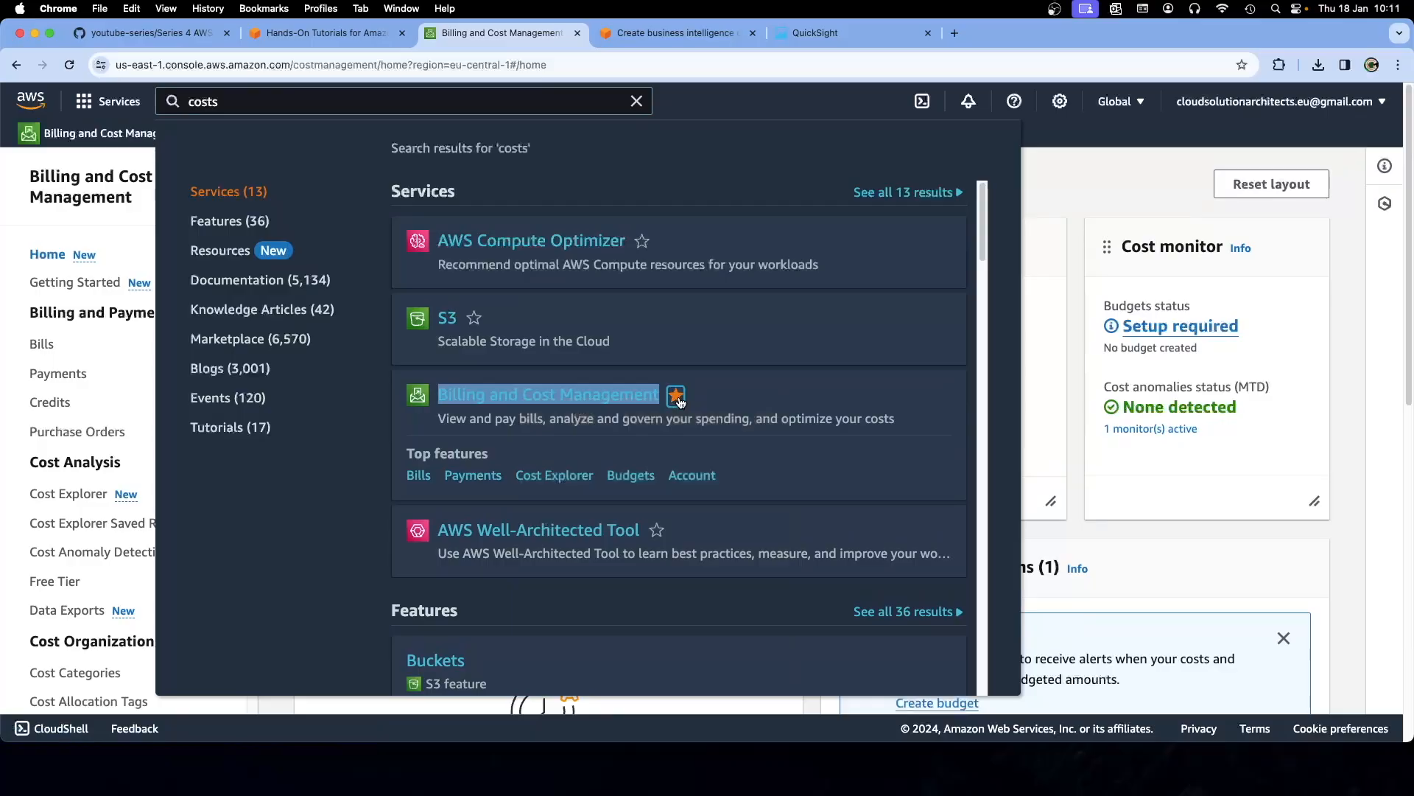
{"action": "left_click", "coordinate": [1049, 183]}
{"action": "left_click", "coordinate": [42, 109]}
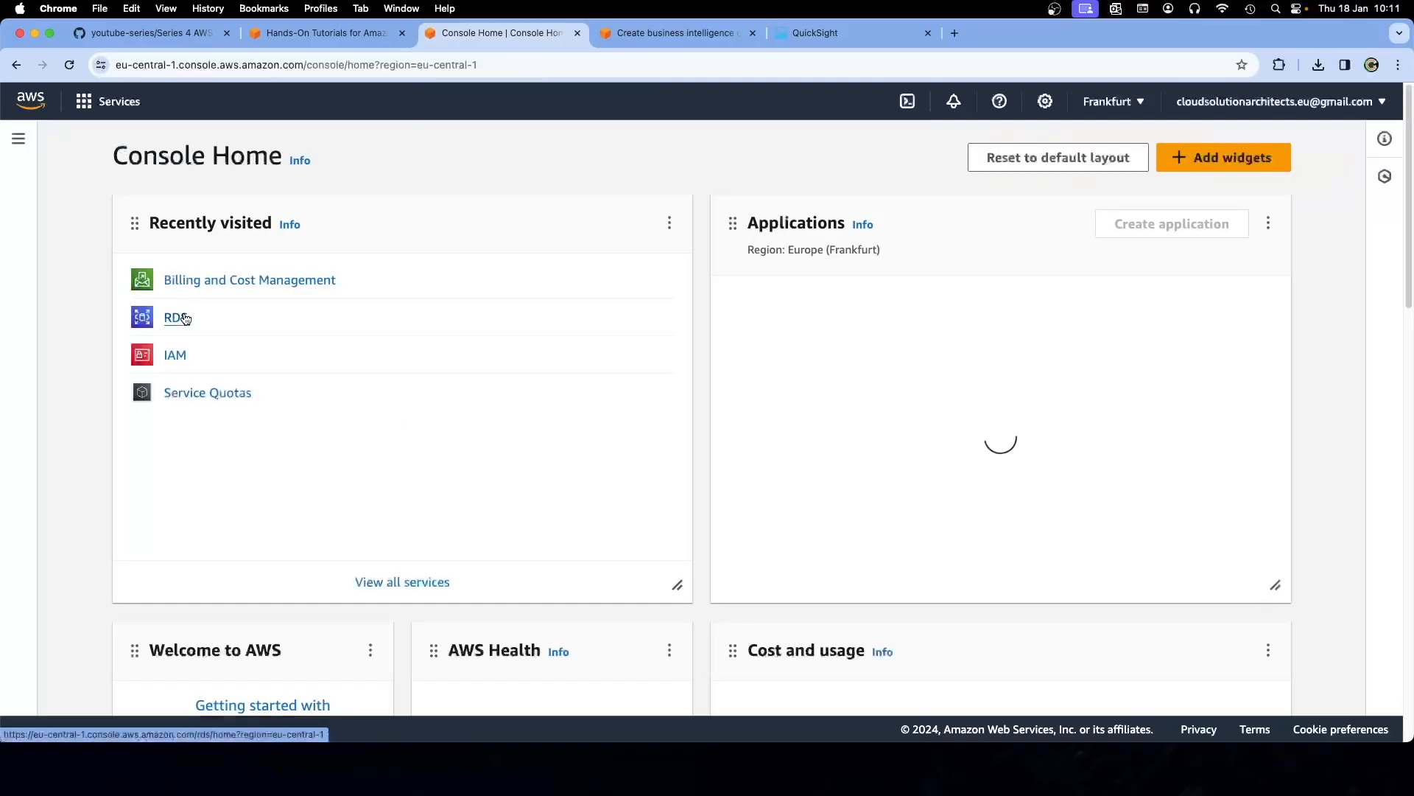